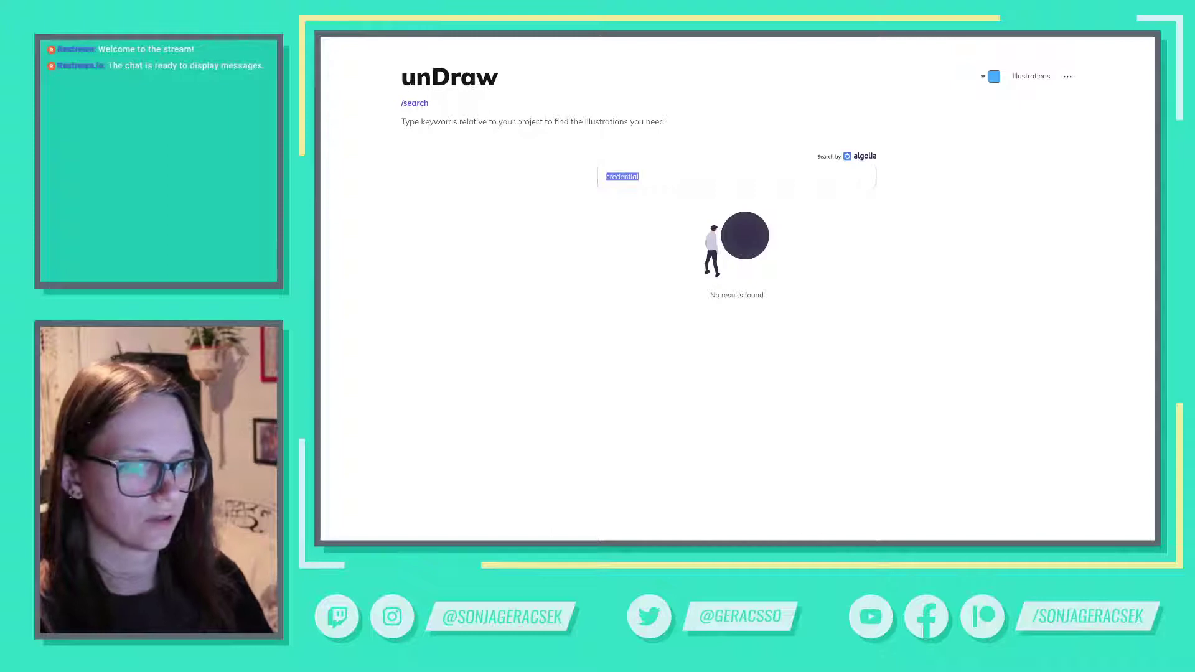
Step: Search the illustrations for "key" and save the Authentication illustration as an SVG
text(key)
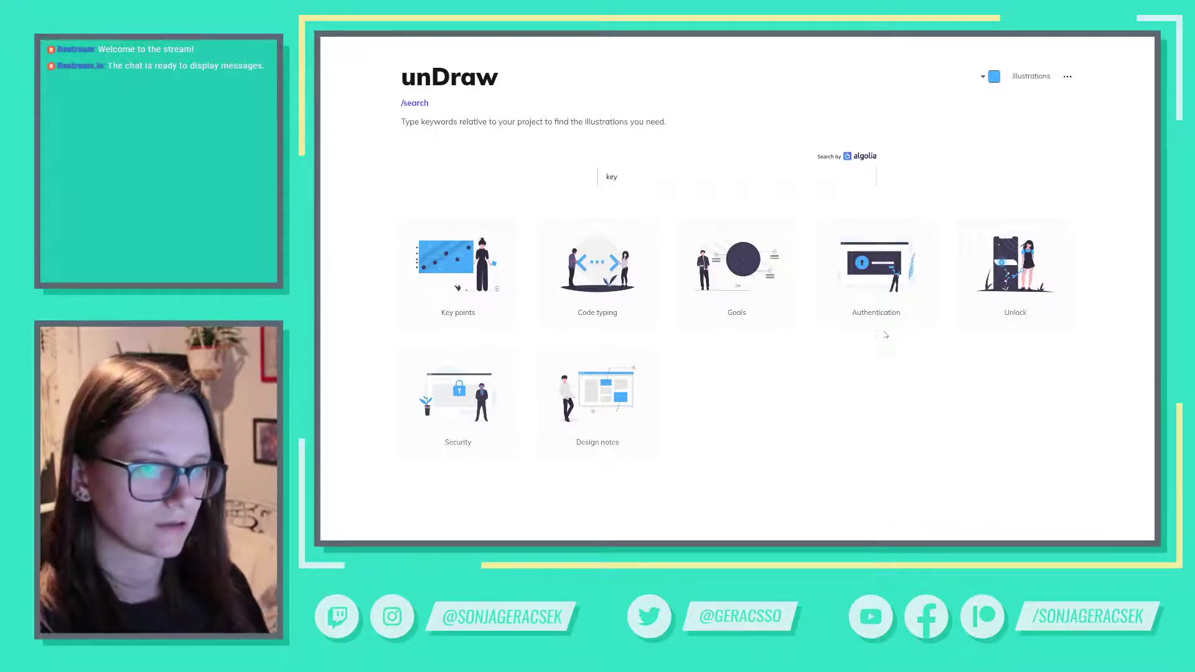
key(alt+Tab)
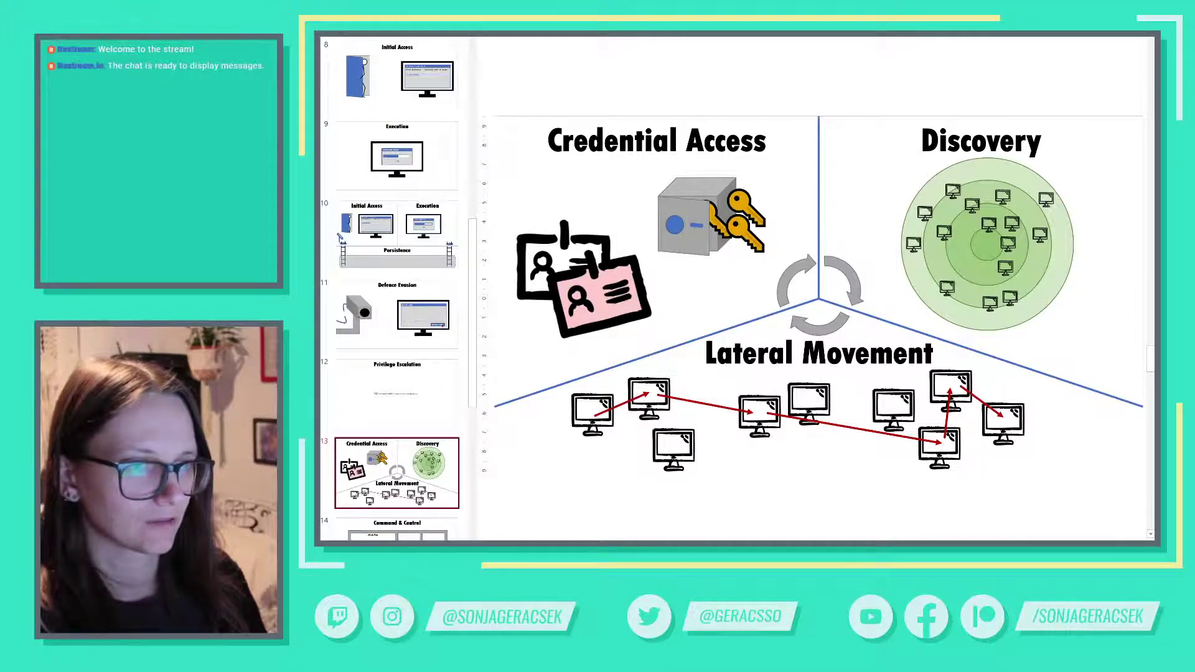
key(alt+Tab)
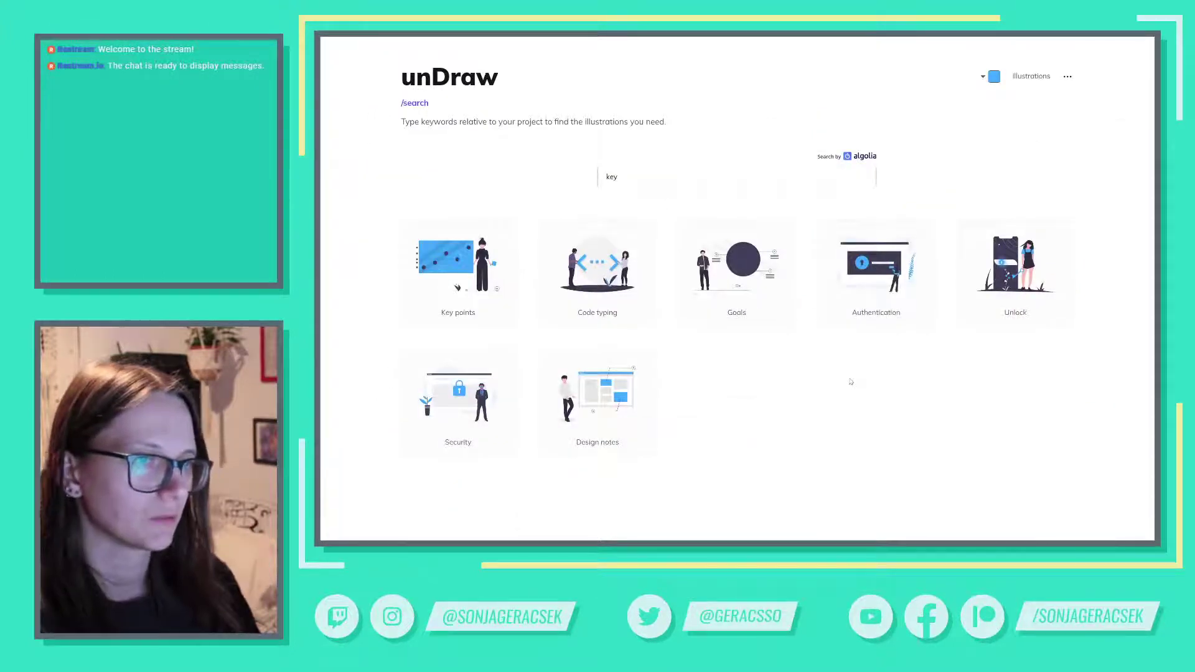
click(882, 227)
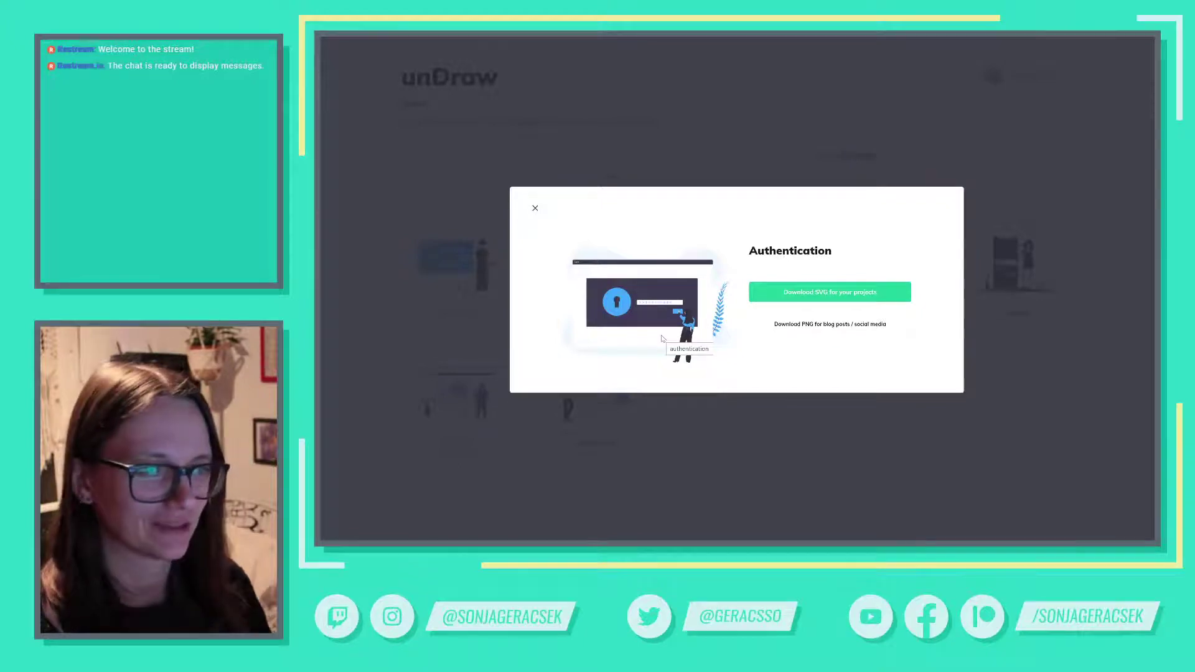
click(810, 293)
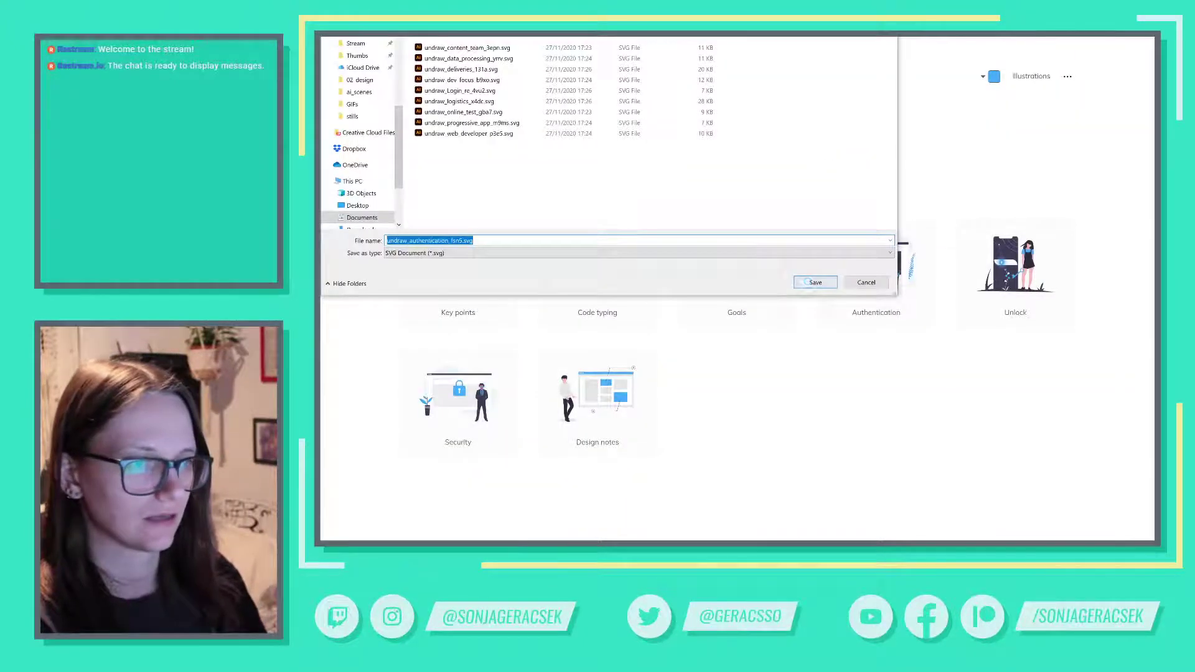
key(Return)
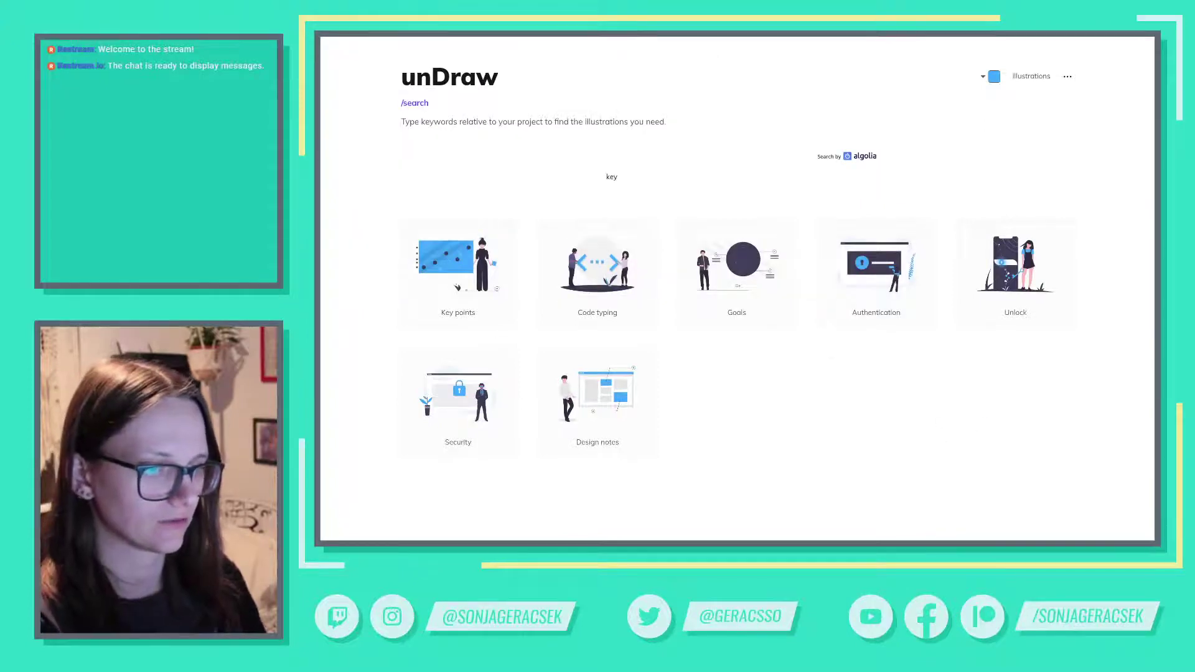
Step: Check the Credential Access, Discovery and Lateral Movement slide, and search the illustrations for "network"
key(alt+Tab)
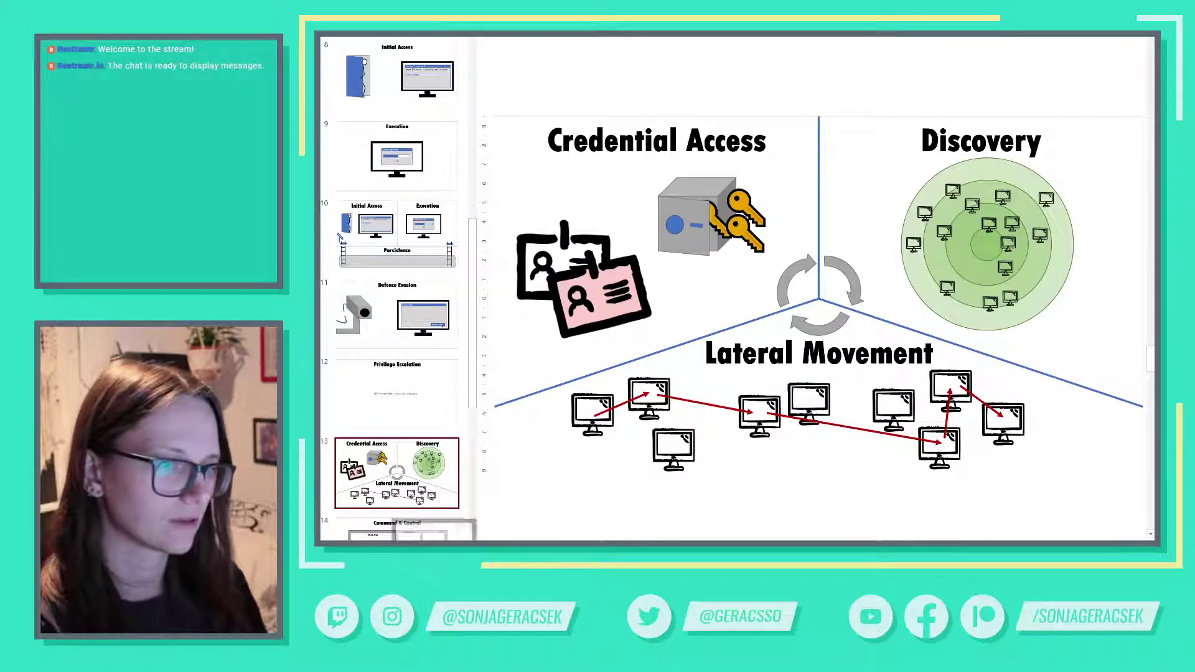
key(alt+Tab)
key(ctrl+a)
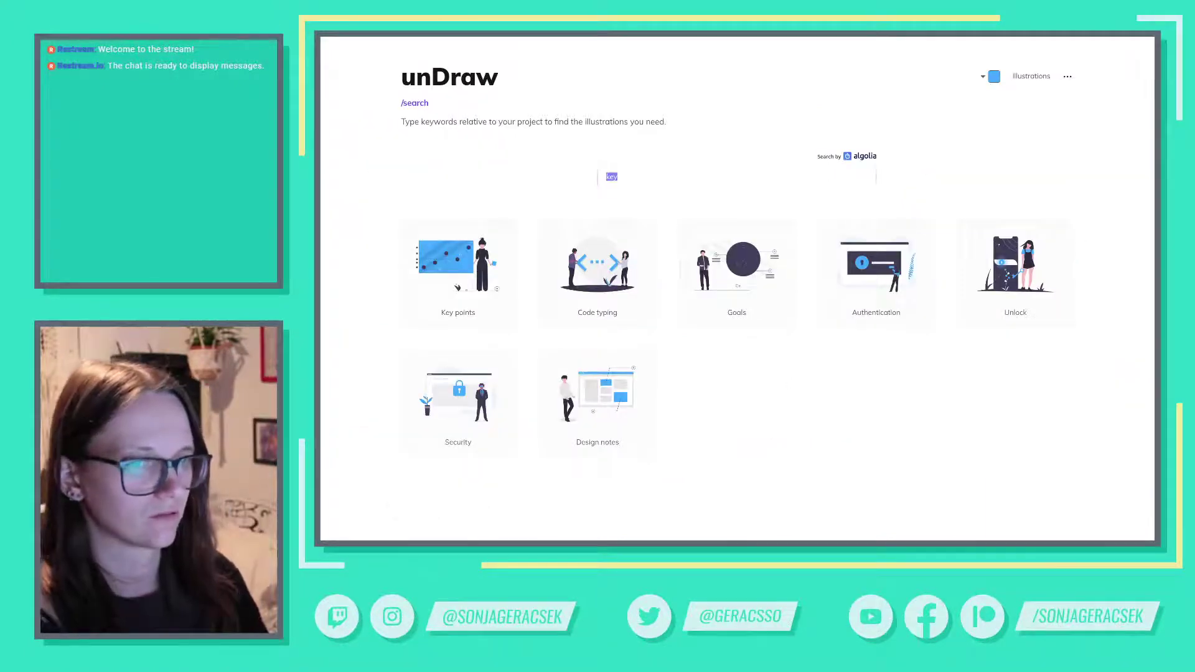
text(netowrk)
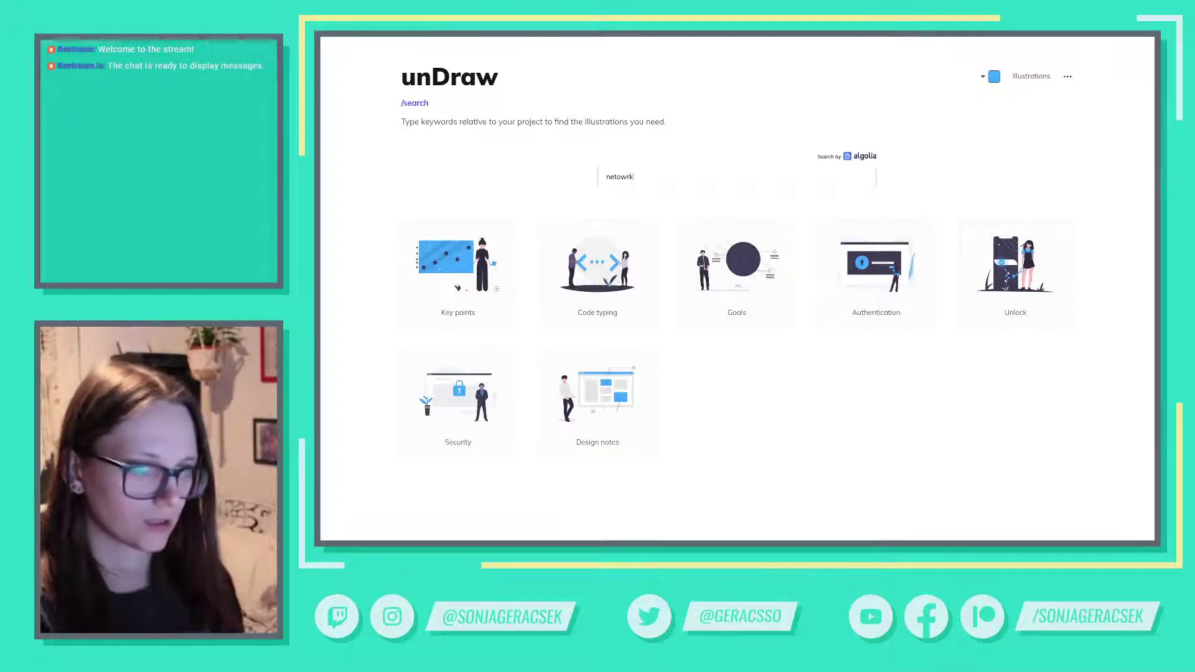
key(BackSpace)
key(BackSpace)
key(BackSpace)
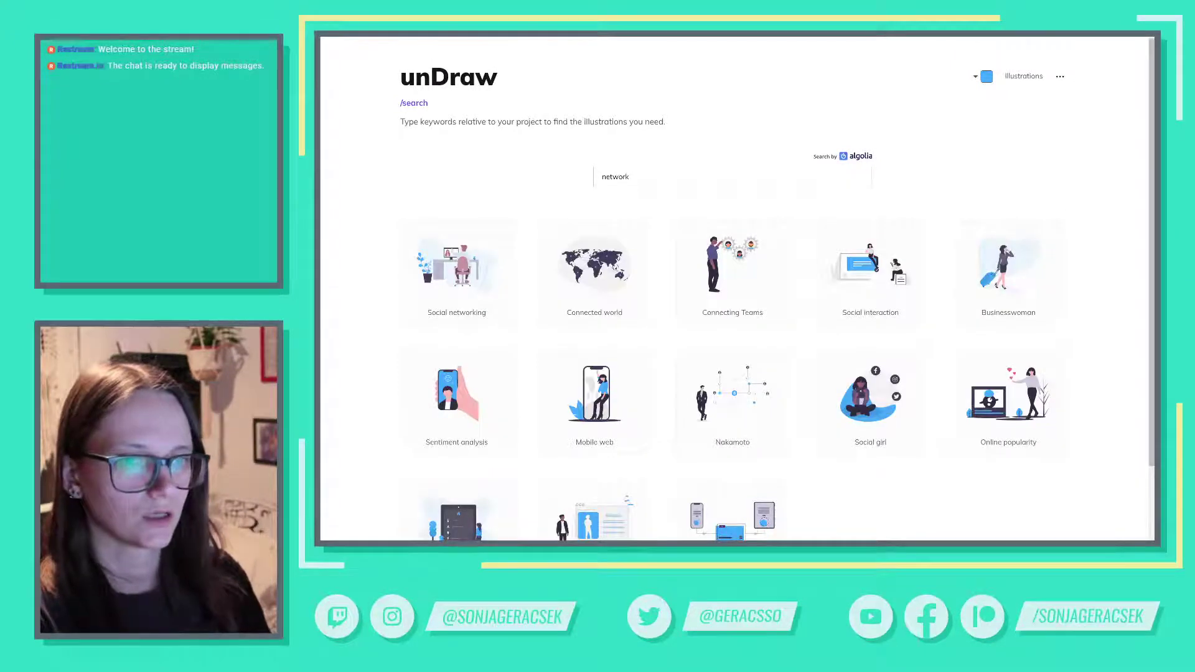
Step: Download the Nakamoto illustration as an SVG into the folder with the other illustrations
scroll(998, 423, down, 1)
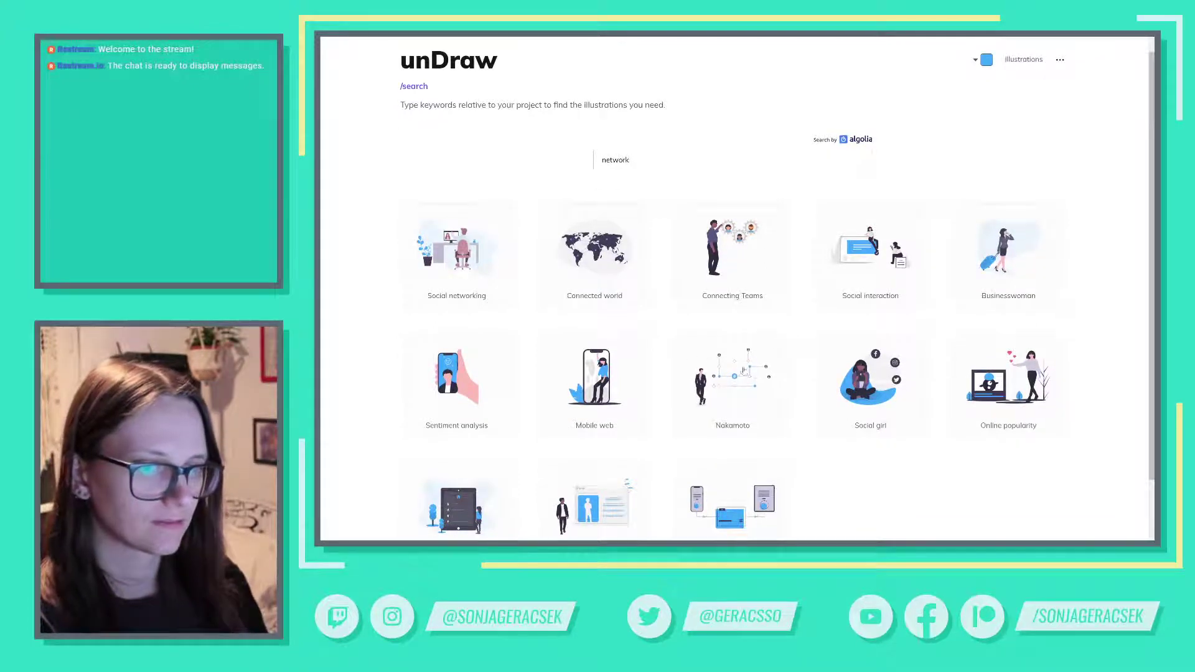
click(753, 395)
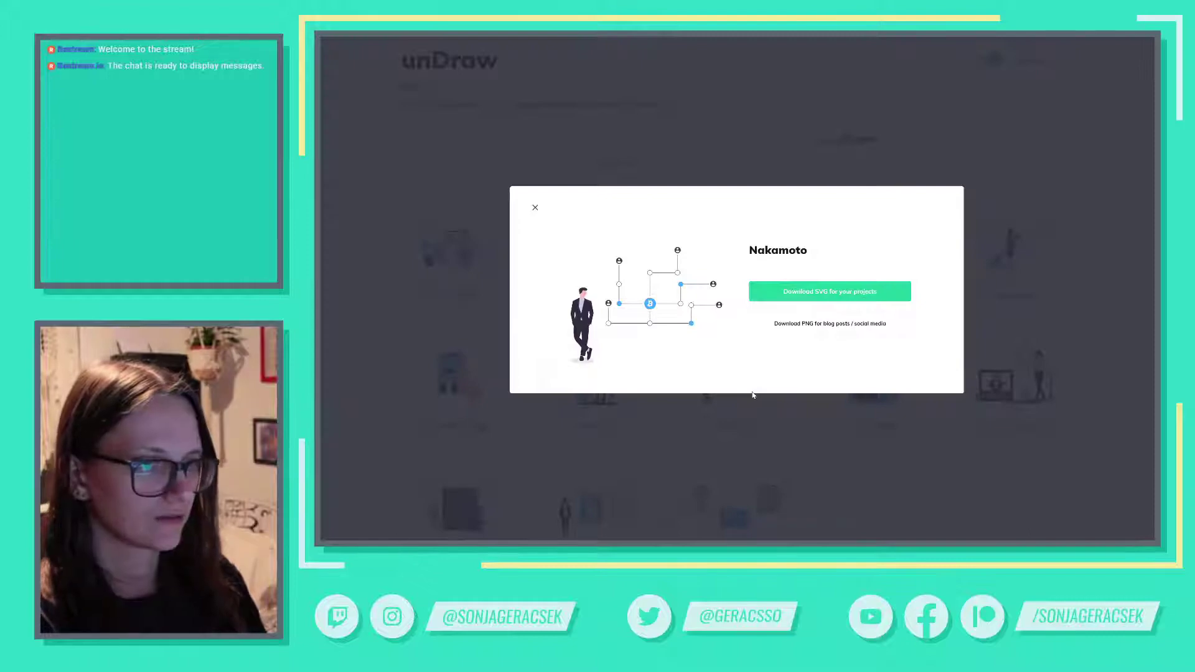
click(793, 292)
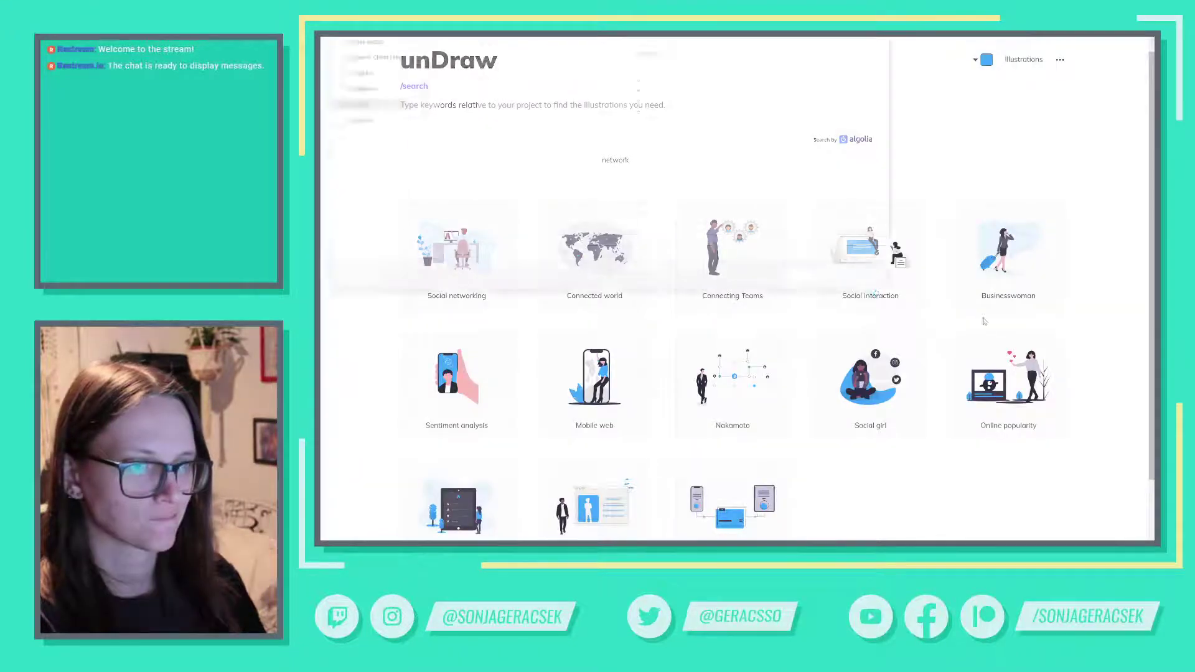
click(815, 282)
Step: Download the Online transactions illustration as an SVG into the same folder
scroll(940, 363, down, 1)
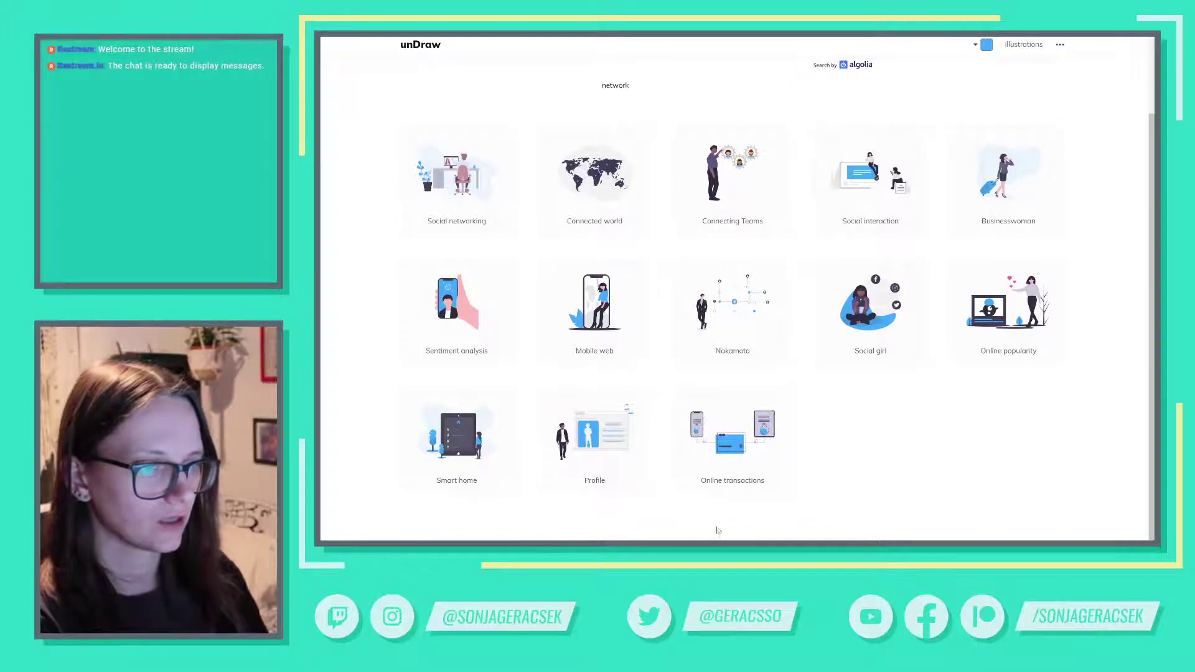
click(753, 454)
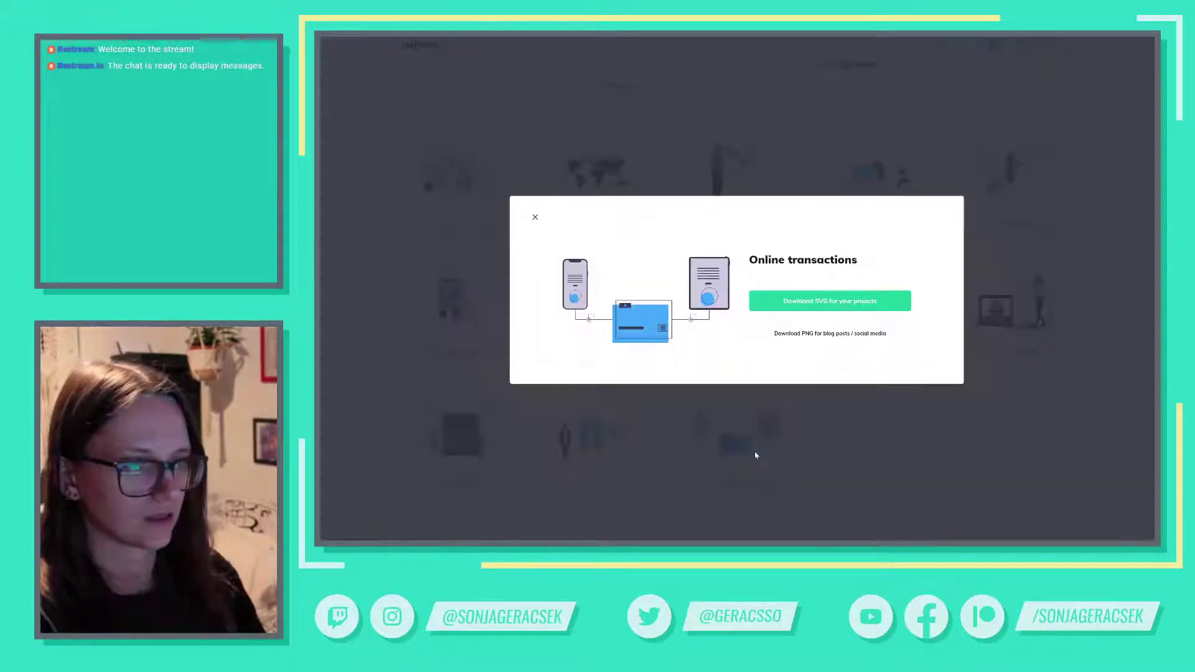
click(825, 304)
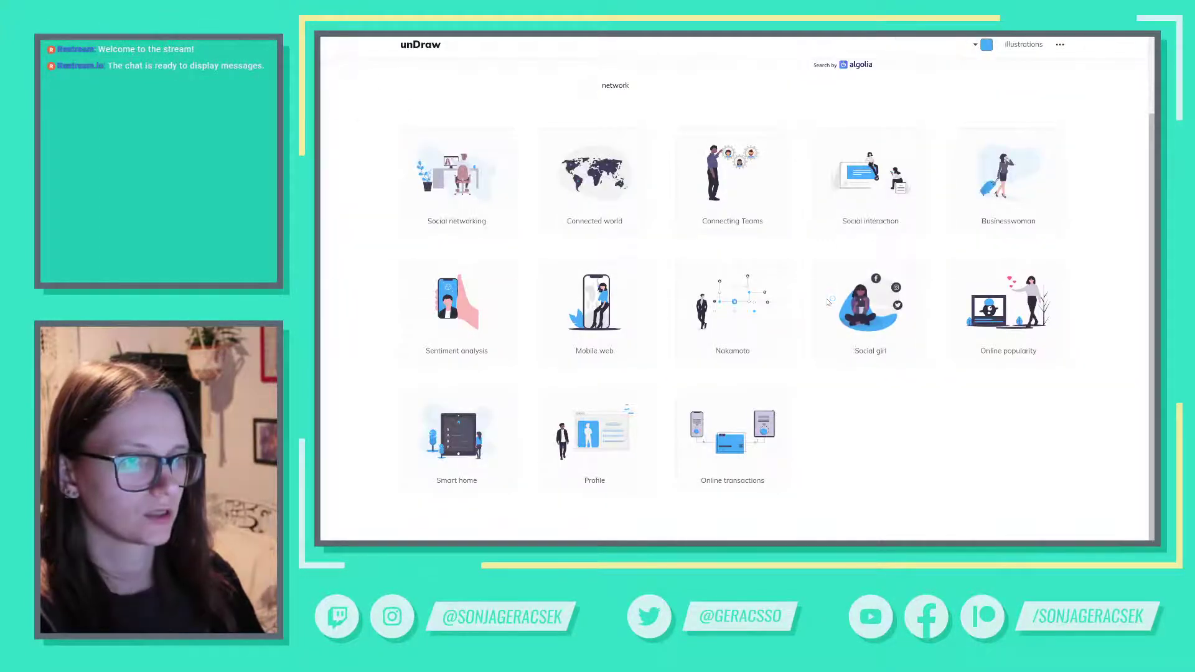
click(820, 283)
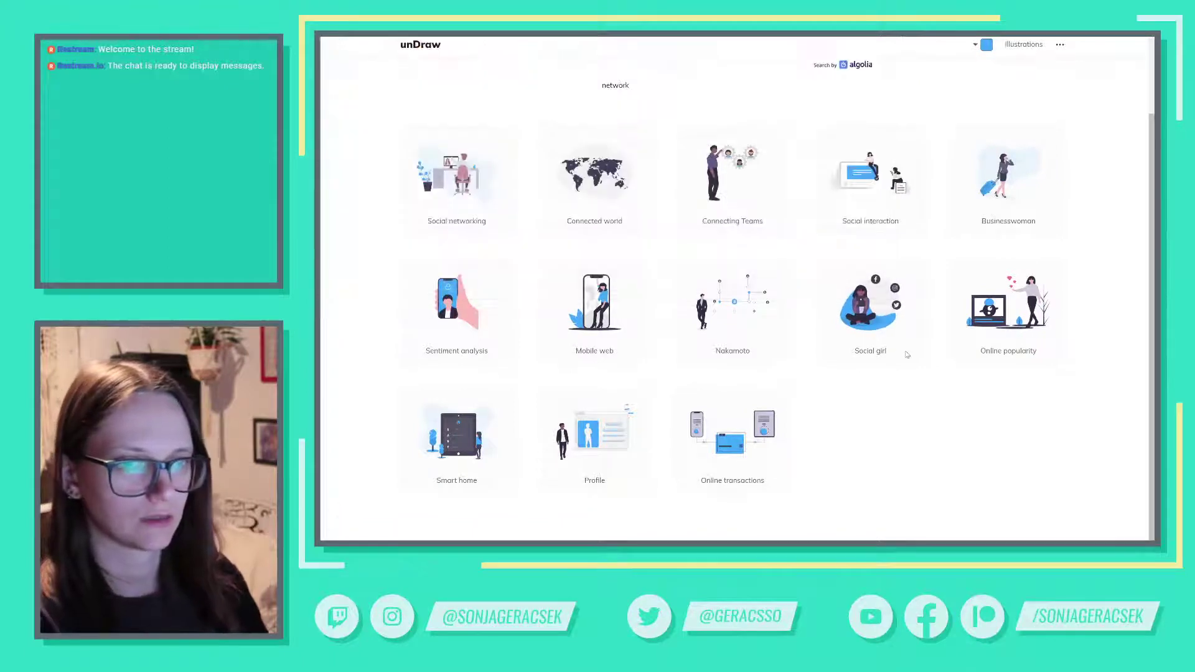
Step: Browse the general illustrations gallery for suitable images
key(Escape)
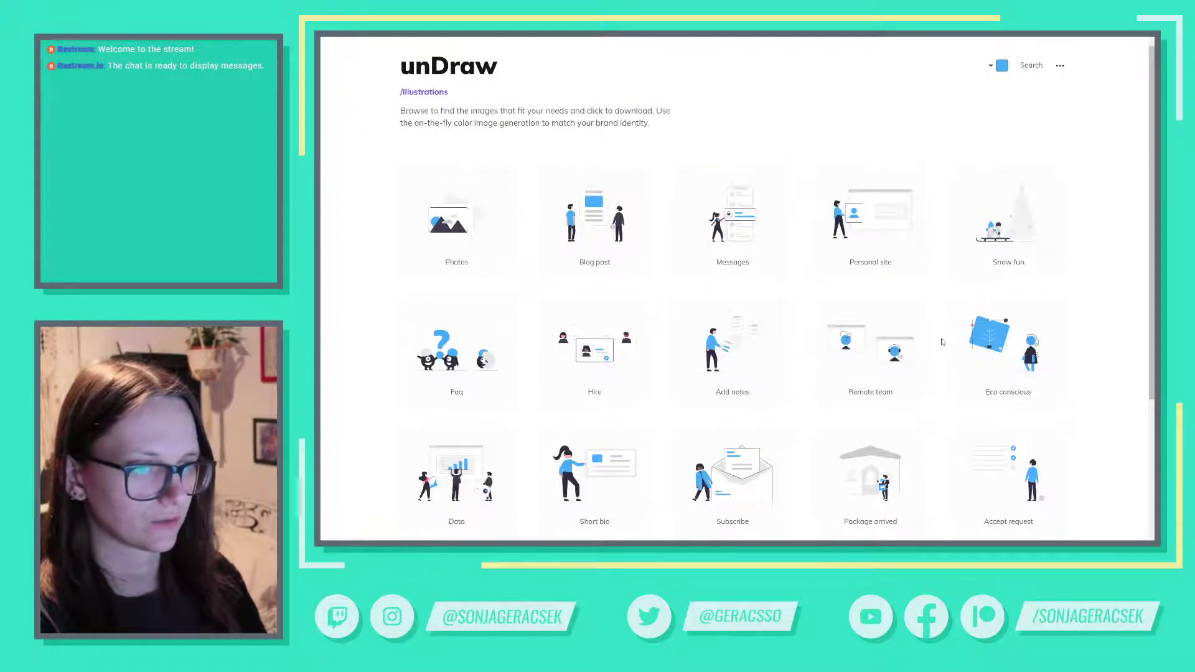
scroll(942, 341, down, 4)
scroll(942, 342, down, 7)
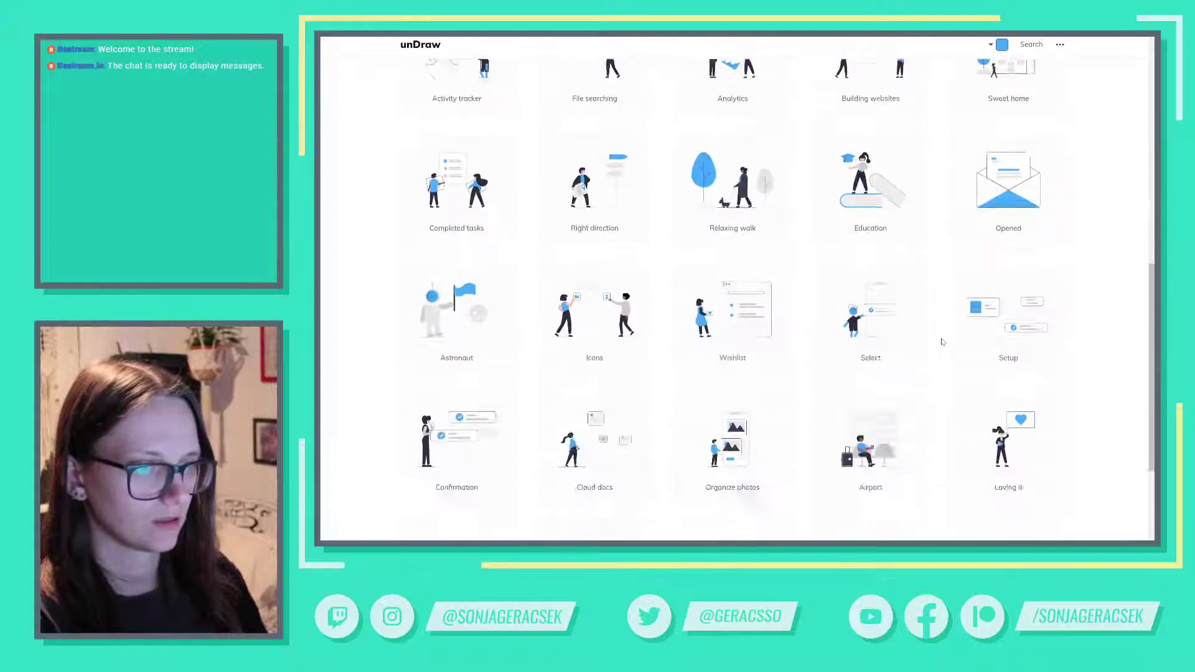
scroll(942, 342, up, 12)
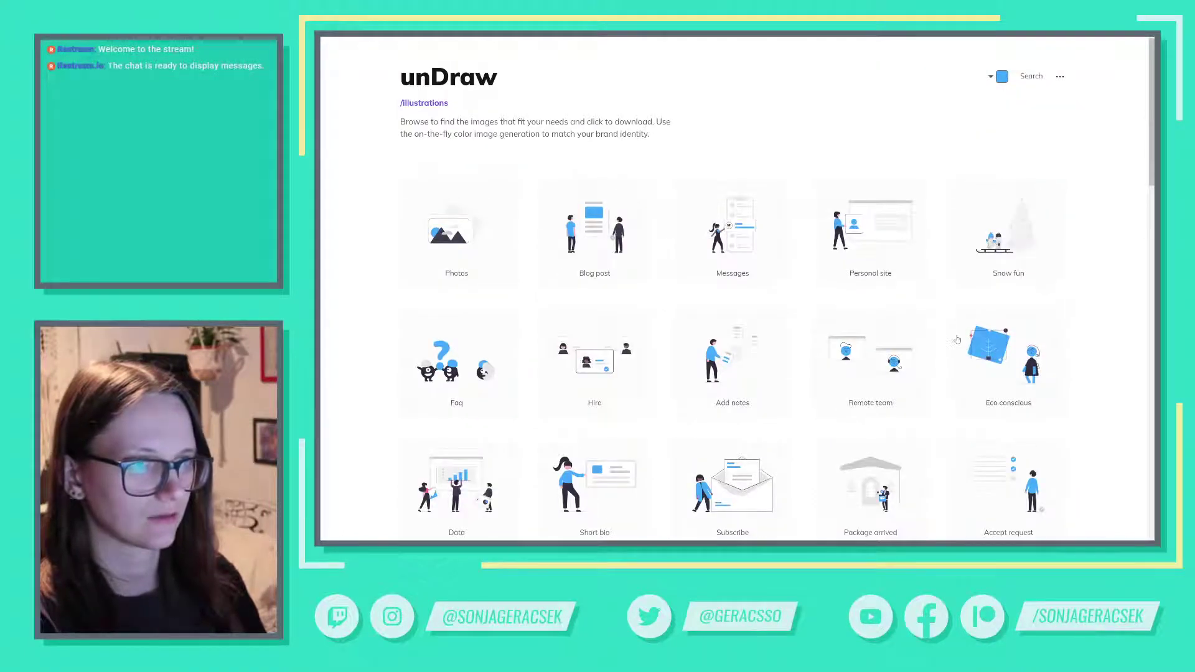
Step: Return to the illustration search page and search for "computer"
key(alt+Left)
key(alt+Left)
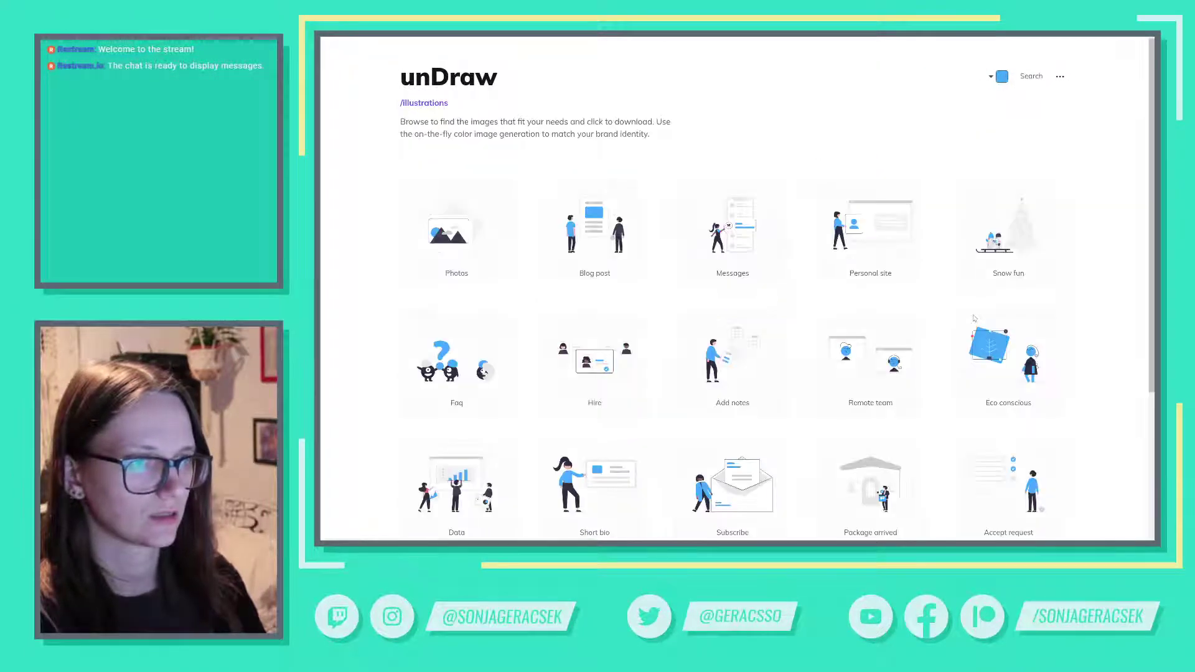
key(alt+Left)
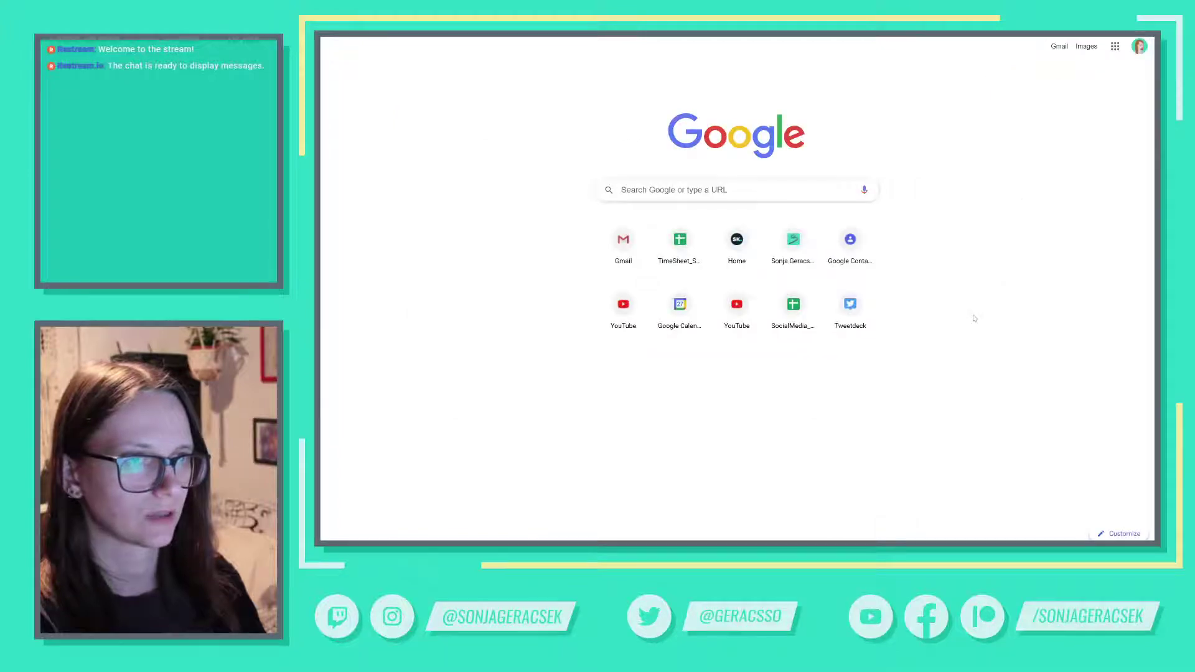
key(alt+Right)
key(alt+Right)
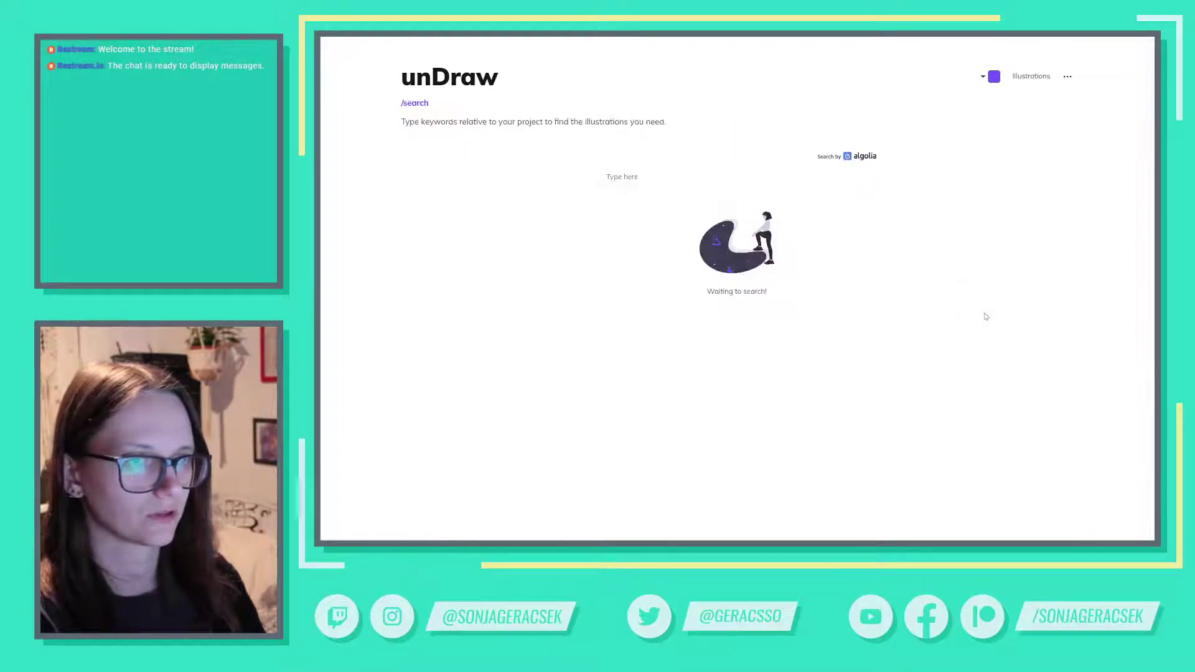
key(alt+Left)
key(alt+Right)
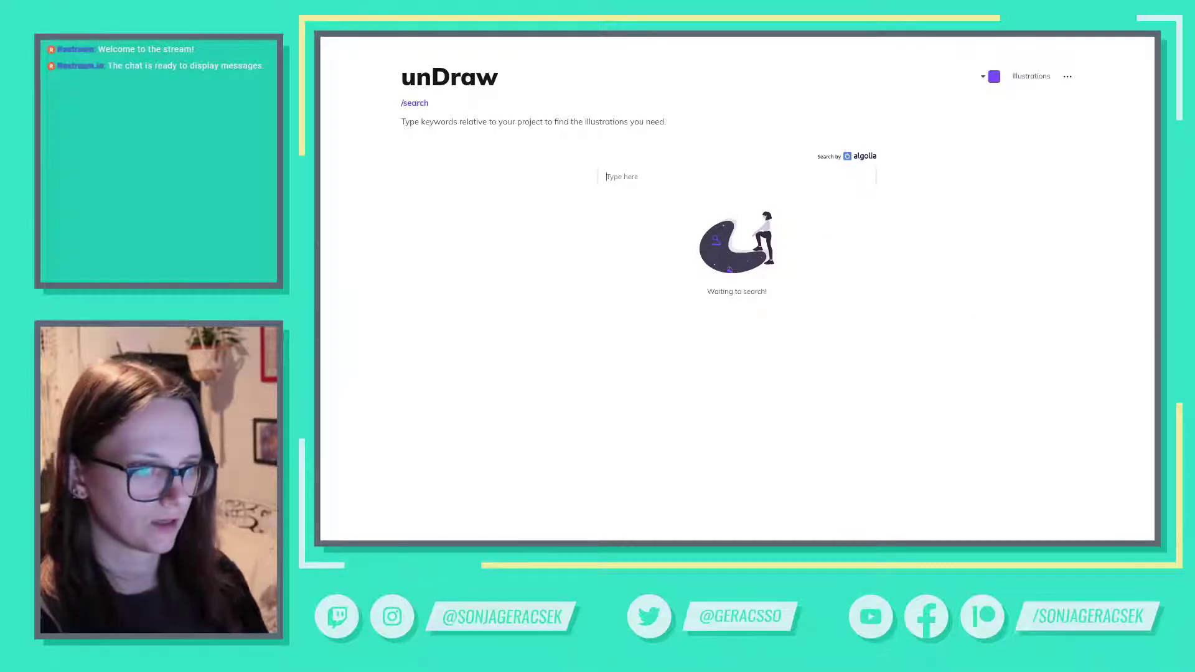
text(computer)
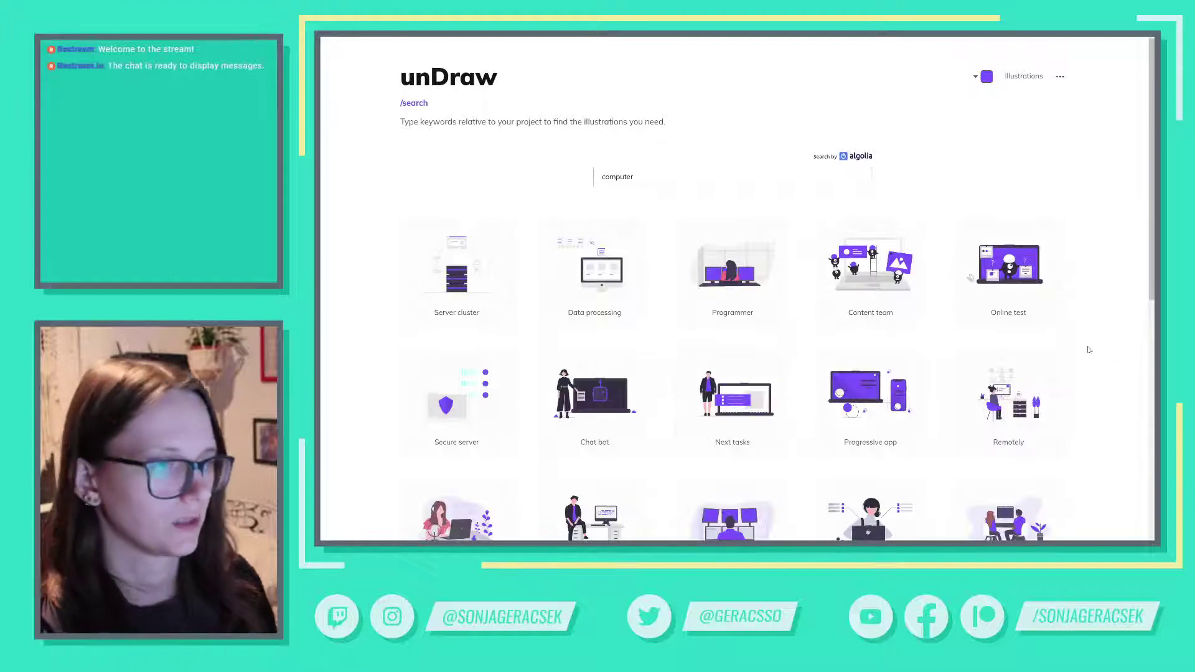
Step: Change the accent color of the illustrations from the purple default to the preset light blue
scroll(1091, 352, down, 3)
click(986, 45)
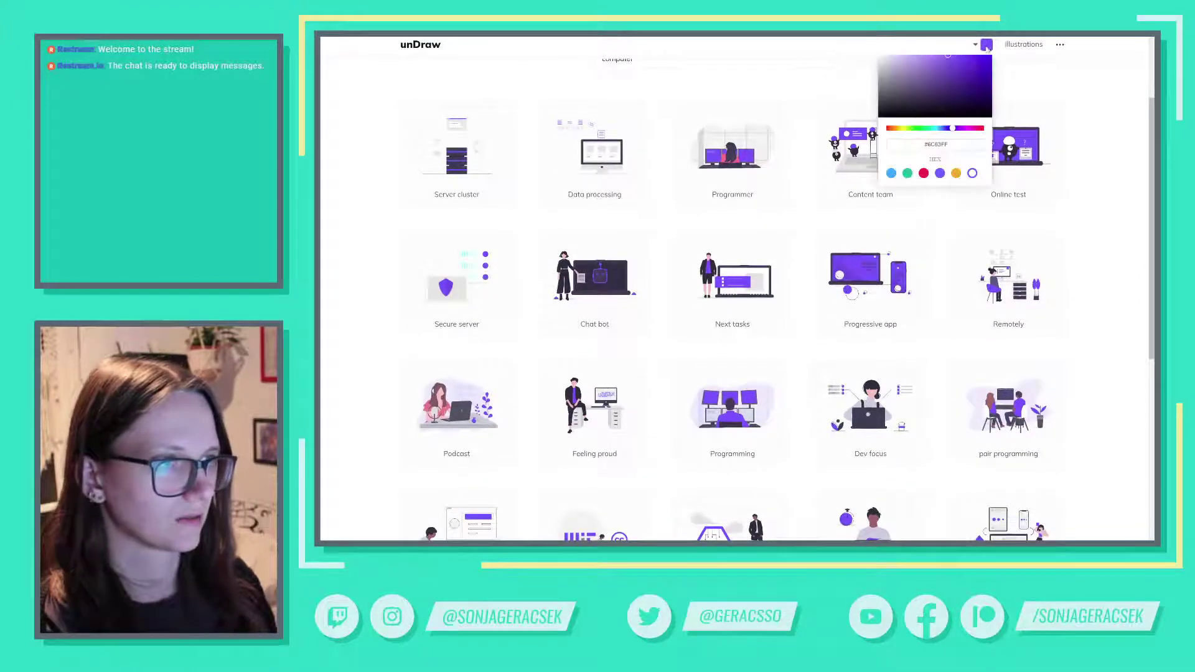
click(891, 173)
click(1094, 314)
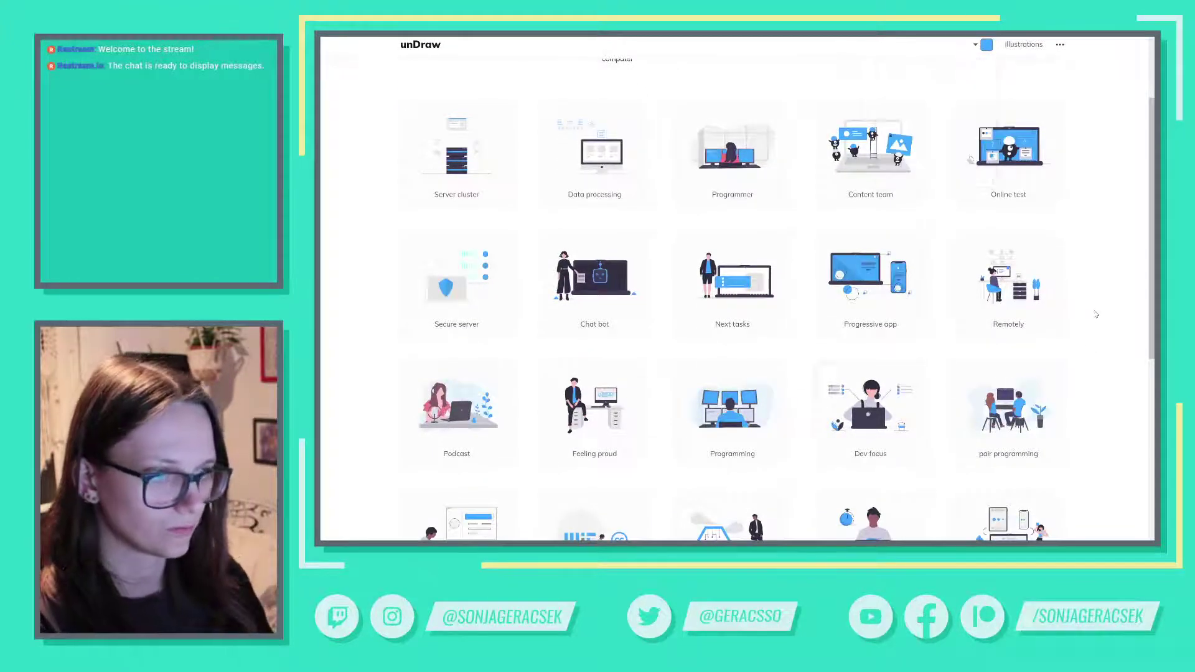
Step: Download the Circuit board illustration as an SVG from the computer results
scroll(1096, 314, down, 1)
scroll(1096, 315, down, 2)
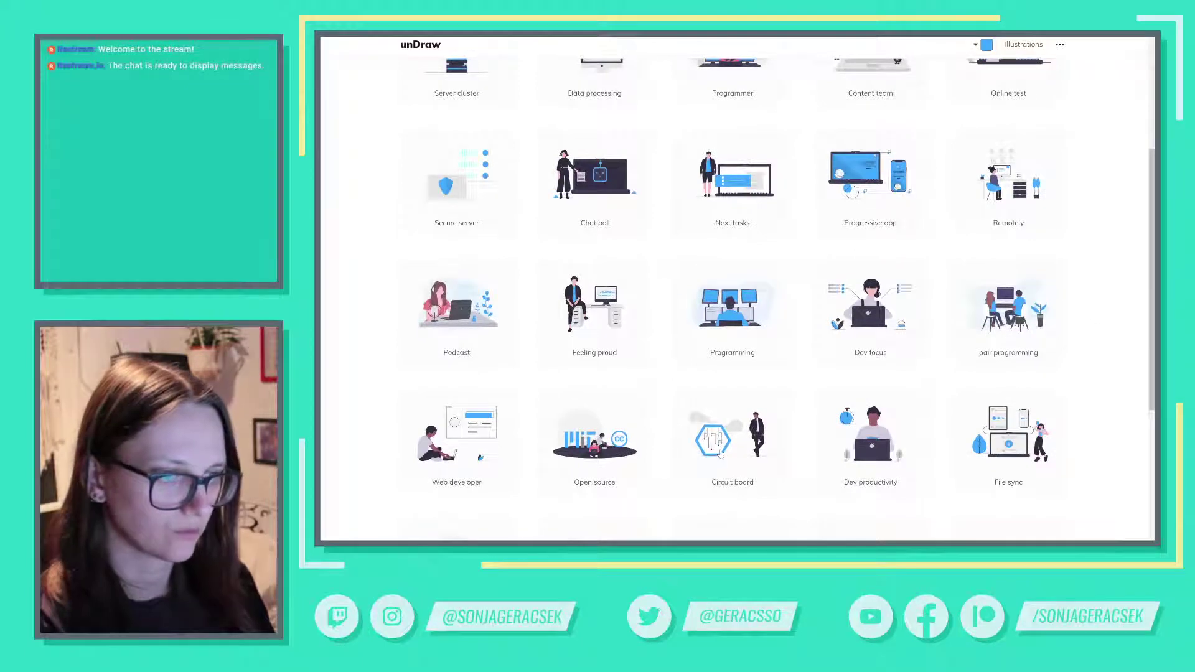
click(720, 453)
click(799, 303)
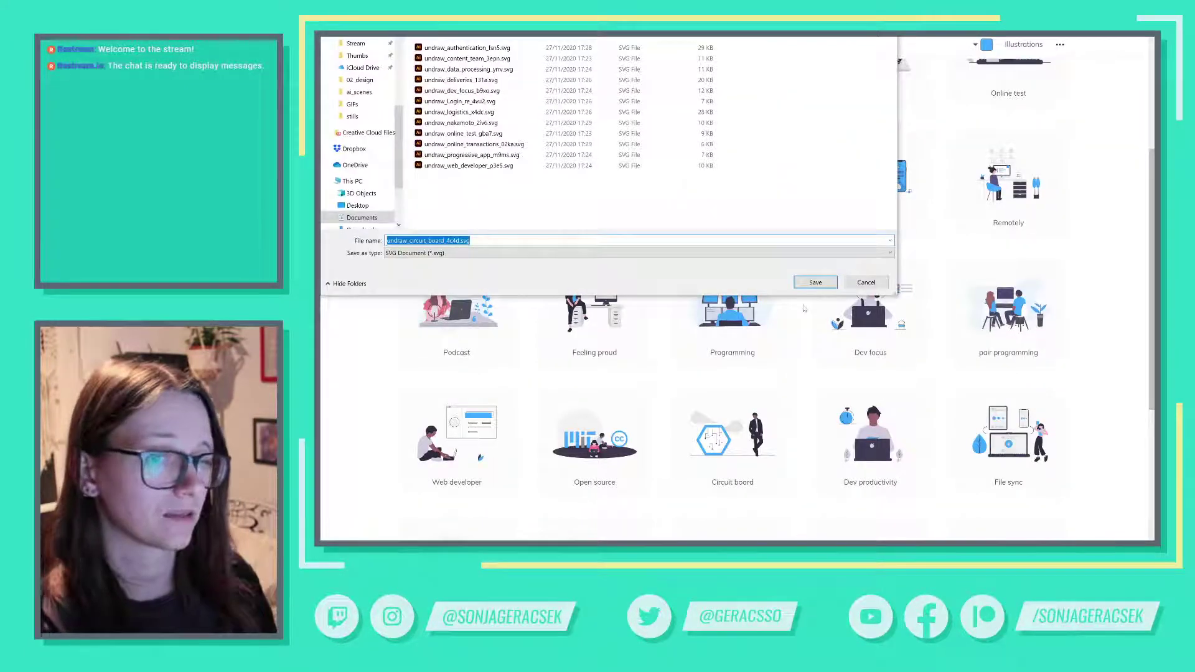
click(818, 286)
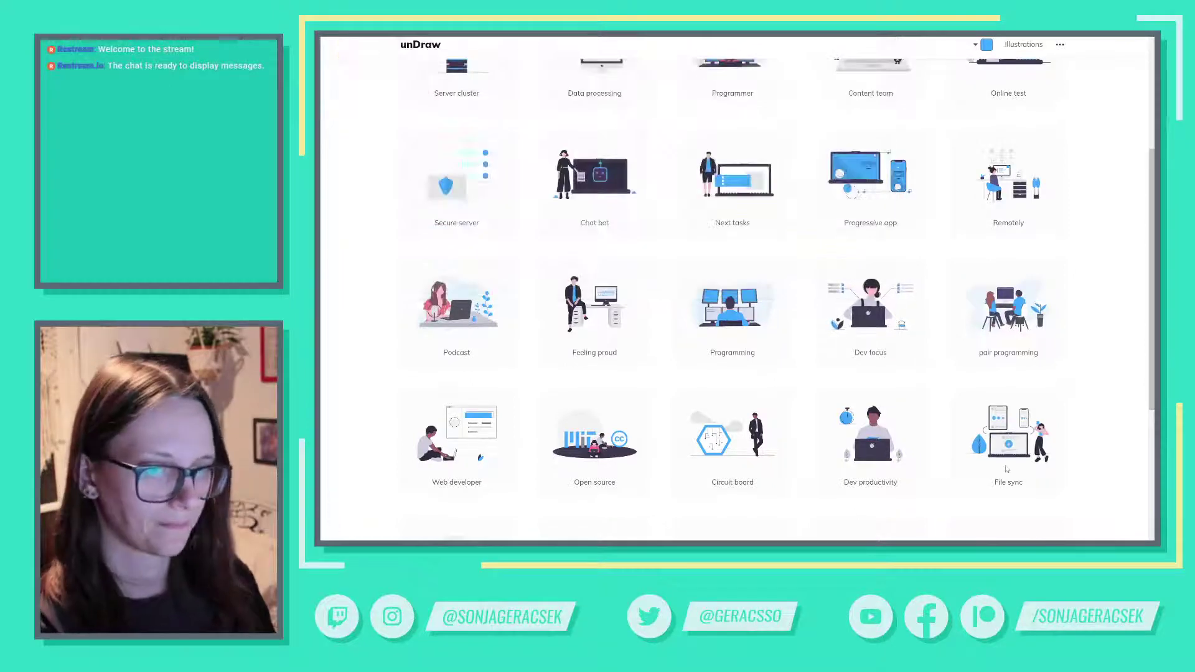
Step: Check the slide deck again and download the Server cluster illustration as an SVG
scroll(821, 338, up, 2)
scroll(1007, 470, up, 1)
scroll(1007, 470, down, 1)
scroll(1007, 470, up, 2)
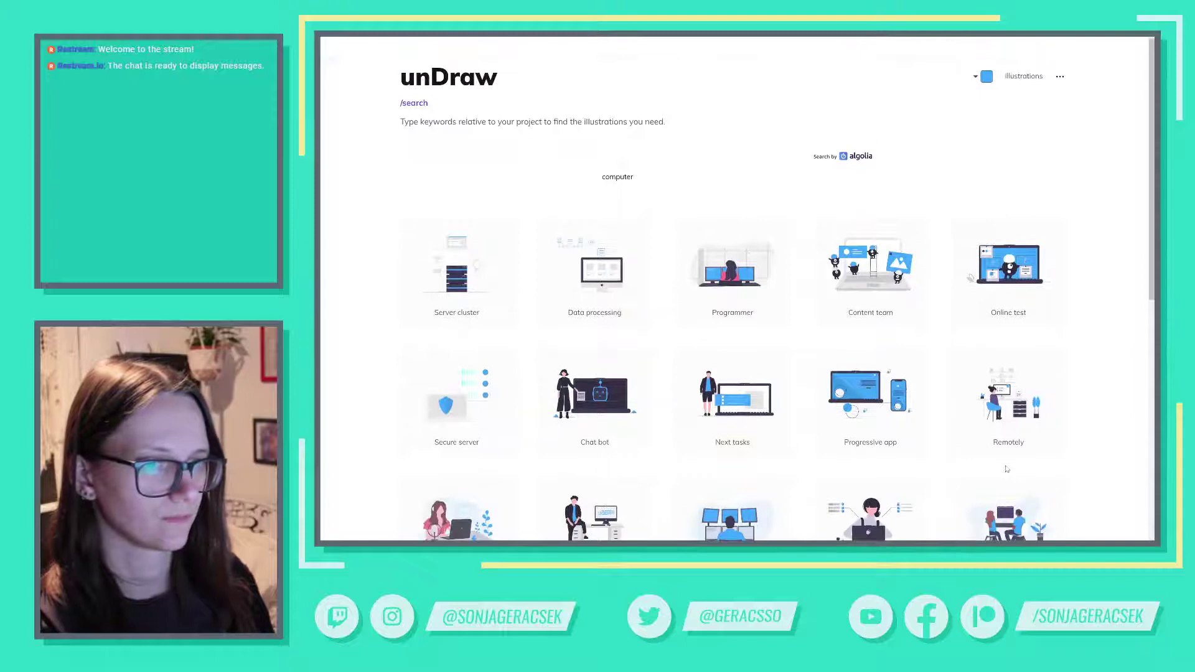
click(474, 266)
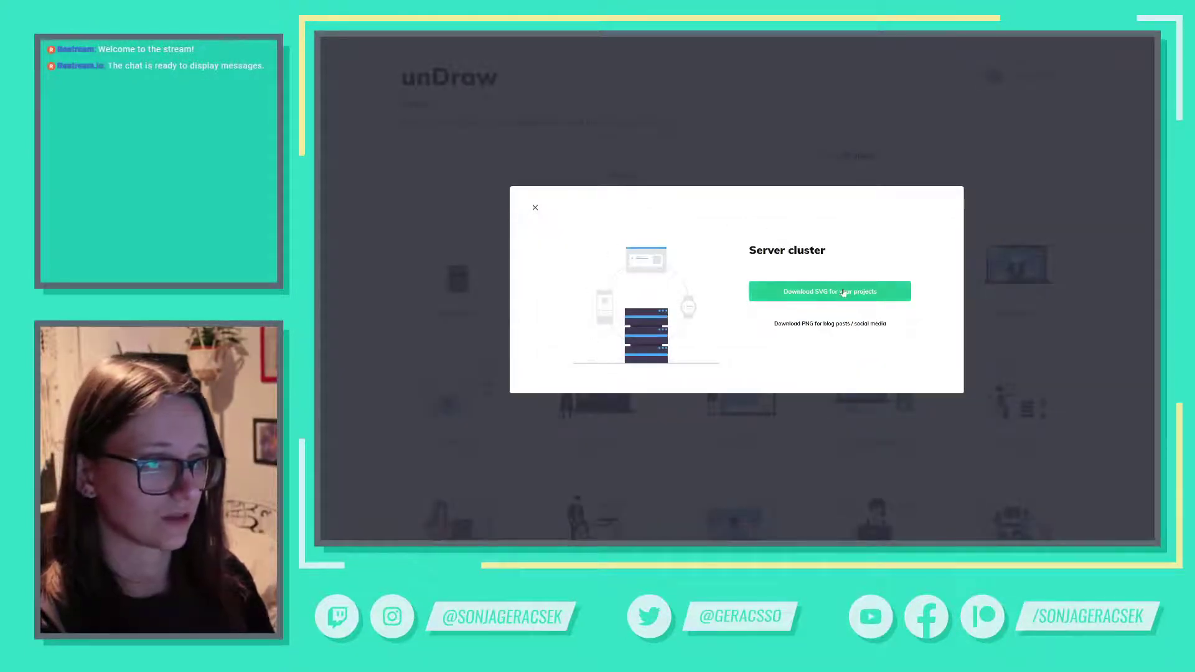
key(alt+Tab)
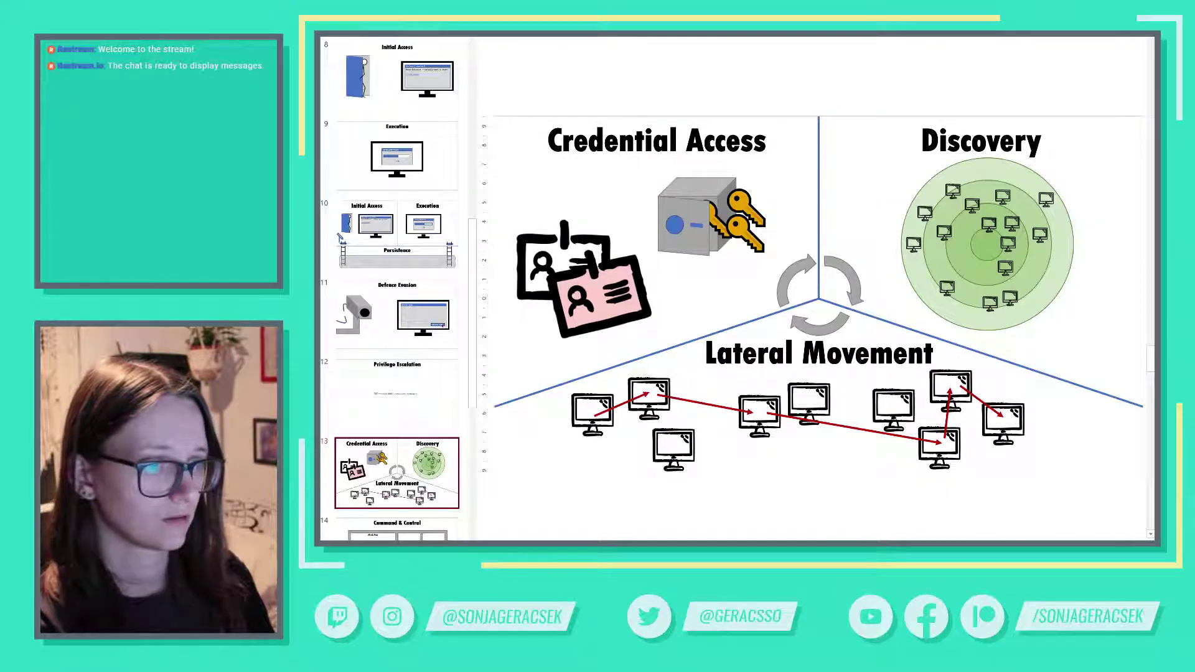
key(alt+Tab)
click(812, 292)
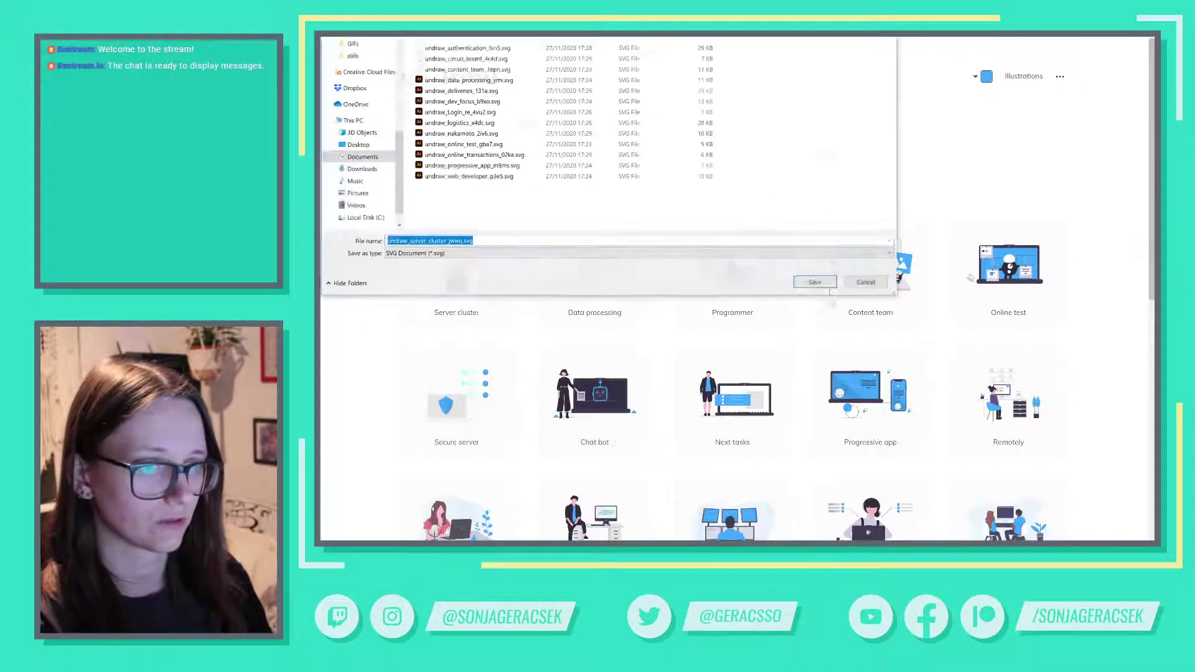
click(813, 286)
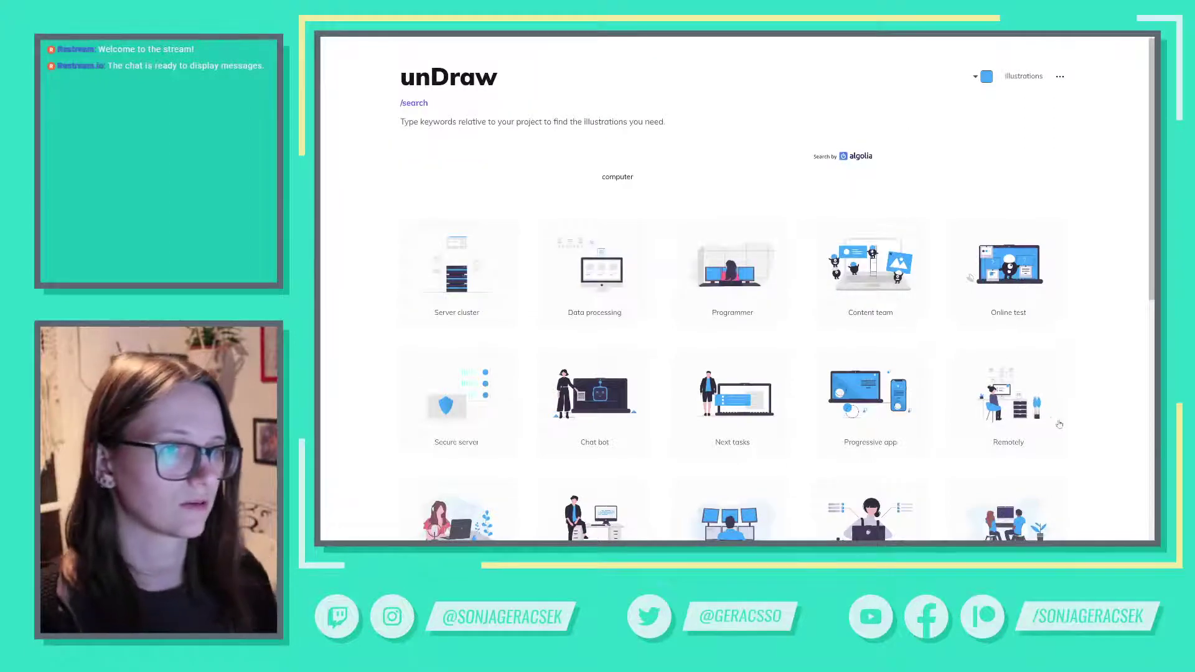
Step: Switch to the slide deck and review the Defence Evasion, Command & Control and Collection/Exfiltration slides for imagery needs, returning to the illustration results
scroll(1060, 424, down, 6)
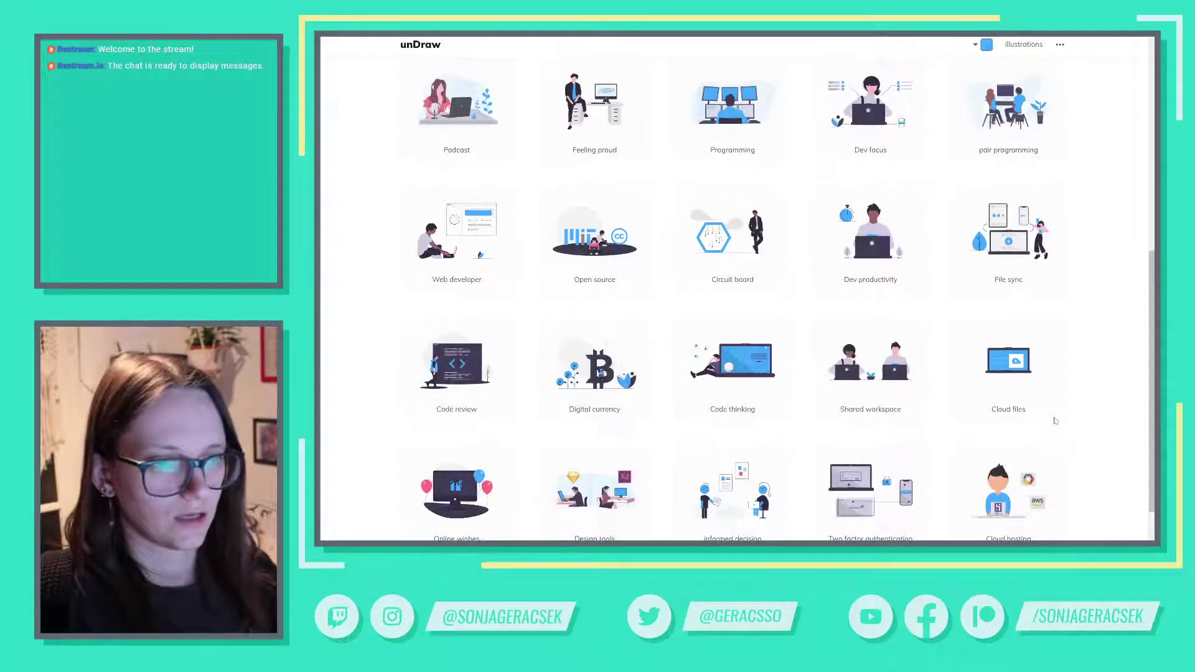
key(alt+Tab)
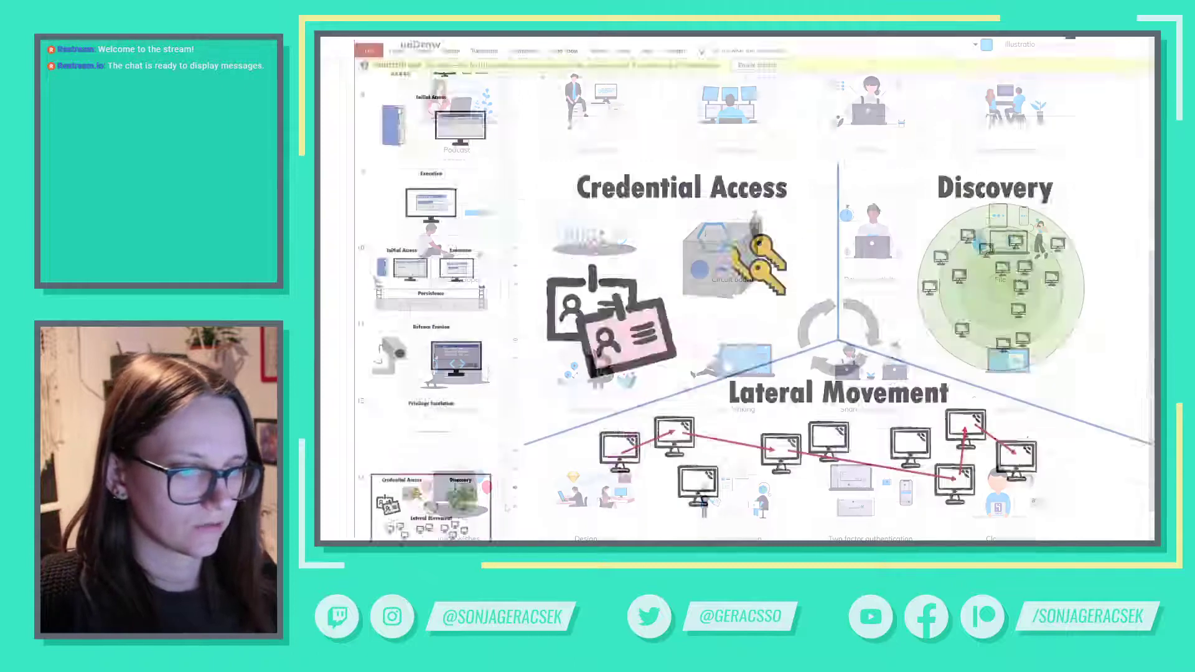
click(396, 316)
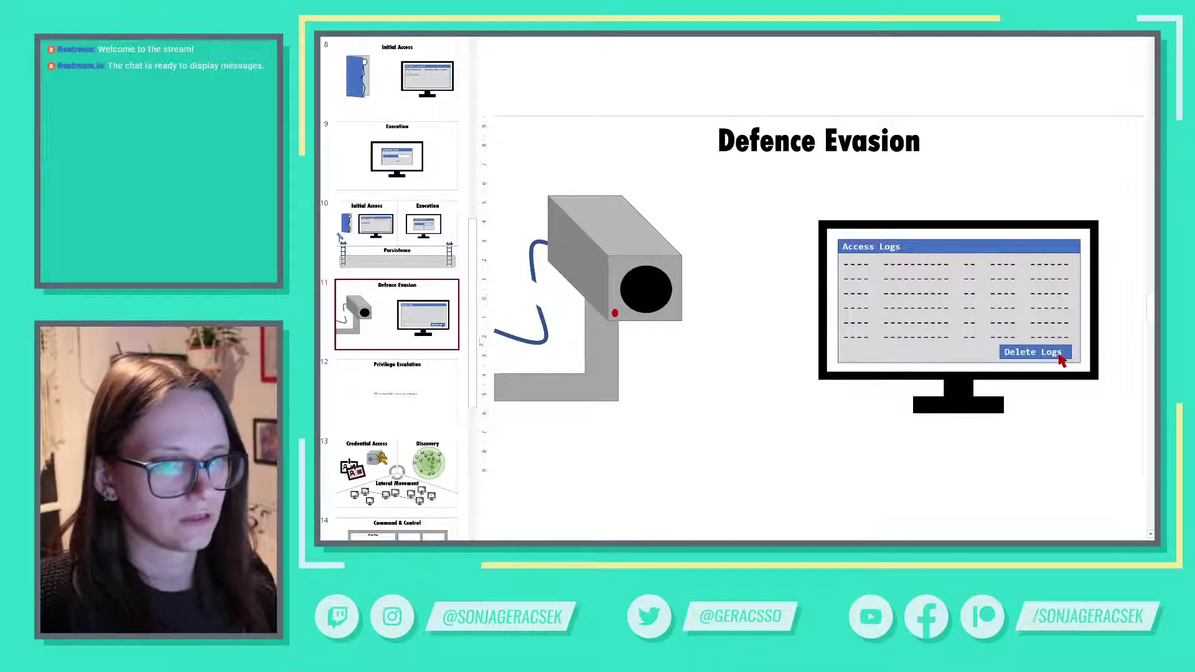
scroll(404, 404, down, 5)
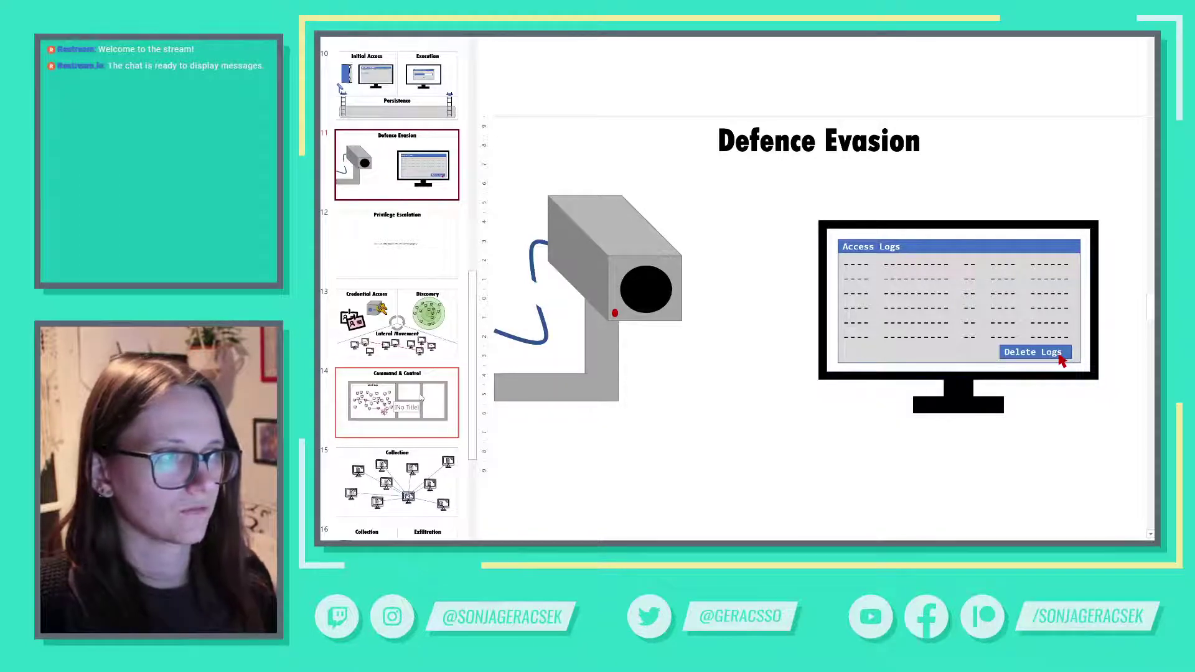
click(421, 398)
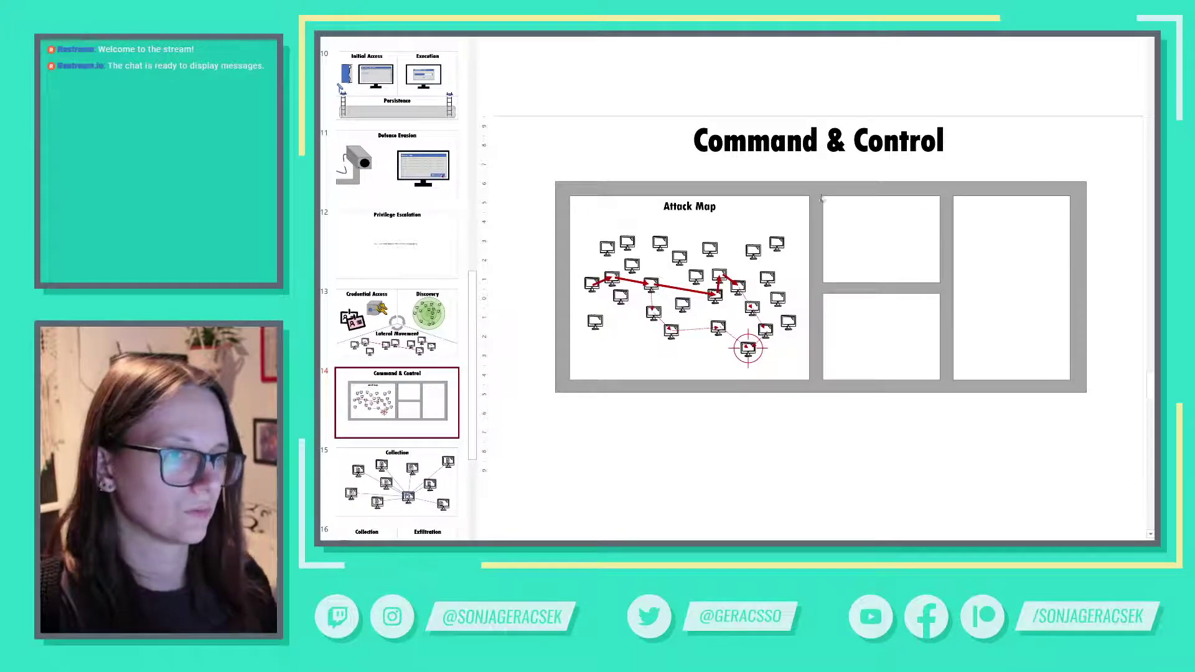
scroll(392, 374, down, 3)
click(386, 426)
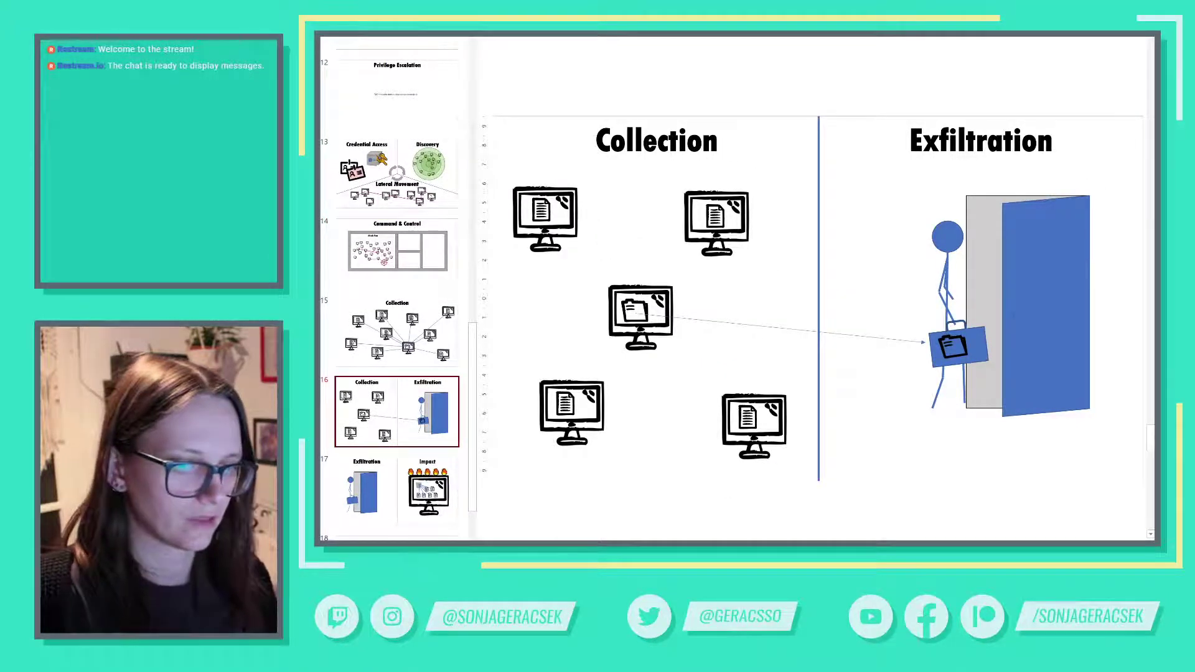
click(452, 539)
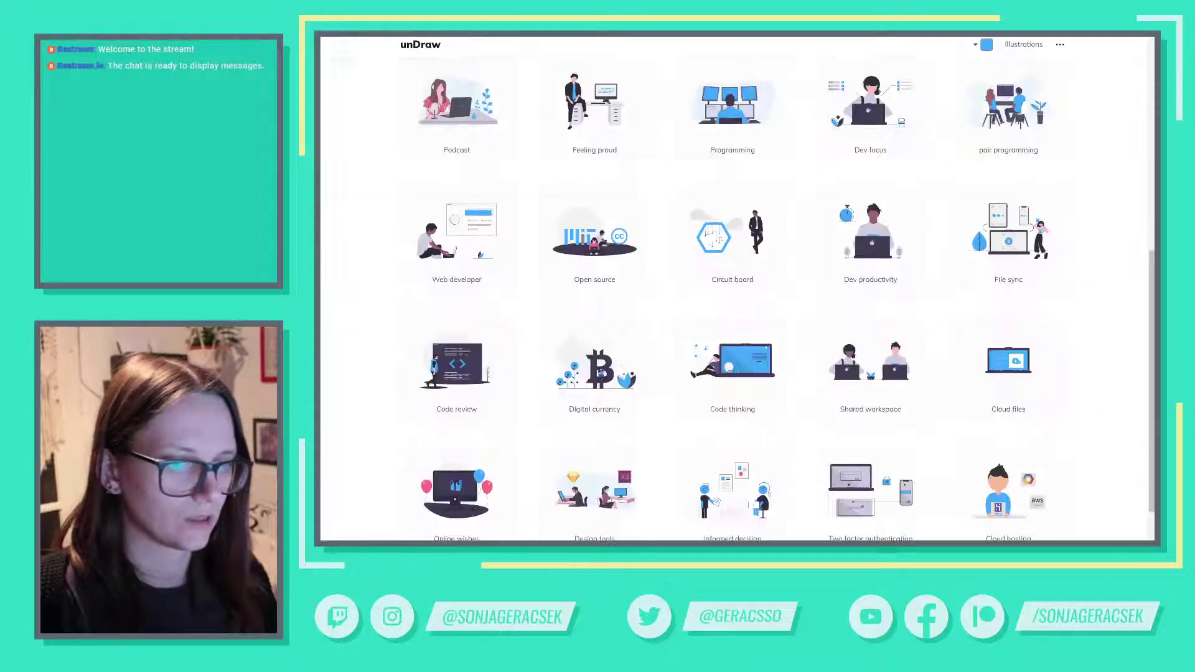
Step: Find the Secure server illustration in the computer results and download it as an SVG
scroll(1028, 412, up, 1)
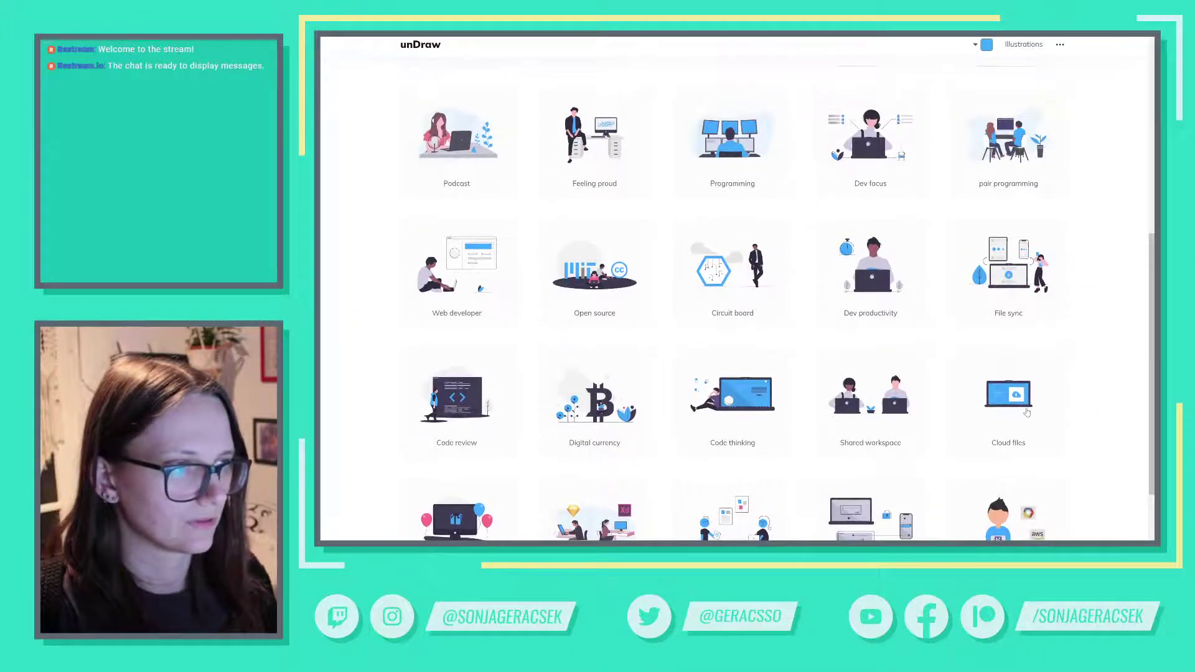
scroll(1027, 412, down, 3)
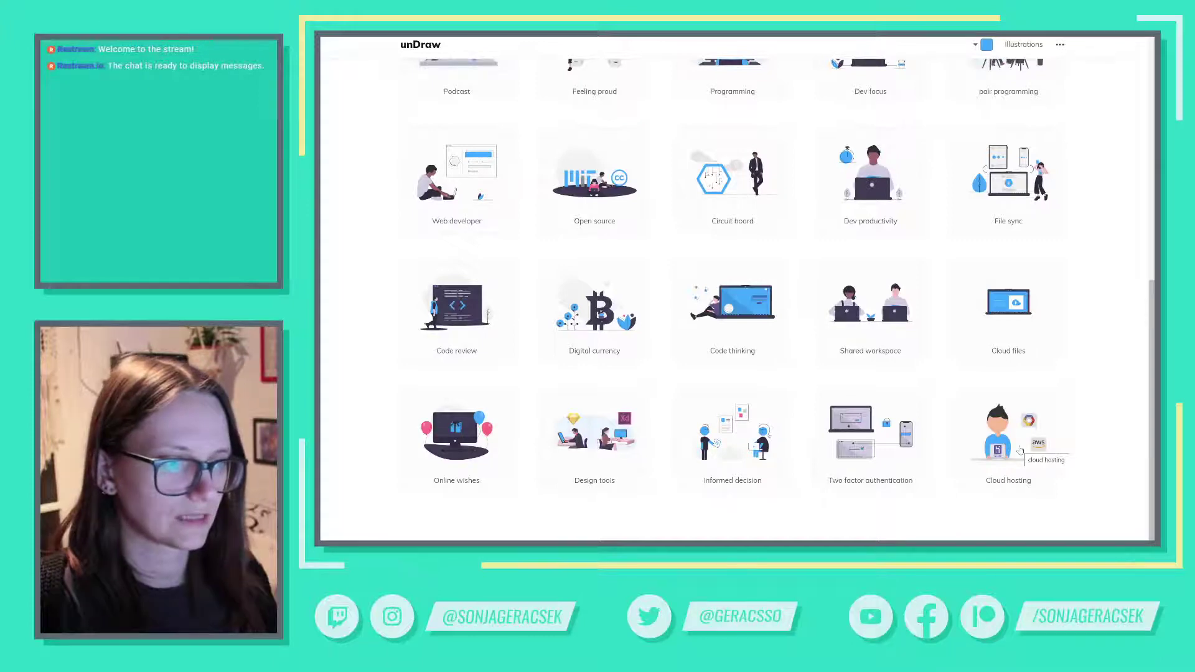
scroll(874, 445, up, 3)
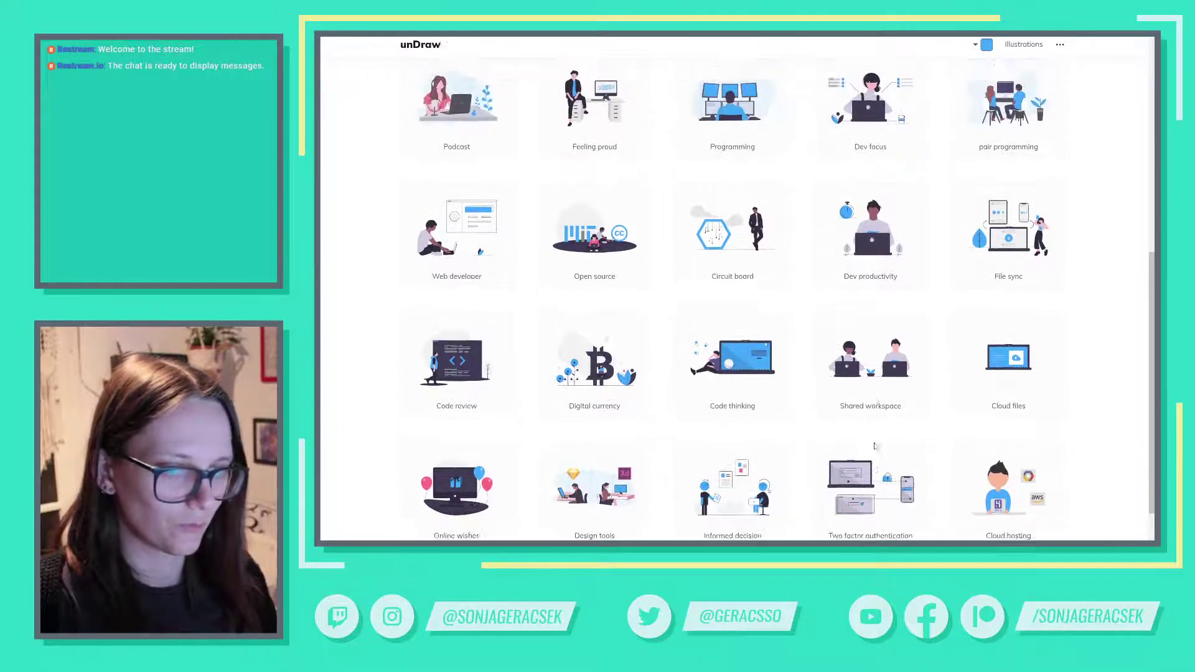
scroll(874, 445, up, 3)
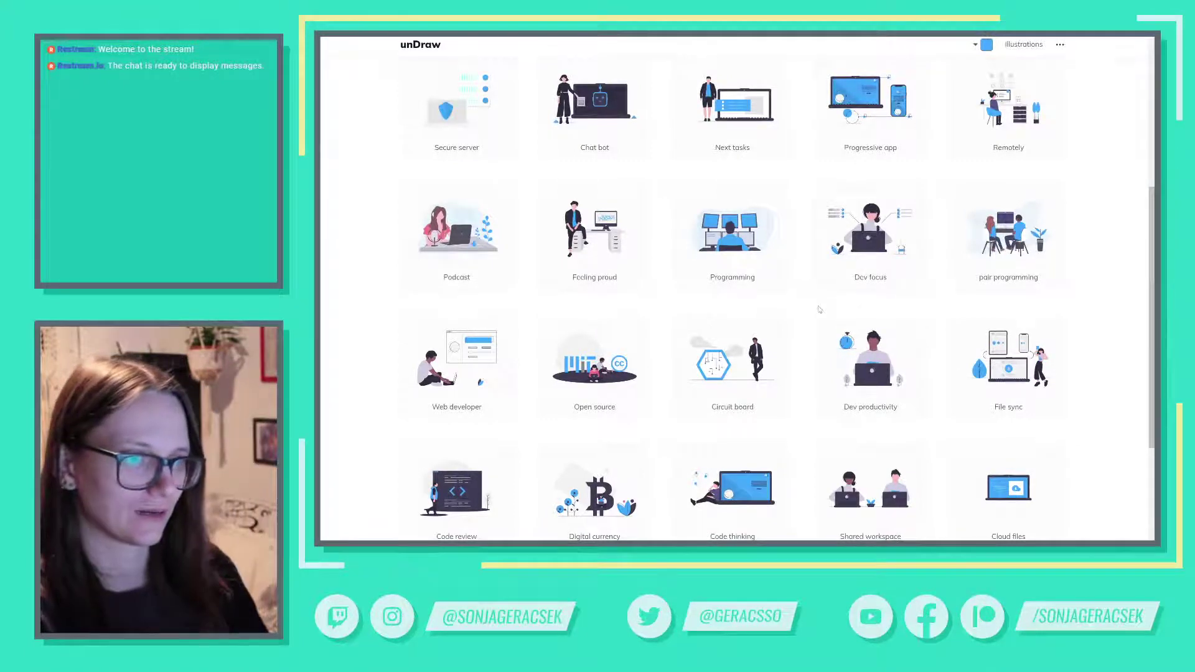
scroll(858, 296, up, 5)
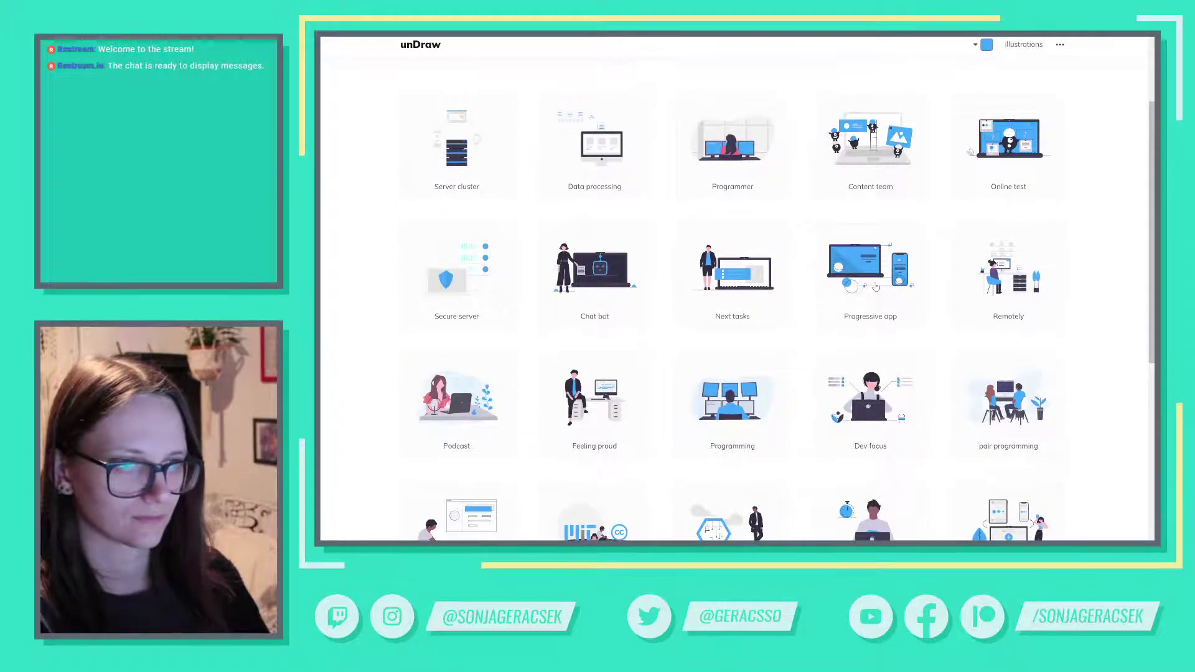
scroll(876, 287, up, 2)
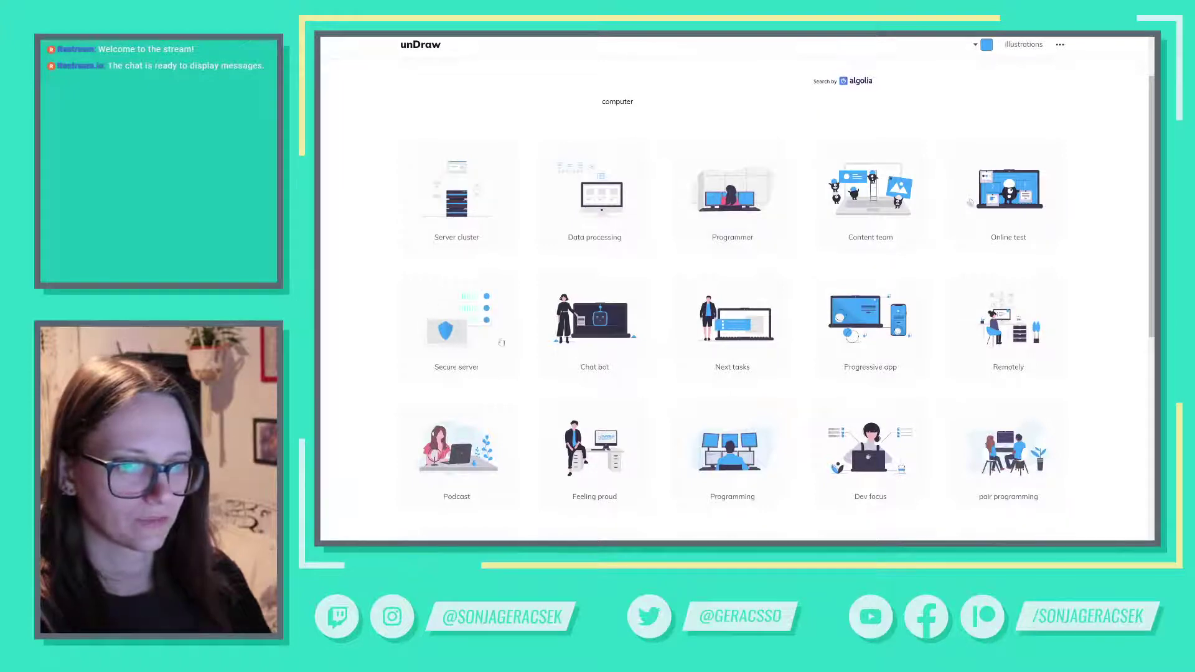
click(486, 322)
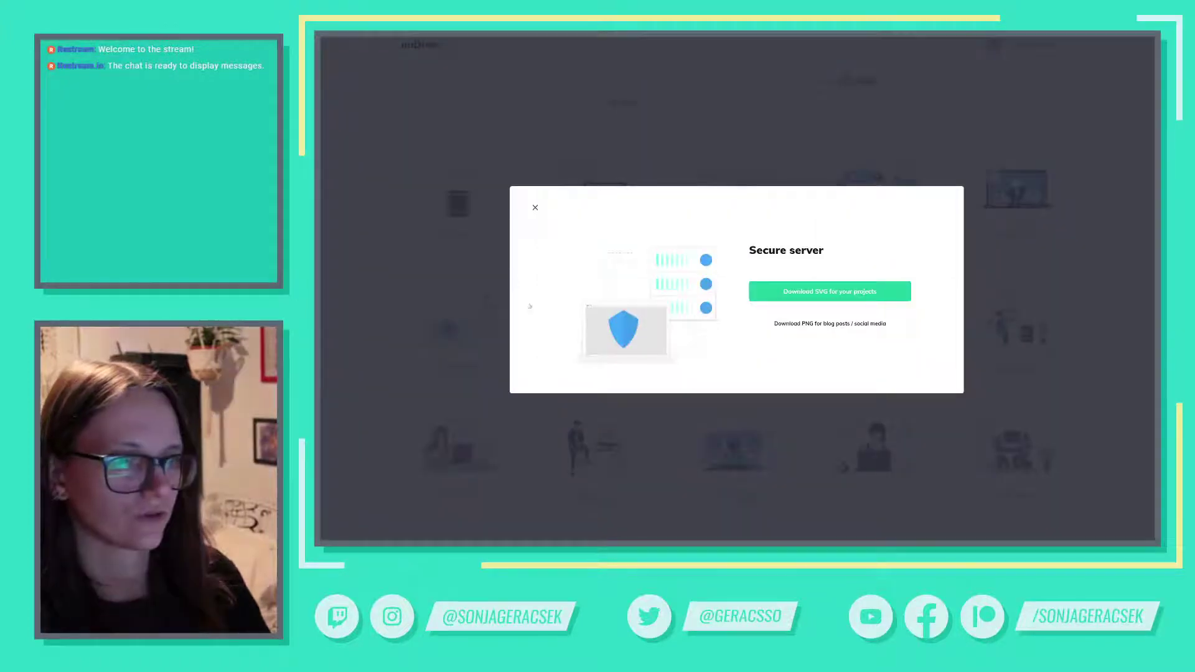
click(818, 291)
click(803, 286)
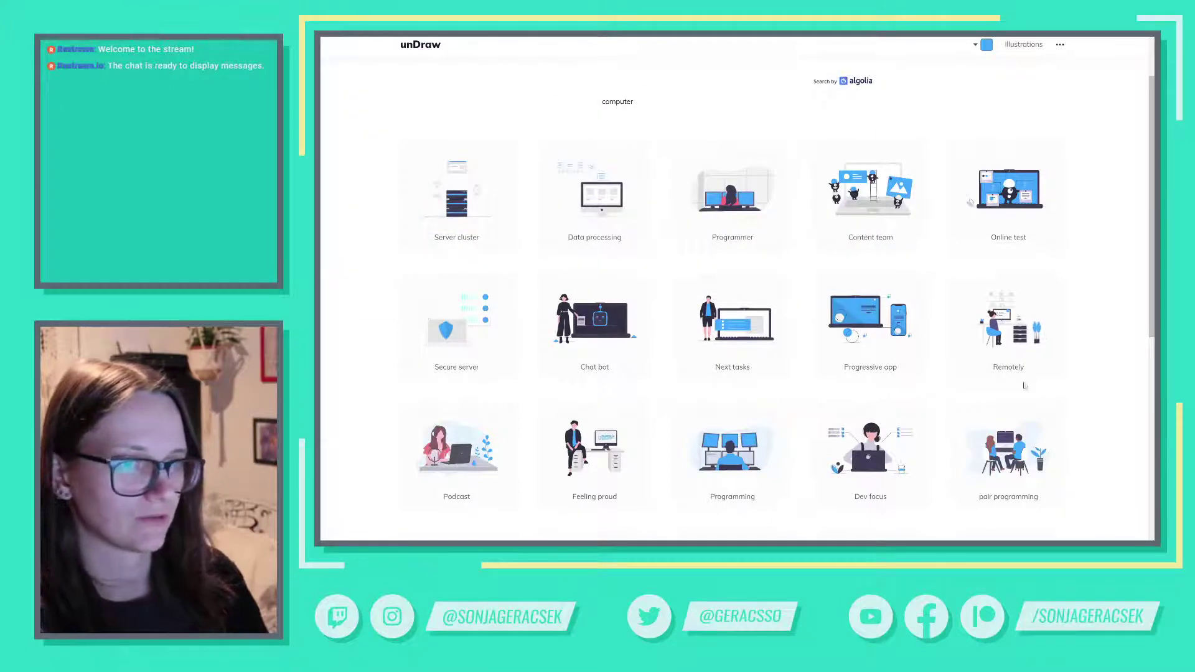
Step: Switch to the slide deck and review the technique matrix slide and the Exfiltration, Impact and Collection slides
key(alt+Tab)
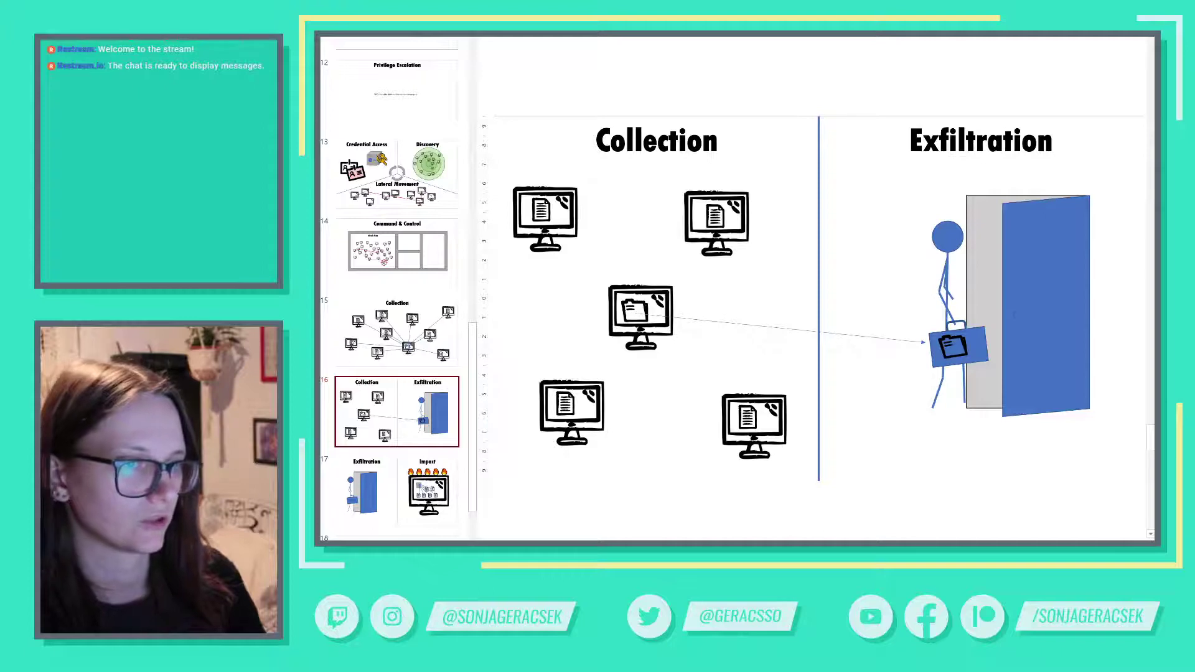
scroll(398, 295, down, 2)
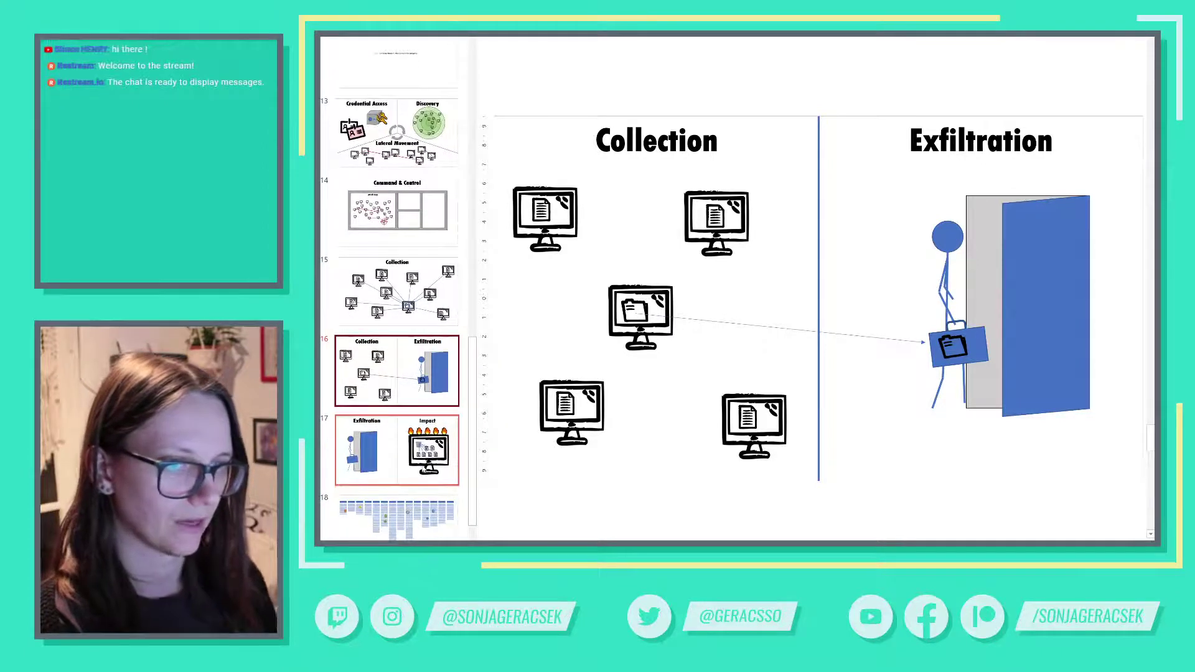
scroll(408, 420, down, 1)
click(408, 420)
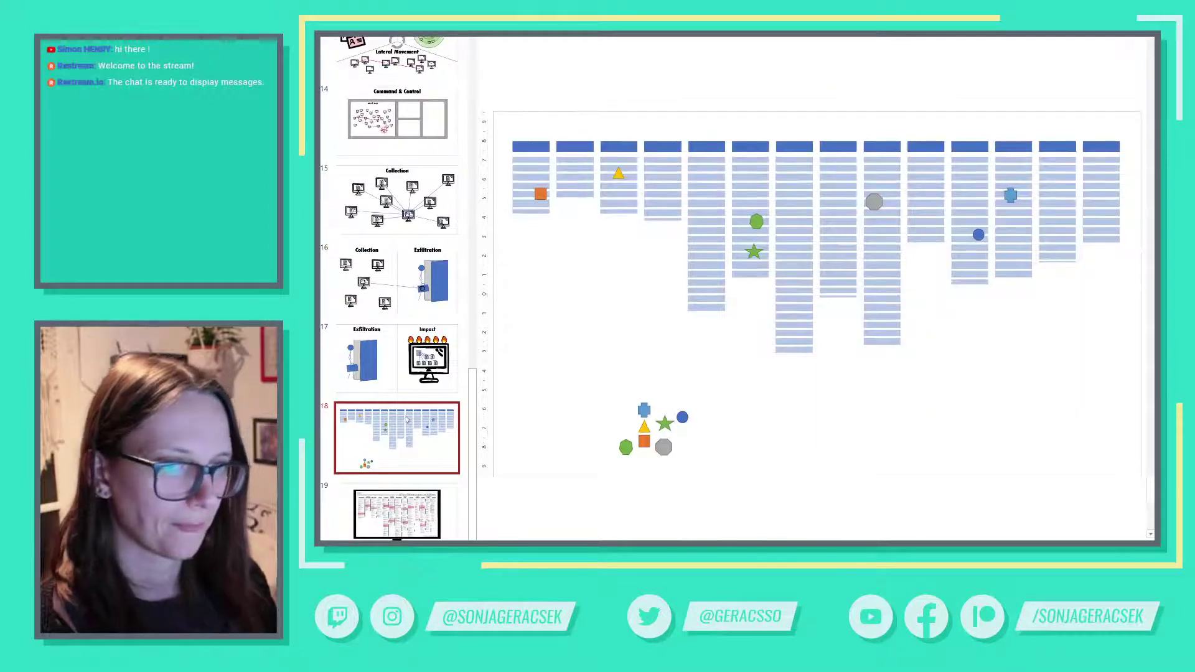
click(418, 346)
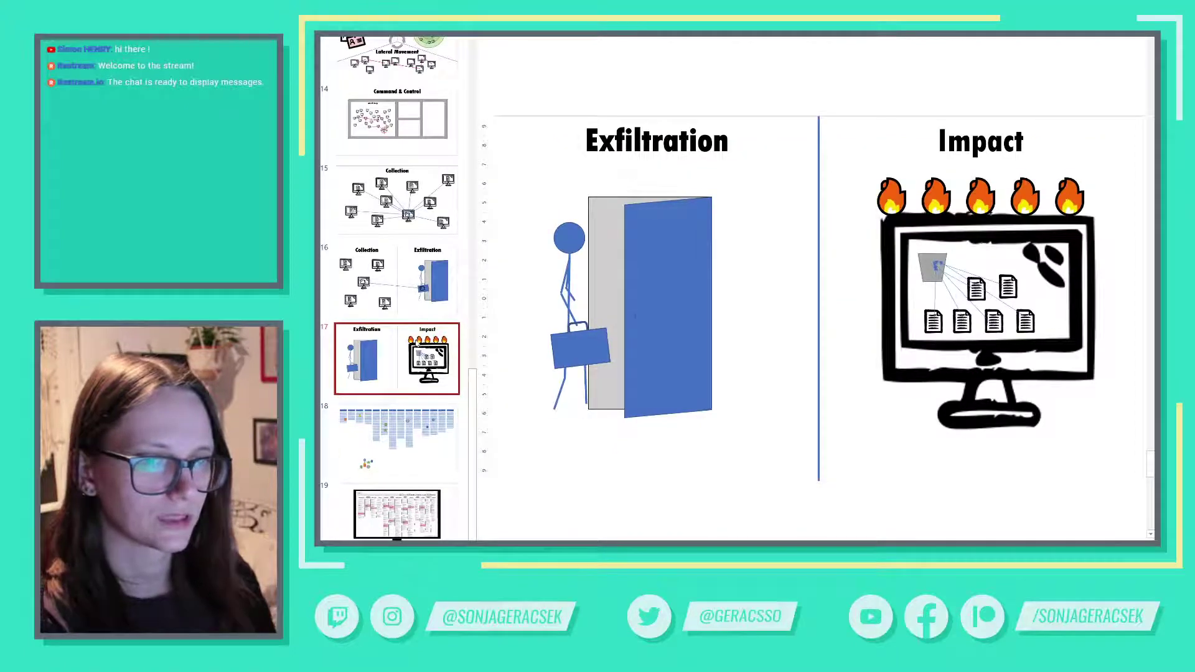
scroll(418, 346, up, 1)
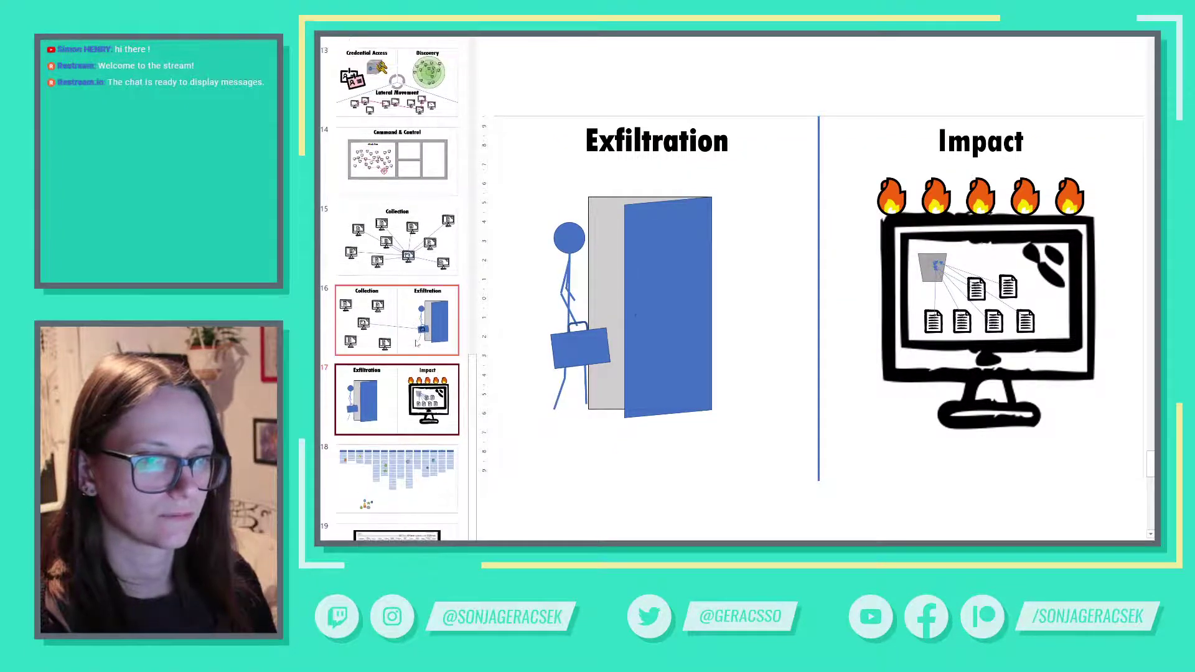
click(422, 305)
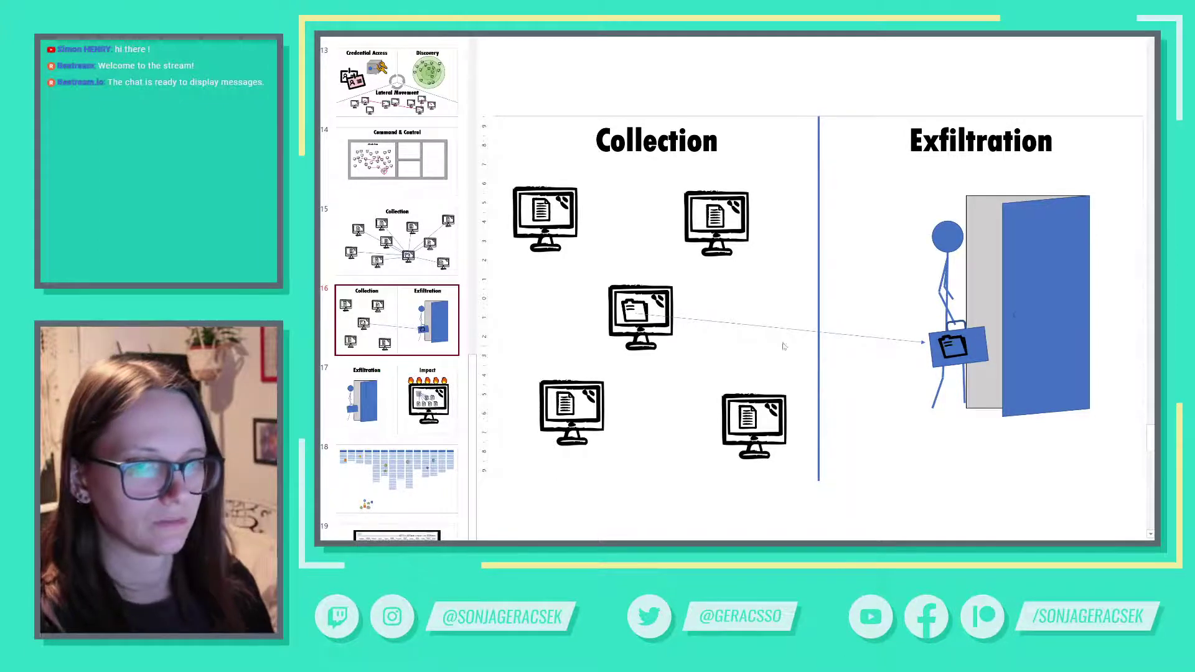
Step: Look at the Privilege Escalation slide and go back through the earlier slides to the start of the deck
scroll(425, 272, up, 3)
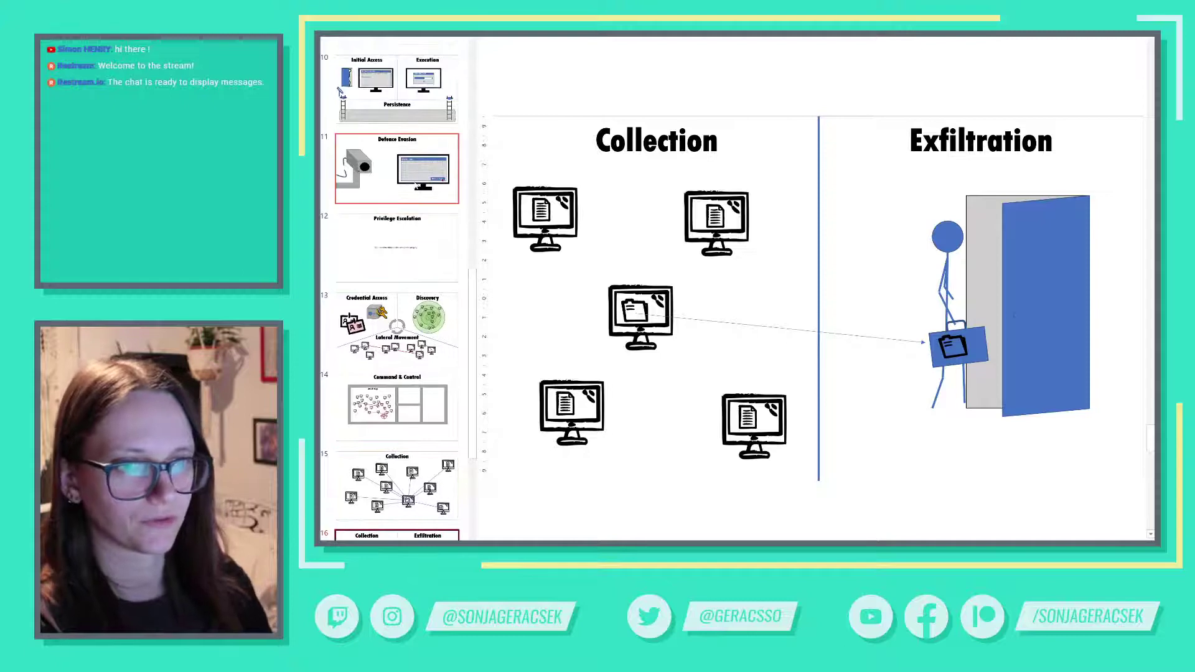
scroll(398, 267, up, 1)
click(392, 313)
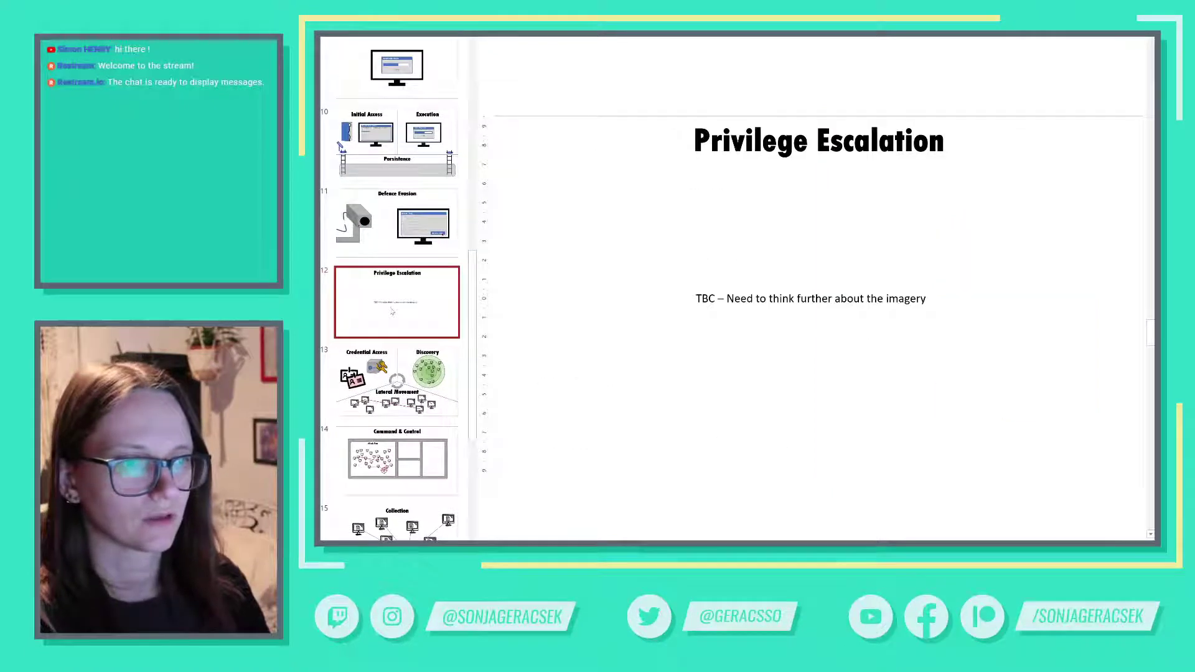
scroll(393, 312, up, 4)
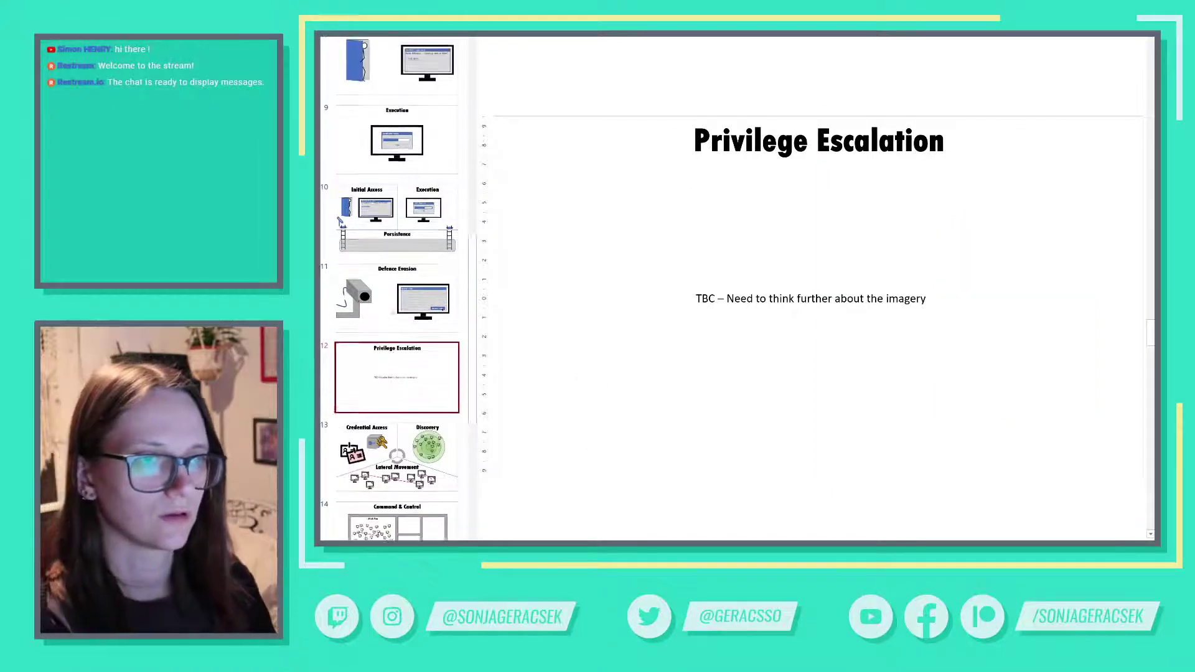
scroll(340, 485, up, 4)
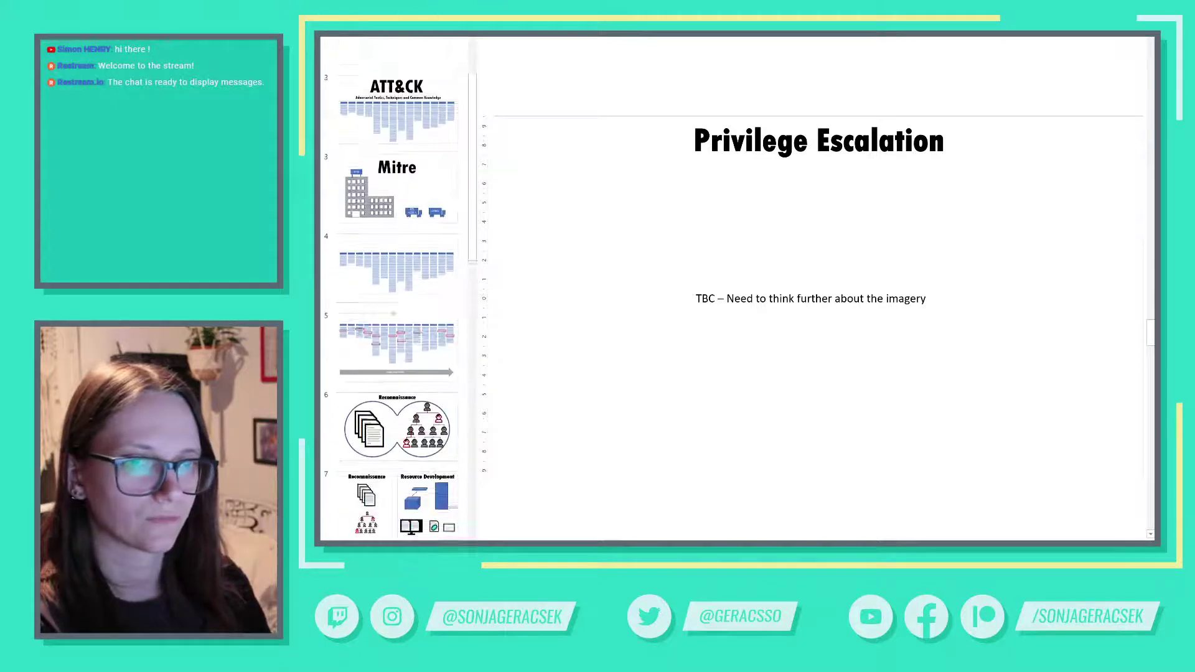
Step: Copy the title "Mitre" from slide 3 and search Google for it in a new browser tab
click(376, 223)
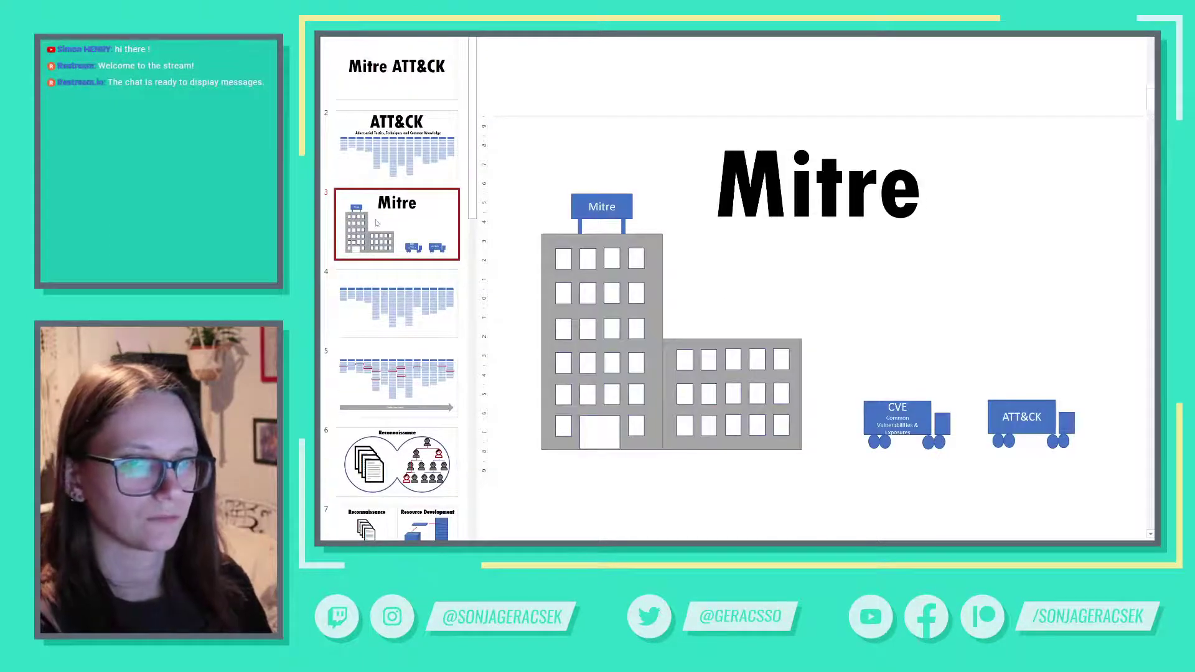
click(915, 196)
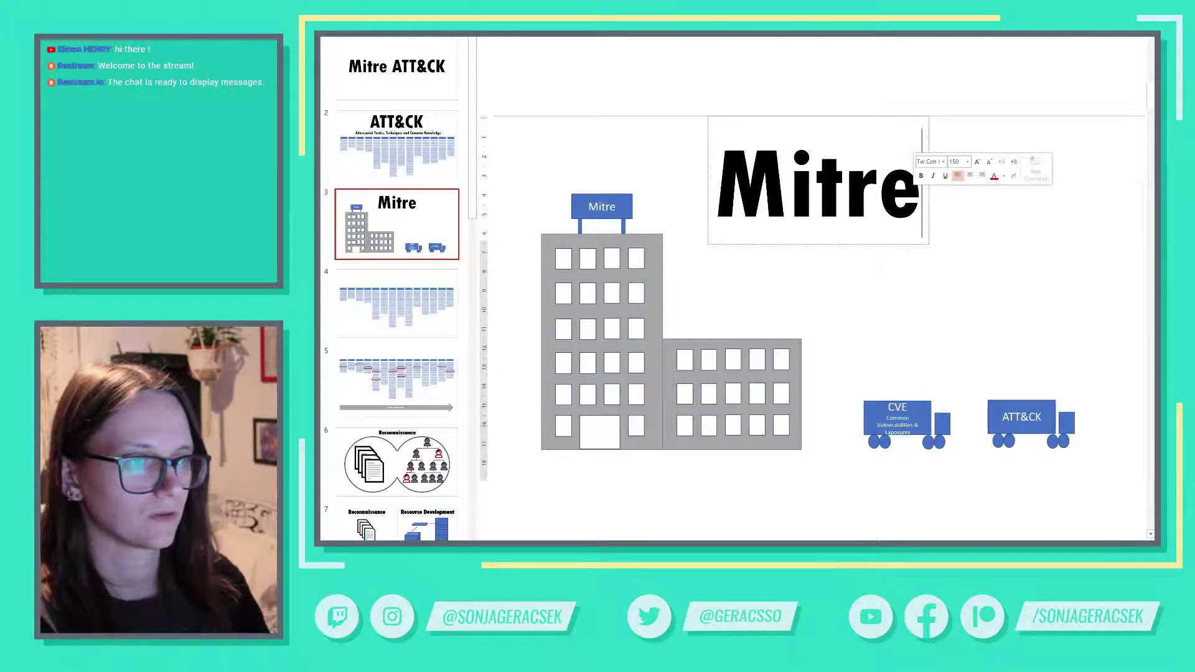
double_click(873, 197)
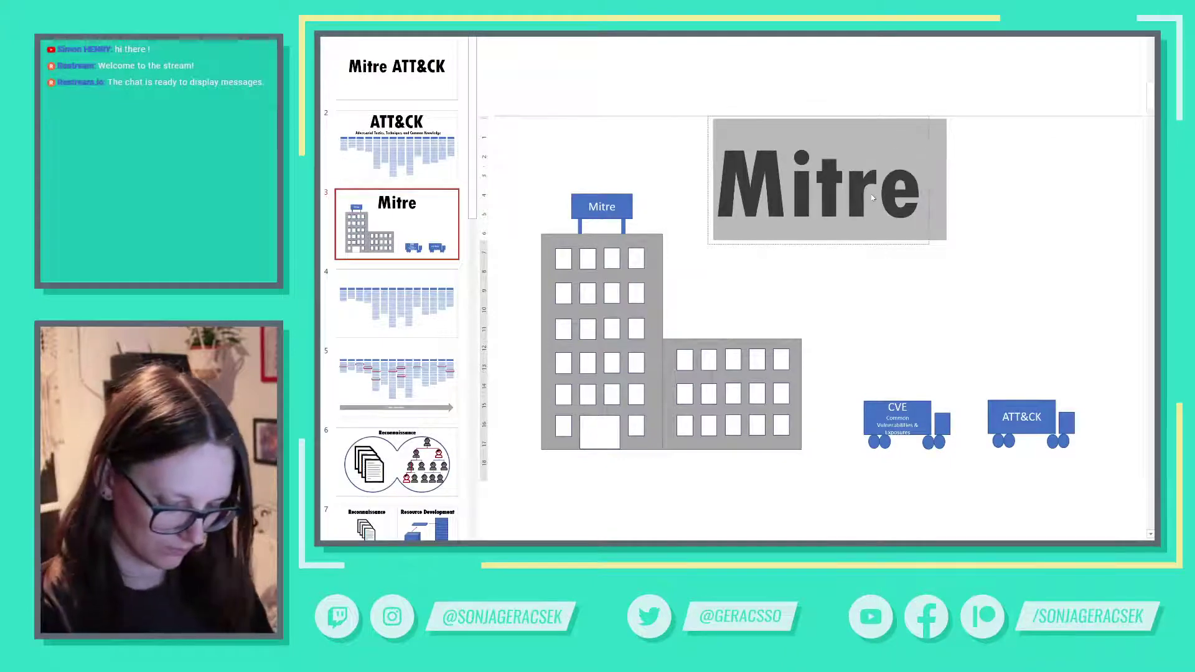
double_click(855, 198)
key(ctrl+c)
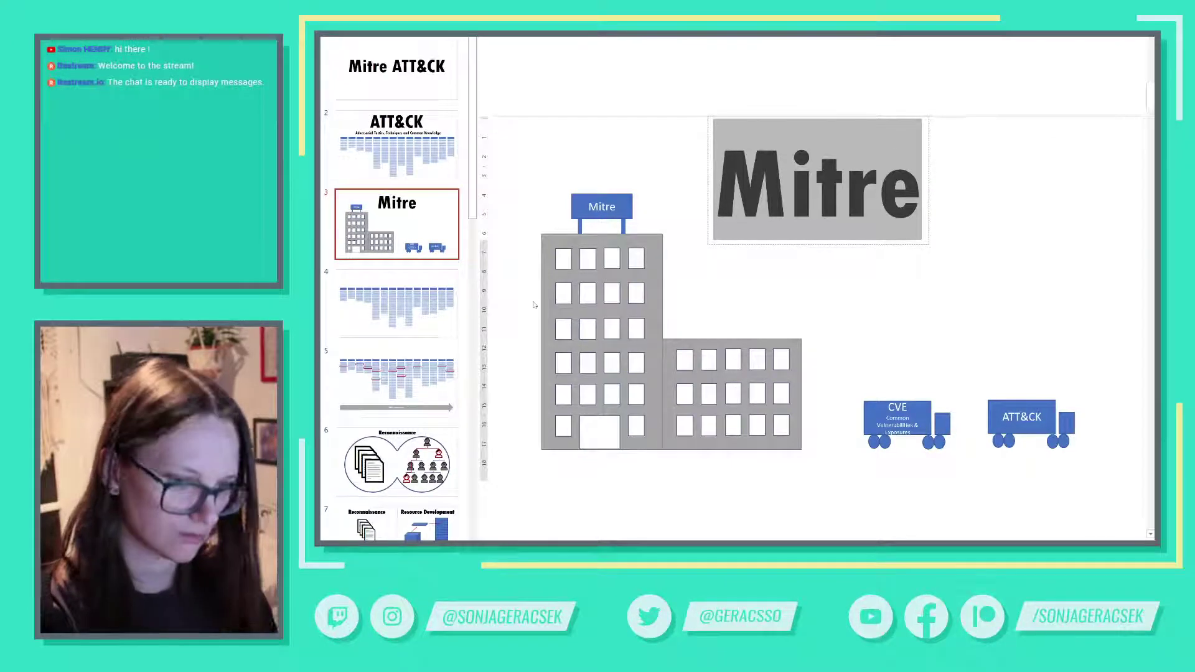
key(alt+Tab)
key(ctrl+t)
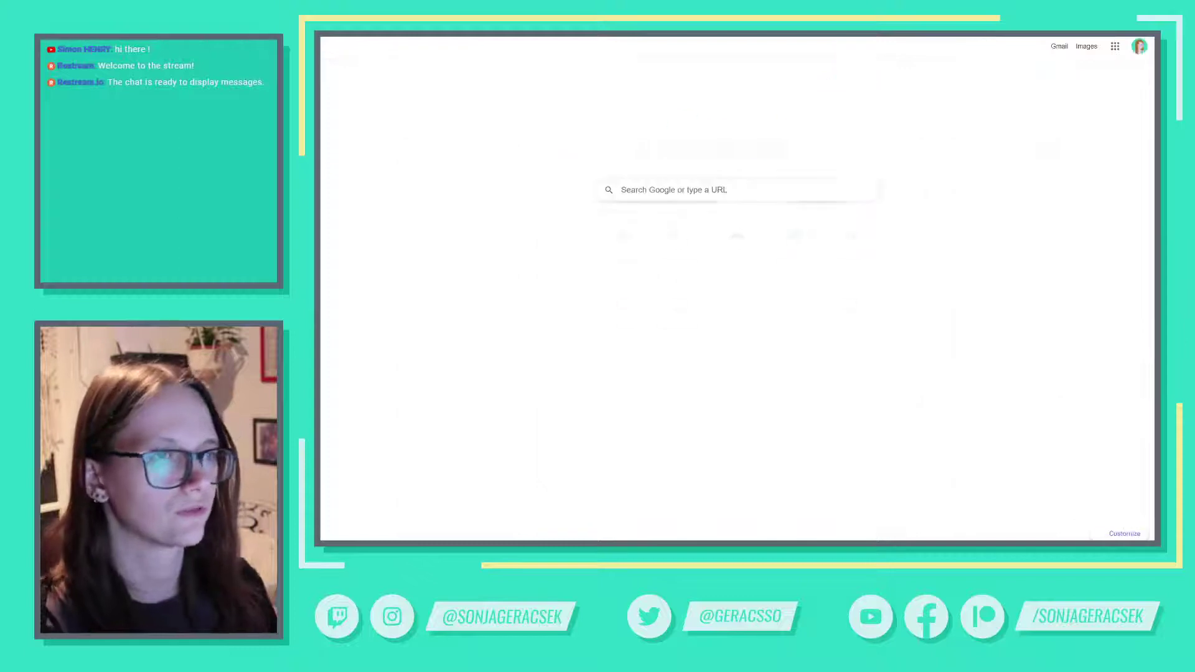
key(ctrl+v)
key(Return)
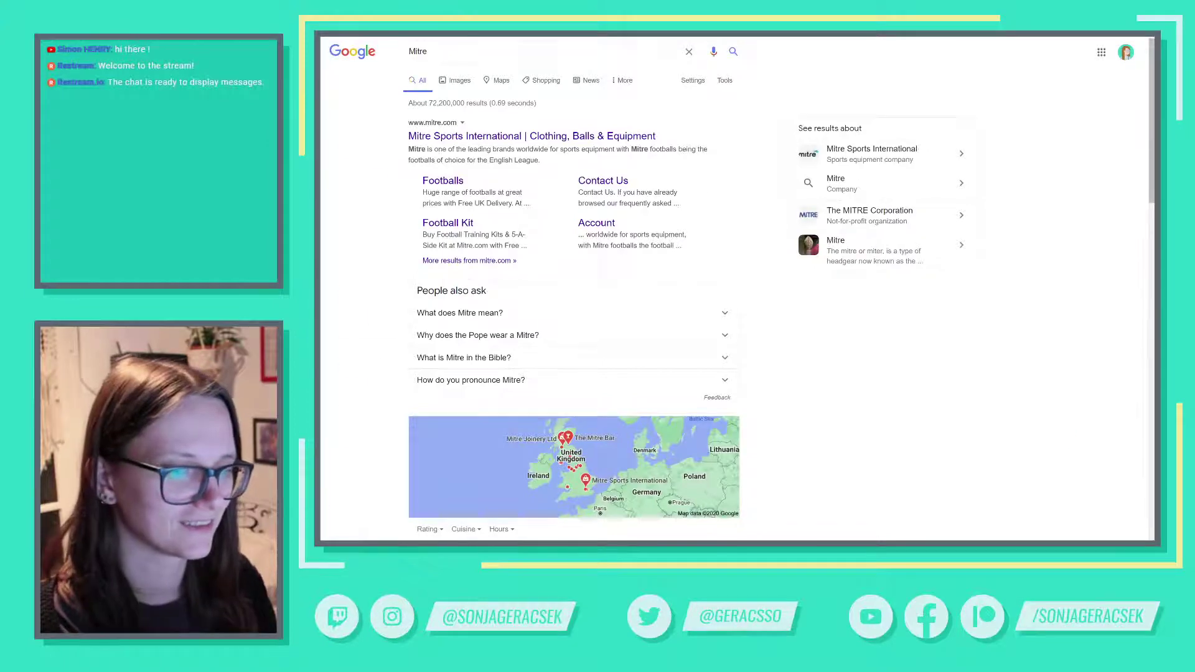
Step: Check the Mitre ATT&CK title slide, the ATT&CK slide and the Mitre slide in the deck, then return to the Google results
key(alt+Tab)
click(396, 75)
click(779, 298)
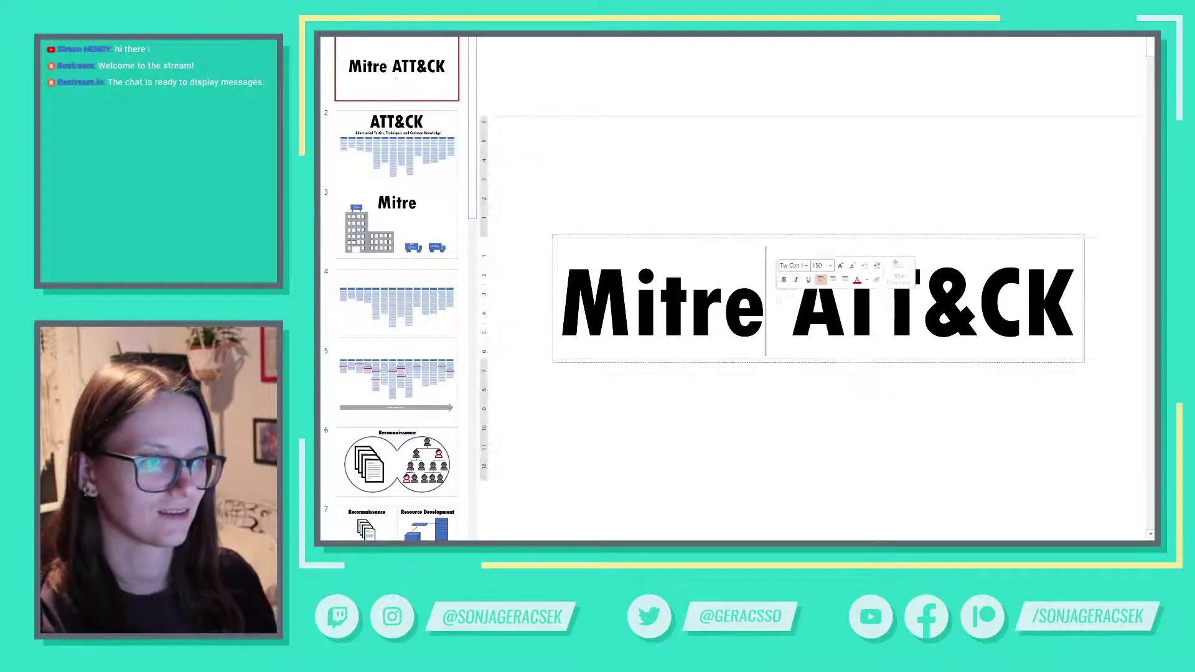
triple_click(779, 299)
click(379, 160)
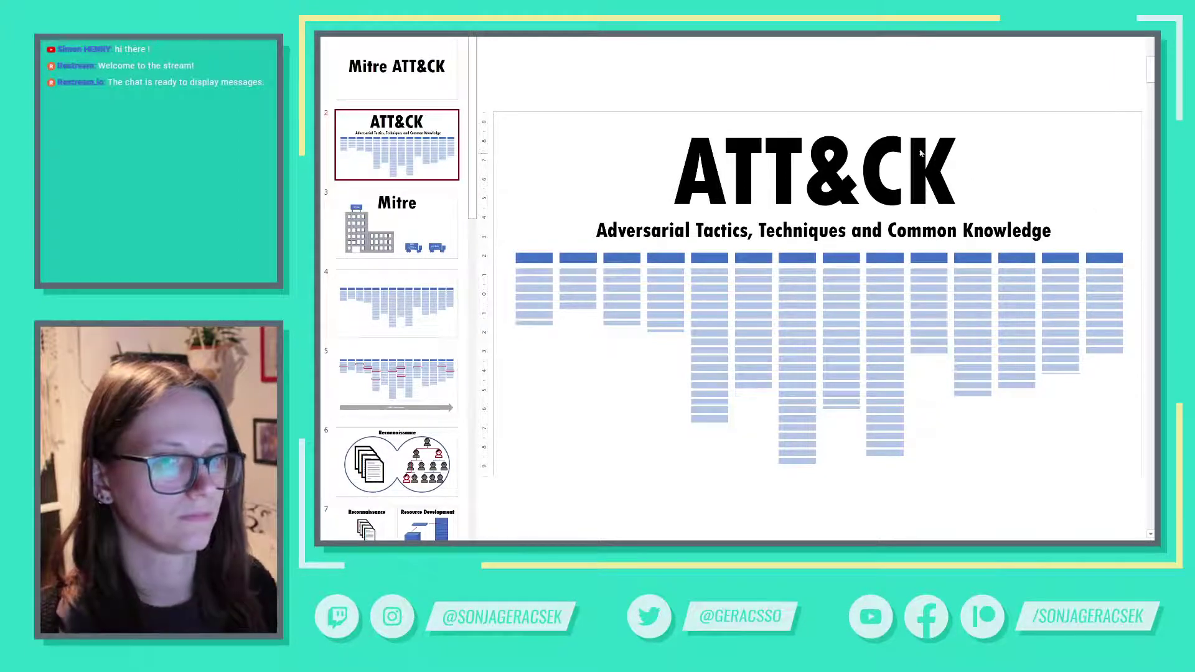
click(419, 214)
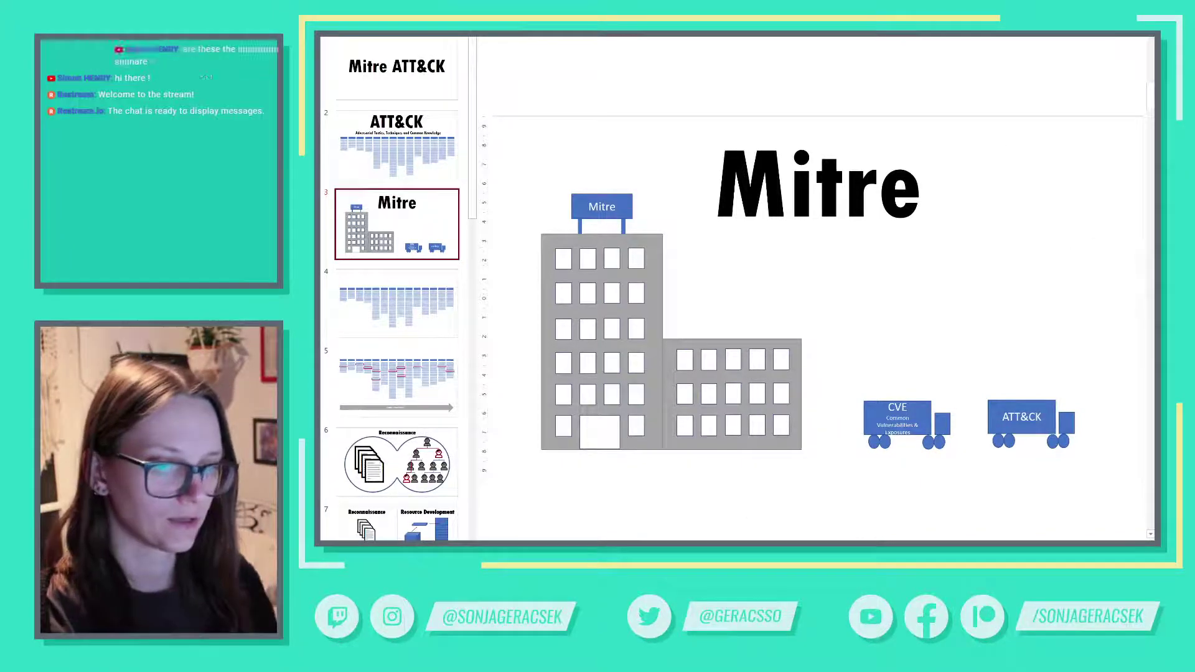
key(alt+Tab)
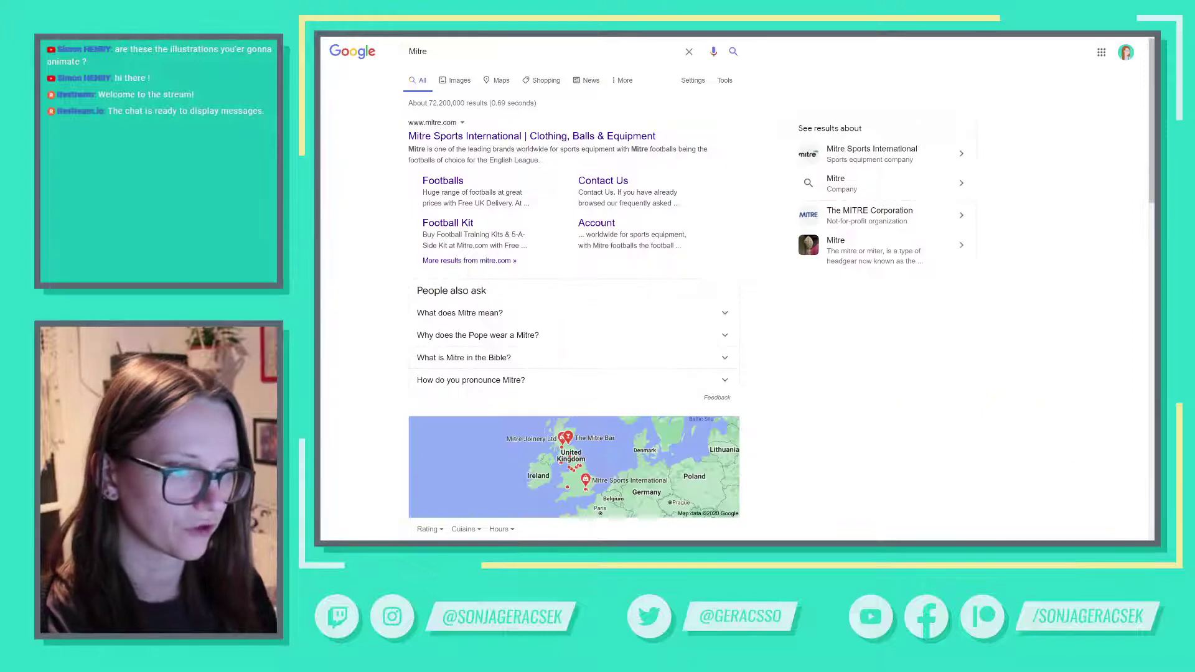
Step: Open Storyboard_SG01.ai from the project's 02_design folder and look at the first storyboard frames
key(alt+Tab)
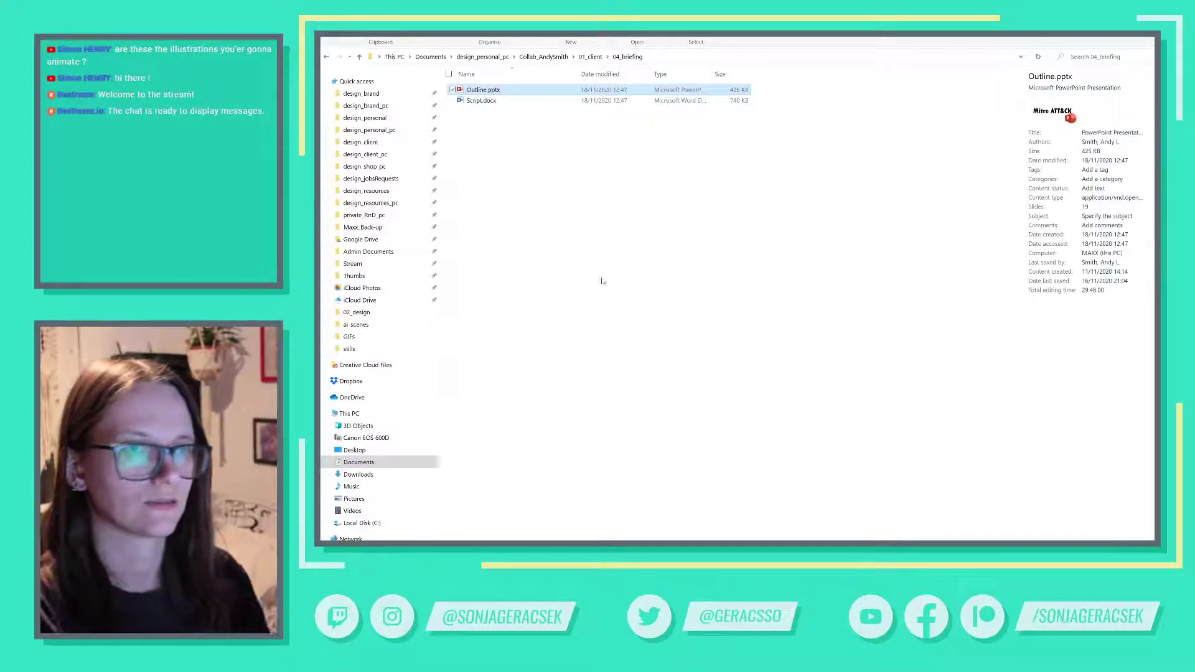
click(545, 57)
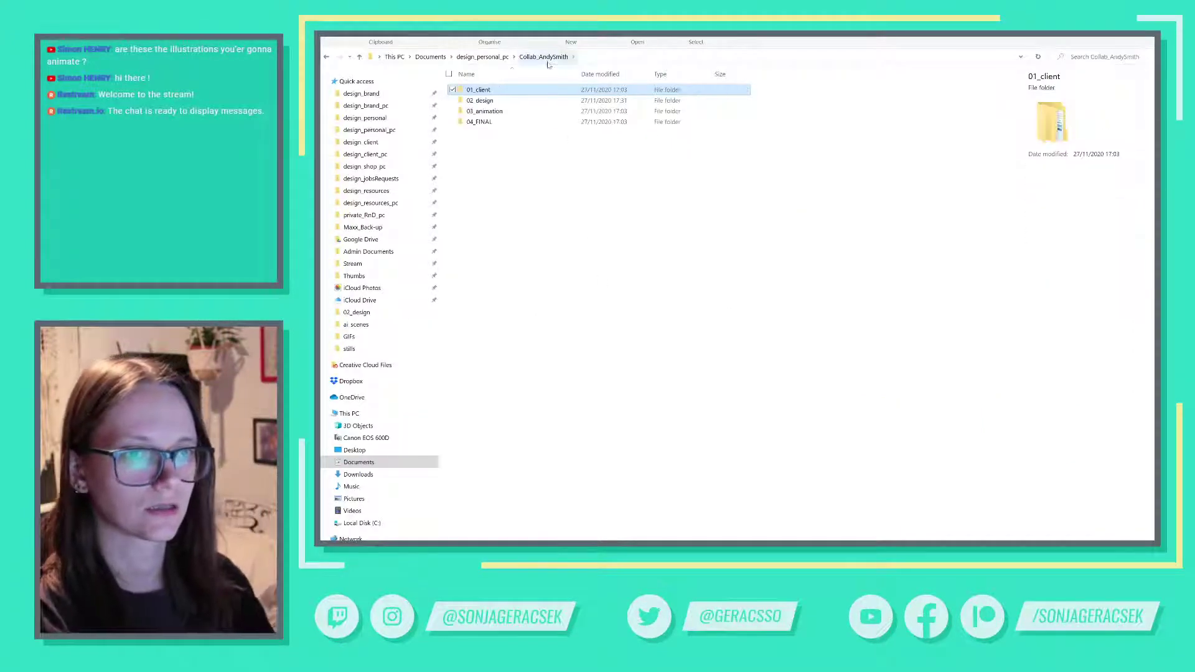
double_click(492, 100)
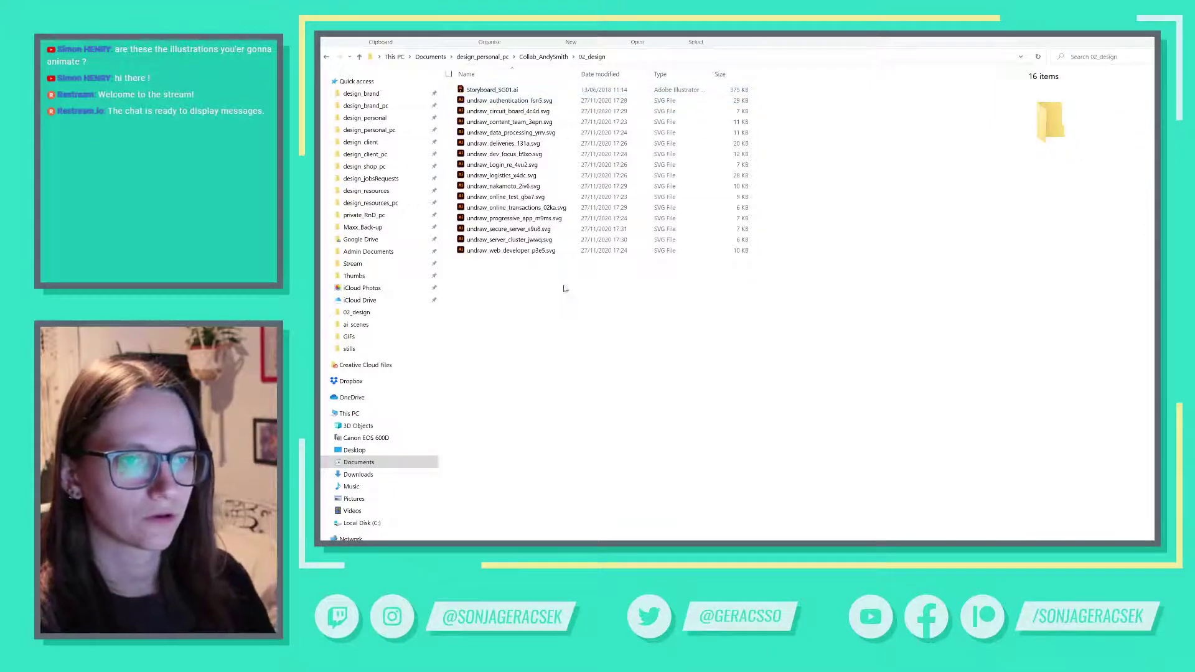
click(509, 91)
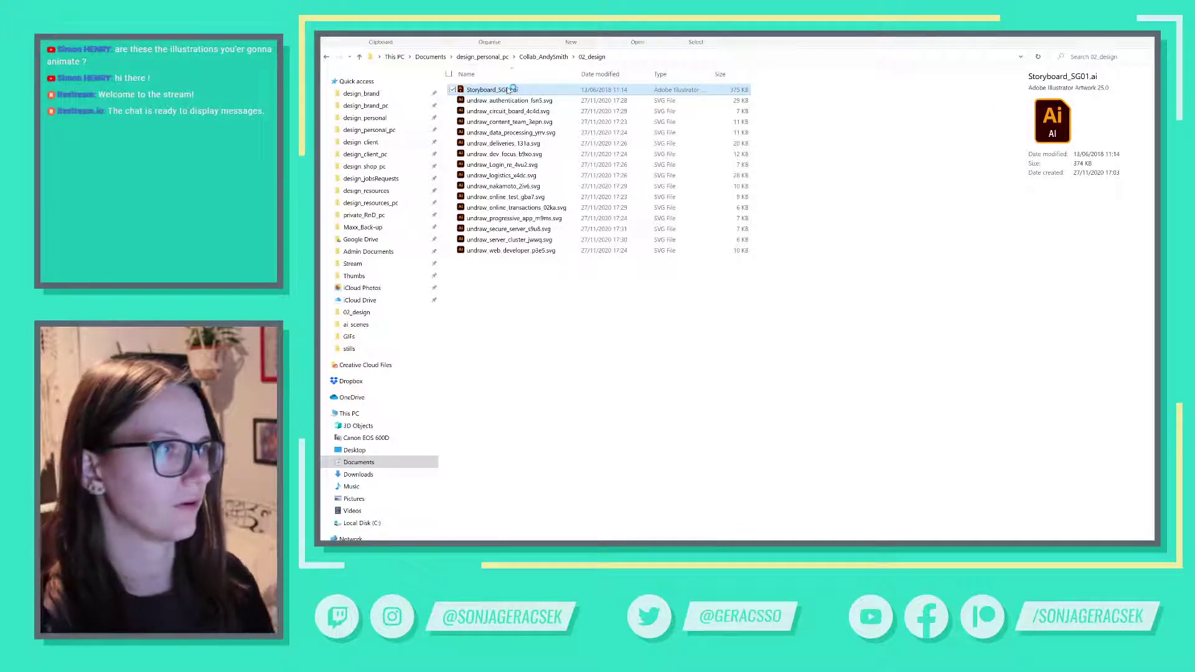
double_click(509, 91)
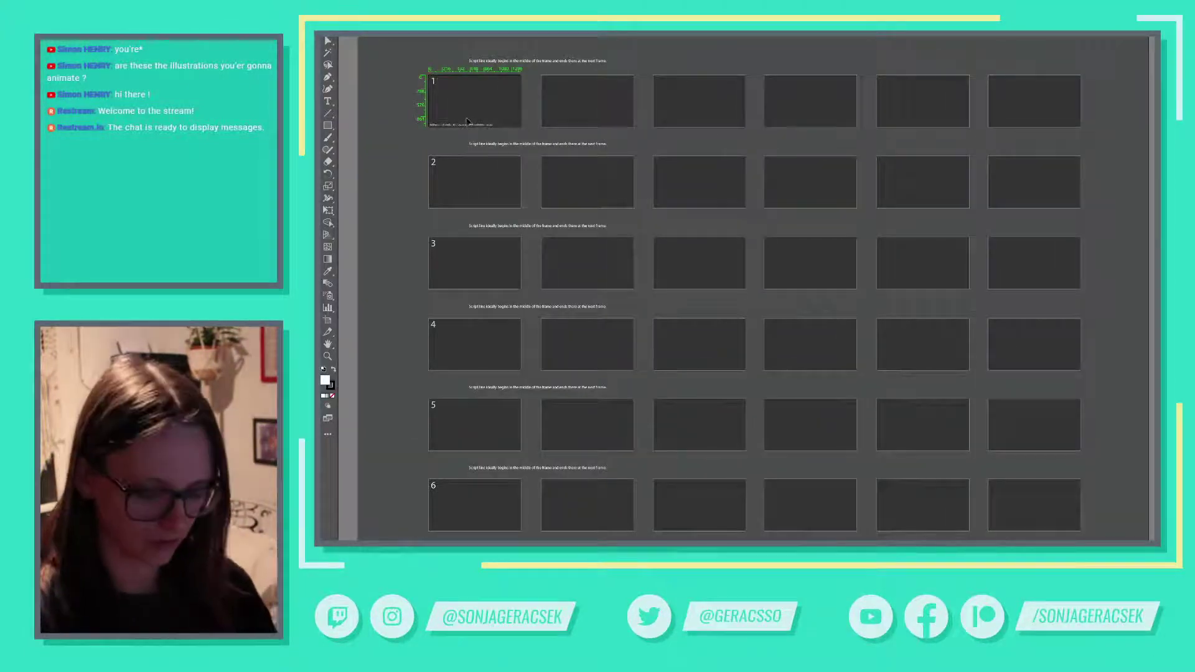
scroll(461, 109, up, 1)
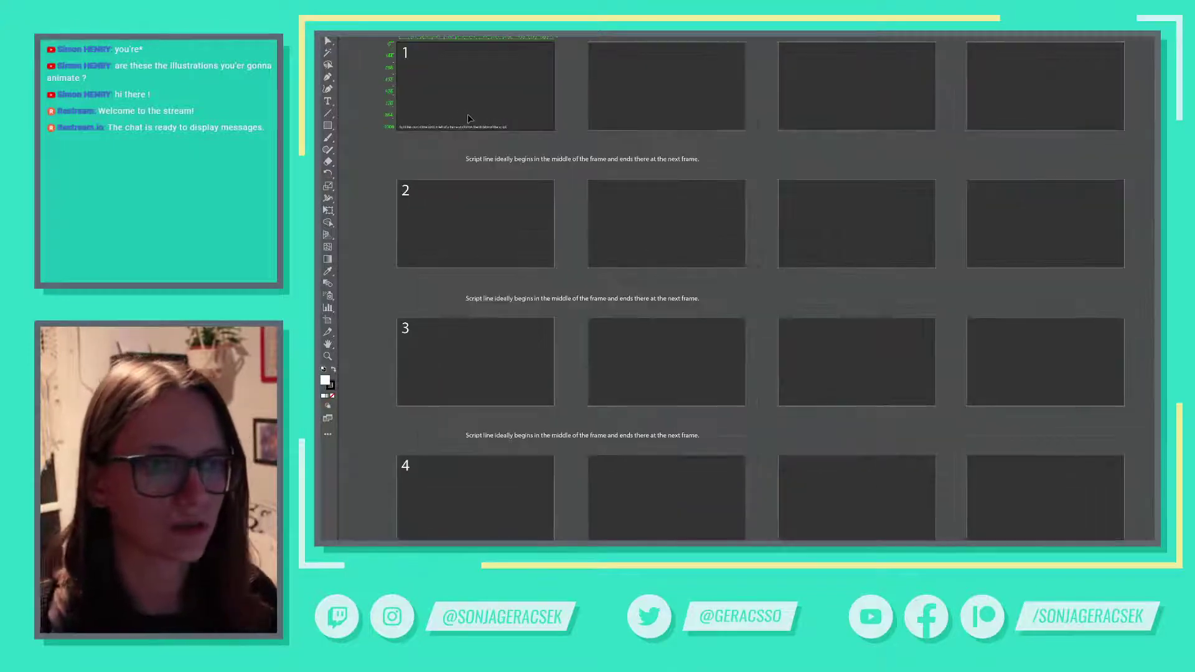
scroll(463, 106, up, 1)
scroll(492, 116, up, 1)
scroll(643, 145, down, 1)
drag(644, 145, 714, 265)
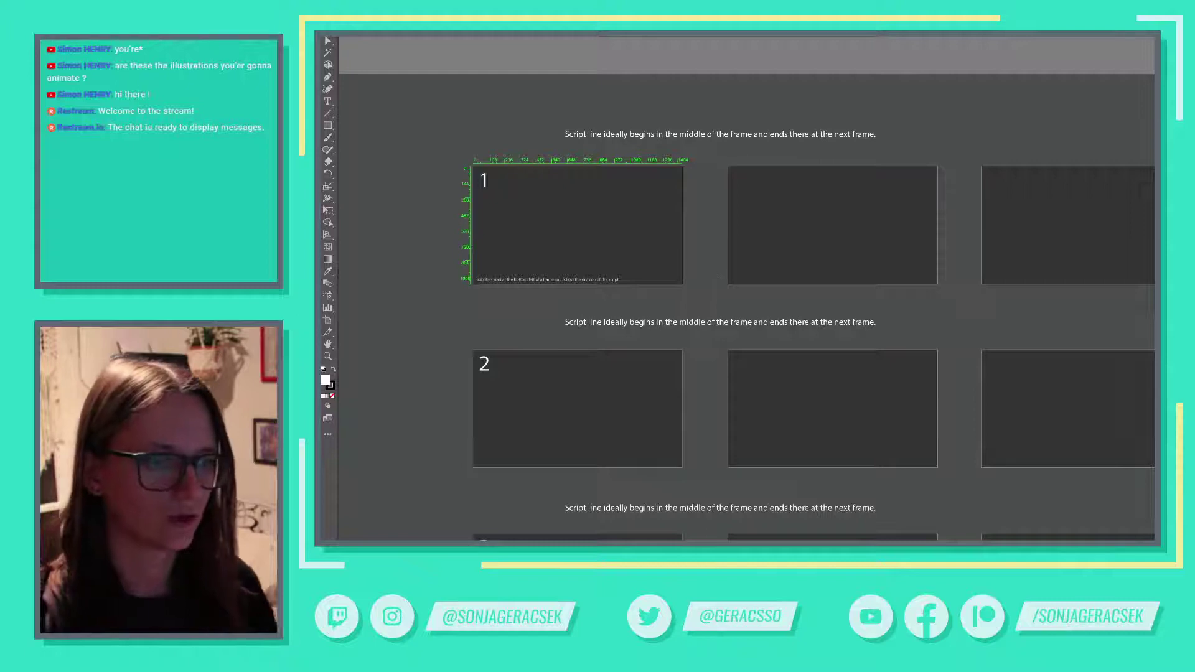
Step: Open Script.docx from the client's 04_briefing folder and dock its window to one side of the screen
key(alt+Tab)
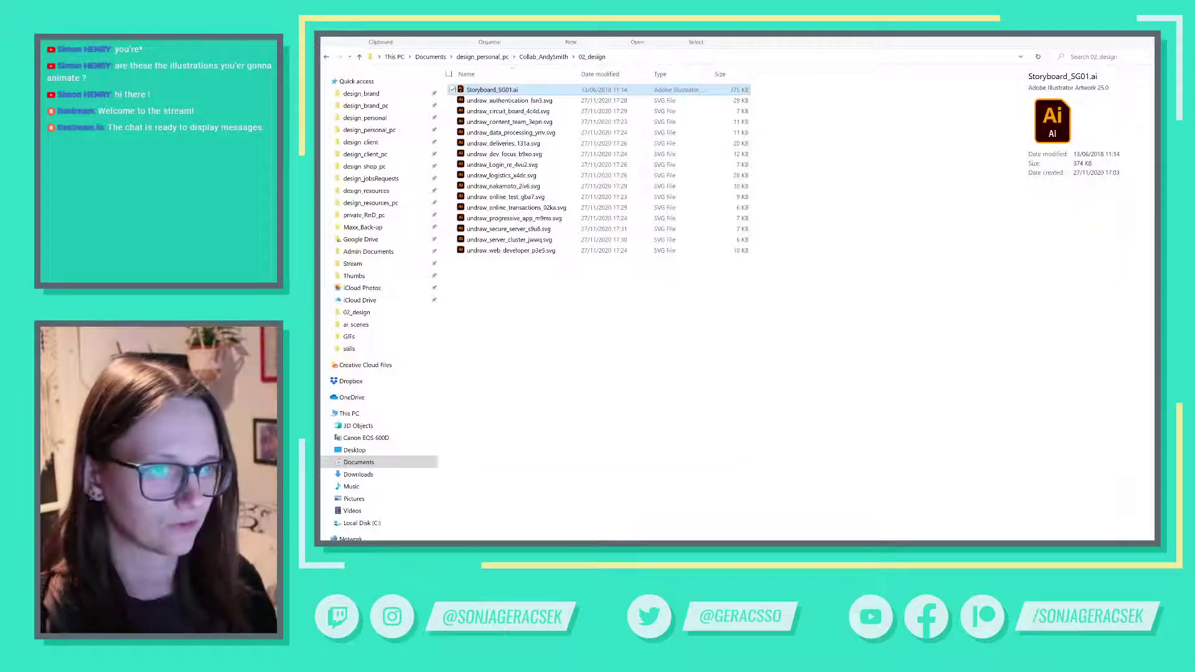
click(543, 56)
double_click(479, 90)
double_click(492, 124)
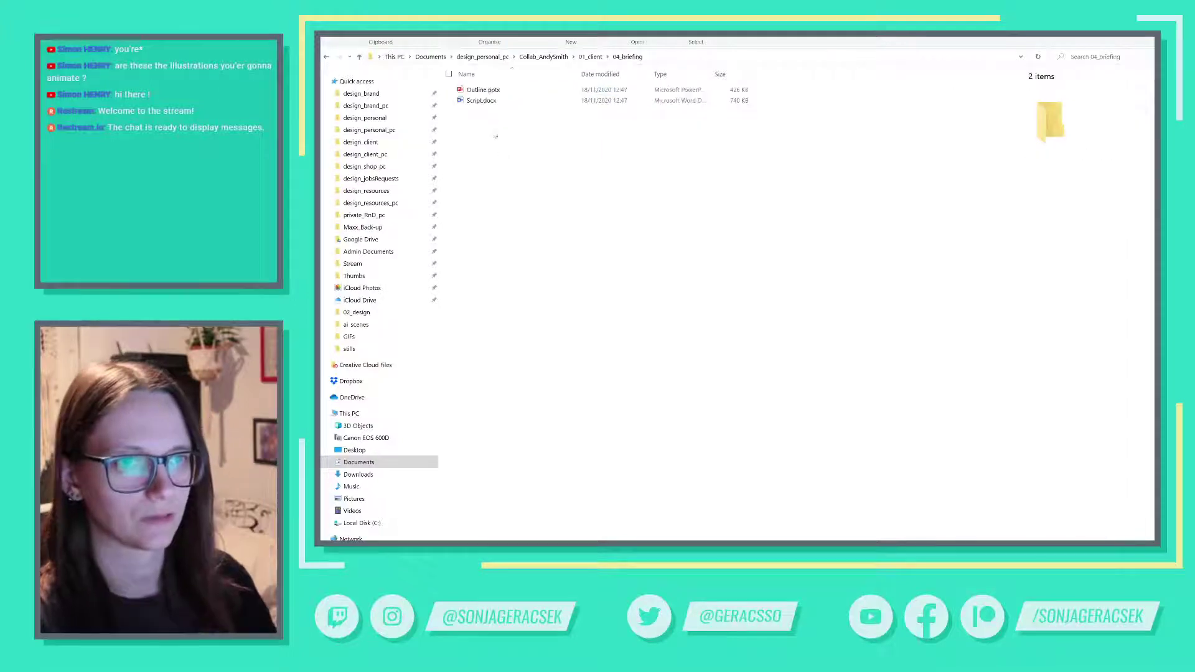
double_click(498, 100)
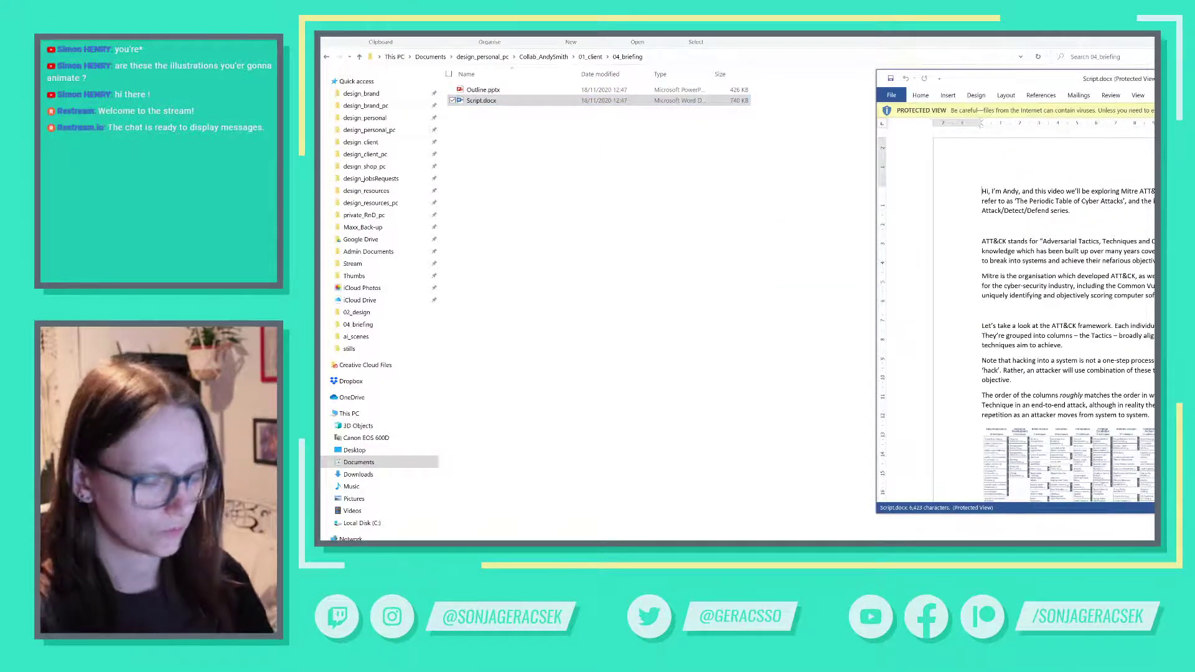
key(super+Left)
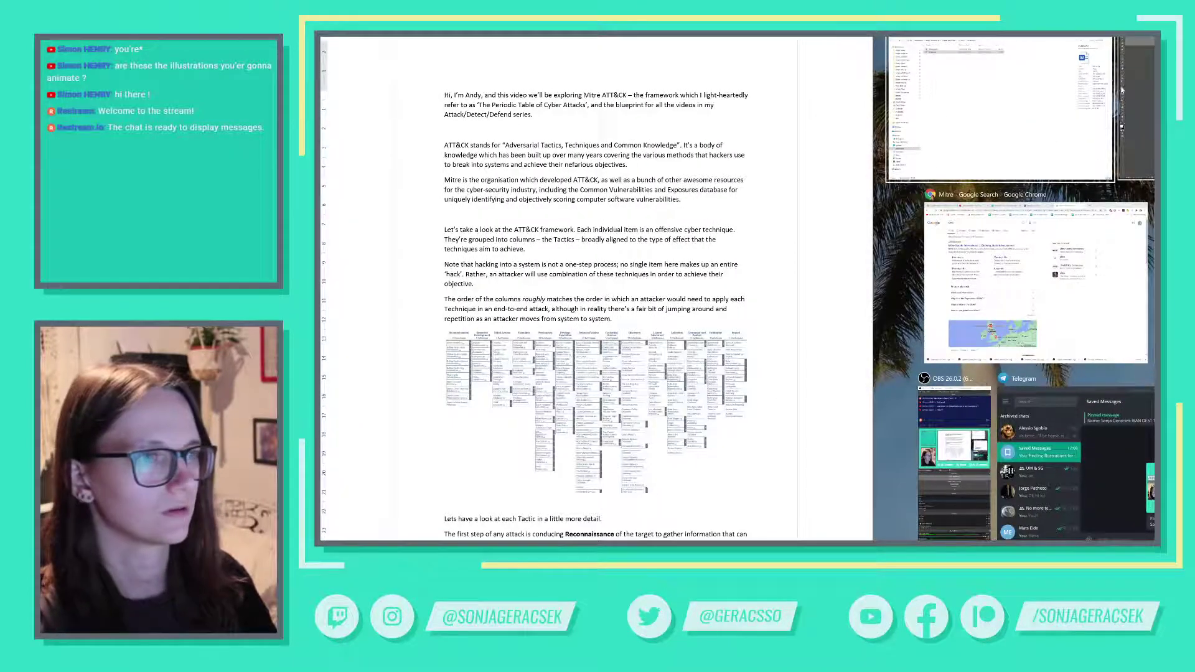
key(Escape)
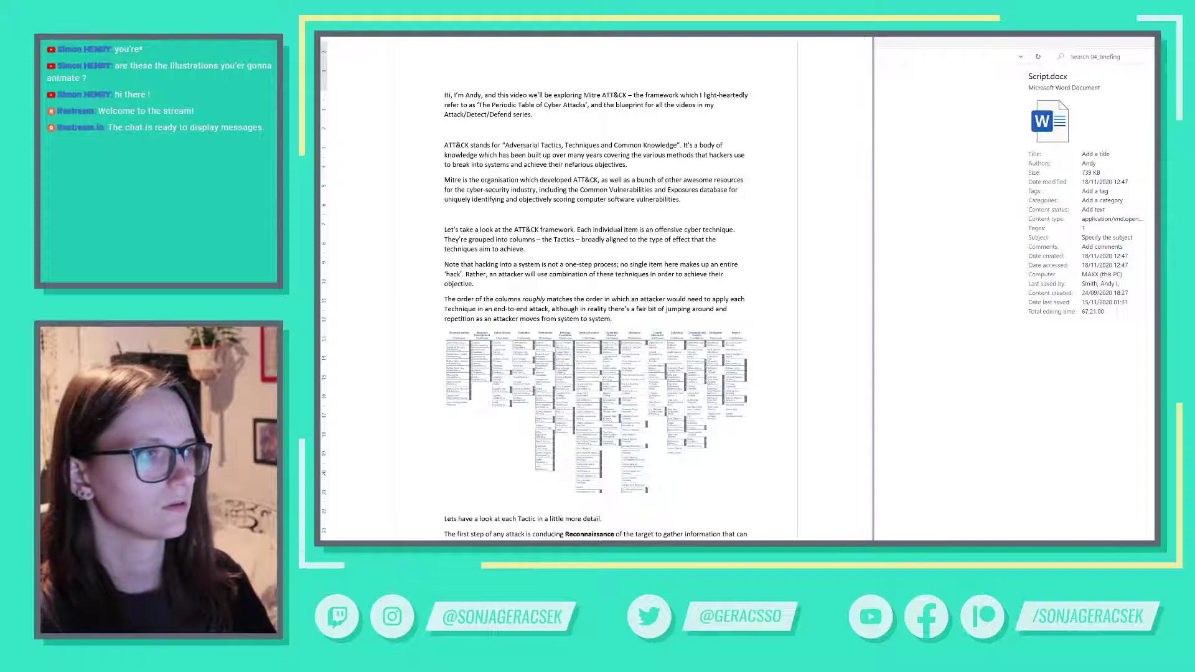
Step: Switch back to the Illustrator storyboard, maximize its window and collapse the layer list and swatches to free the canvas
key(alt+Tab)
key(super+Up)
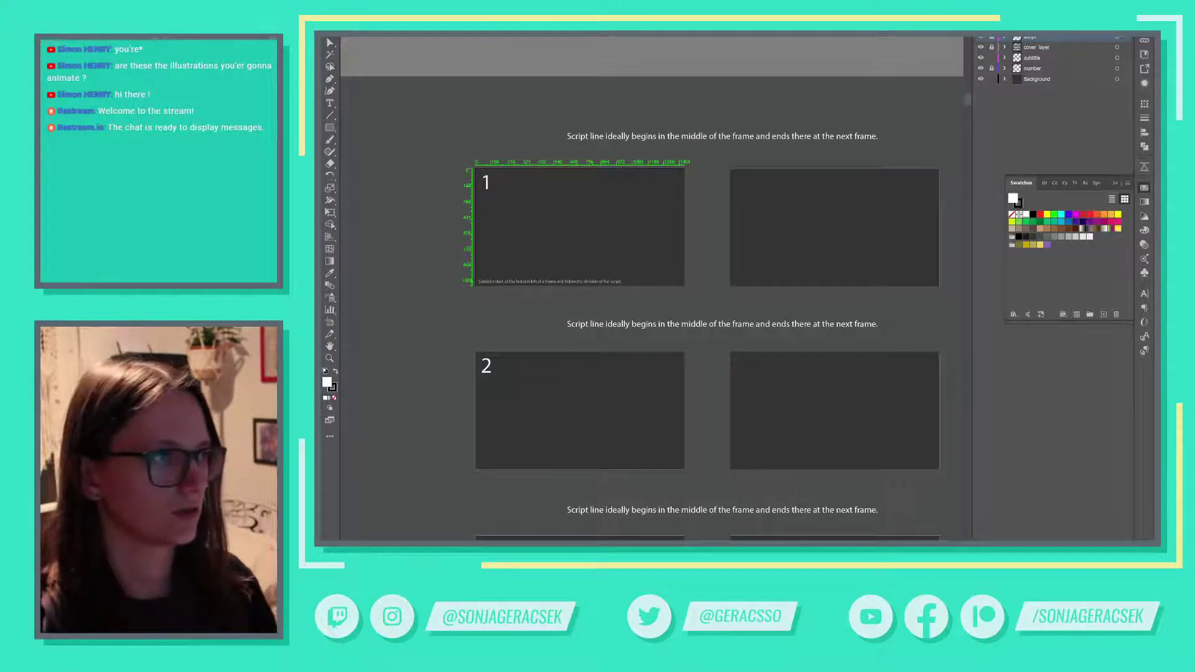
click(1144, 188)
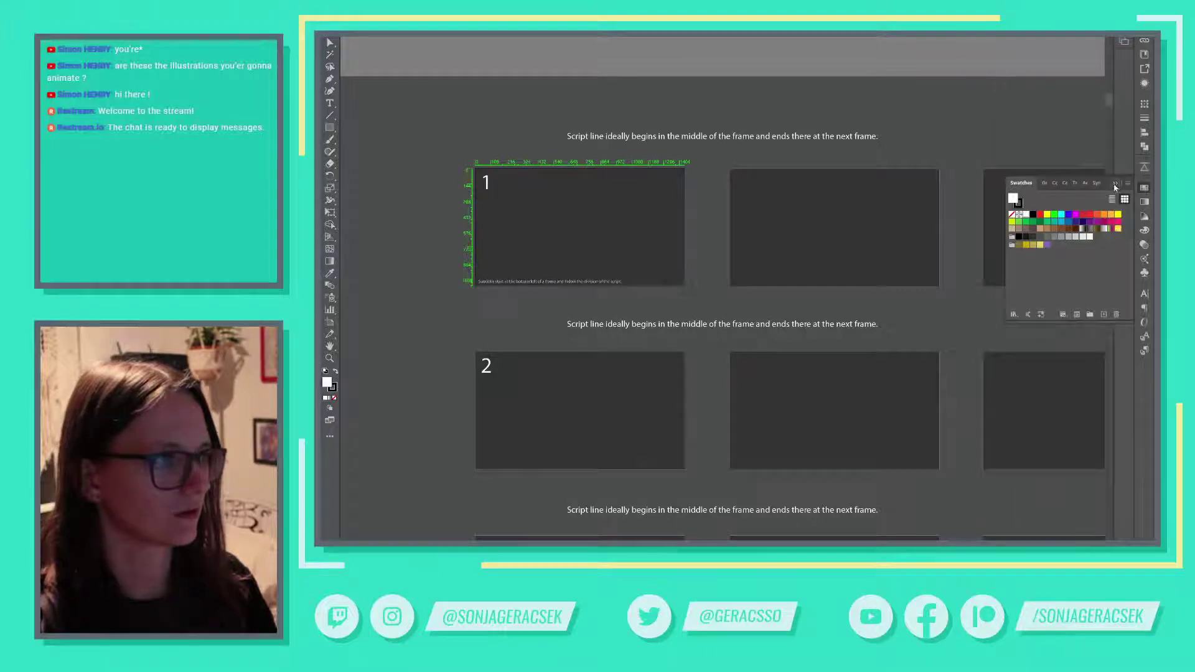
click(1114, 184)
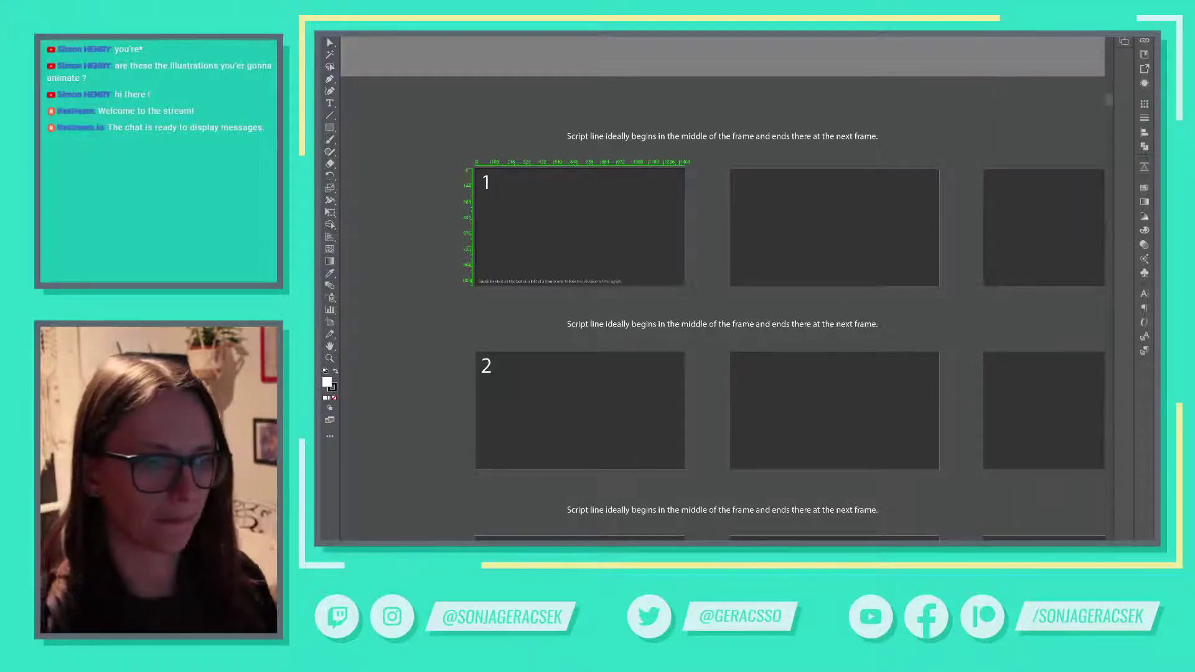
Step: Check the Mitre slide in the presentation deck and return to the storyboard
key(alt+Tab)
key(alt+Tab)
key(alt+Tab)
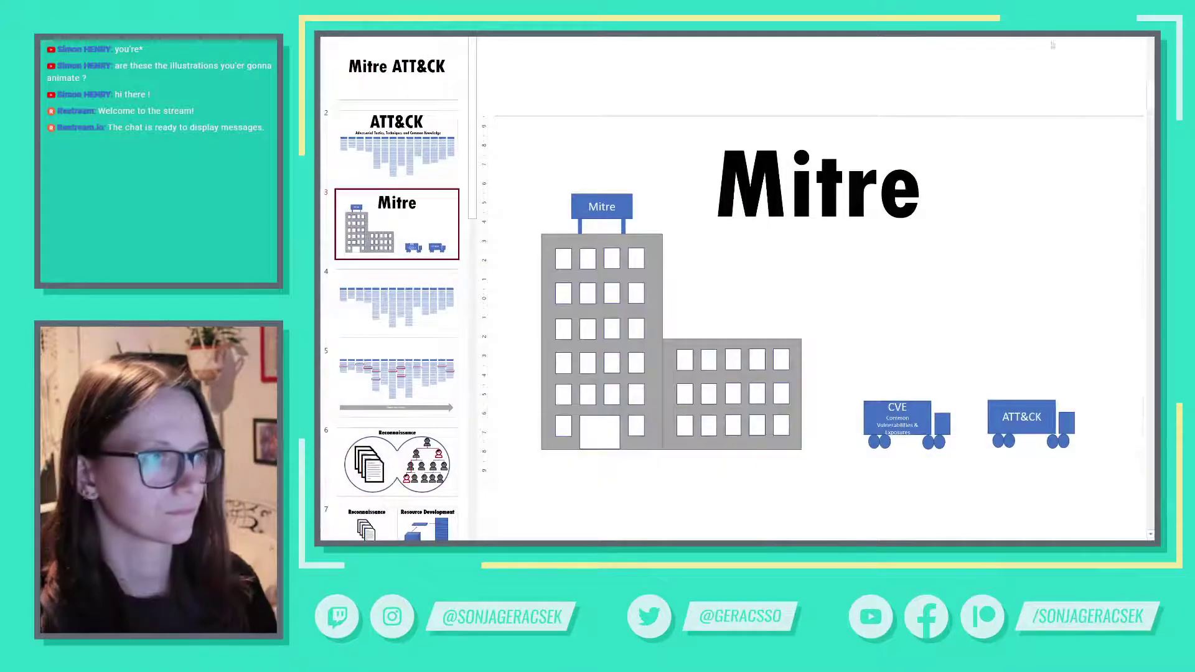
key(alt+Tab)
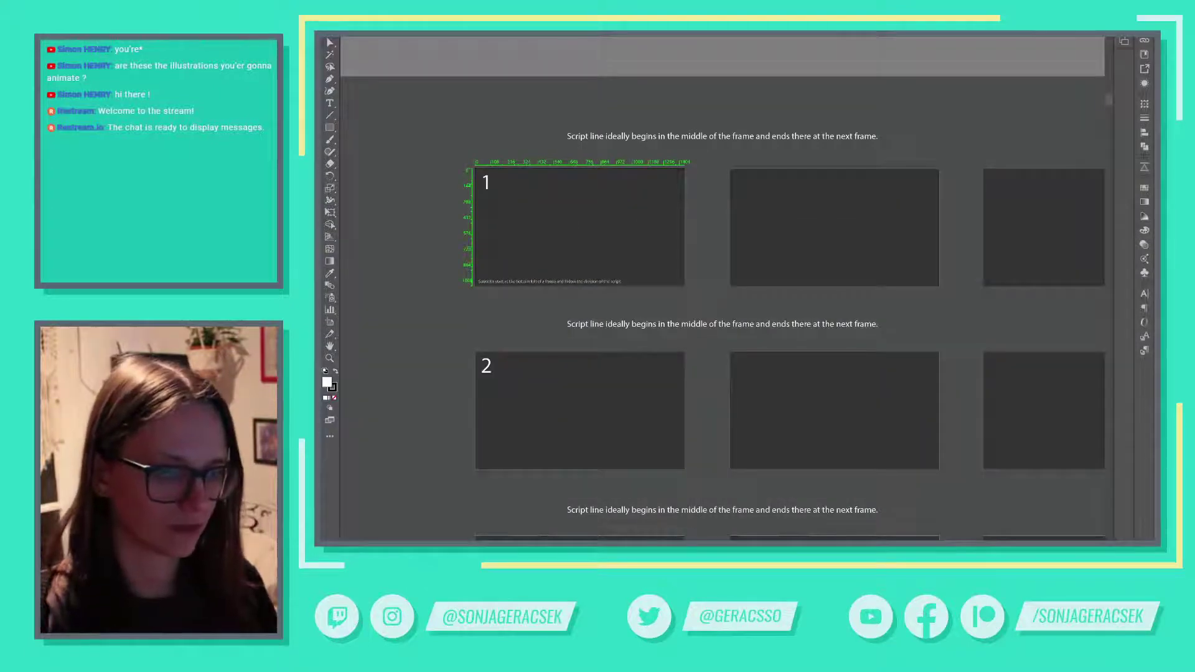
Step: Copy the script's opening words up to "Mitre ATT&CK" and paste them over the placeholder script line above frame 1
key(alt+Tab)
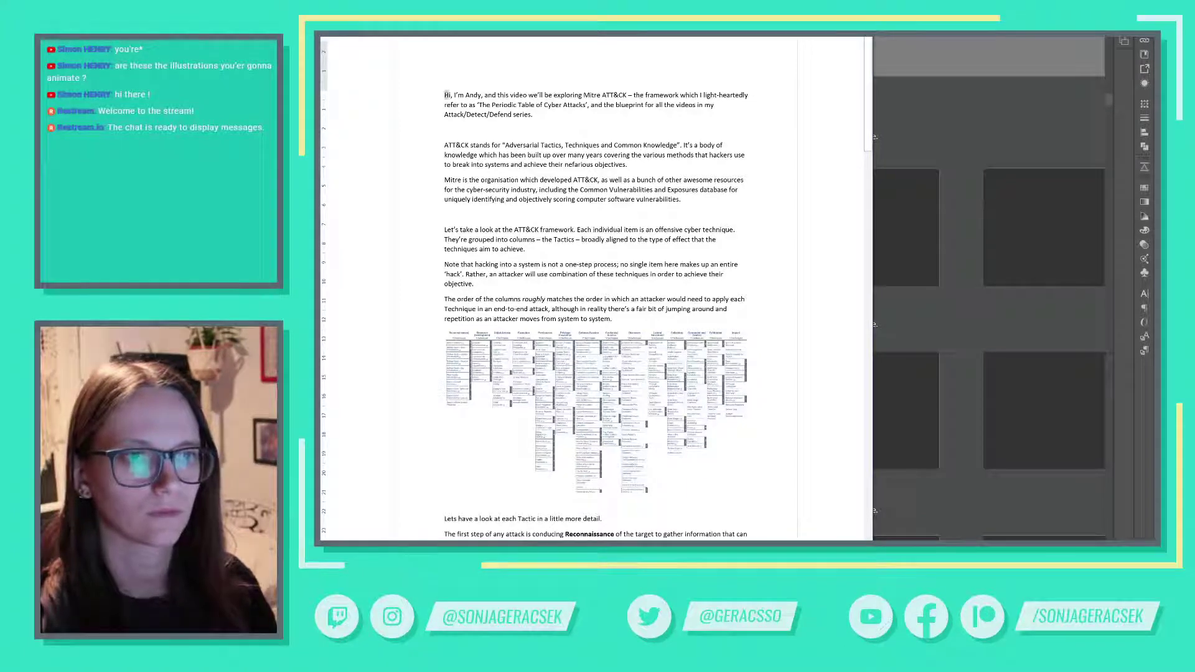
drag(445, 95, 627, 95)
key(ctrl+c)
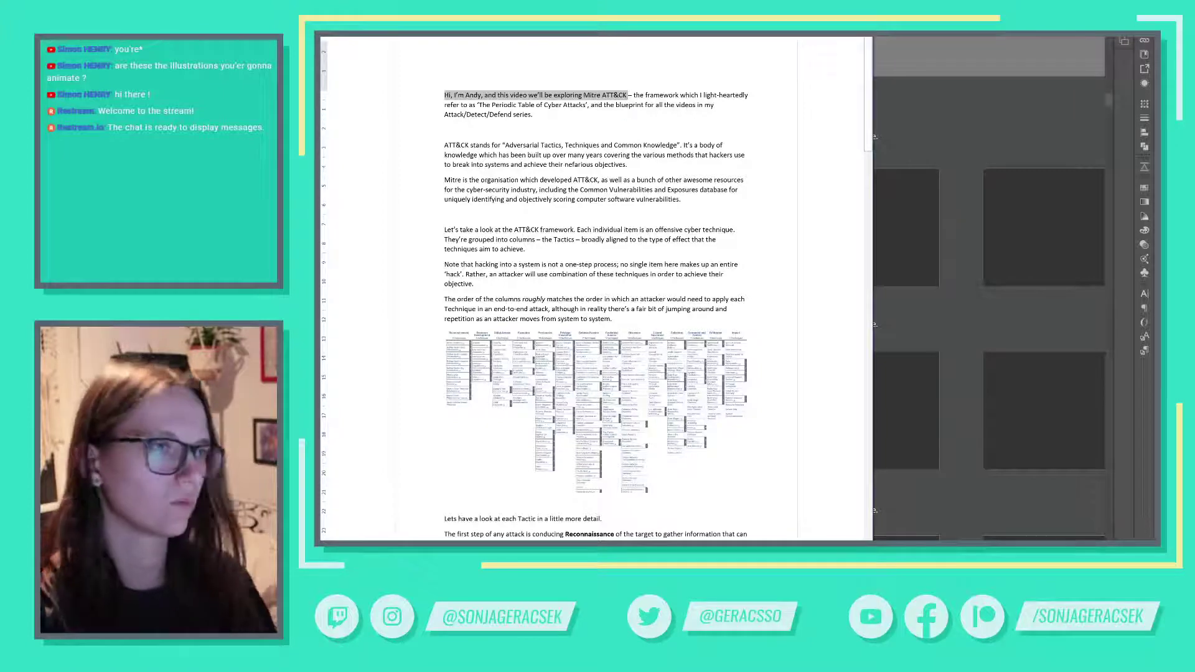
key(alt+Tab)
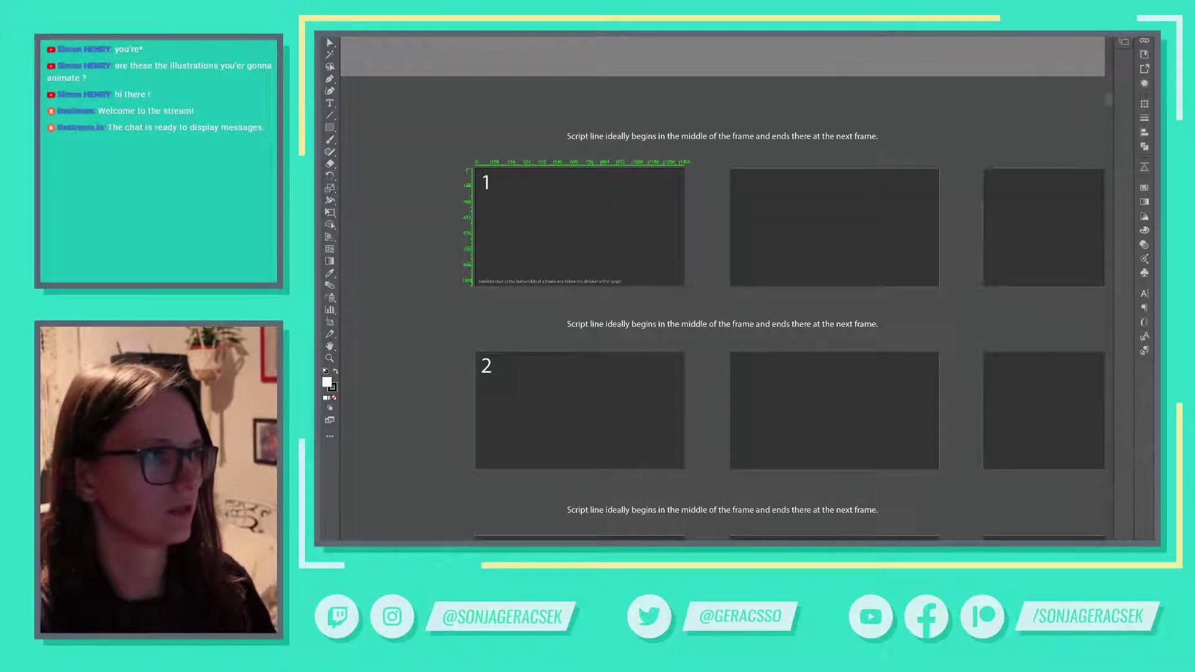
key(F7)
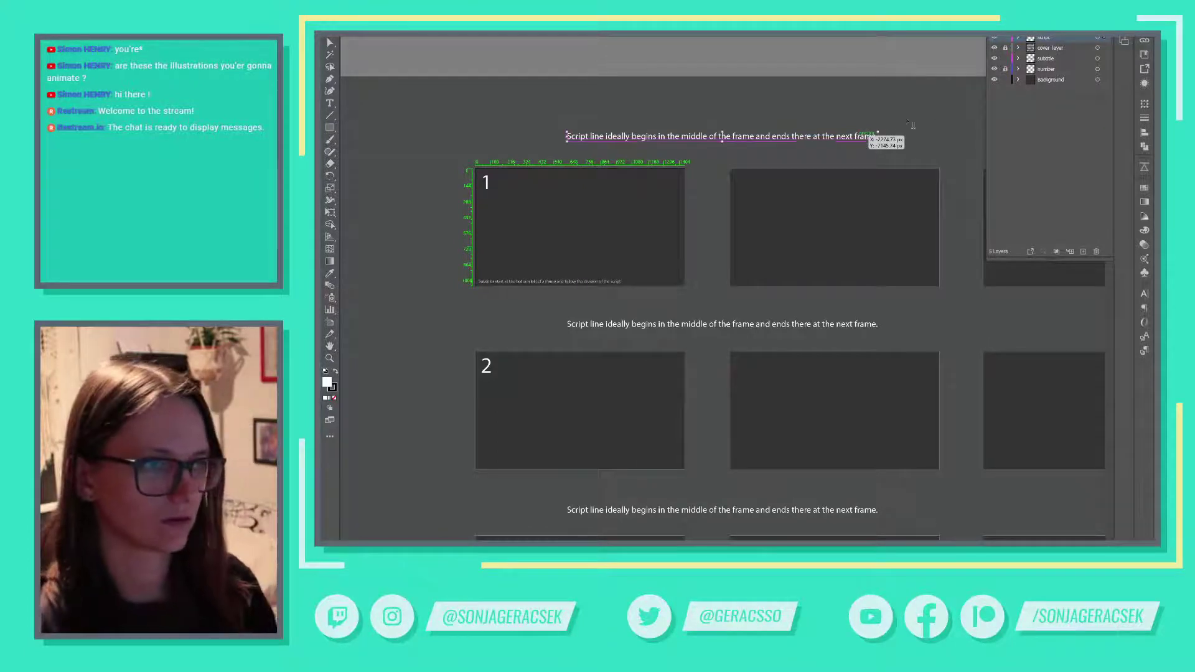
double_click(857, 137)
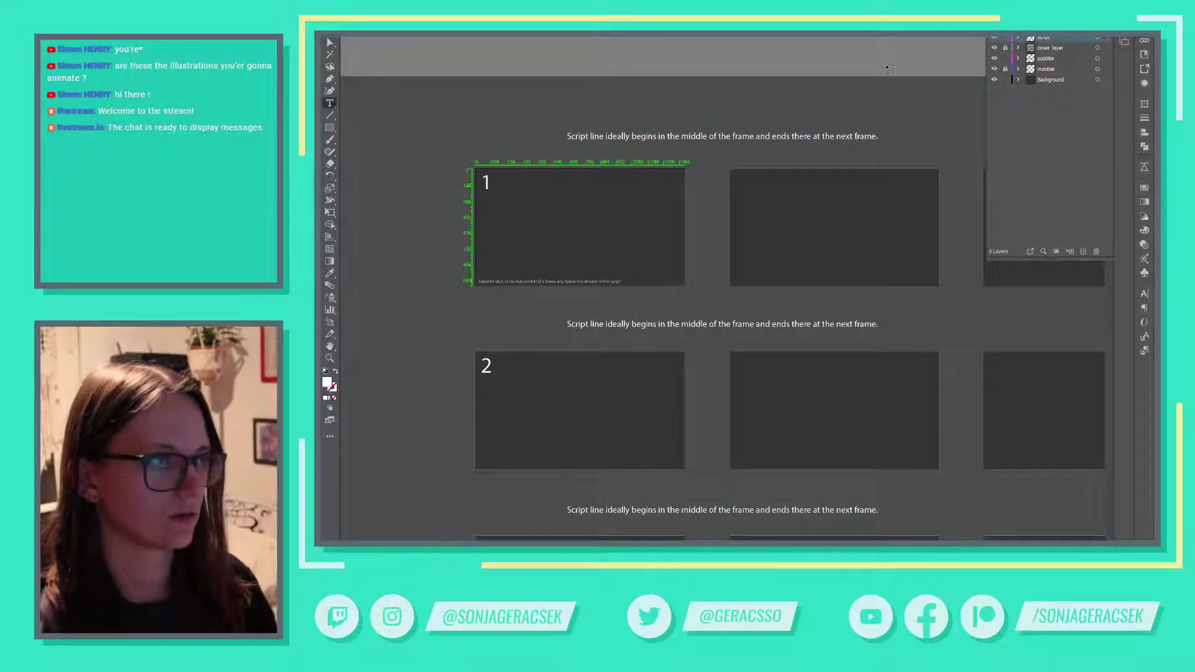
triple_click(755, 137)
key(ctrl+v)
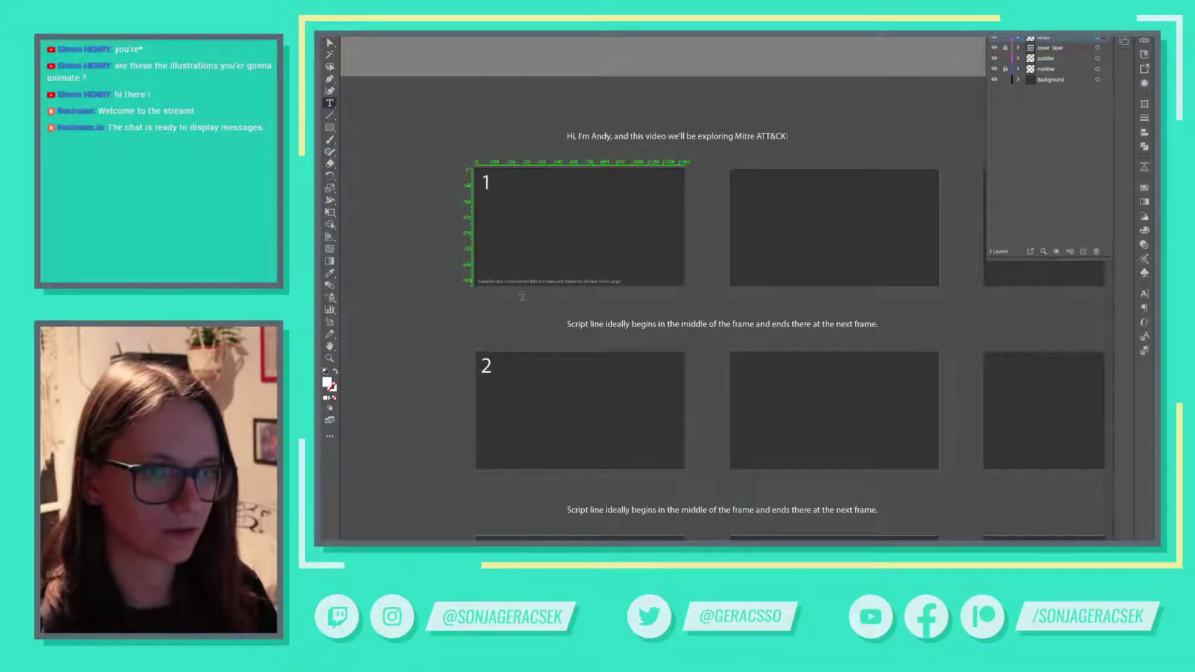
Step: Hide the storyboard's subtitle layer and collapse the layer list
click(995, 59)
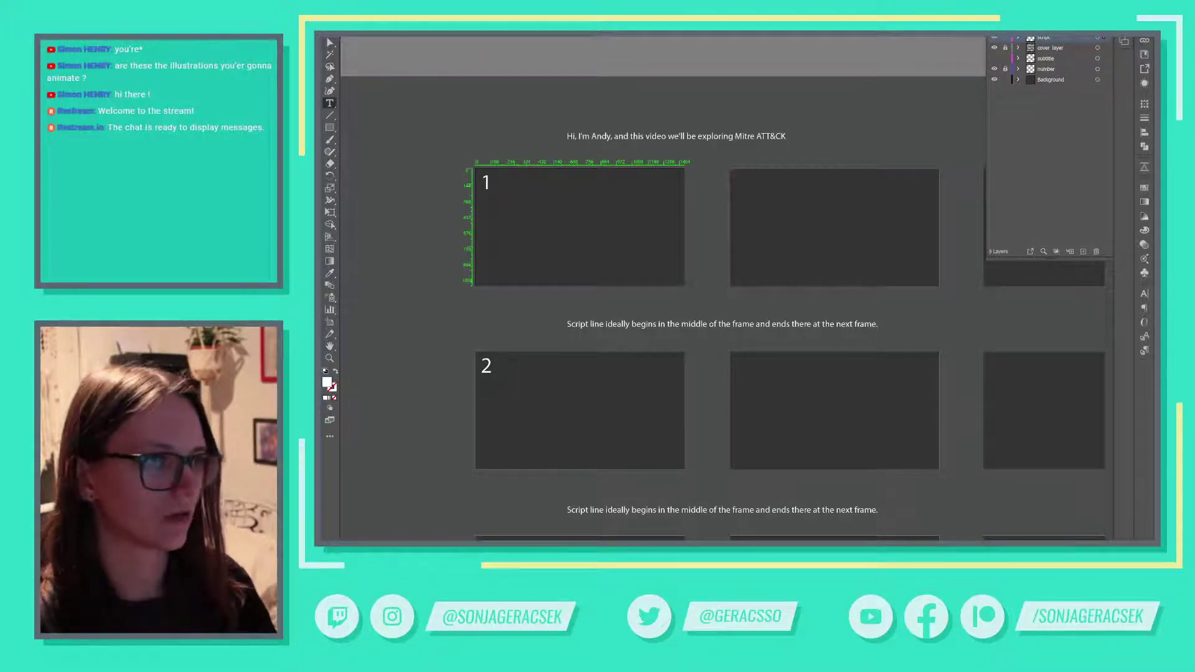
click(1124, 28)
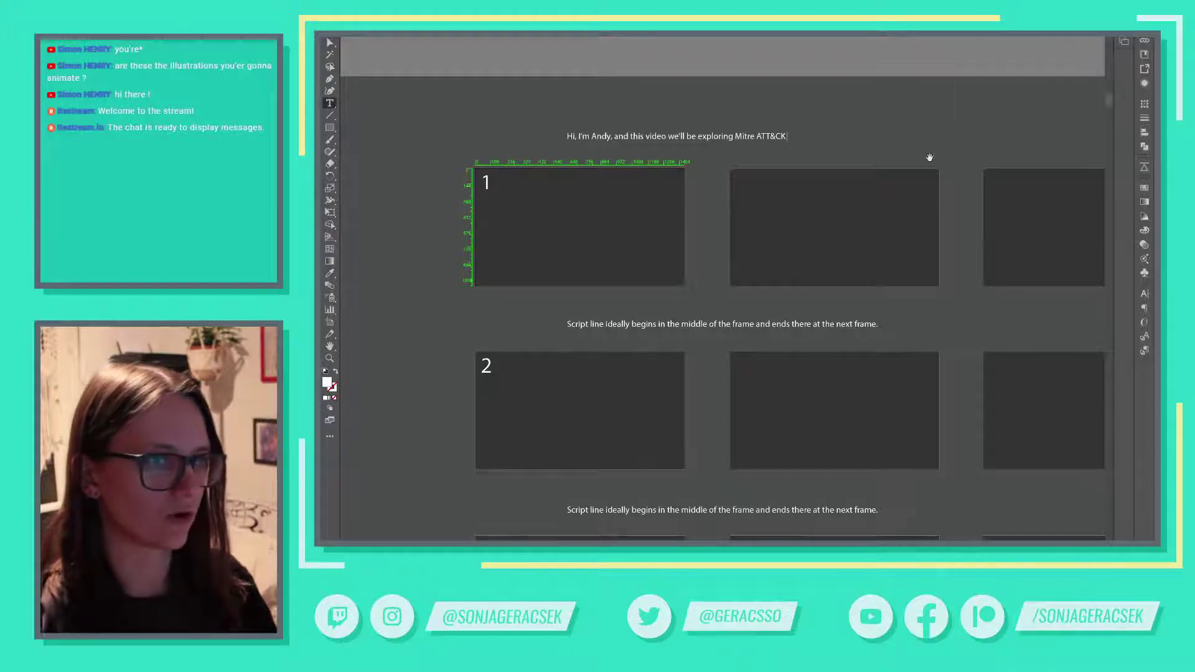
scroll(929, 155, down, 2)
drag(936, 112, 884, 178)
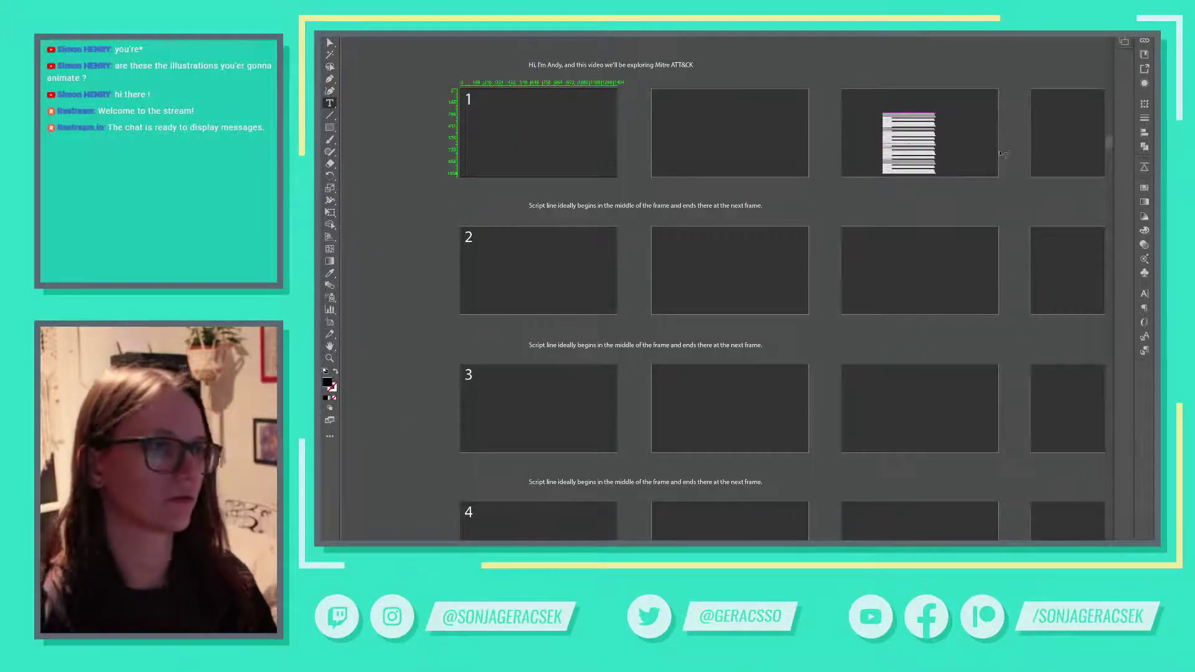
key(ctrl+z)
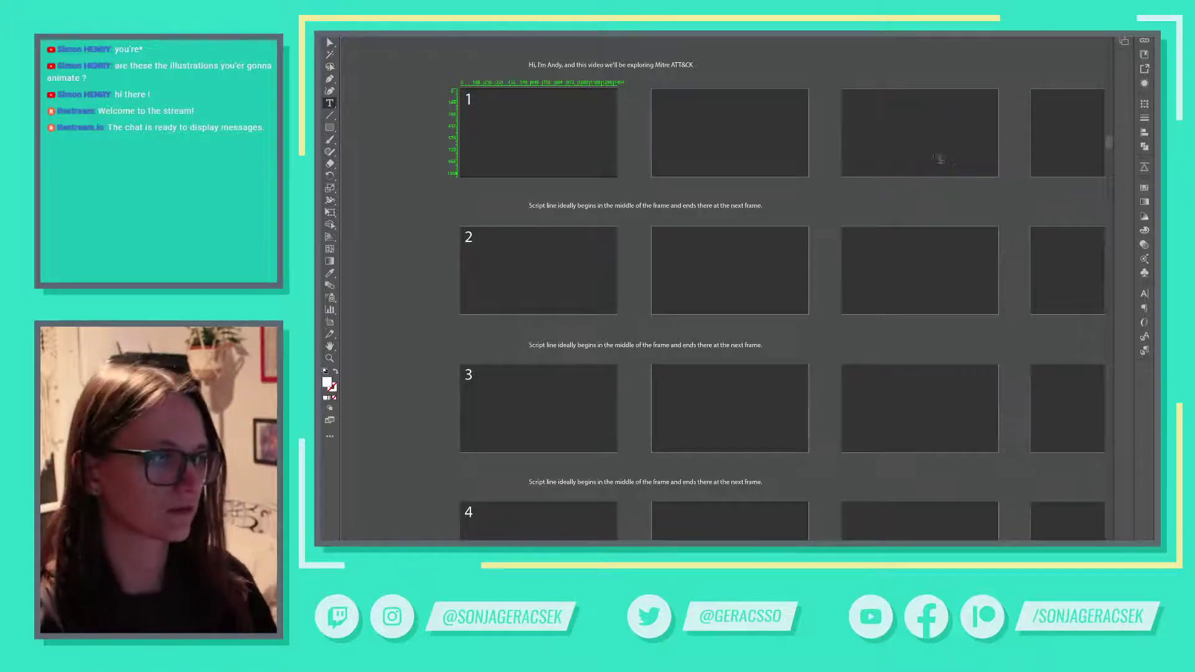
Step: Duplicate the opening script line along the first row so the copy begins above the middle of the third frame
scroll(928, 138, down, 1)
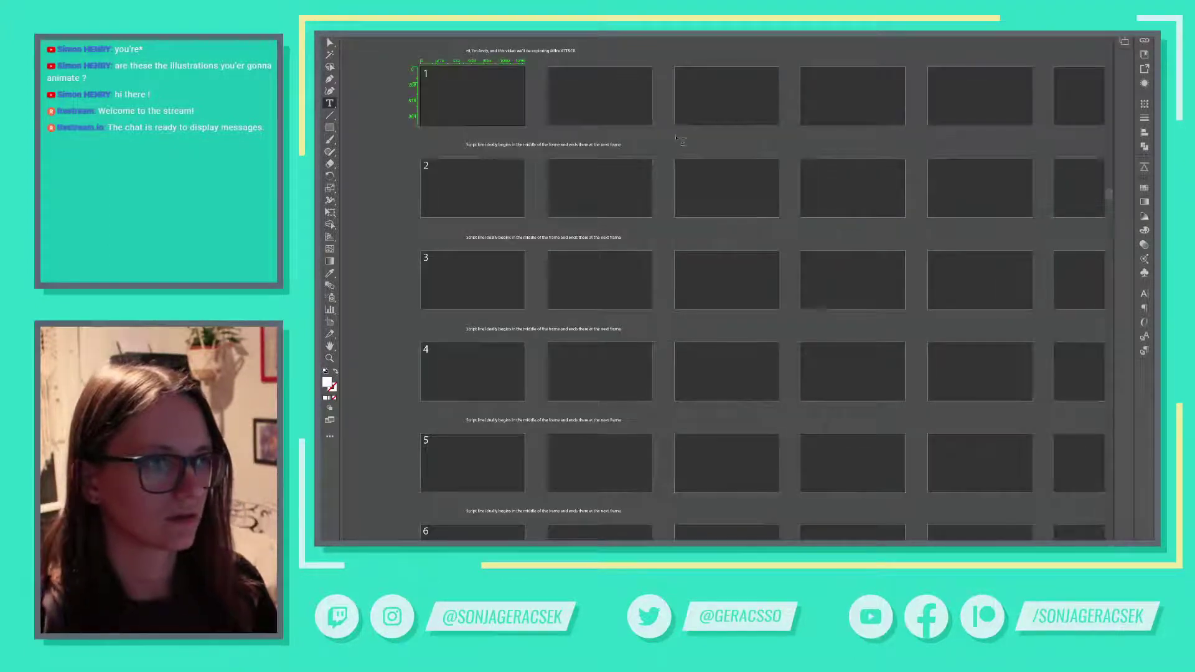
key(v)
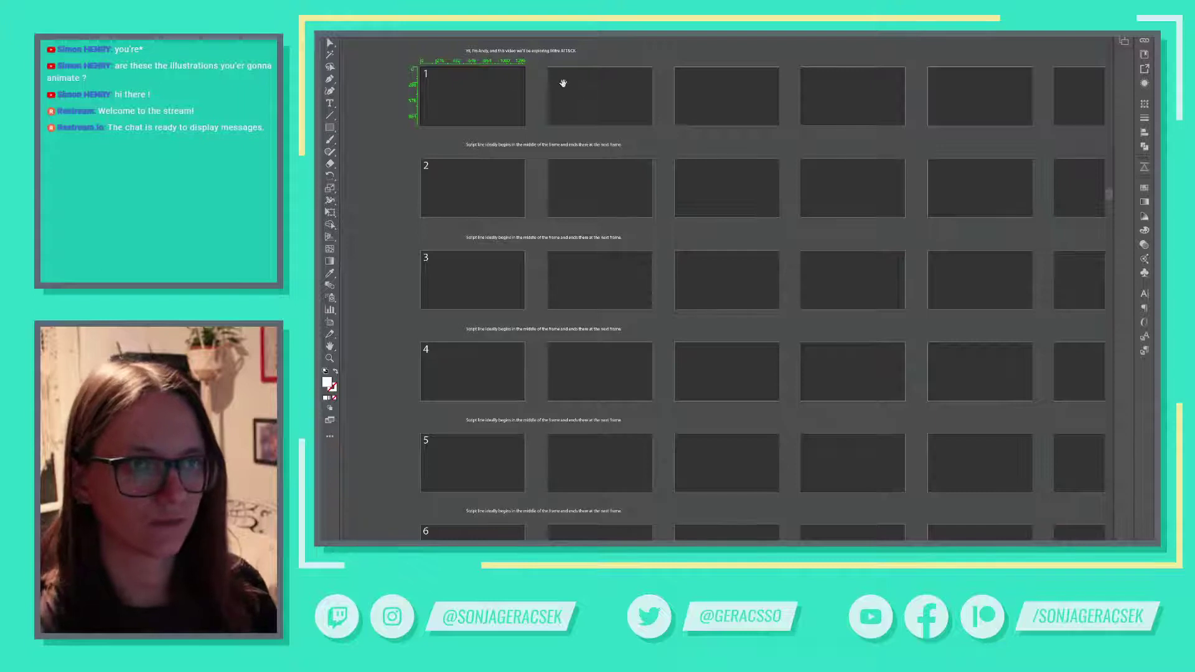
scroll(523, 219, up, 2)
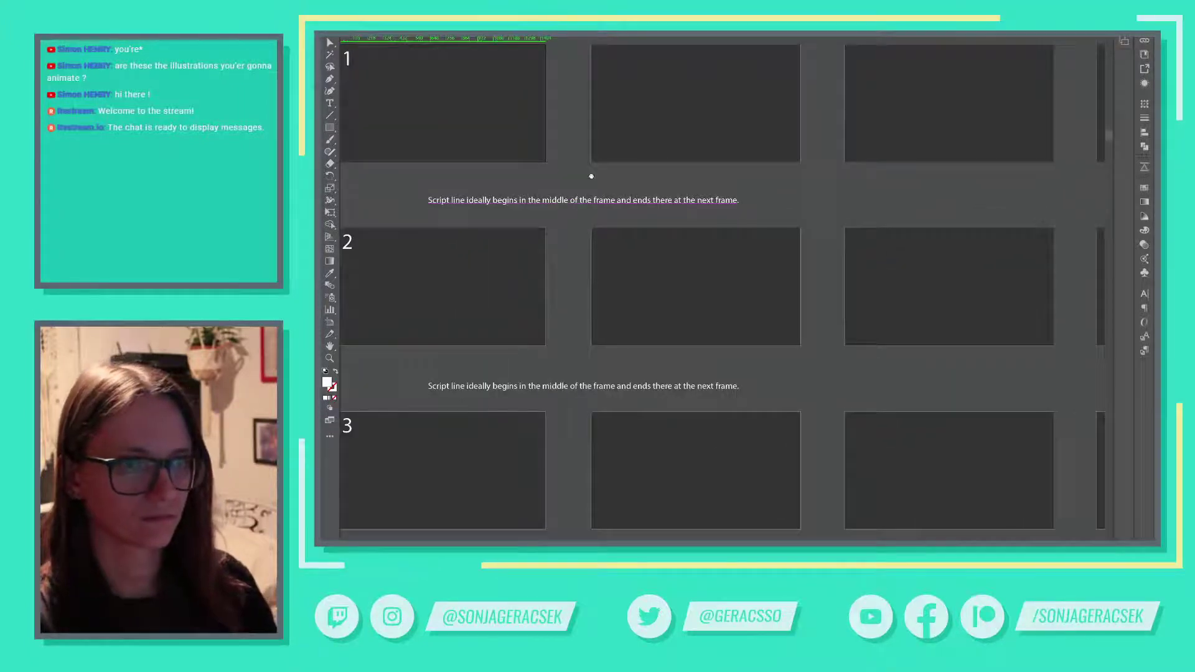
drag(590, 176, 644, 280)
drag(586, 118, 1003, 121)
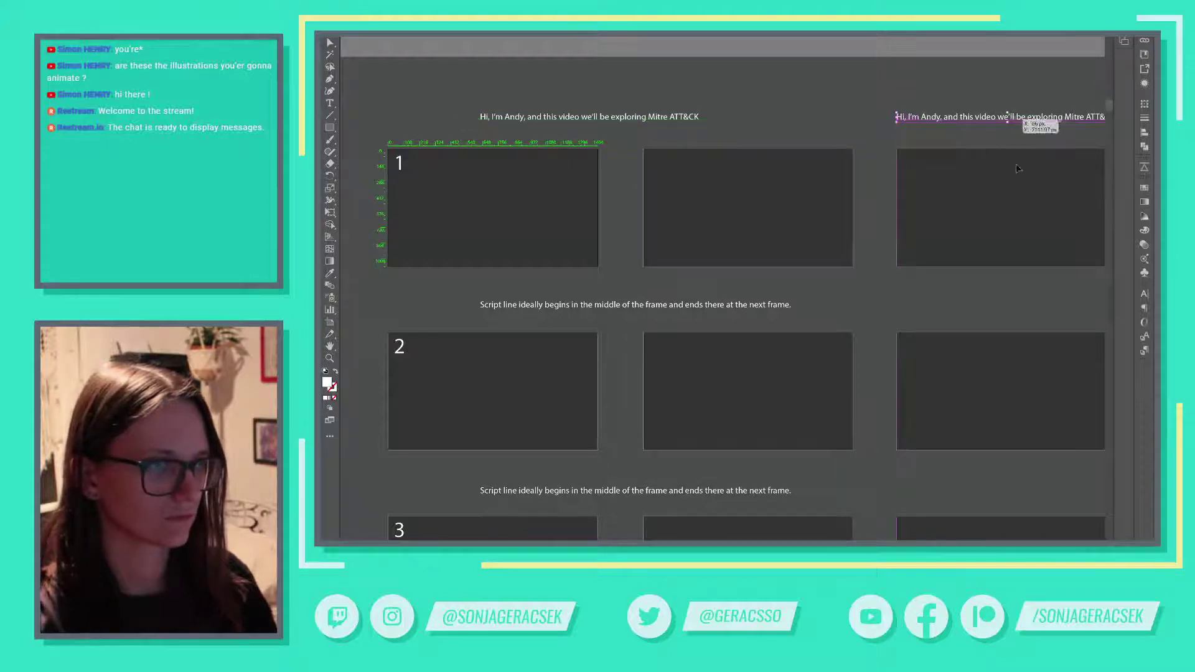
drag(1054, 301, 775, 336)
drag(770, 162, 882, 157)
scroll(897, 200, down, 5)
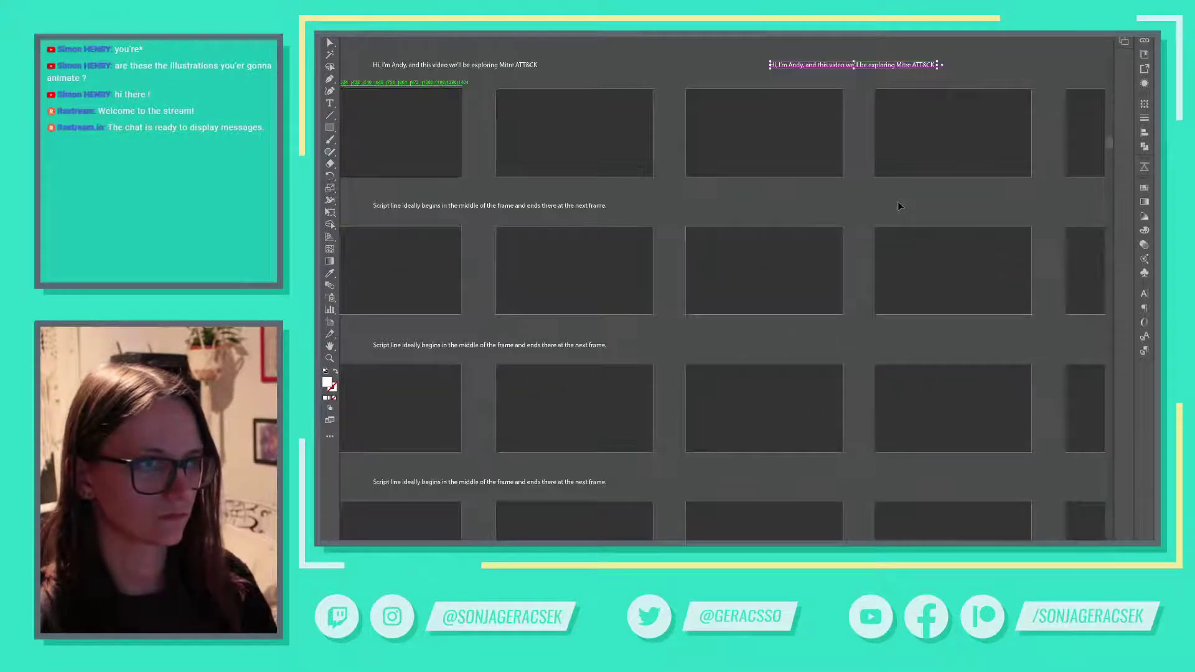
scroll(898, 206, up, 5)
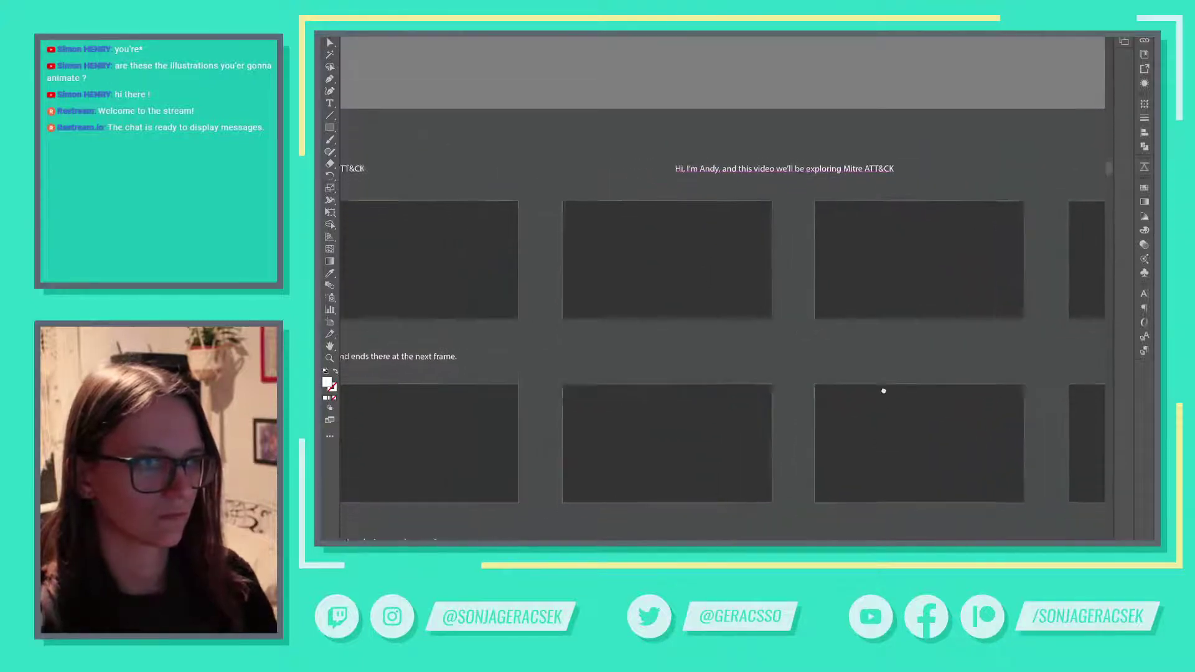
Step: Copy the script phrase from "the framework which I light-heartedly" through "Cyber Attacks'," and paste it over the duplicated line above the third frame
key(alt+Tab)
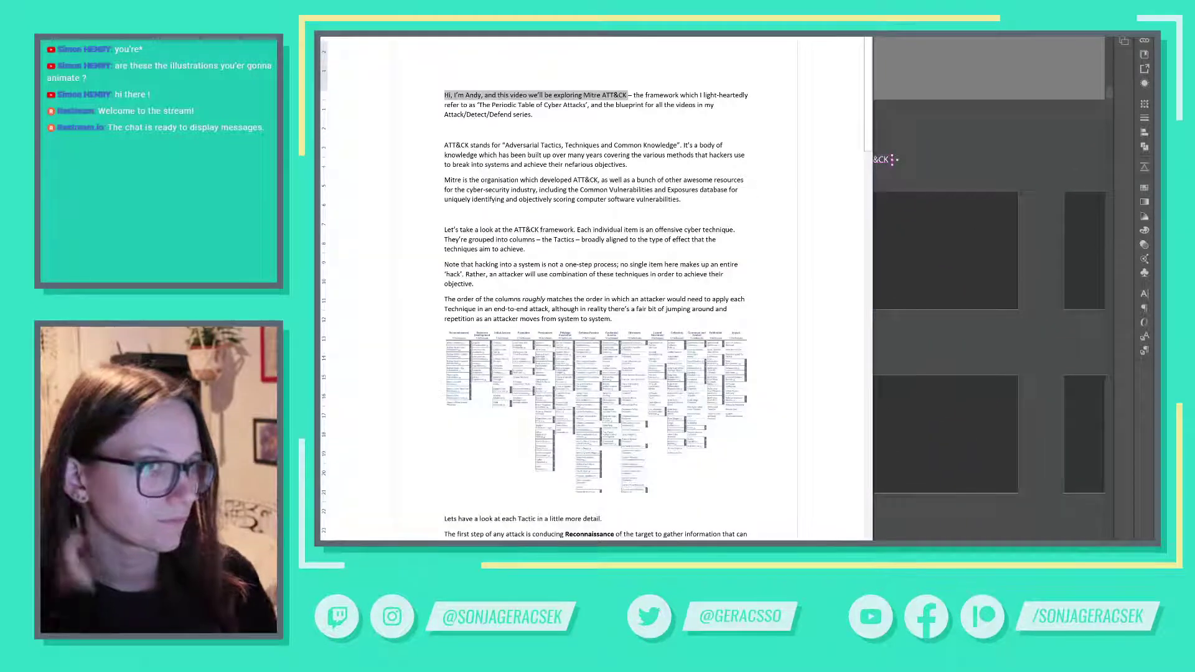
click(628, 105)
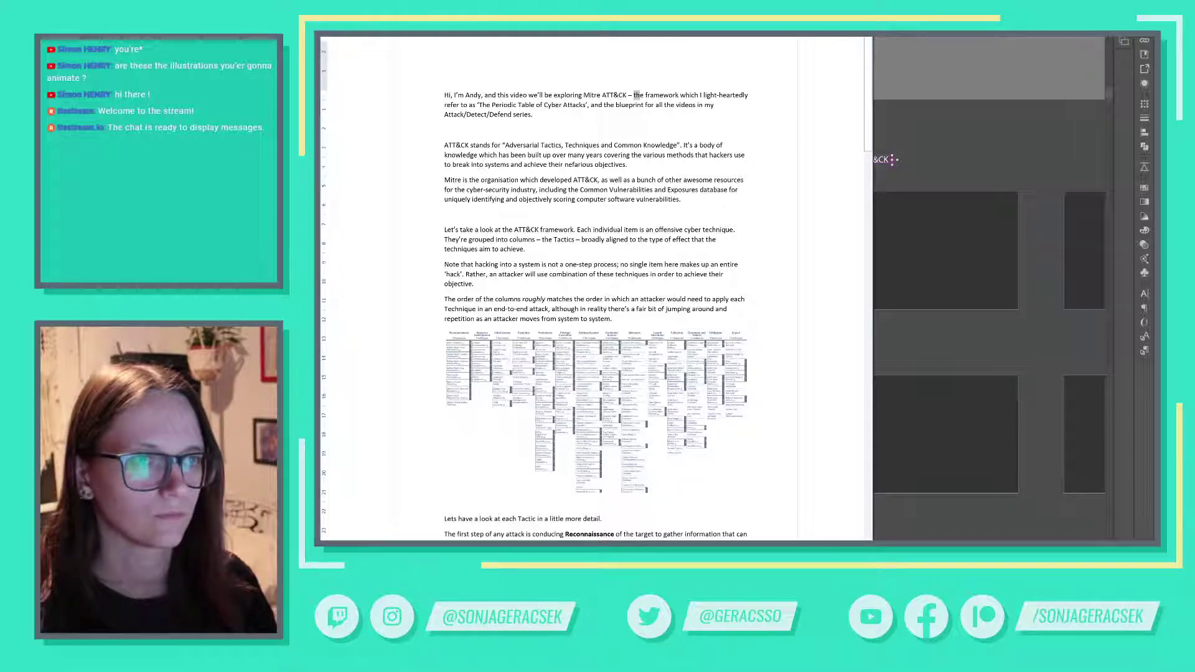
drag(636, 95, 590, 104)
key(ctrl+c)
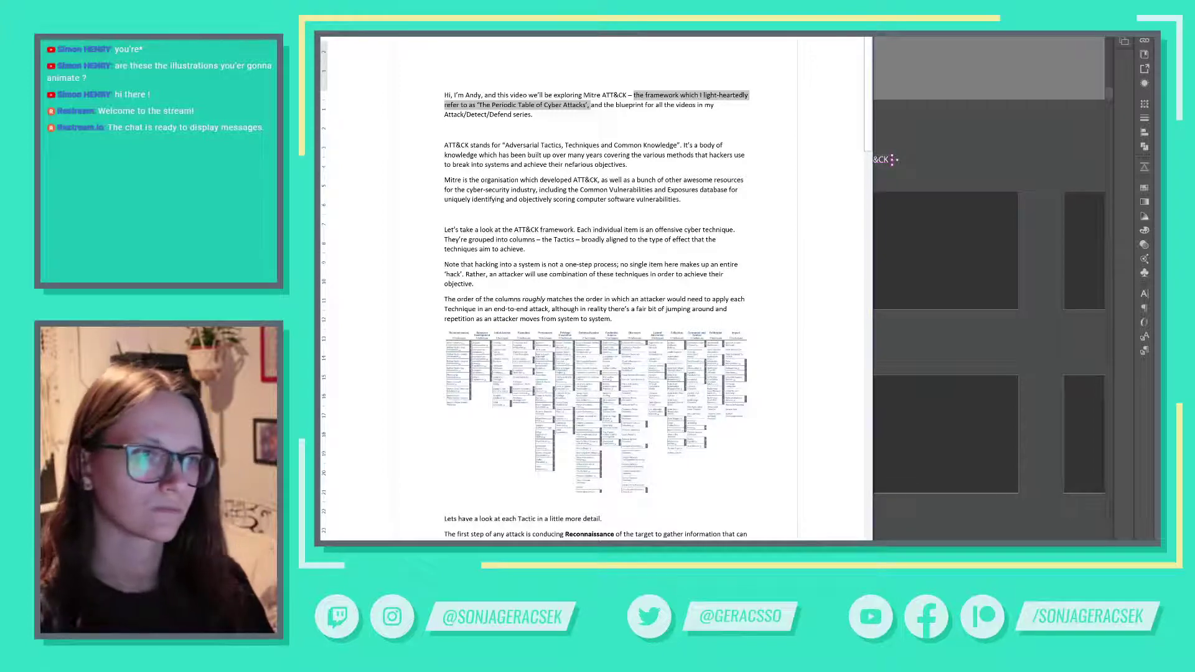
click(882, 161)
double_click(874, 158)
key(ctrl+a)
key(ctrl+v)
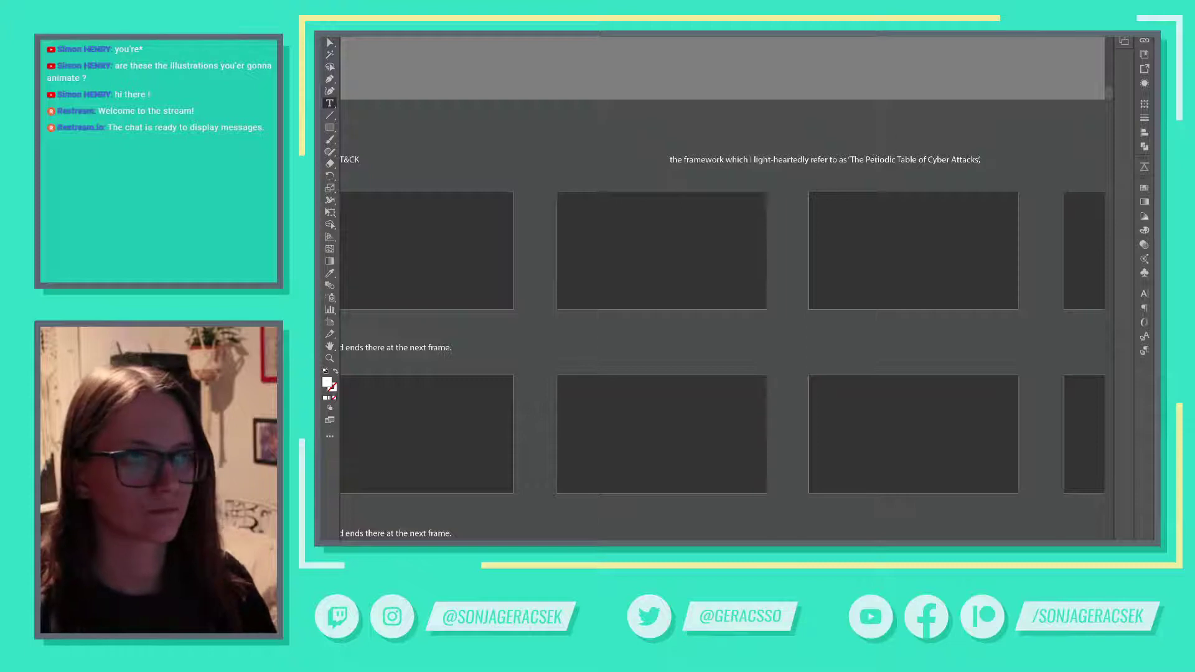
Step: Centre-align the pasted line and reposition it to span from the third frame to the fourth frame in the first row
key(ctrl+shift+c)
click(330, 43)
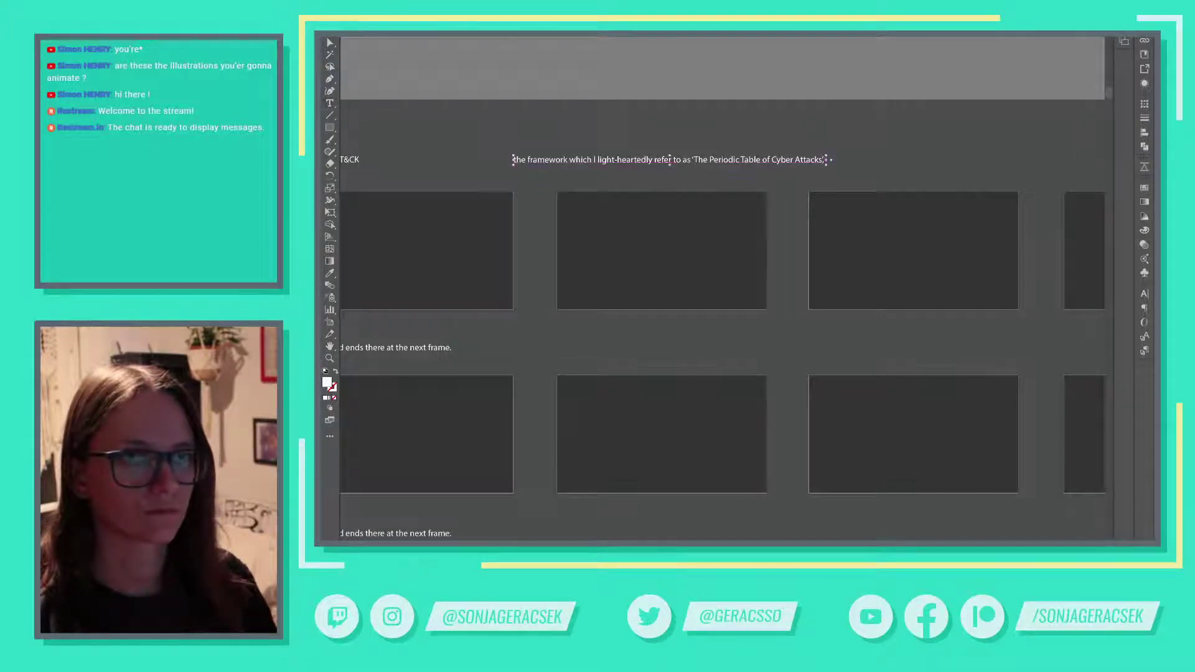
drag(751, 160, 857, 159)
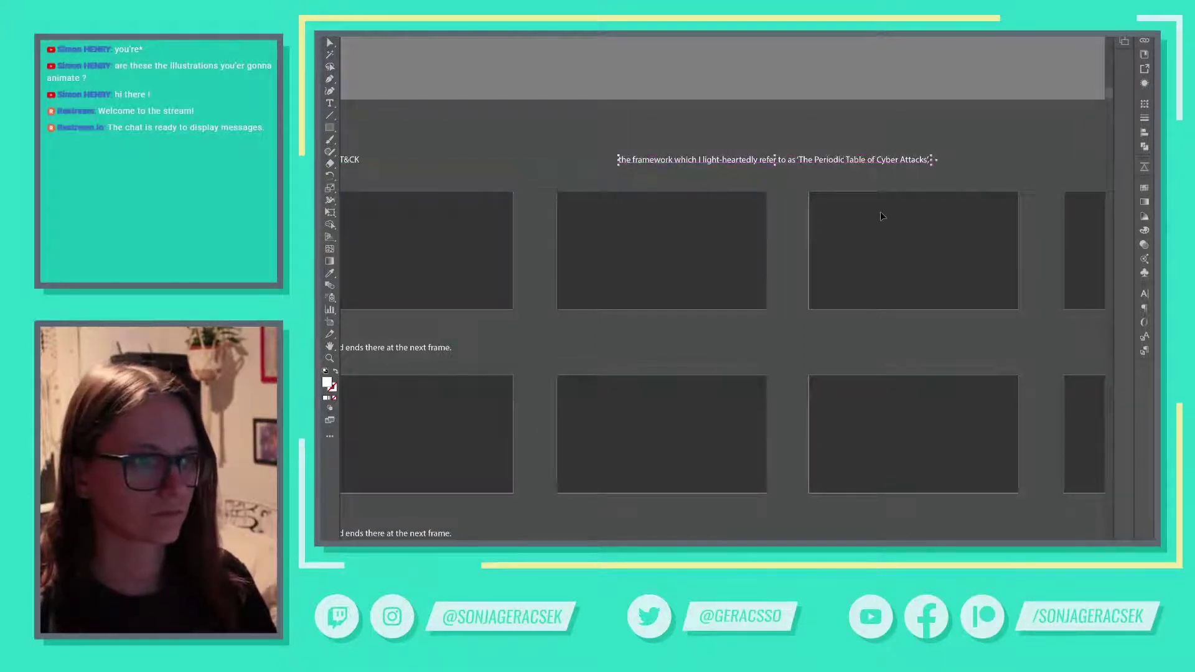
Step: Duplicate the "Periodic Table of Cyber Attacks" line along the first row so the copy spans the fifth and sixth frames
scroll(880, 211, down, 3)
drag(957, 227, 654, 342)
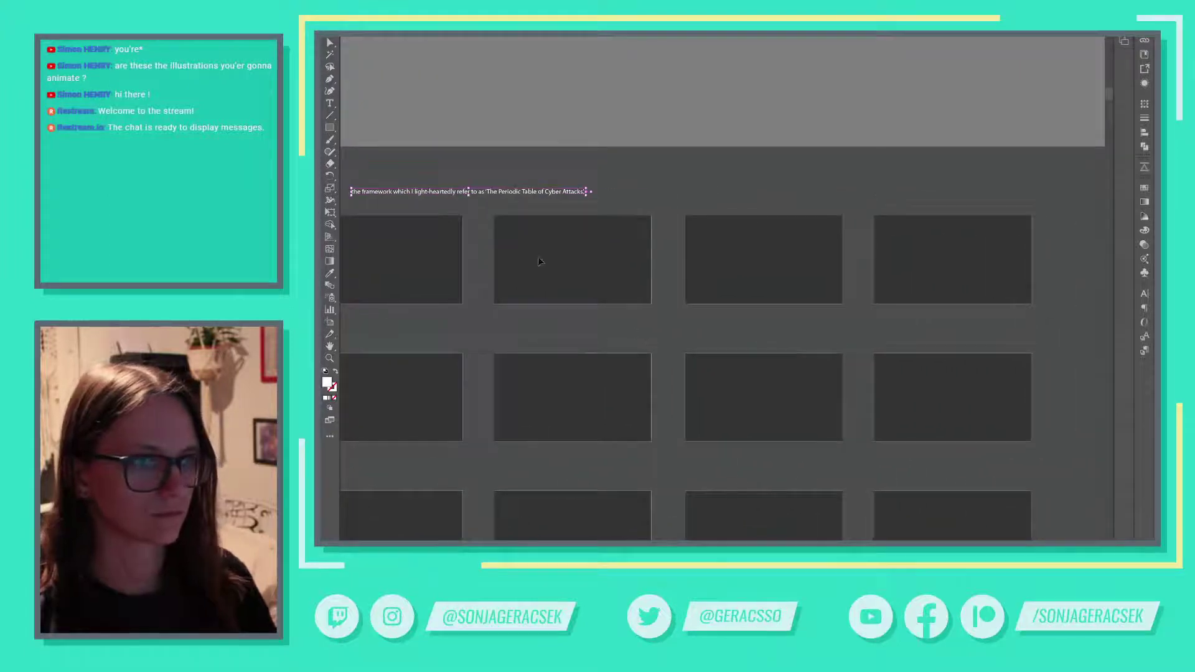
drag(505, 196, 896, 208)
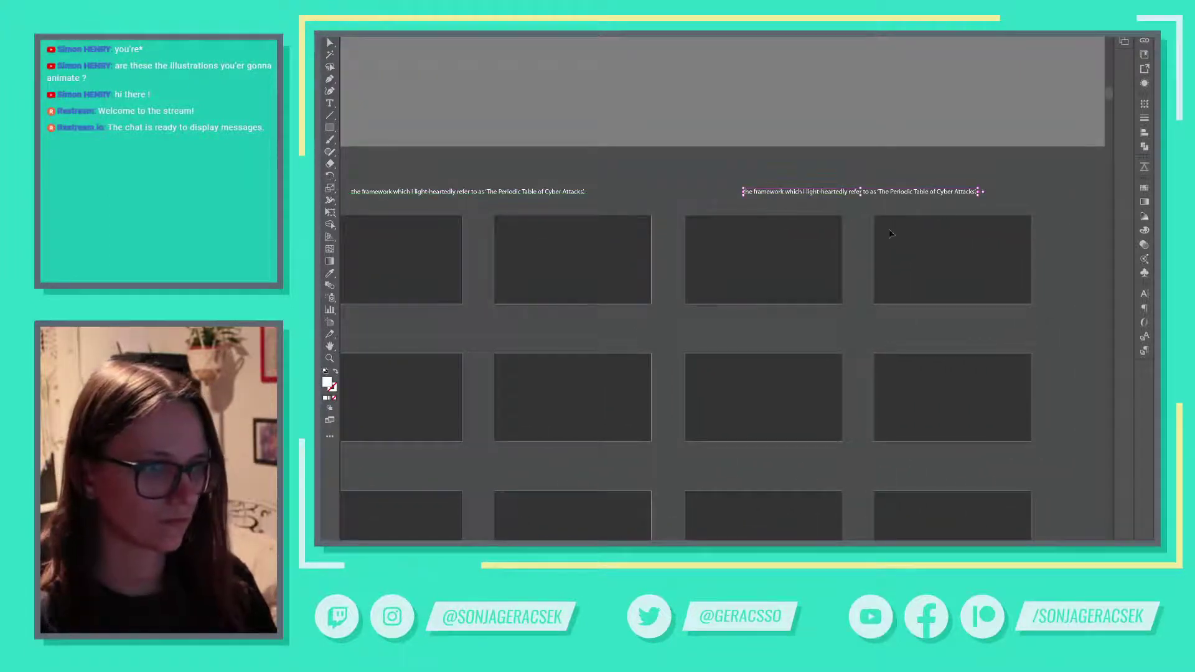
Step: Copy "and the blueprint for all the videos in my Attack/Detect/Defend series." from the script and paste it over the newest duplicate line
key(alt+Tab)
click(531, 115)
drag(535, 115, 591, 105)
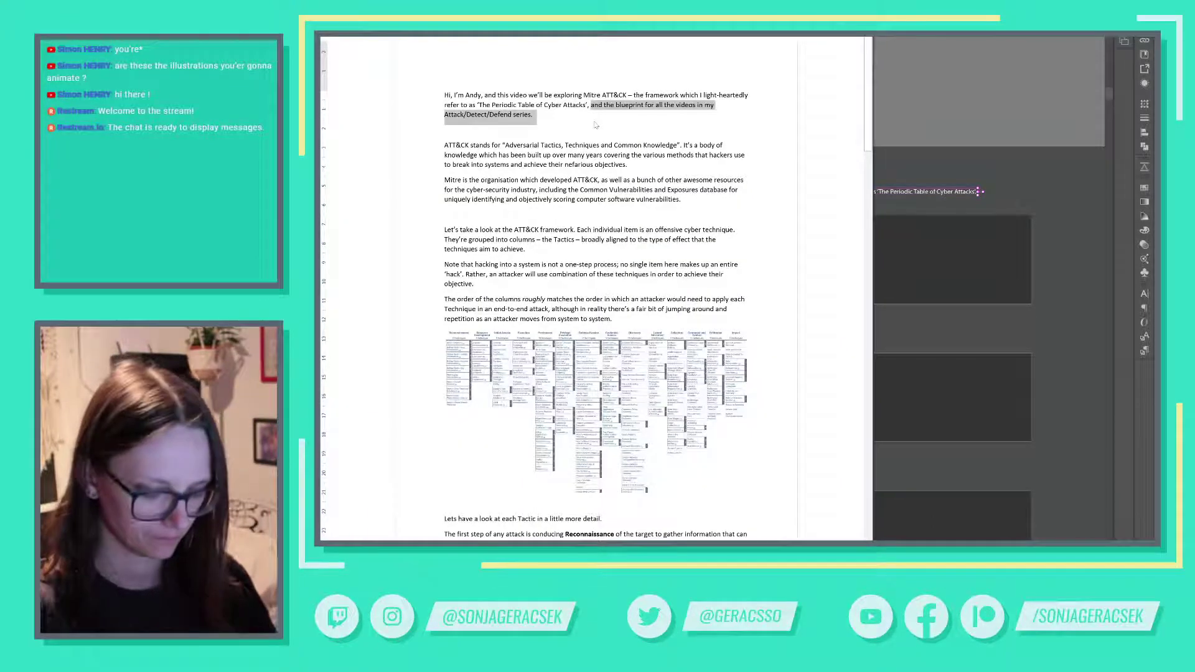
triple_click(929, 192)
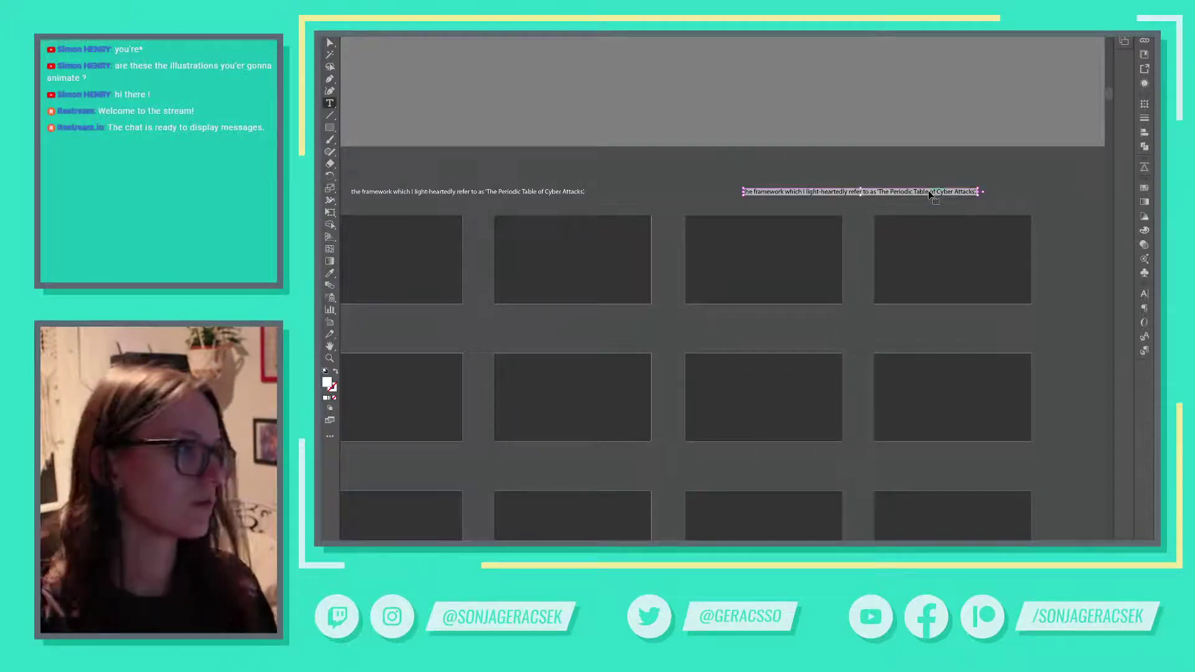
key(Escape)
scroll(786, 275, down, 2)
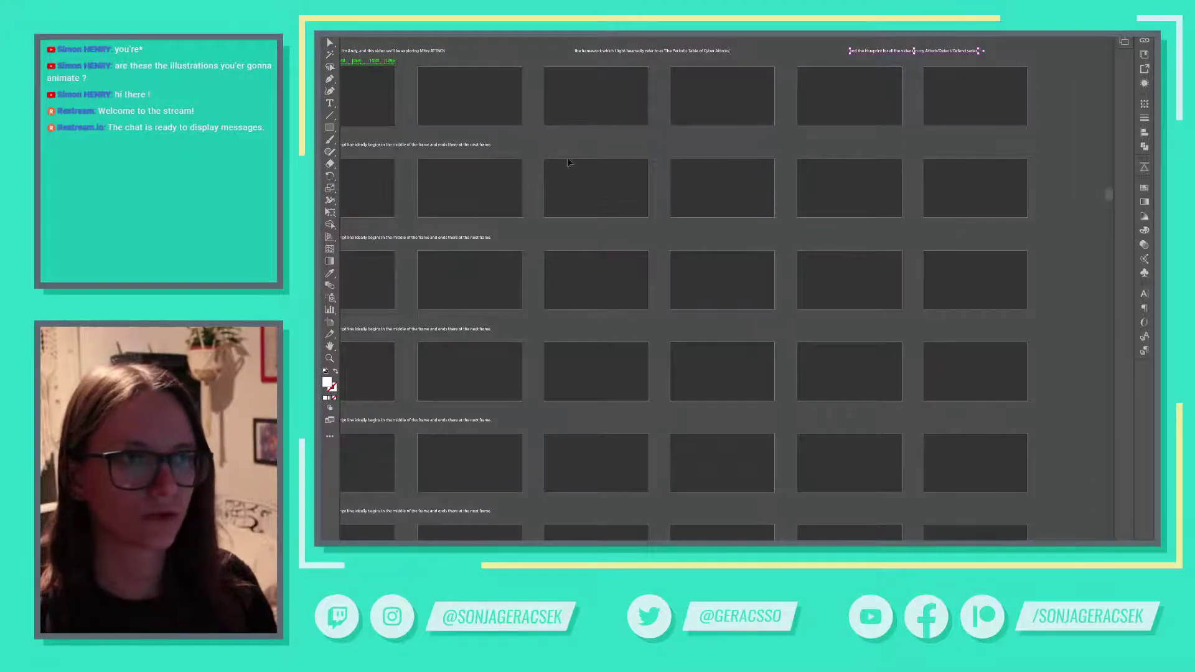
drag(562, 133, 647, 260)
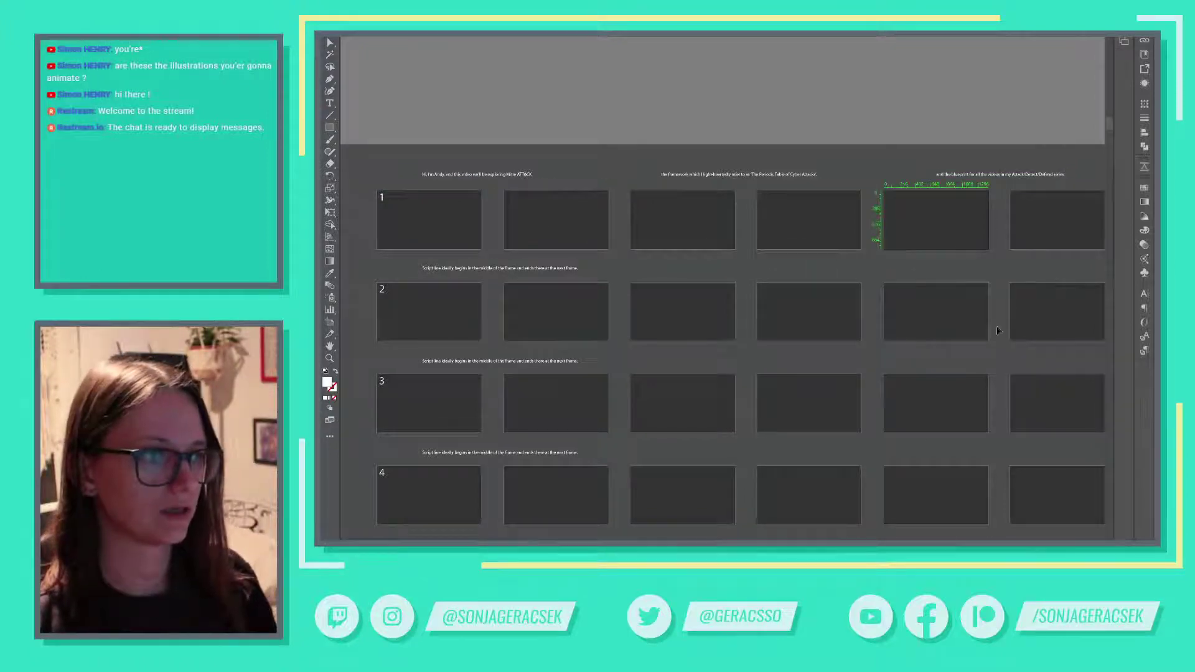
Step: Switch to the presentation deck, review the slides from the Mitre ATT&CK title through Execution, and return to the storyboard
key(alt+Tab)
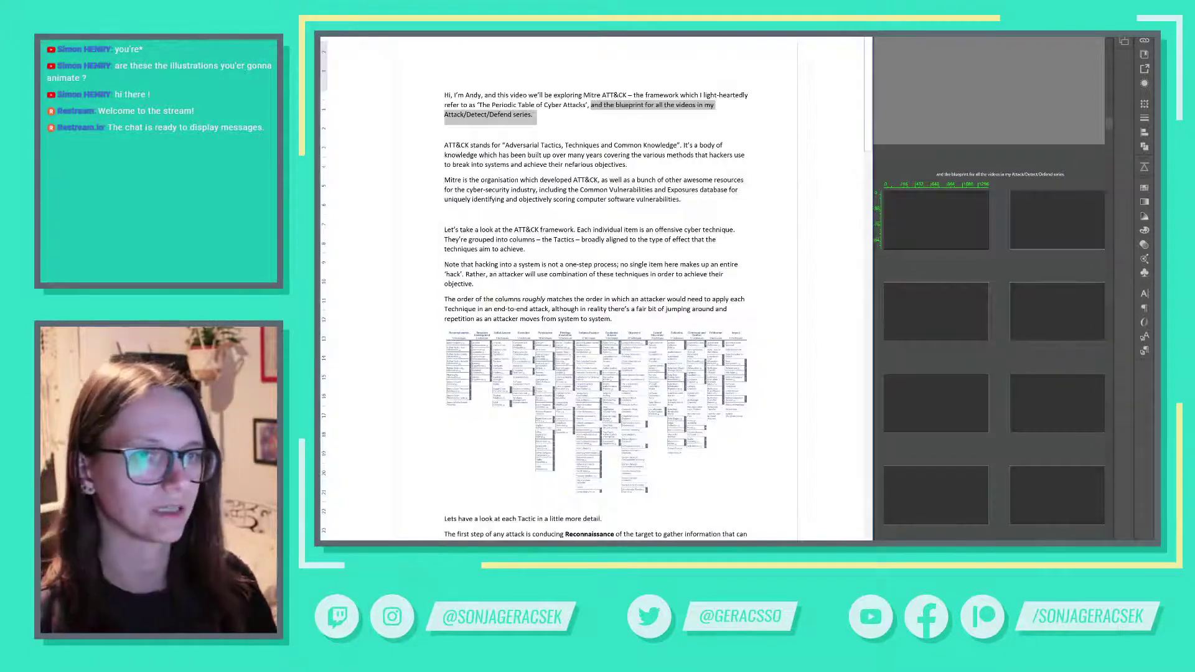
key(alt+Tab)
key(alt+Tab)
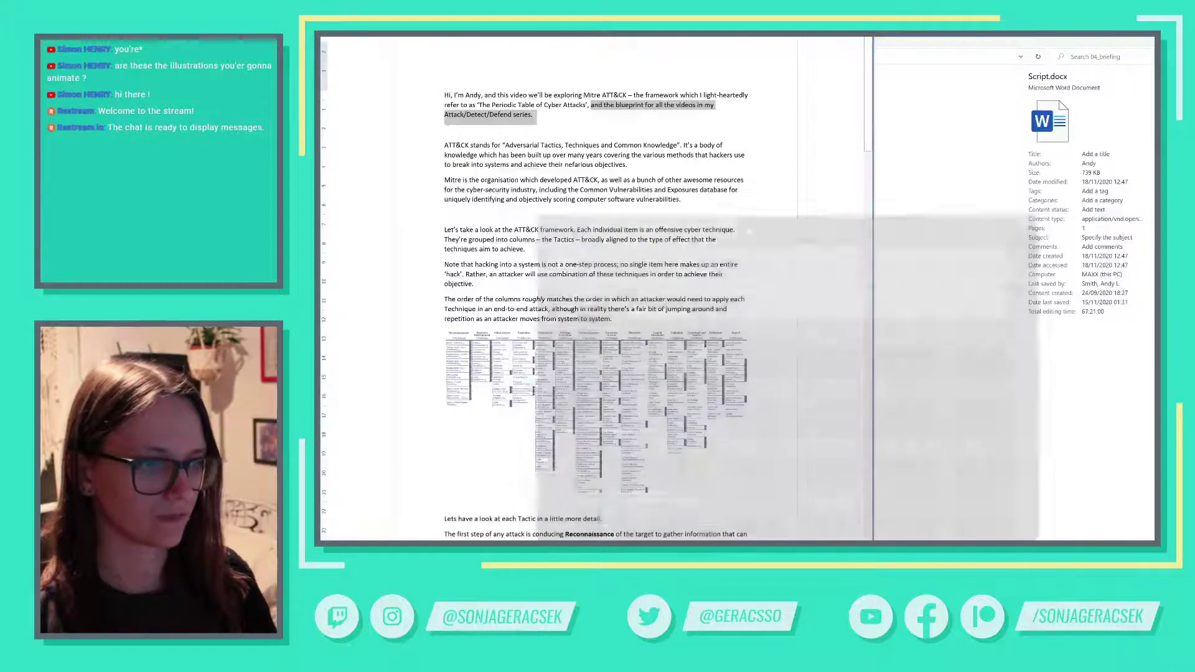
key(alt+Tab)
key(alt+Tab)
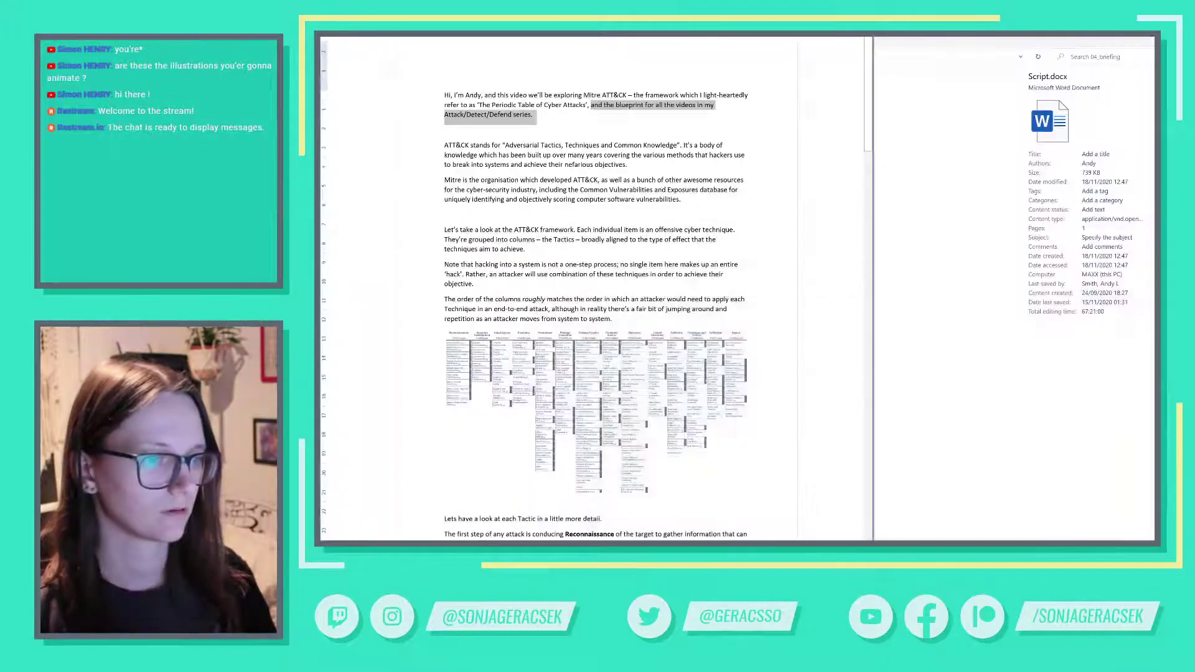
key(alt+Tab)
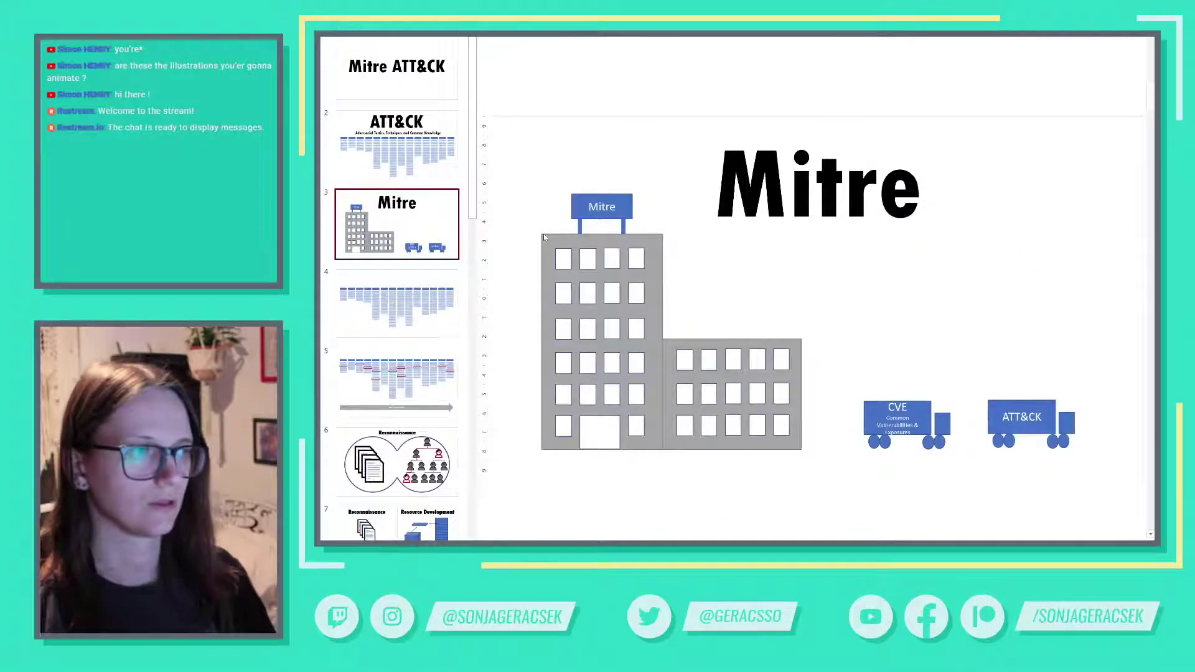
click(410, 67)
key(Down)
key(Down)
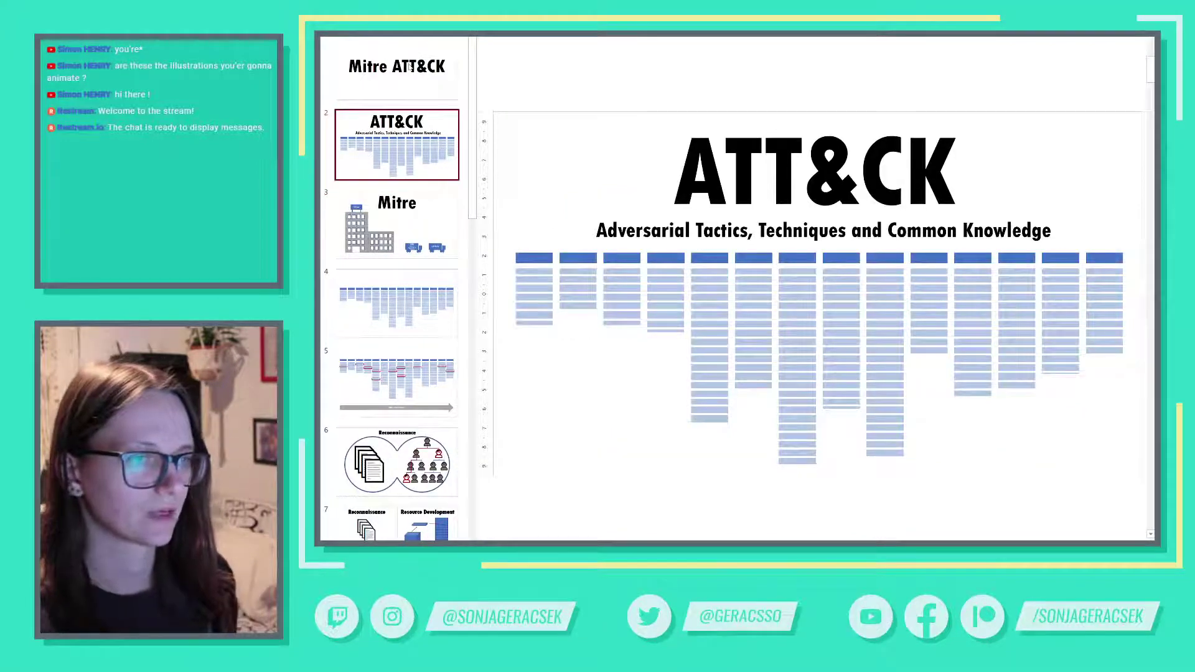
key(Down)
key(Down)
key(Down)
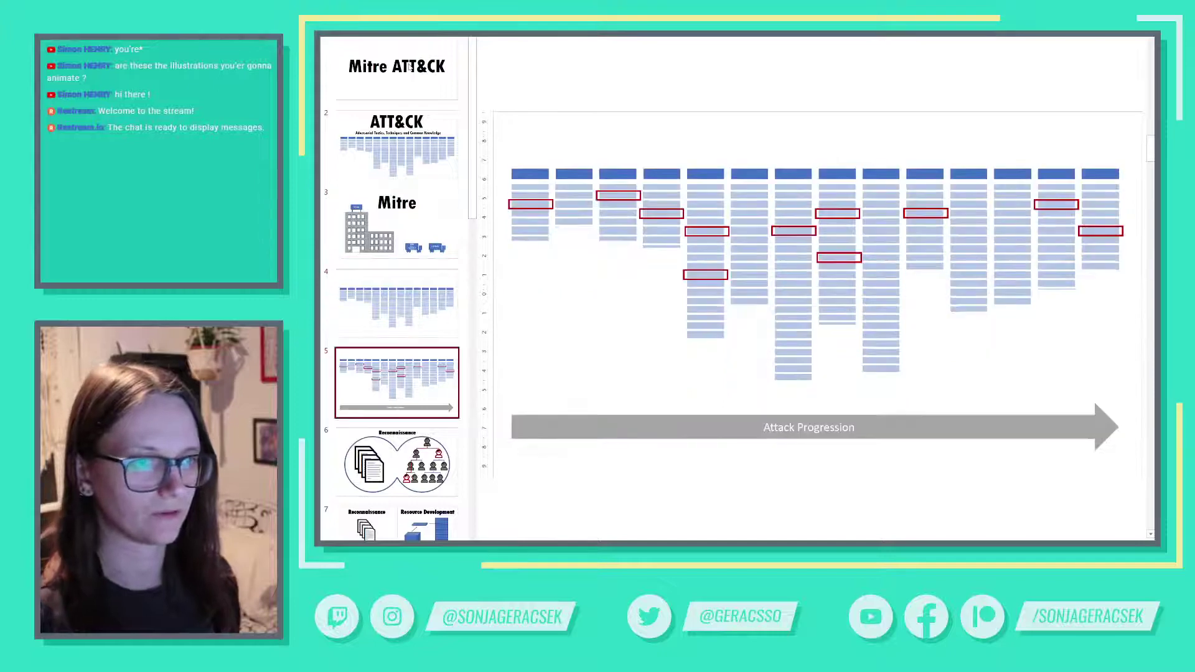
key(Down)
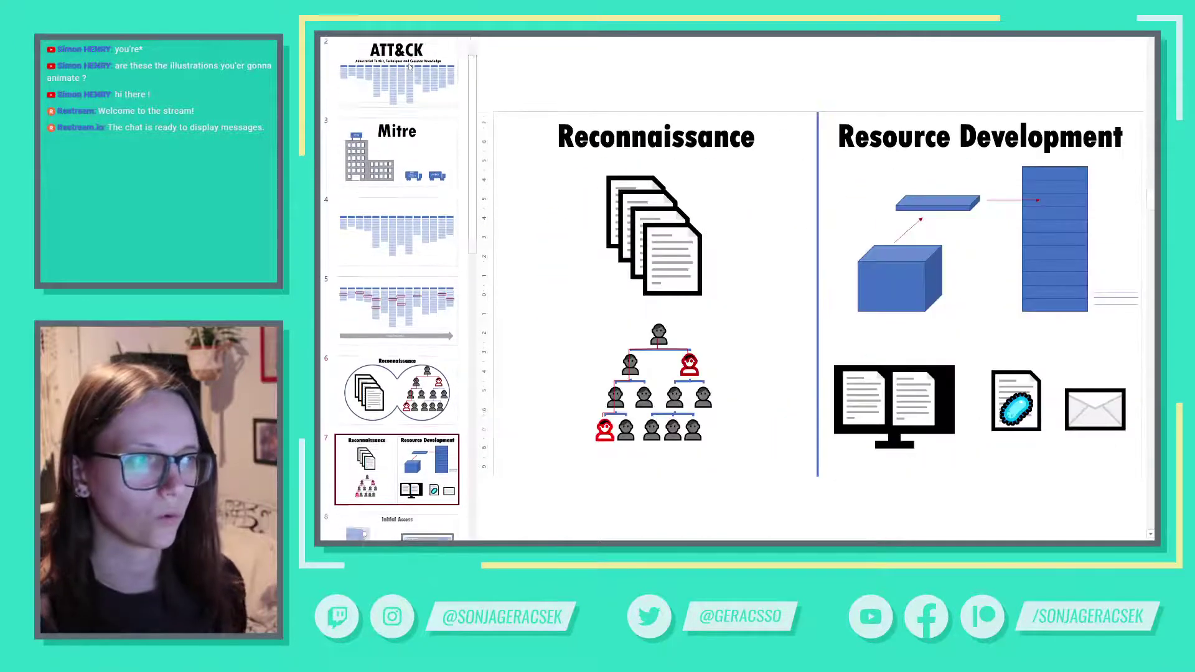
key(Down)
key(Down)
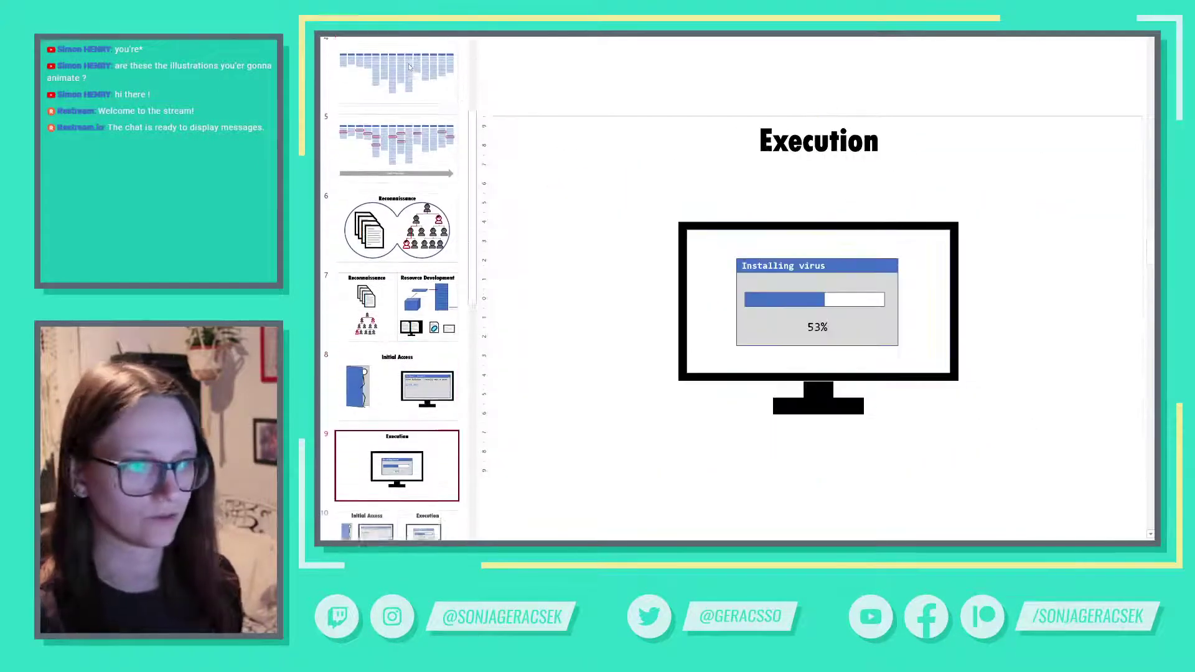
key(Up)
key(Up)
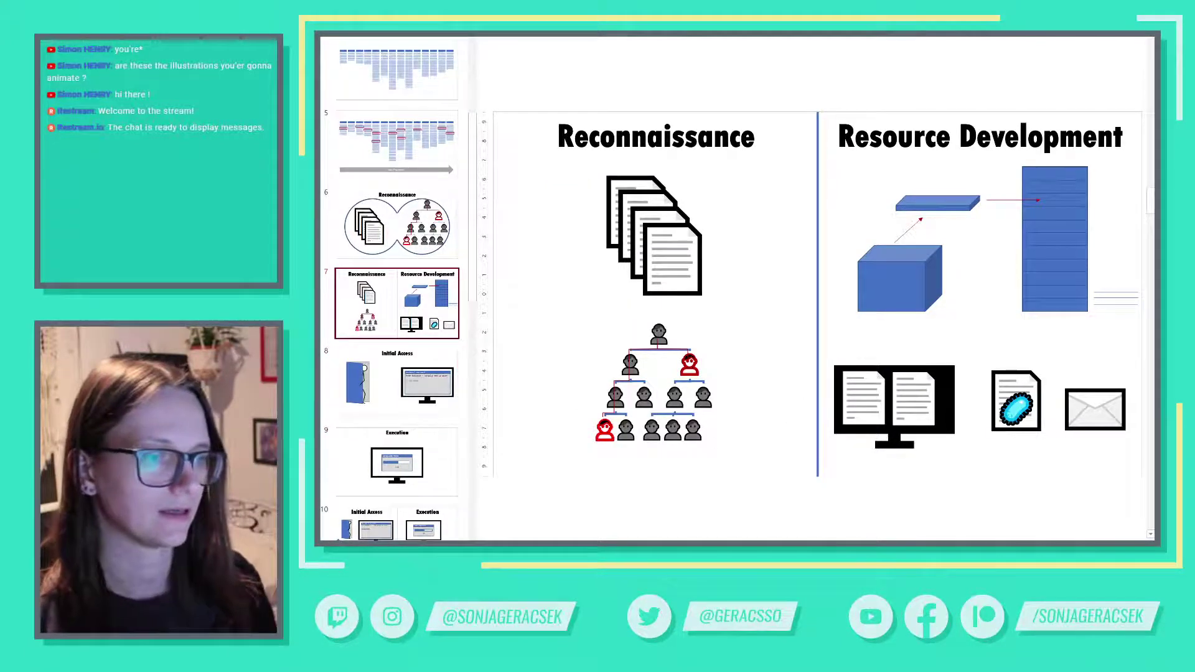
scroll(396, 289, up, 4)
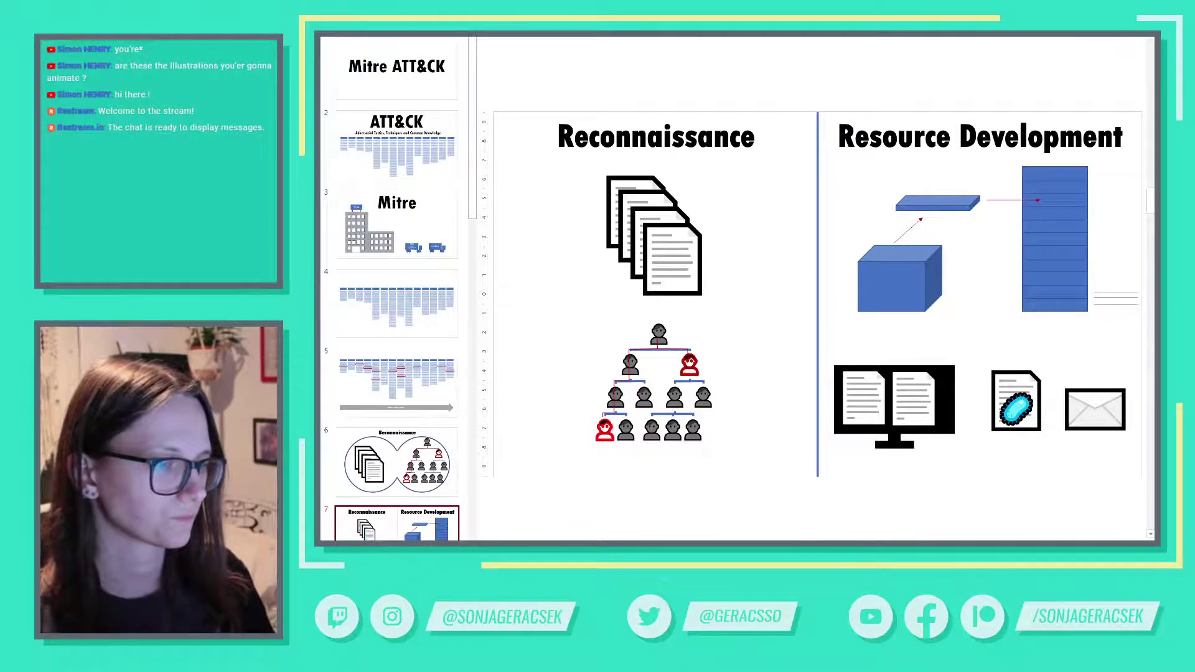
key(alt+Tab)
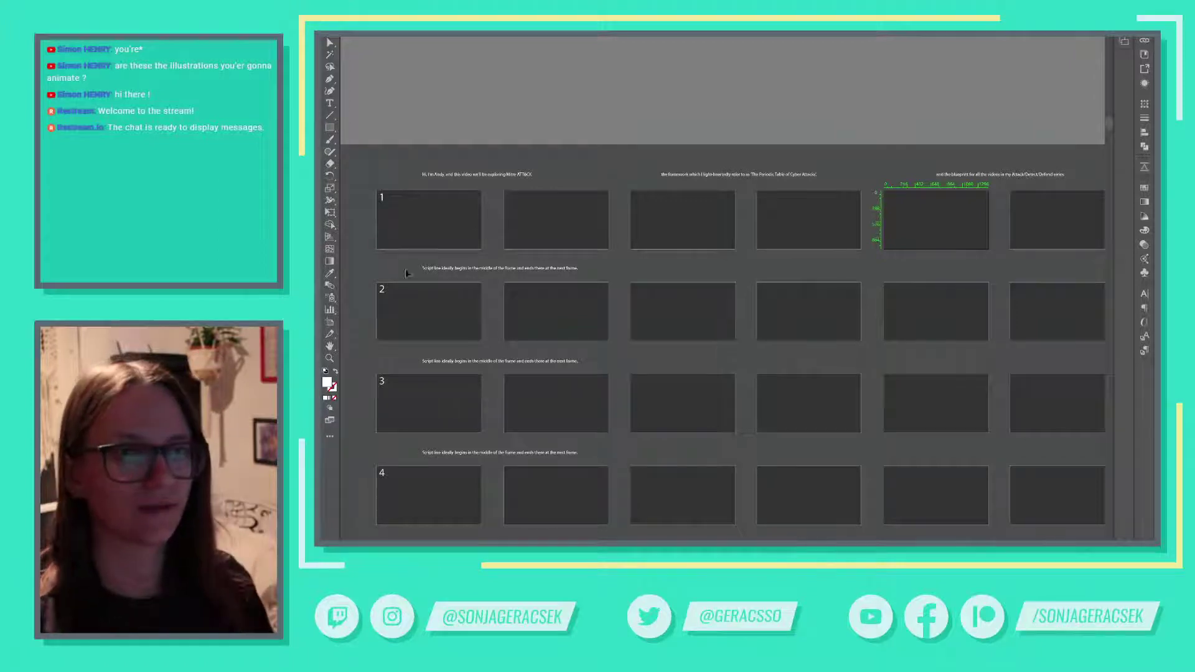
click(499, 174)
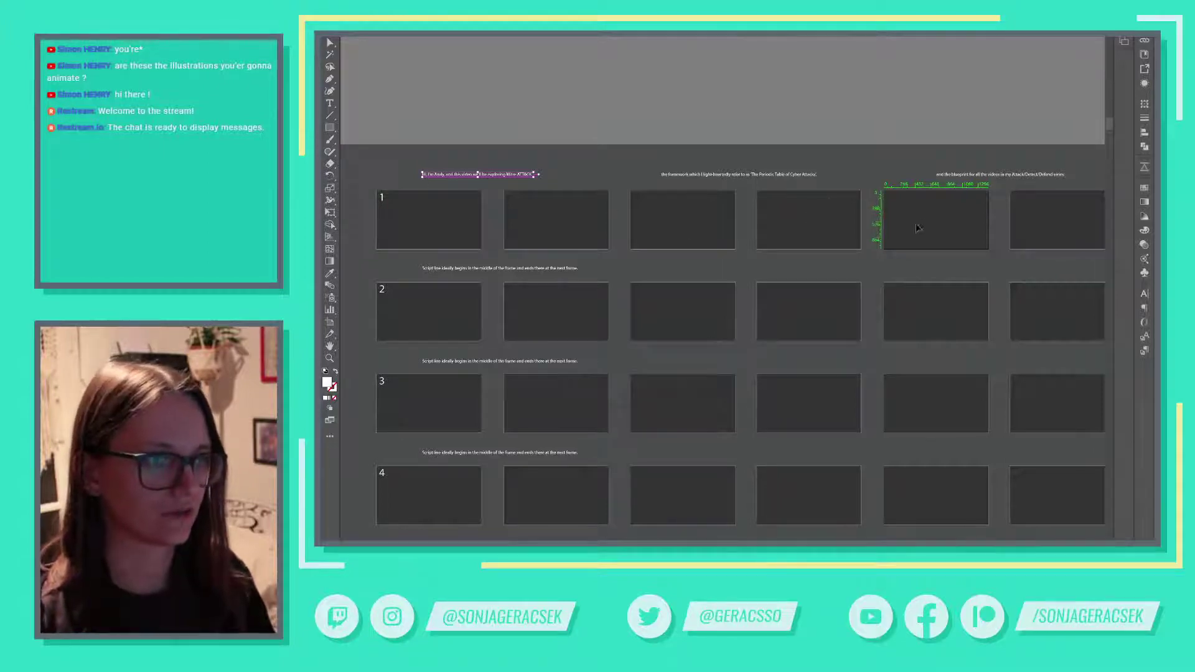
click(429, 218)
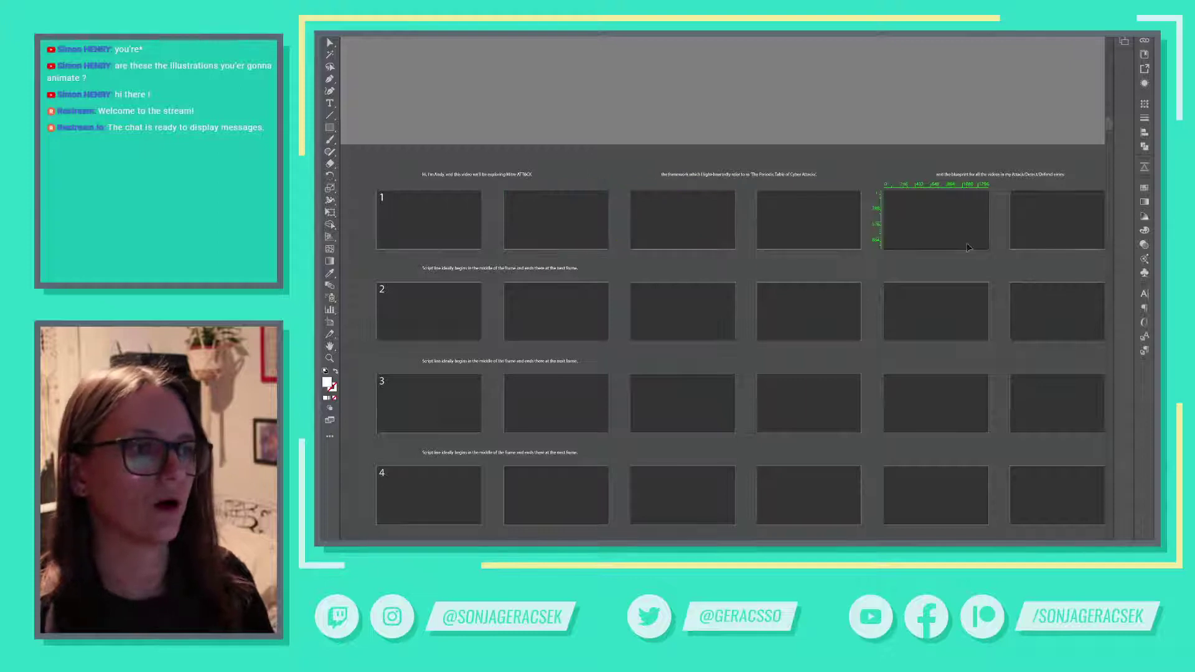
drag(955, 267, 788, 293)
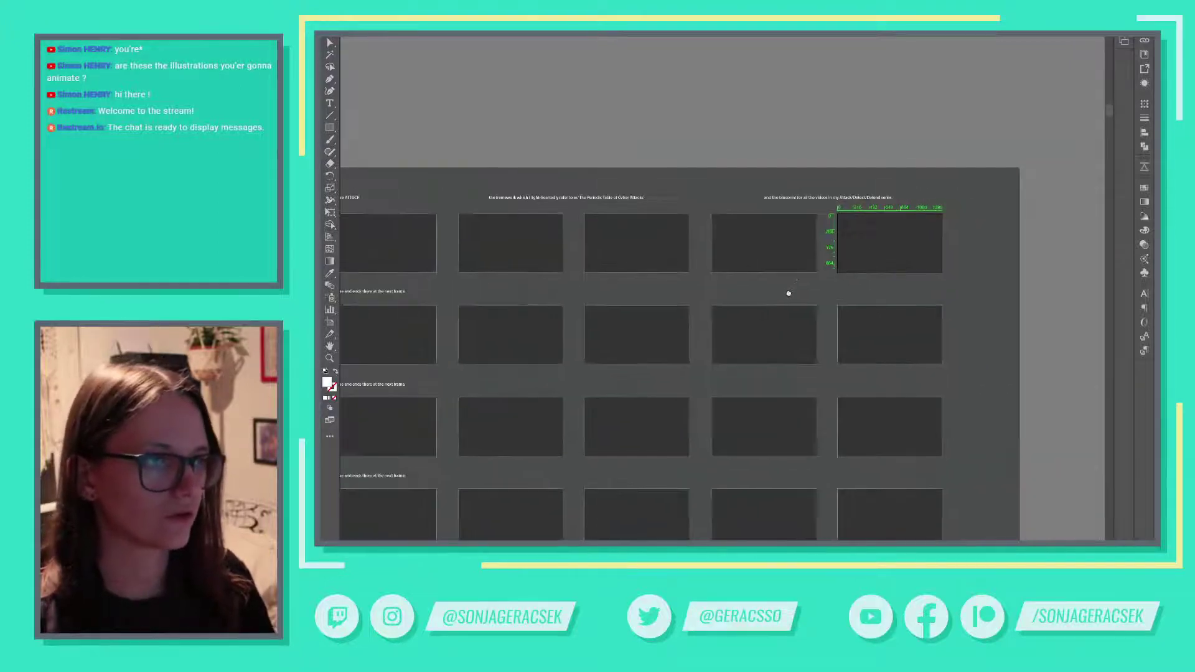
click(828, 198)
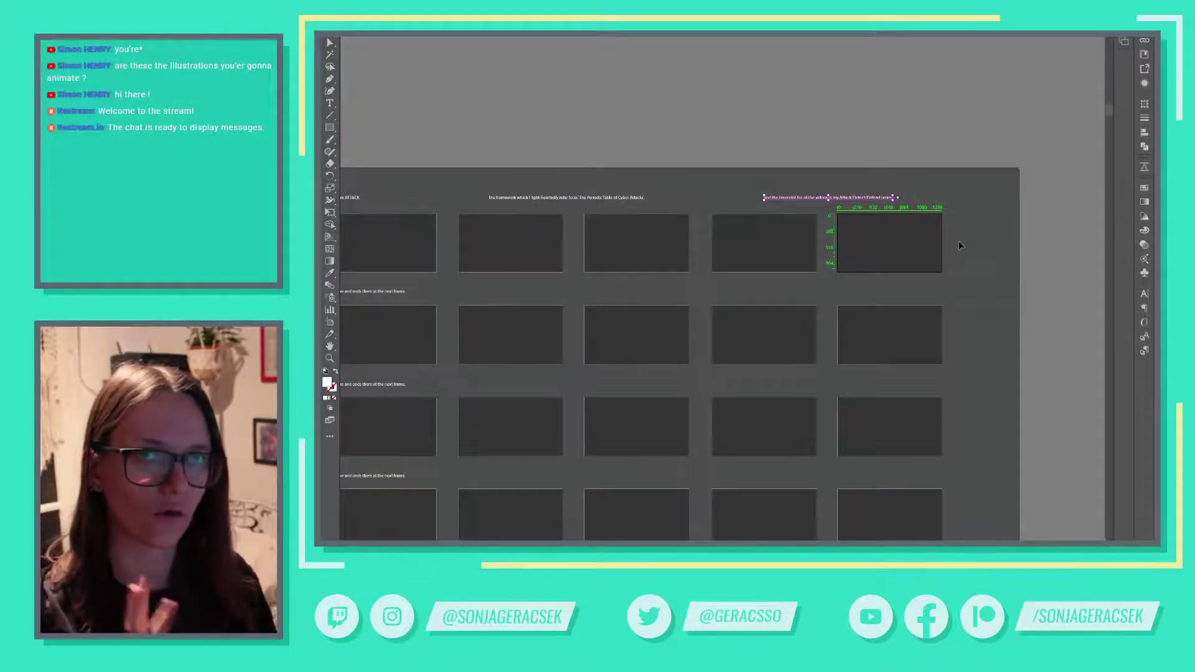
click(810, 273)
scroll(811, 273, left, 3)
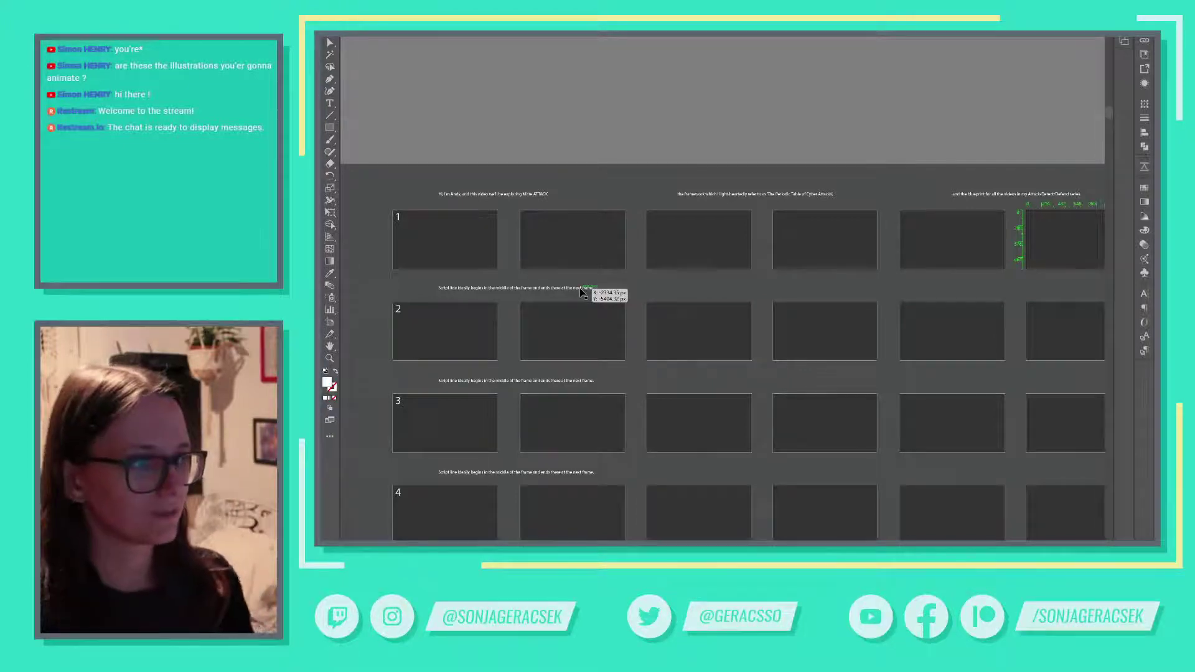
triple_click(487, 288)
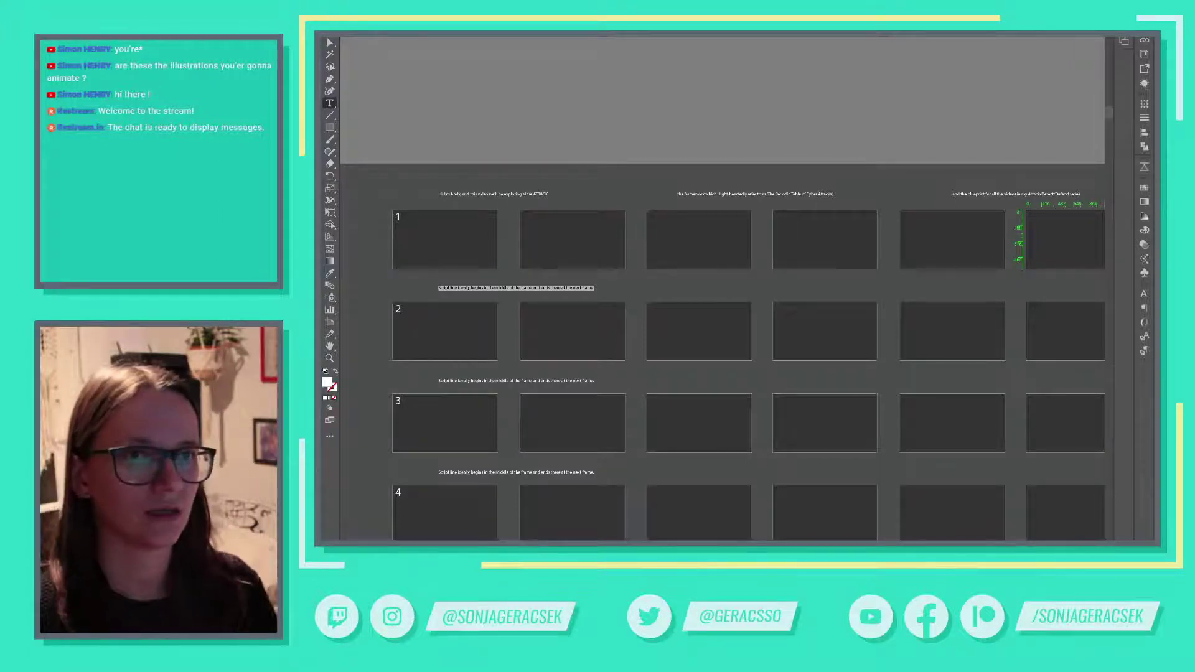
key(alt+f)
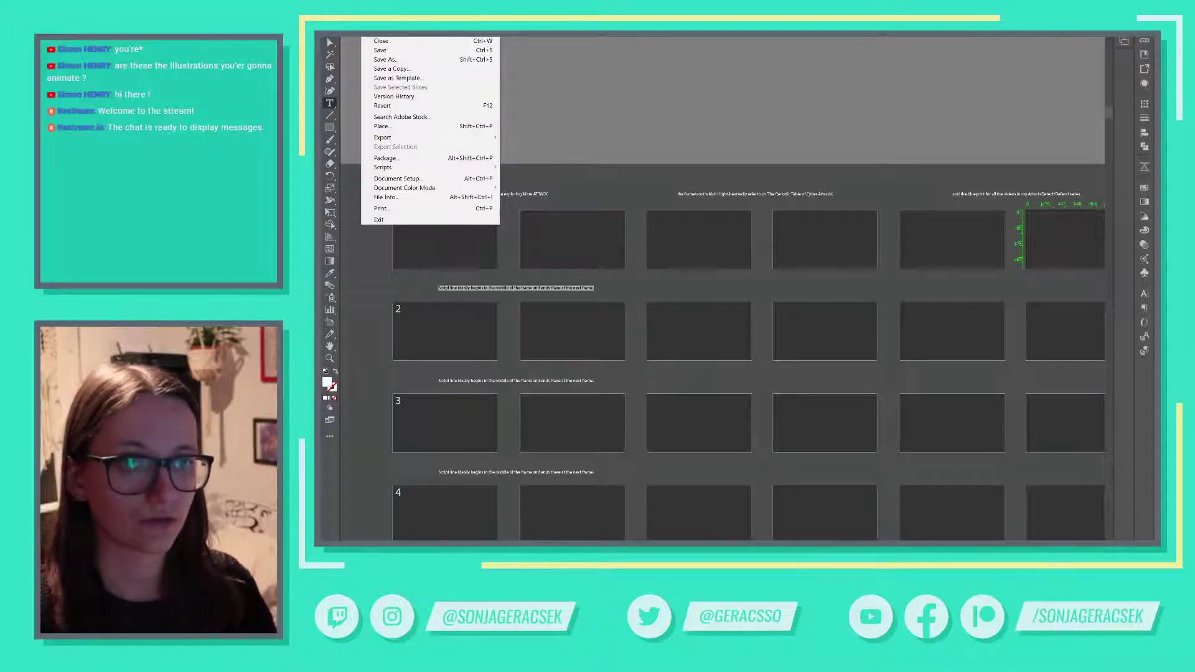
key(Right)
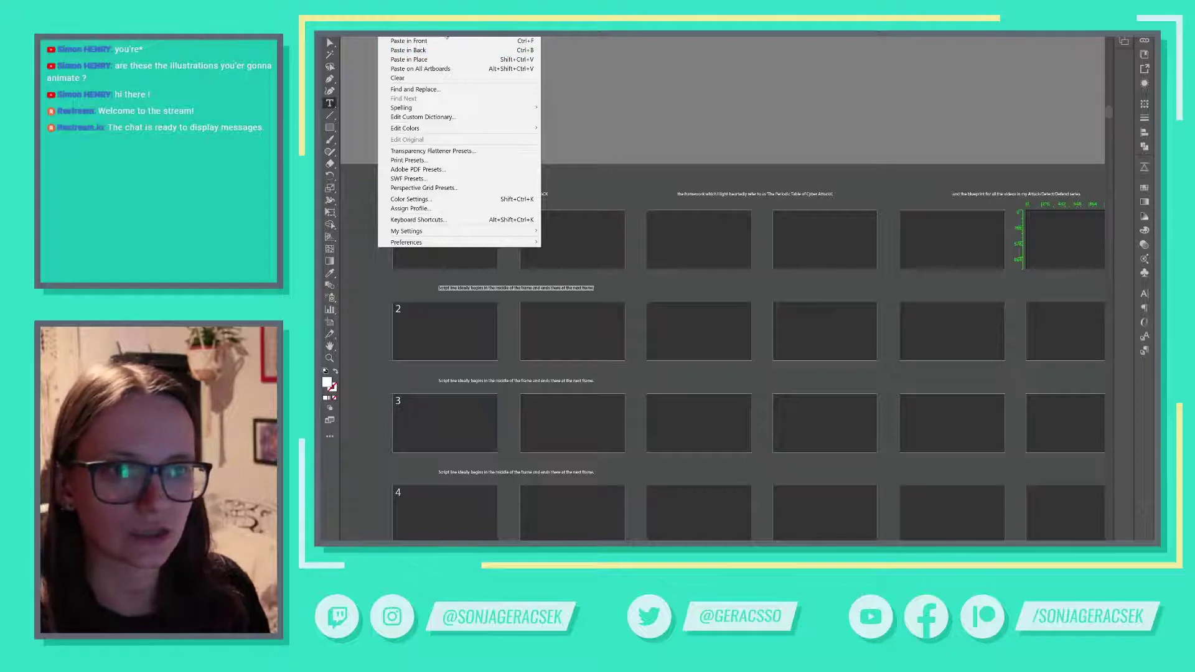
key(Left)
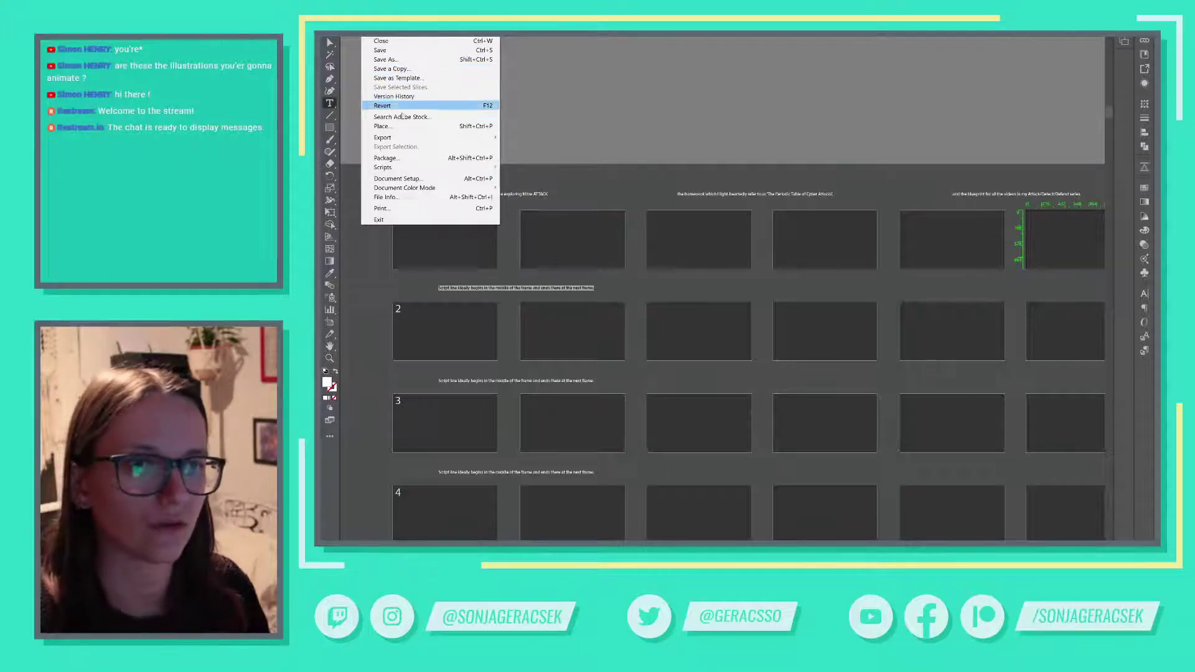
mouse_move(403, 141)
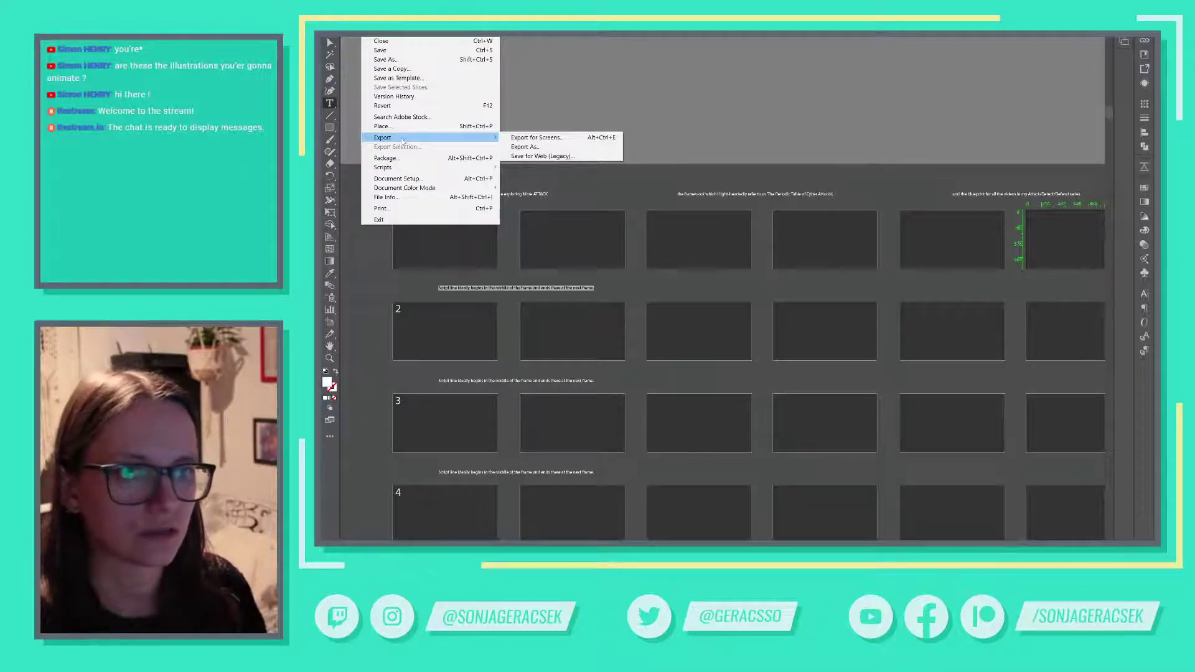
click(384, 59)
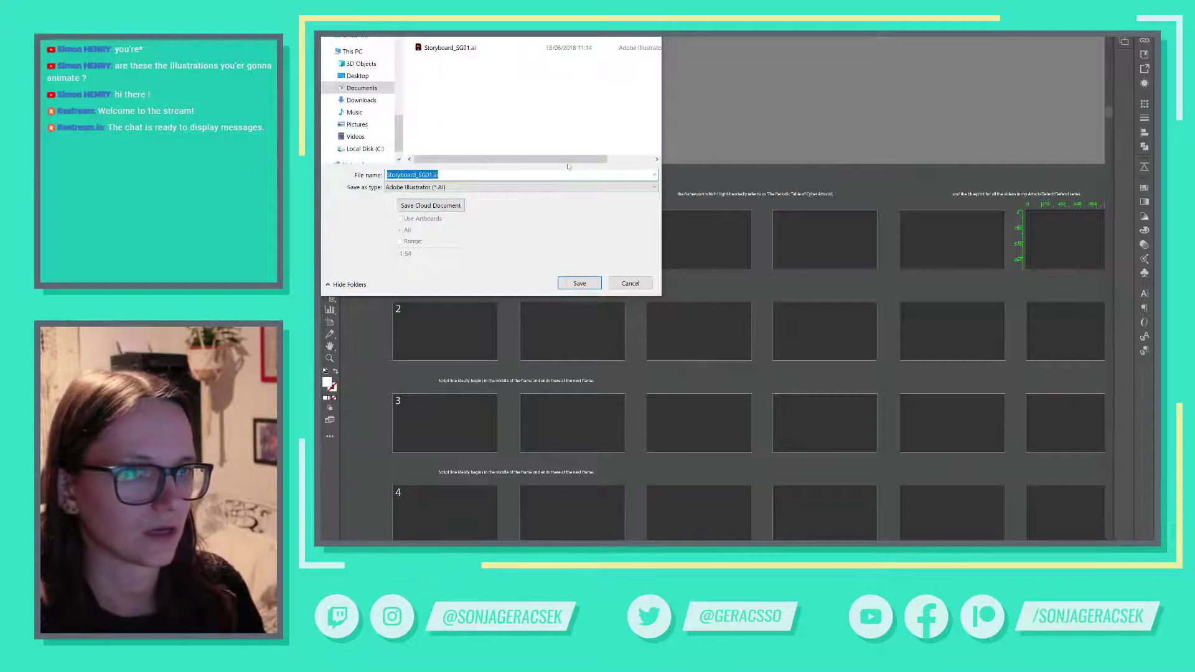
click(476, 188)
click(374, 236)
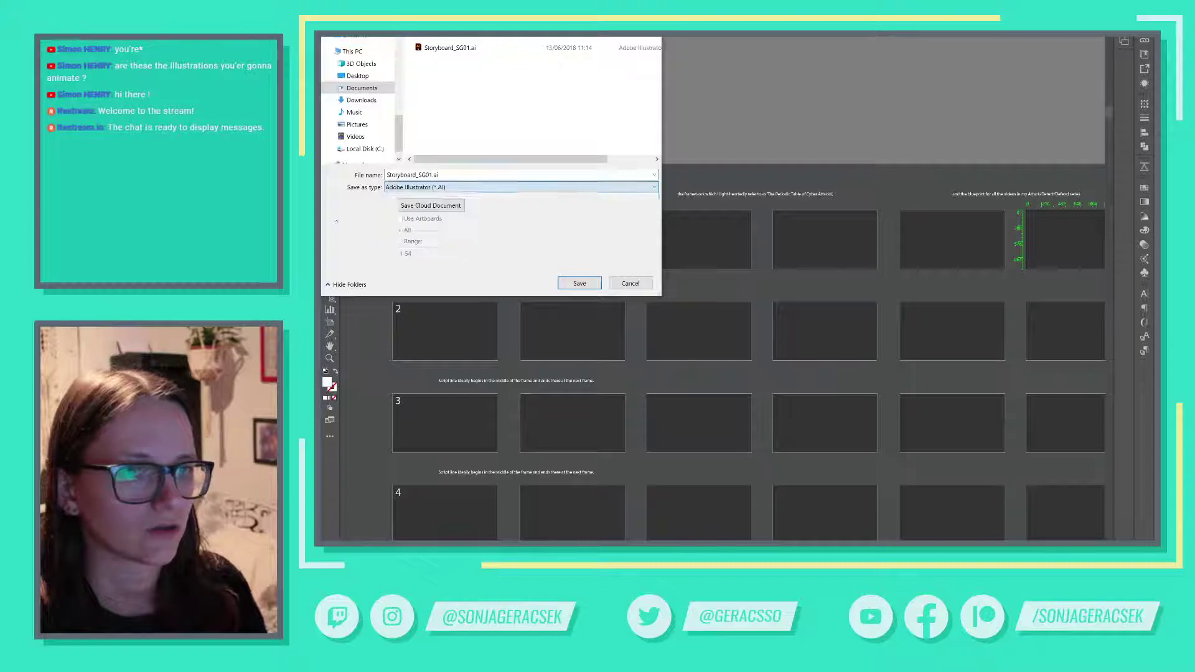
click(629, 283)
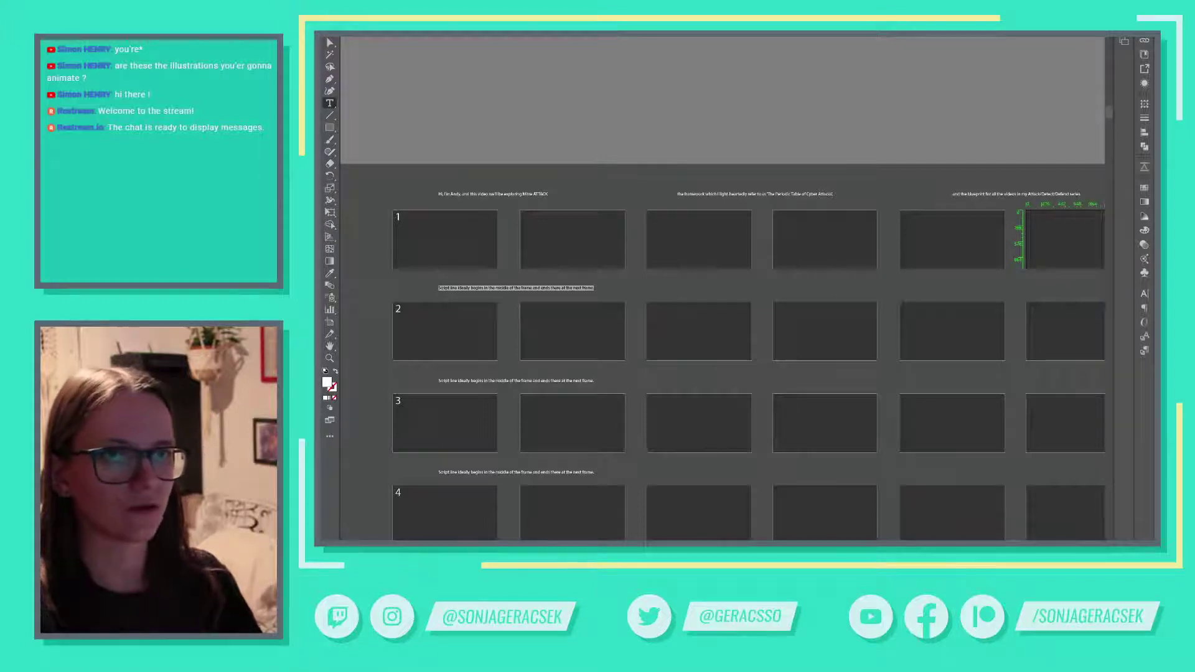
key(alt+f)
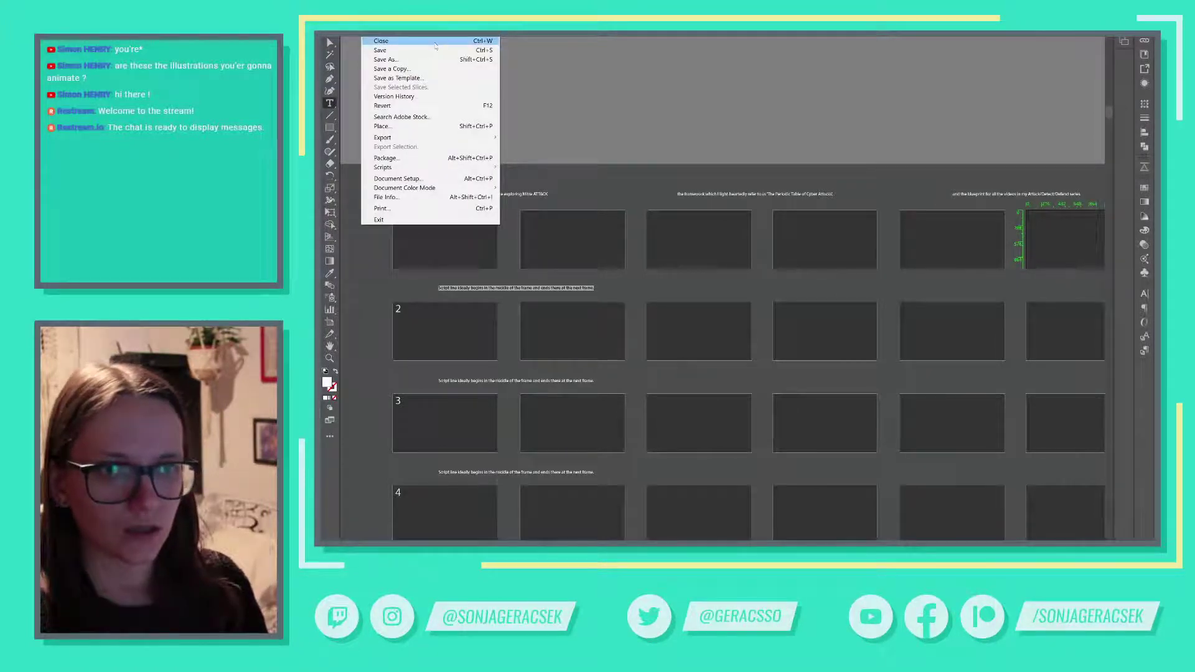
key(Escape)
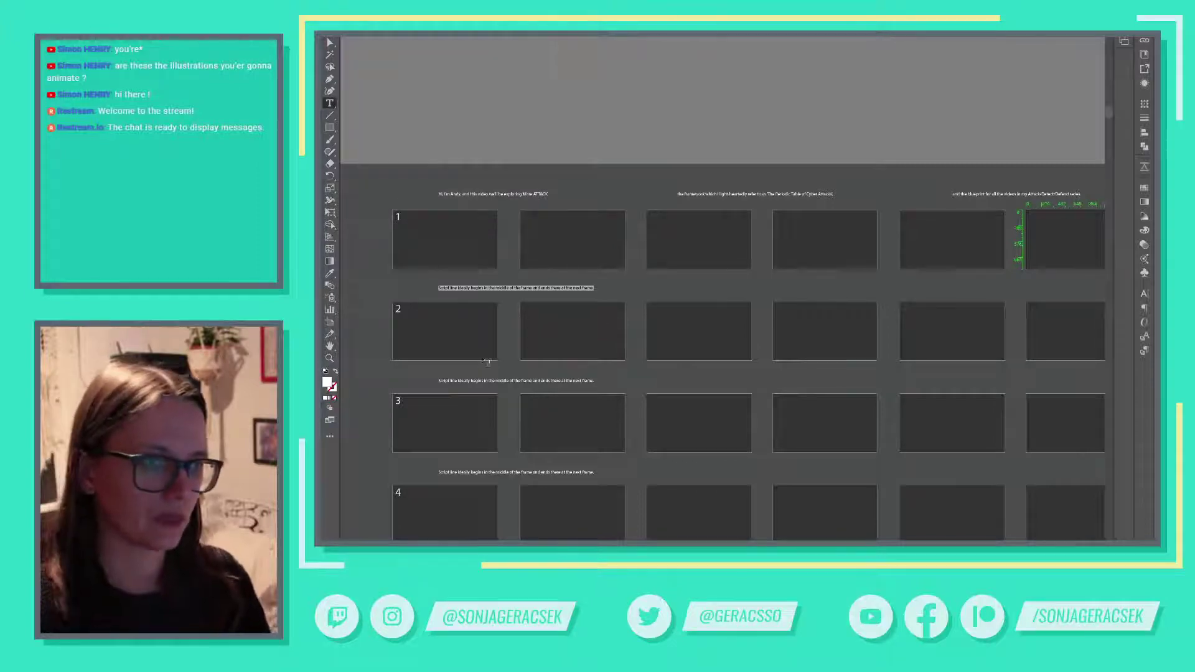
Step: Copy "ATT&CK stands for "Adversarial Tactics, Techniques and Common Knowledge"." from the script and paste it over the placeholder line above row 2
key(alt+Tab)
click(436, 133)
drag(444, 145, 681, 145)
key(ctrl+c)
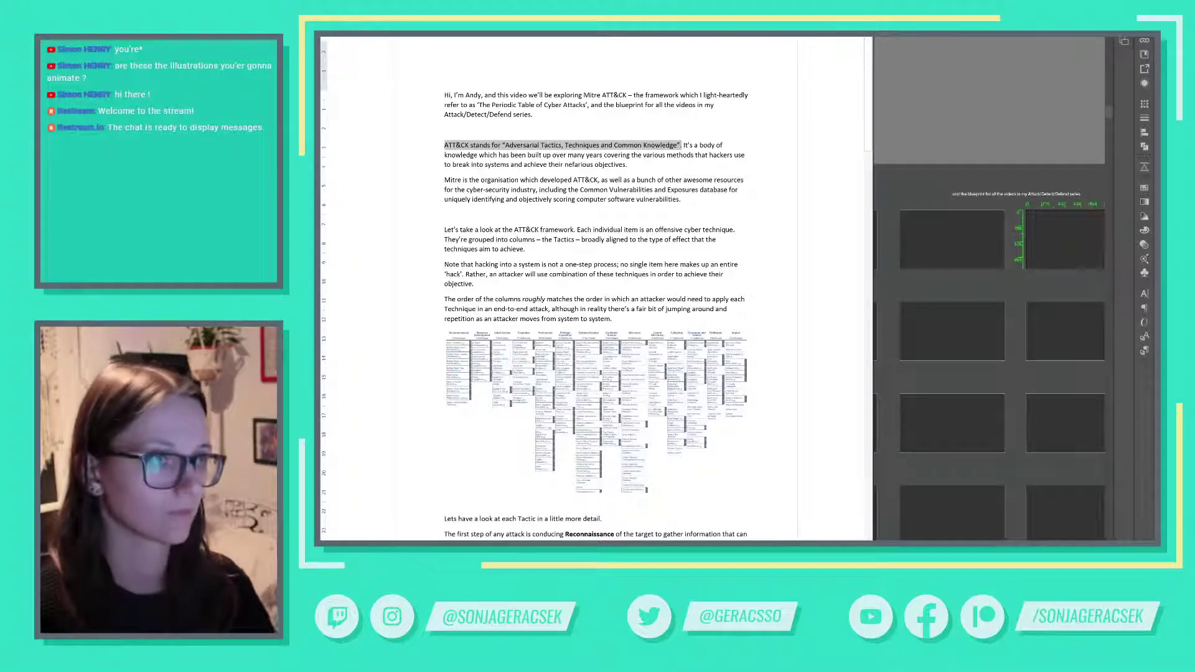
key(alt+Tab)
key(ctrl+v)
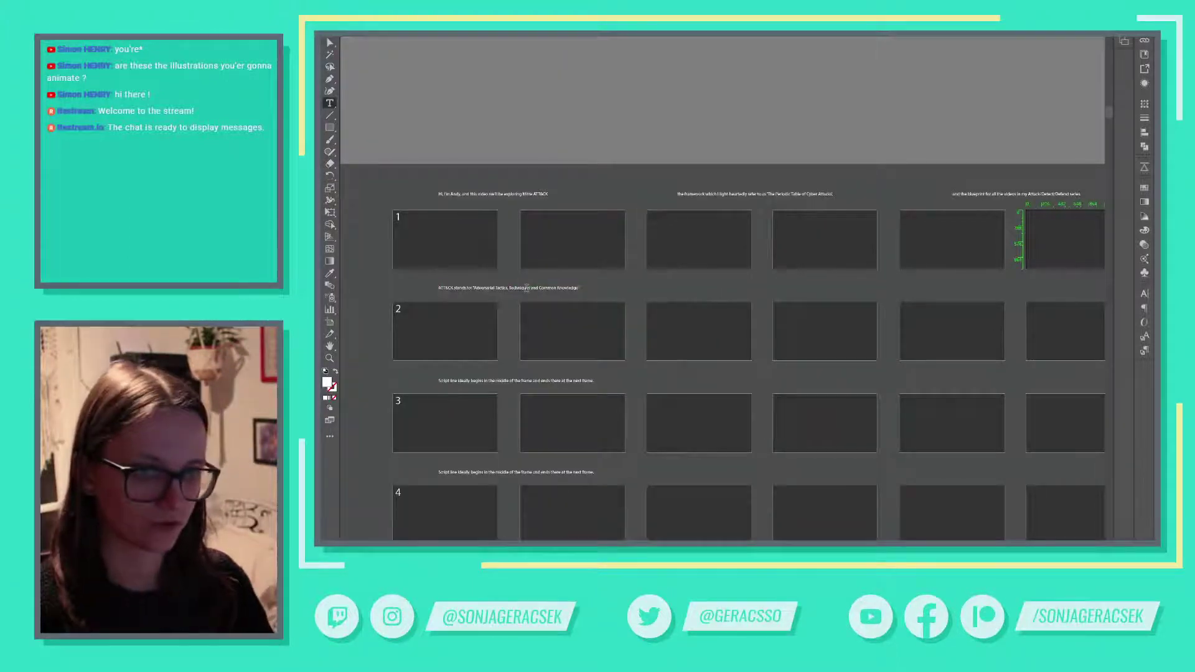
Step: Duplicate the second-row line above the third and fourth frames and replace it with "It's a body of knowledge which has been built up over many years"
click(332, 41)
drag(532, 317, 801, 295)
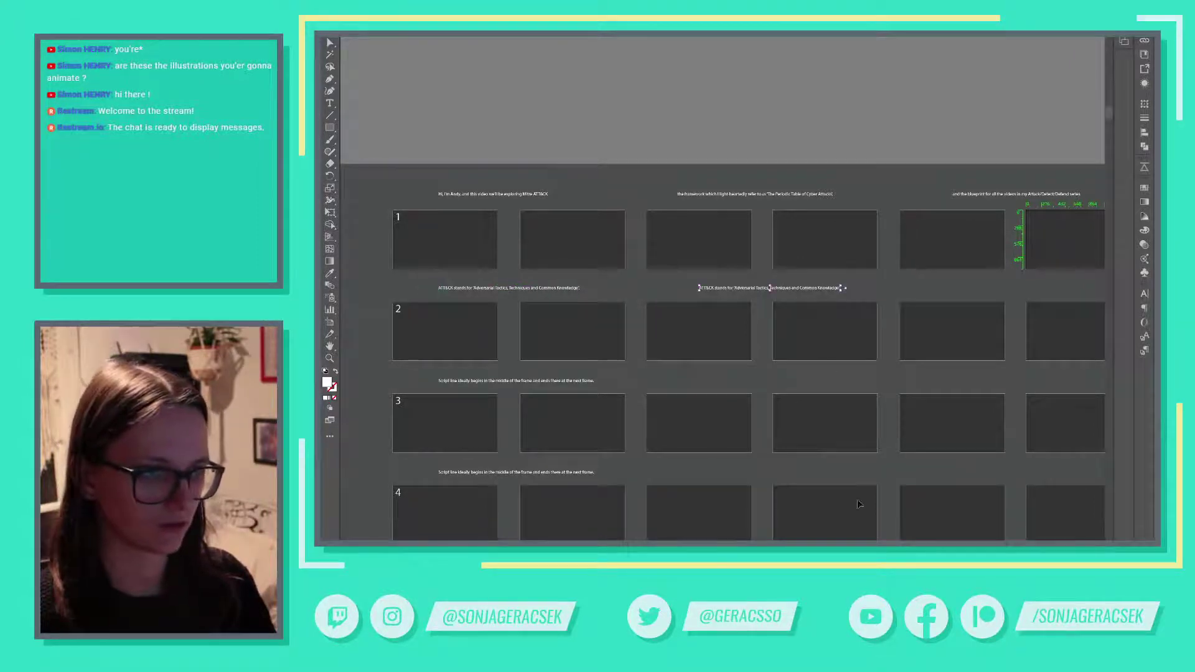
key(alt+Tab)
key(Right)
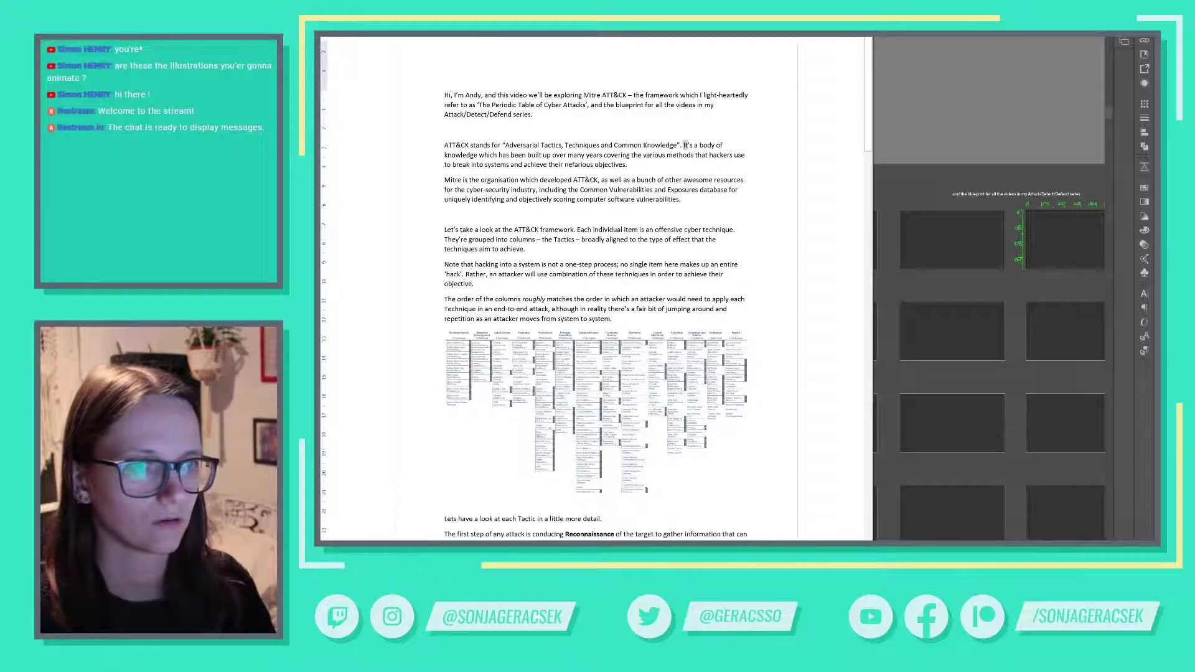
drag(684, 145, 631, 155)
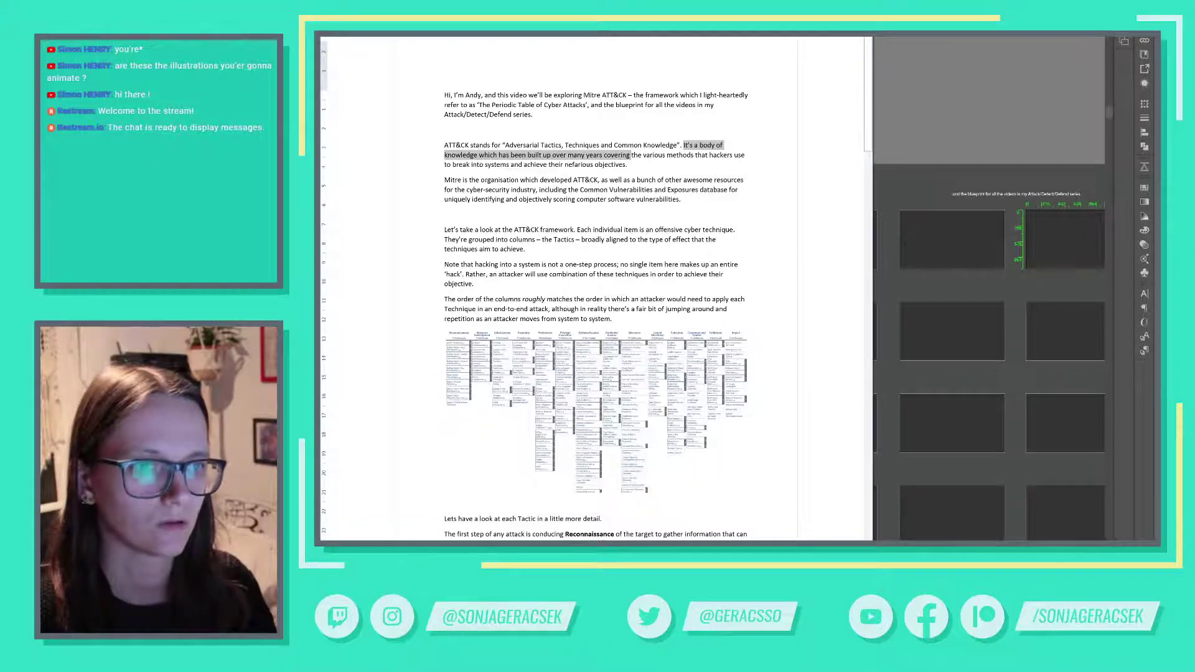
click(617, 161)
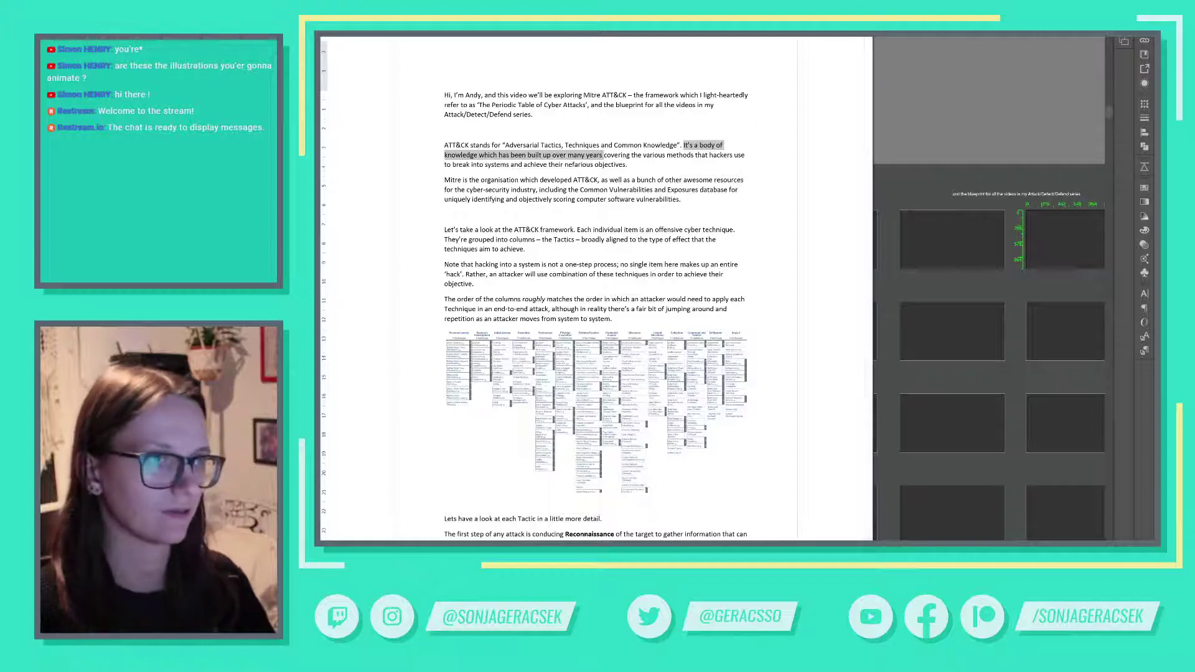
key(alt+Tab)
key(t)
triple_click(763, 289)
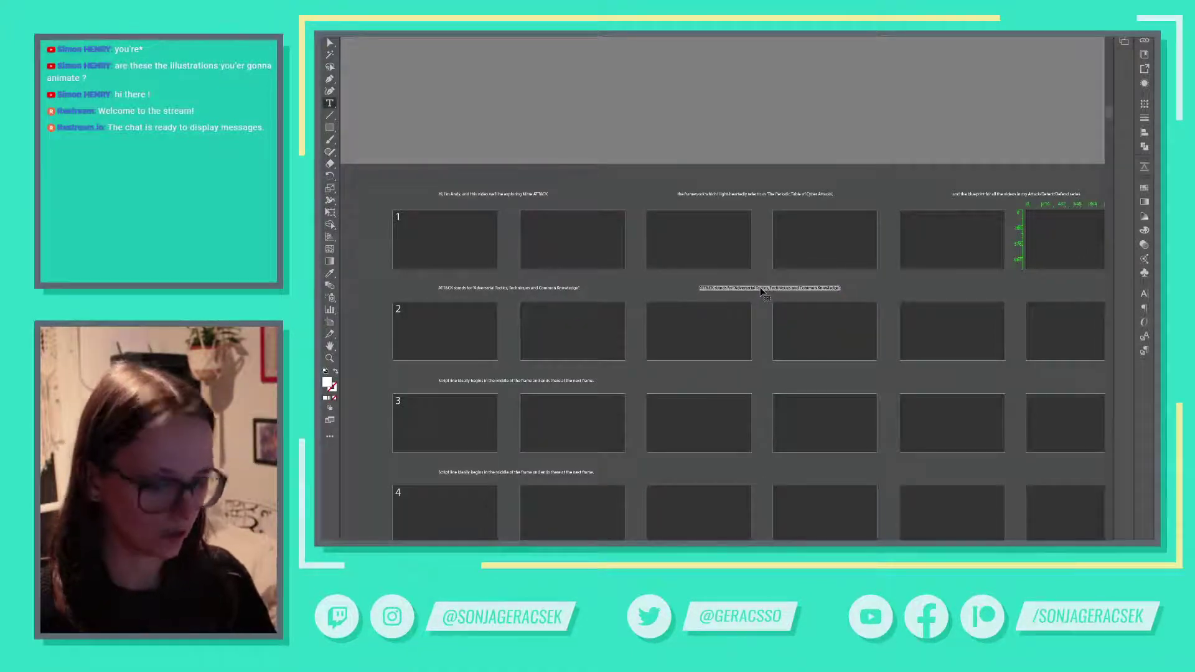
text(It's a body of knowledge which has been built up over many years.)
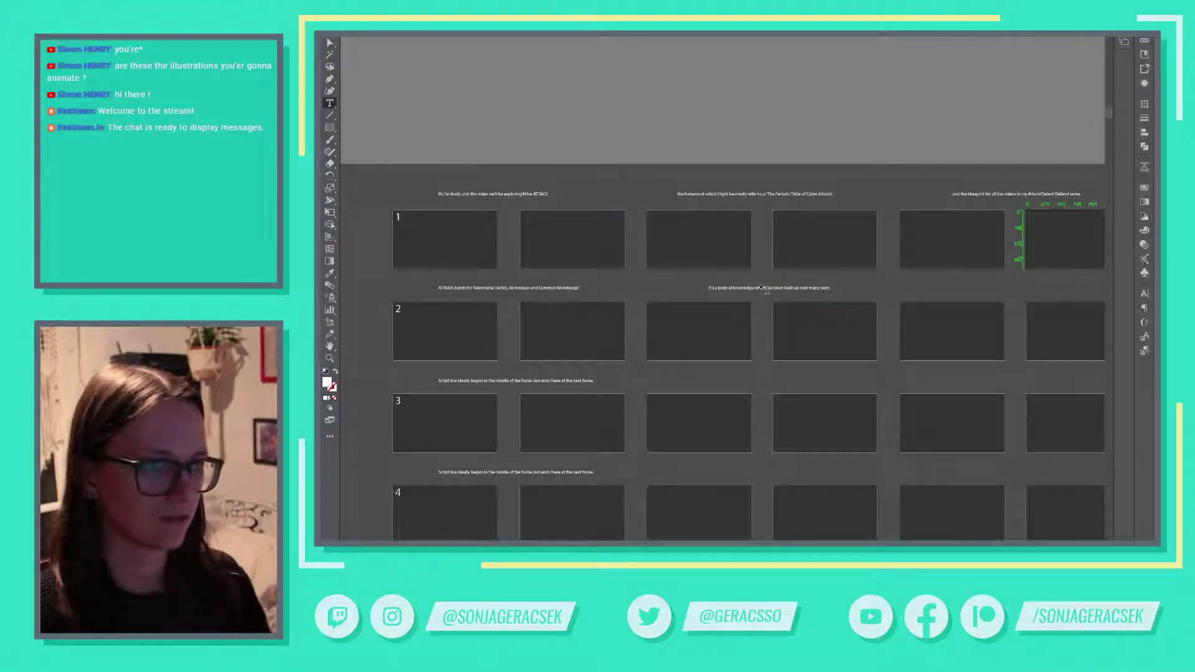
Step: Copy "covering the various methods that hackers use to break into systems and achieve their nefarious objectives." from the script and return to the storyboard
key(alt+Tab)
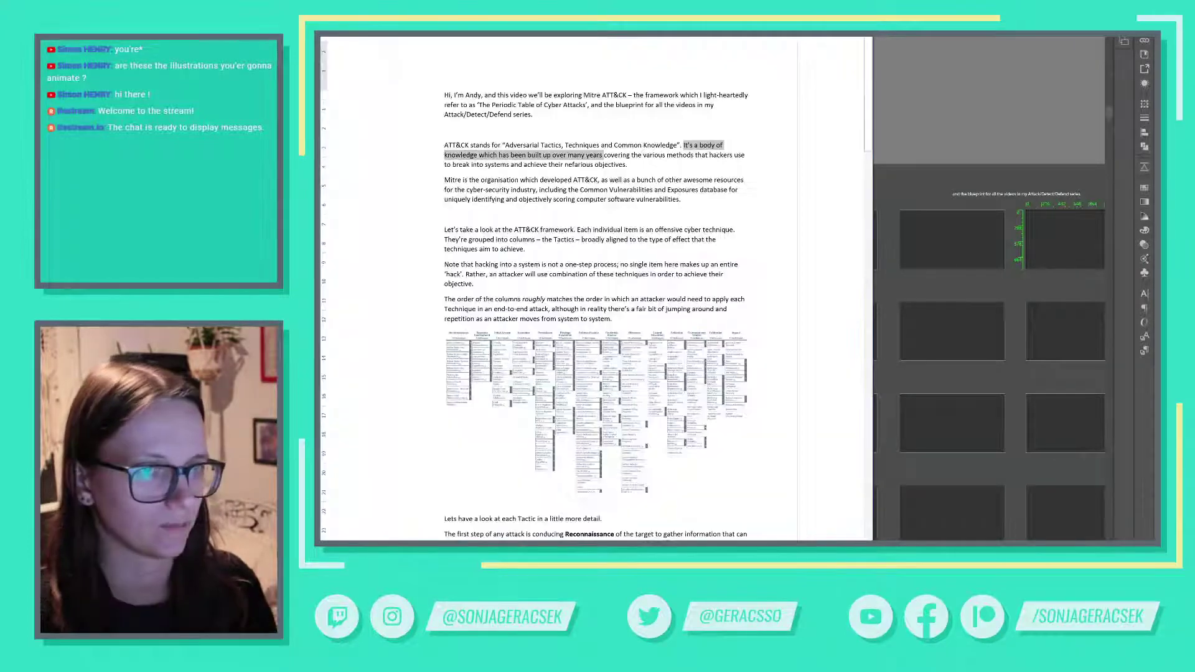
key(Right)
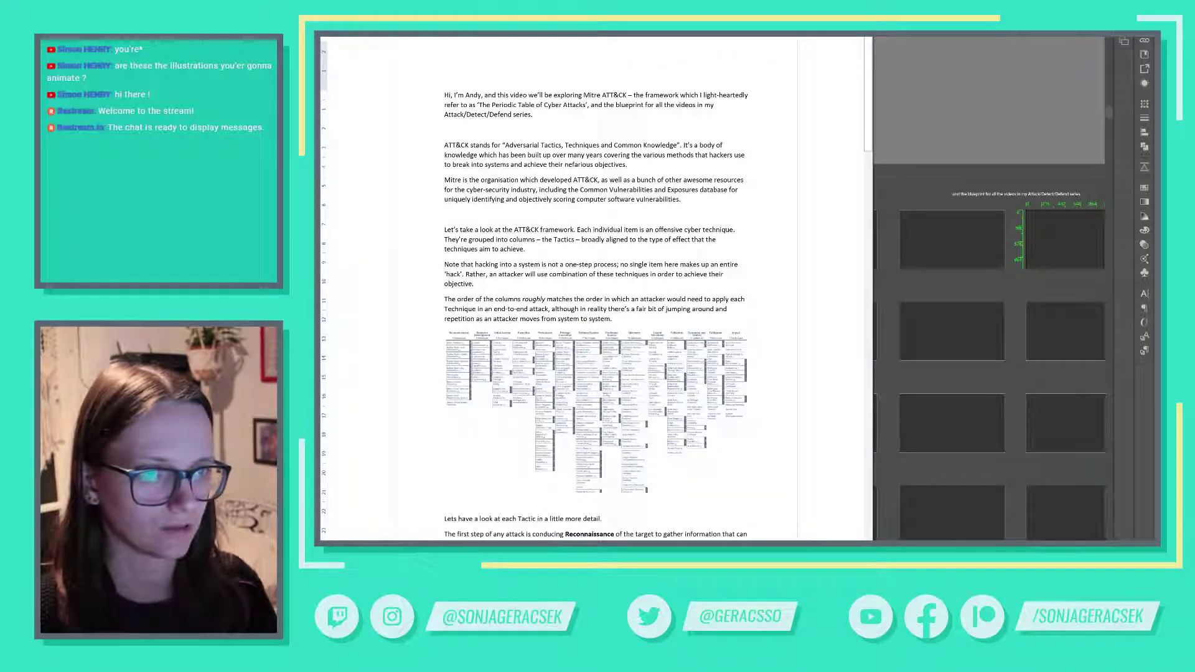
key(shift+Right)
key(shift+Right)
key(shift+Right)
key(shift+Right)
key(shift+Right)
key(shift+Right)
key(shift+Right)
key(shift+Right)
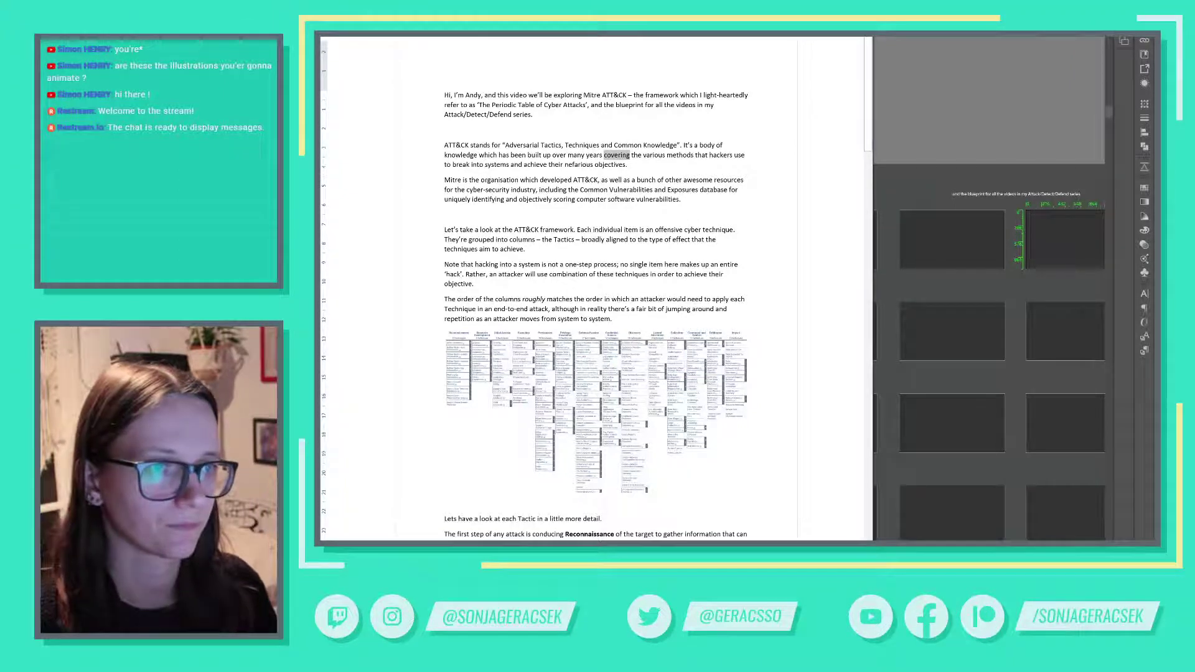
key(shift+Right)
key(shift+Right)
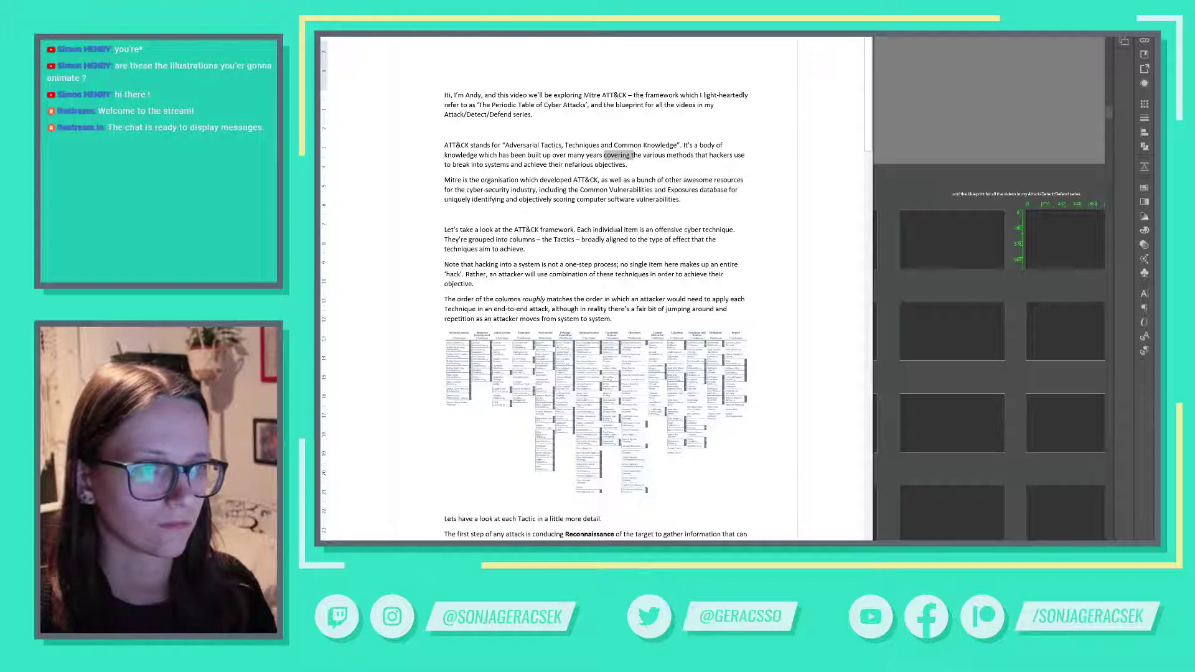
key(ctrl+shift+Down)
key(ctrl+c)
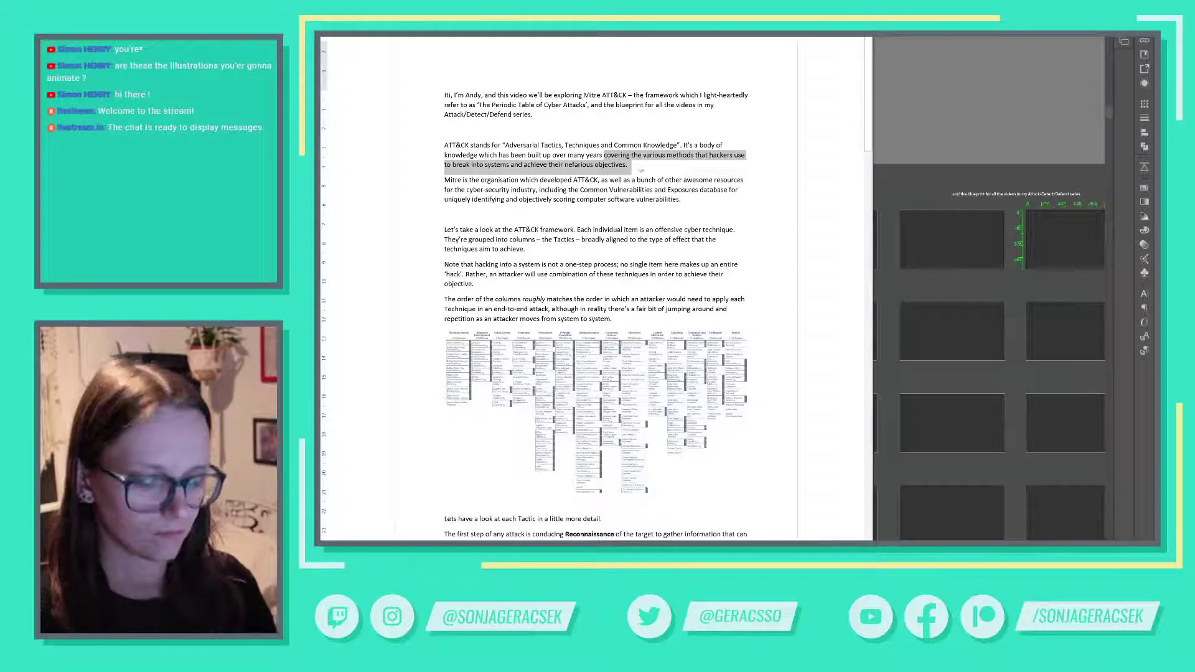
click(1011, 114)
key(Escape)
drag(782, 290, 722, 290)
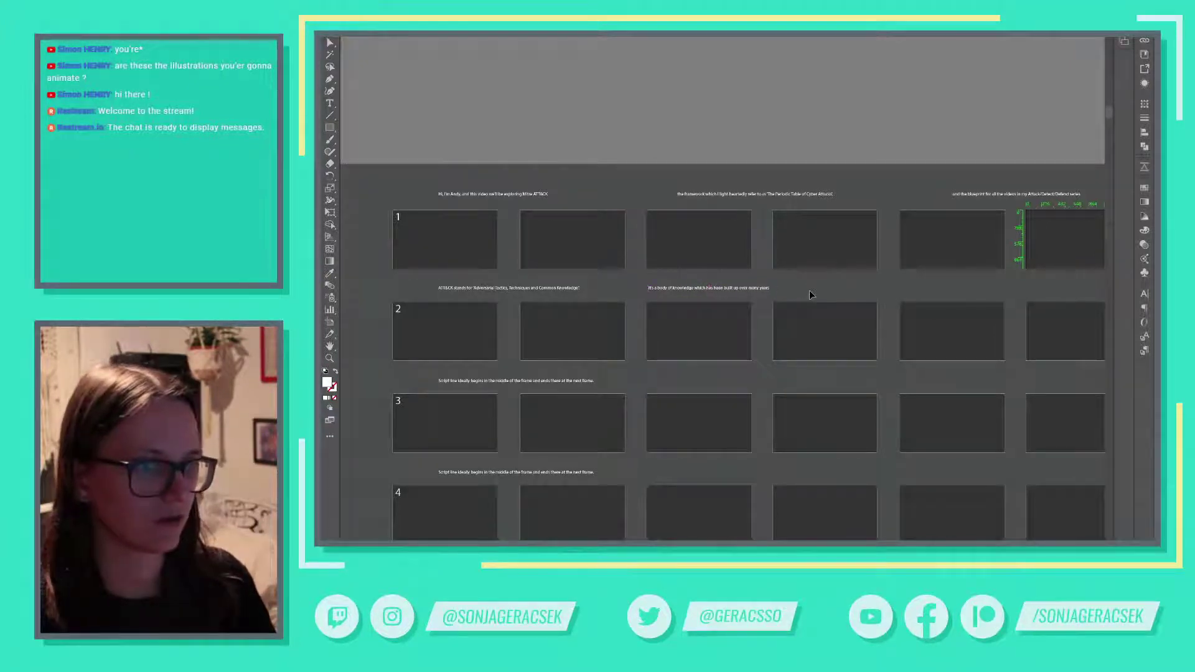
drag(733, 285, 855, 293)
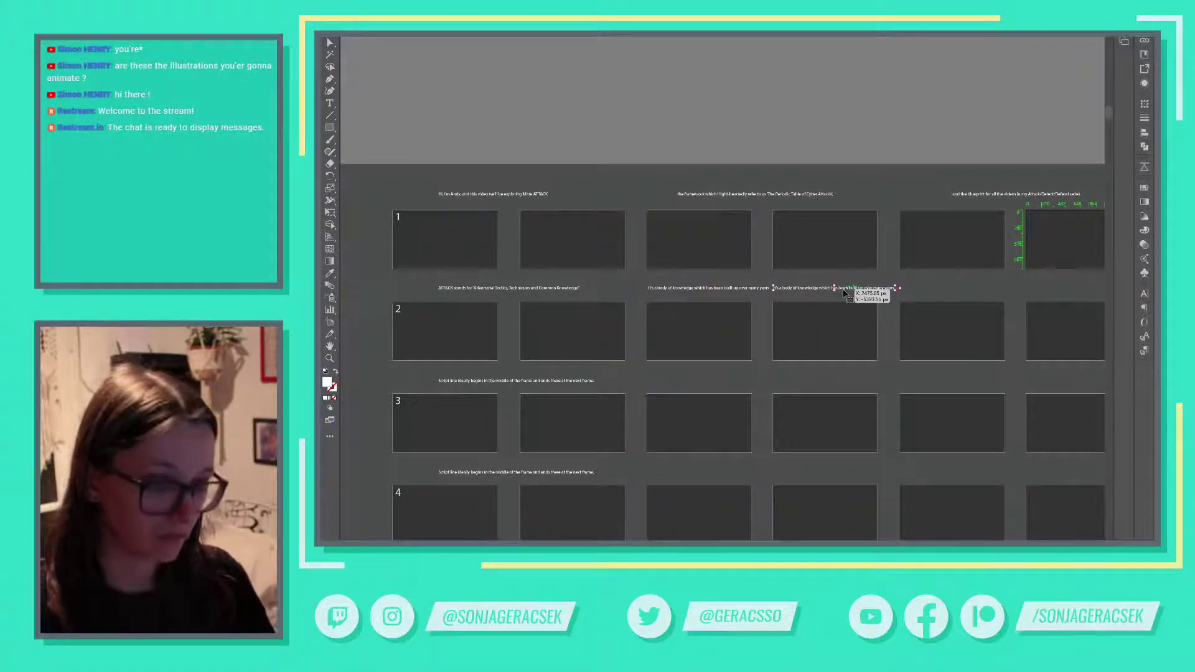
double_click(847, 289)
key(ctrl+a)
key(ctrl+v)
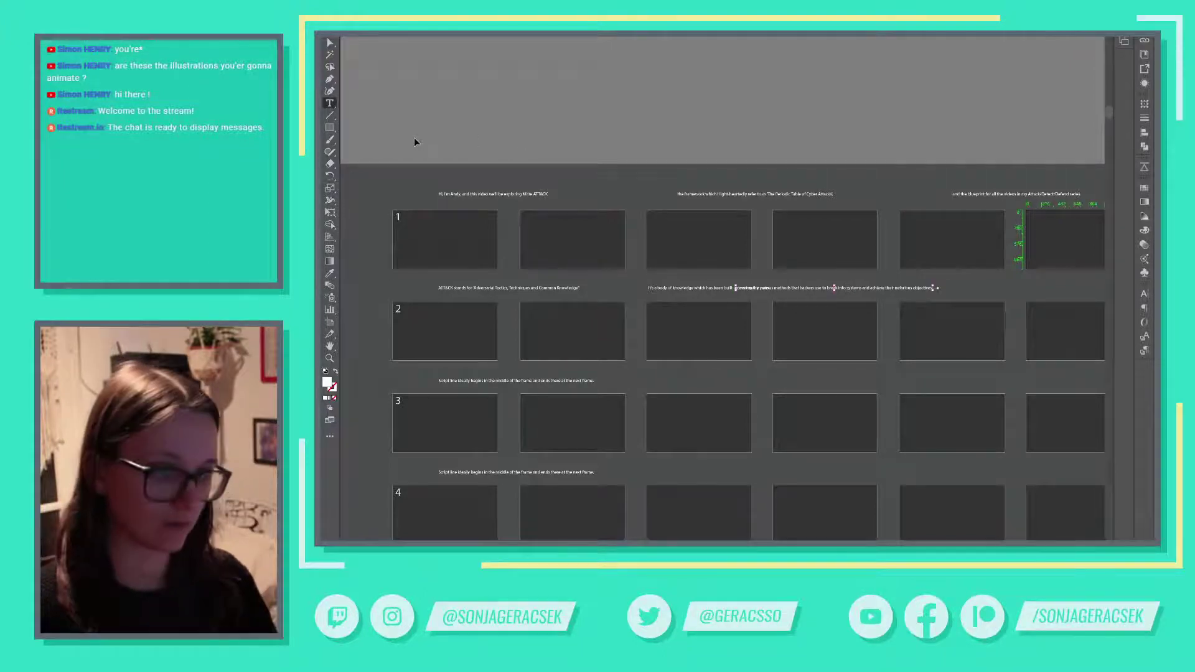
key(ctrl+z)
key(ctrl+z)
key(ctrl+z)
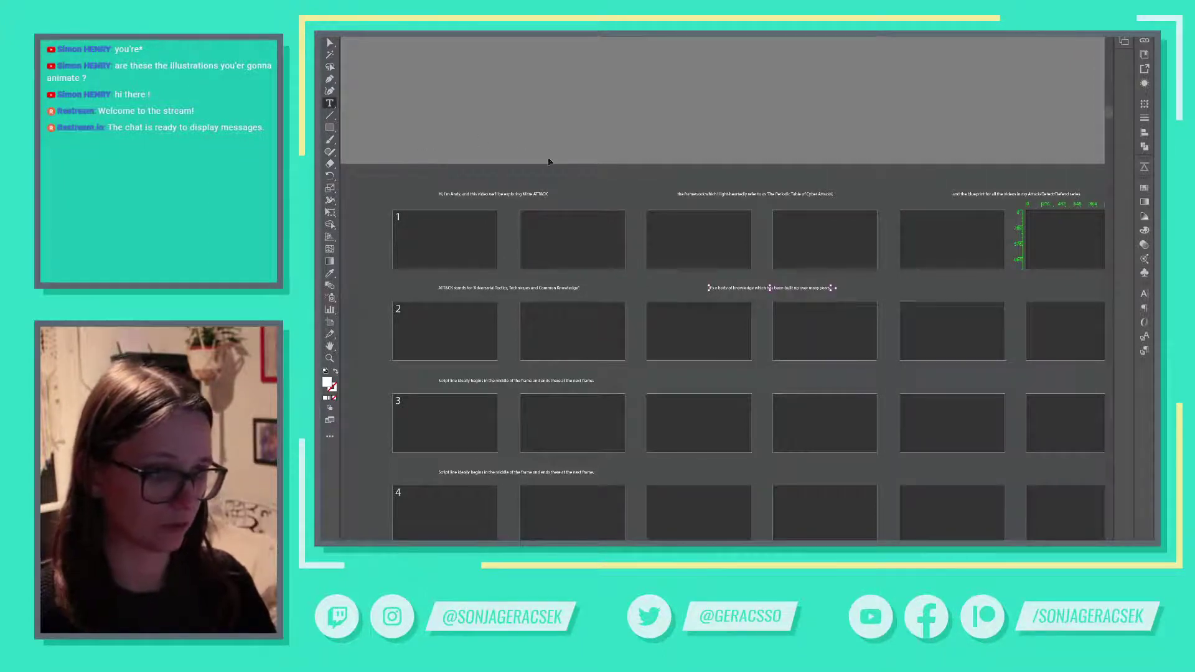
key(Escape)
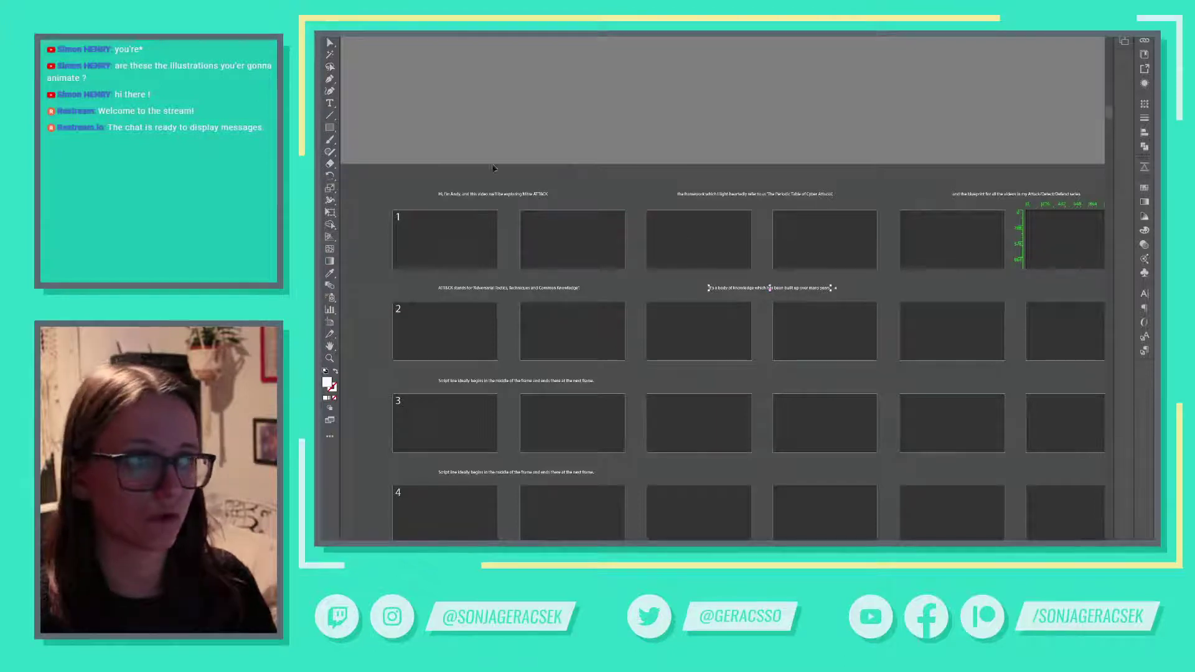
Step: Duplicate the "body of knowledge" line above the fifth and sixth frames of row 2 and paste the copied script text over it
drag(748, 297, 996, 301)
triple_click(1005, 289)
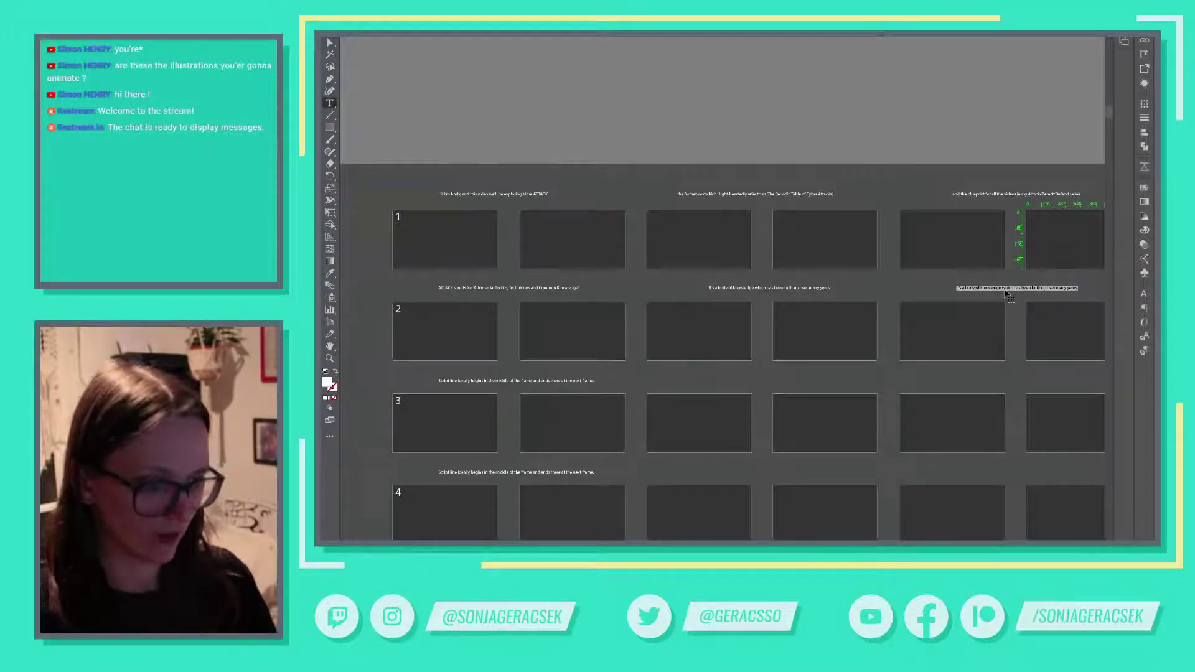
key(ctrl+v)
key(Escape)
drag(838, 356, 960, 256)
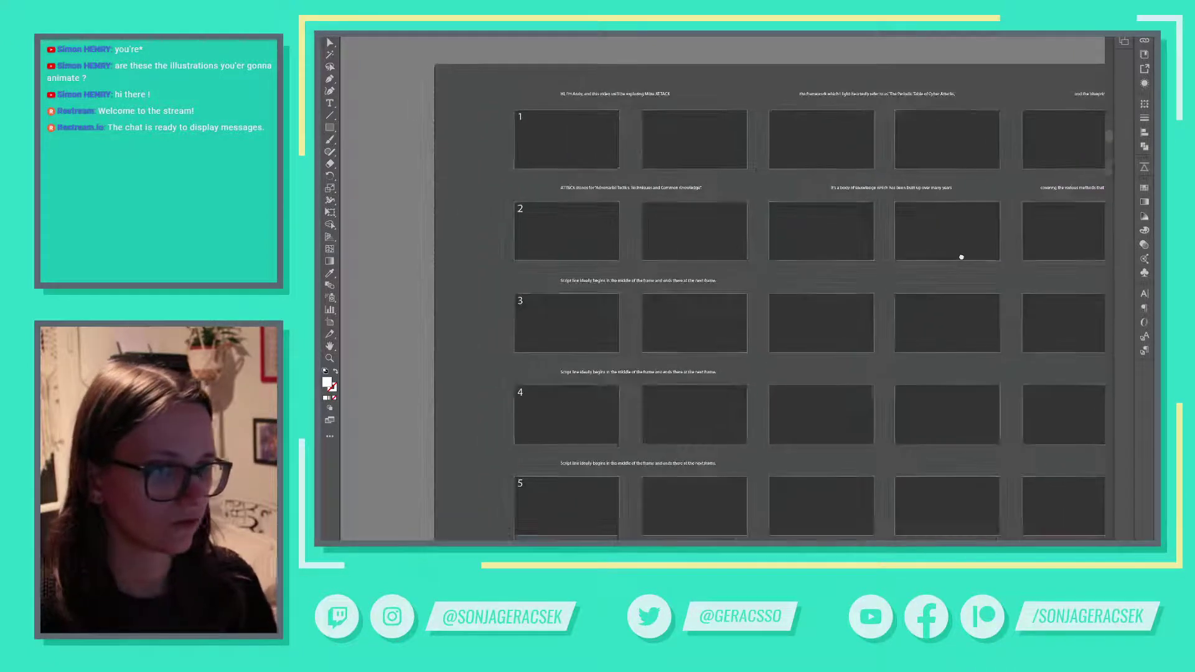
key(alt+Tab)
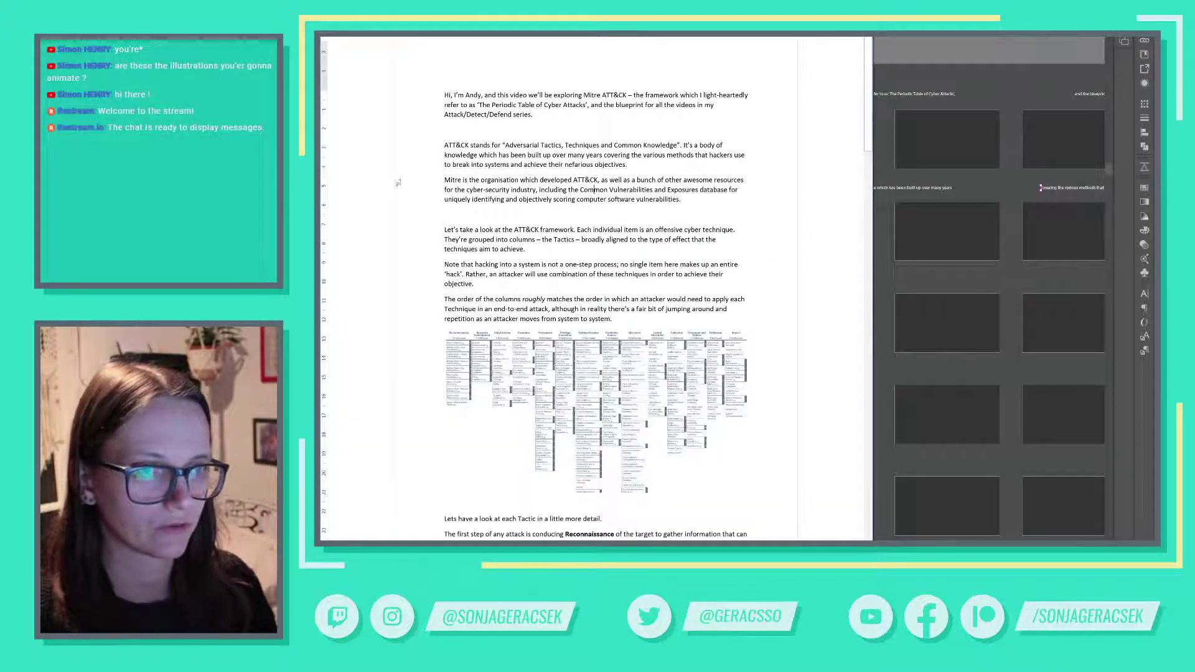
key(alt+Tab)
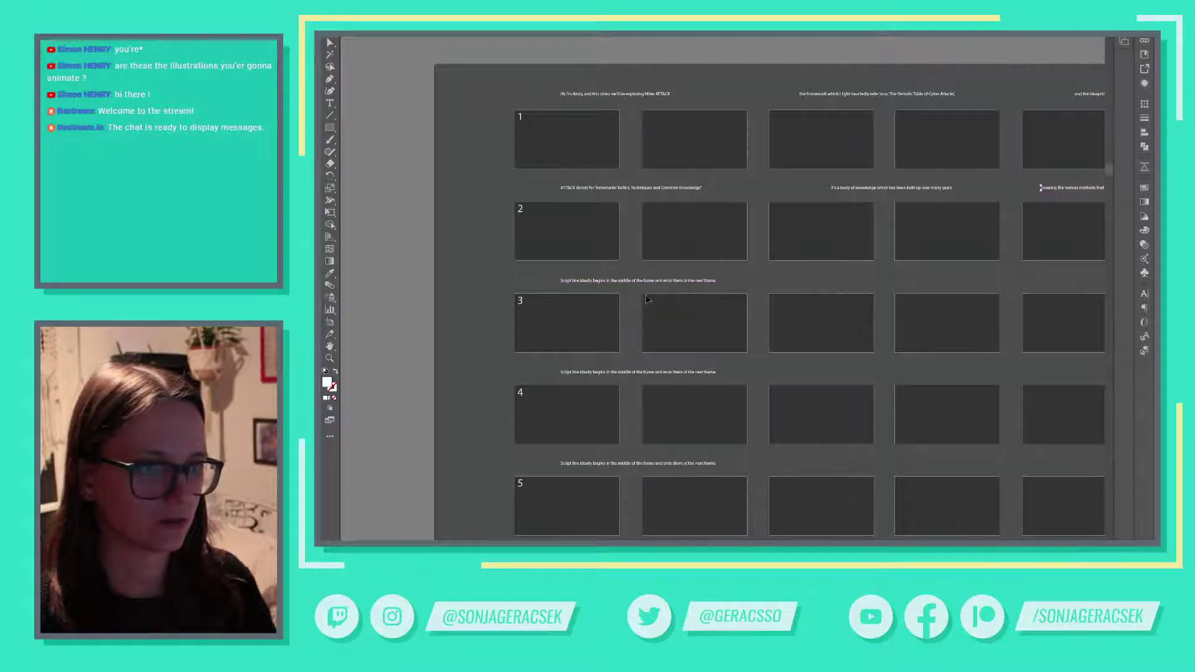
Step: Duplicate all the placeholder script lines from row 3 downward so the copies sit above the third and fourth frames
scroll(647, 377, down, 2)
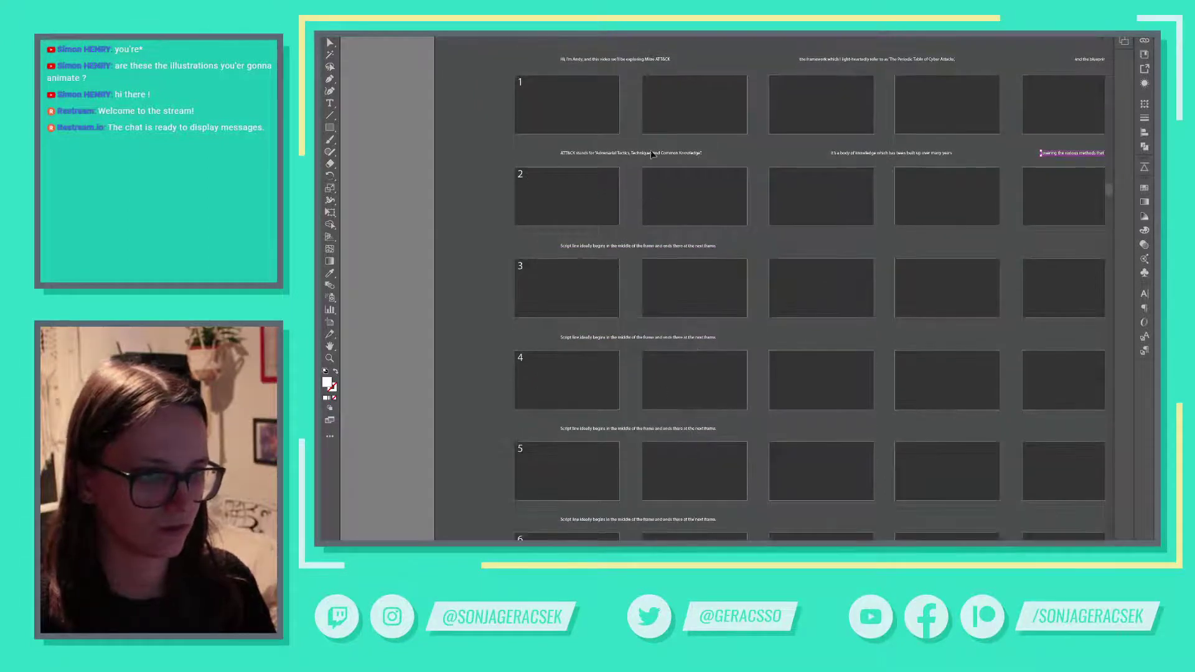
click(659, 245)
shift+click(666, 337)
shift+click(658, 428)
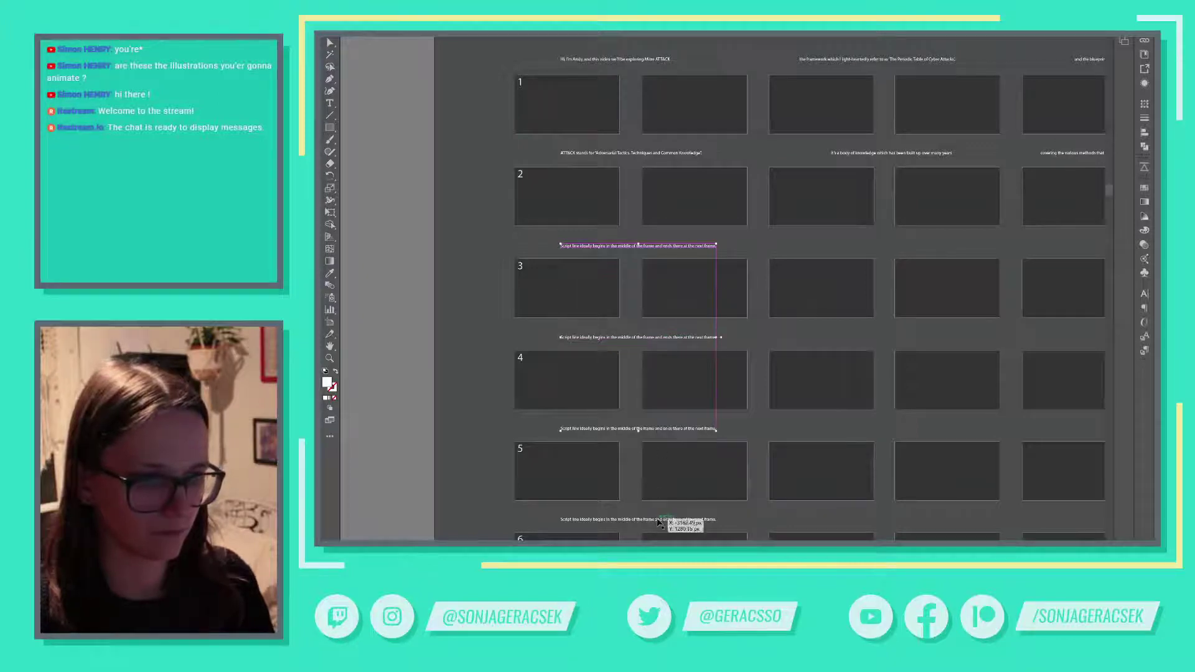
shift+click(659, 520)
scroll(810, 524, down, 1)
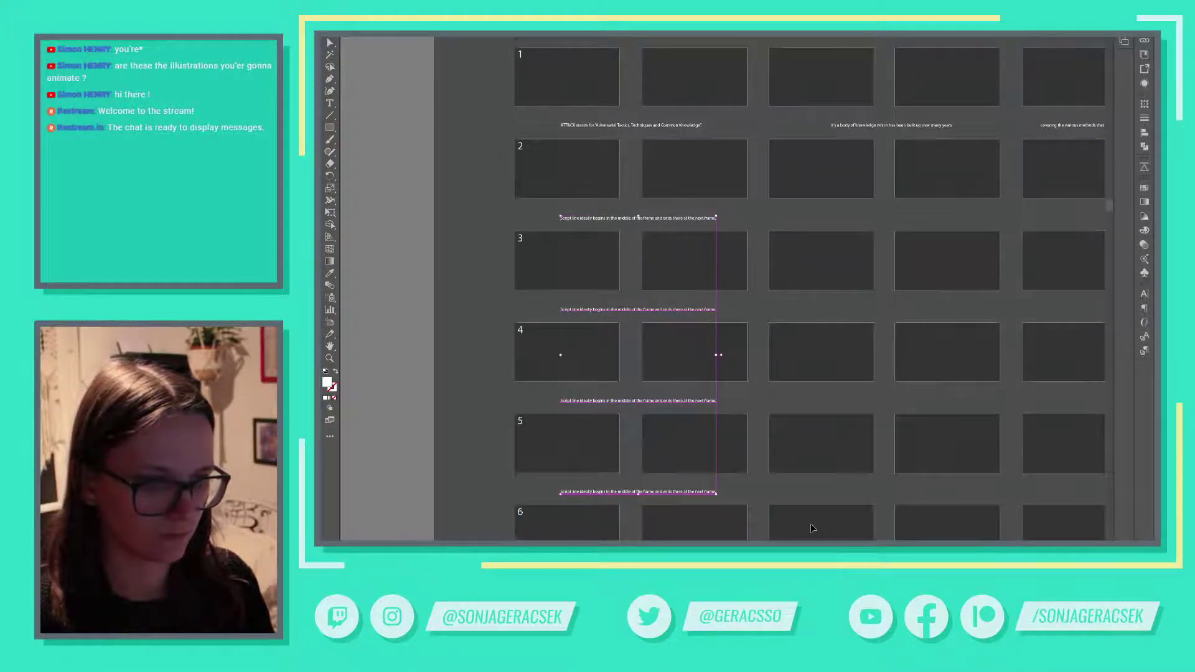
scroll(811, 528, down, 1)
scroll(778, 471, down, 3)
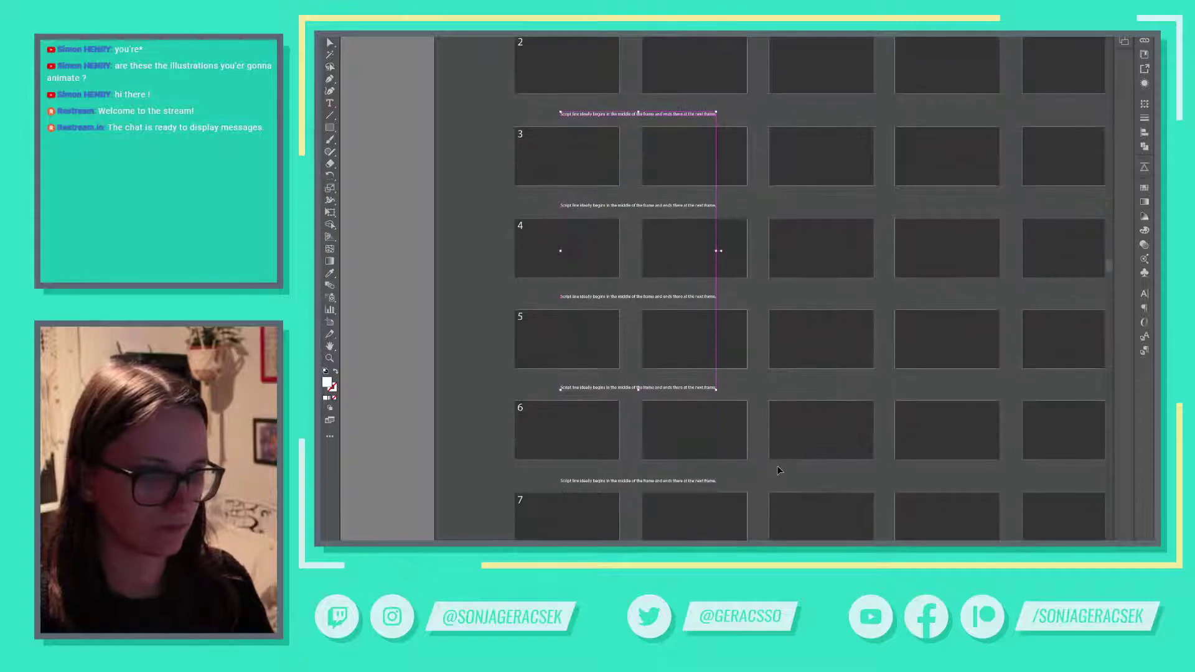
scroll(778, 471, down, 1)
shift+click(690, 452)
scroll(810, 472, down, 2)
scroll(809, 468, down, 6)
shift+click(704, 421)
scroll(802, 133, up, 7)
scroll(801, 133, up, 8)
drag(711, 280, 944, 278)
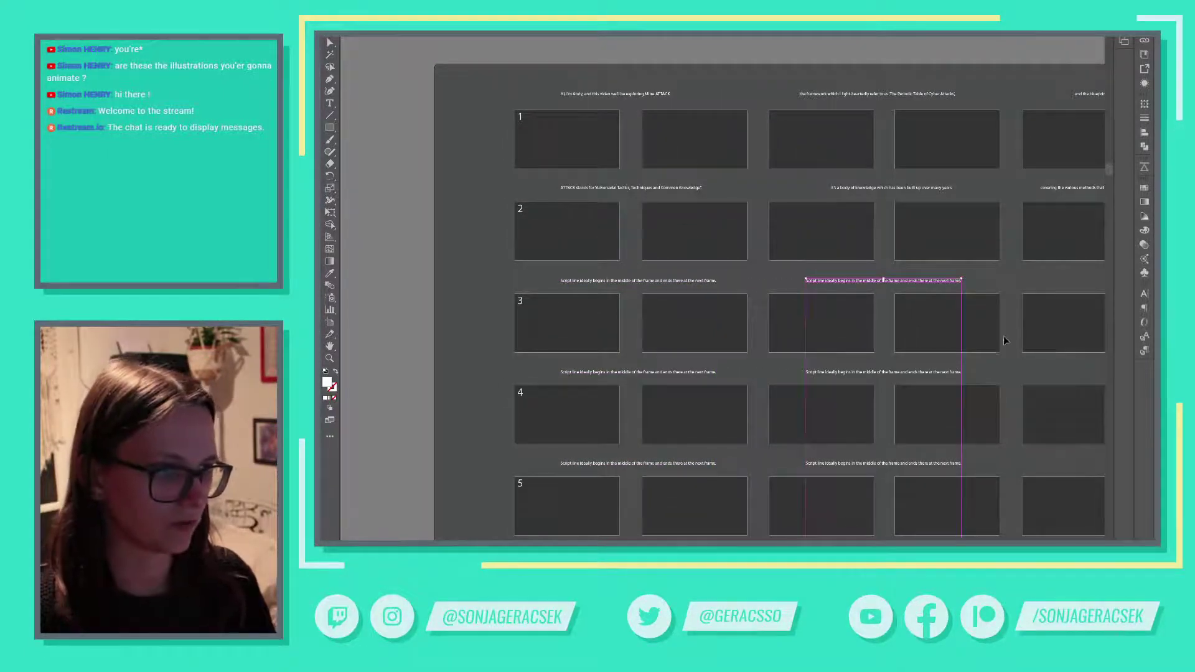
Step: Duplicate the column of placeholder lines again so the copies sit above the fifth and sixth frames
scroll(747, 320, right, 5)
scroll(747, 320, down, 1)
scroll(747, 320, left, 1)
drag(629, 247, 908, 249)
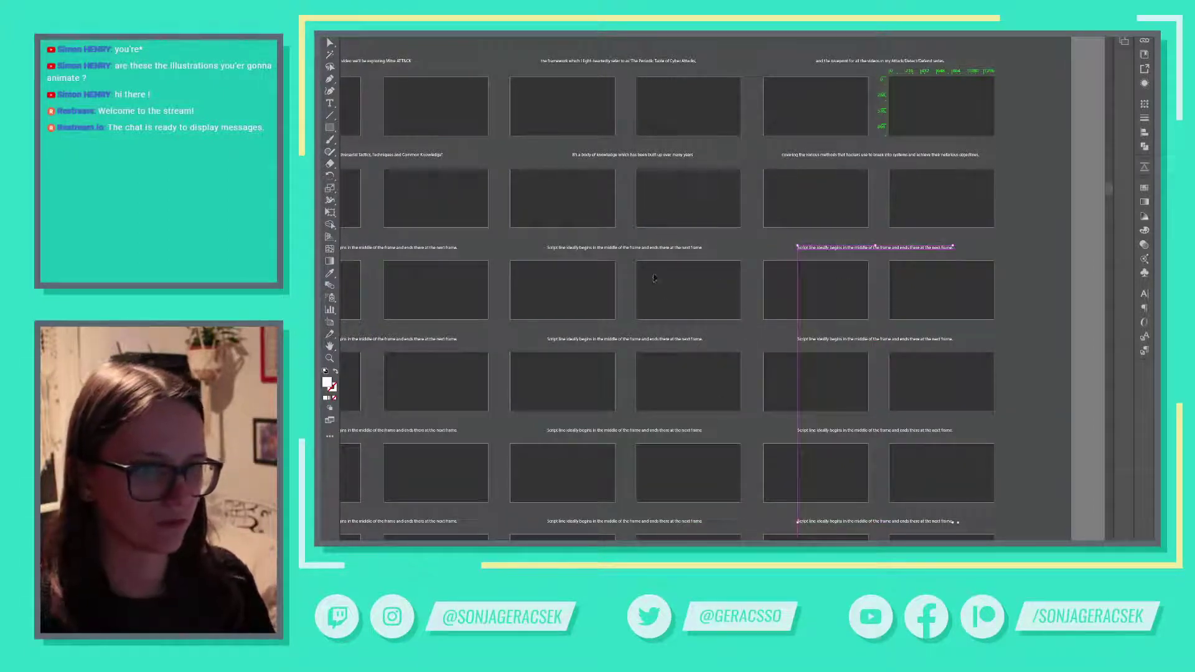
Step: Nudge the column of placeholder lines above the third and fourth frames slightly to the left
scroll(908, 249, down, 1)
scroll(725, 285, down, 2)
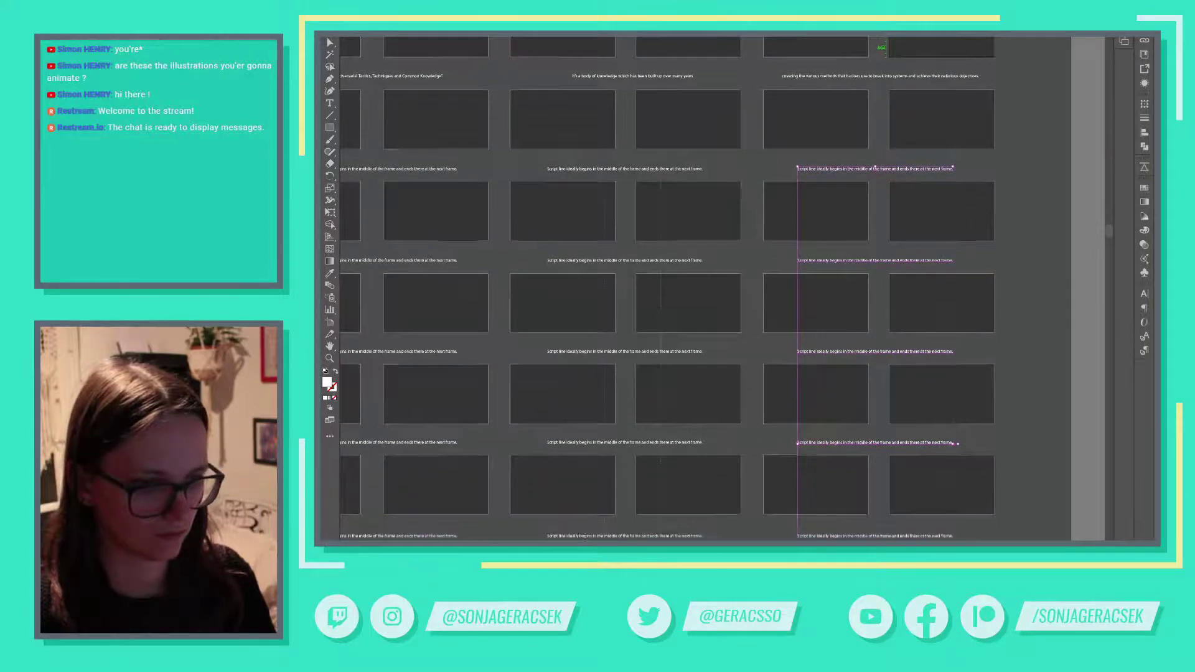
scroll(725, 286, down, 2)
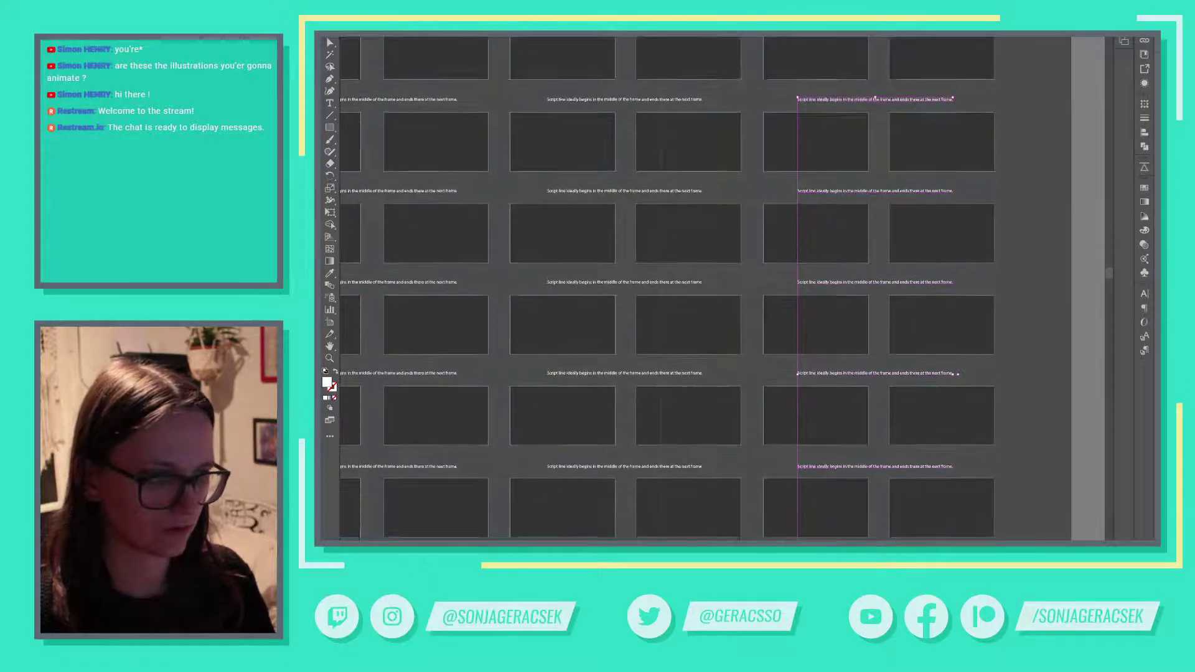
click(547, 66)
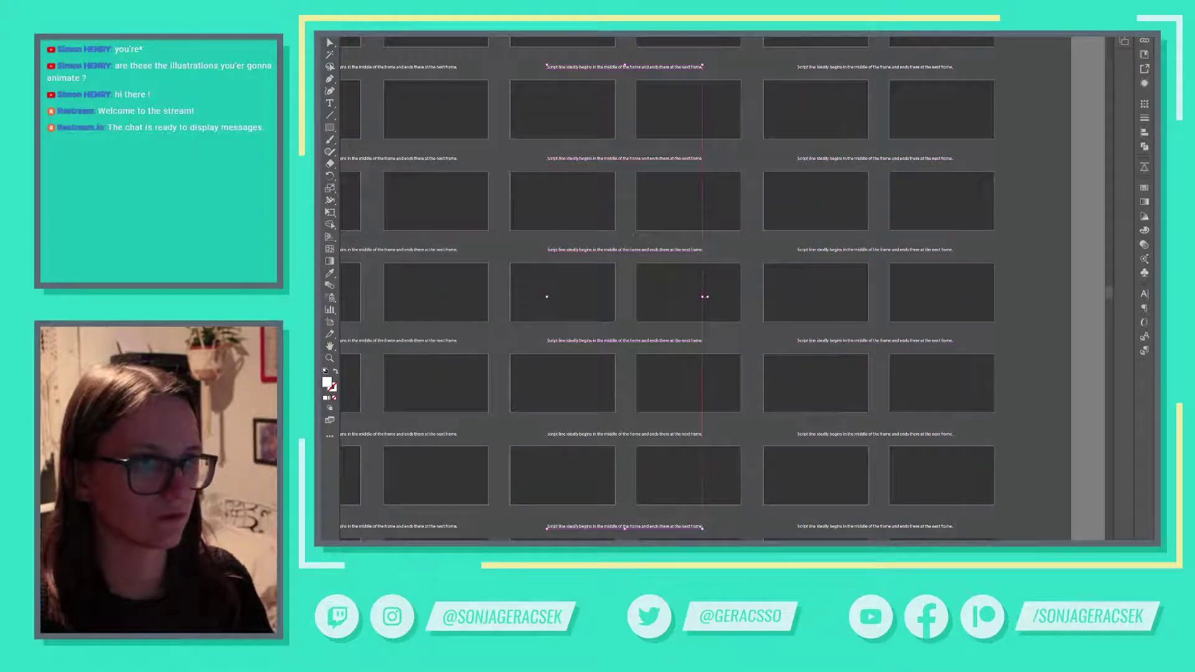
scroll(649, 347, down, 1)
Step: Try to move the last row's middle placeholder line freehand under the lines above it, and undo the move
drag(609, 392, 681, 391)
scroll(676, 405, down, 1)
scroll(677, 404, down, 2)
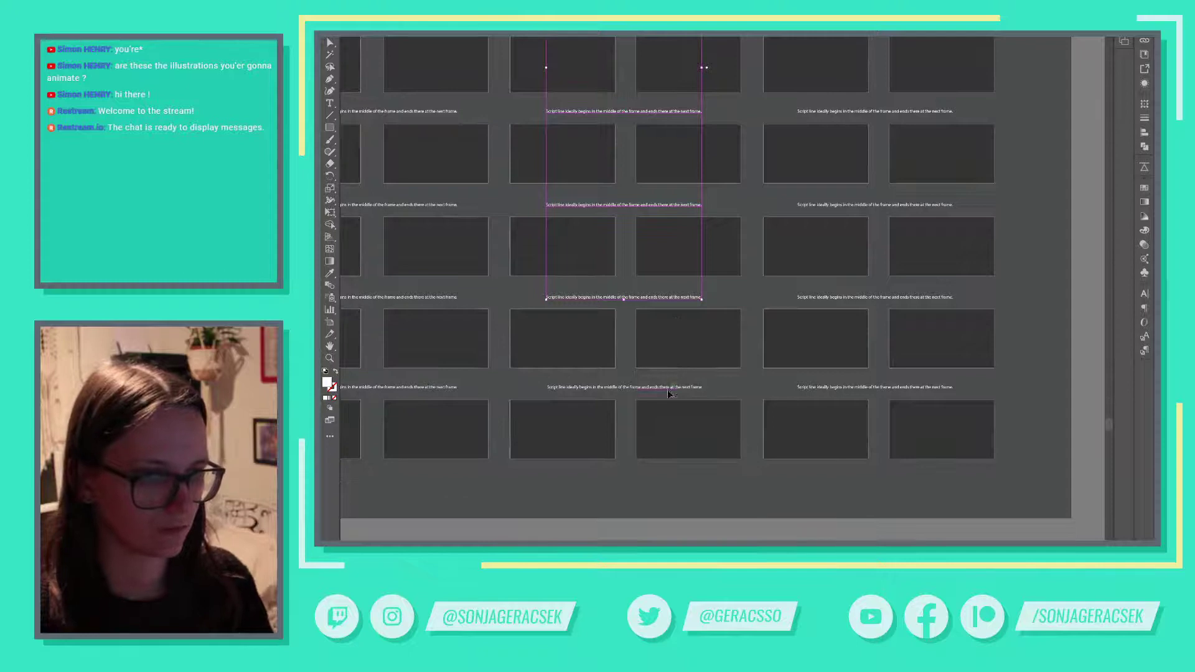
key(ctrl+z)
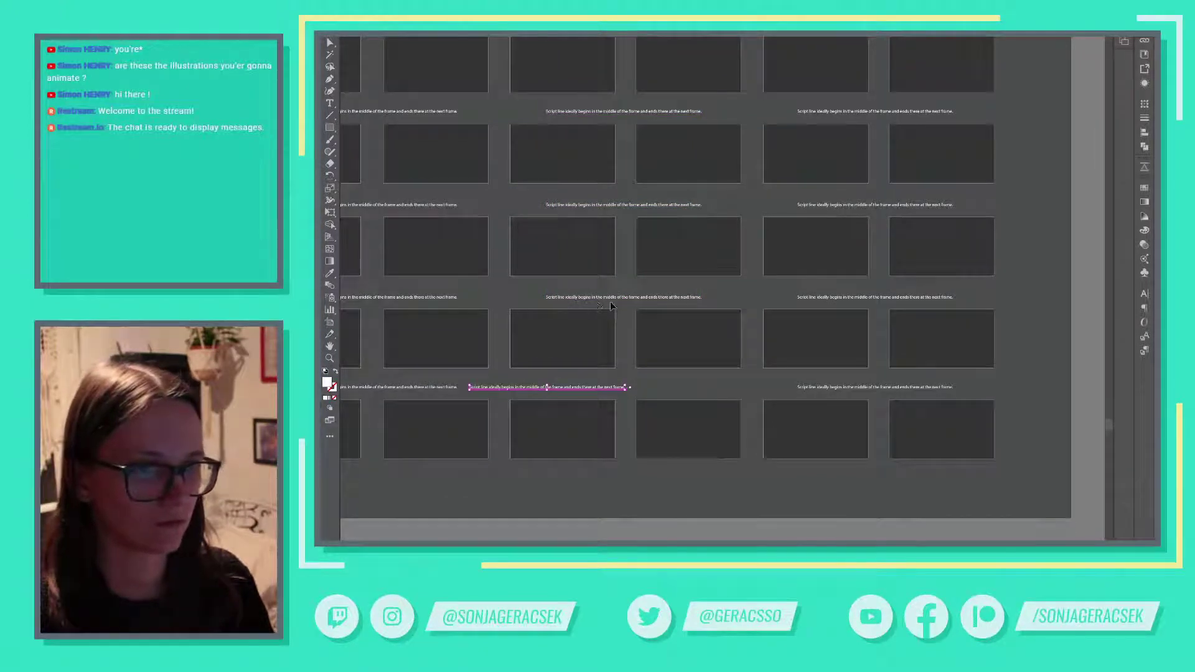
Step: Align the last row's middle placeholder line with the placeholder line directly above it by their horizontal centres
click(640, 303)
key(t)
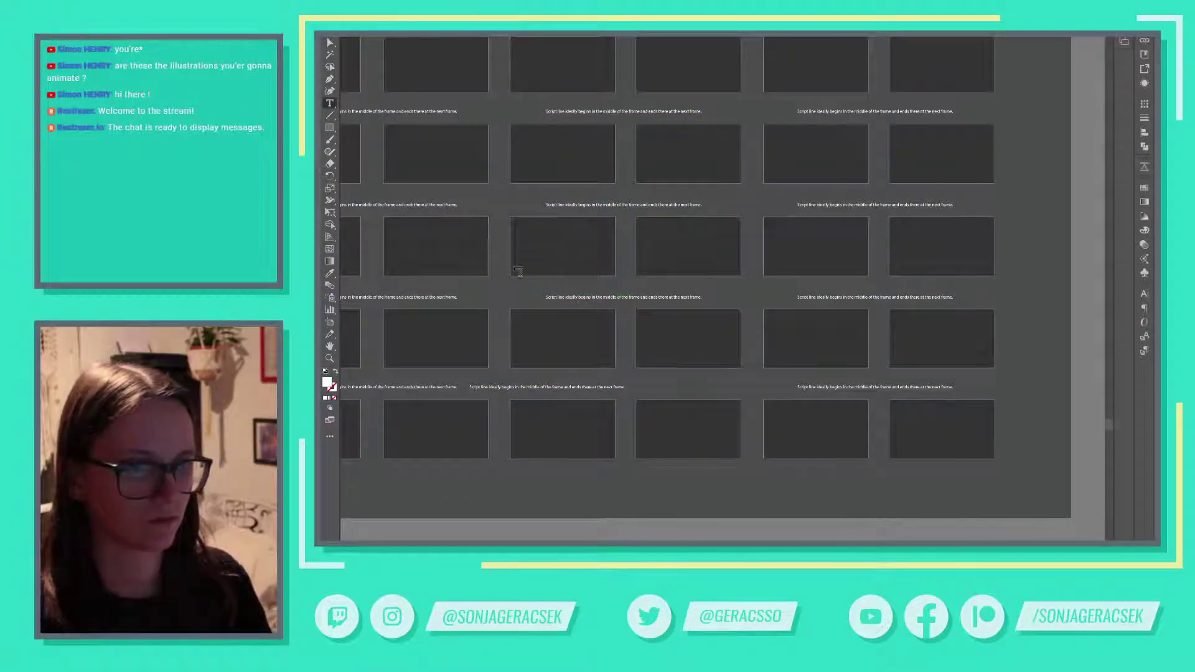
key(Escape)
shift+click(587, 389)
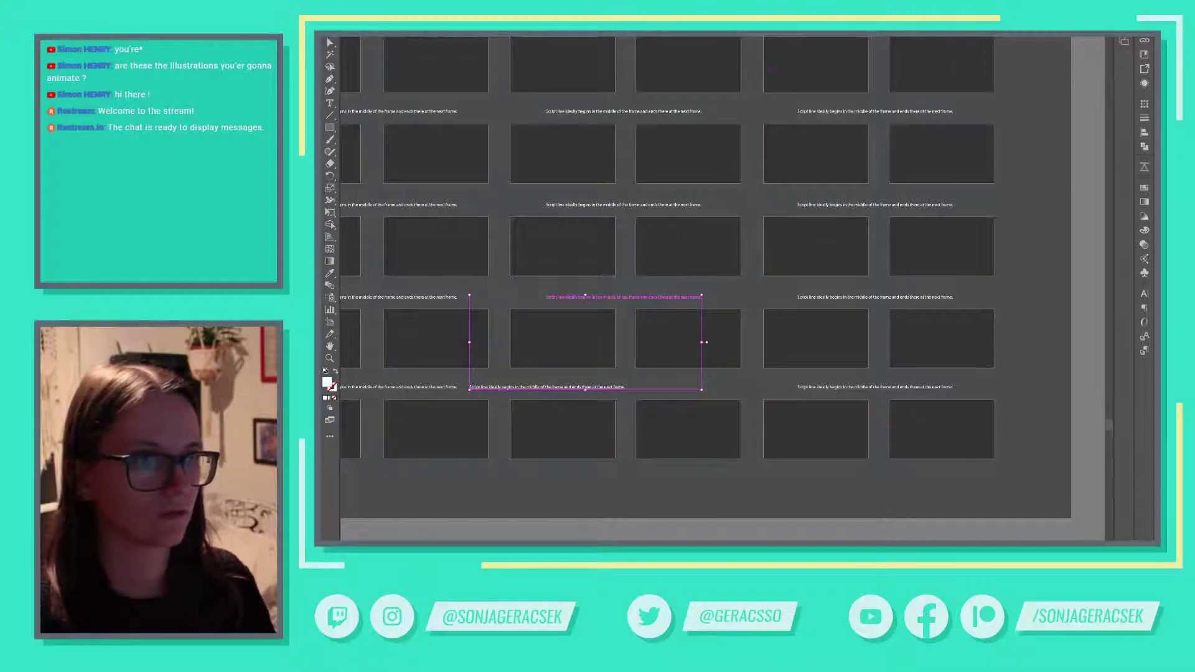
click(1144, 132)
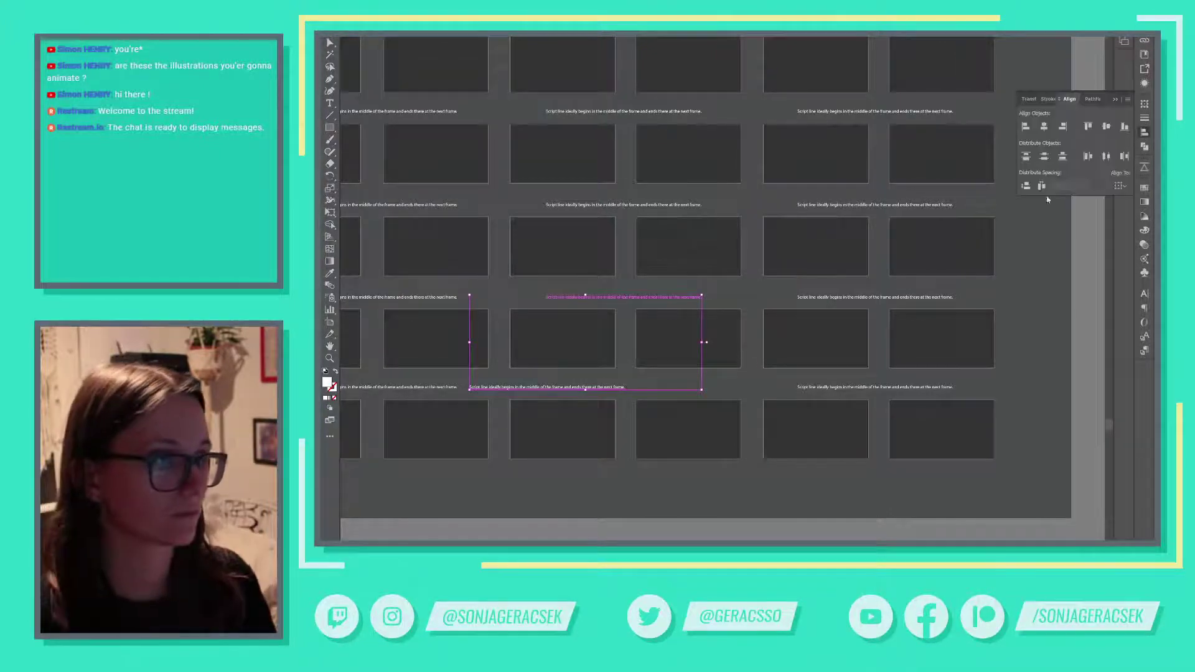
click(1043, 126)
Step: Nudge the column of placeholder lines above the first and second frames slightly to the right
click(709, 382)
drag(756, 336, 917, 394)
drag(643, 495, 557, 60)
scroll(672, 143, up, 6)
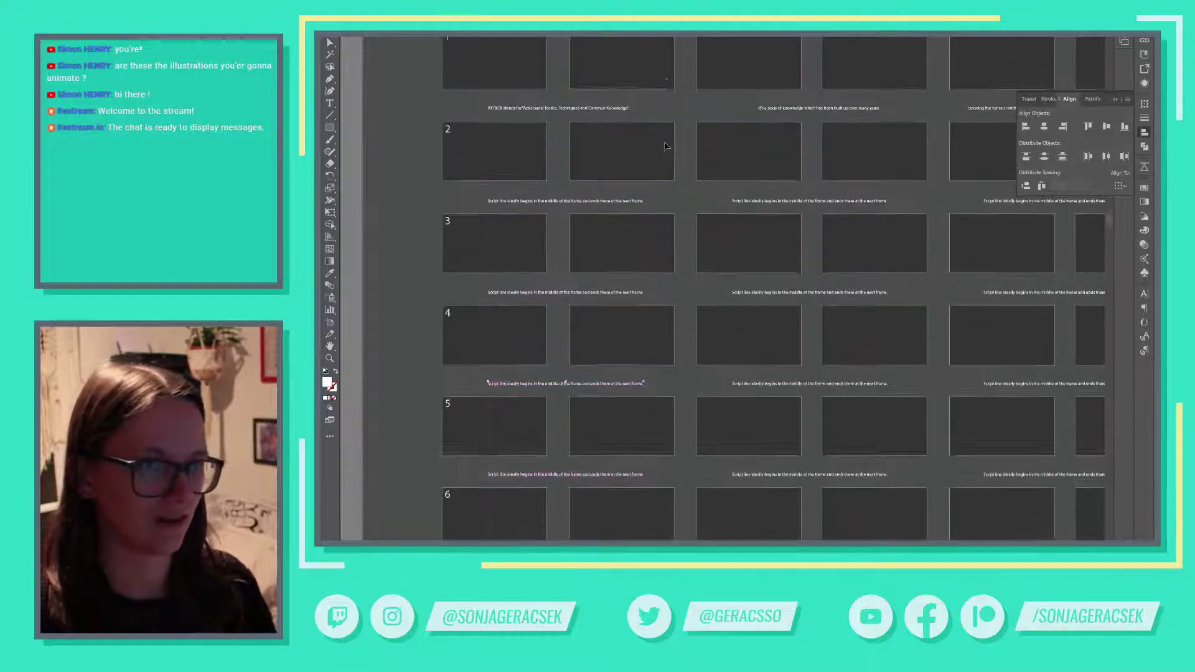
drag(601, 321, 644, 387)
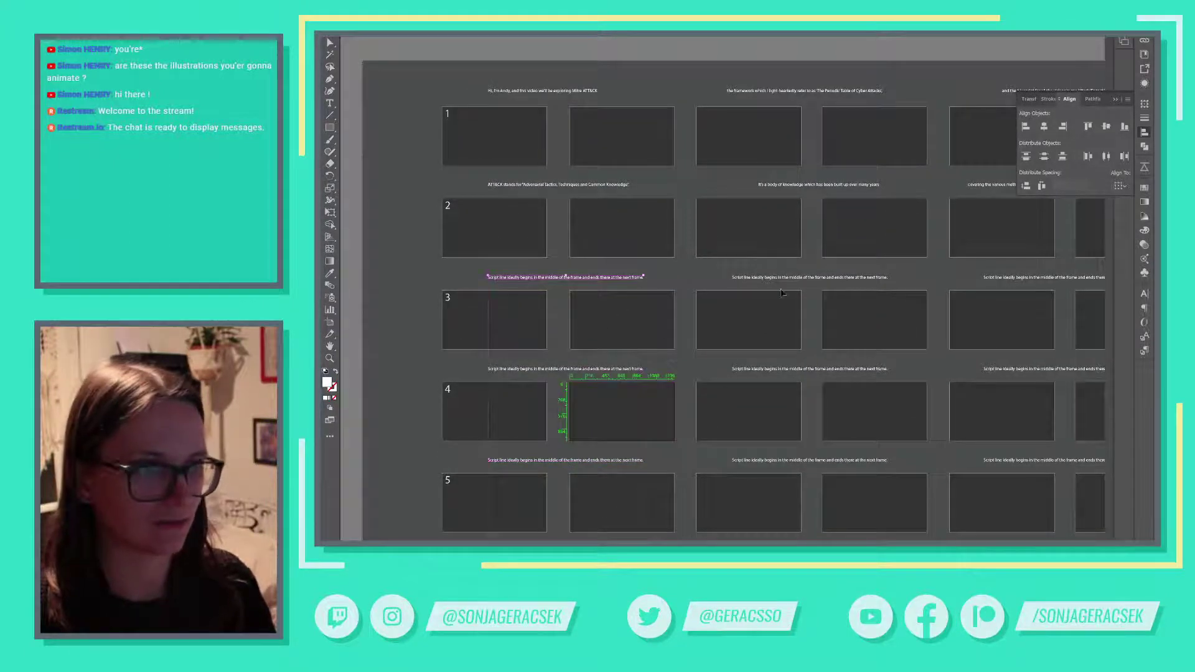
drag(565, 276, 615, 291)
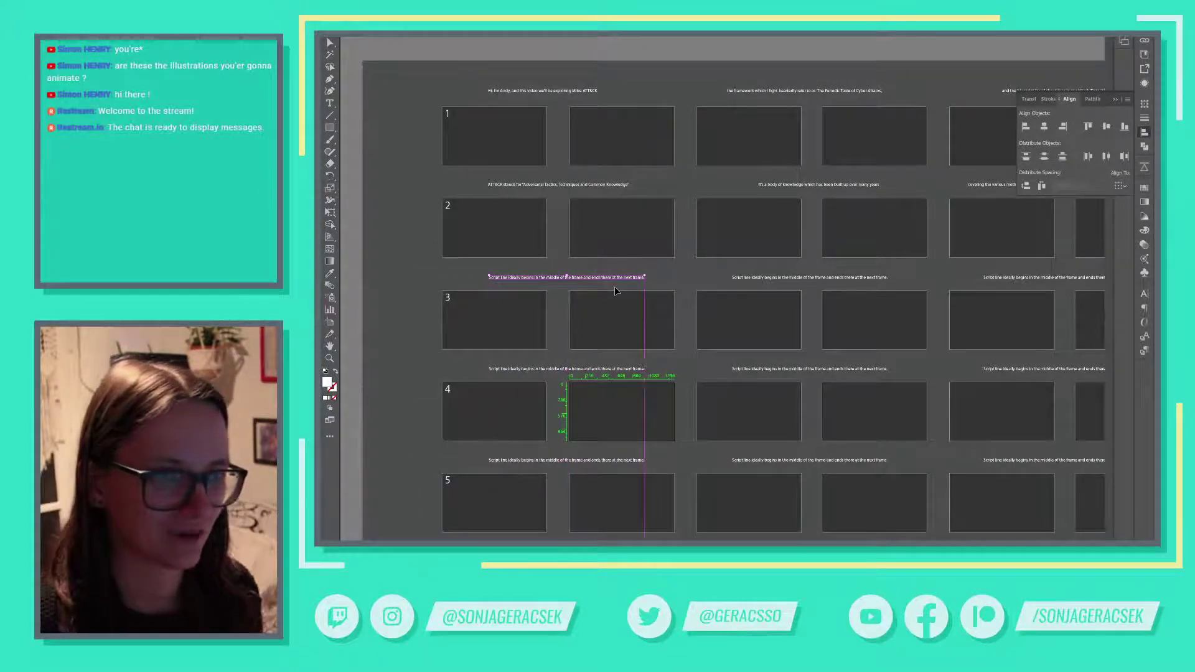
Step: Copy "Mitre is the organisation which developed ATT&CK," from the script and paste it over the first placeholder line above row 3
drag(981, 305, 937, 272)
key(alt+Tab)
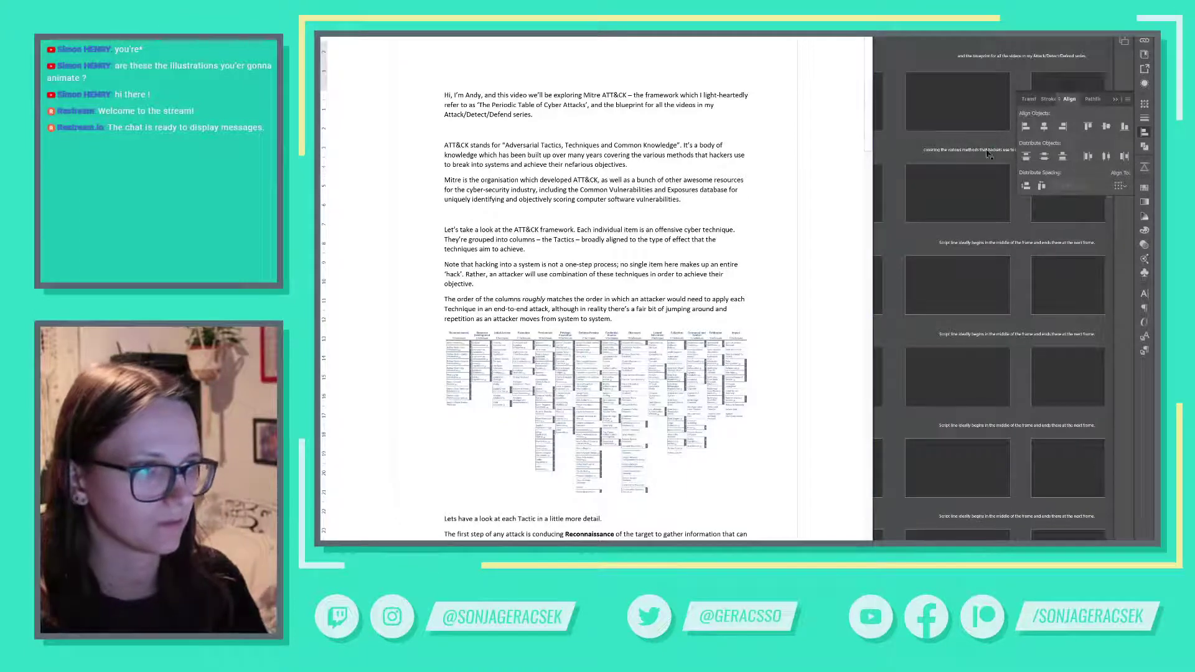
key(alt+Tab)
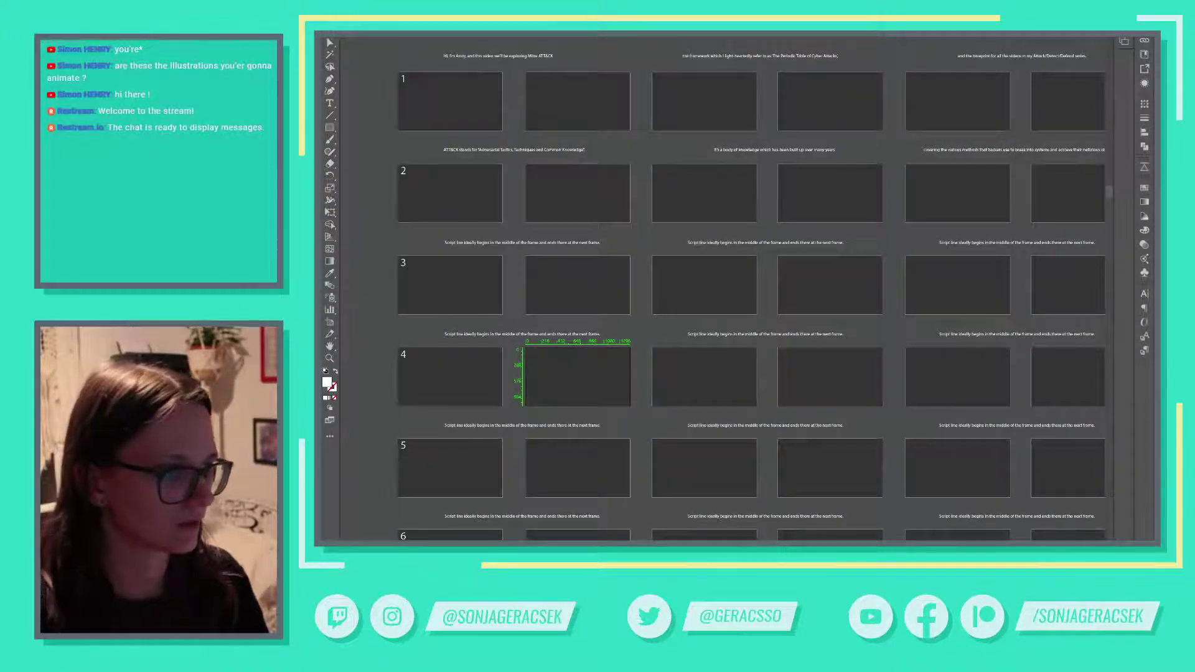
key(alt+Tab)
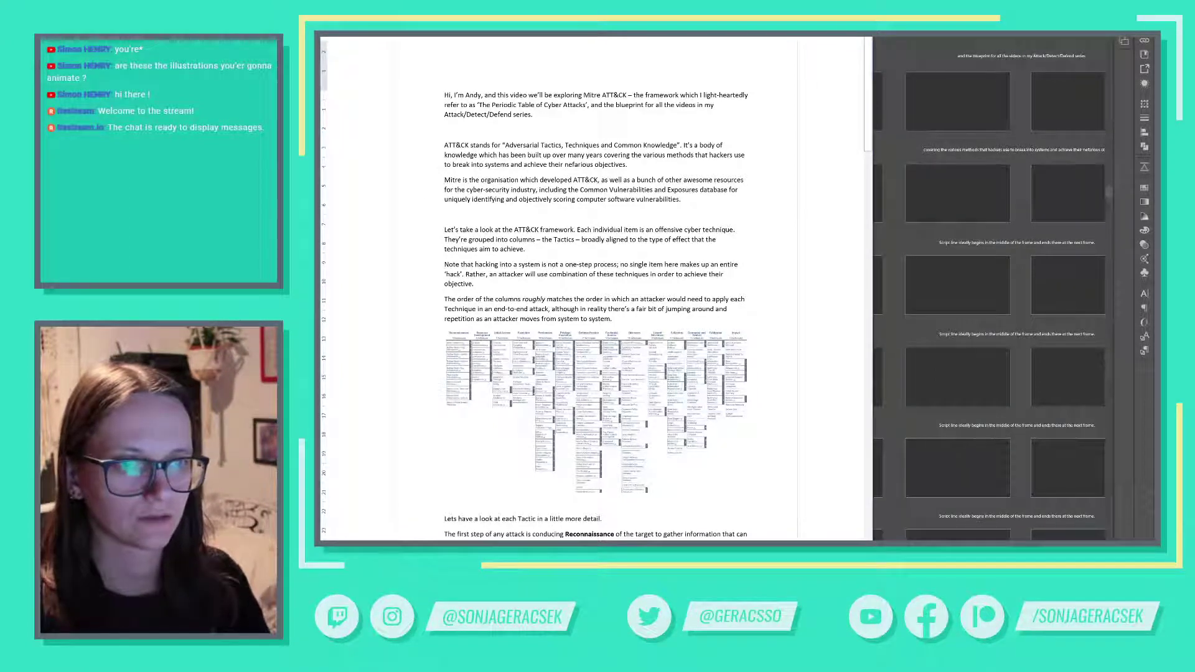
drag(565, 164, 571, 180)
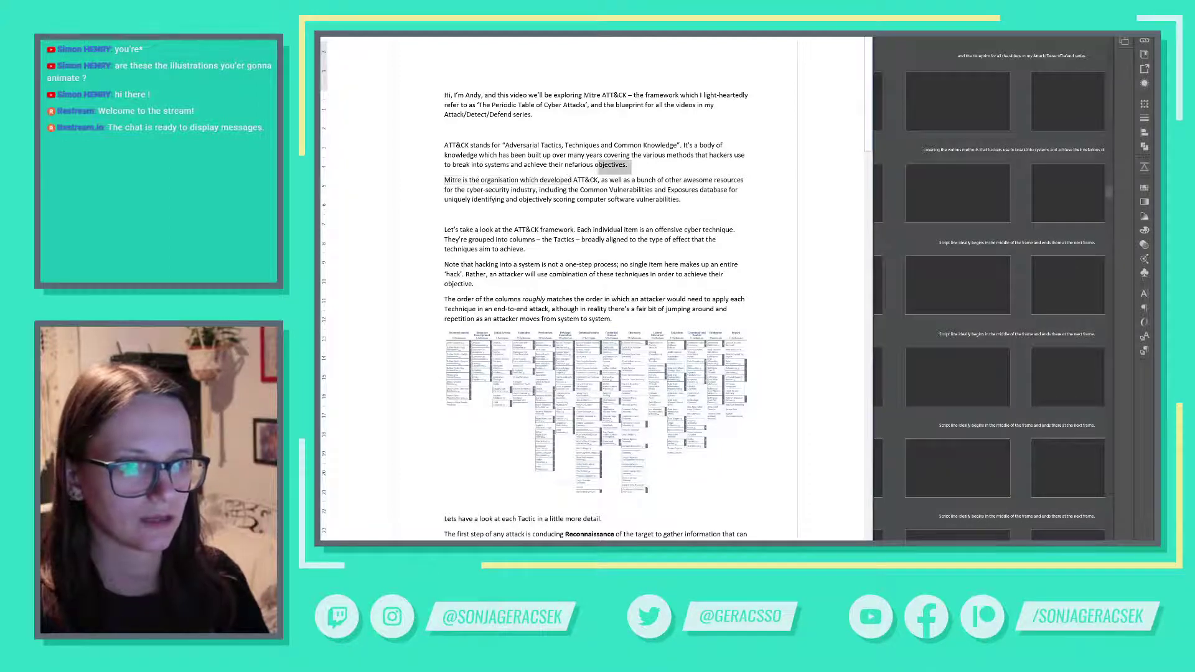
drag(444, 179, 599, 180)
key(ctrl+c)
key(alt+Tab)
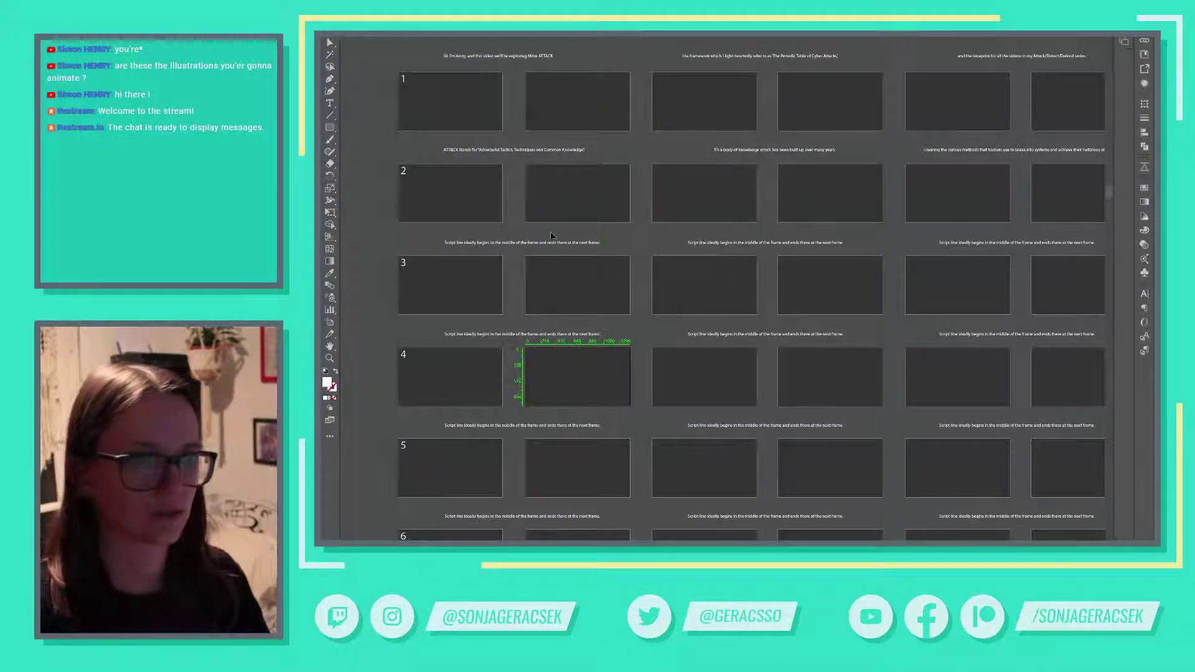
click(503, 244)
triple_click(503, 244)
key(ctrl+v)
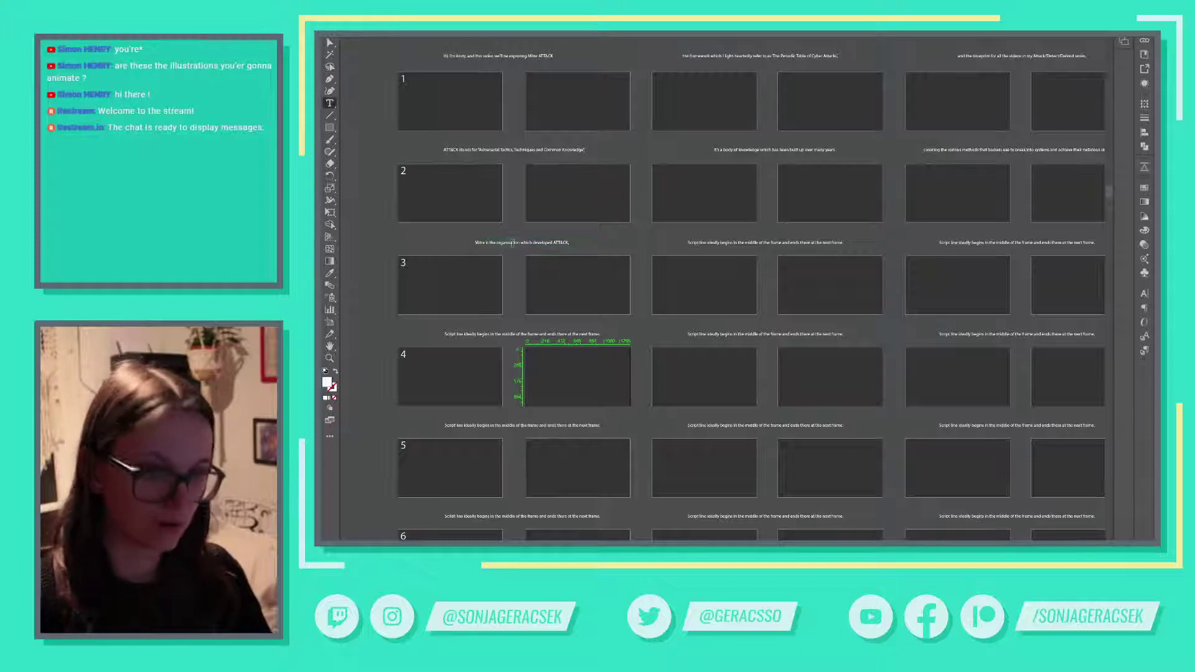
Step: Move the "Mitre is the organisation" line above row 3's first frame and duplicate it above the second frame
key(Escape)
drag(553, 244, 594, 260)
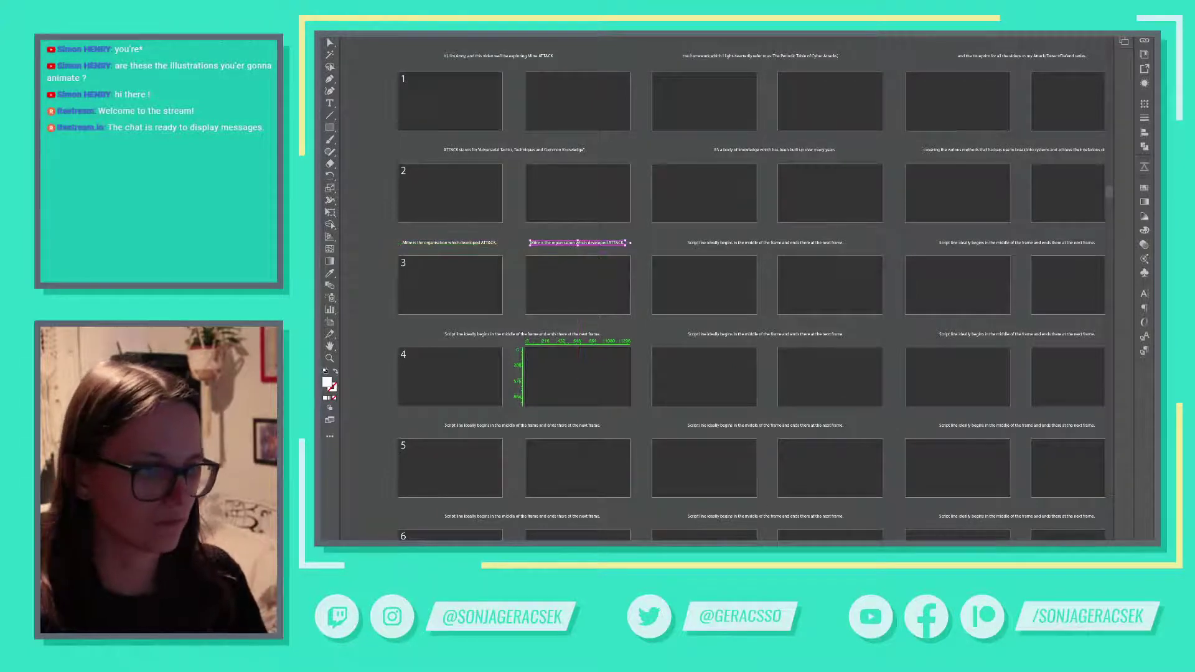
Step: Copy "as well as a bunch of other awesome resources for the cyber-security industry," from the script and paste it over the duplicate in row 3
key(alt+Tab)
click(607, 199)
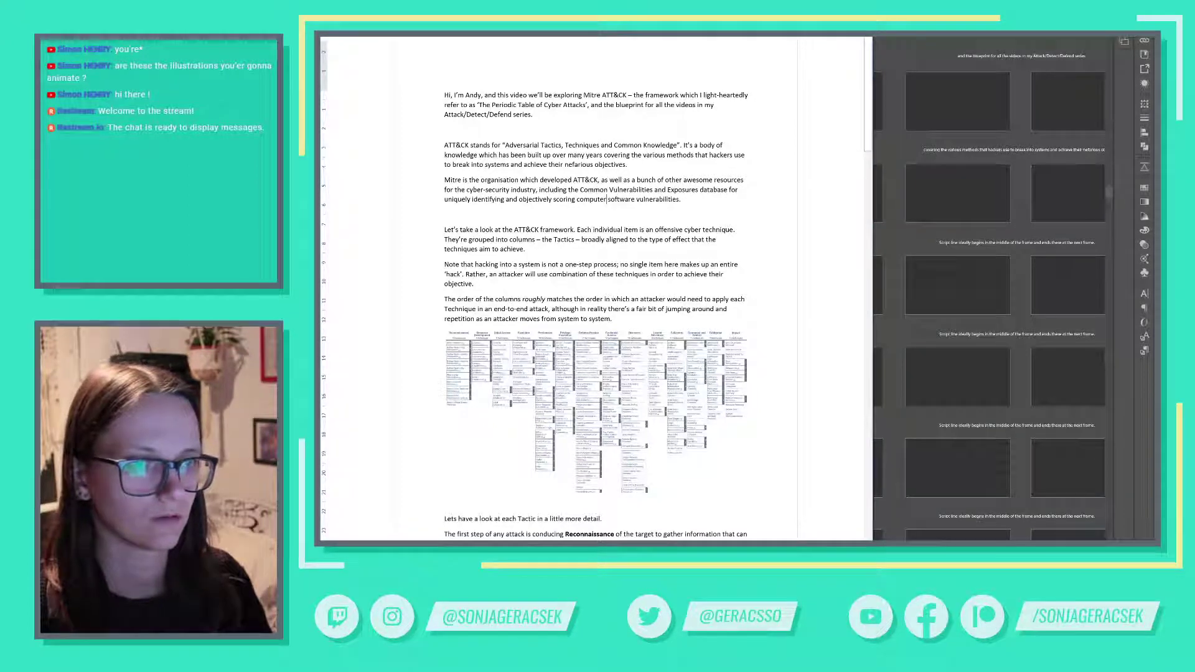
drag(600, 180, 536, 190)
key(ctrl+c)
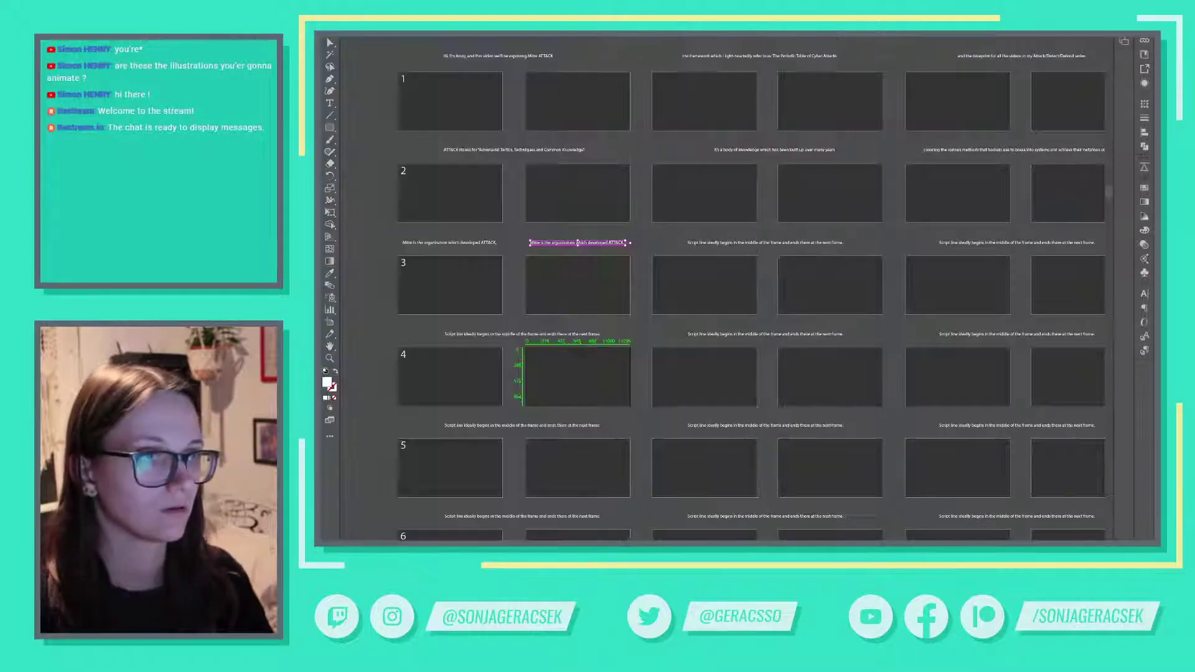
key(alt+Tab)
double_click(585, 242)
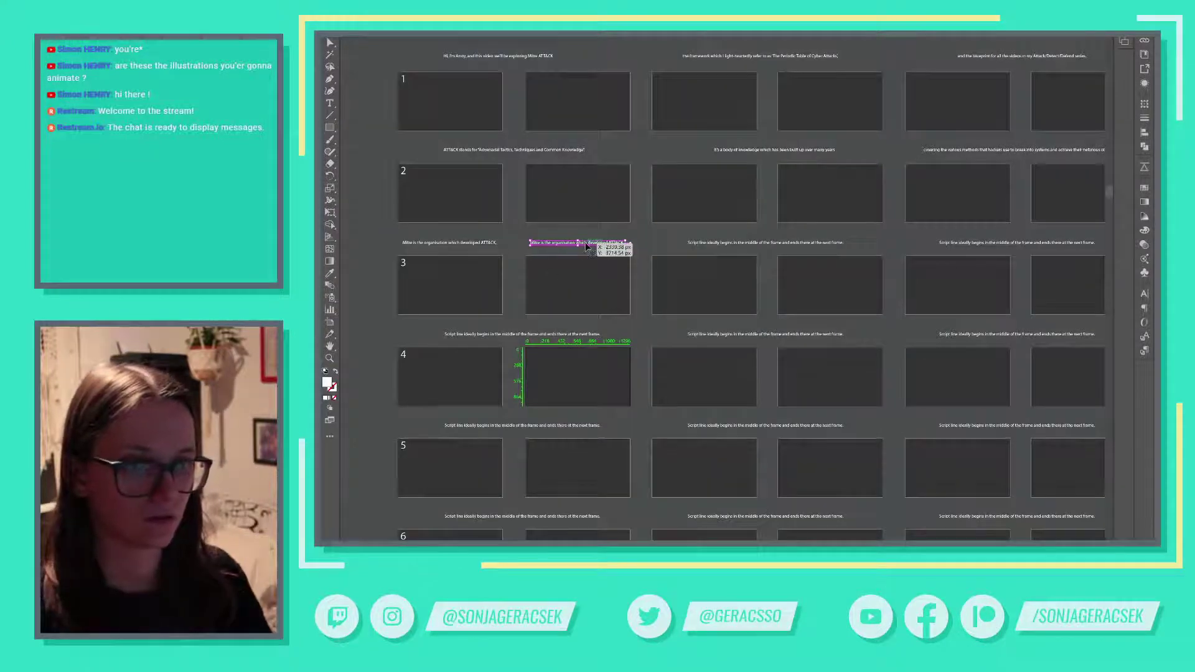
key(ctrl+a)
key(ctrl+v)
click(690, 252)
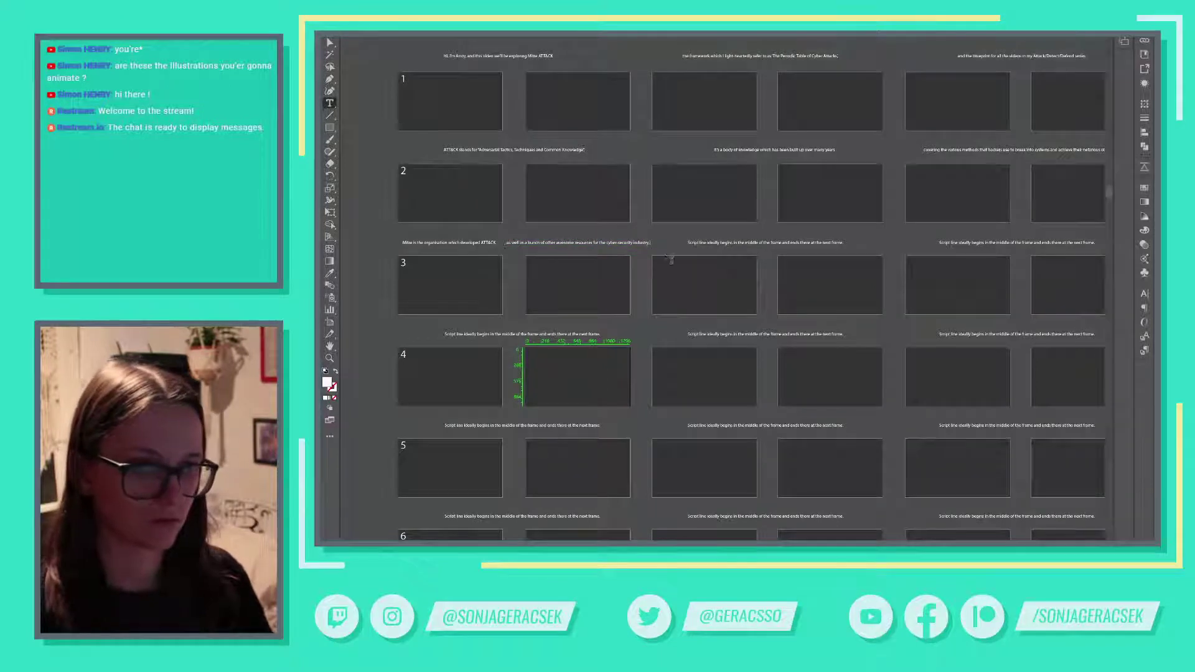
Step: Delete row 3's placeholder above the third and fourth frames and move the "as well as a bunch" line between the second and third frames
key(v)
click(744, 246)
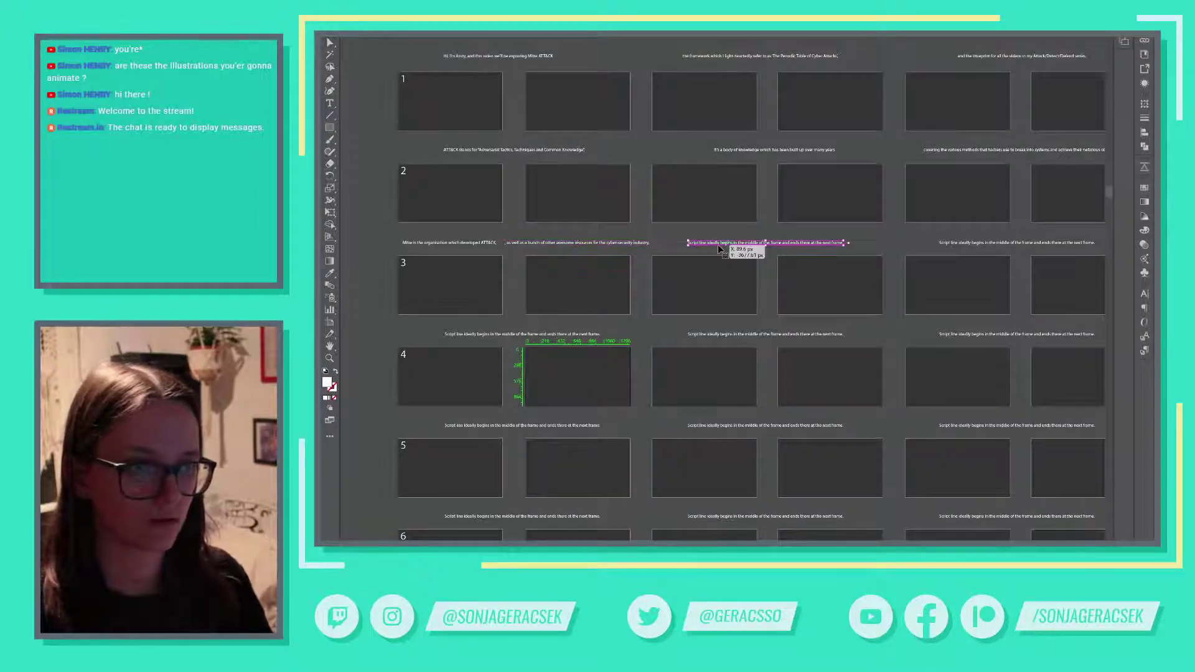
key(Delete)
drag(584, 249, 636, 250)
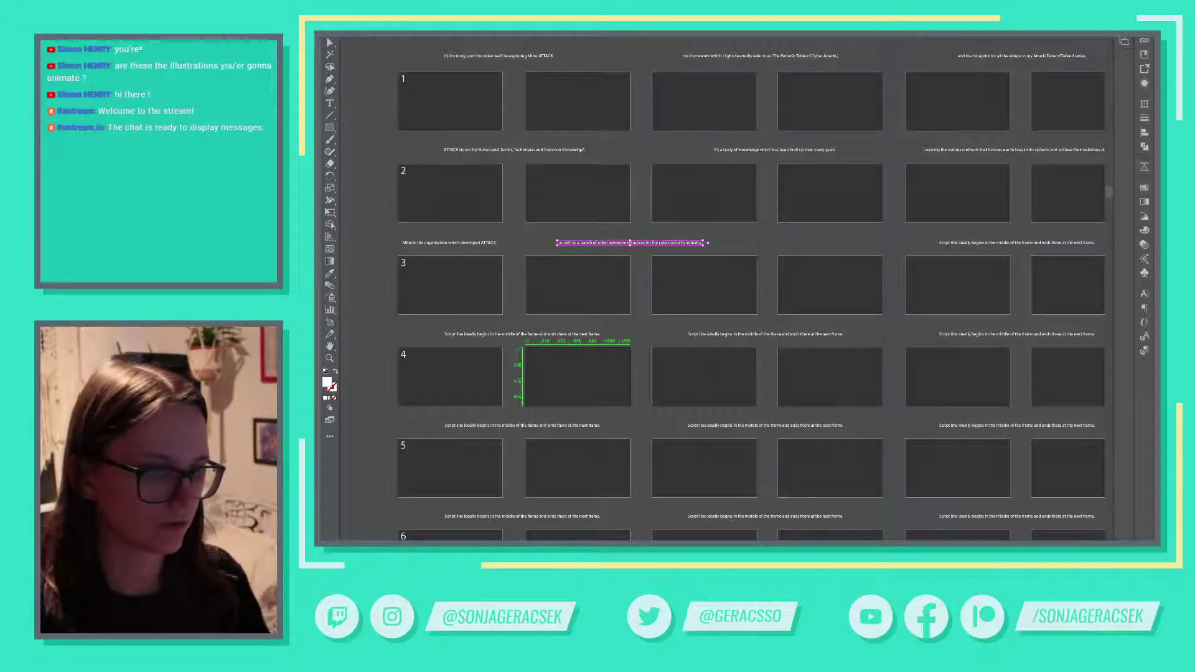
Step: Copy "including the Common Vulnerabilities and Exposures database for uniquely identifying and objectively scoring computer software vulnerabilities." from the script and return to the storyboard
key(alt+Tab)
click(573, 199)
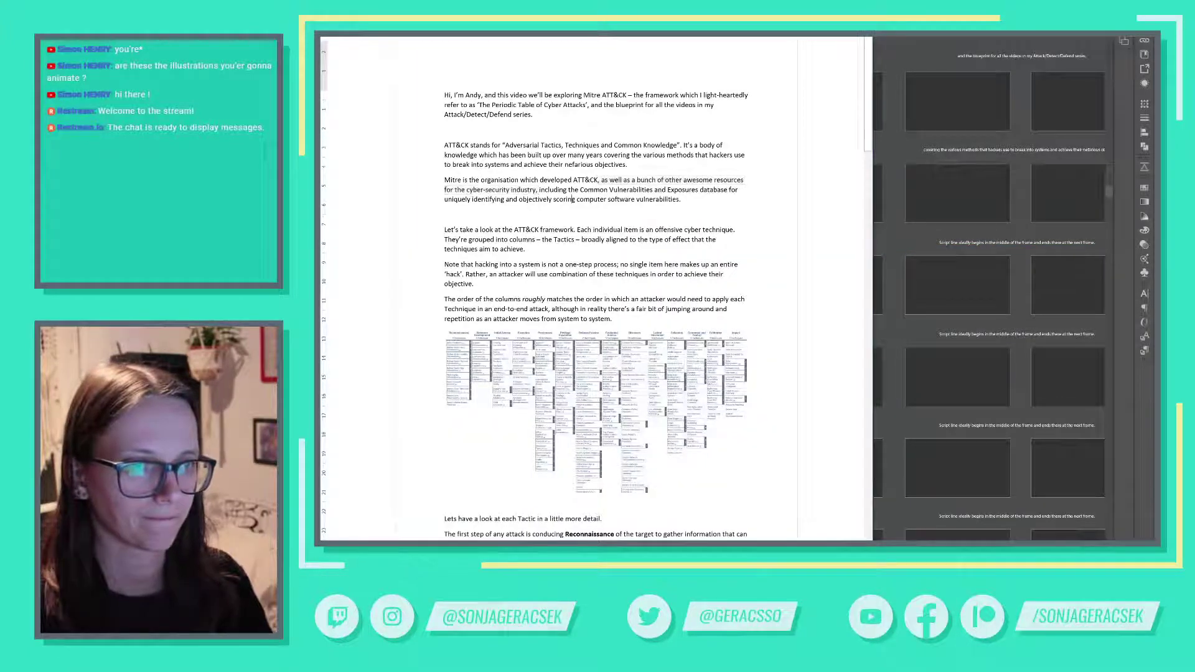
drag(536, 189, 680, 200)
key(ctrl+c)
key(alt+Tab)
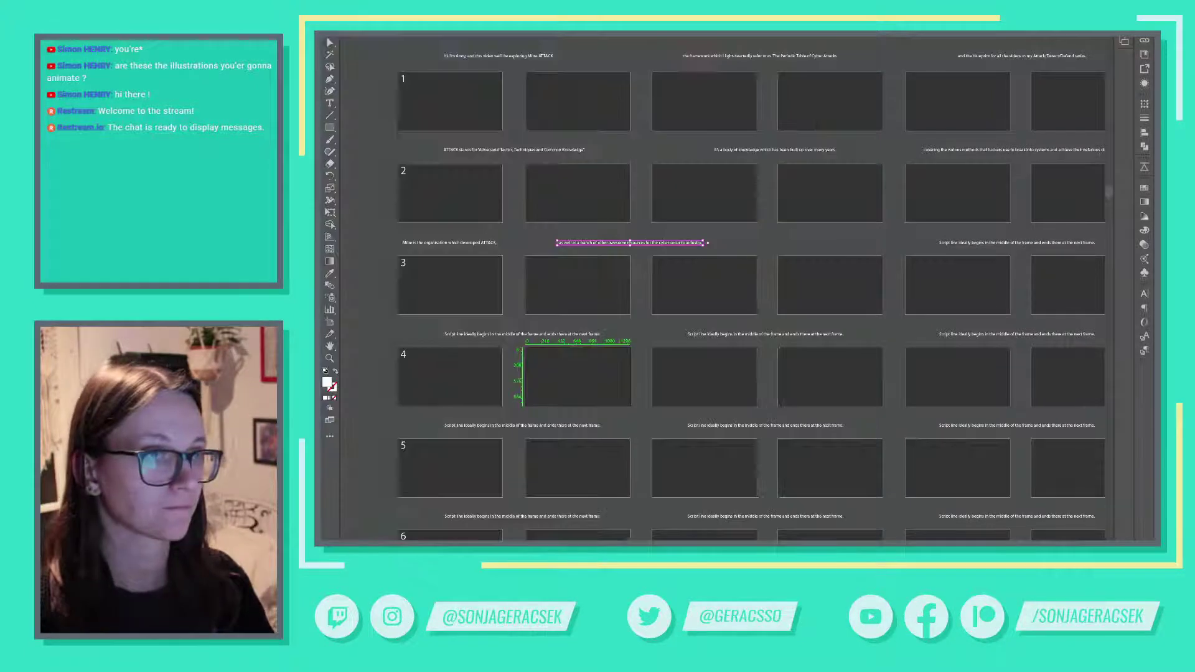
Step: Duplicate row 3's "as well as a bunch" line above the third and fourth frames and replace its text with the copied "including the Common Vulnerabilities" passage
drag(682, 249, 822, 247)
double_click(823, 248)
key(ctrl+a)
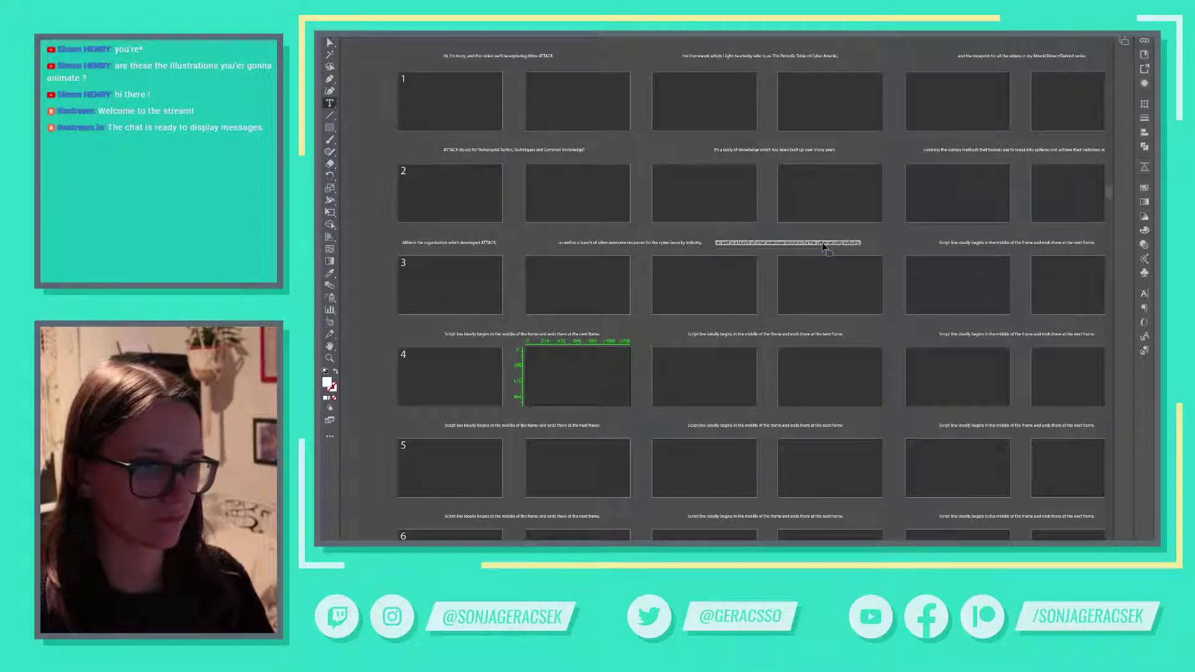
key(ctrl+v)
key(Escape)
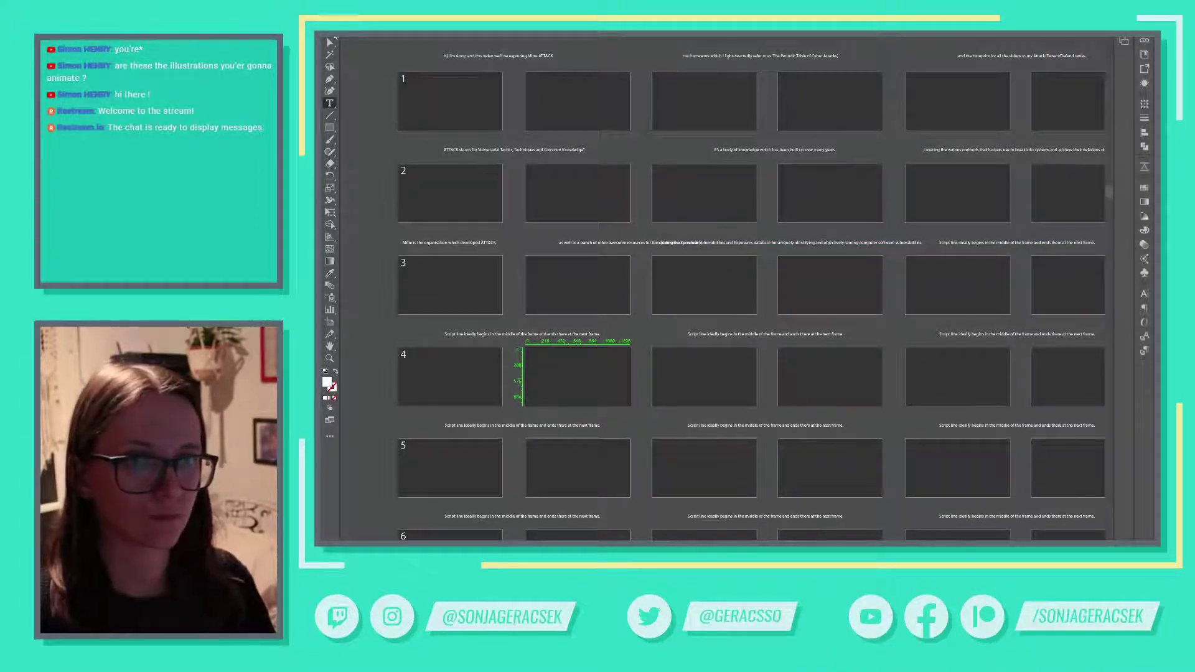
Step: Delete row 3's remaining placeholder above the last frames and move the "including the Common Vulnerabilities" line over the fourth and fifth frames
click(1012, 248)
key(Delete)
drag(869, 250, 979, 249)
Step: Try to cut row 3's last line down to "for uniquely identifying and objectively scoring computer software vulnerabilities."
click(841, 263)
drag(841, 246, 766, 243)
click(976, 252)
key(t)
key(BackSpace)
key(Escape)
key(ctrl+shift+a)
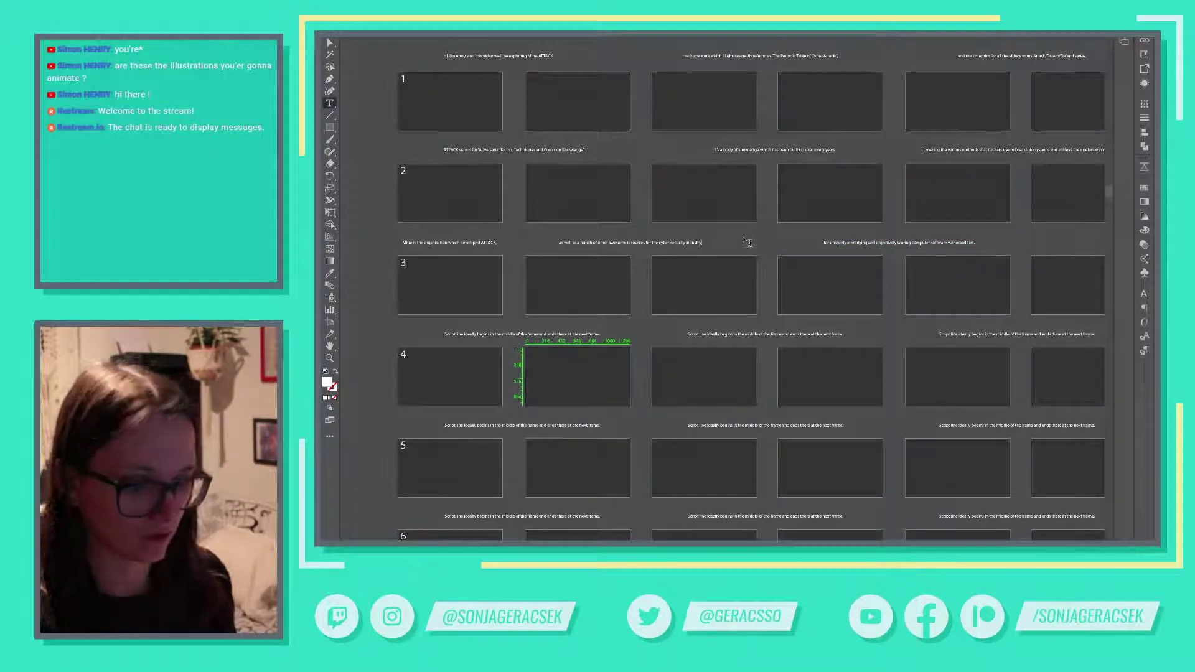
Step: Undo the trimming of row 3's last line
key(ctrl+z)
key(Escape)
drag(618, 244, 636, 245)
key(ctrl+z)
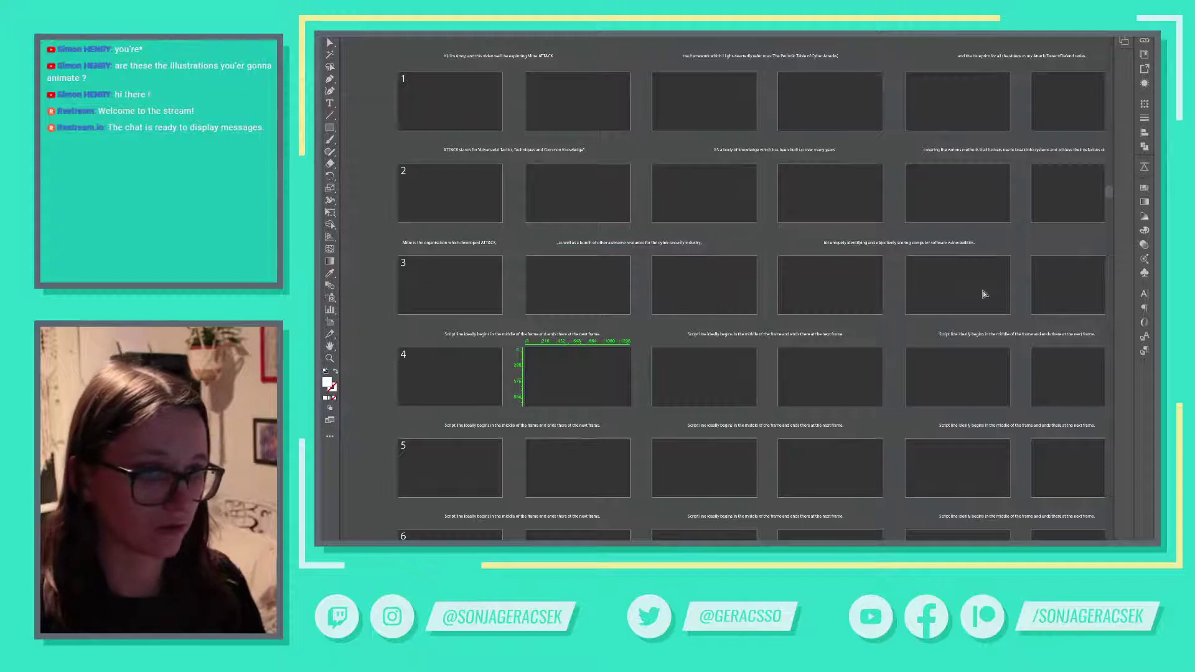
key(ctrl+z)
key(ctrl+z)
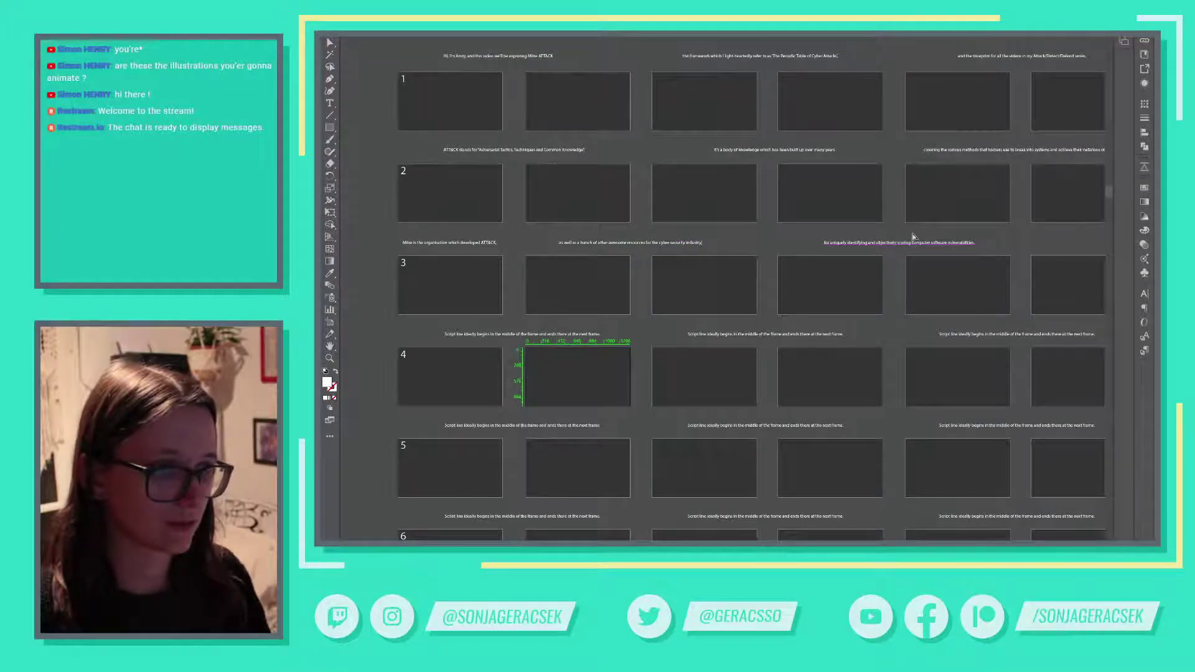
Step: Move the full "including the Common Vulnerabilities" line so it is centred above row 3's fourth to sixth frames
click(899, 243)
mouse_move(917, 242)
mouse_down()
mouse_move(880, 242)
mouse_move(925, 246)
mouse_up()
key(ctrl+minus)
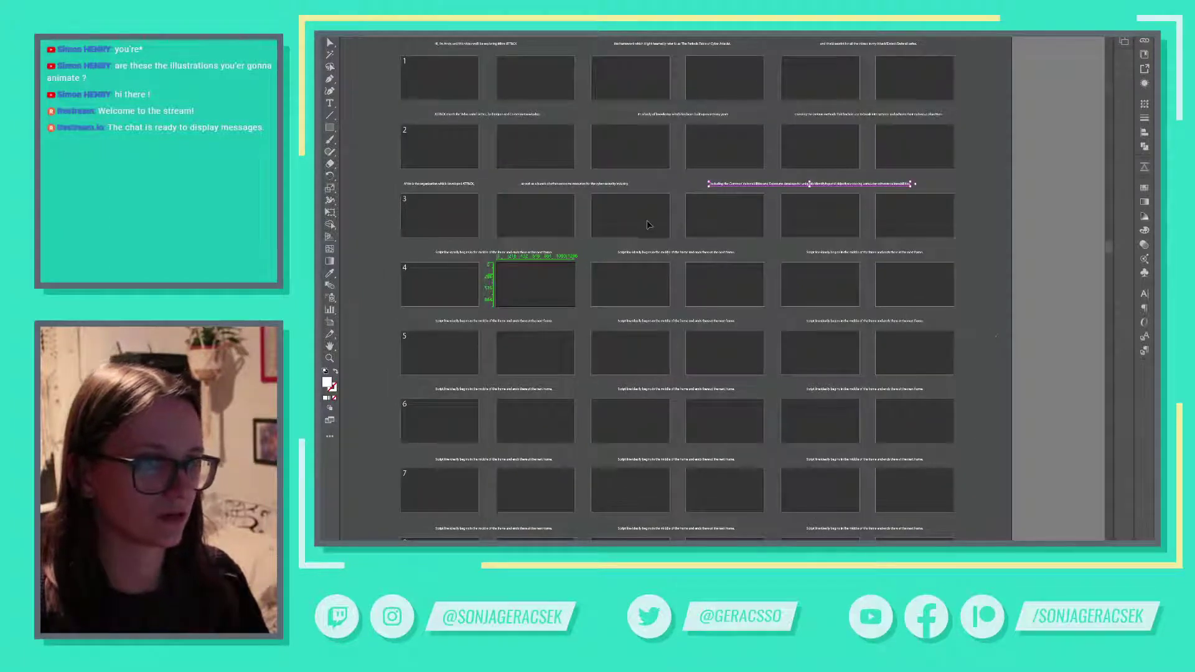
alt+scroll(647, 231, up, 1)
drag(590, 256, 678, 264)
click(679, 266)
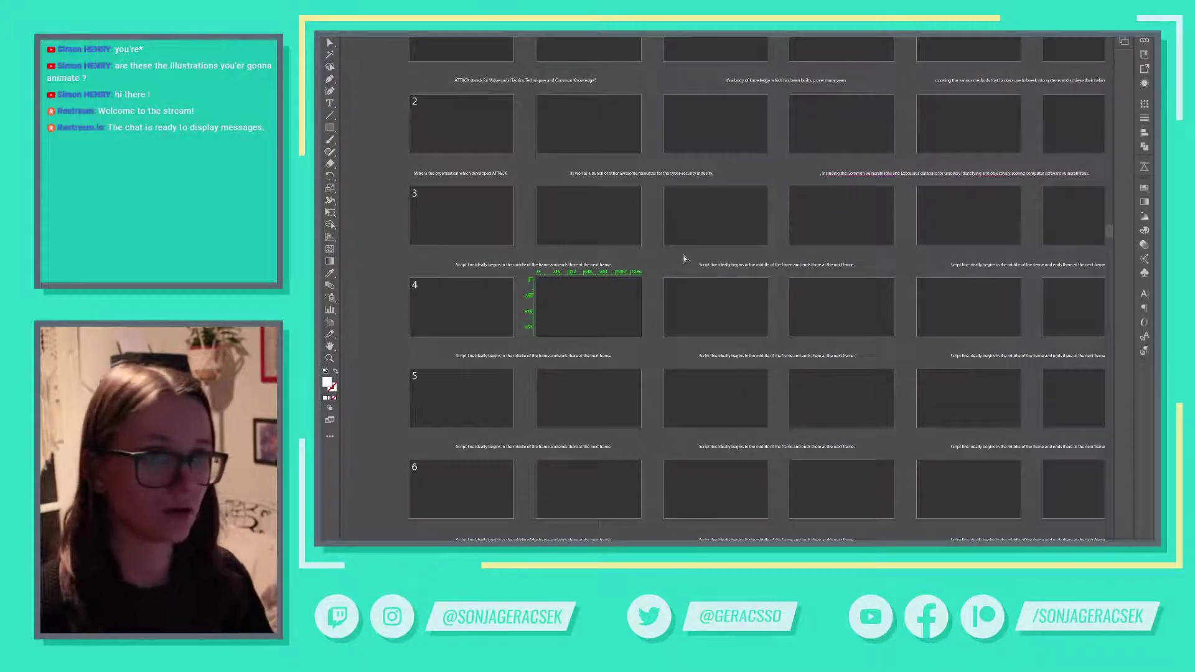
Step: Save the storyboard as Storyboard_SG01.ai in Illustrator 2020 format, replacing the existing file, with ICC profile embedding switched off
key(ctrl+s)
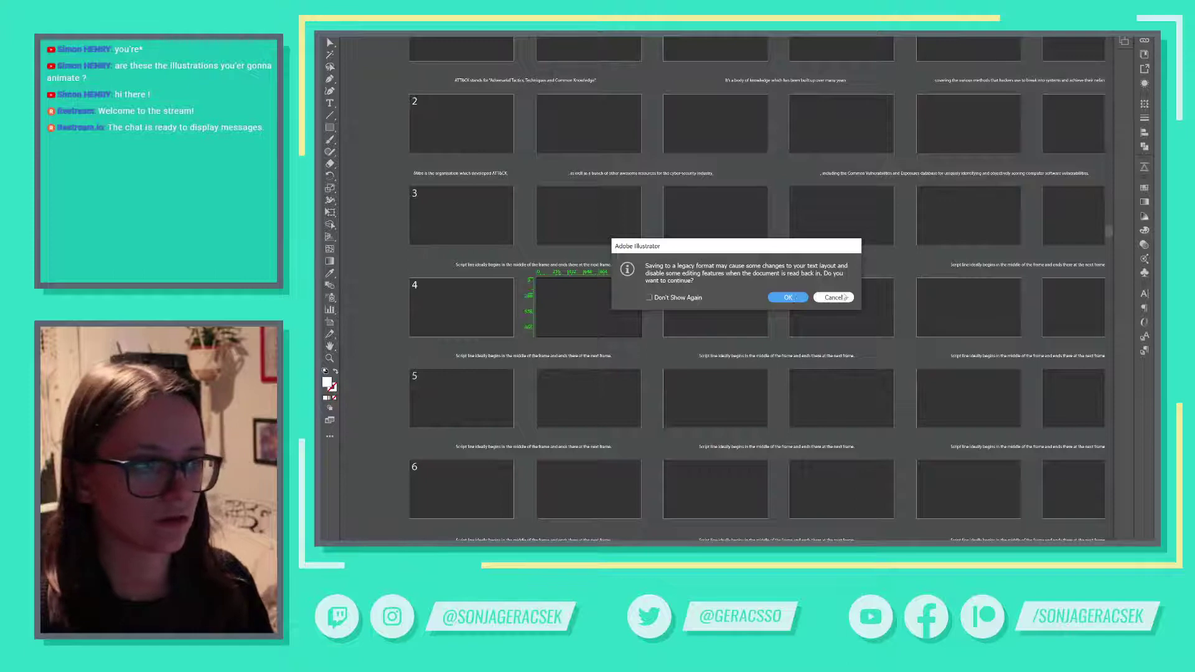
click(844, 295)
click(954, 174)
key(alt+f)
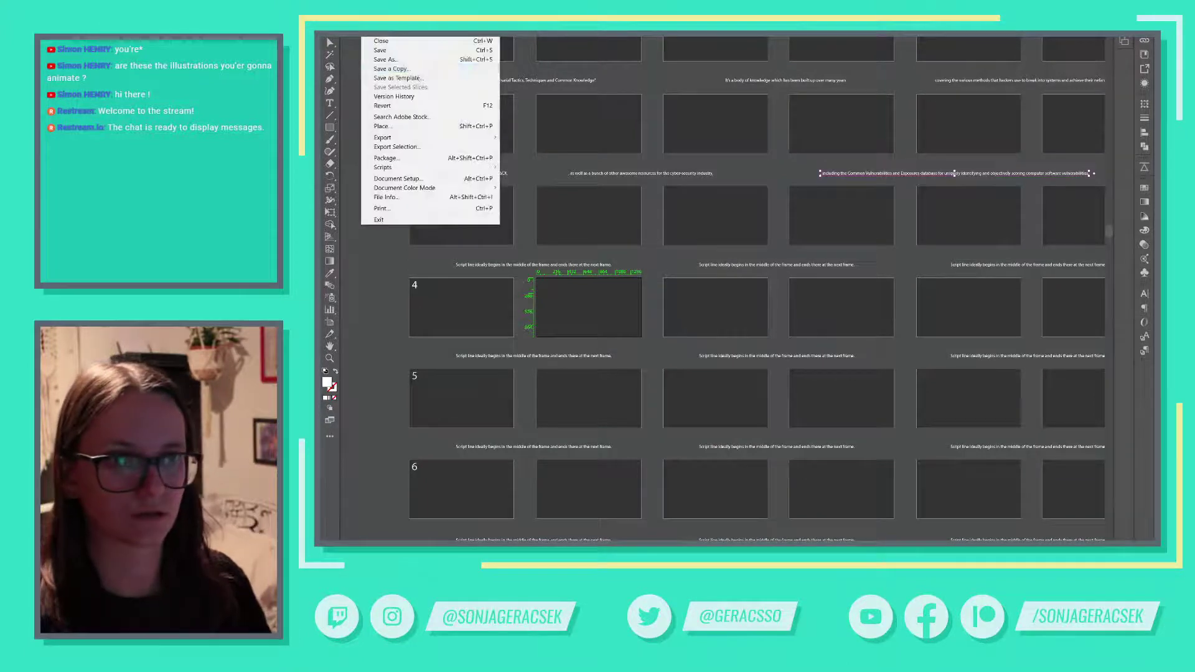
key(a)
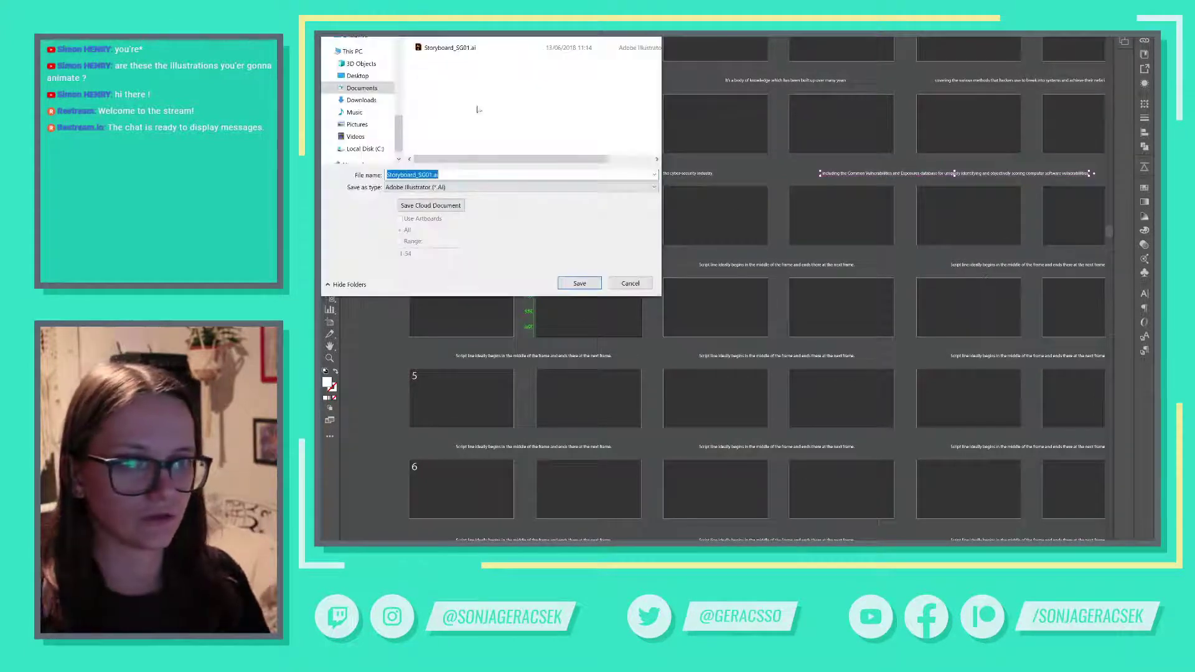
click(579, 283)
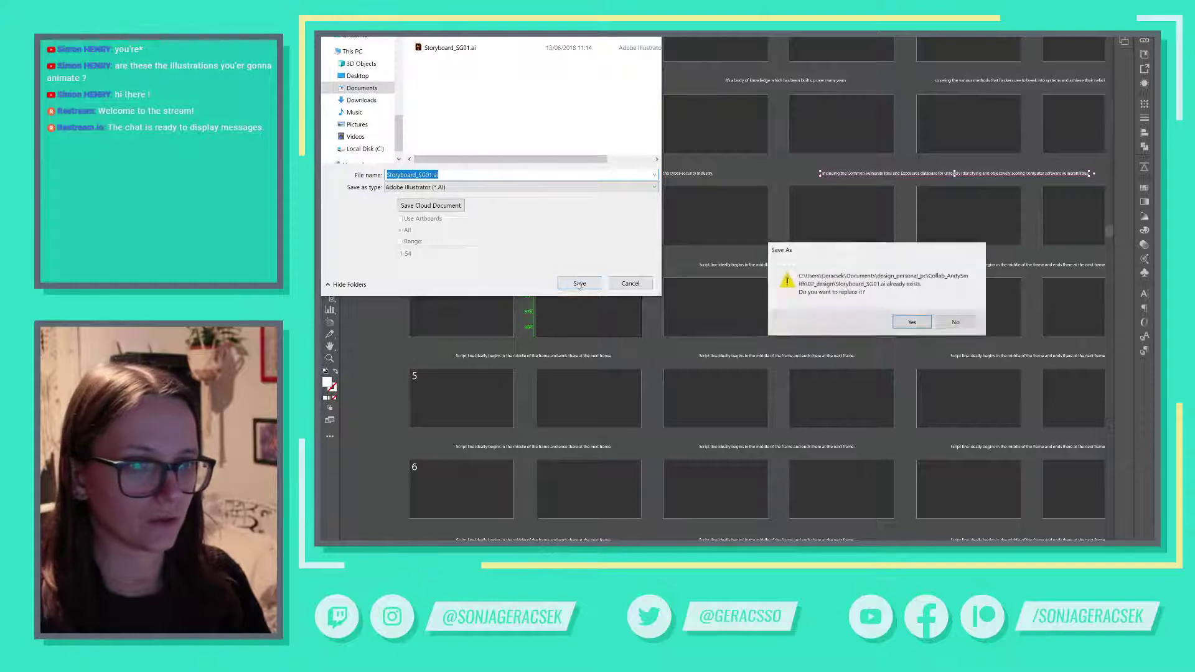
click(913, 321)
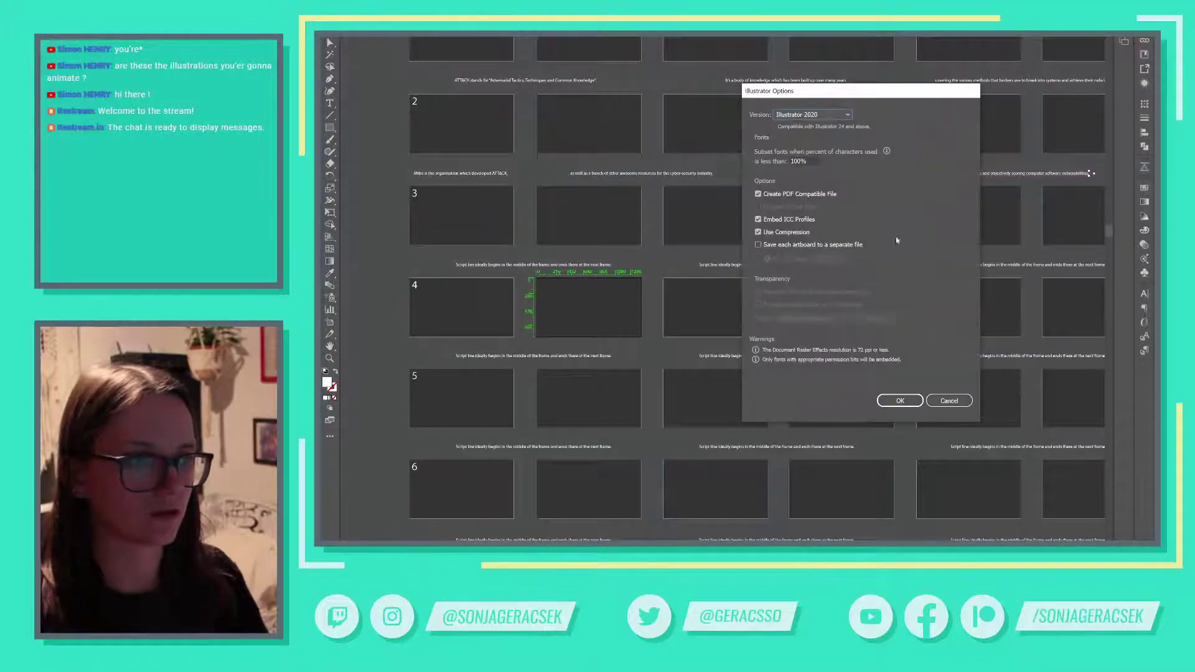
click(796, 220)
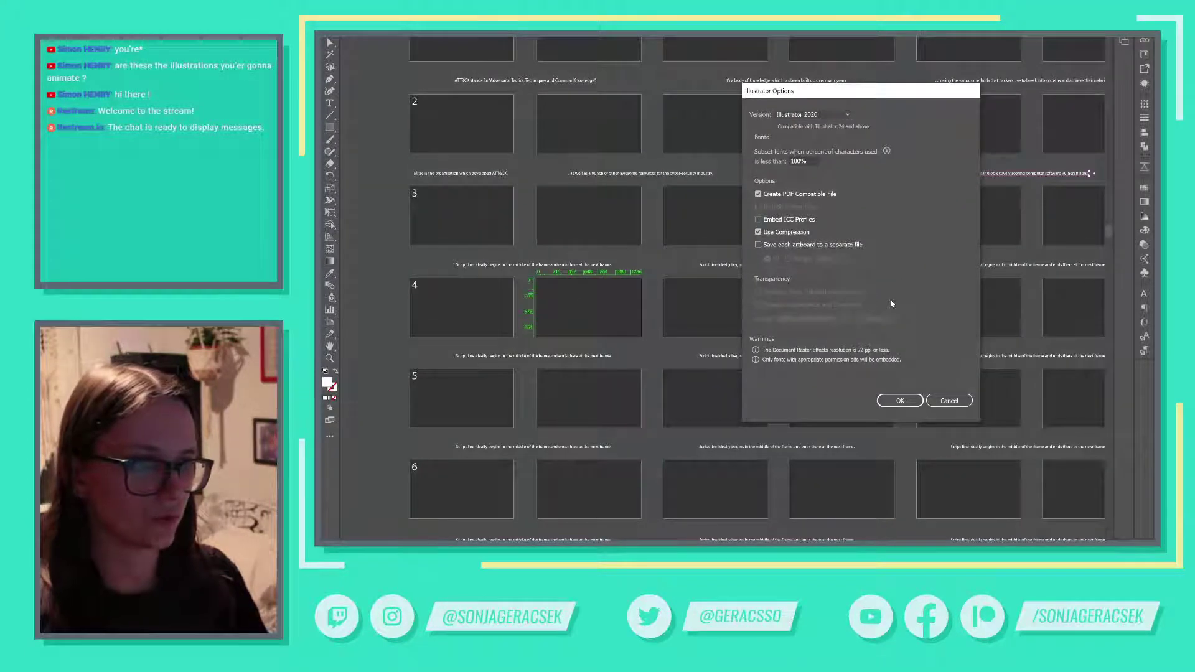
click(899, 400)
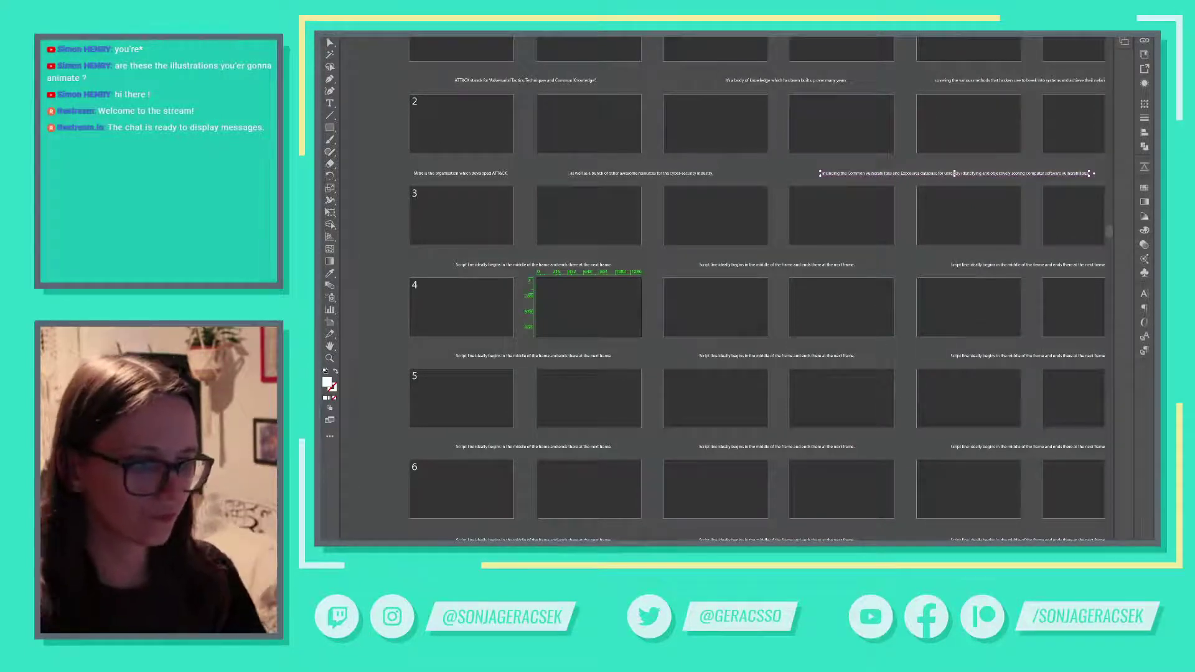
Step: Replace row 4's first placeholder with the script's "Let's take a look at the ATT&CK framework." and move it above the first frame
key(alt+Tab)
click(468, 249)
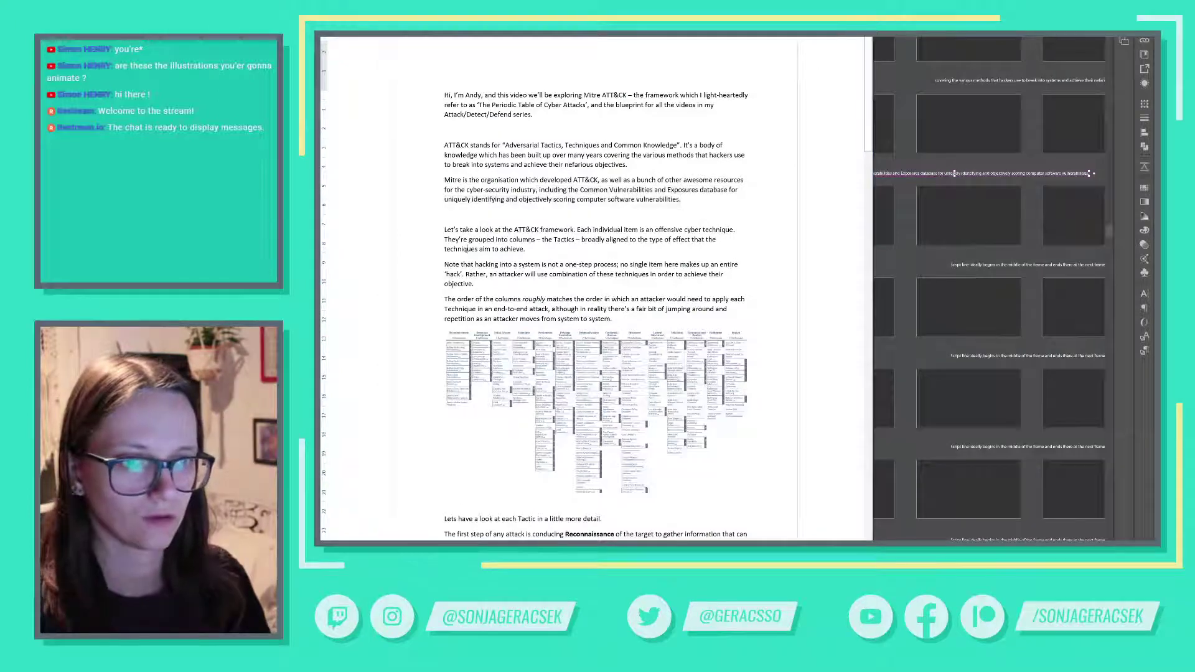
drag(444, 230, 576, 230)
key(ctrl+c)
click(954, 173)
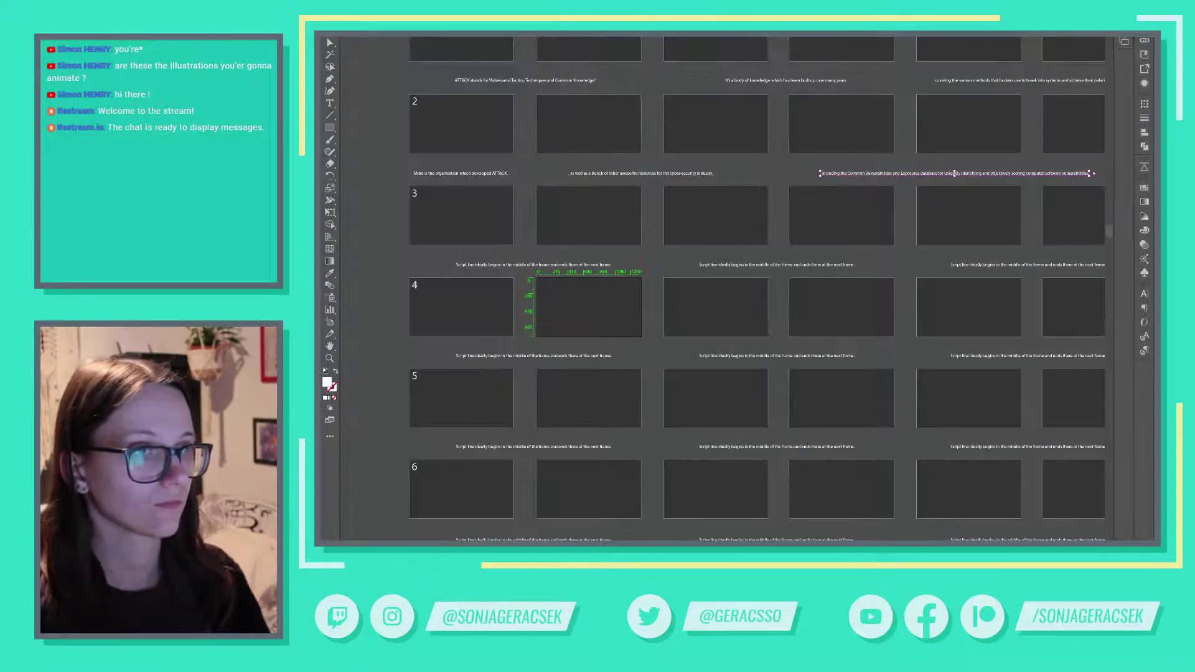
triple_click(500, 266)
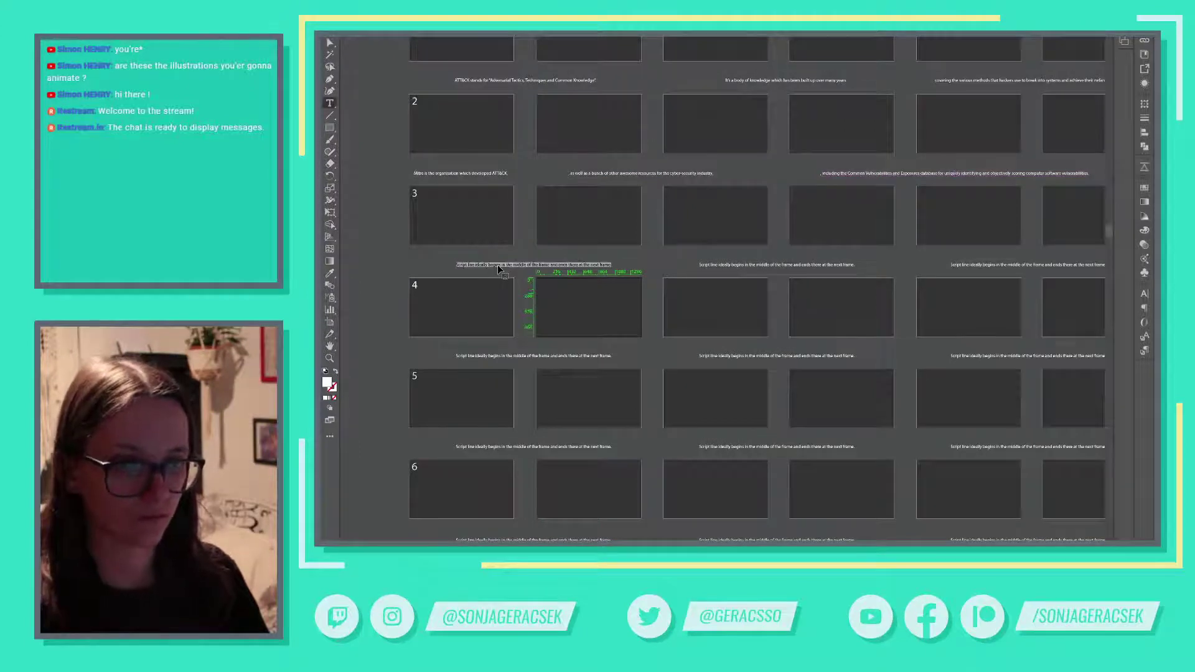
key(BackSpace)
key(ctrl+v)
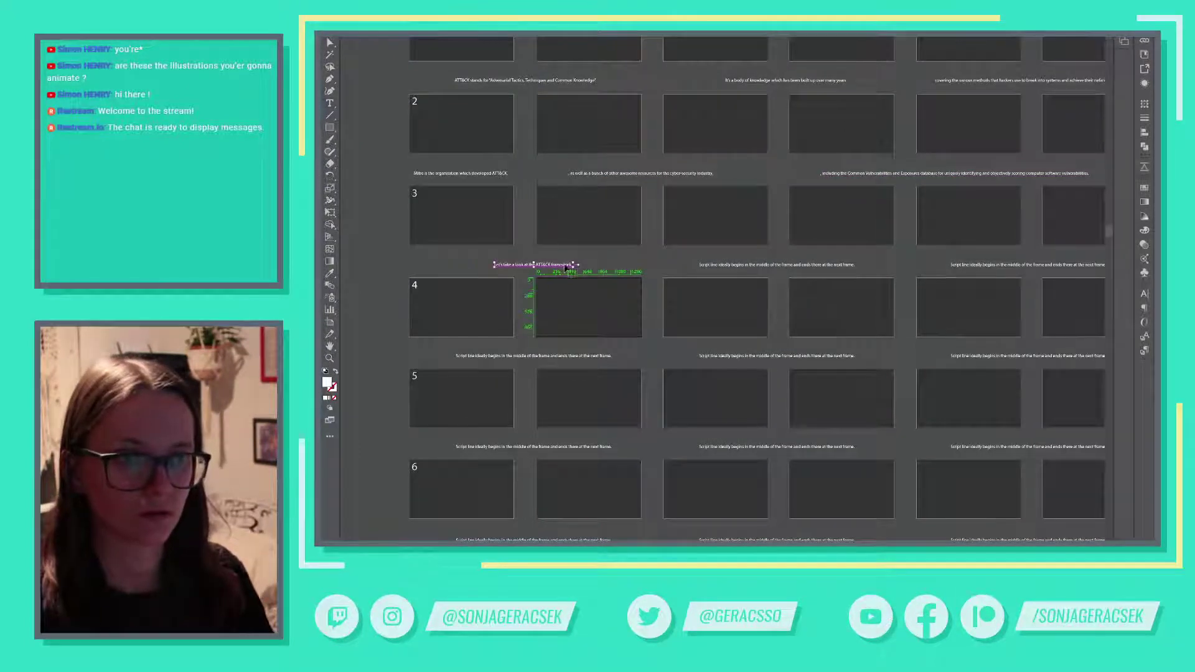
drag(567, 267, 488, 269)
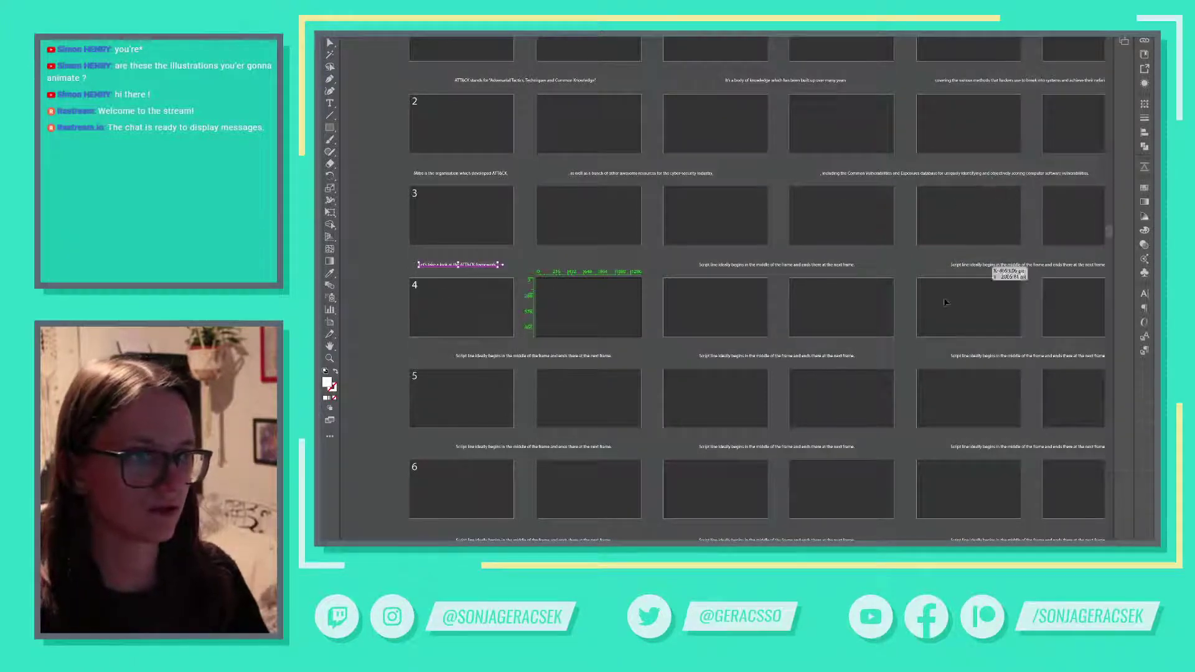
Step: Replace row 4's middle placeholder with the script's "Each individual item is an offensive cyber technique." and move it above the second frame
key(alt+Tab)
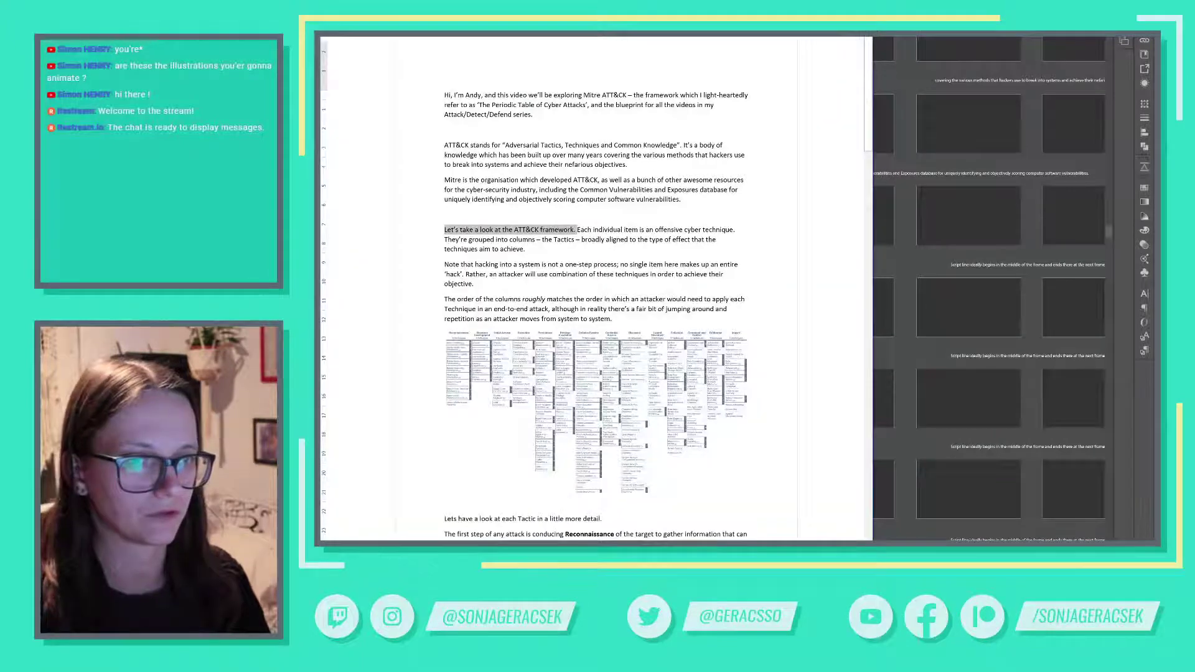
drag(577, 229, 733, 229)
key(ctrl+c)
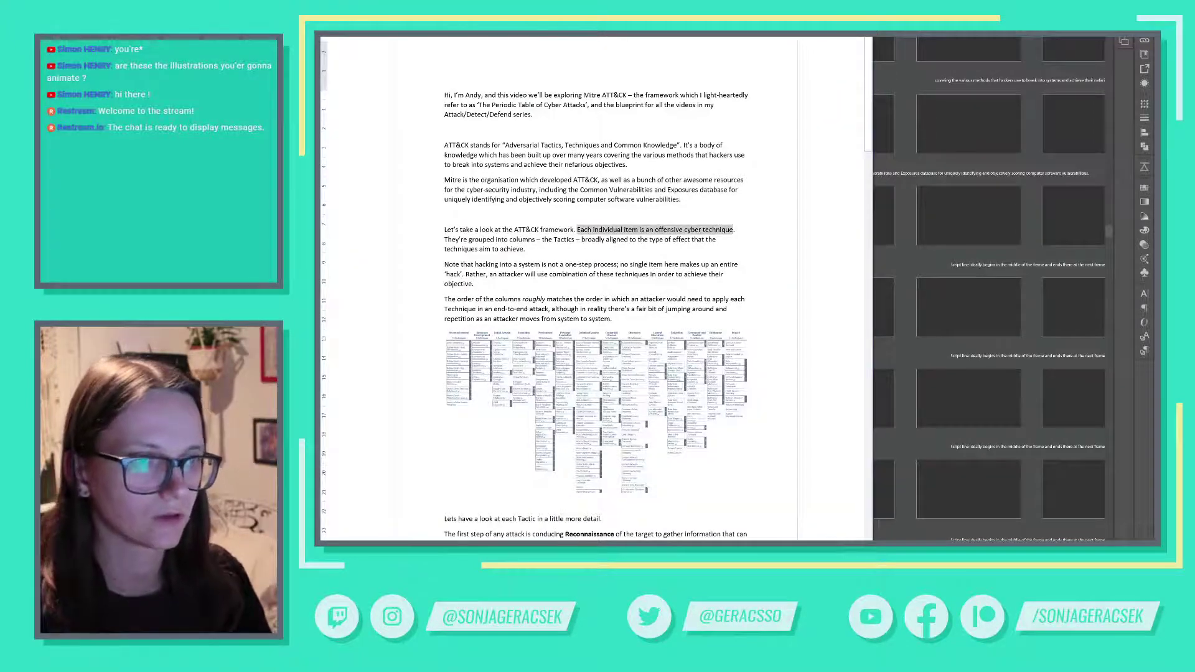
key(alt+Tab)
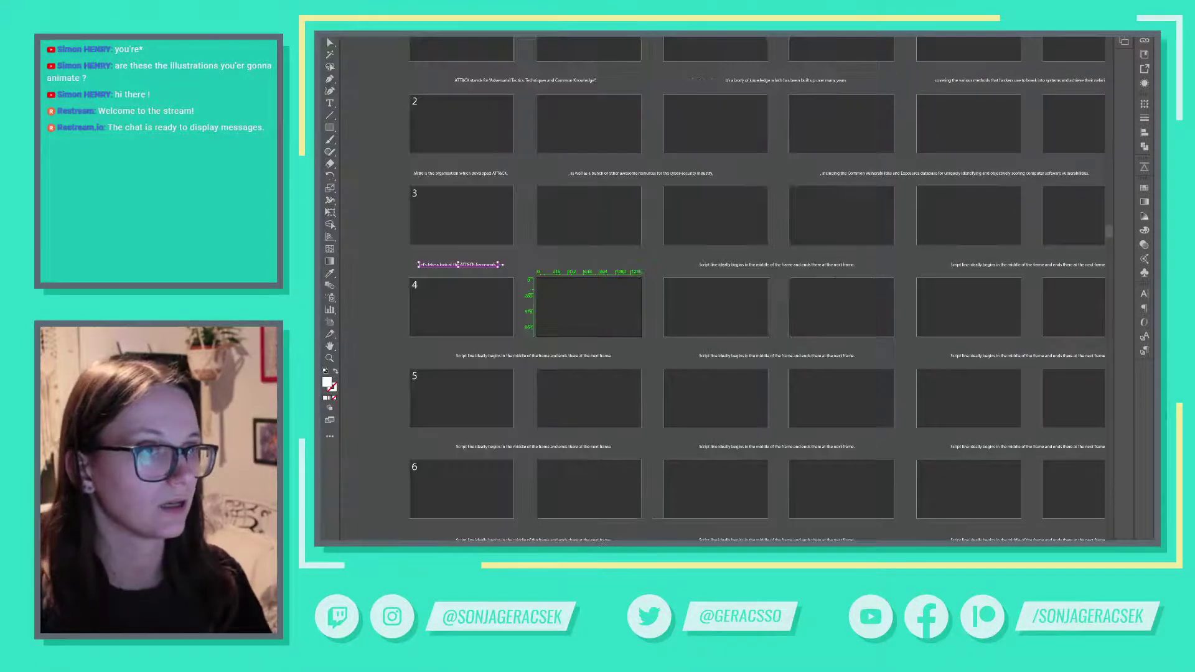
triple_click(795, 266)
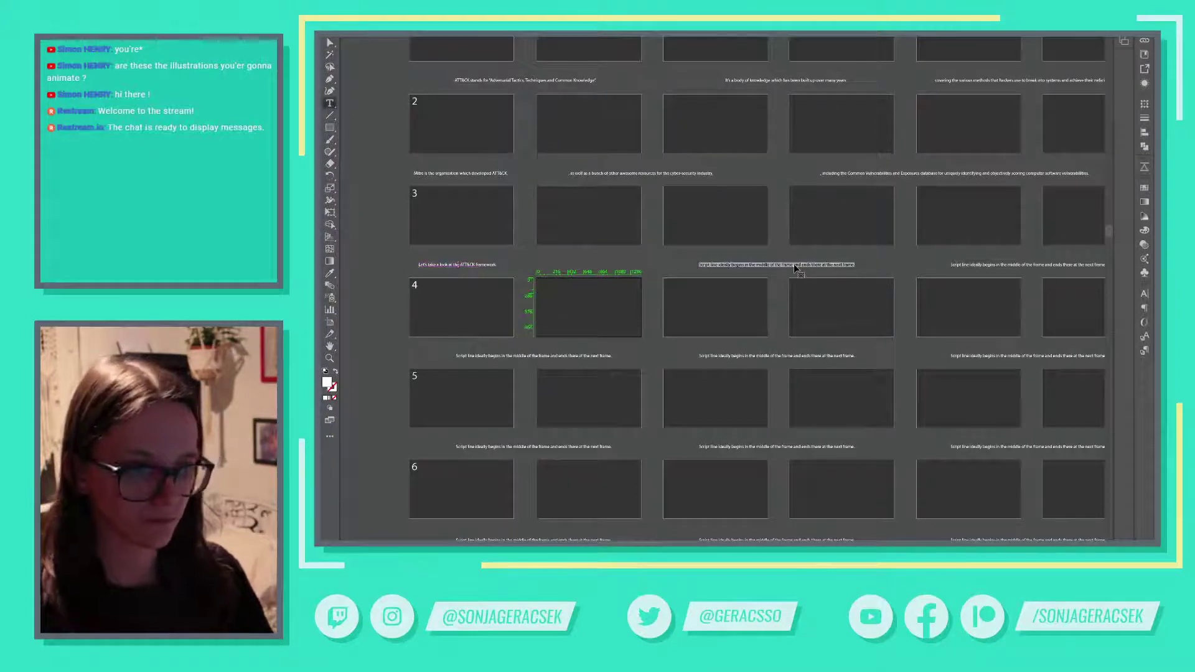
key(ctrl+v)
key(Escape)
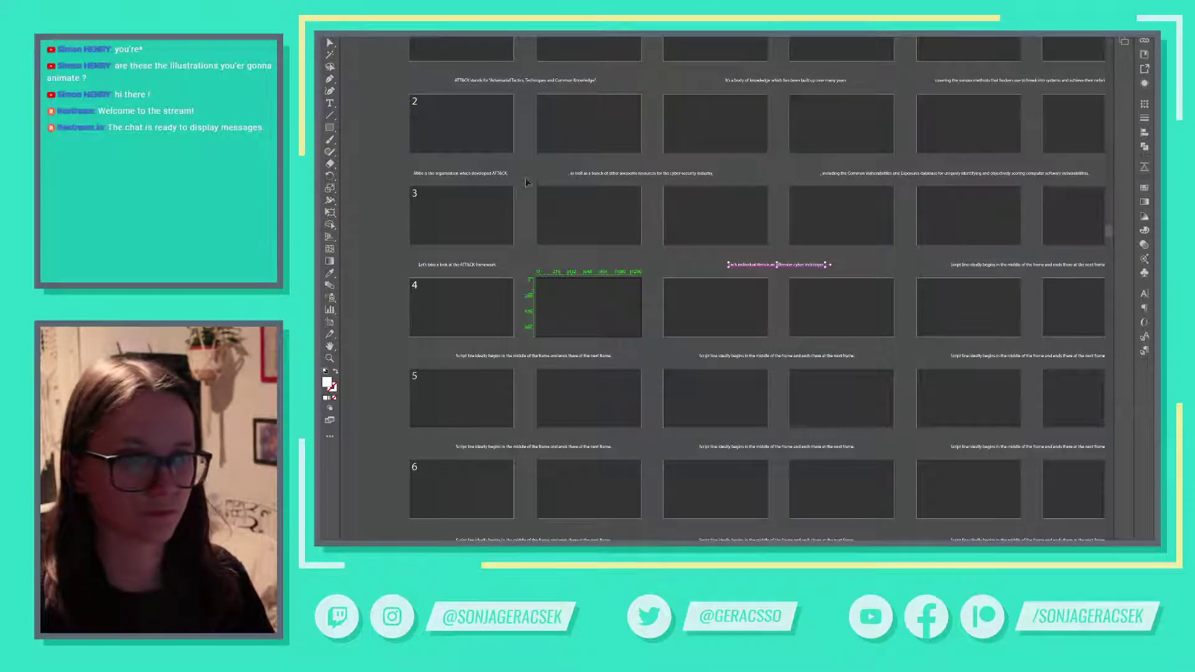
drag(769, 273, 575, 274)
Step: Copy "They're grouped into columns – the Tactics – broadly aligned to the type of effect that the techniques aim to achieve." from the script
key(alt+Tab)
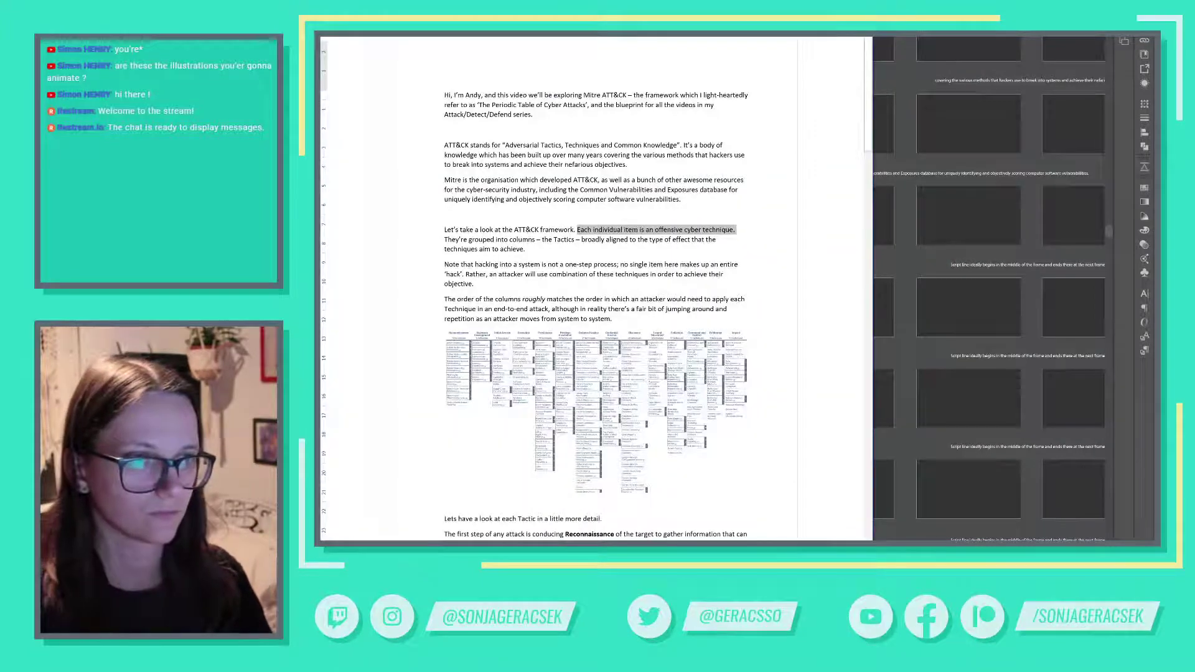
click(507, 249)
drag(443, 239, 526, 249)
key(ctrl+c)
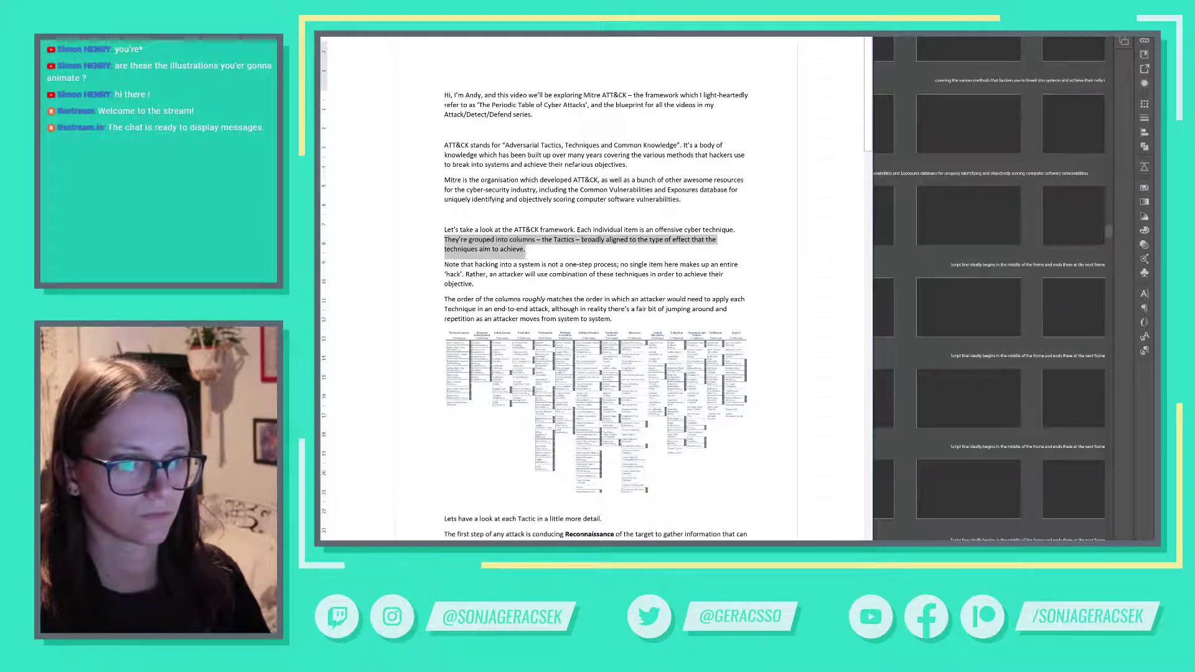
key(alt+Tab)
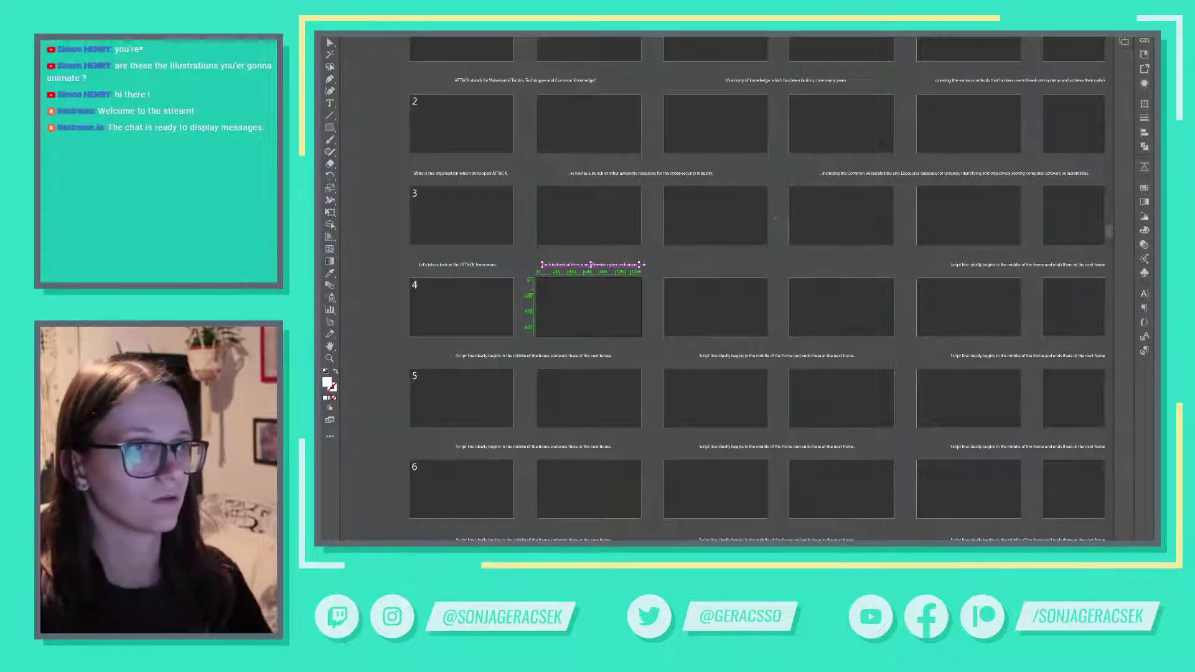
Step: Duplicate row 4's second line between the third and fourth frames and replace its text with the copied sentence
drag(631, 272, 777, 265)
double_click(777, 264)
key(ctrl+a)
key(ctrl+v)
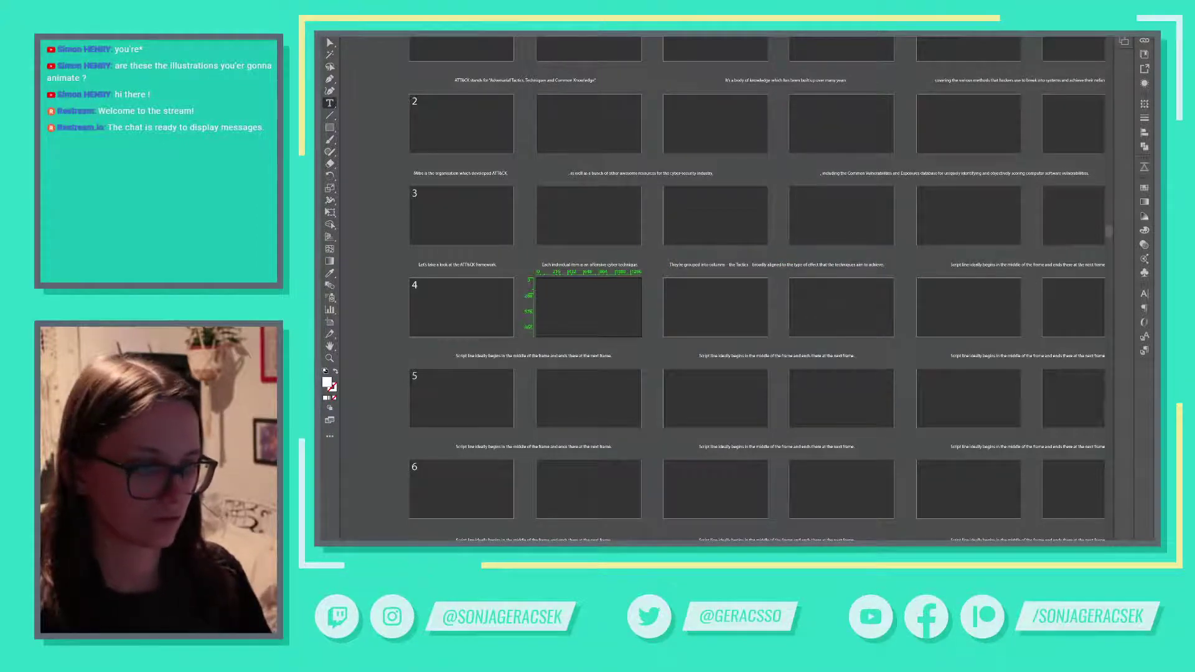
Step: Copy "Note that hacking into a system is not a one-step process;" from the script and paste it over row 4's last placeholder
key(alt+Tab)
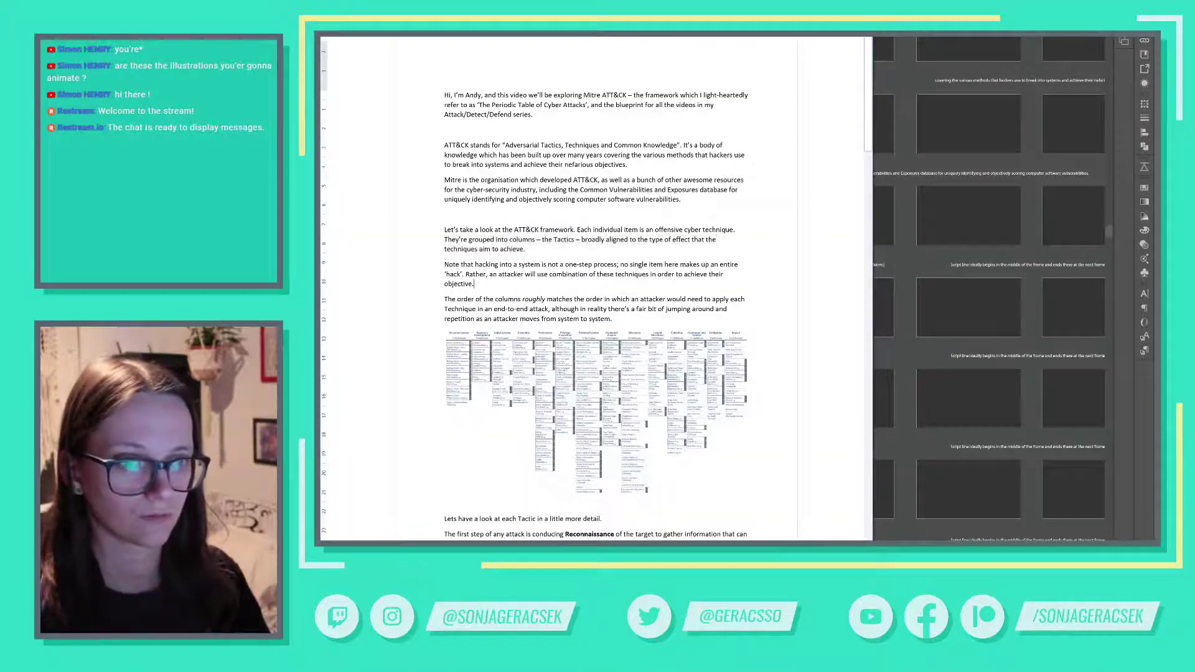
drag(444, 264, 619, 264)
key(ctrl+c)
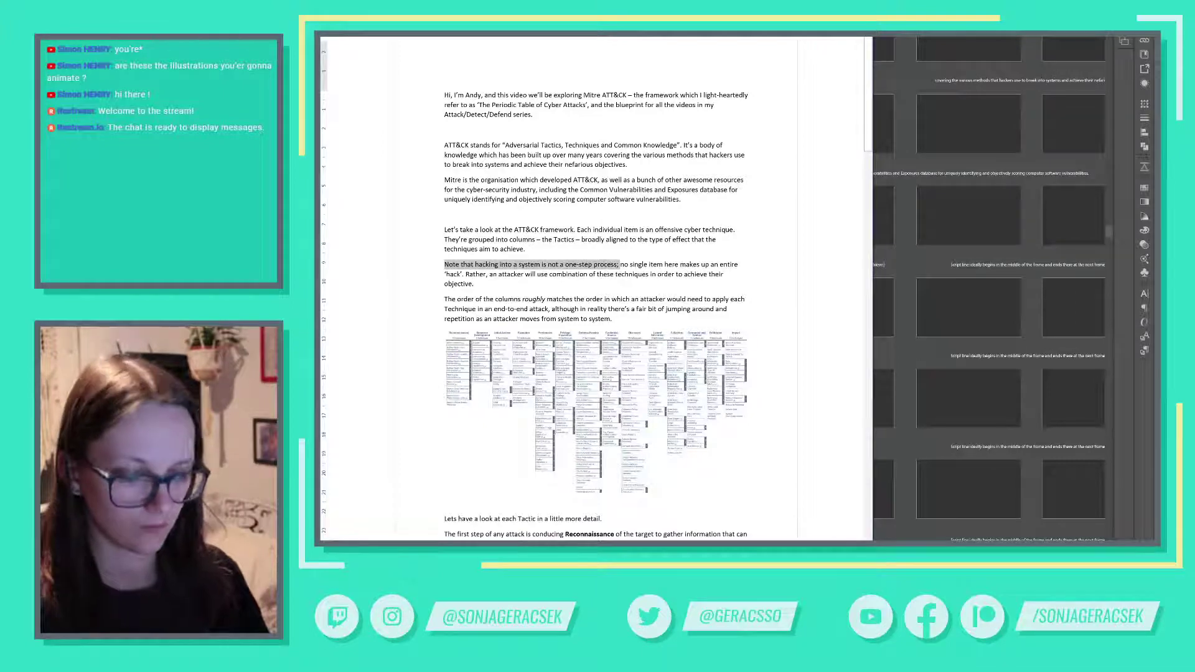
click(1029, 264)
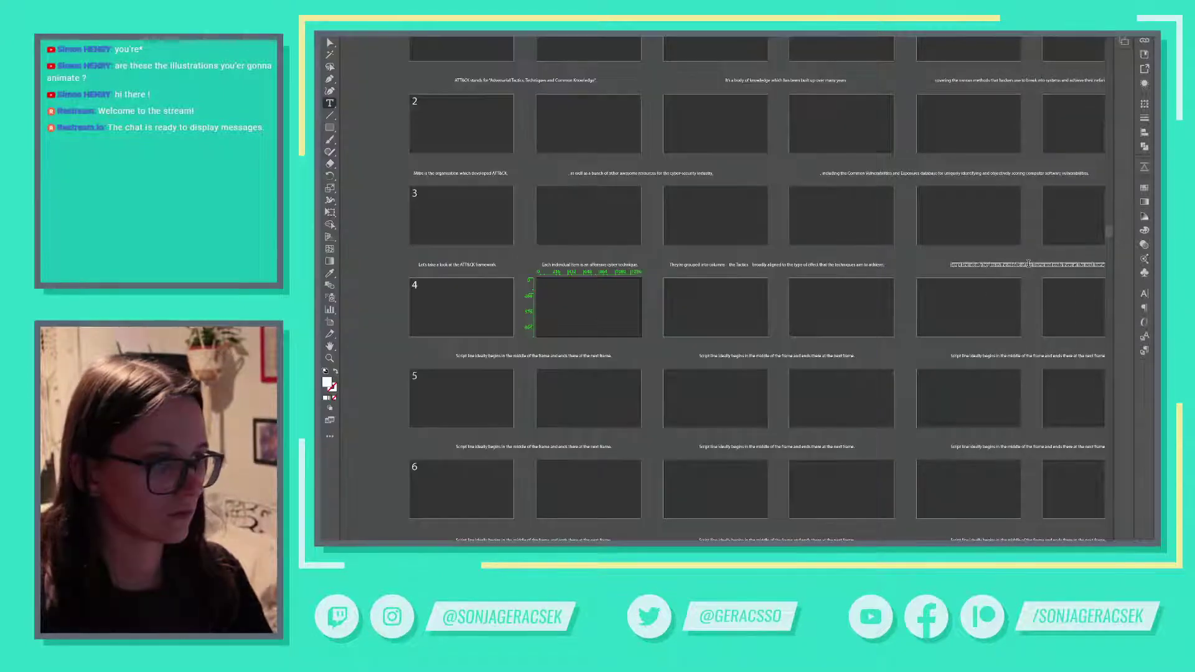
key(ctrl+v)
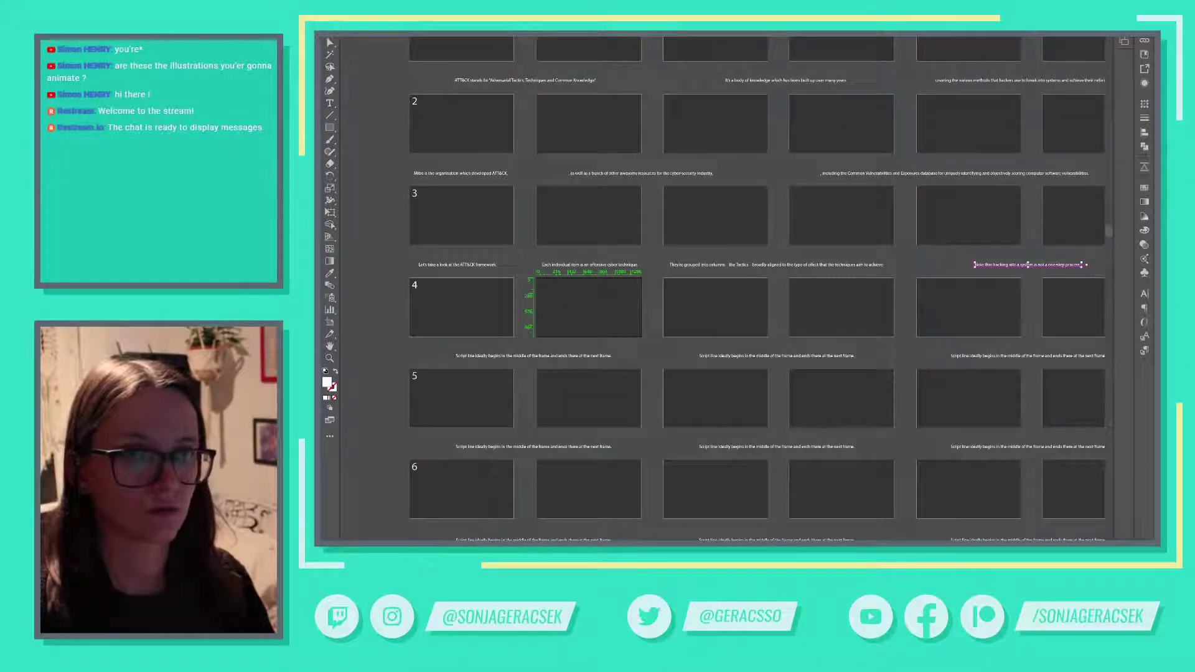
Step: Move the "Note that hacking" line above row 4's fifth frame and duplicate it above the sixth frame
drag(992, 268, 936, 264)
drag(1044, 350, 1006, 347)
drag(938, 269, 1064, 272)
Step: Copy "no single item here makes up an entire 'hack'." from the script and paste it over the duplicate above row 4's sixth frame
key(alt+Tab)
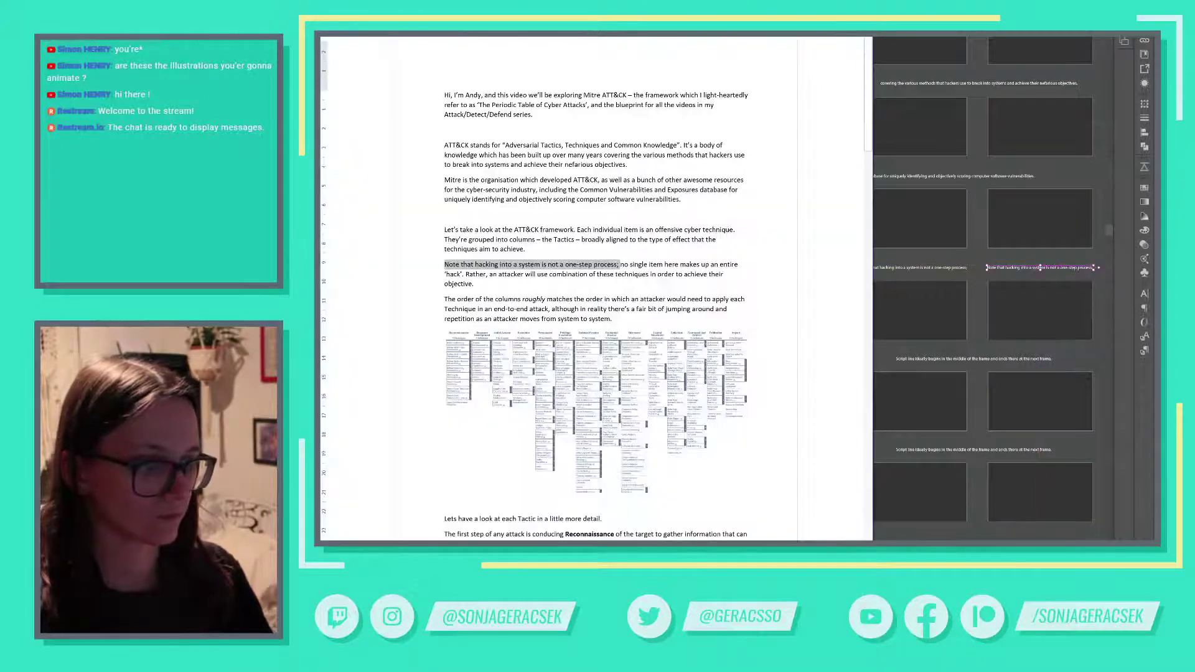
drag(620, 264, 464, 274)
key(ctrl+c)
click(1014, 328)
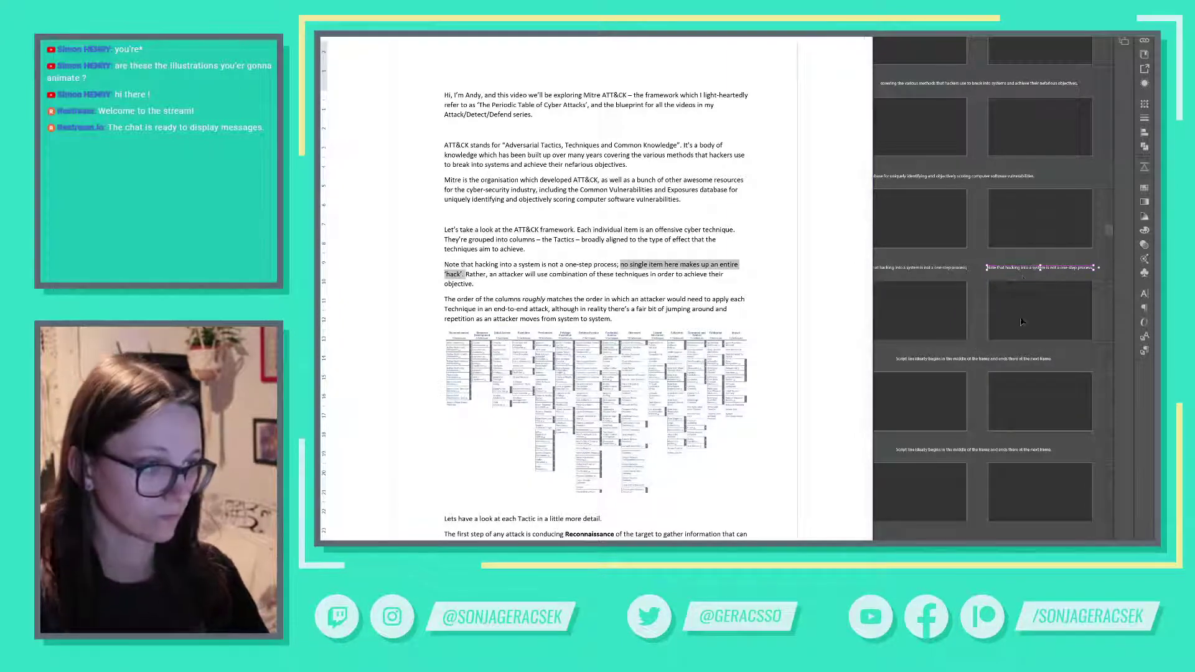
click(1025, 267)
double_click(1025, 267)
key(ctrl+a)
key(ctrl+v)
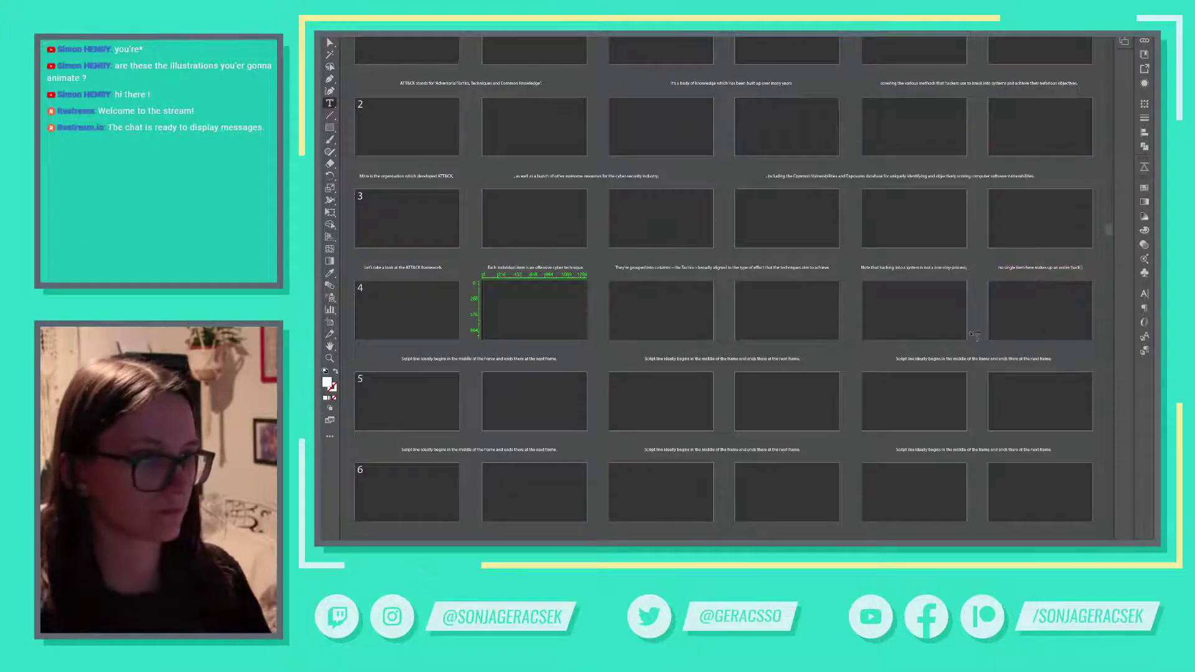
Step: Copy "Rather, an attacker will use combination of these techniques in order to achieve their objective." from the script and paste it over row 5's first placeholder
key(Escape)
drag(522, 387, 525, 320)
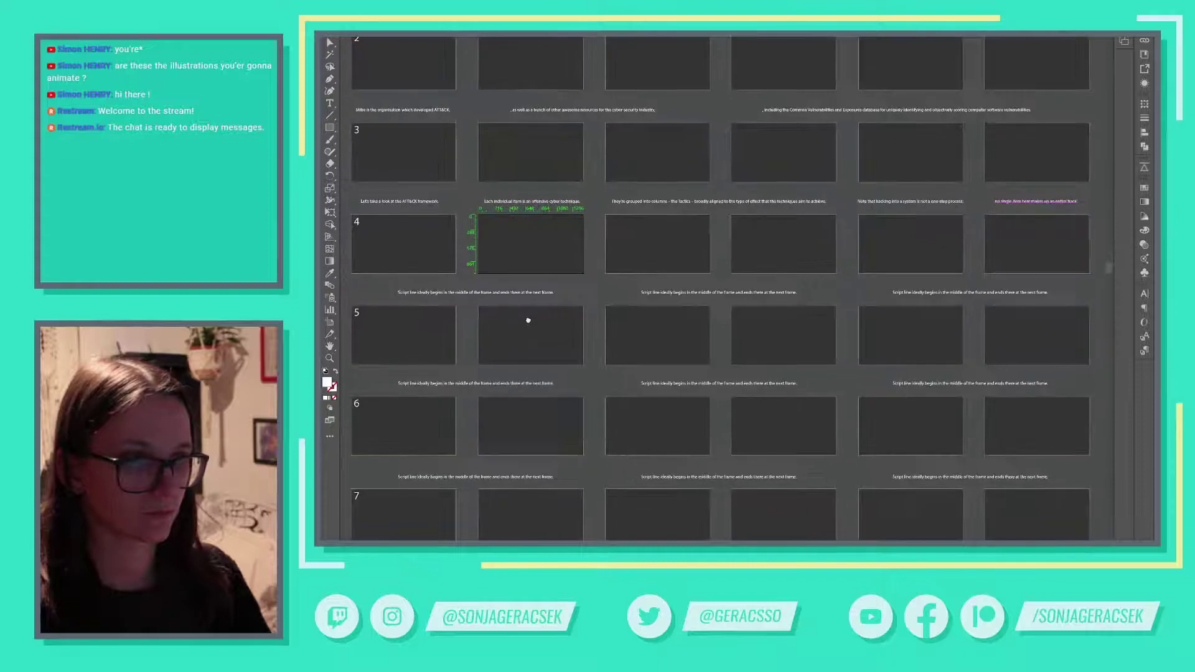
key(alt+Tab)
mouse_move(462, 275)
mouse_down()
mouse_move(485, 274)
mouse_move(473, 284)
mouse_up()
key(ctrl+c)
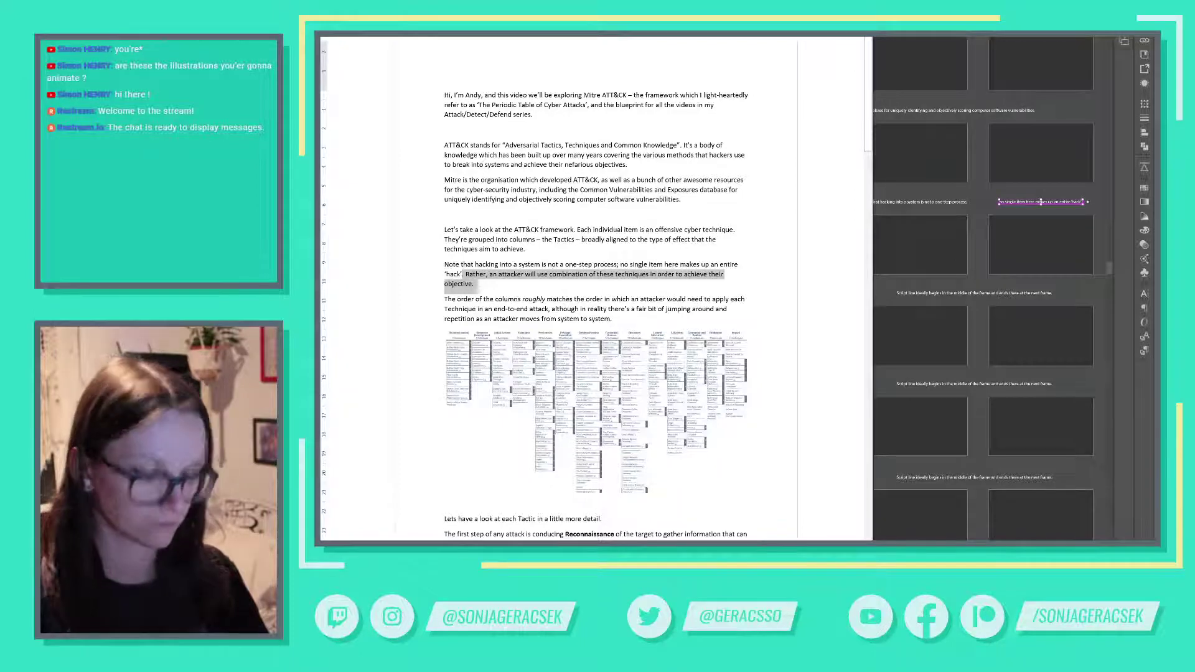
key(alt+Tab)
double_click(521, 294)
key(ctrl+a)
key(ctrl+v)
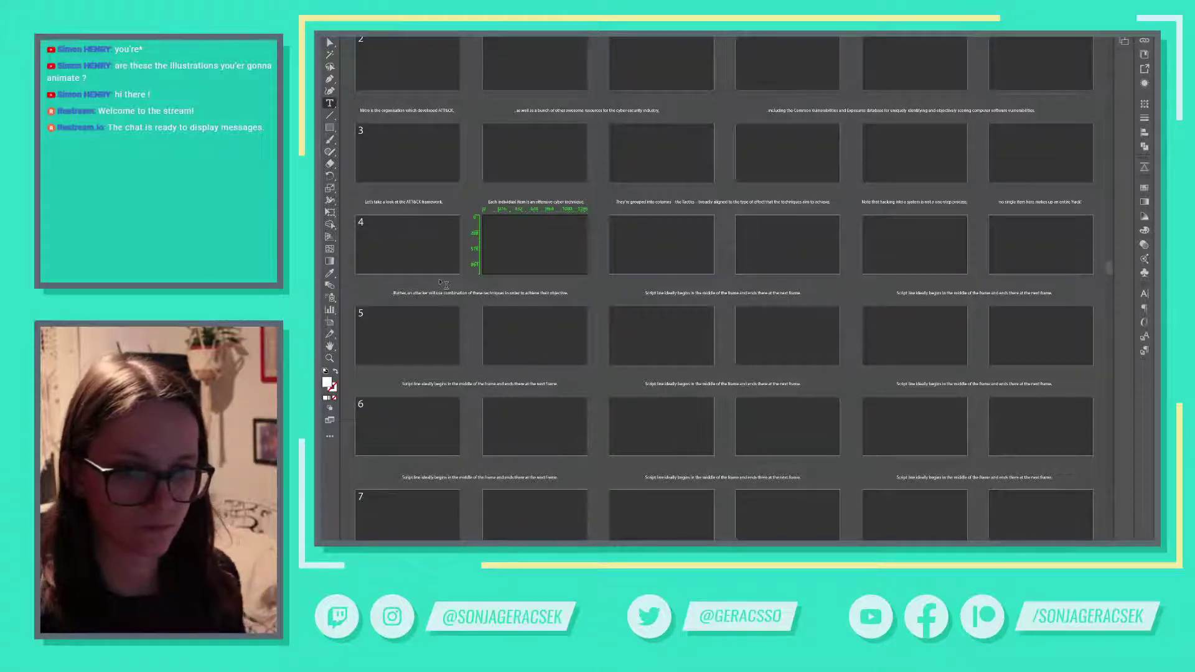
key(ctrl)
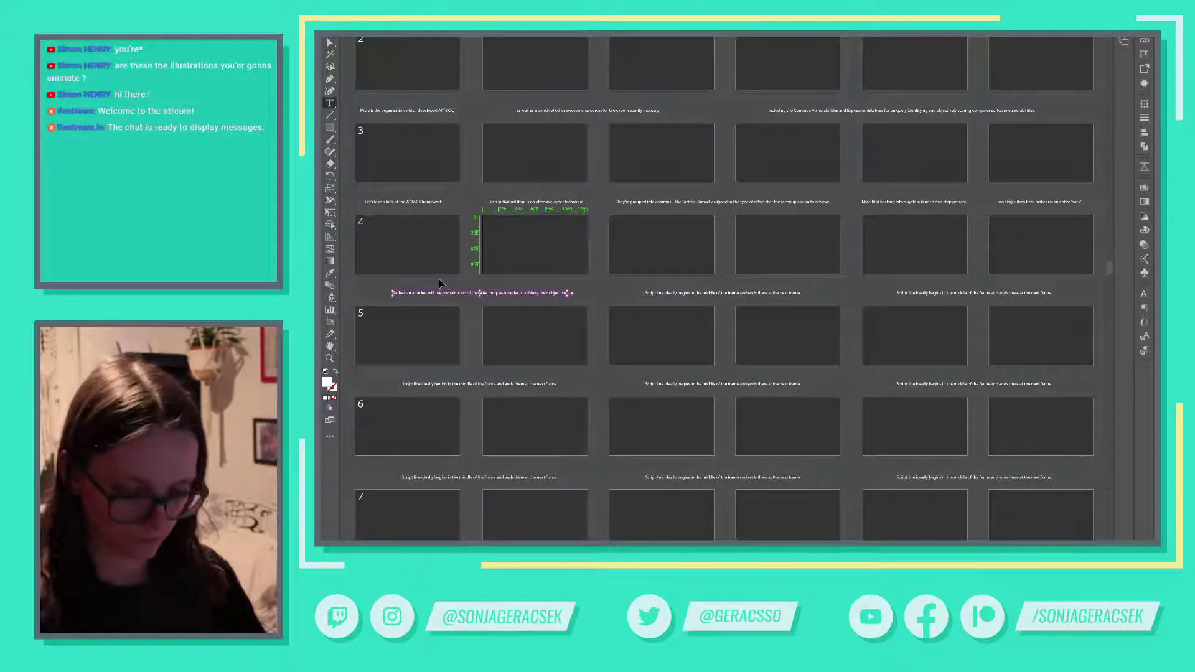
Step: Copy the script text from "The order of the columns" through "end-to-end attack" and paste it over row 5's second placeholder
key(alt+Tab)
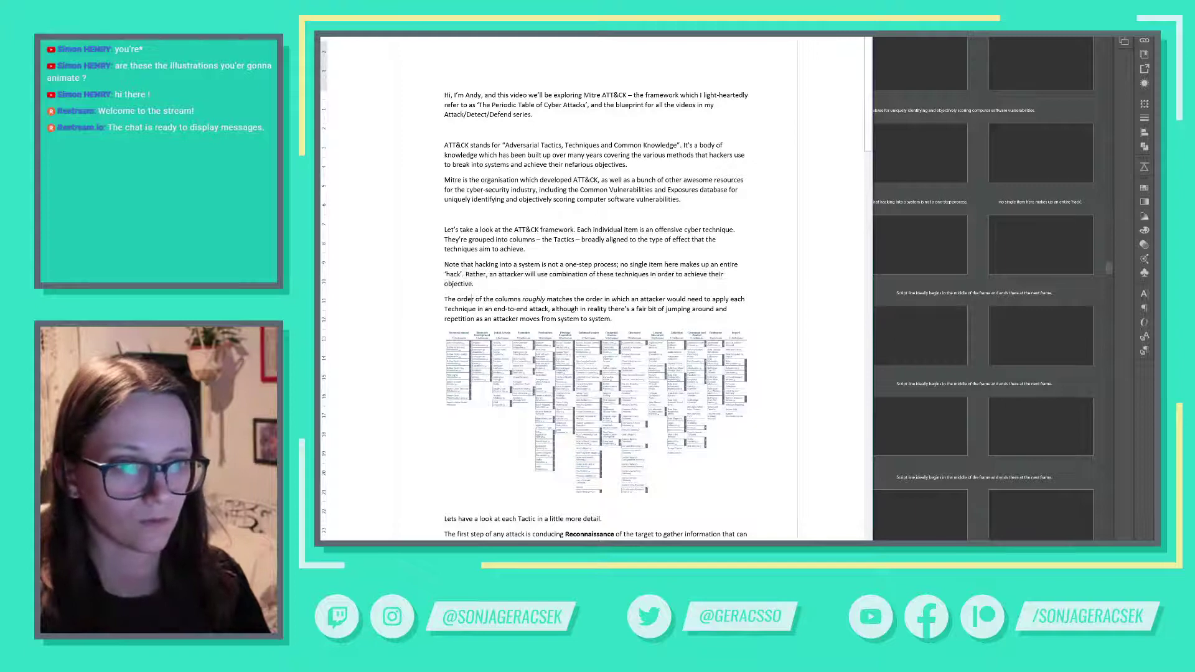
key(ctrl+shift+Right)
key(ctrl+shift+Right)
key(ctrl+shift+Right)
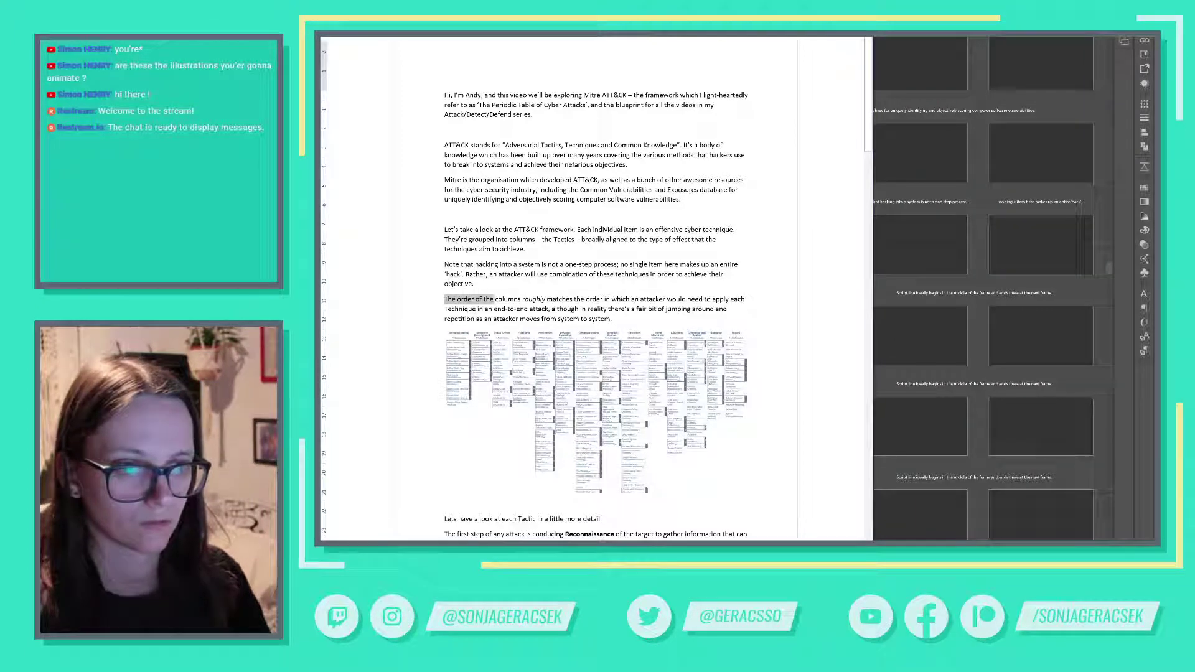
key(ctrl+shift+Right)
key(ctrl+shift+Right)
key(ctrl+shift+Right)
key(ctrl+shift+Right)
key(ctrl+shift+Right)
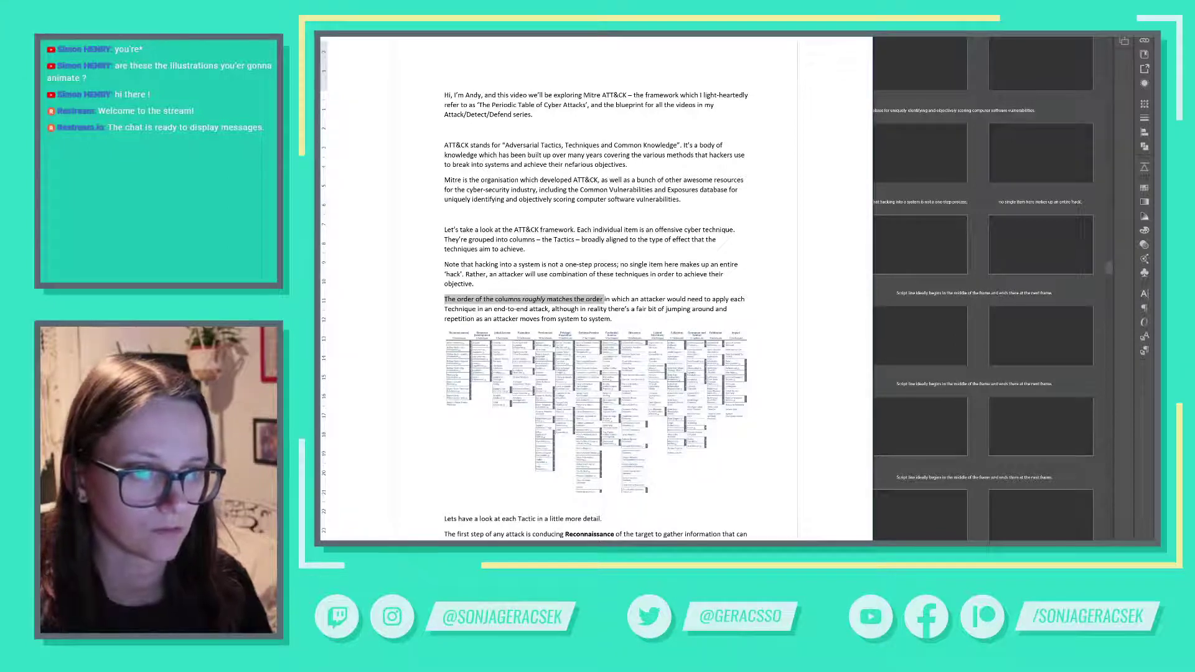
drag(604, 299, 548, 308)
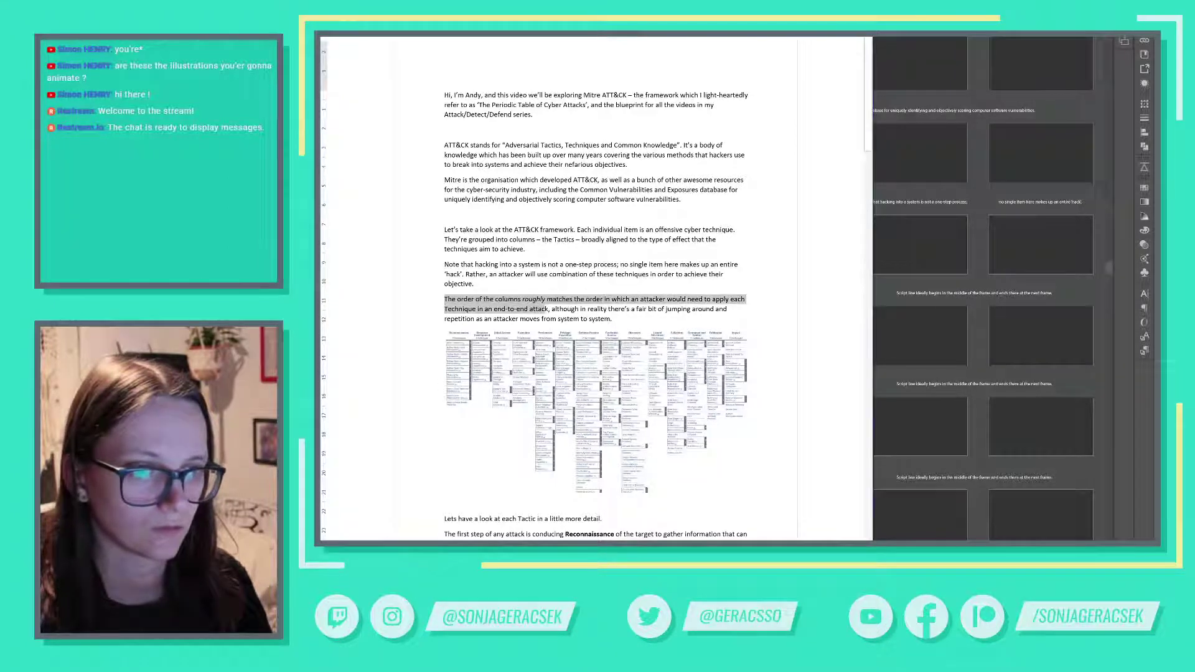
key(ctrl+c)
click(921, 239)
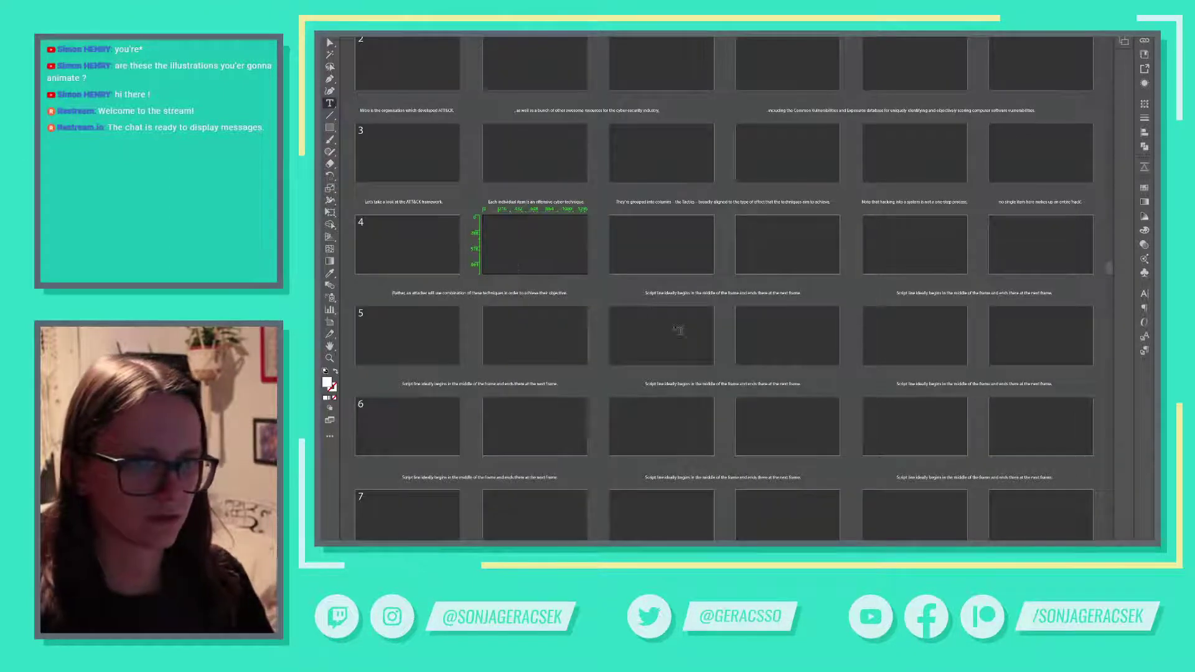
triple_click(722, 293)
key(ctrl+v)
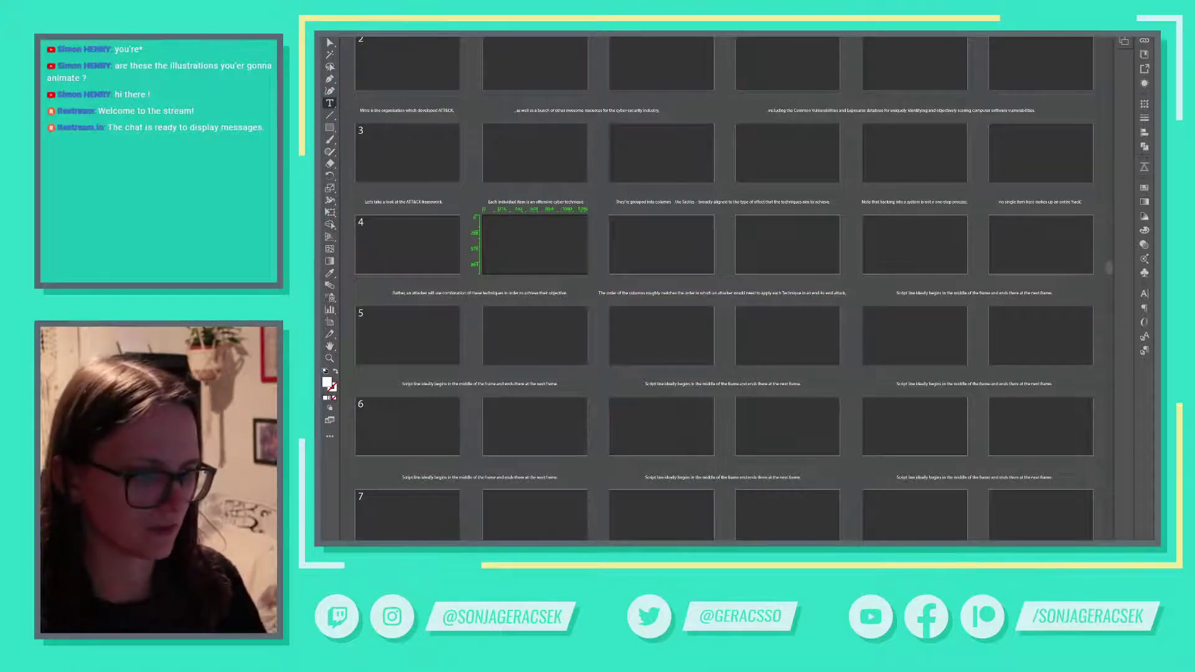
Step: Copy the script text from "although in reality" through "system to system." and paste it over row 5's third placeholder
key(alt+Tab)
click(552, 309)
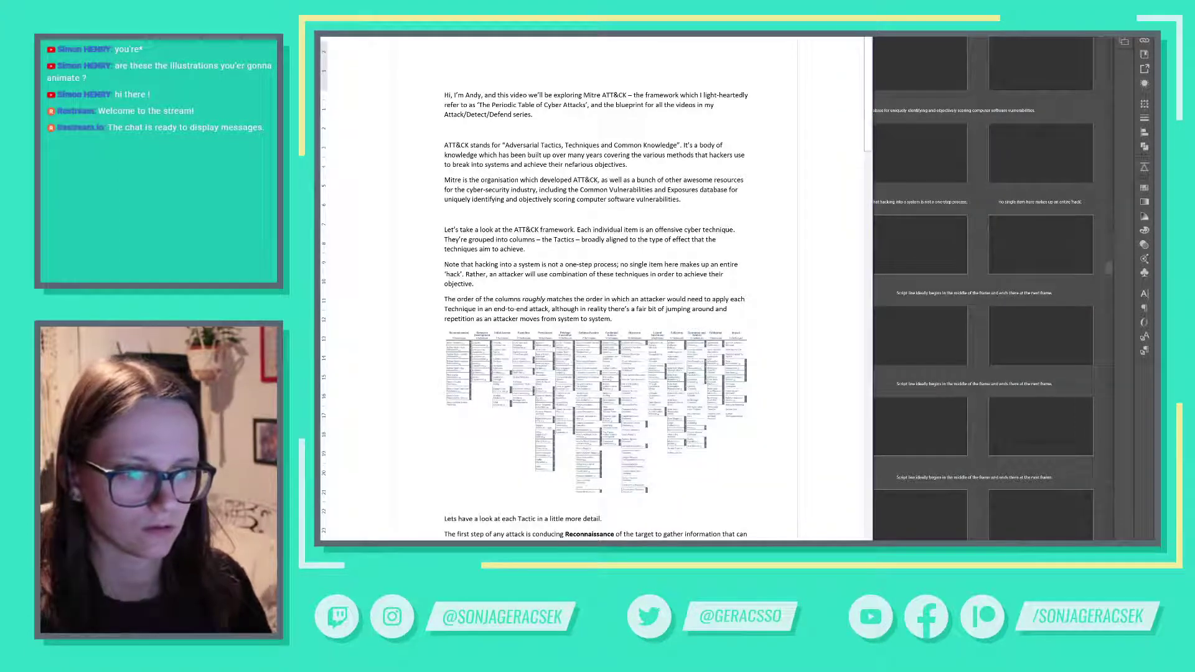
drag(552, 310, 612, 319)
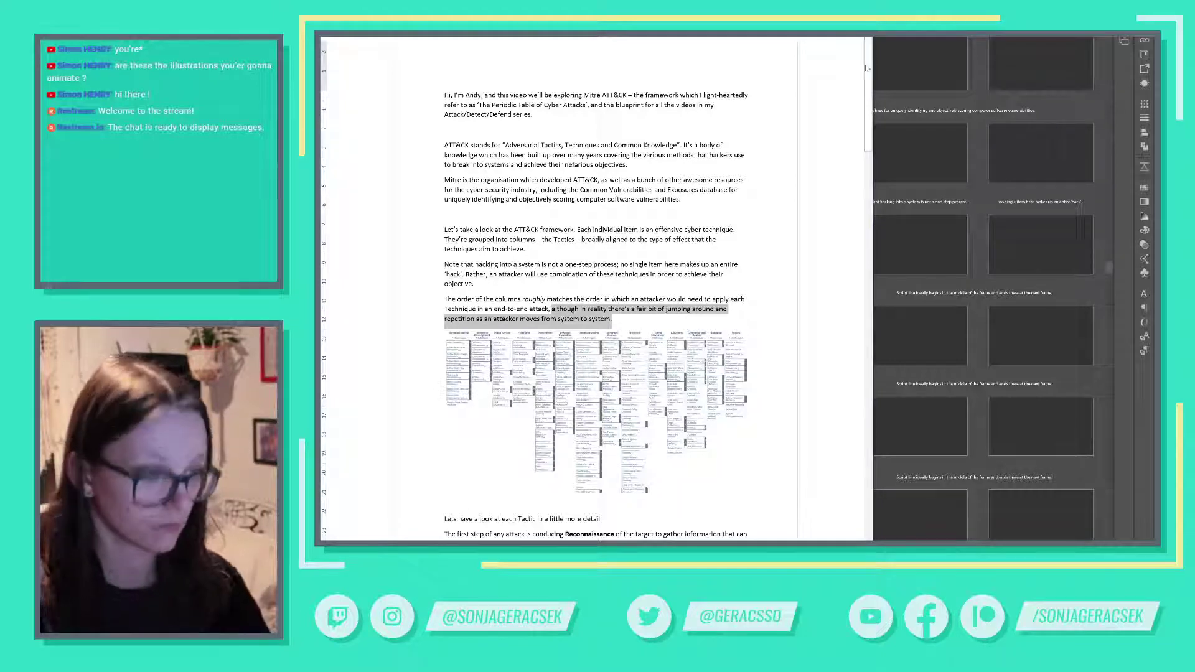
key(alt+Tab)
click(971, 295)
key(ctrl+a)
key(ctrl+v)
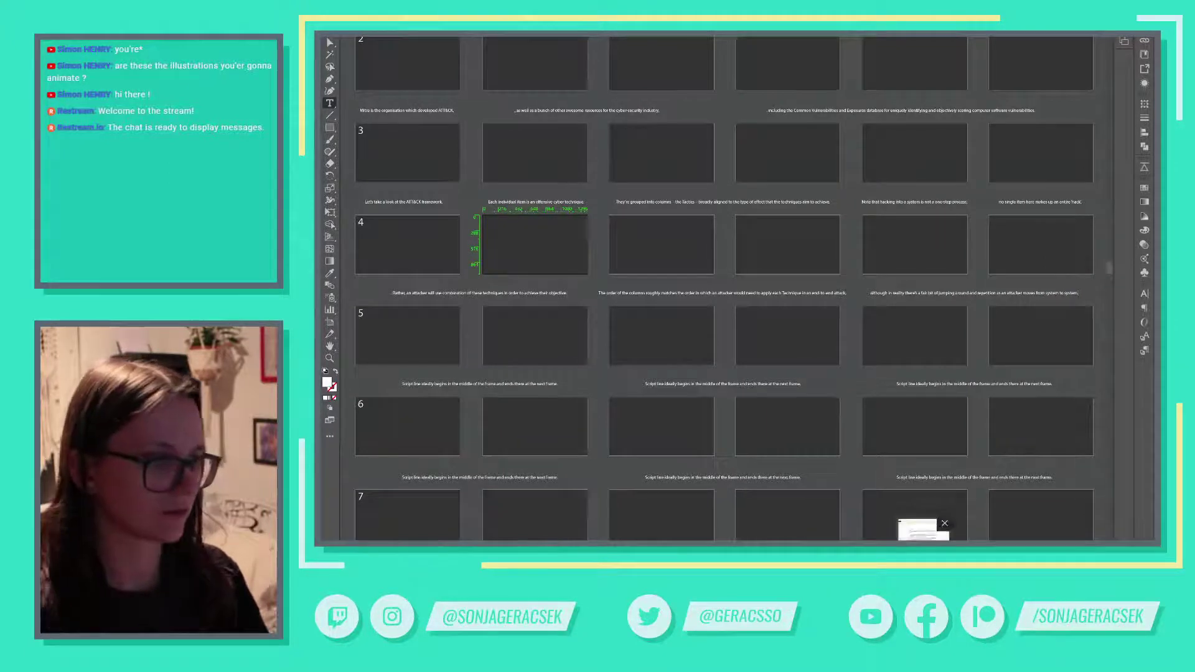
Step: Replace row 6's first placeholder with the script's "Lets have a look at each Tactic in a little more detail." and centre it above the first frame
key(alt+Tab)
scroll(719, 358, down, 5)
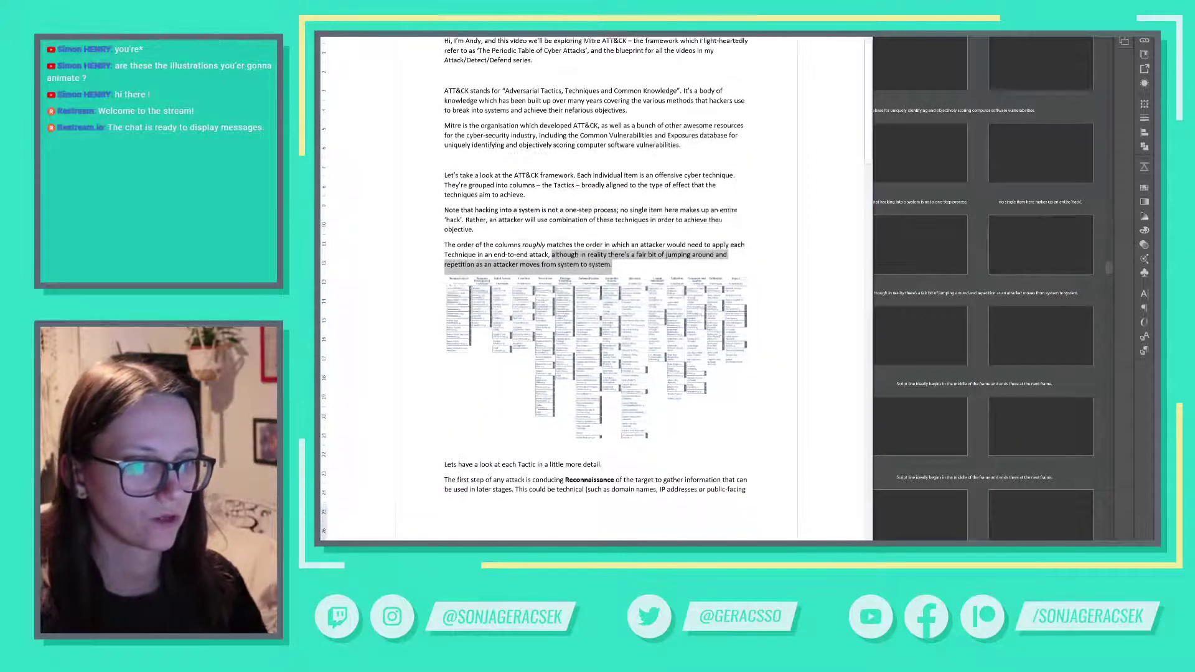
scroll(736, 353, down, 3)
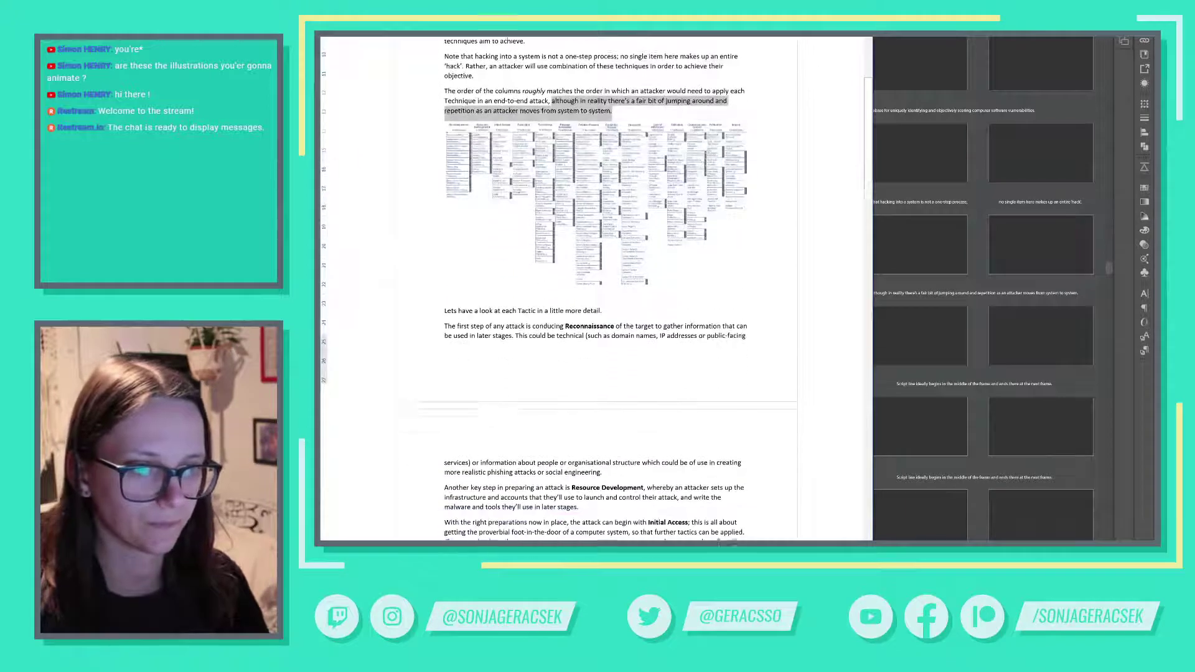
triple_click(507, 294)
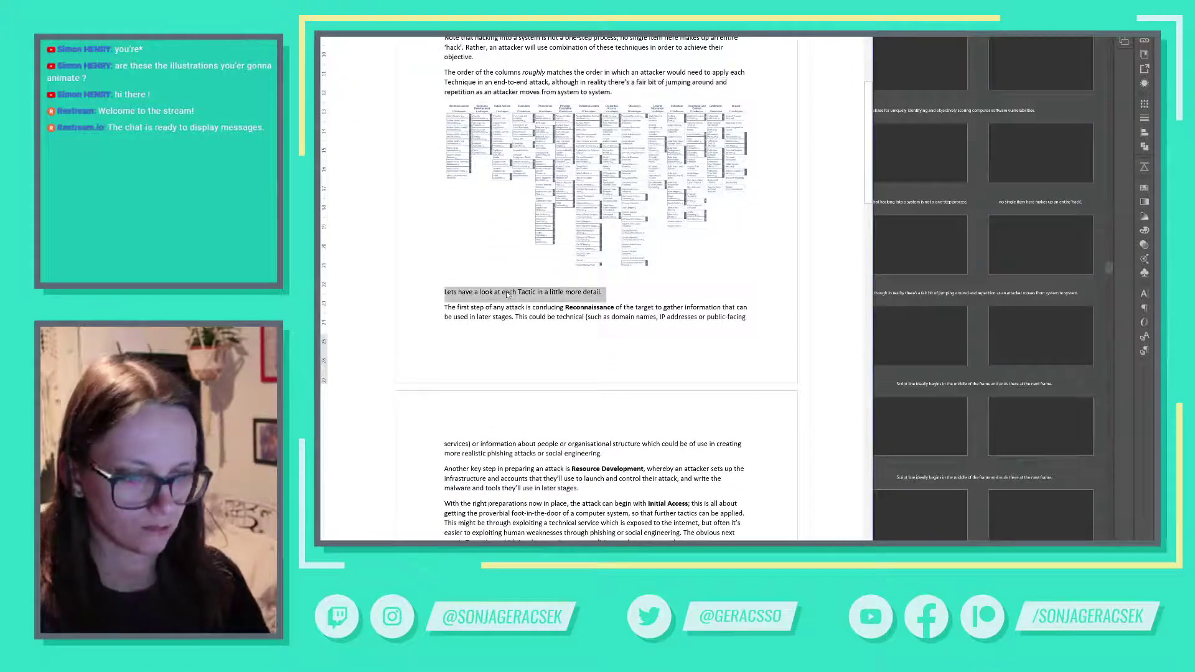
click(873, 128)
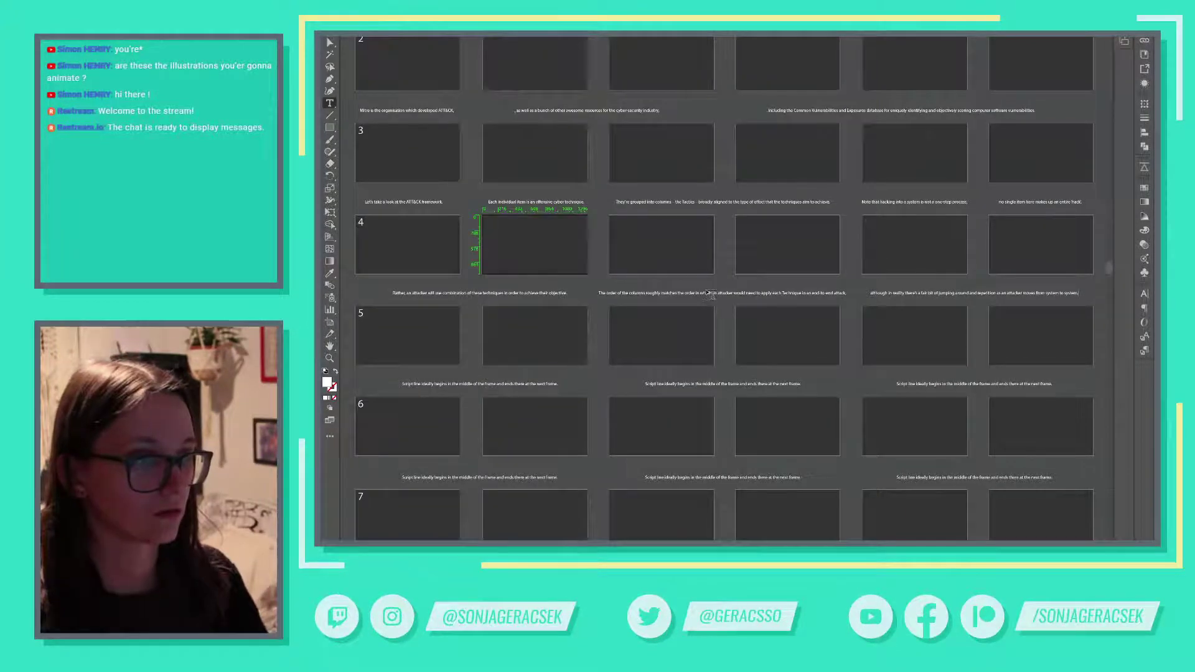
scroll(775, 396, down, 1)
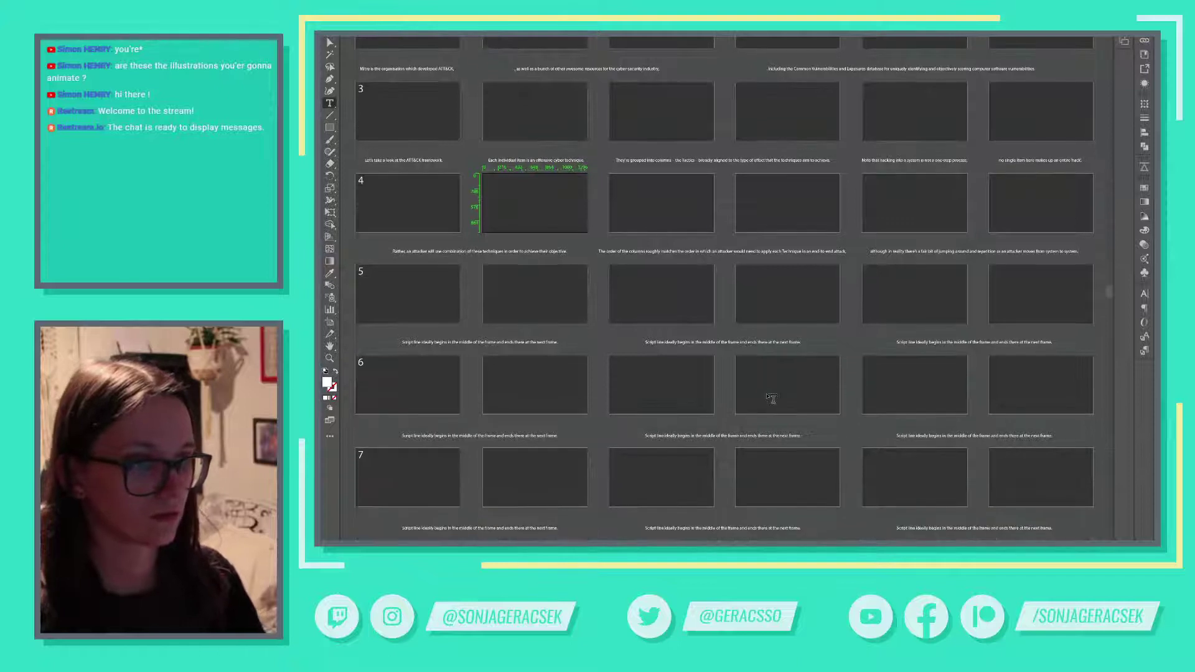
triple_click(427, 342)
key(ctrl+v)
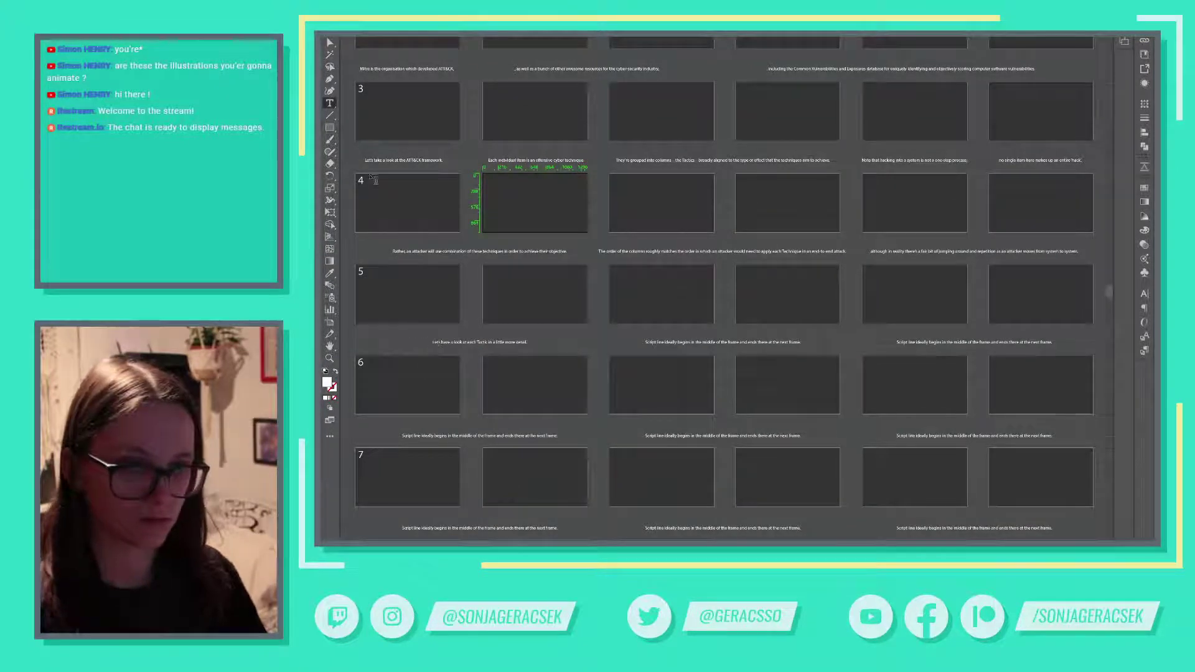
drag(502, 343, 431, 343)
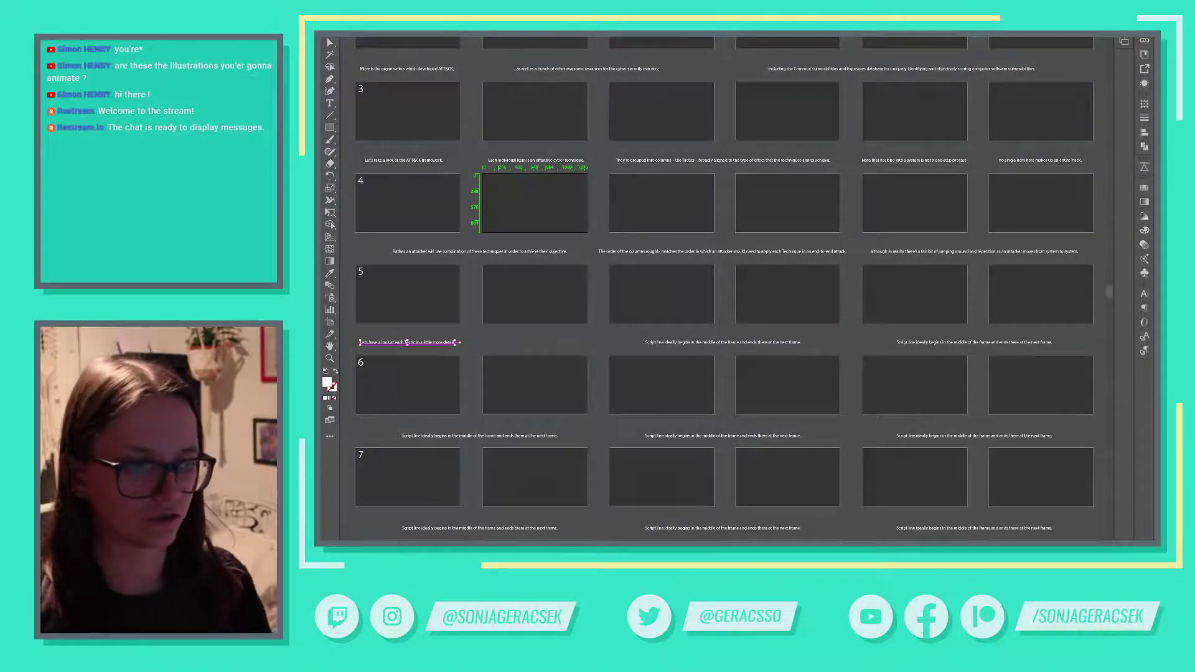
Step: Replace row 6's second placeholder with the script's sentence from "The first step" through "later stages." and centre it above the second and third frames
key(alt+Tab)
click(471, 317)
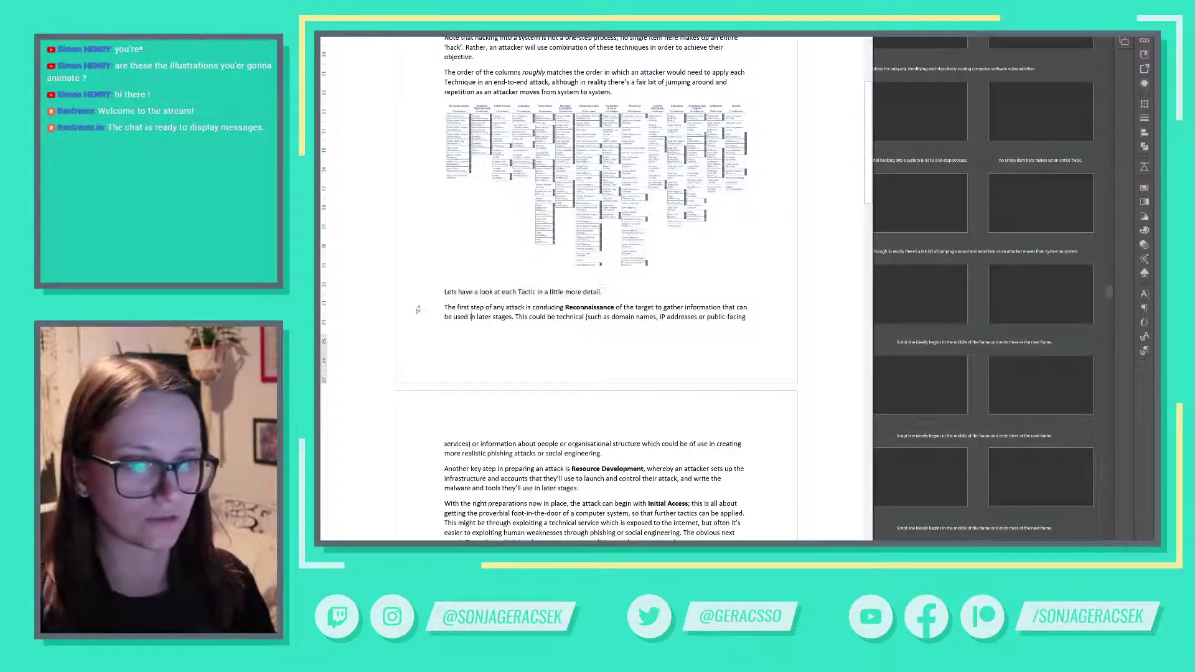
drag(444, 307, 515, 322)
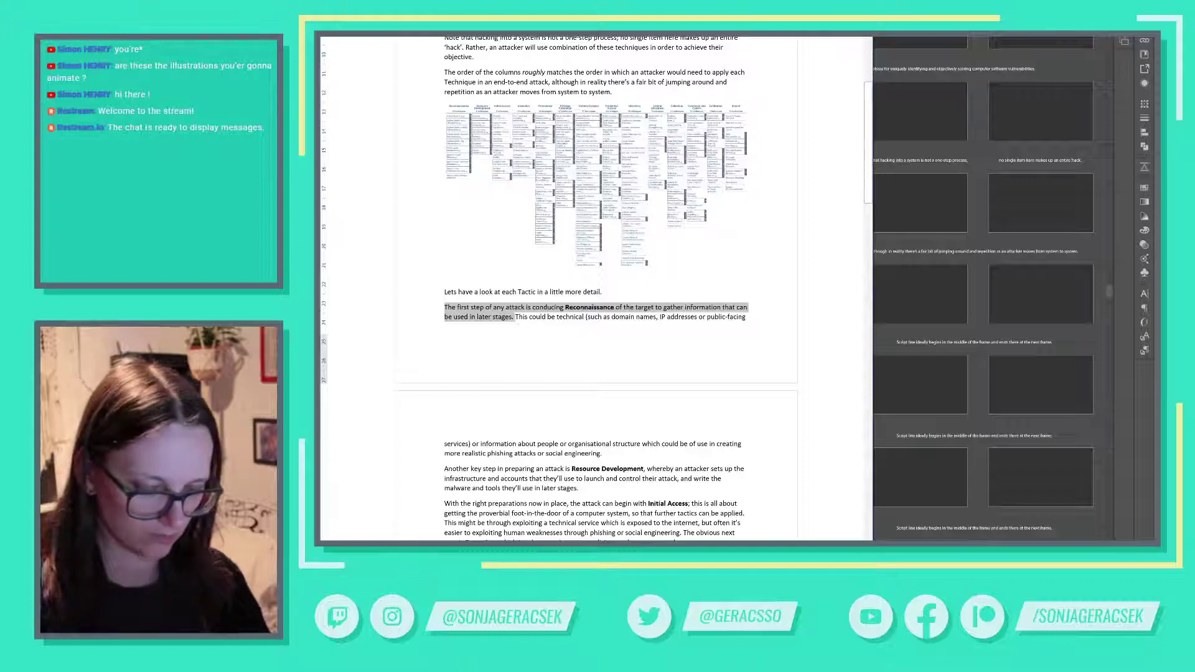
key(alt+Tab)
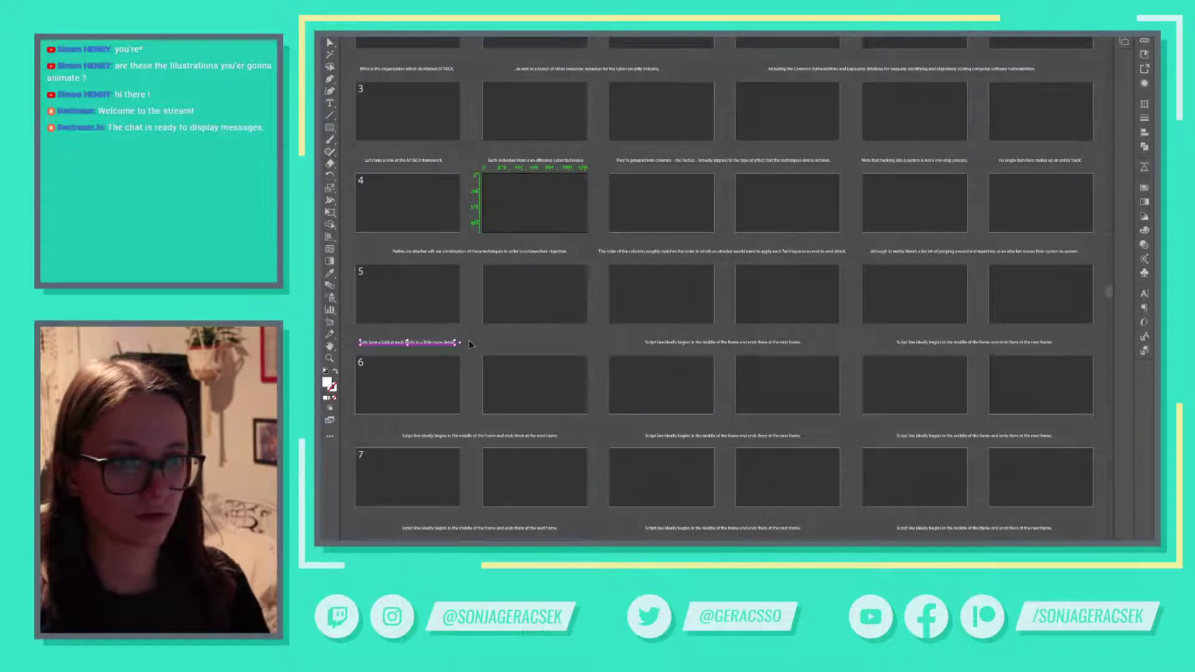
drag(703, 342, 561, 348)
key(ctrl+z)
key(t)
click(578, 343)
key(ctrl+a)
key(ctrl+v)
key(Escape)
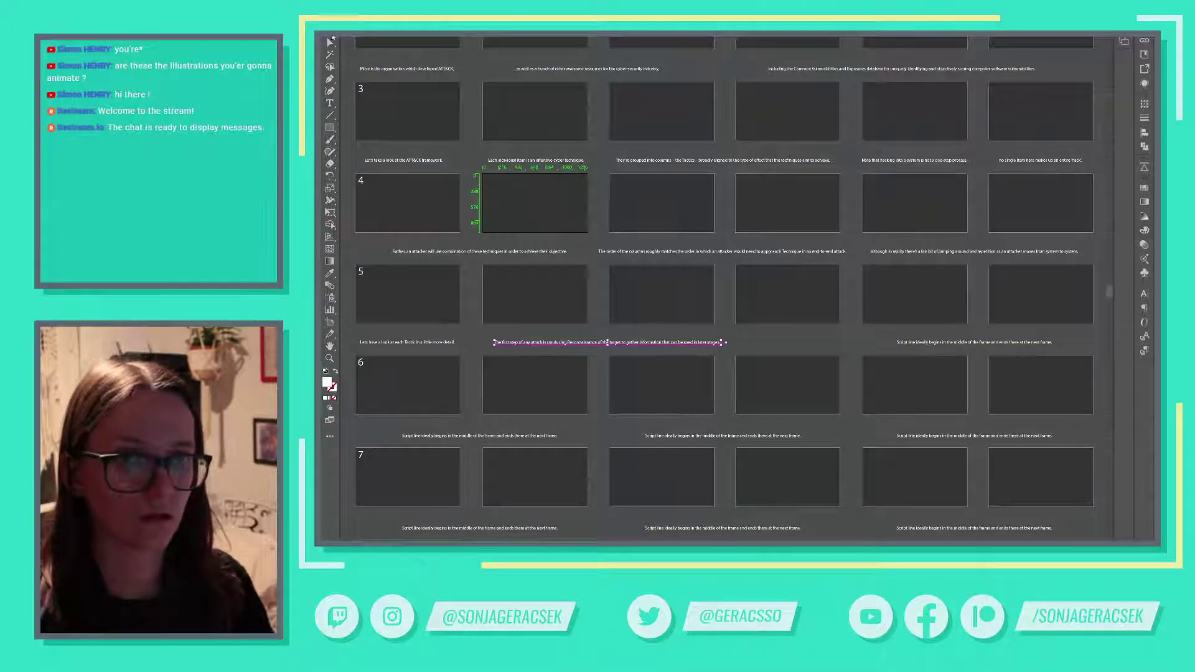
drag(711, 333, 683, 344)
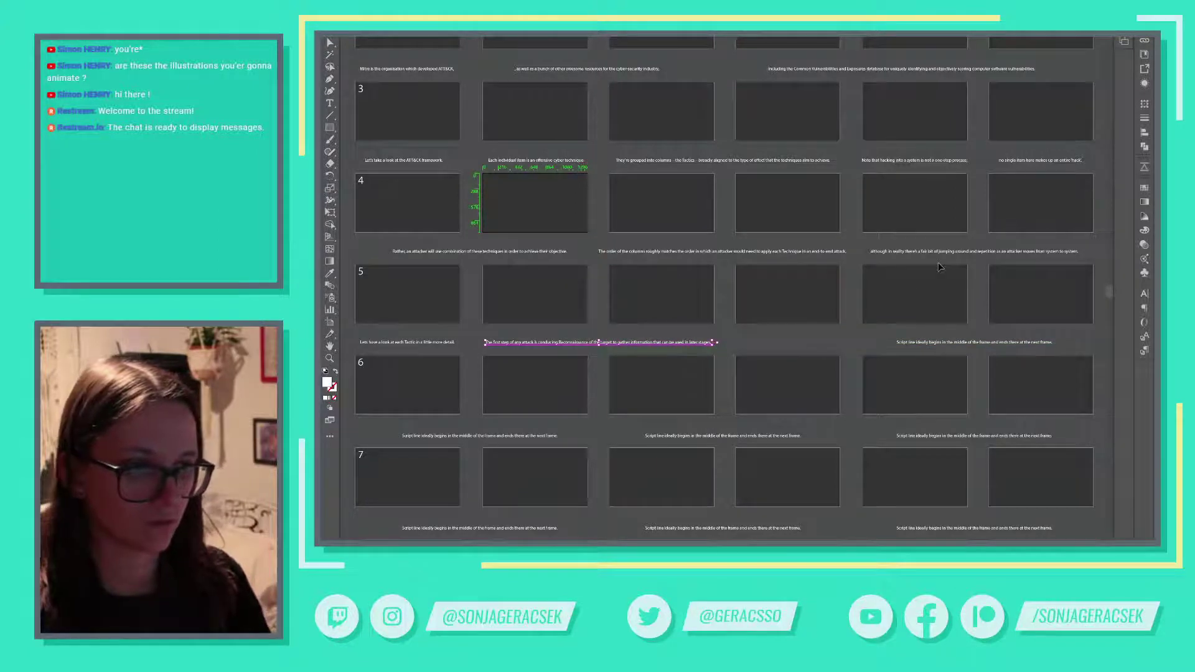
Step: Select "This could be technical (such as domain names, IP addresses or public-facing services)" in the script
key(alt+Tab)
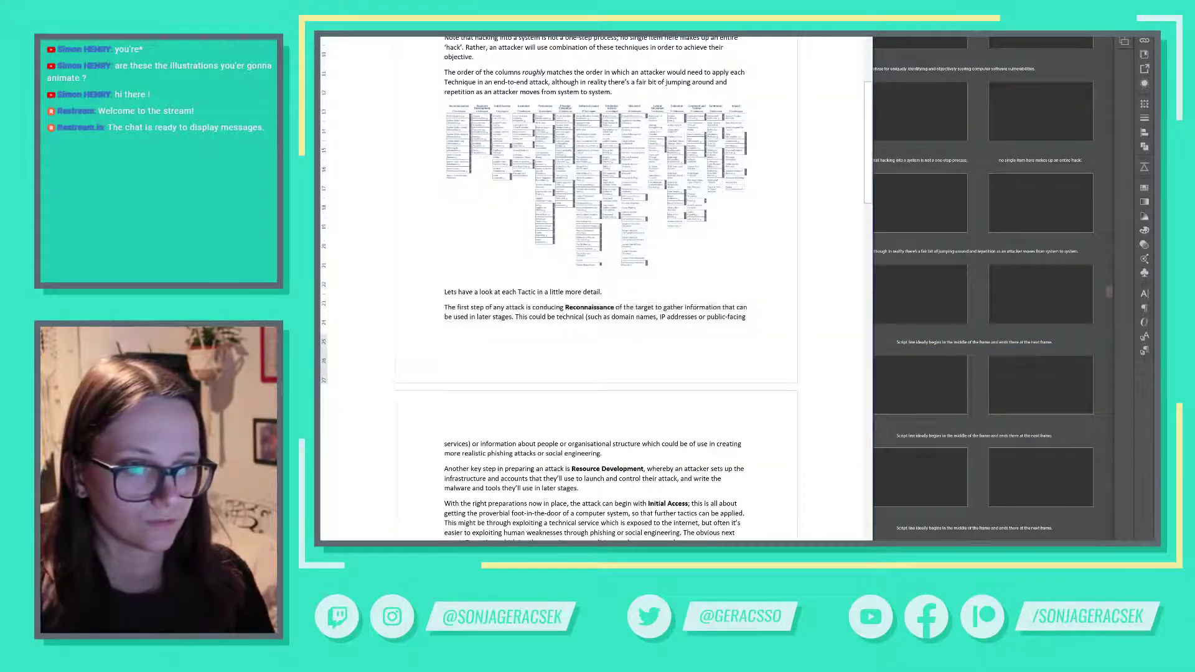
drag(516, 317, 471, 443)
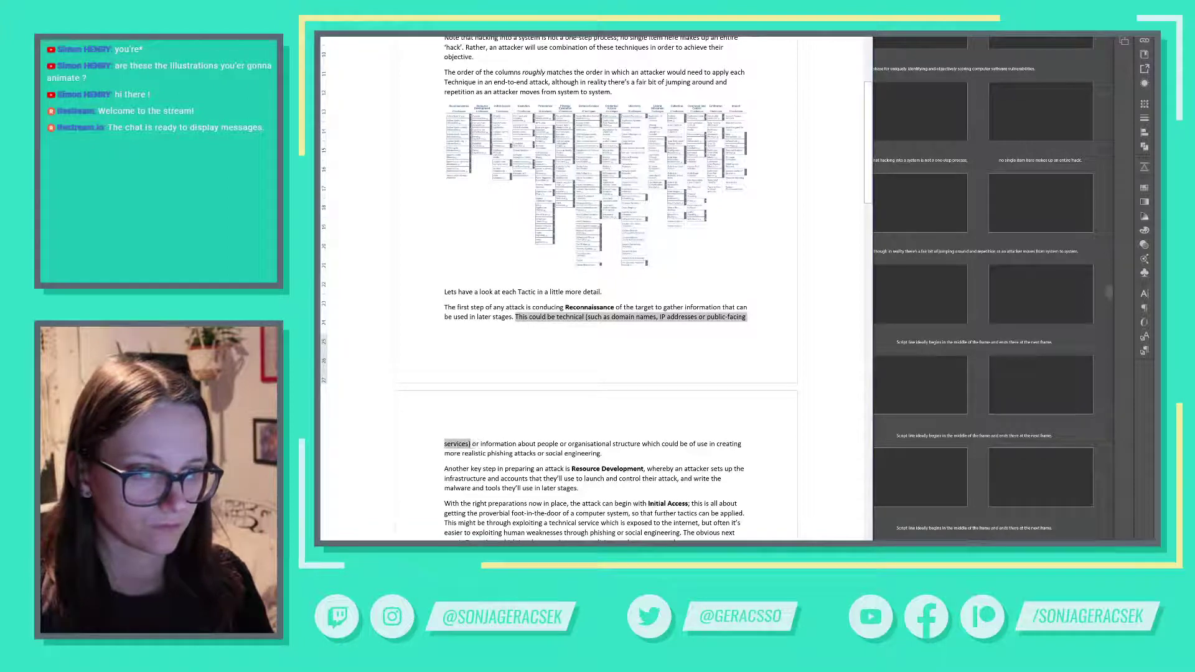
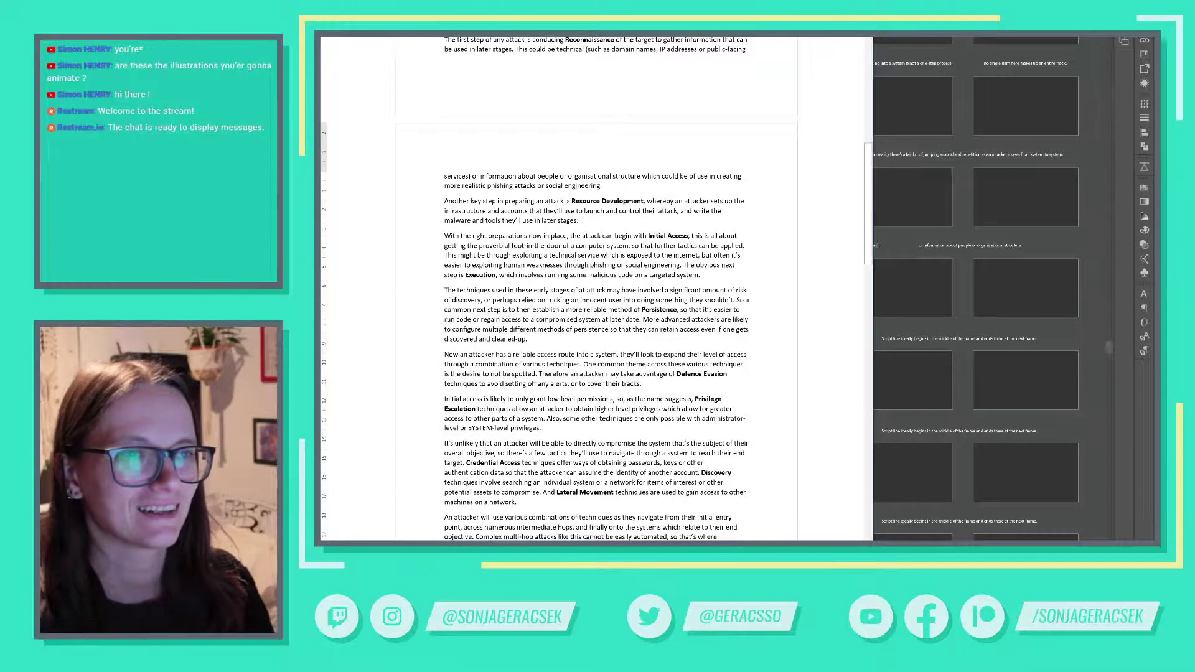
Step: Review the client's slide deck and the script's tactic paragraphs against the storyboard rows filled so far
scroll(577, 353, up, 3)
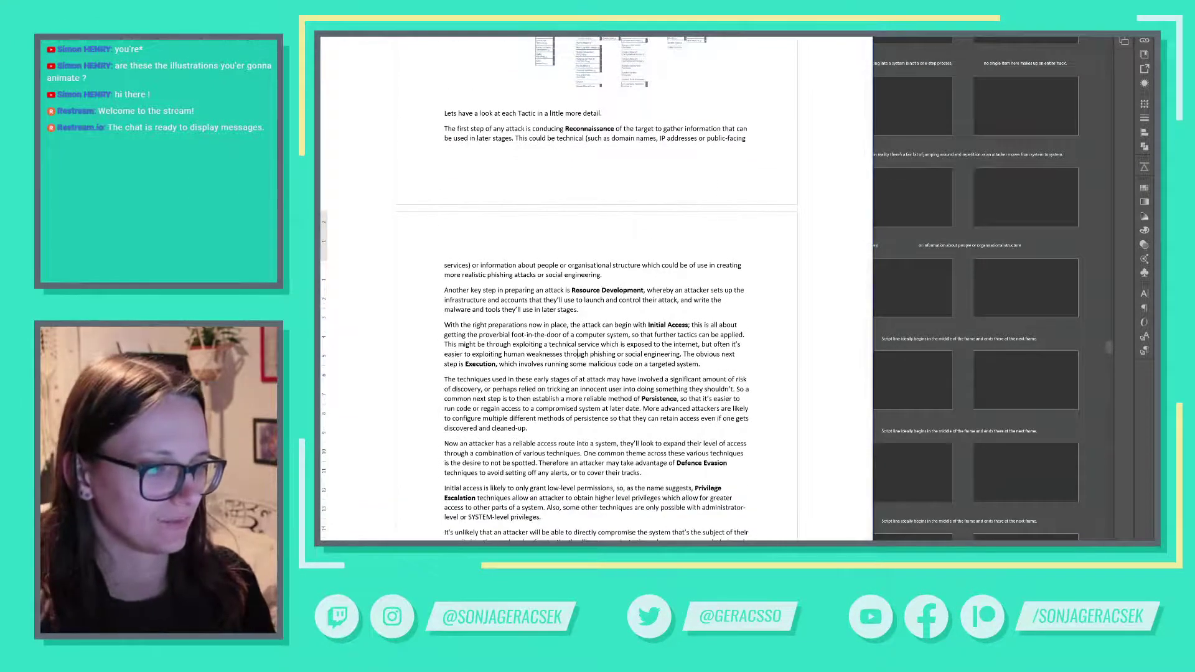
key(alt+Tab)
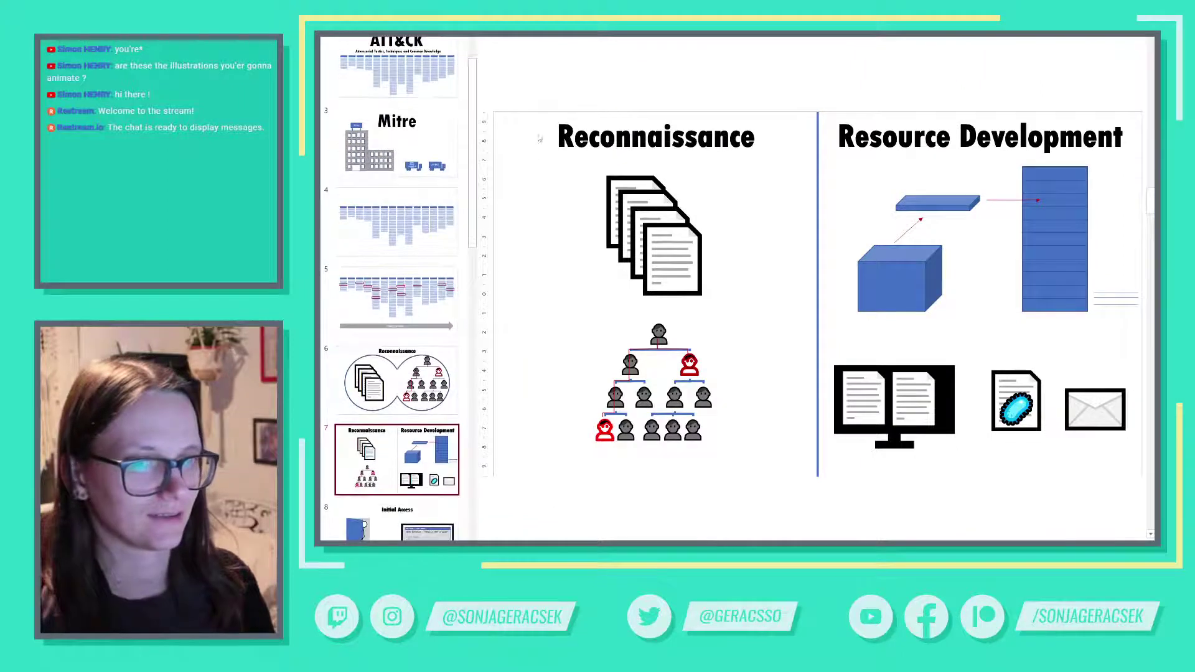
scroll(409, 485, down, 15)
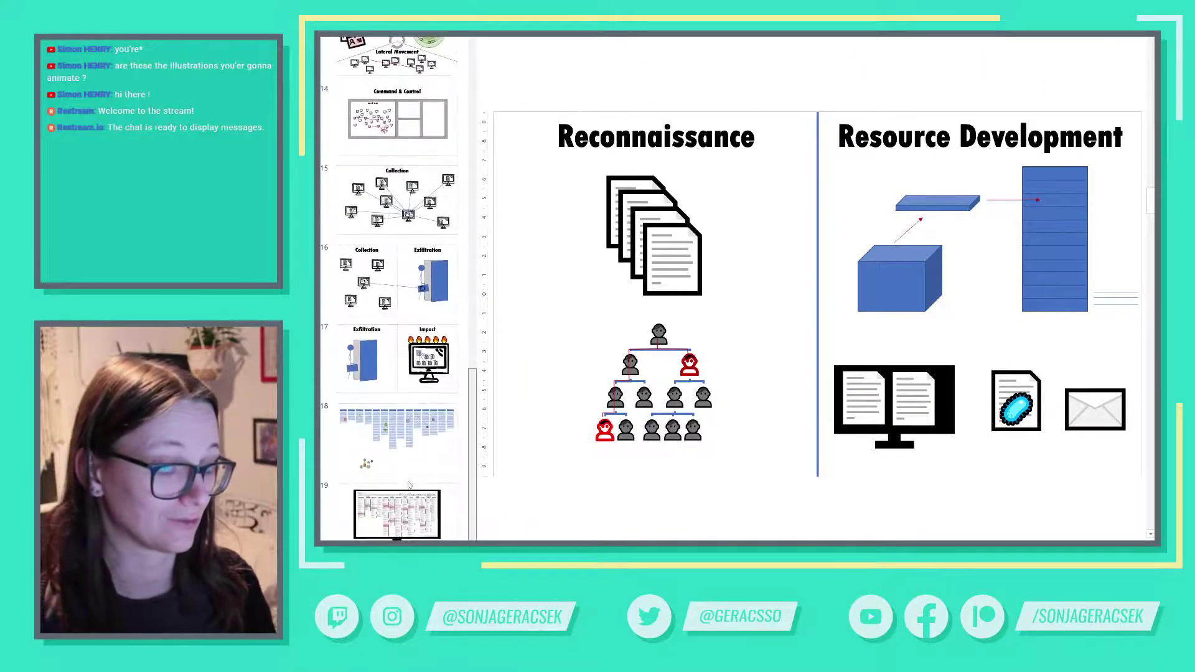
scroll(410, 485, up, 15)
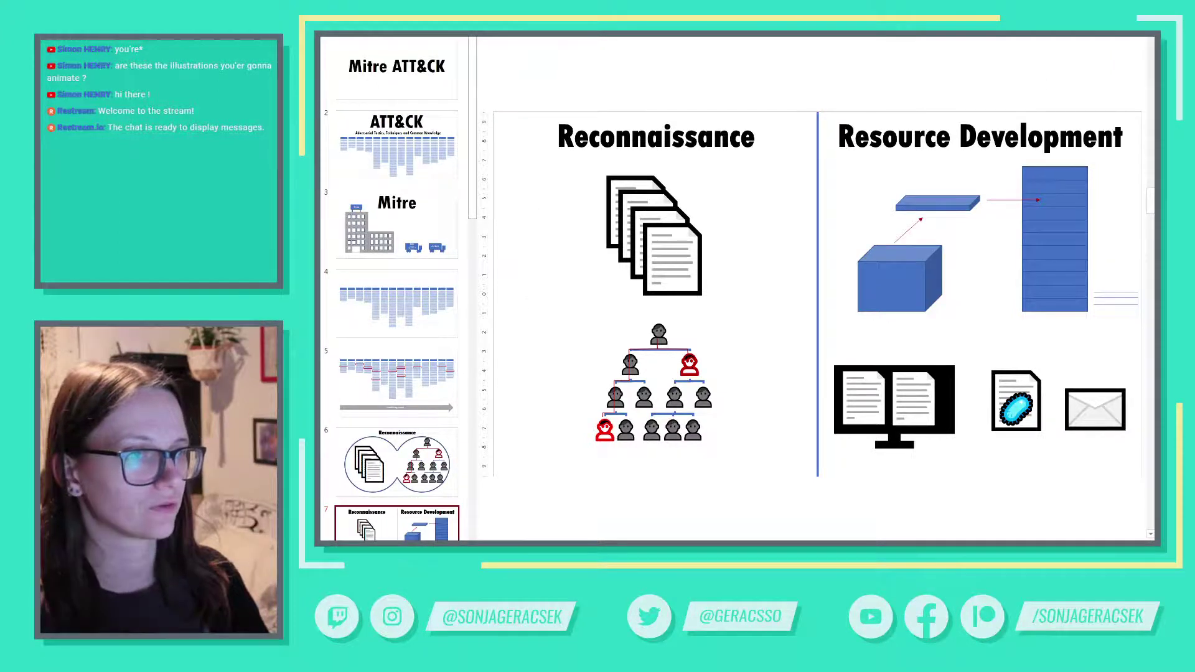
key(alt+Tab)
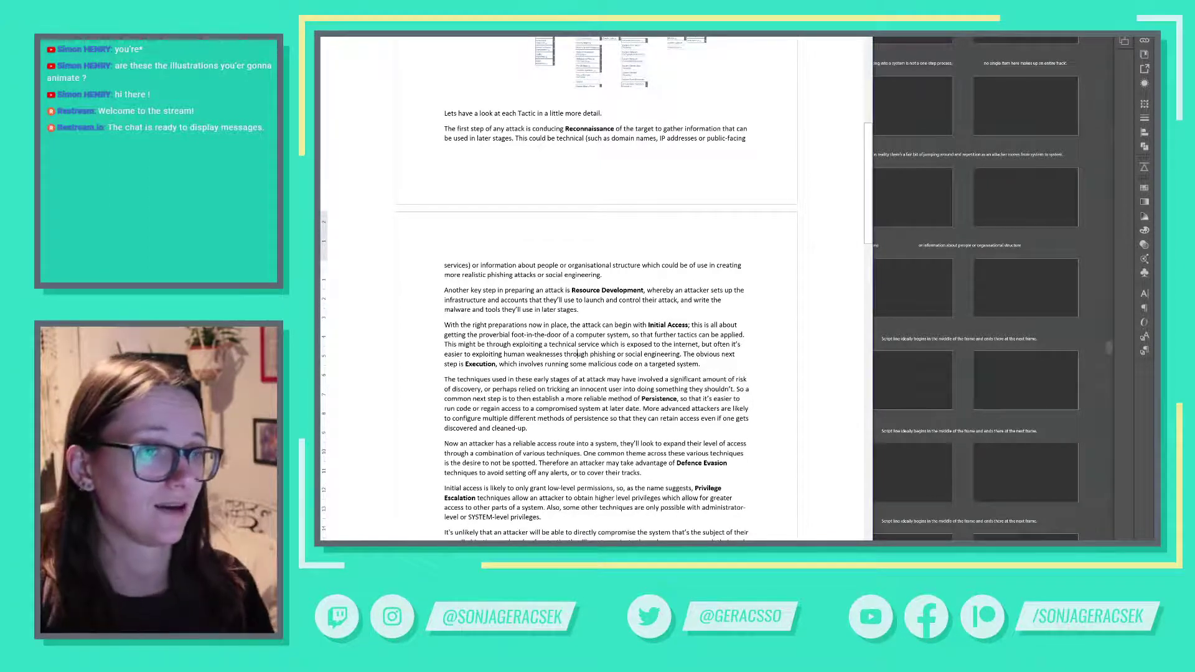
key(alt+Tab)
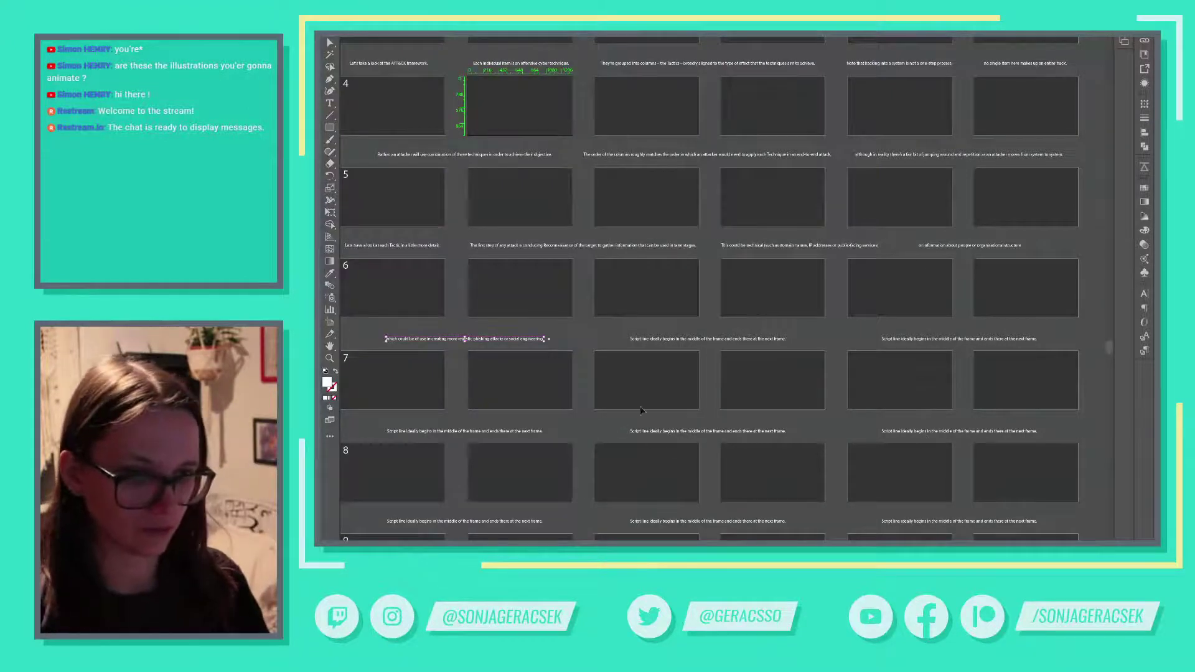
scroll(646, 400, up, 2)
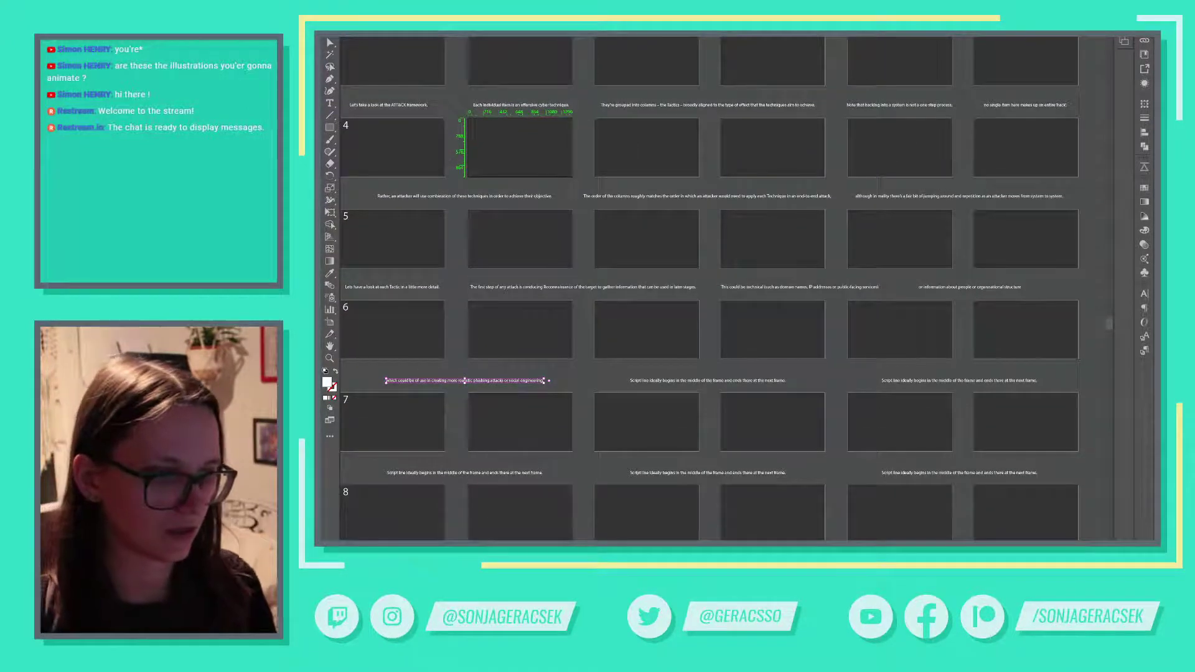
Step: Replace row 7's second placeholder with the script's "Another key step in preparing an attack is Resource Development."
click(923, 543)
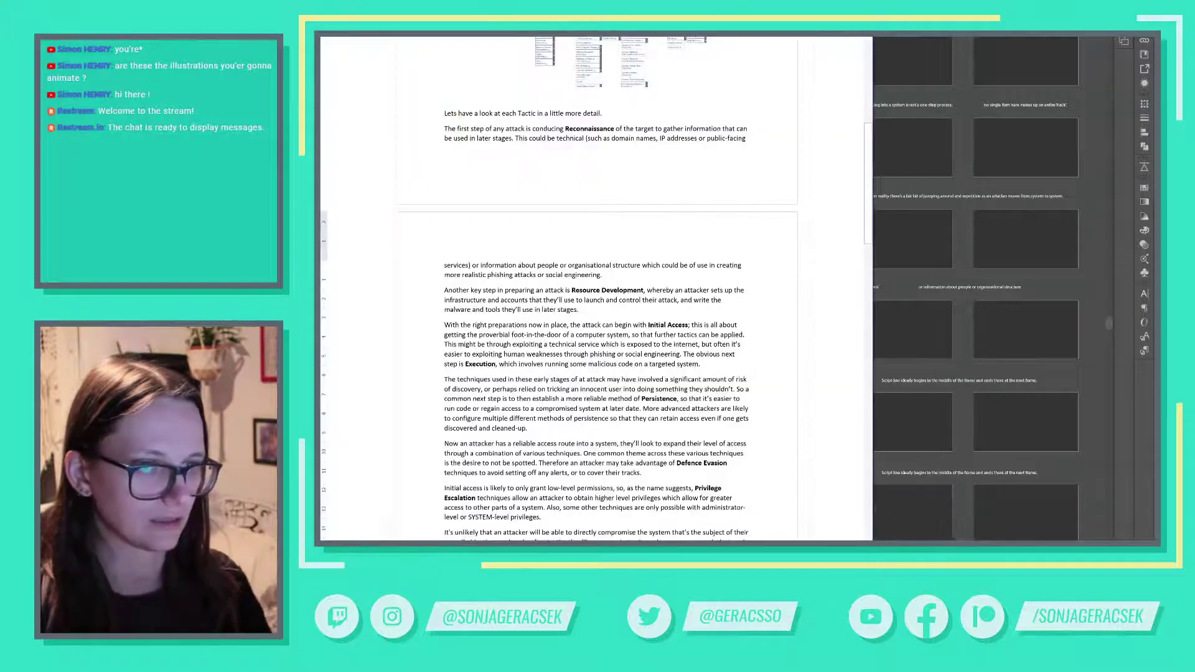
key(alt+Tab)
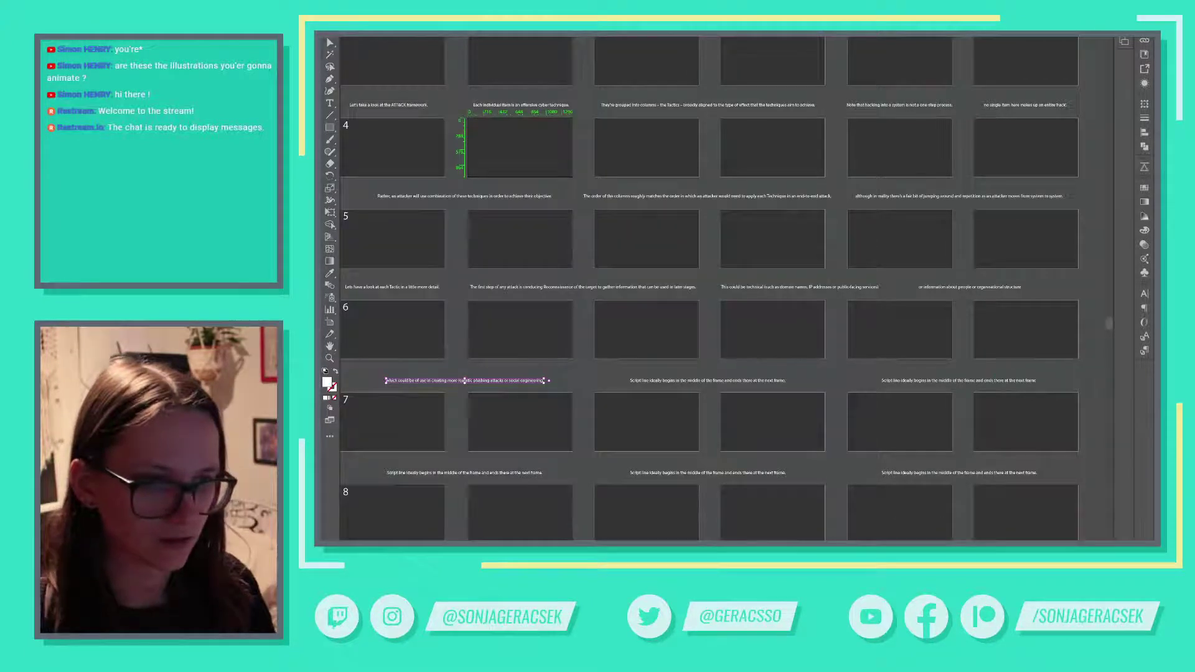
key(alt+Tab)
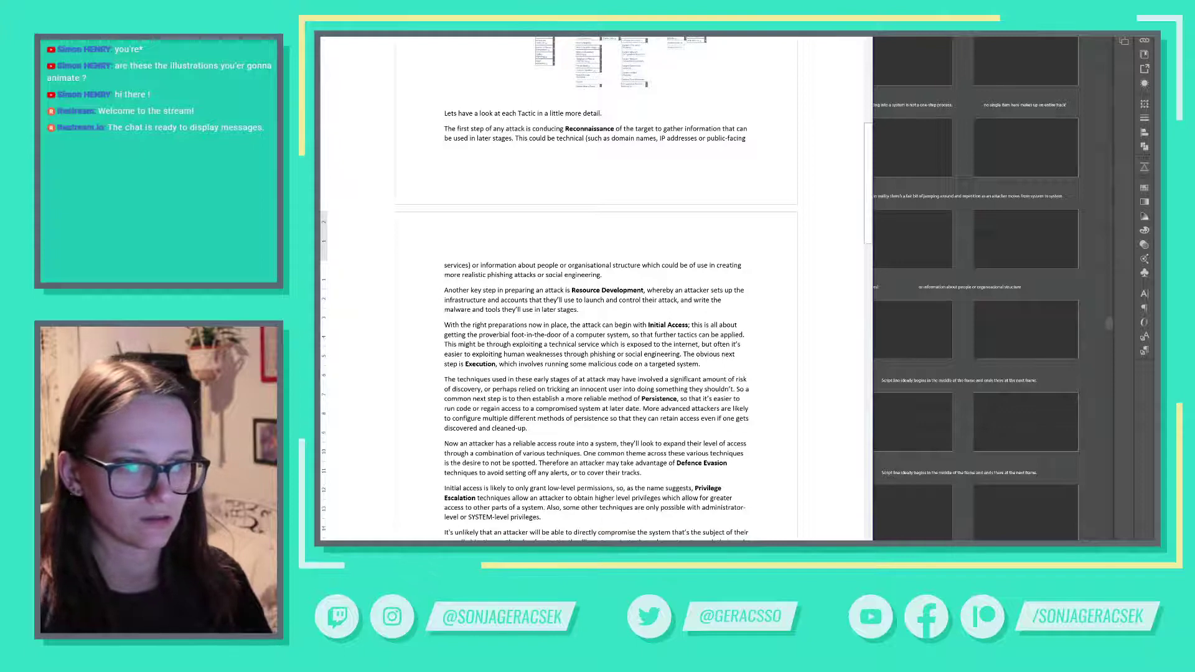
drag(444, 290, 644, 290)
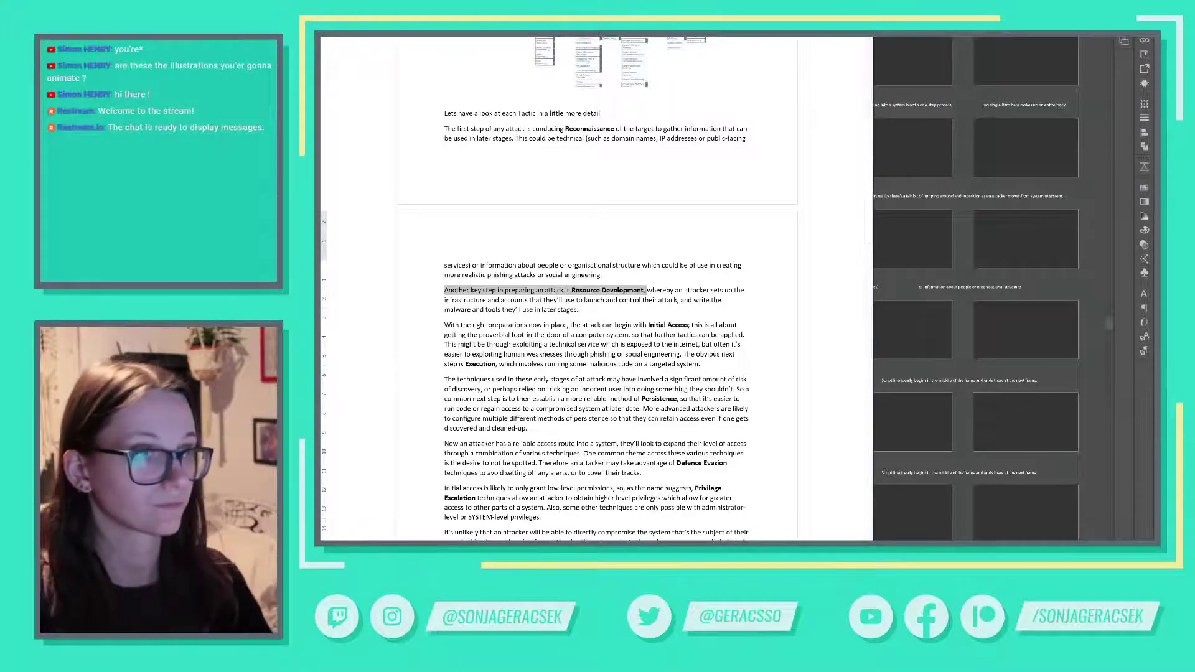
key(alt+Tab)
key(t)
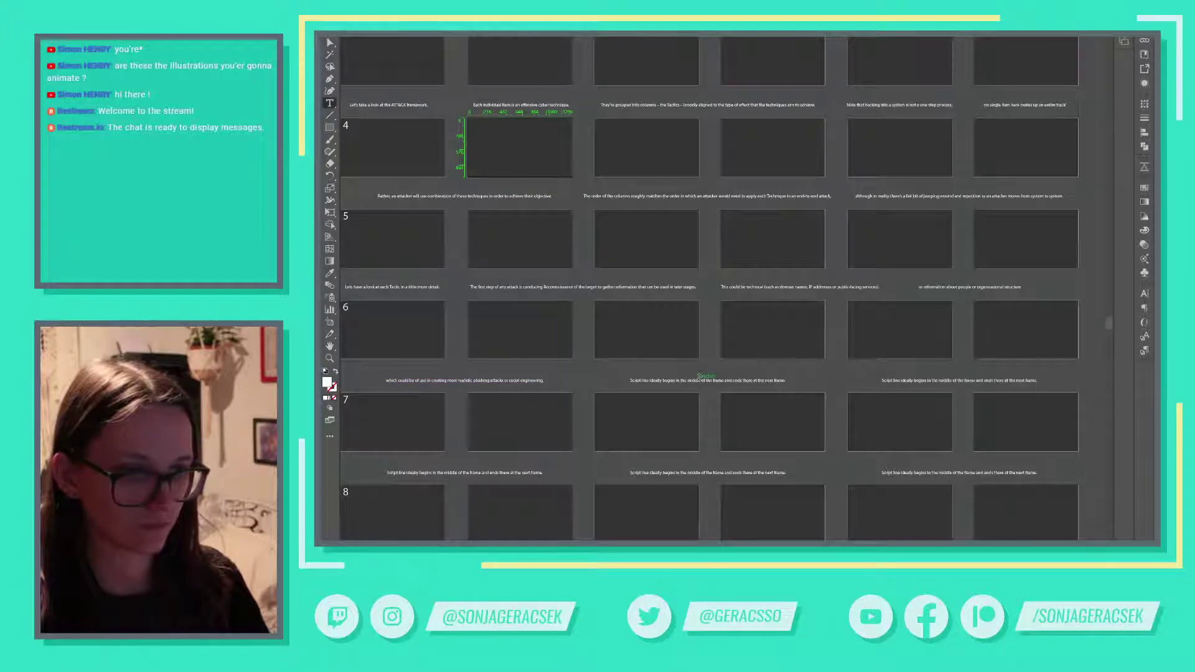
triple_click(705, 379)
text(Another key step in preparing an attack is Resource Development.)
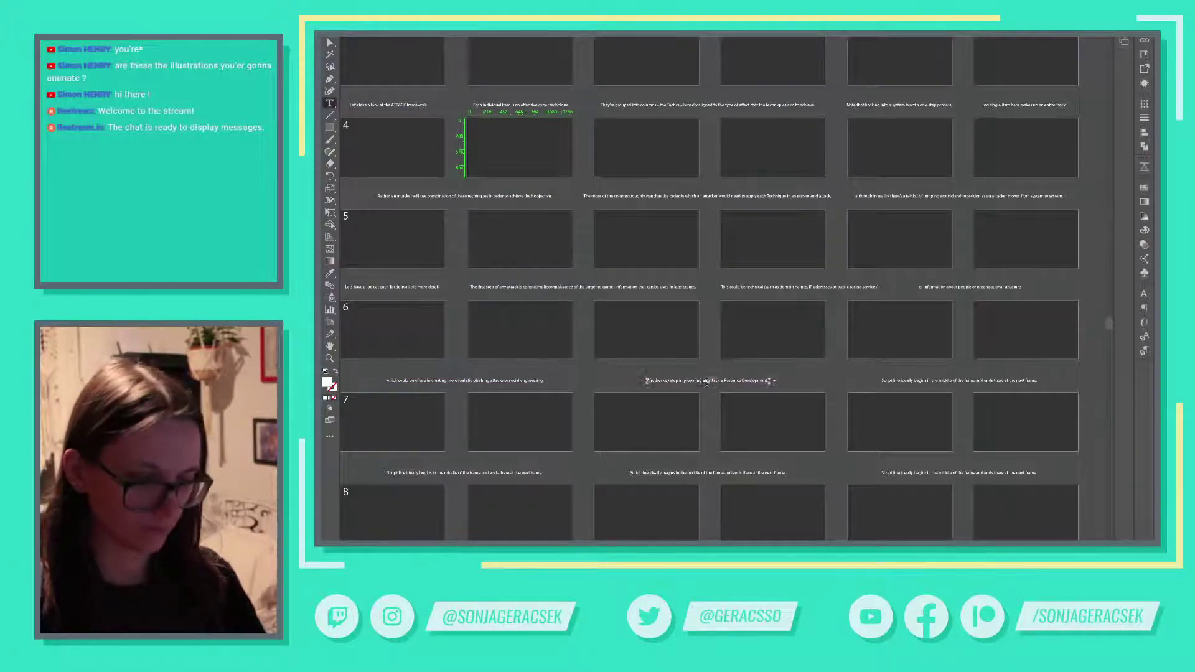
Step: Replace row 7's third placeholder with the script's passage from "whereby an attacker sets up" through "launch and control their attack,"
key(alt+Tab)
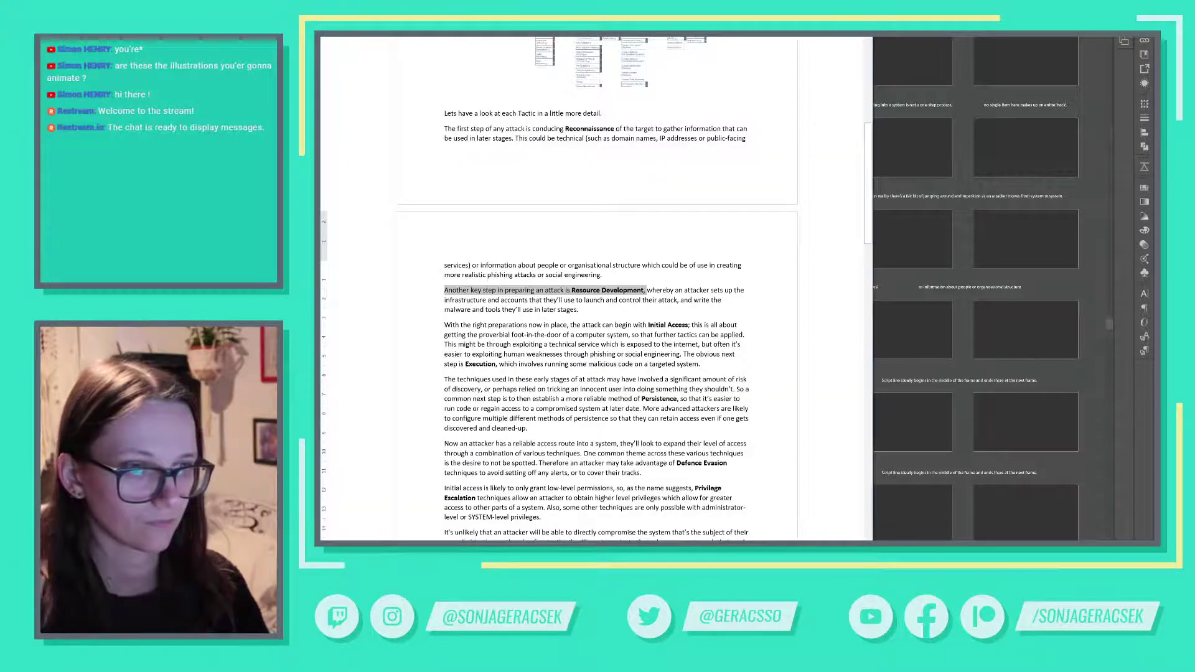
click(602, 274)
click(645, 290)
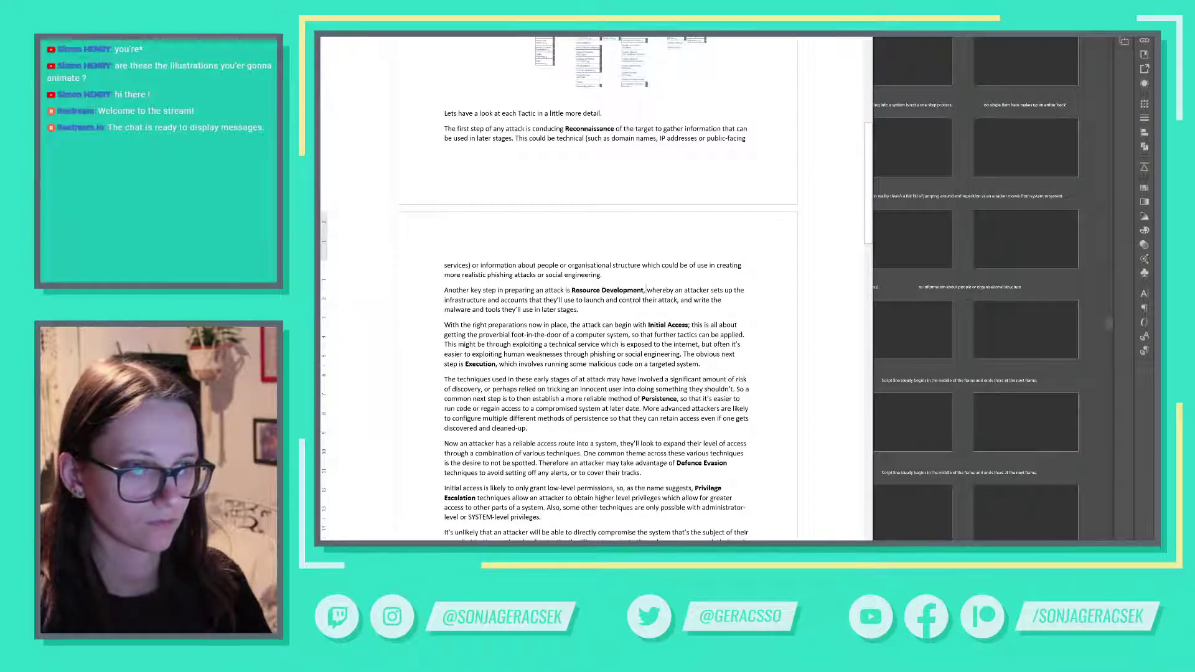
key(shift+Down)
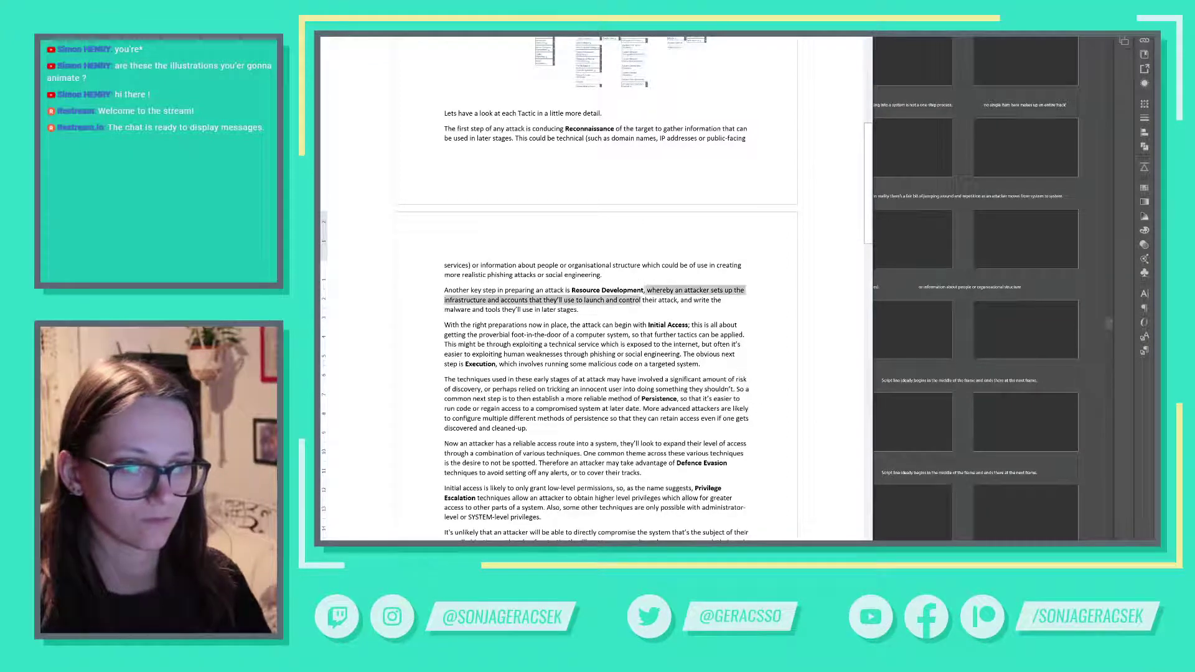
key(ctrl+shift+Left)
key(ctrl+shift+Left)
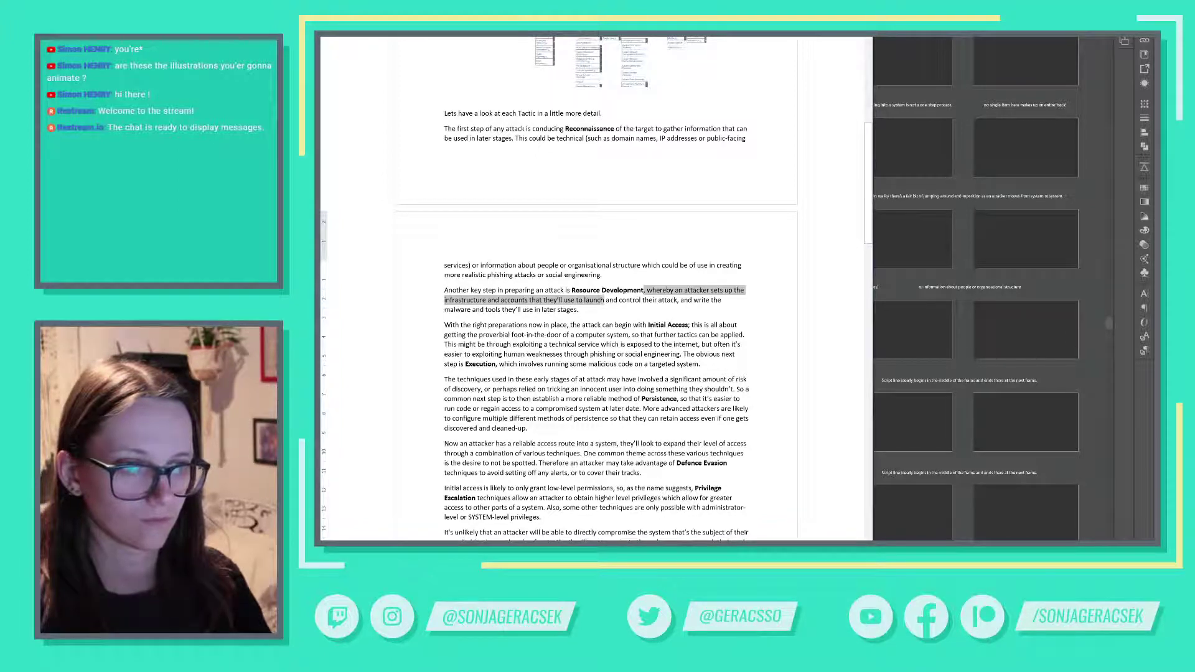
key(ctrl+shift+Right)
key(ctrl+shift+Right)
key(ctrl+shift+Right)
key(ctrl+shift+Right)
key(ctrl+c)
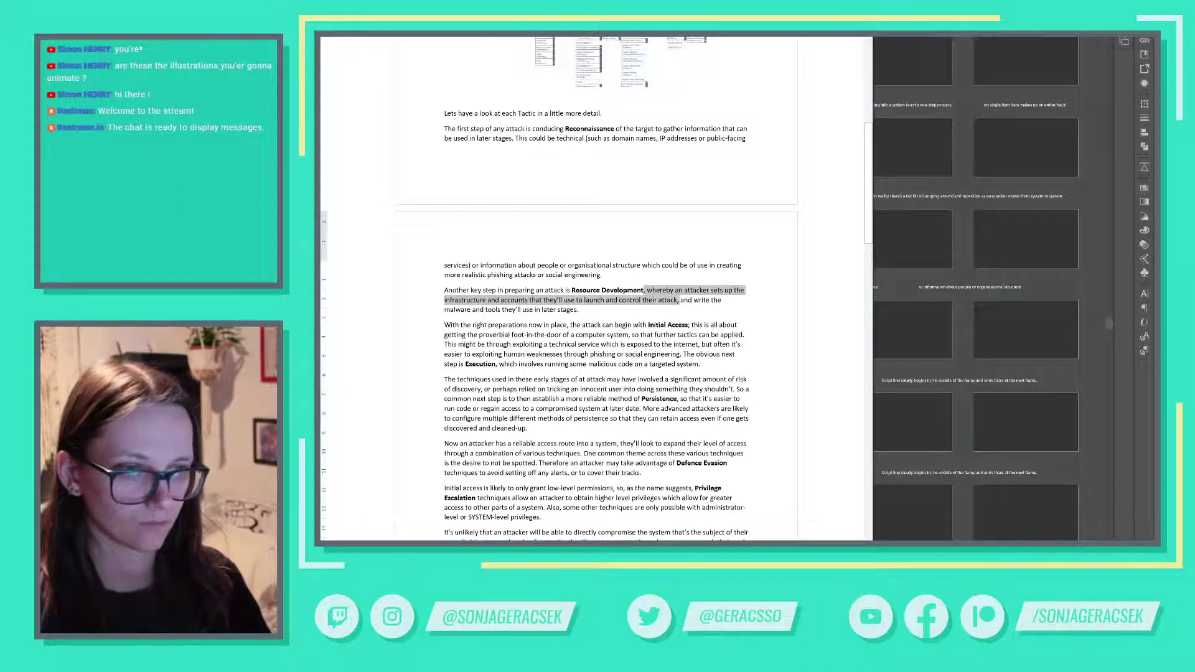
key(alt+Tab)
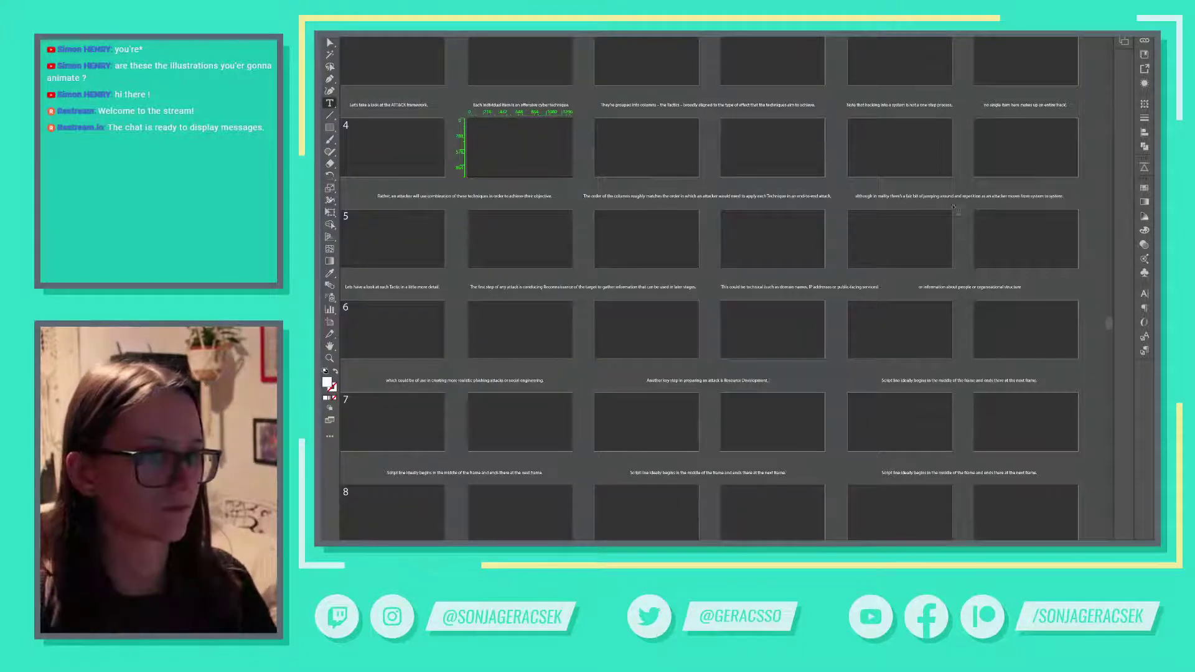
triple_click(946, 380)
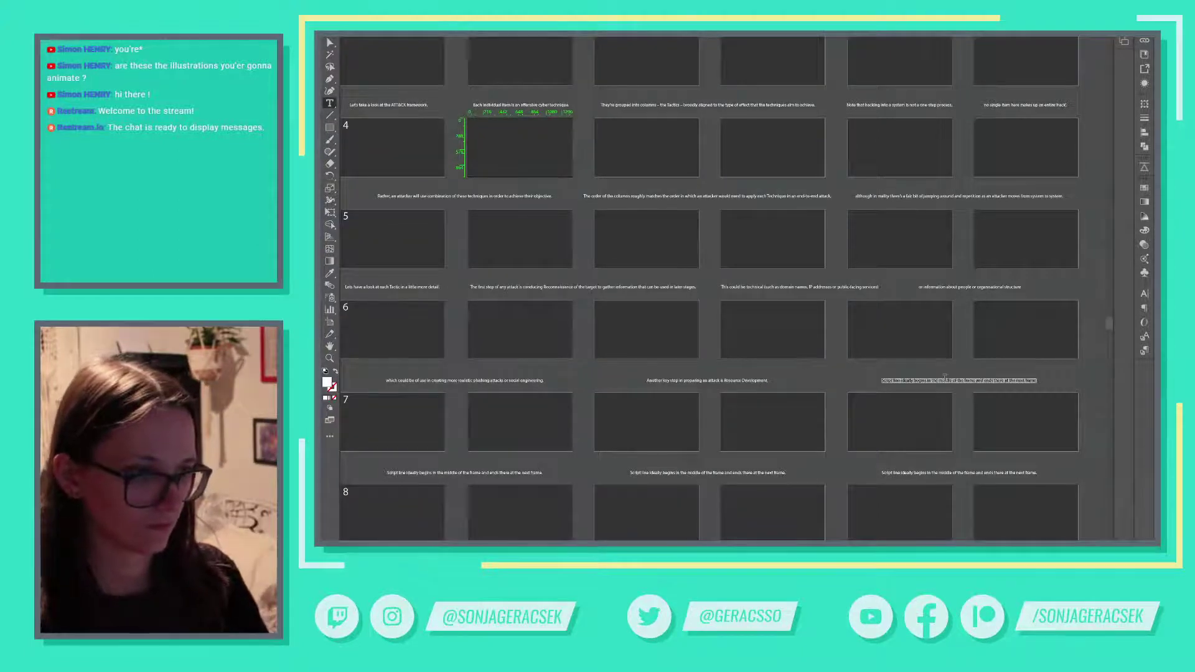
key(ctrl+v)
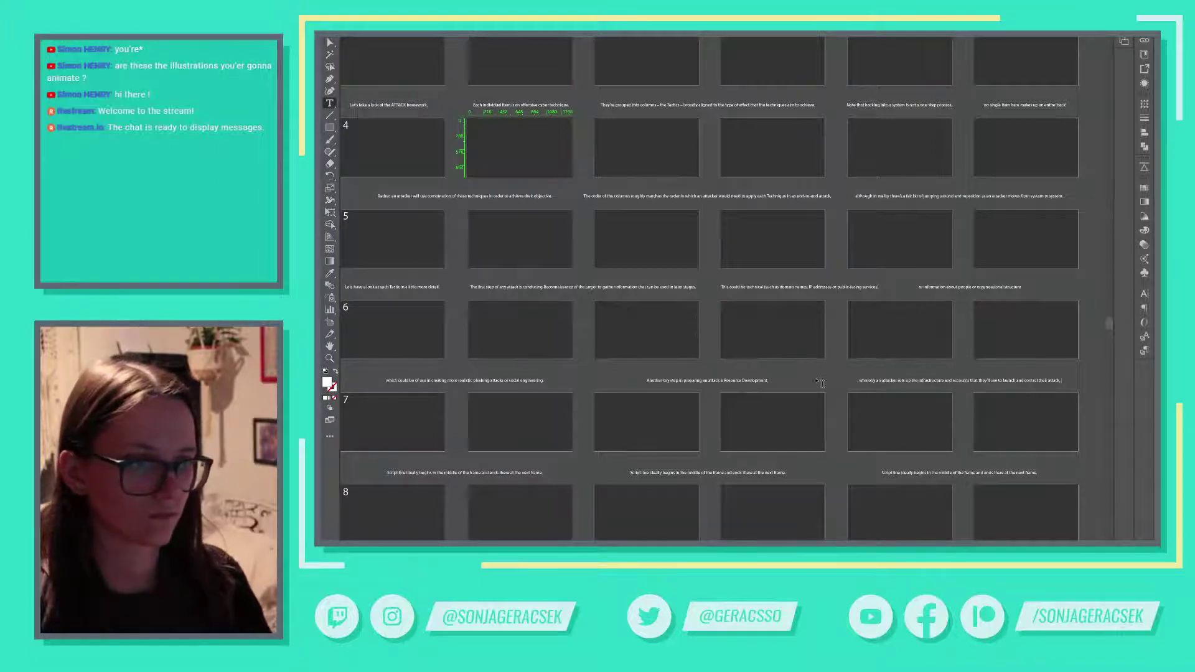
Step: Replace row 8's first placeholder with "and write the malware and tools they'll use in later stages." and centre it above the first frame
drag(743, 421, 719, 301)
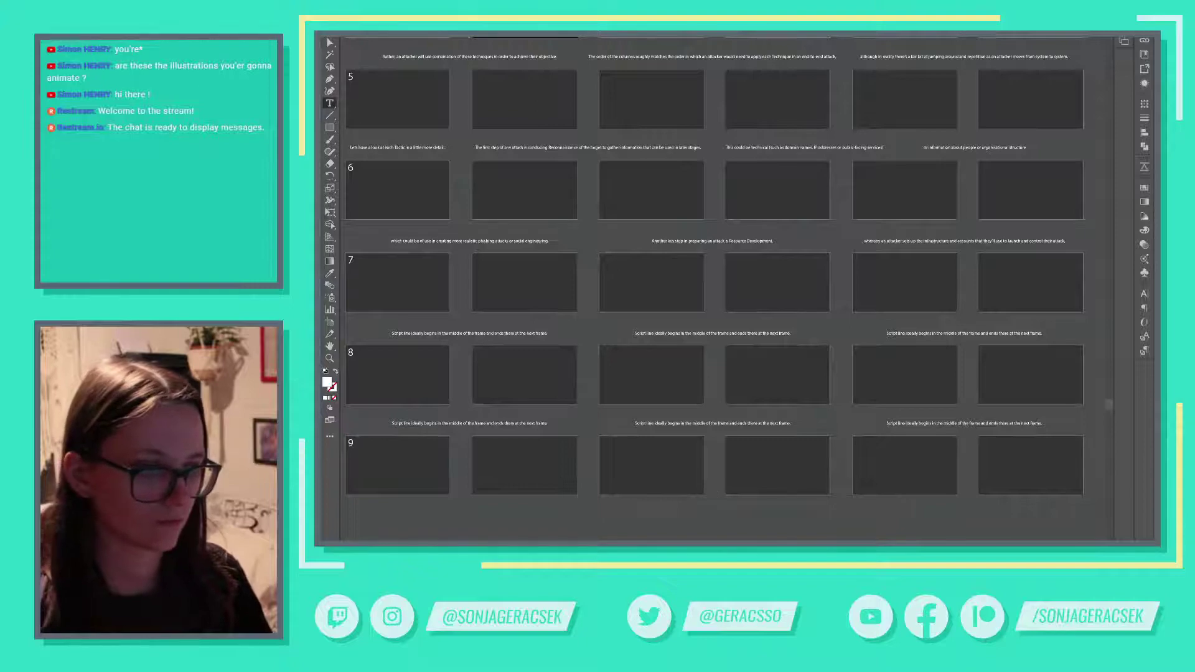
key(alt+Tab)
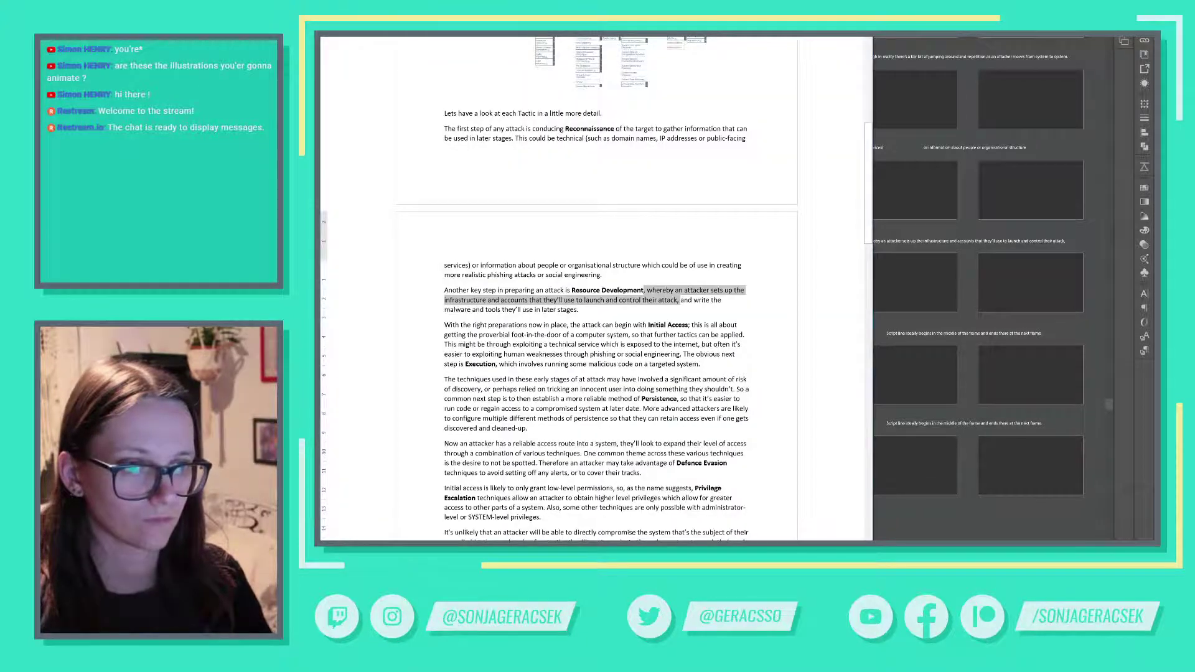
drag(681, 300, 578, 310)
key(ctrl+c)
key(alt+Tab)
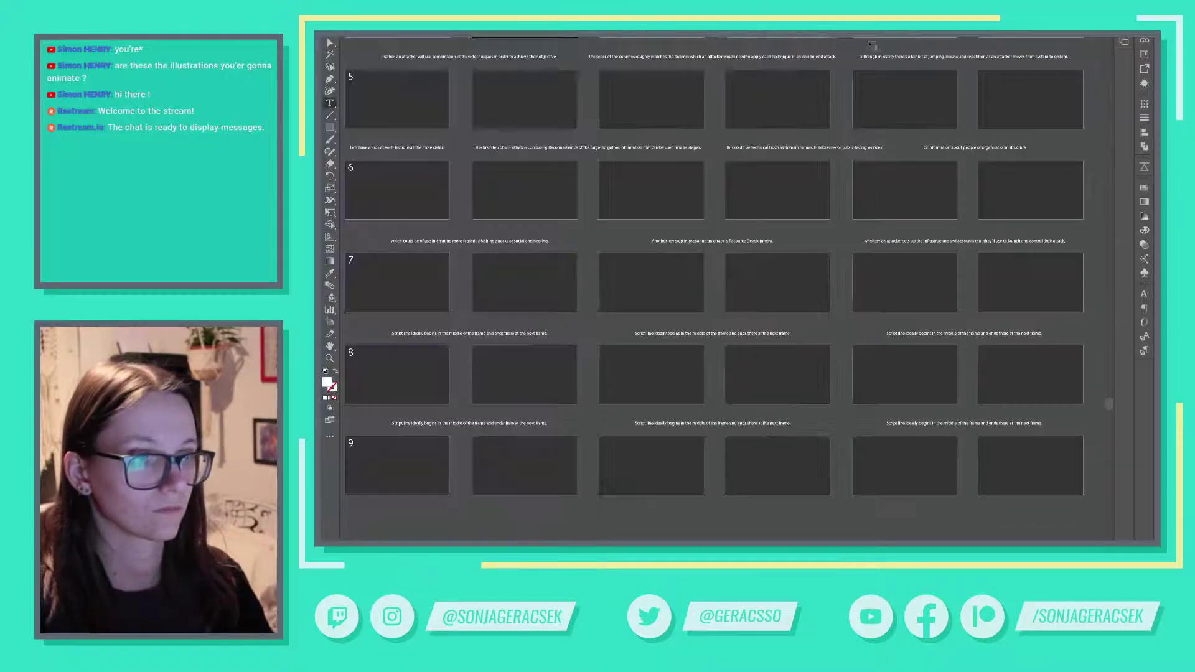
triple_click(504, 335)
key(ctrl+v)
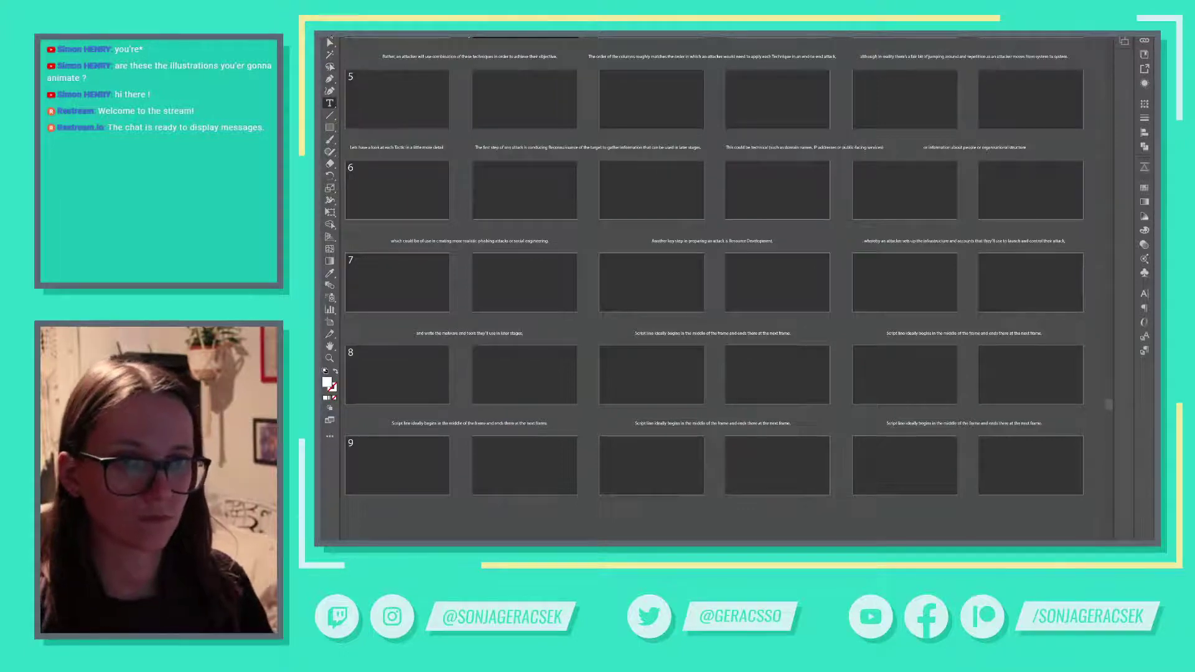
key(v)
drag(501, 338, 430, 339)
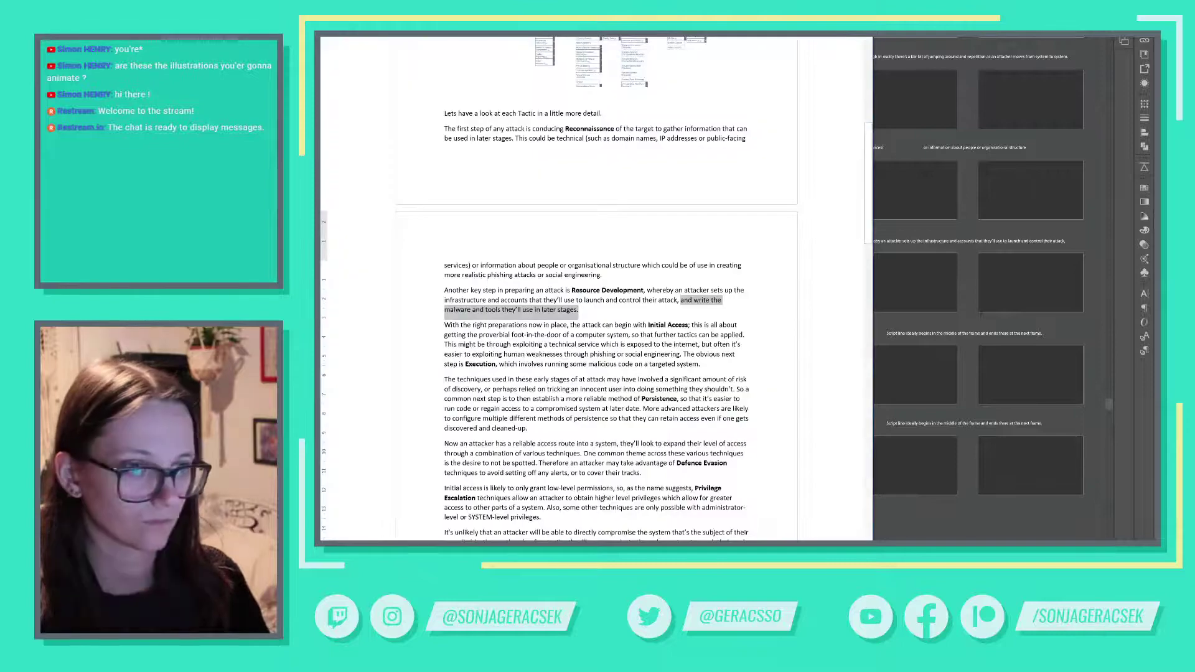
Step: Centre row 8's second placeholder above the second and third frames and fill it with "With the right preparations" through "begin with Initial Access."
key(alt+Tab)
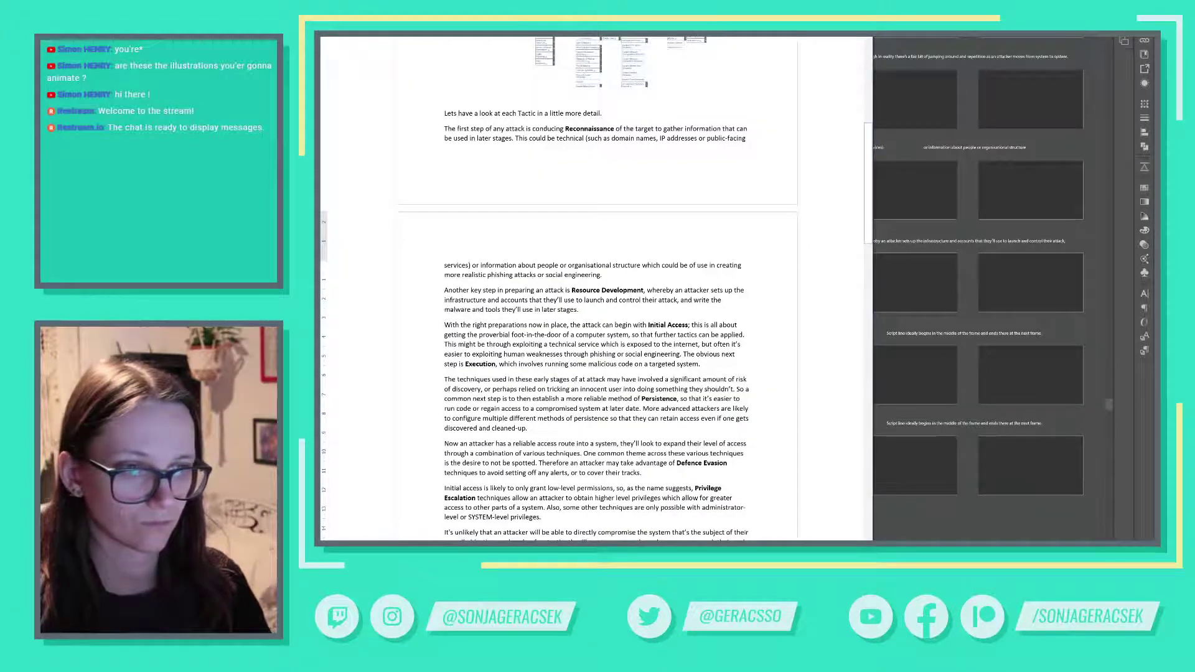
drag(442, 324, 691, 325)
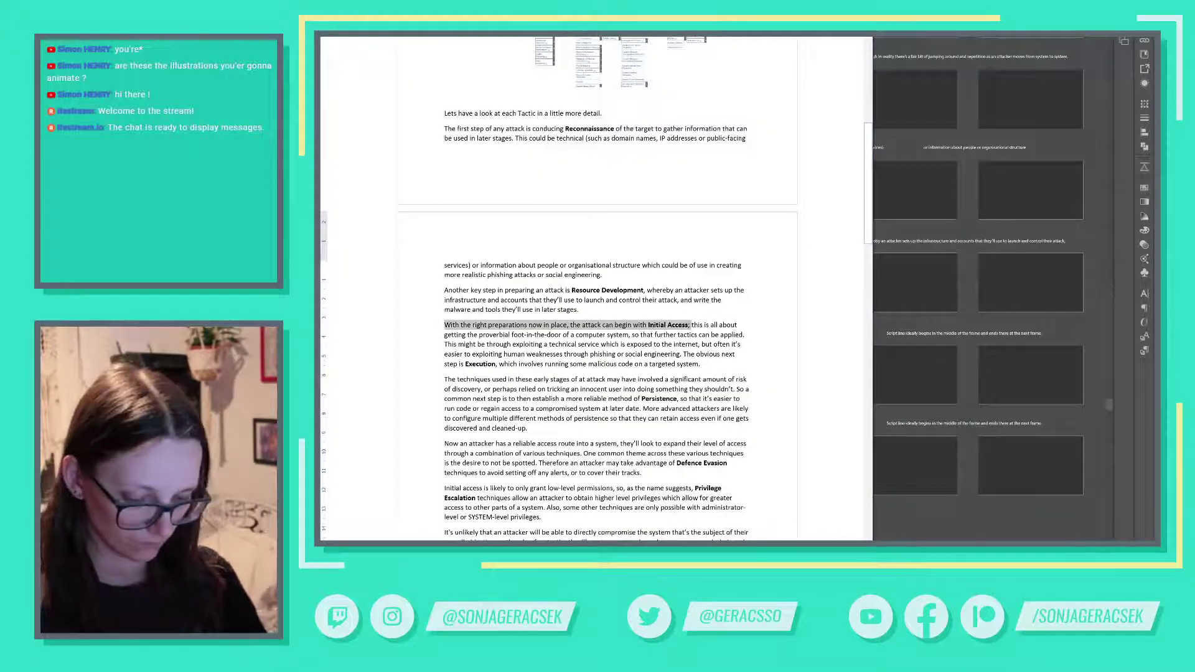
key(alt+Tab)
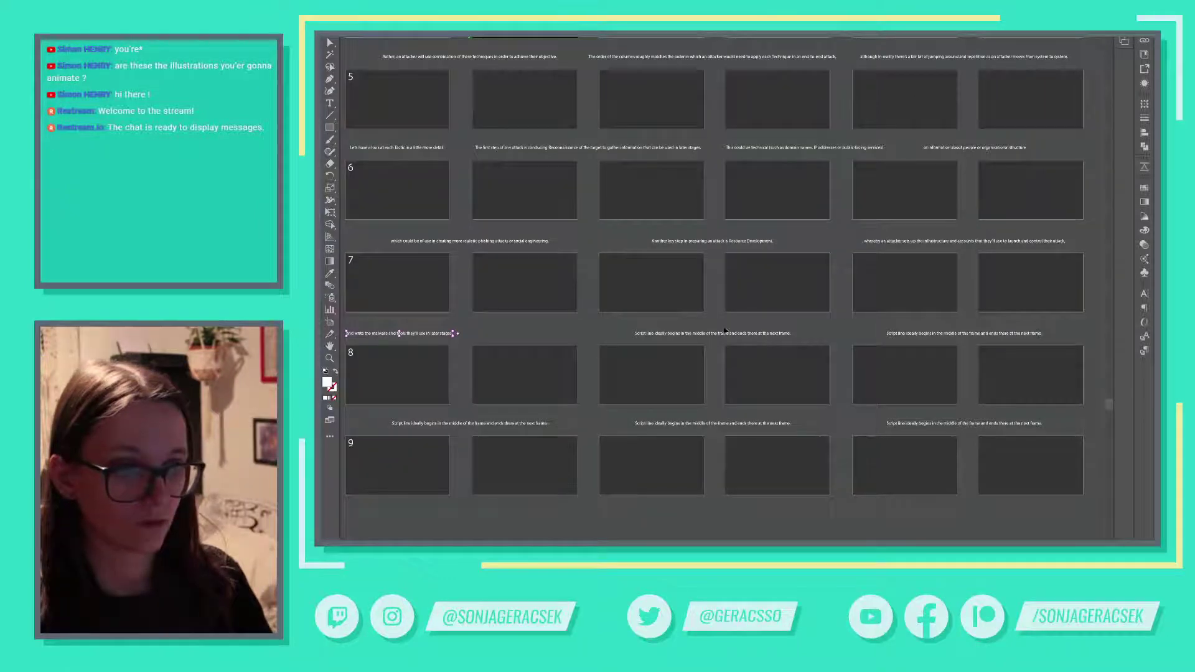
drag(718, 331, 596, 335)
double_click(600, 335)
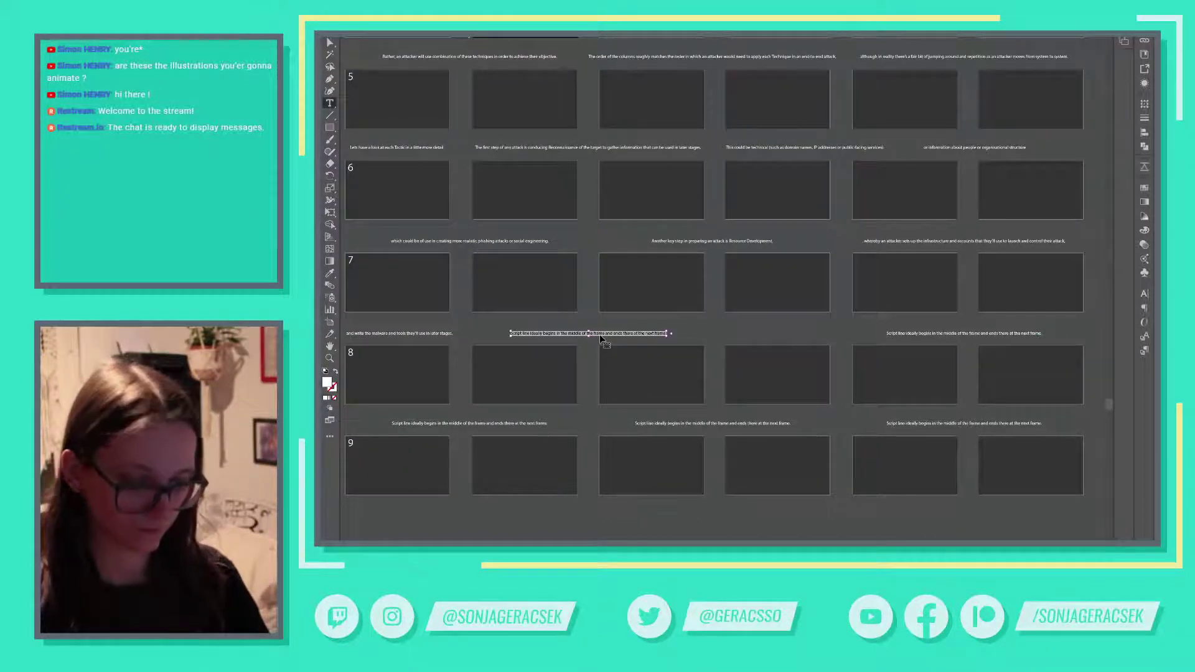
text(With the right preparations now in place, the attack can begin with Initial Access.)
key(Escape)
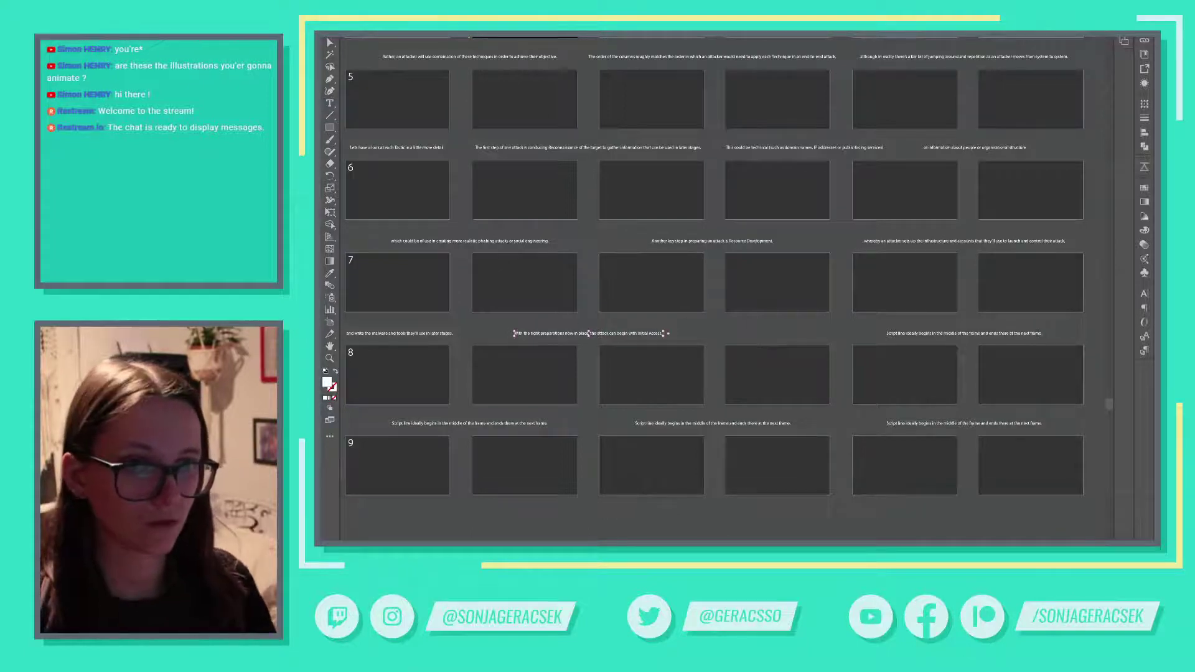
Step: Duplicate row 8's third placeholder towards the fourth frame and replace the copy with the script's "this is all about" through "tactics can be applied."
drag(961, 334, 805, 331)
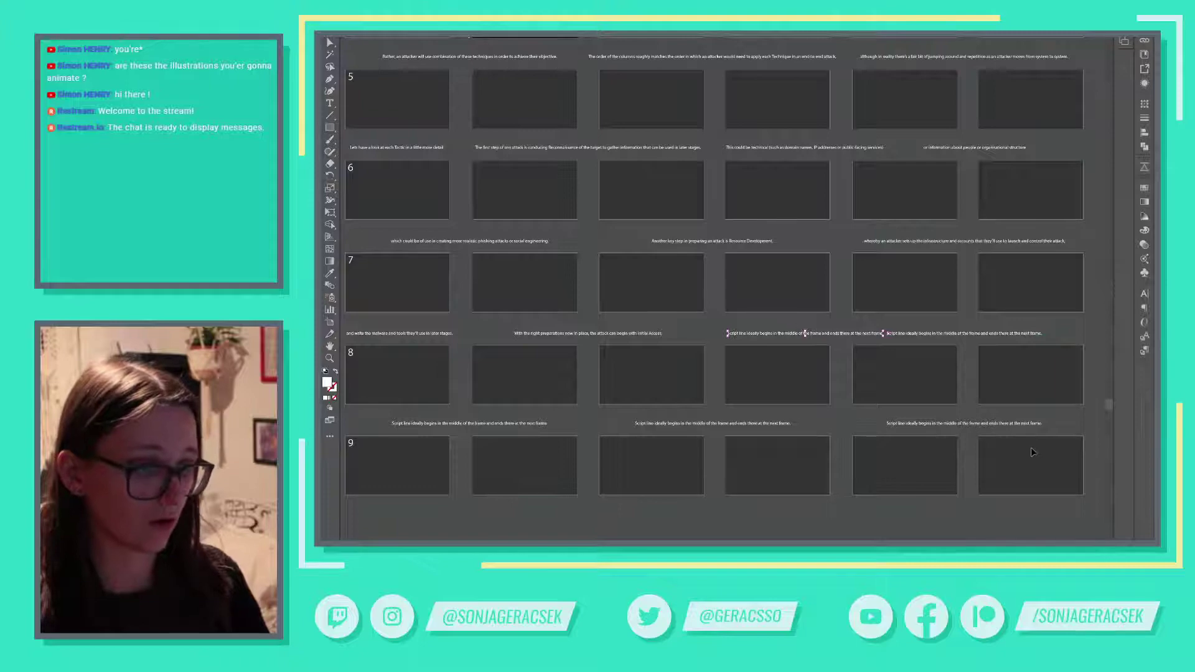
key(alt+Tab)
click(688, 326)
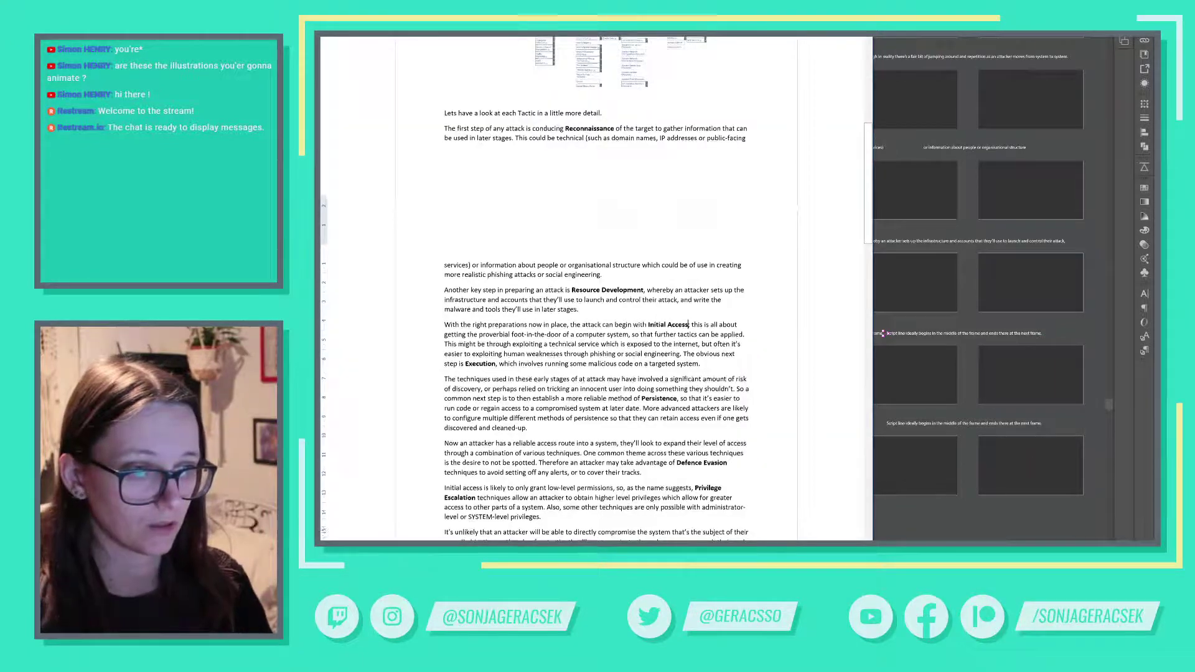
scroll(689, 330, down, 3)
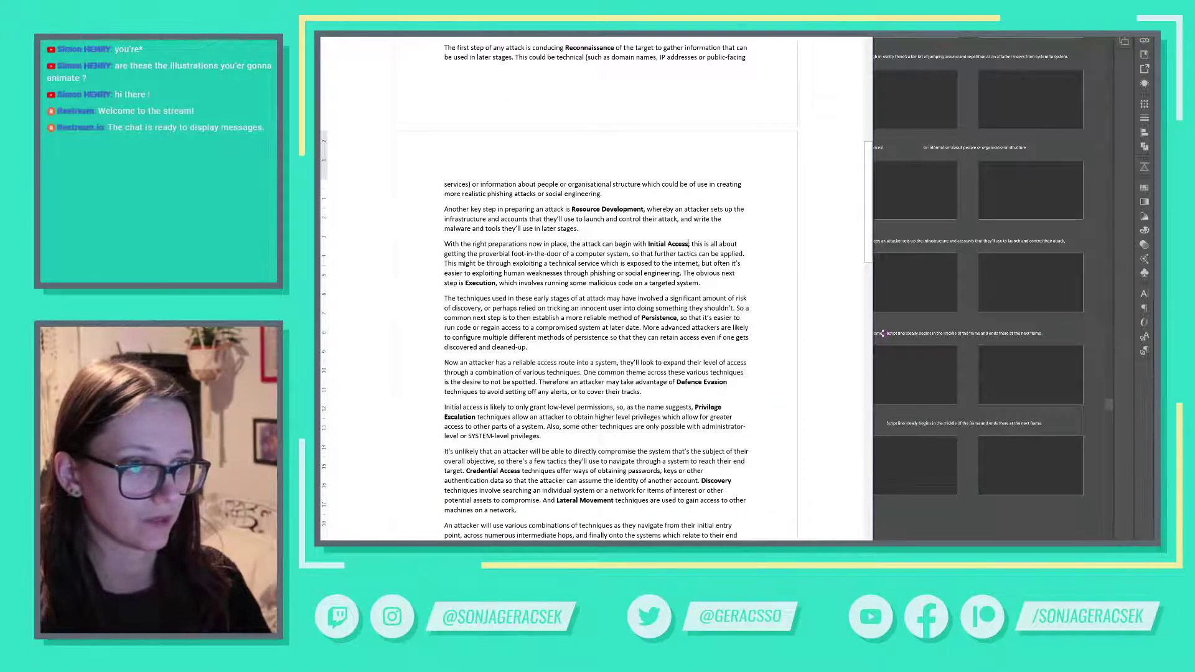
drag(689, 244, 745, 254)
key(ctrl+c)
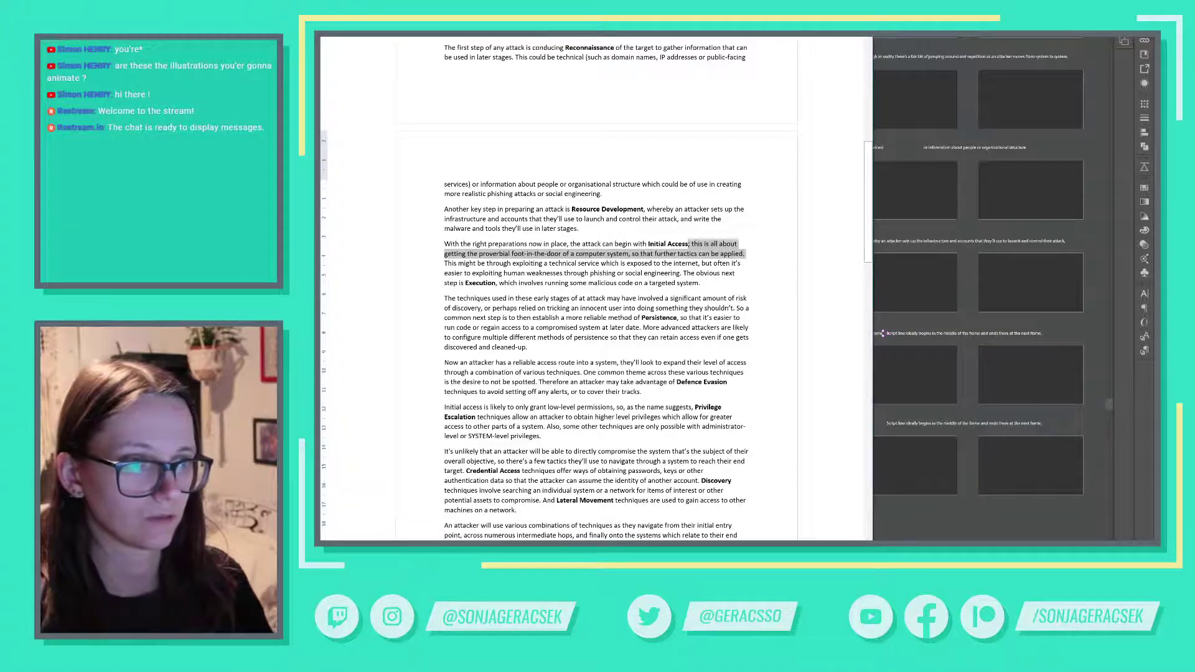
key(alt+Tab)
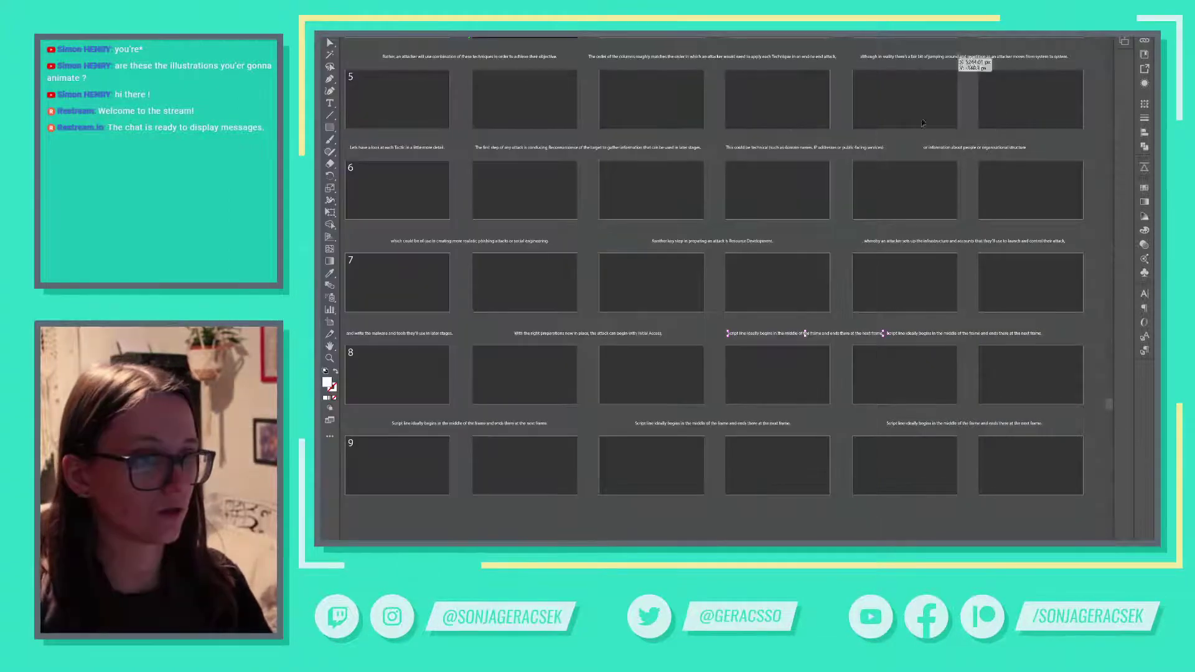
double_click(789, 333)
key(ctrl+a)
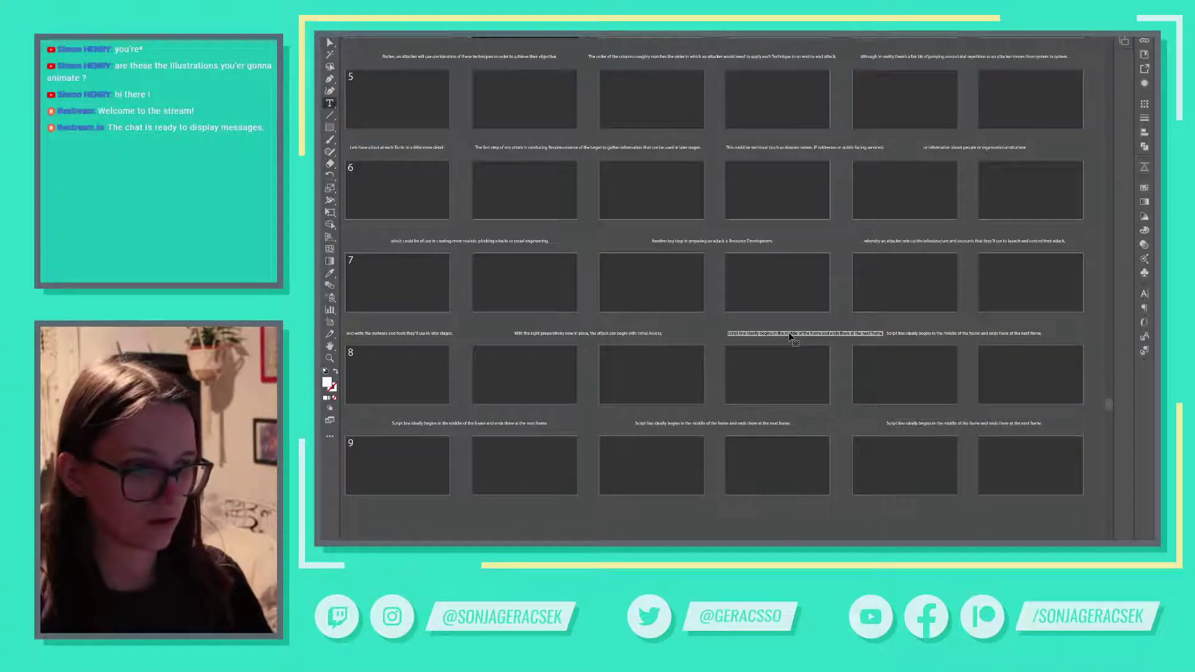
key(ctrl+v)
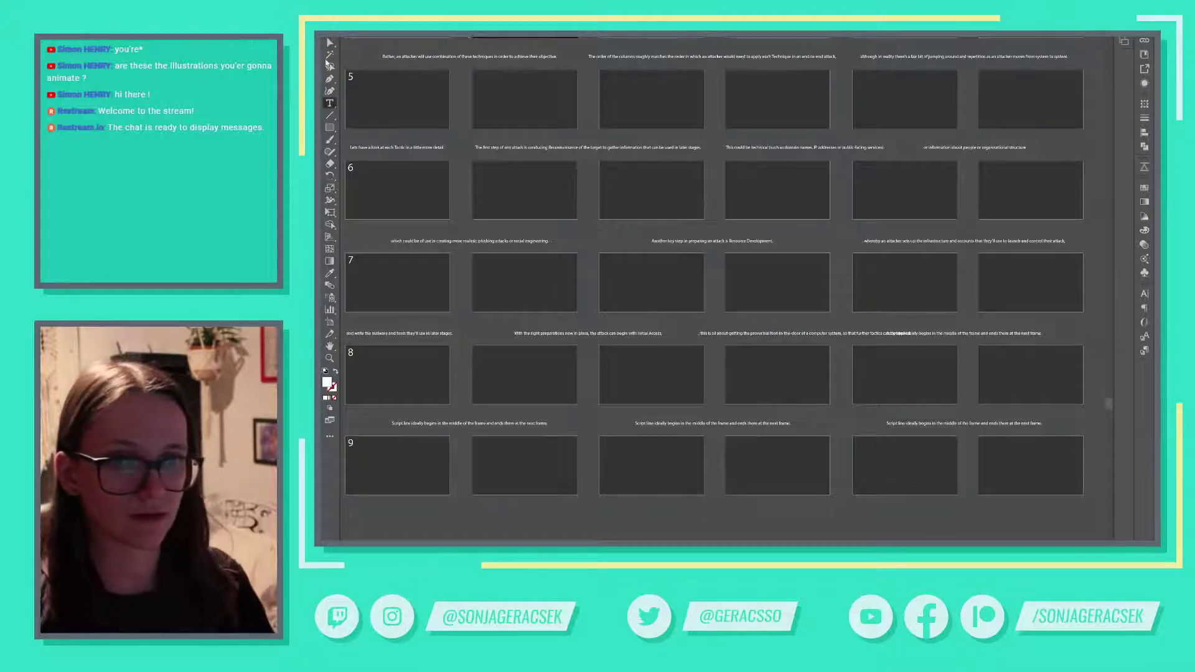
Step: Clear the overlapping placeholder at the end of row 8 and centre the "this is all about" line above the fourth and fifth frames
key(Escape)
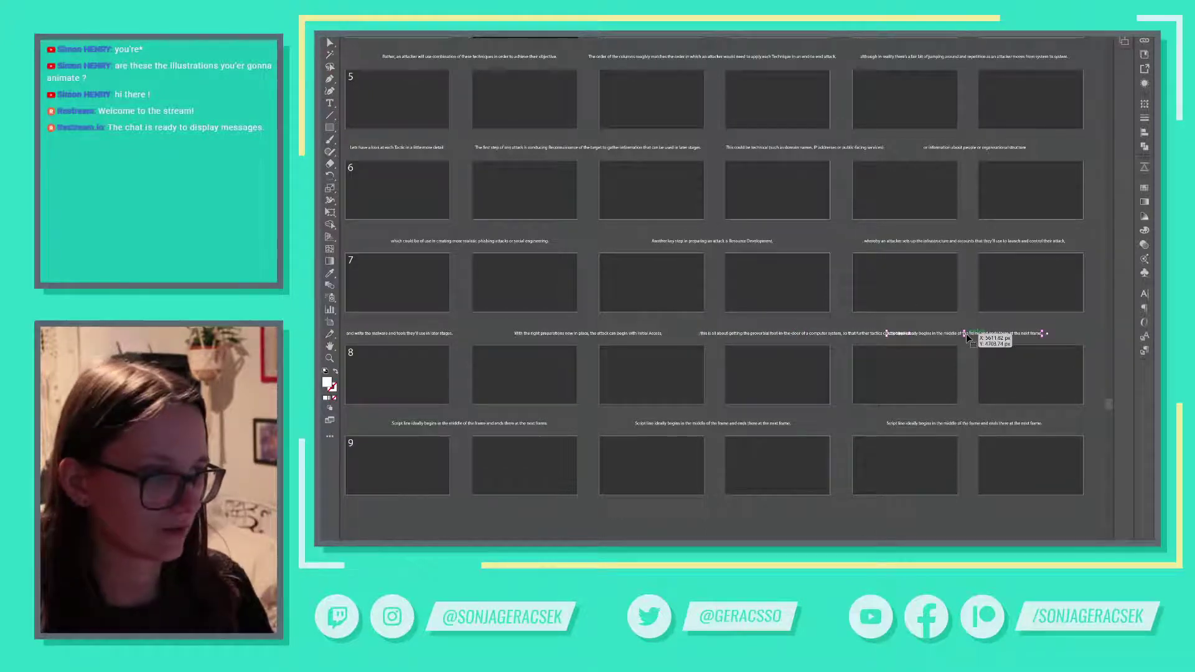
drag(965, 335, 796, 339)
double_click(796, 336)
key(ctrl+a)
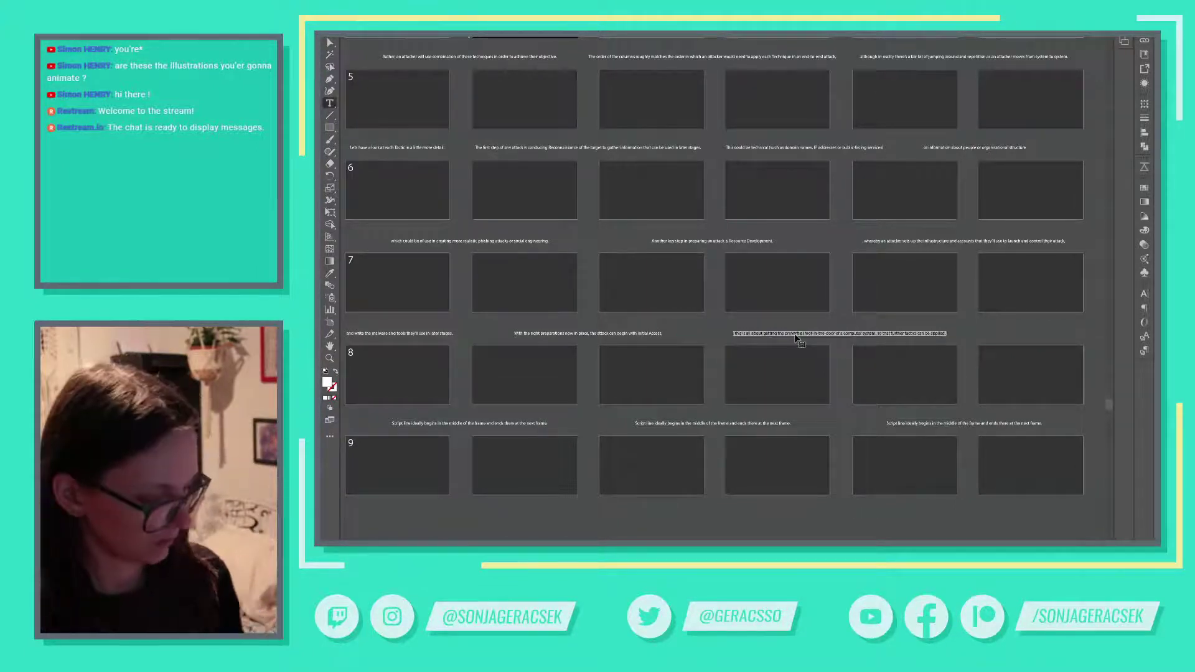
click(797, 336)
key(ctrl+a)
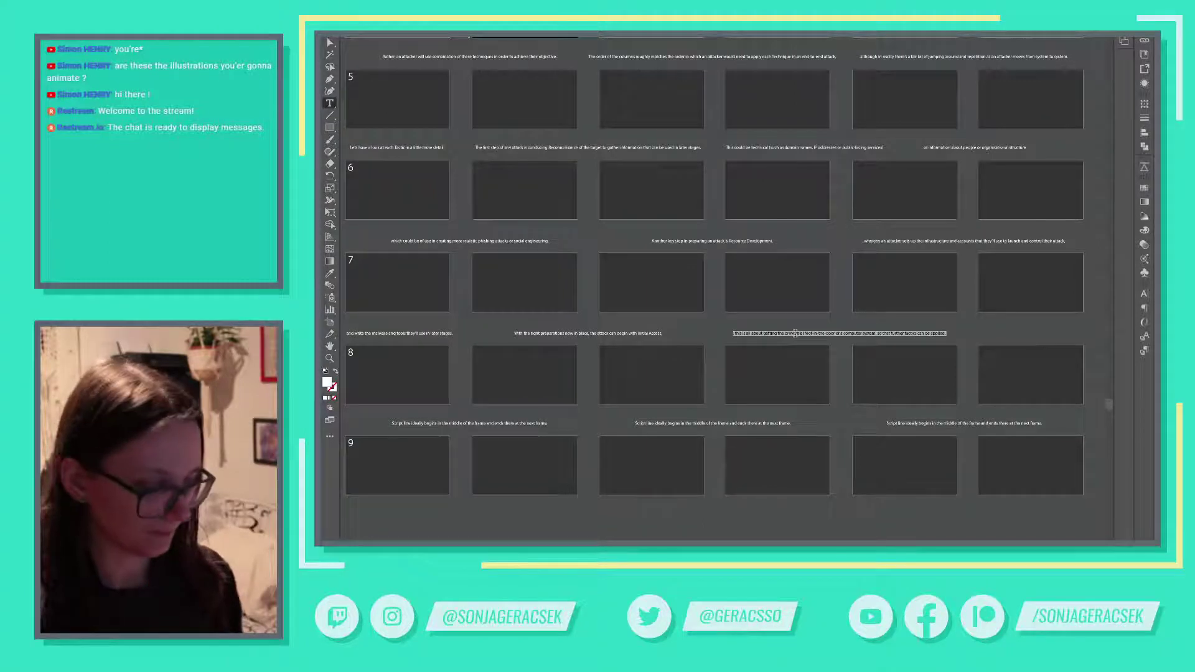
Step: Delete the leading punctuation and space before "this is all about" in row 8's third script line
click(795, 334)
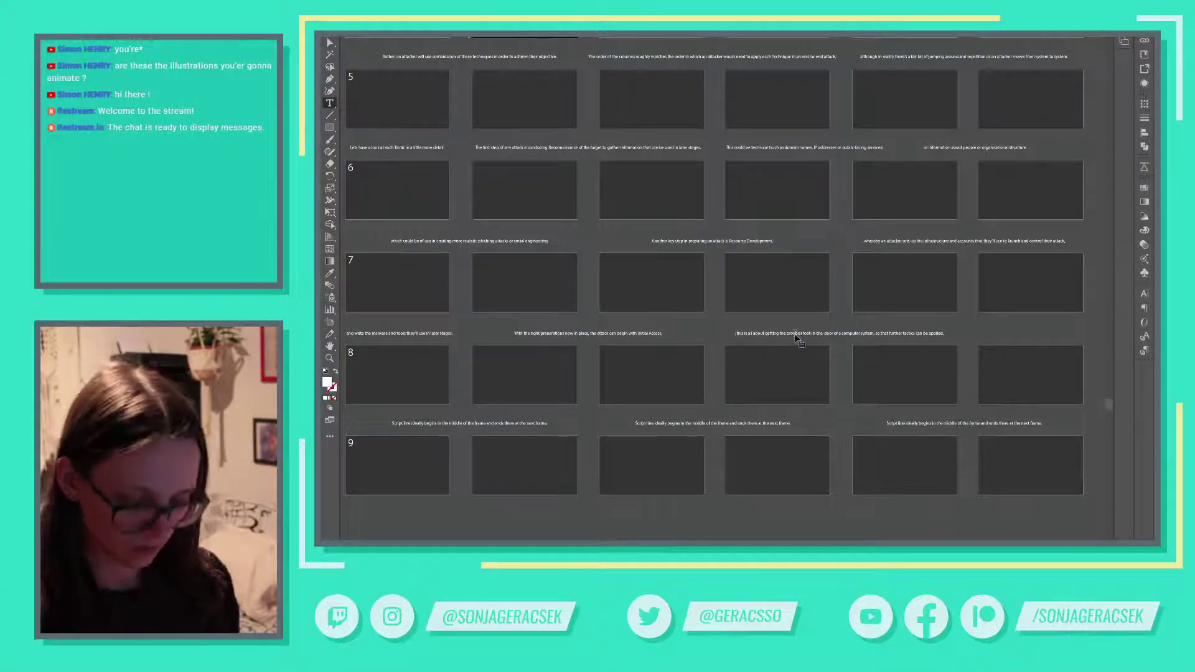
text(er)
key(Escape)
key(shift+Left)
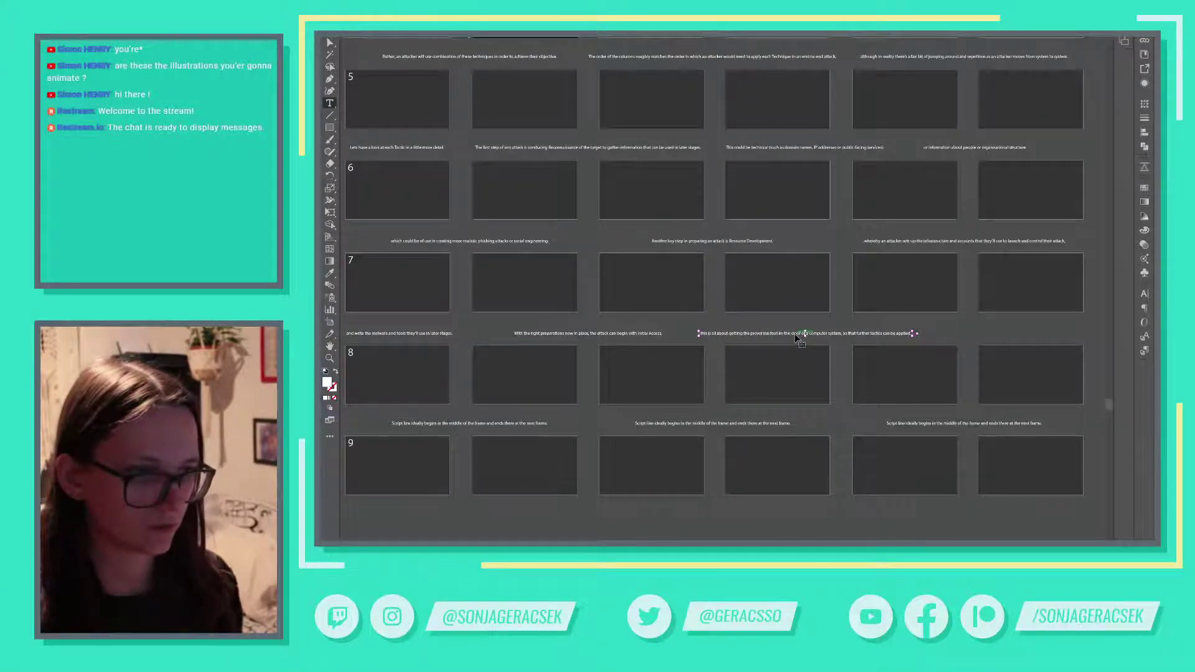
key(ctrl+z)
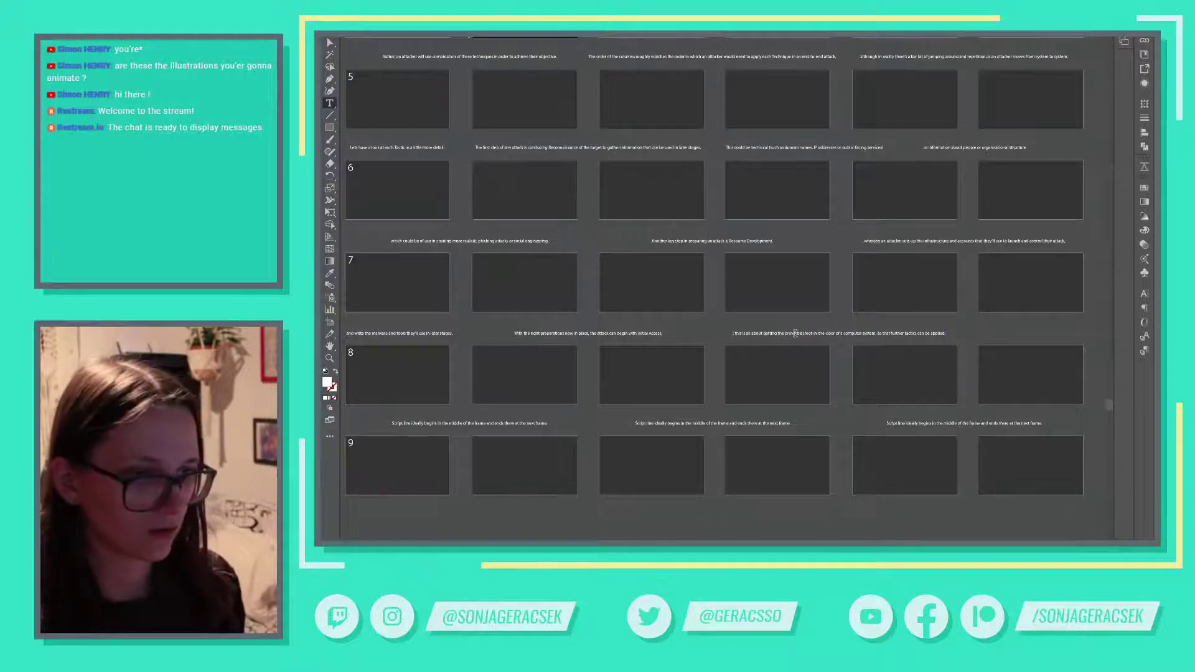
key(Delete)
key(Delete)
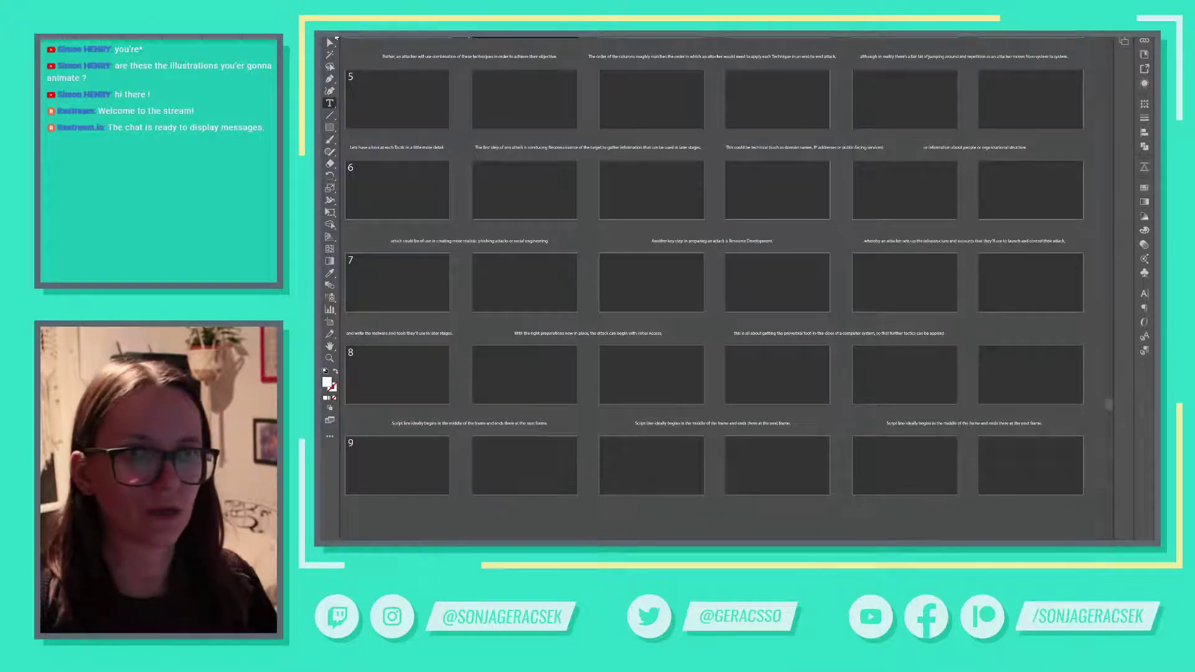
key(Escape)
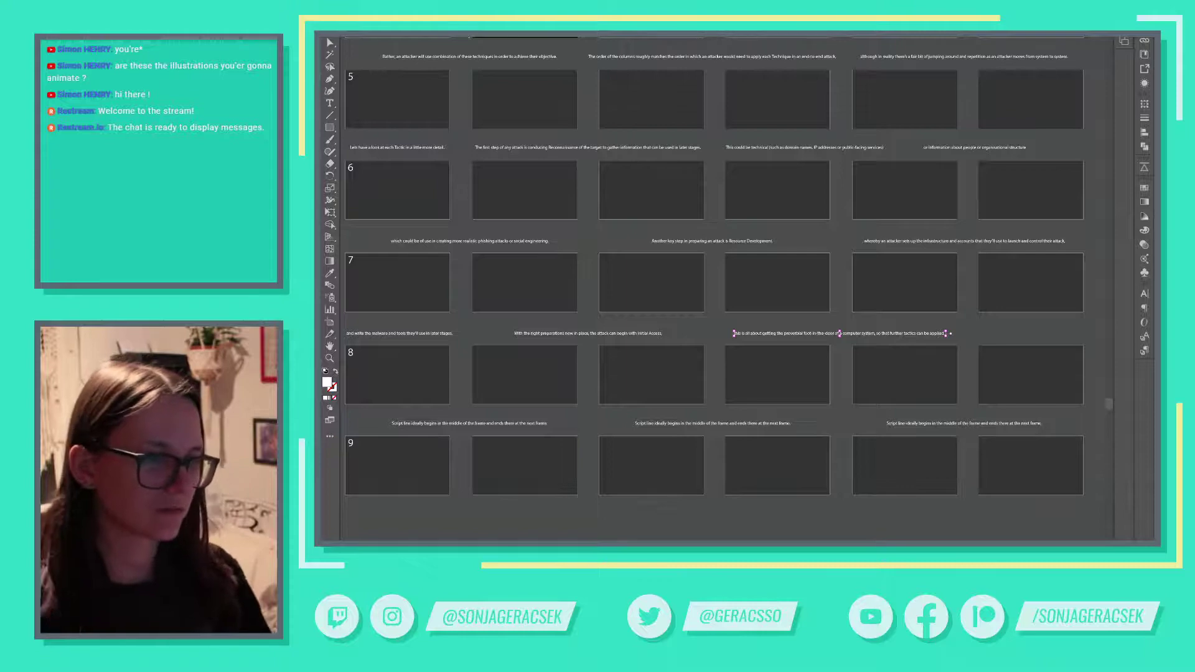
Step: Duplicate row 6's last script line above row 8's sixth frame and fill it with "This might be through exploiting" through "exposed to the internet,"
key(alt+Tab)
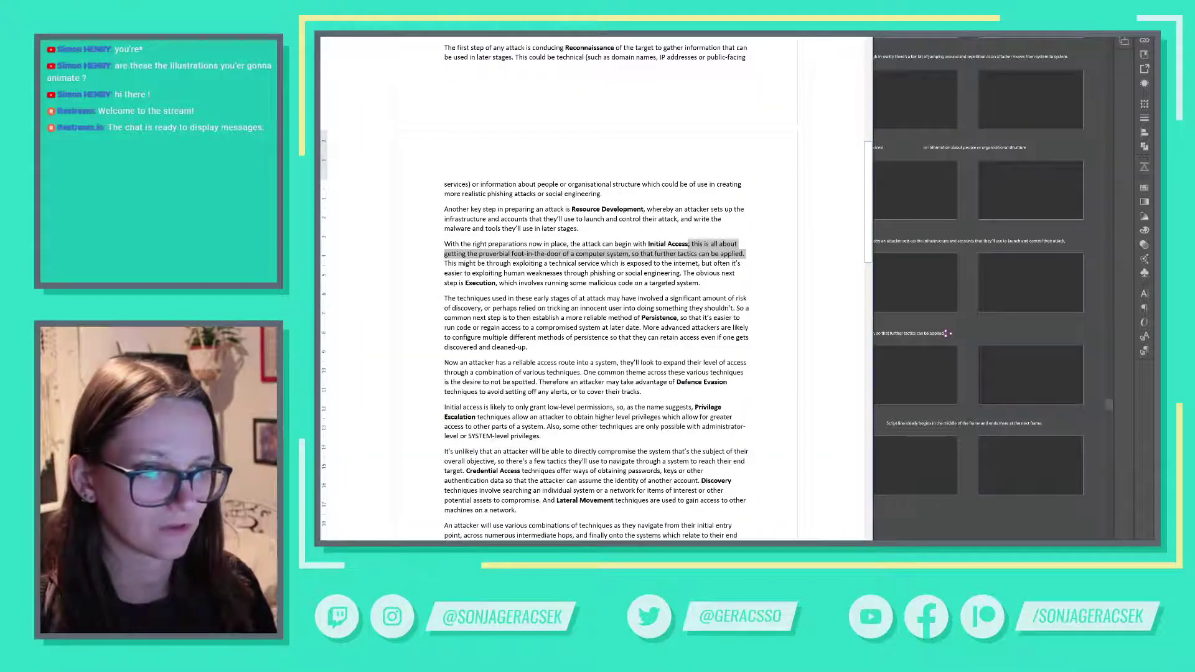
drag(444, 264, 699, 263)
key(ctrl+c)
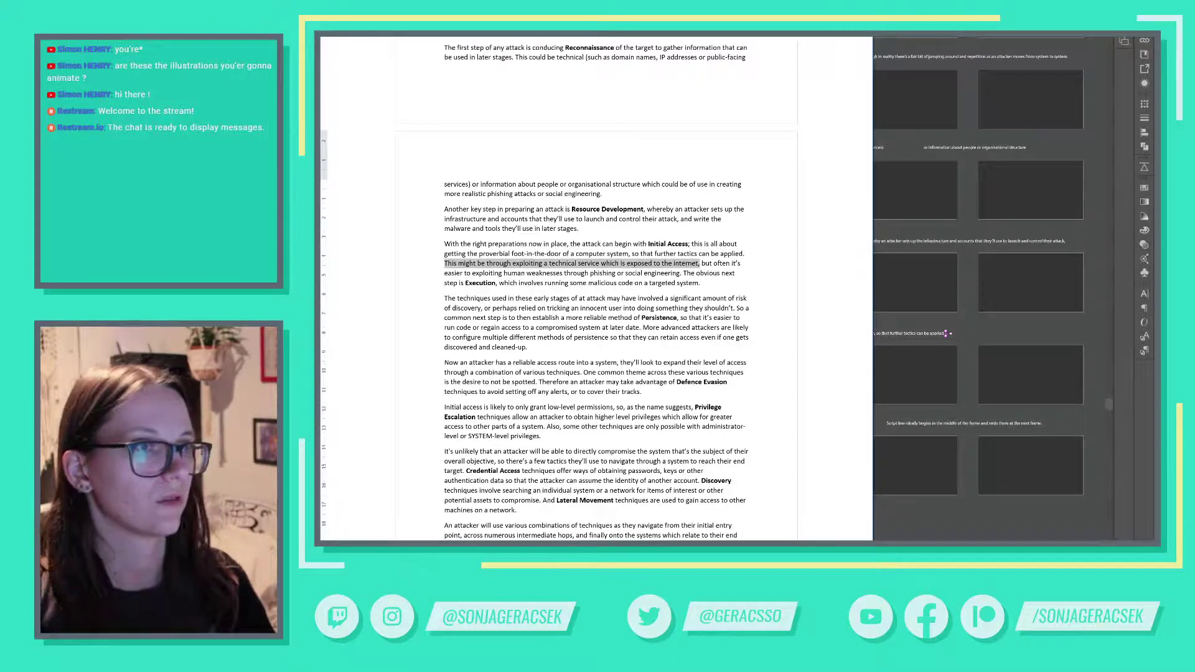
key(alt+Tab)
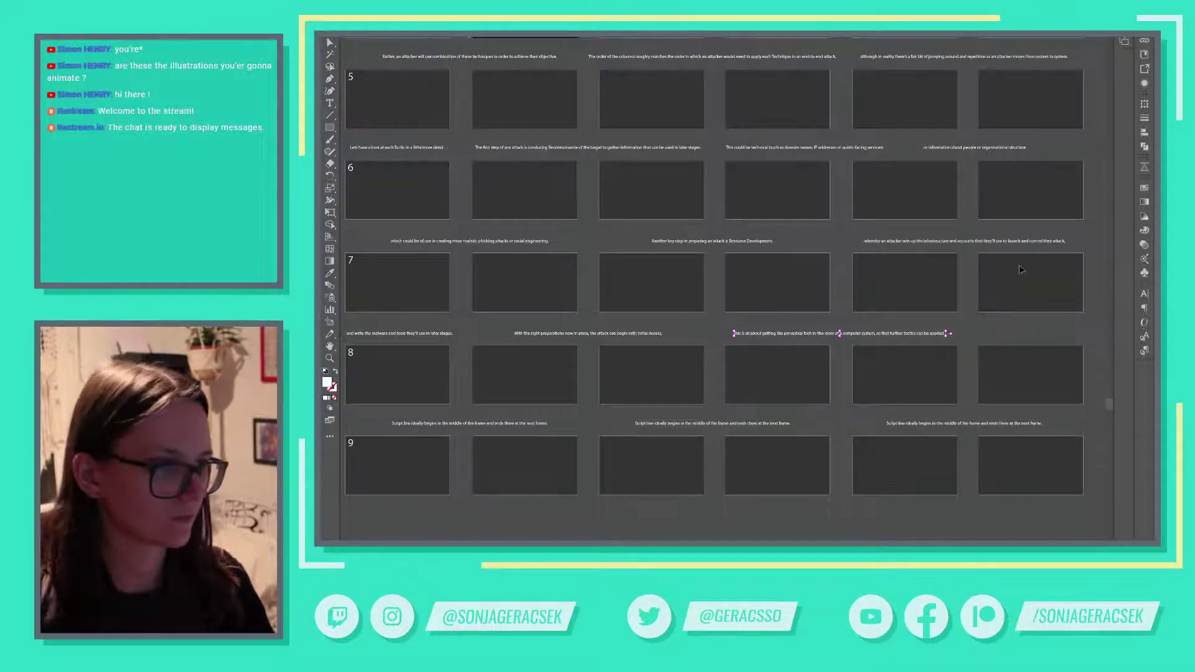
drag(995, 150, 1052, 338)
key(t)
key(ctrl+v)
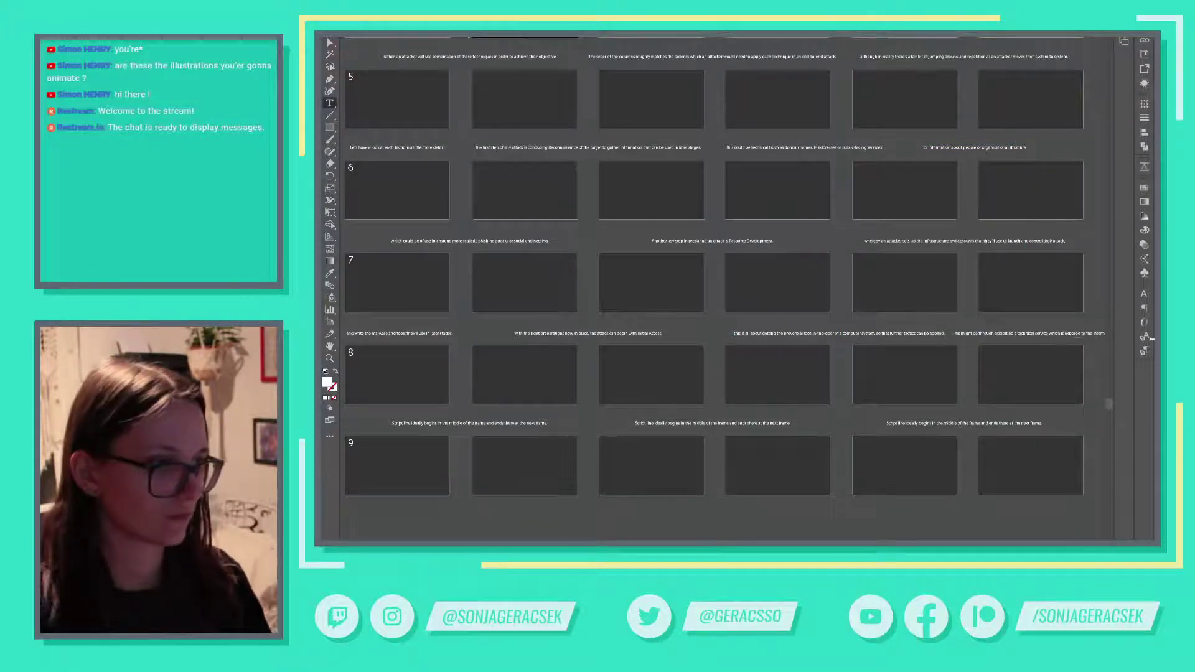
scroll(1003, 379, right, 2)
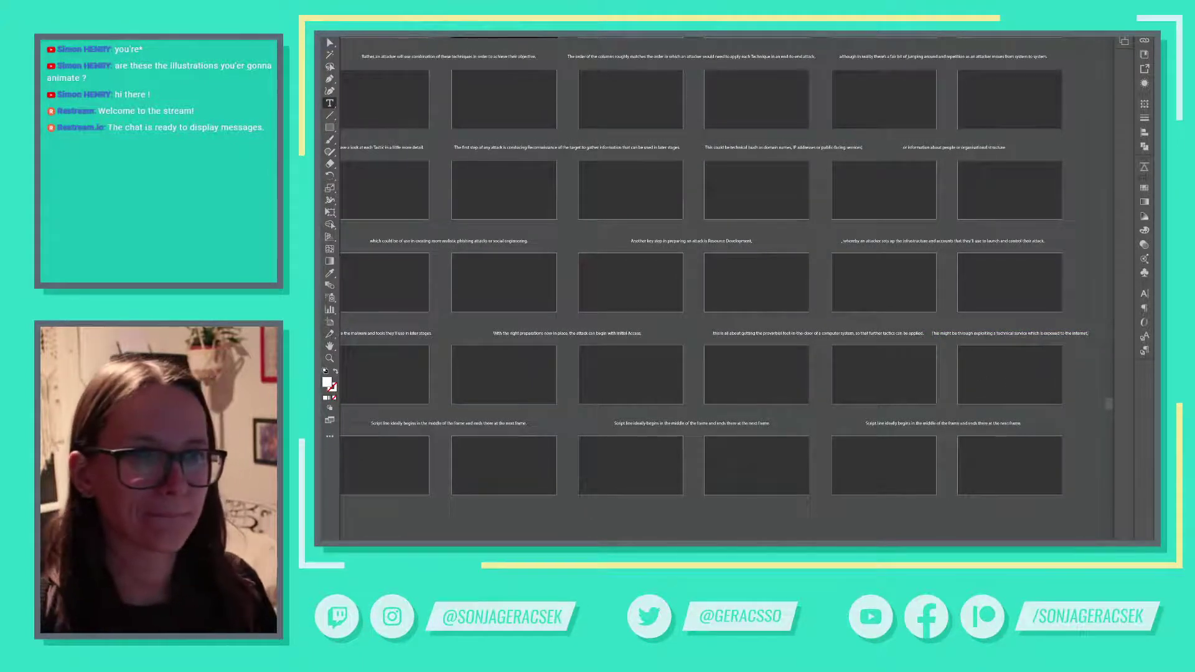
key(v)
Step: Replace row 9's first placeholder with the script's "but often it's easier to exploiting human weaknesses through phishing or social engineering."
drag(562, 469, 611, 425)
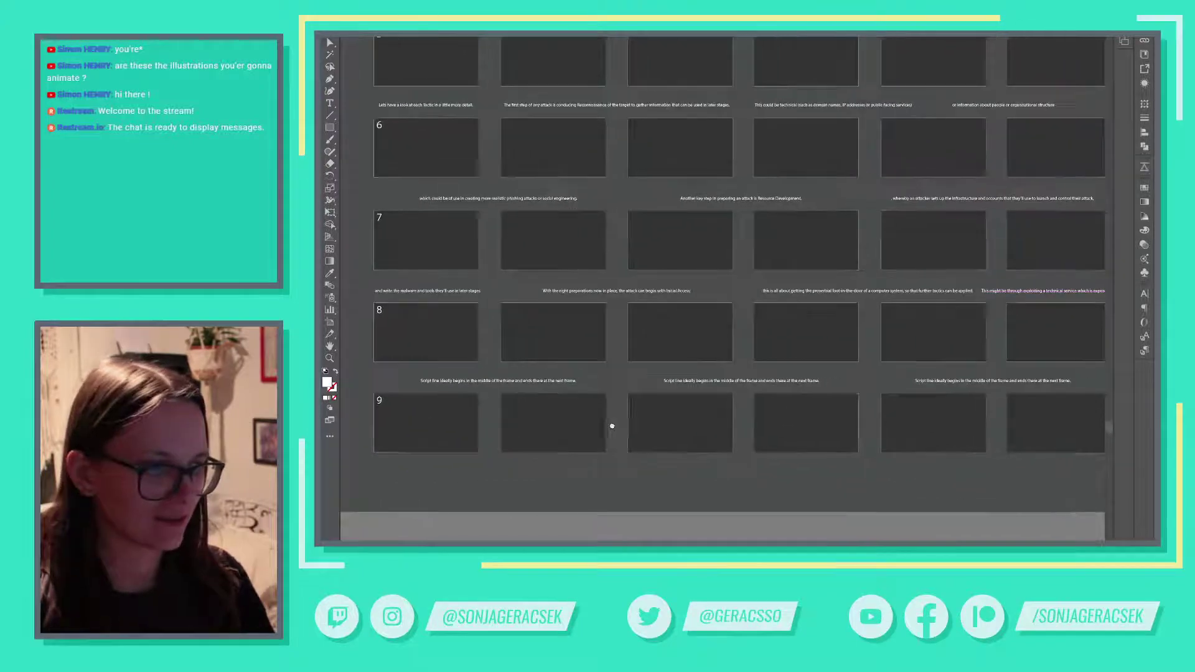
key(alt+Tab)
scroll(515, 136, down, 3)
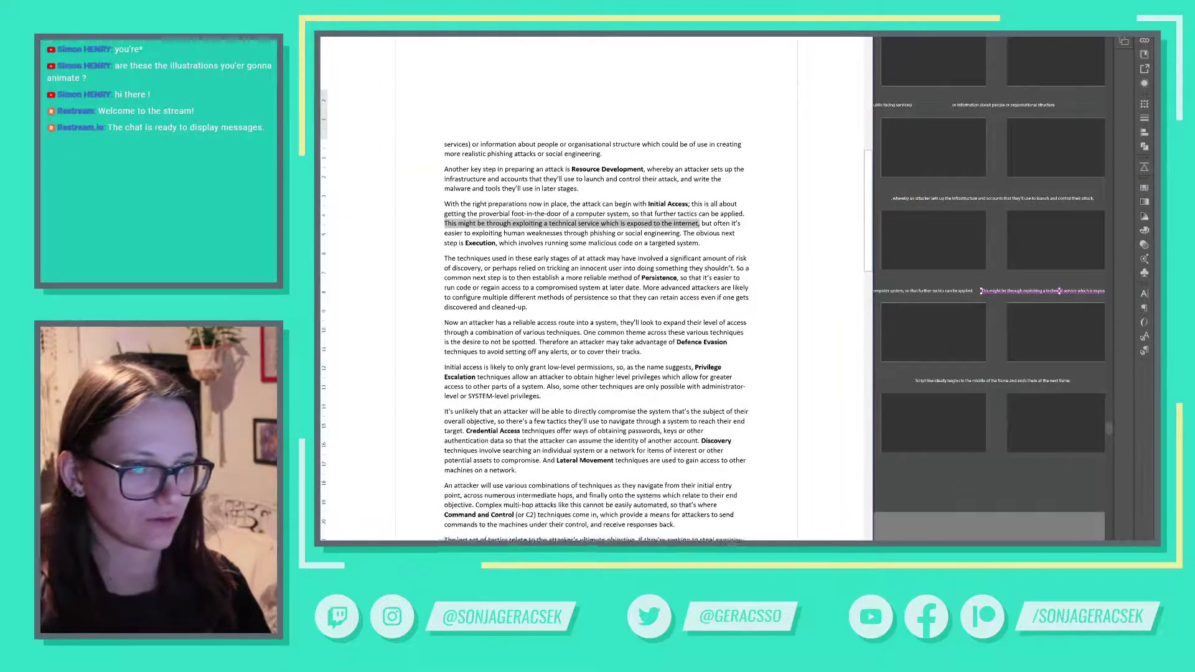
mouse_move(867, 224)
mouse_down()
mouse_move(858, 474)
mouse_move(858, 219)
mouse_up()
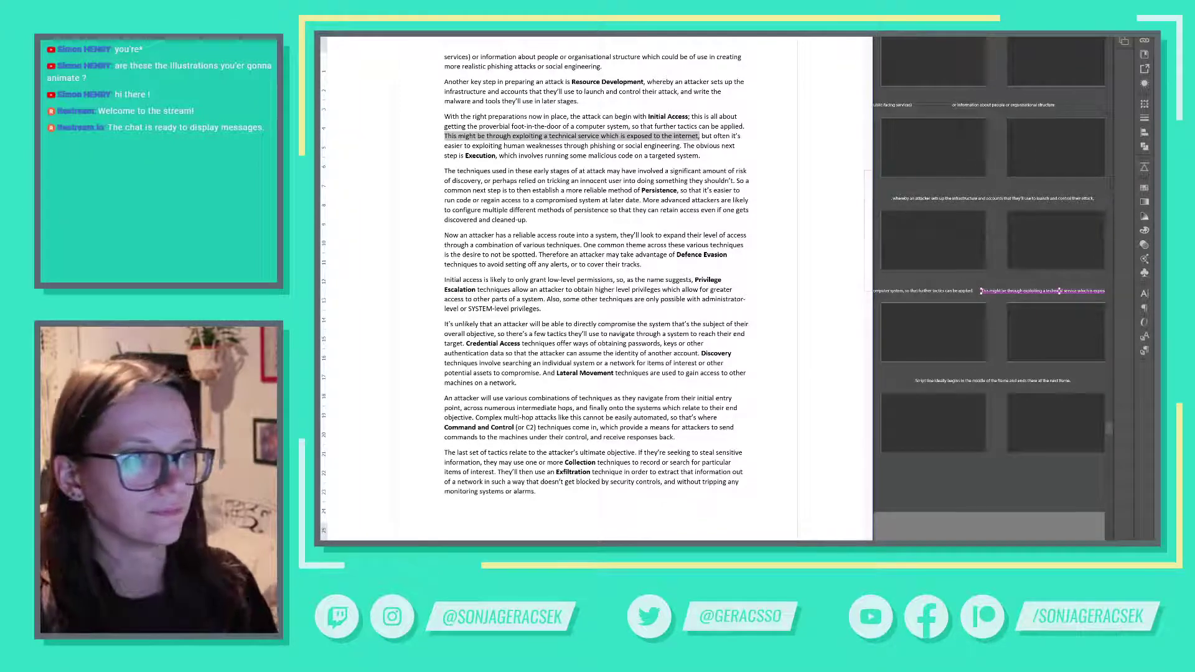
click(1107, 255)
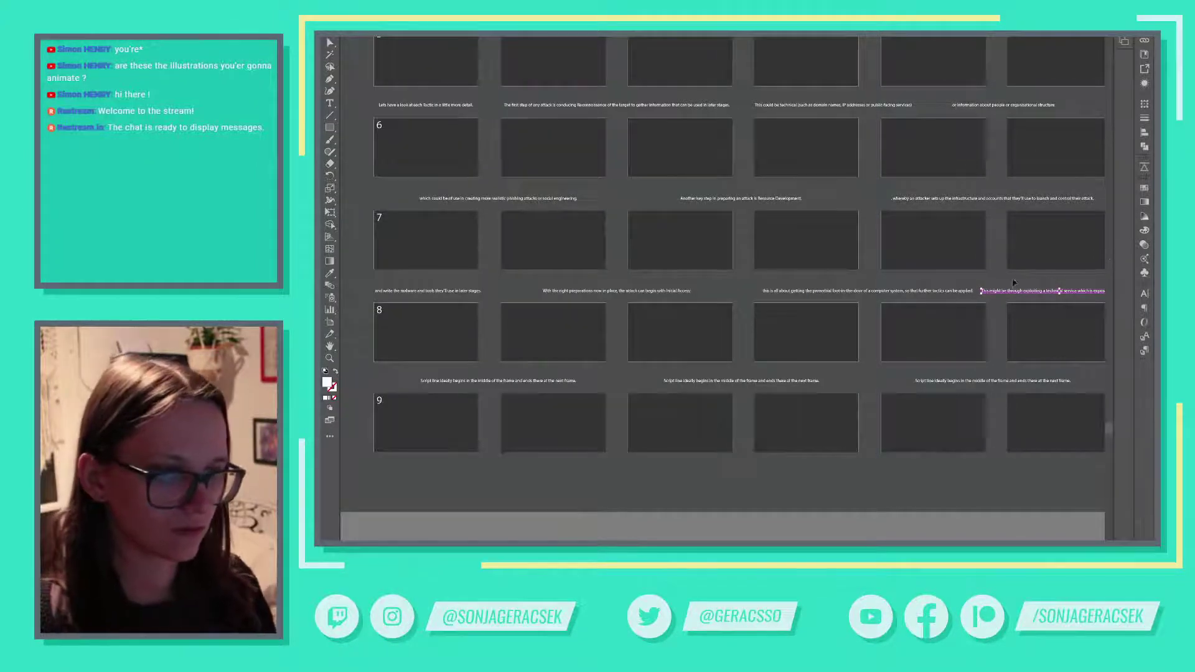
key(alt+Tab)
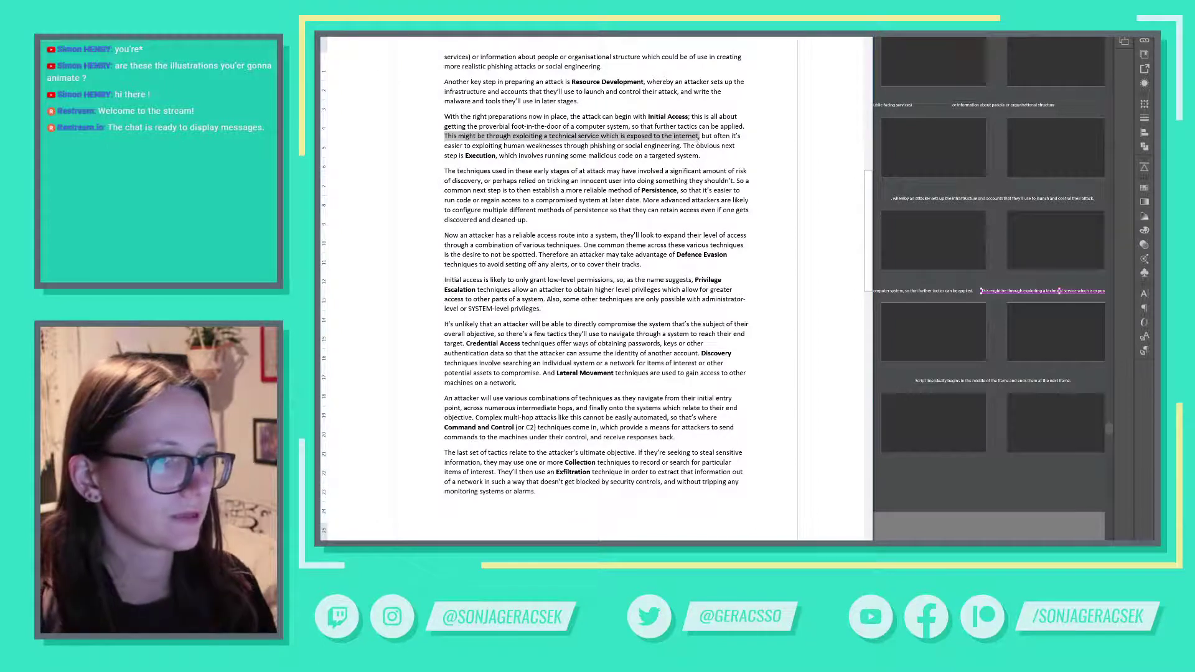
click(703, 136)
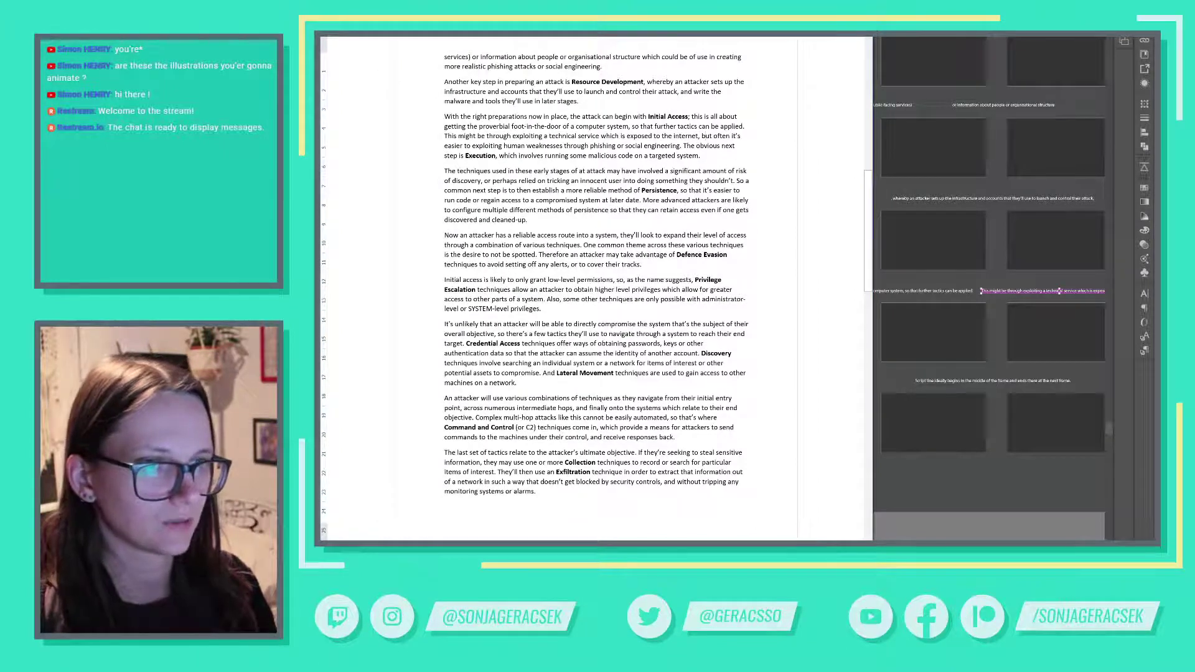
mouse_move(702, 136)
mouse_down()
mouse_move(738, 146)
mouse_move(616, 145)
mouse_move(683, 147)
mouse_up()
click(923, 72)
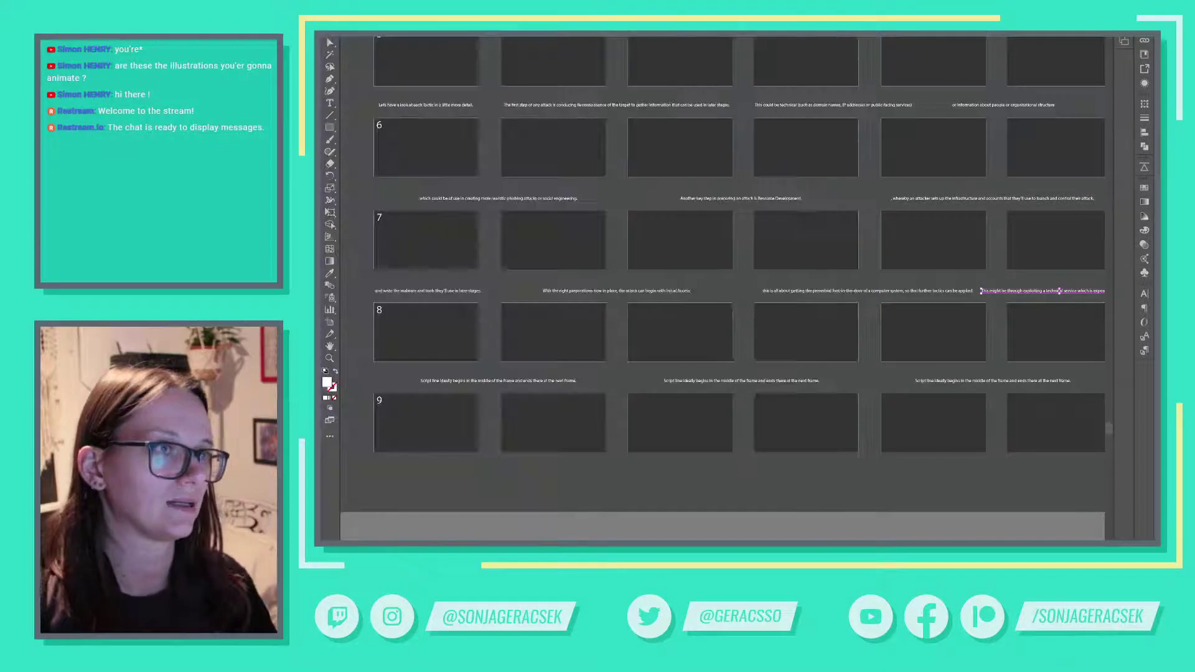
double_click(535, 381)
text(, but often it's easier to exploiting human weaknesses through phishing or social engineering.)
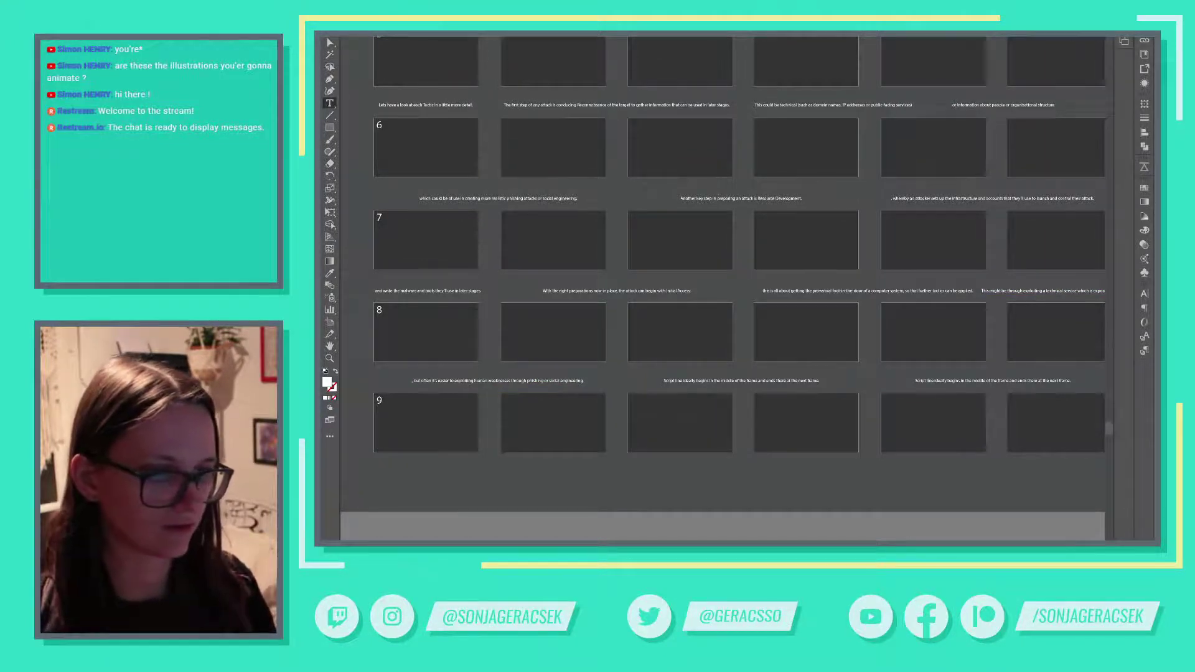
Step: Replace row 9's second placeholder with the script's "The obvious next step is Execution, which involves running some malicious code on a targeted system."
key(alt+Tab)
click(714, 191)
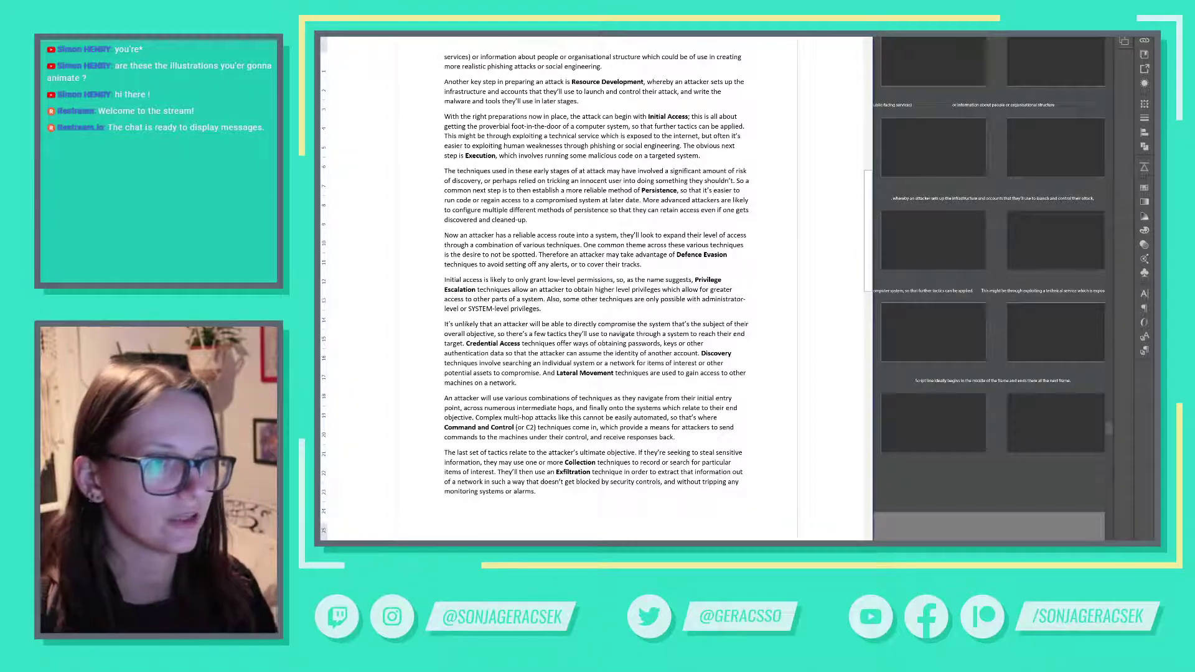
drag(683, 145, 701, 156)
key(ctrl+c)
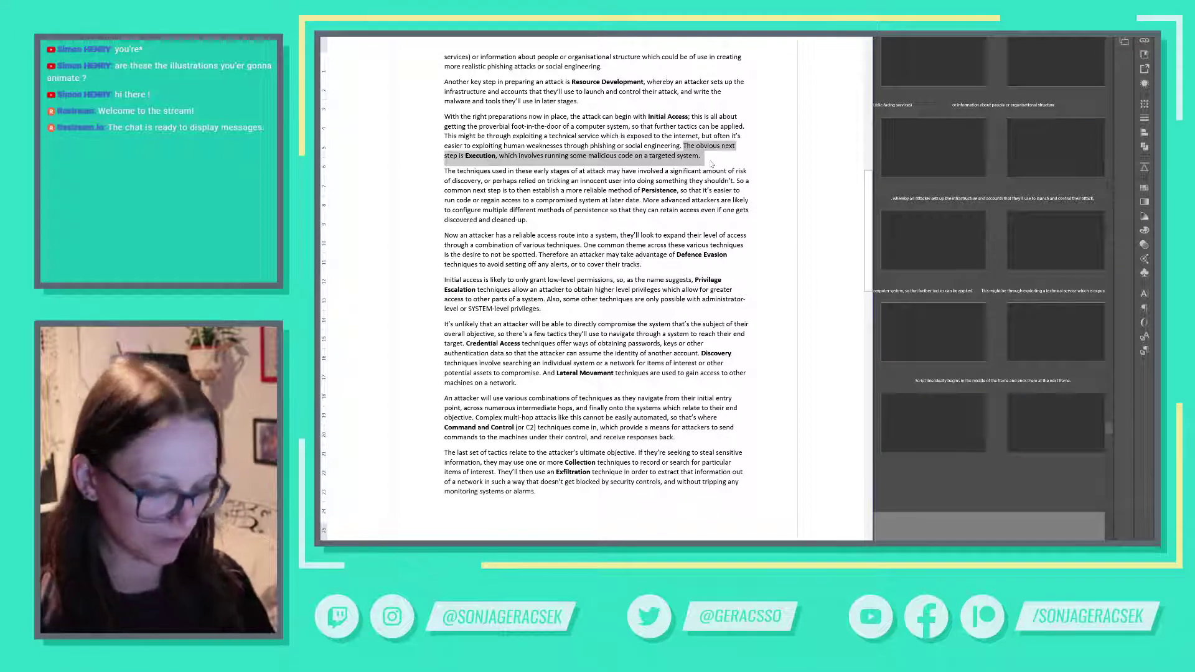
key(alt+Tab)
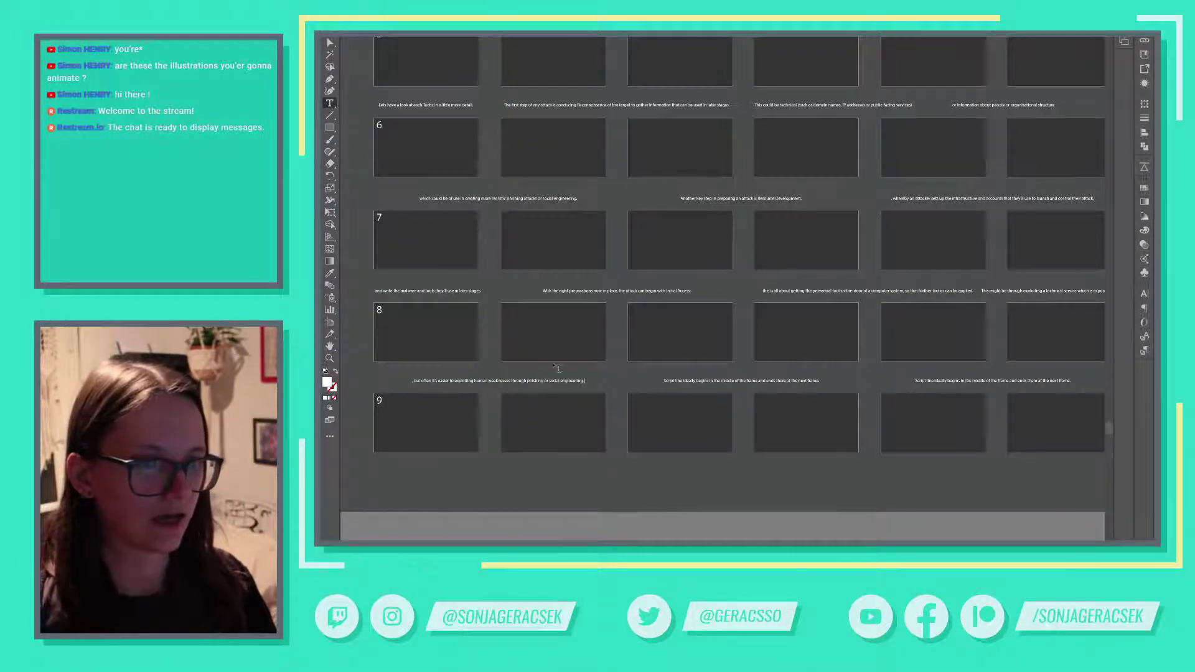
click(725, 380)
key(ctrl+a)
key(ctrl+v)
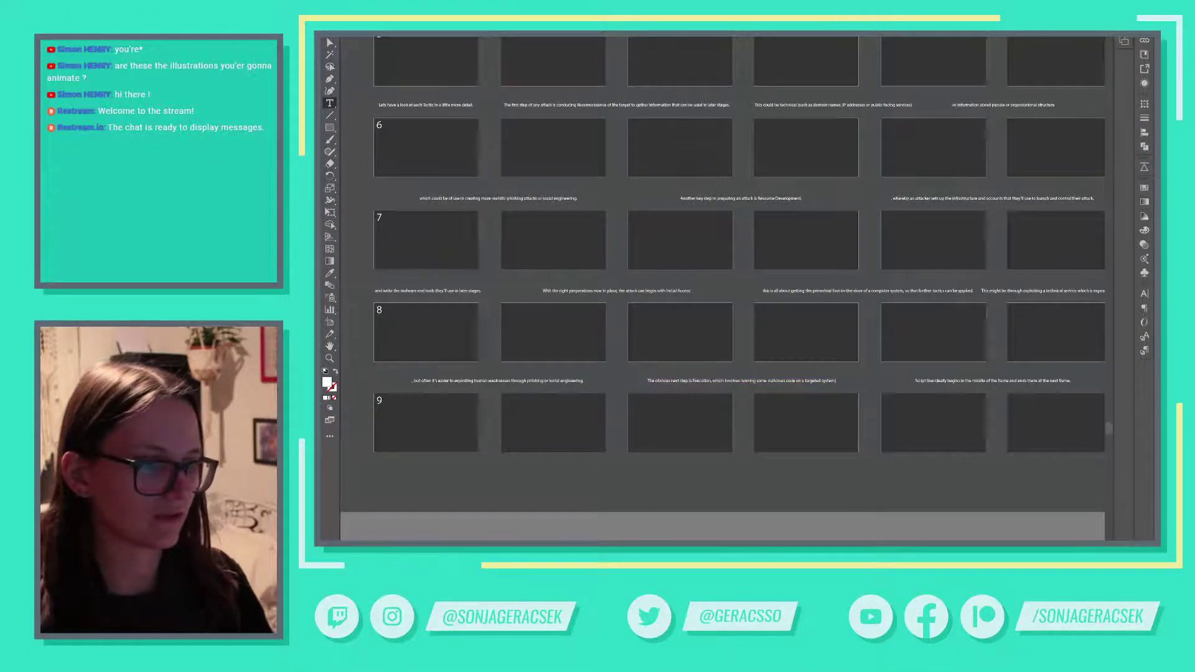
Step: Replace row 9's third placeholder with the script's passage from "The techniques used in these early stages" through "significant amount of risk of discovery,"
key(alt+Tab)
click(443, 169)
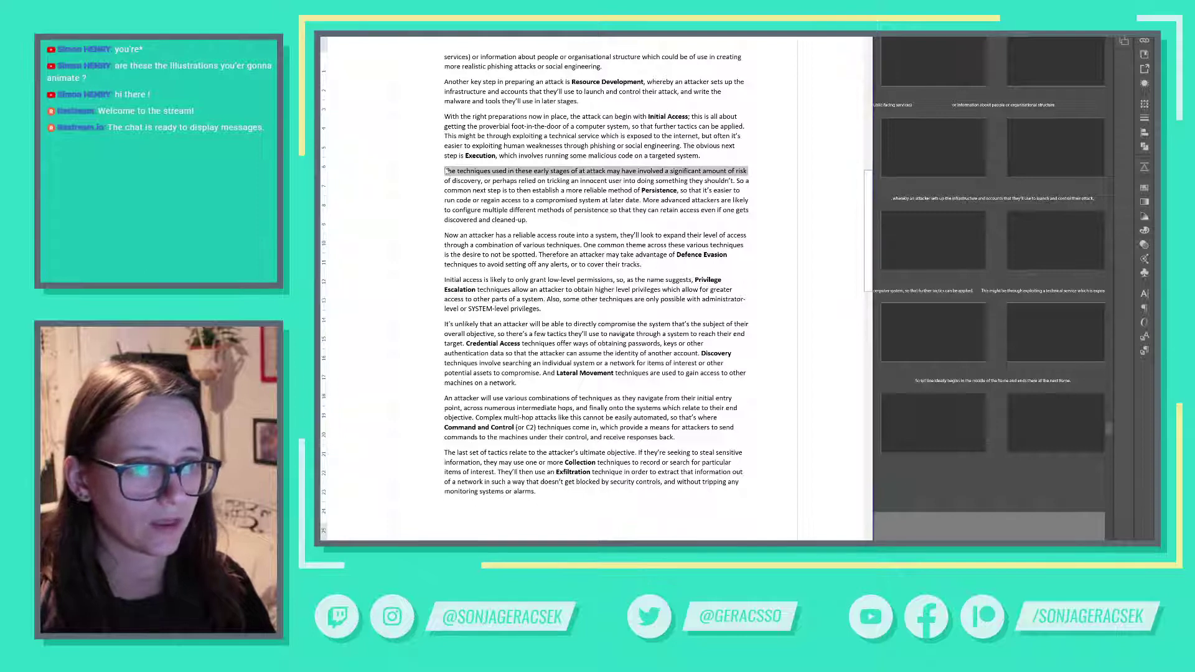
click(445, 171)
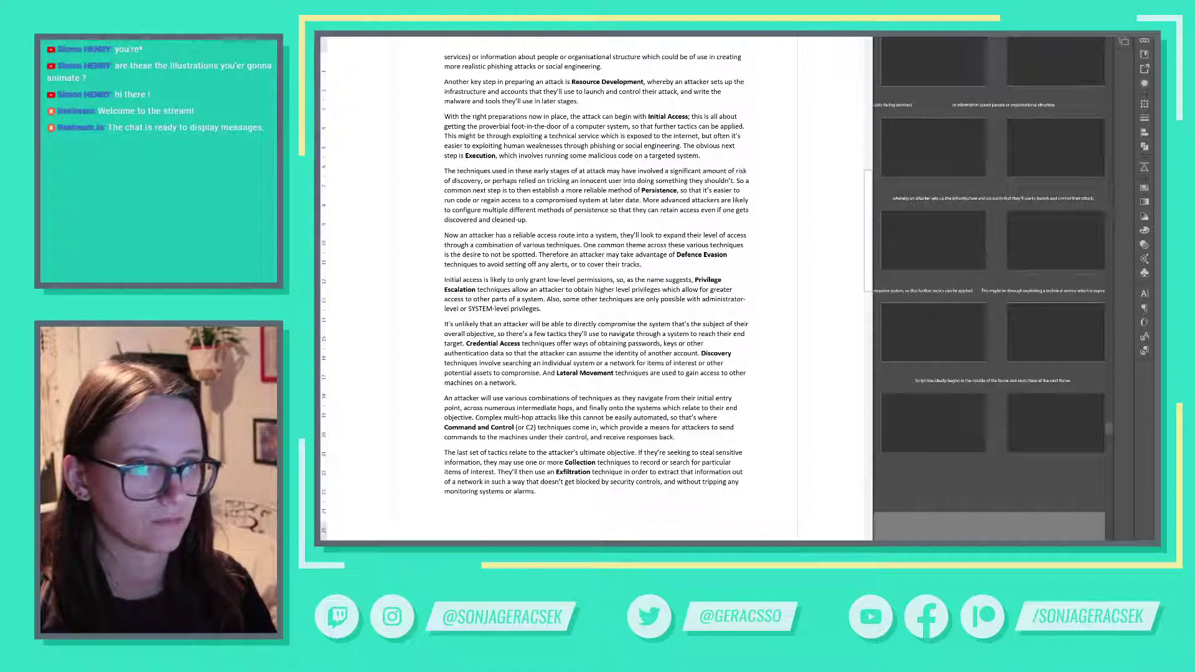
key(alt+Tab)
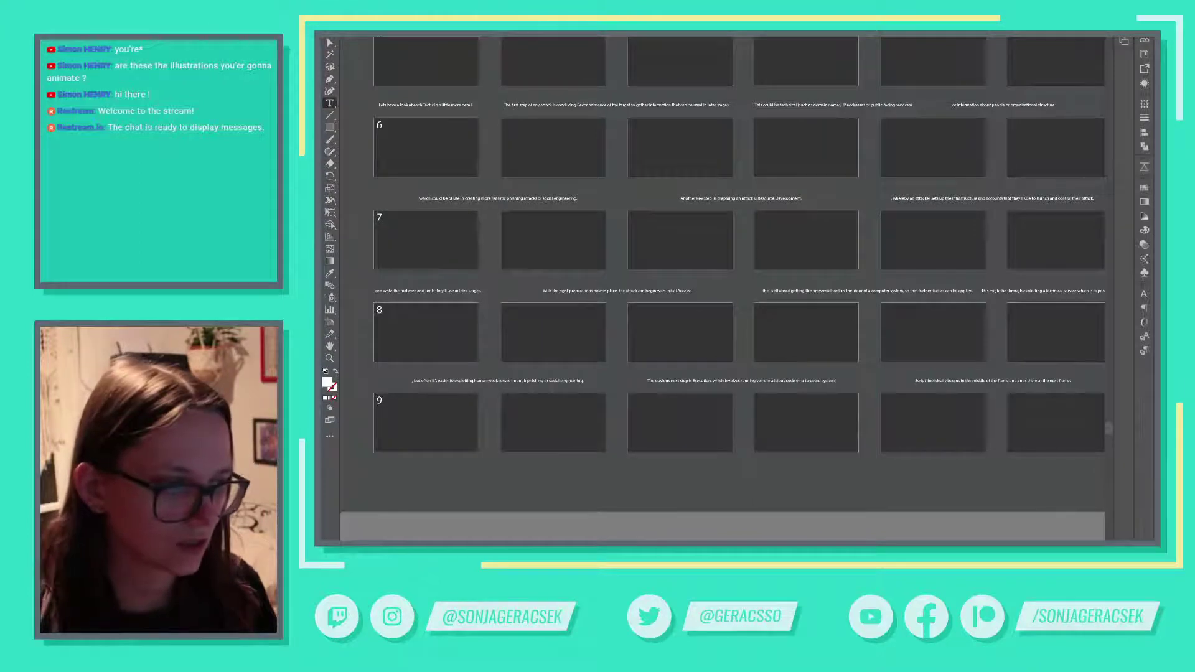
mouse_move(923, 540)
click(923, 530)
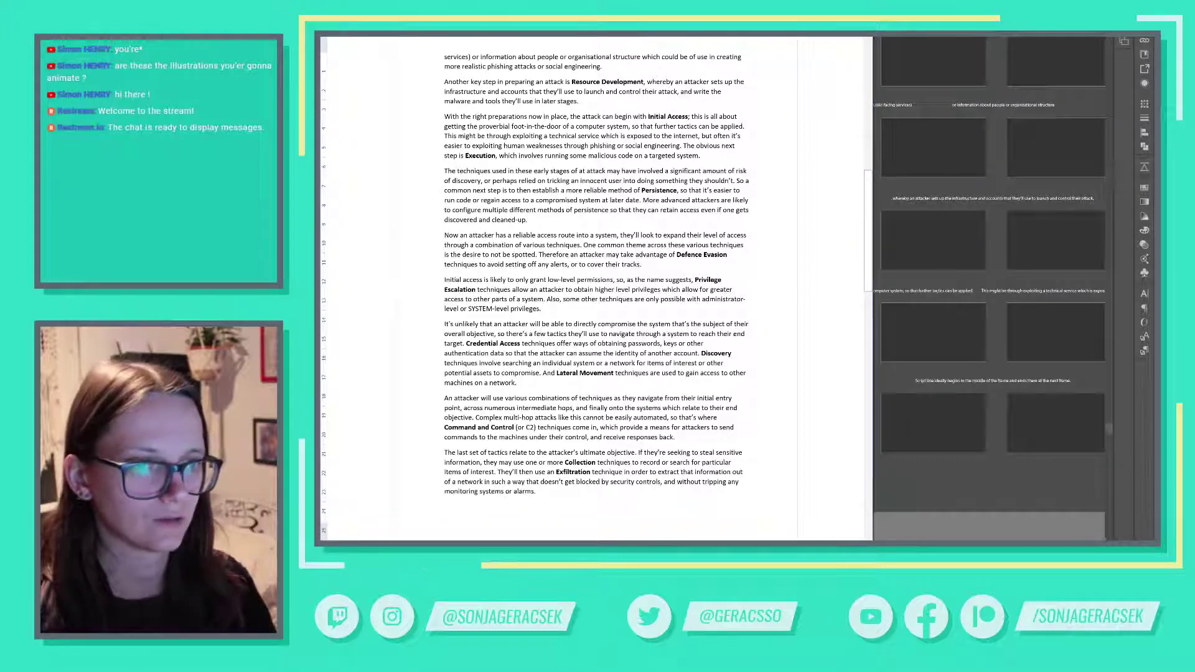
drag(543, 156, 702, 172)
drag(445, 171, 483, 180)
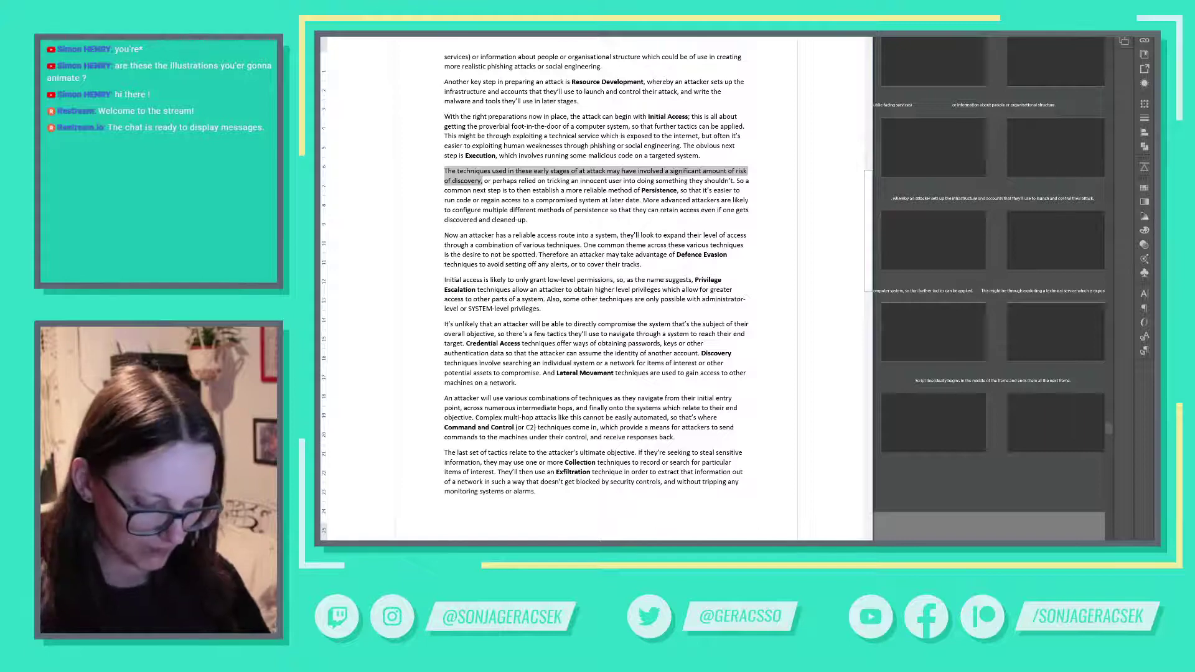
key(alt+Tab)
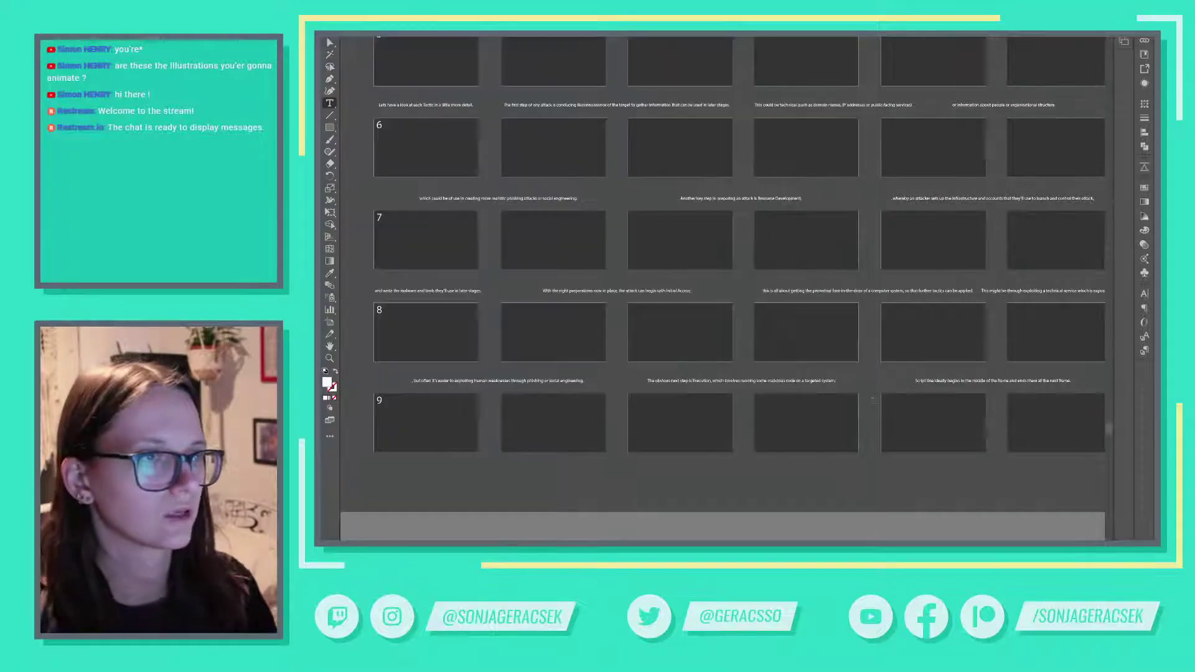
click(974, 379)
key(ctrl+a)
text(The techniques used in these early stages of attack may have involved a significant amount of risk of discovery.)
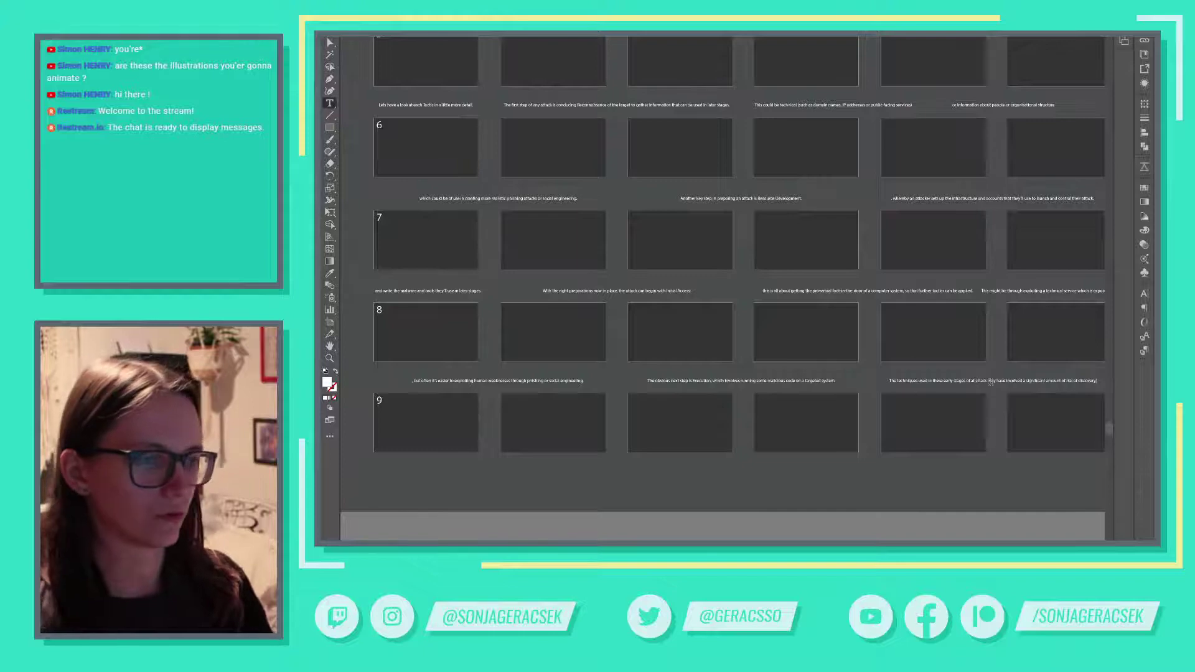
Step: Copy the script's passage "or perhaps relied on tricking an innocent user into doing something they shouldn't." and return to the storyboard
key(alt+Tab)
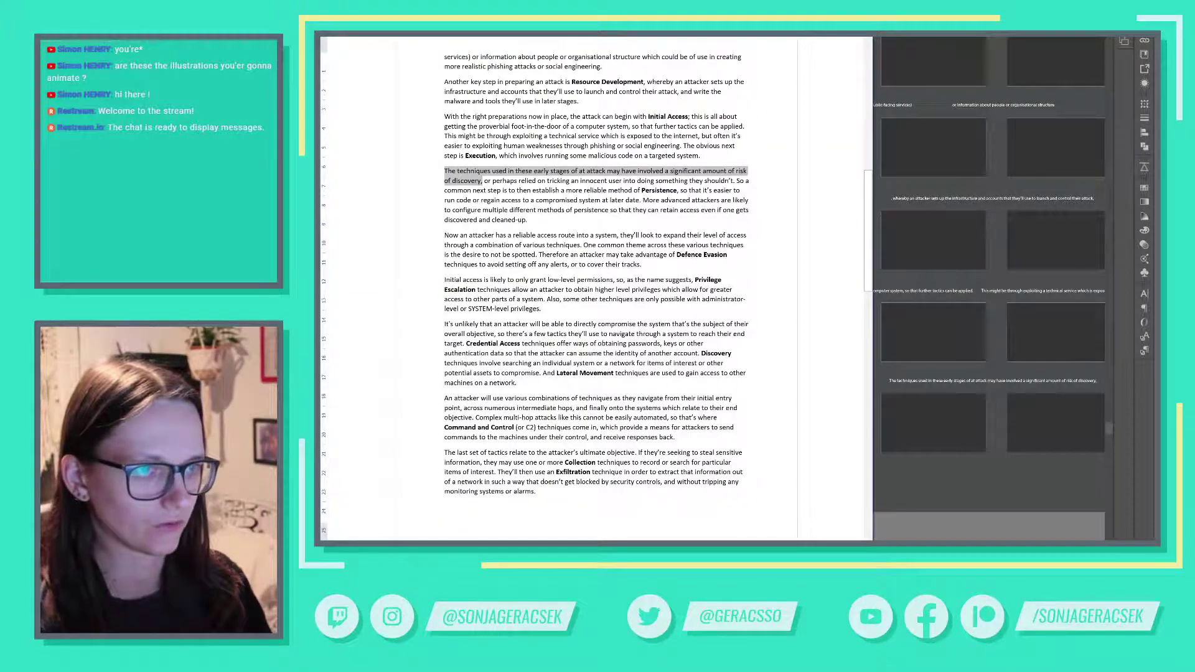
click(486, 180)
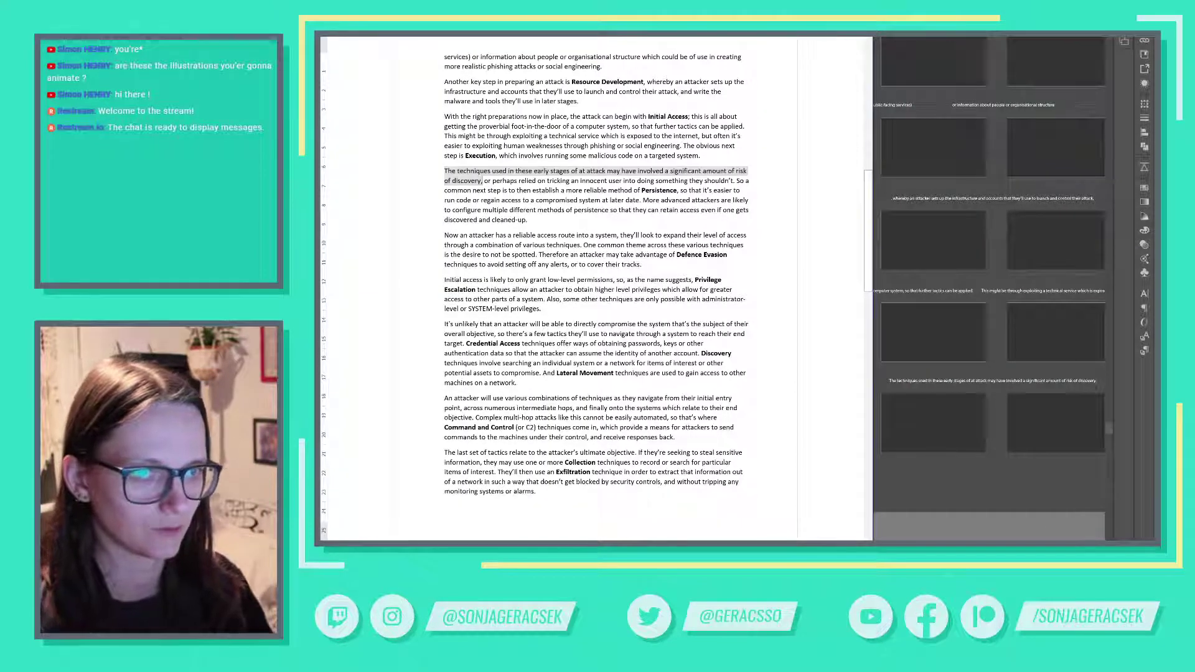
drag(485, 181, 735, 181)
key(ctrl+c)
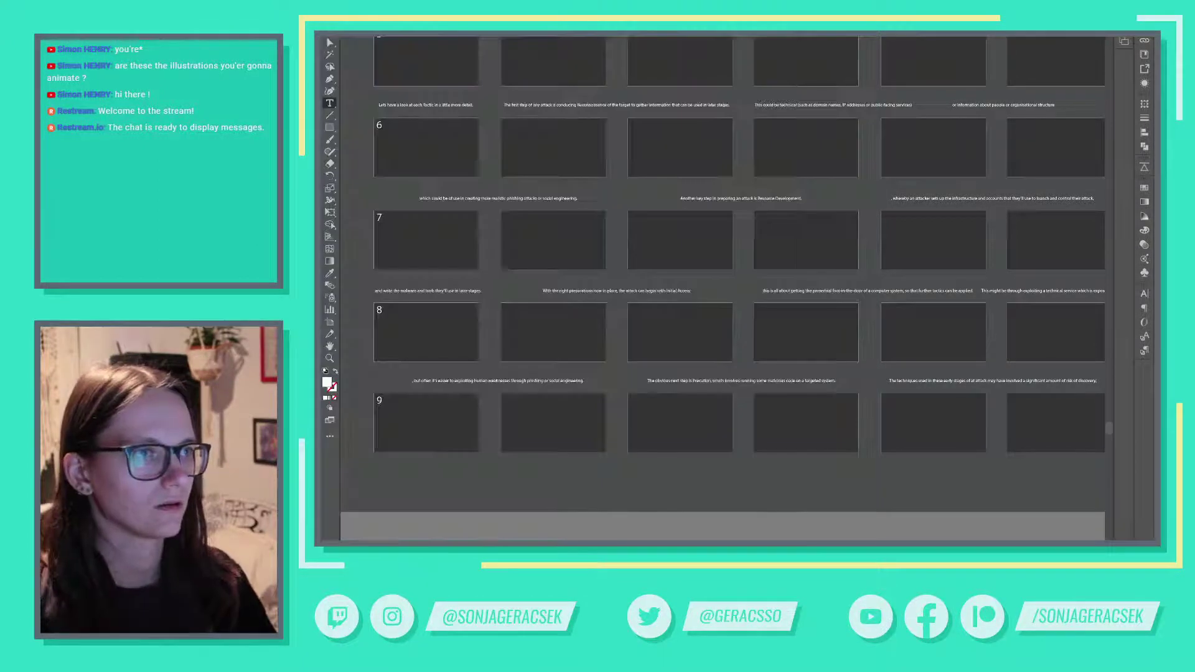
key(alt+Tab)
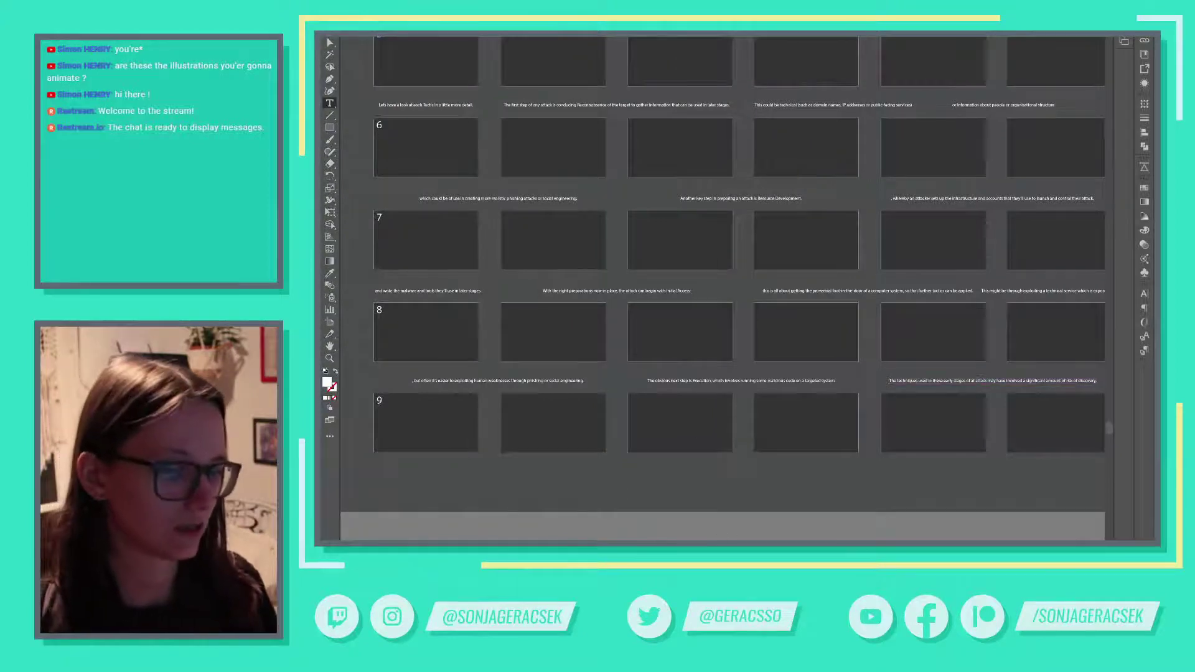
Step: Switch to File Explorer, go to the project's 02_design folder and duplicate Storyboard_SG01.ai there
key(alt+Tab)
click(589, 57)
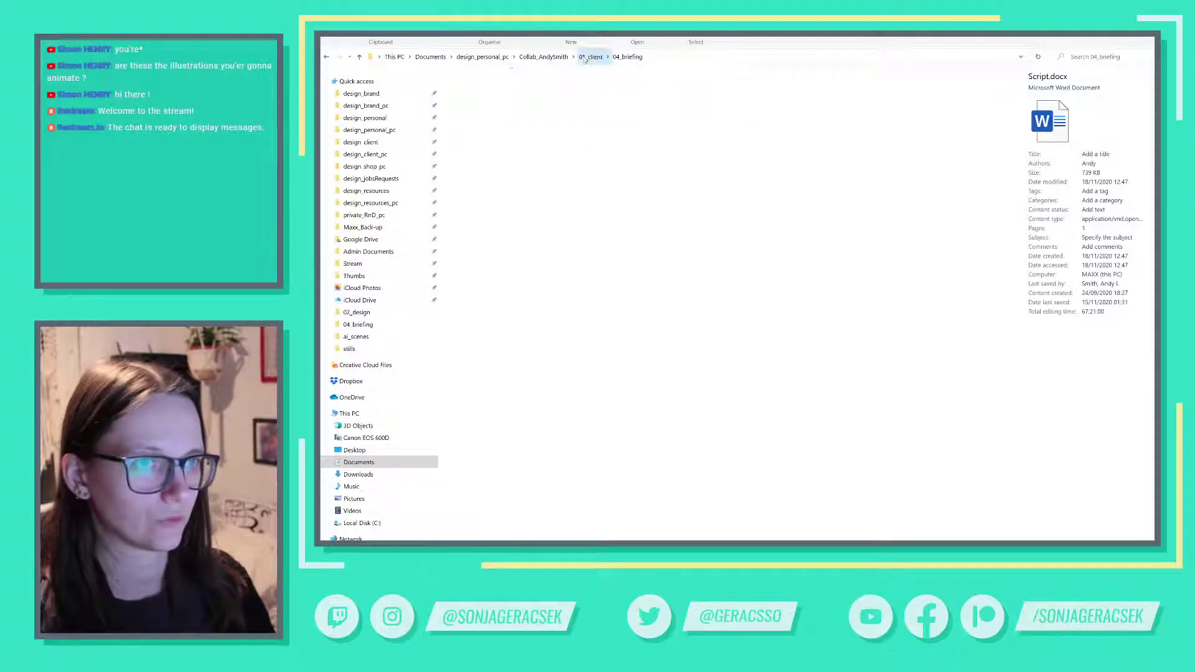
click(543, 57)
double_click(480, 100)
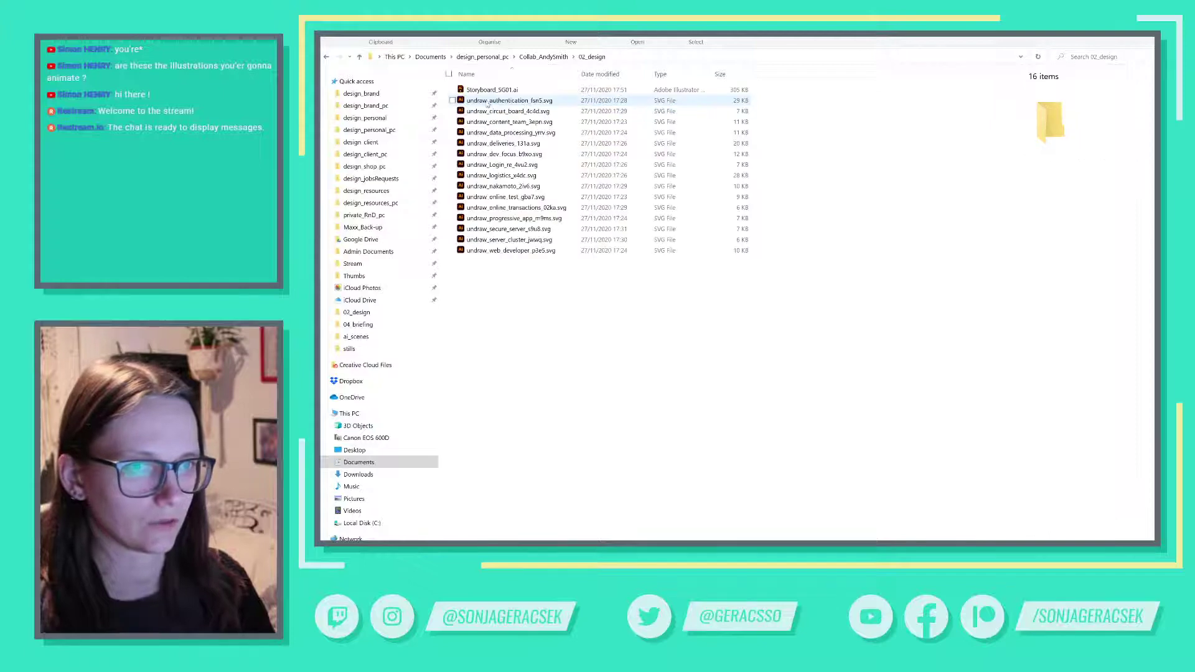
click(501, 90)
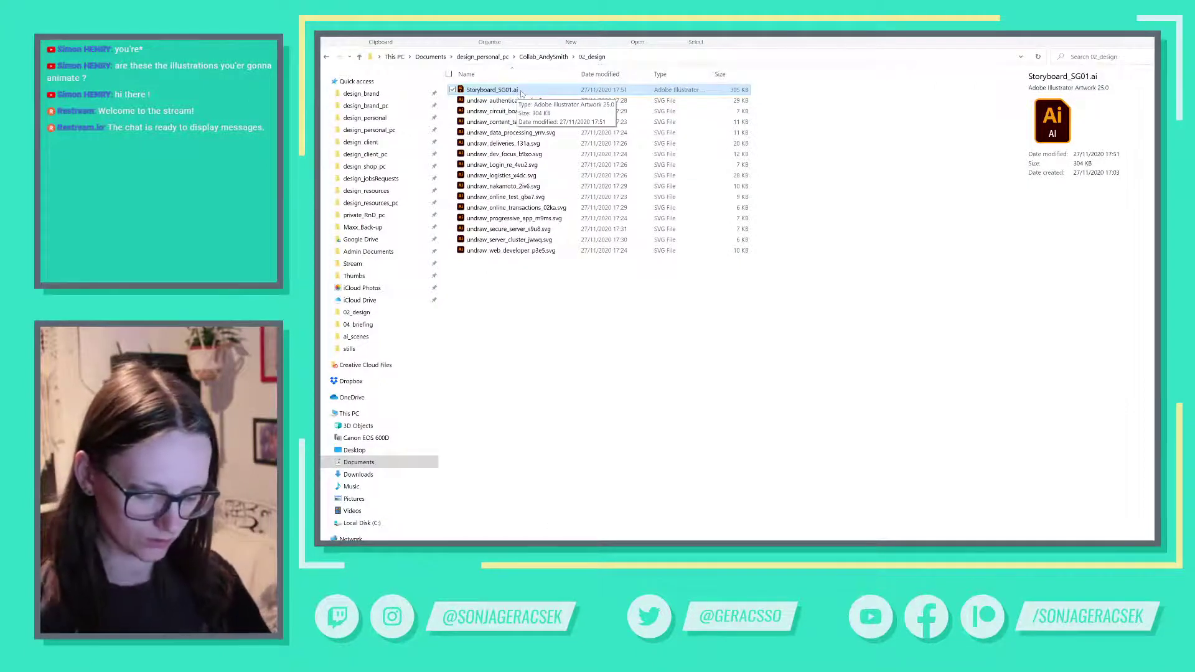
drag(521, 94, 554, 324)
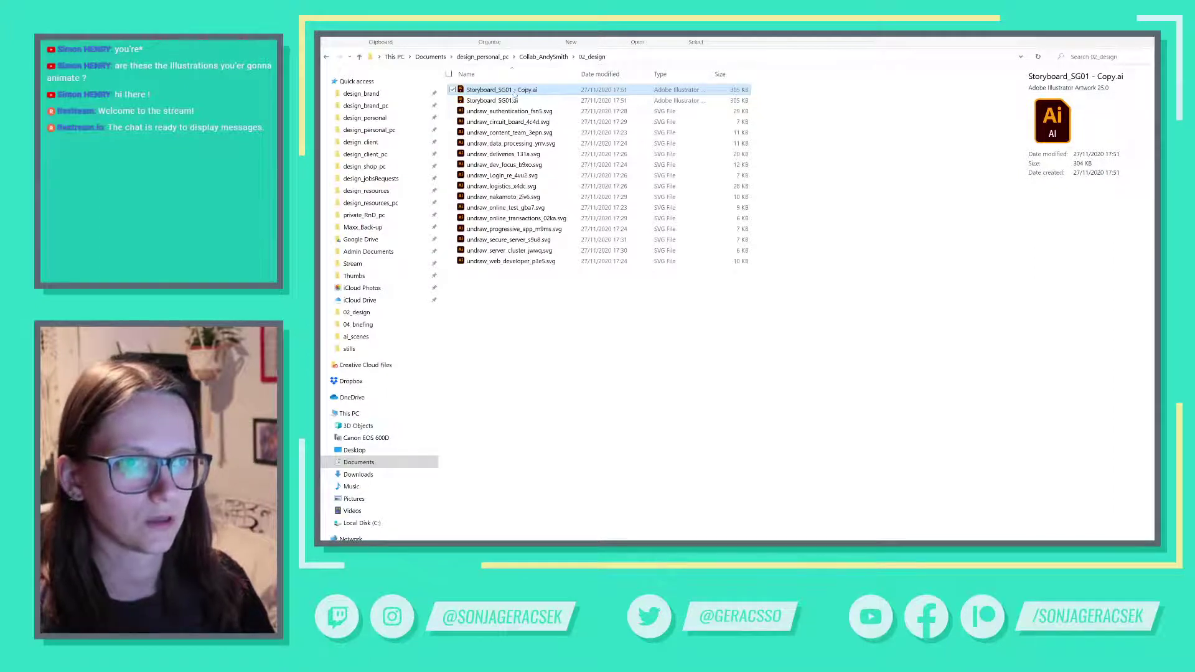
Step: Rename the duplicated storyboard file as Storyboard_SG02.ai and open it in Illustrator
key(F2)
drag(509, 90, 531, 90)
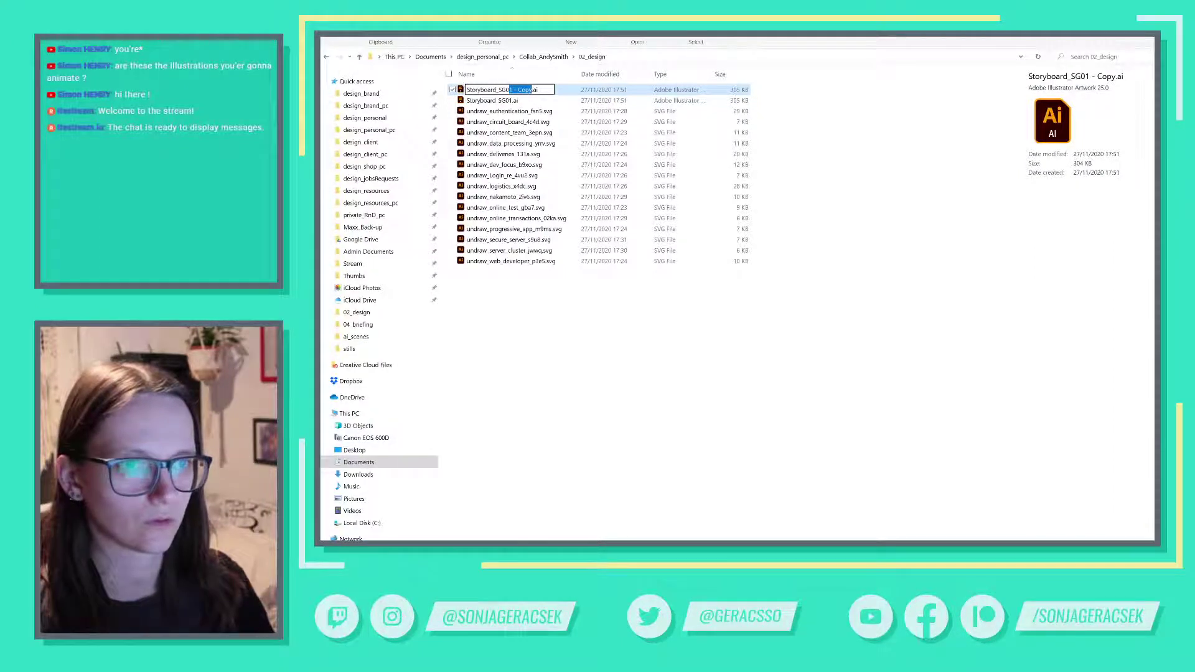
text(2)
key(Return)
key(Return)
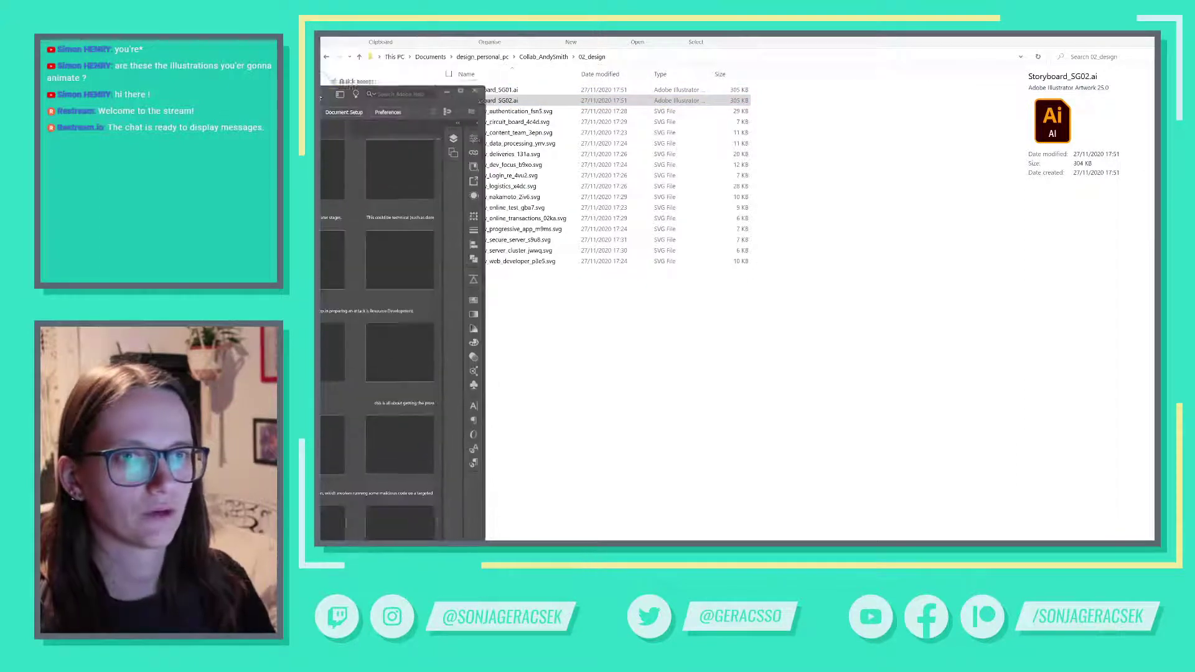
Step: Open the storyboard file Storyboard_SG01.ai from the 02_design folder
scroll(893, 155, up, 5)
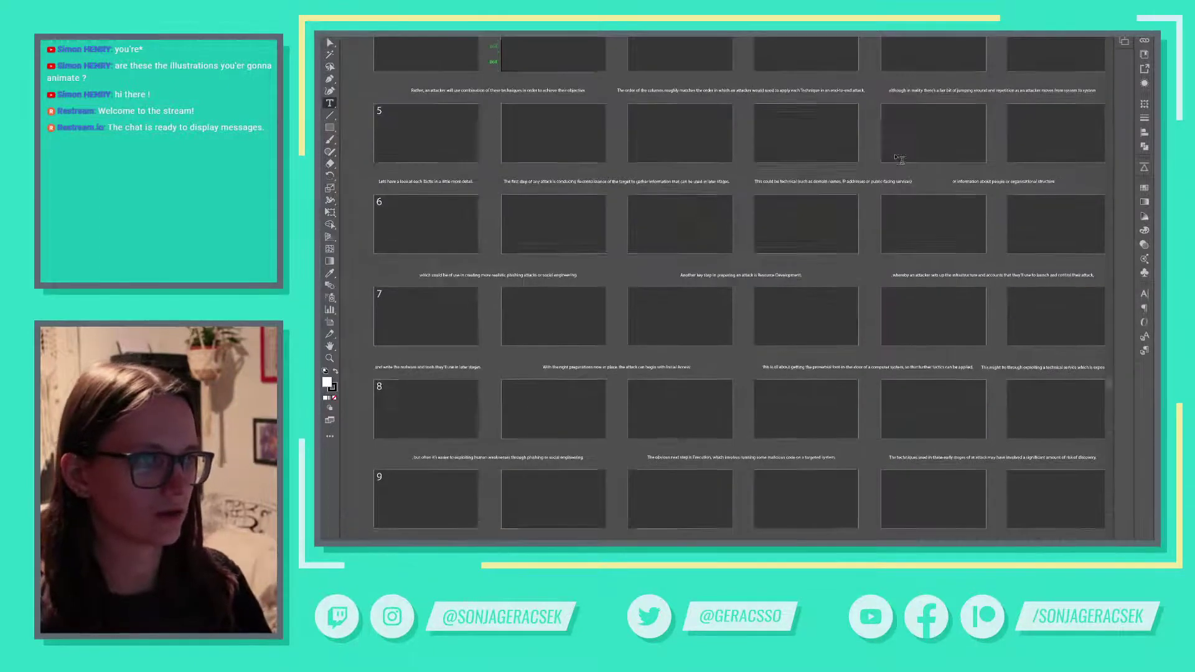
scroll(893, 155, up, 3)
key(alt+Tab)
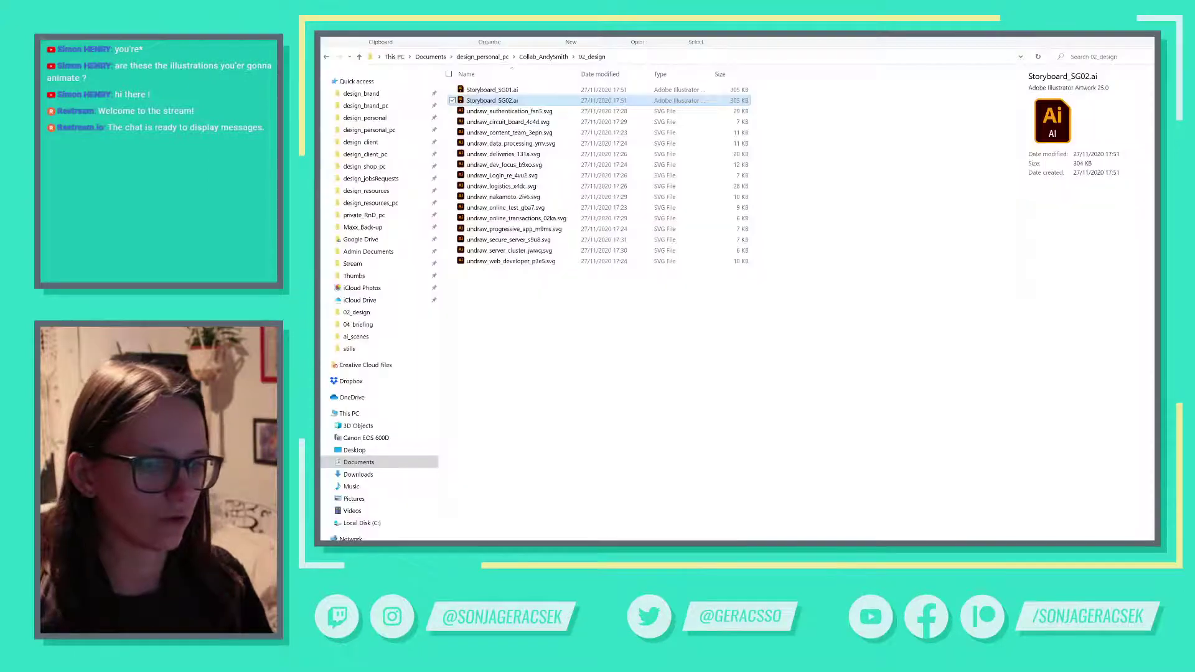
click(508, 91)
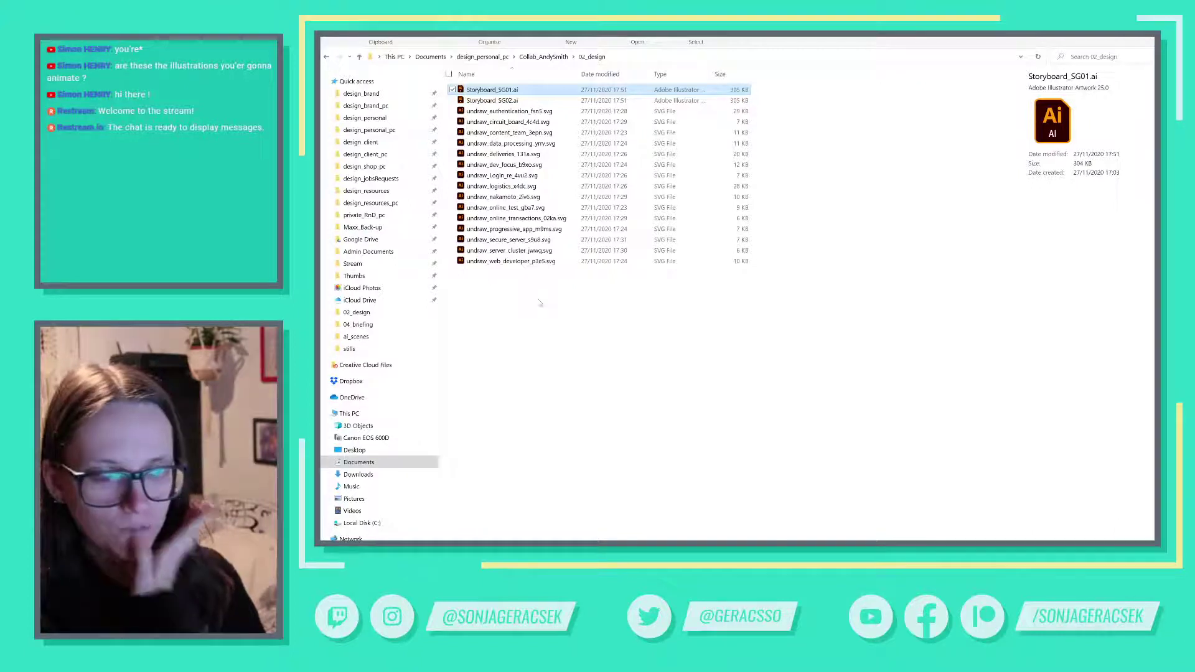
key(Return)
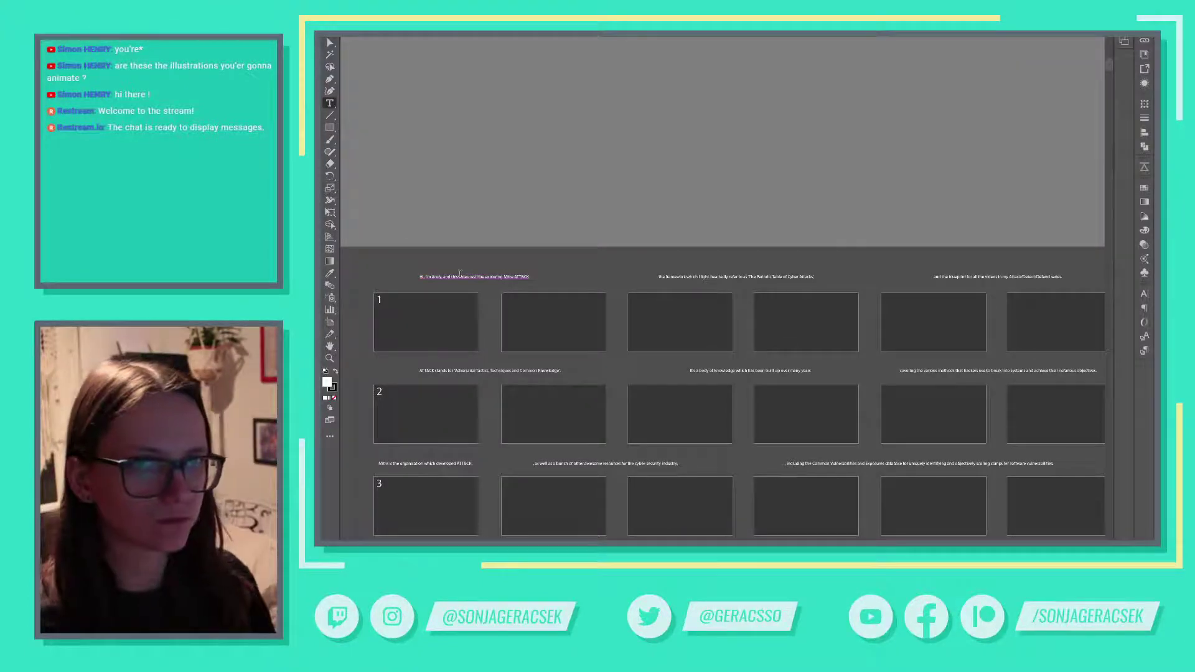
Step: Replace row 1's first caption with the copied text "or perhaps relied on tricking an innocent user into doing something they shouldn't"
click(470, 276)
key(ctrl+a)
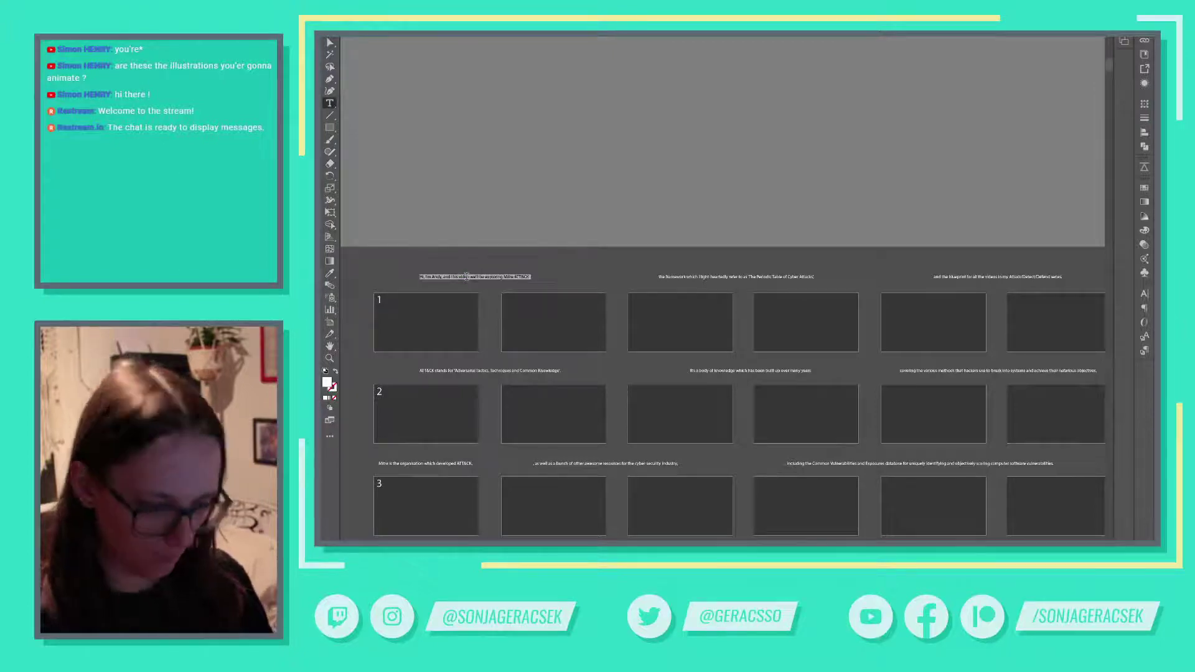
key(ctrl+v)
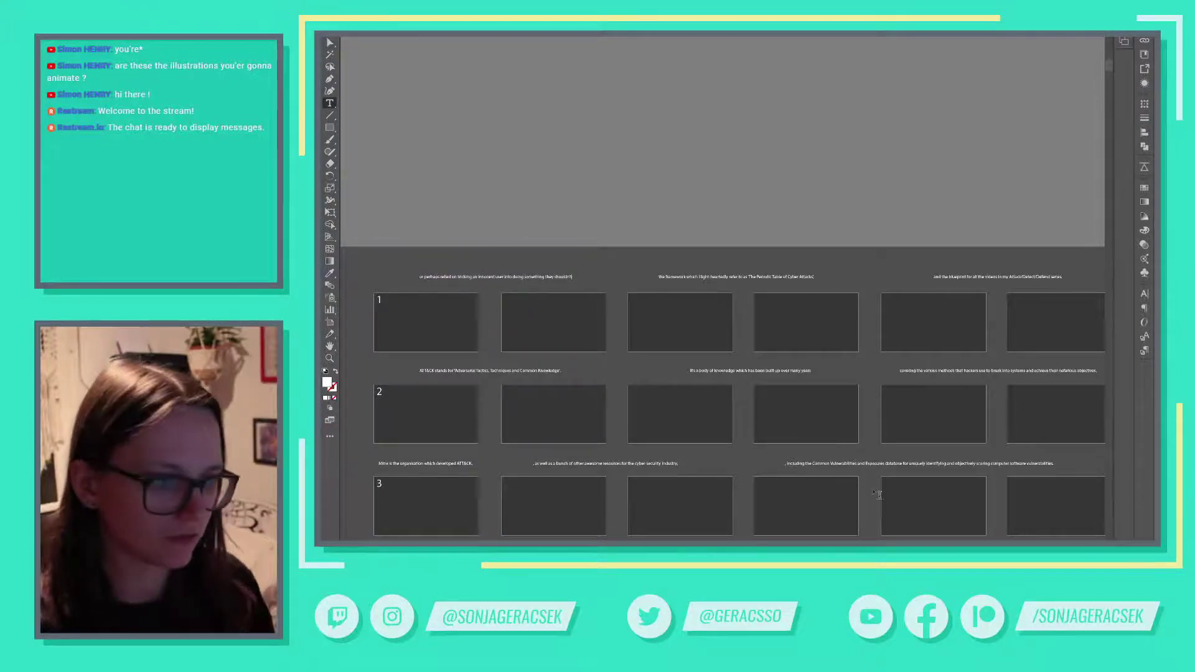
Step: Compare the storyboard's last caption above row 9 with the highlighted passage in the script document
key(alt+Tab)
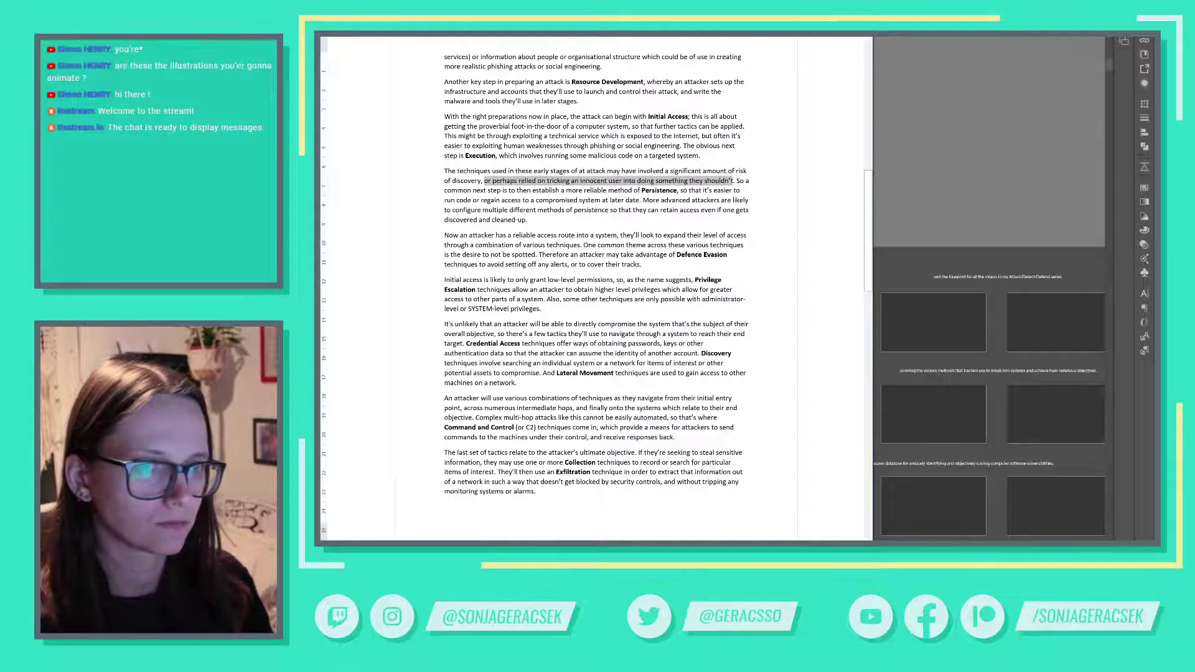
key(alt+Tab)
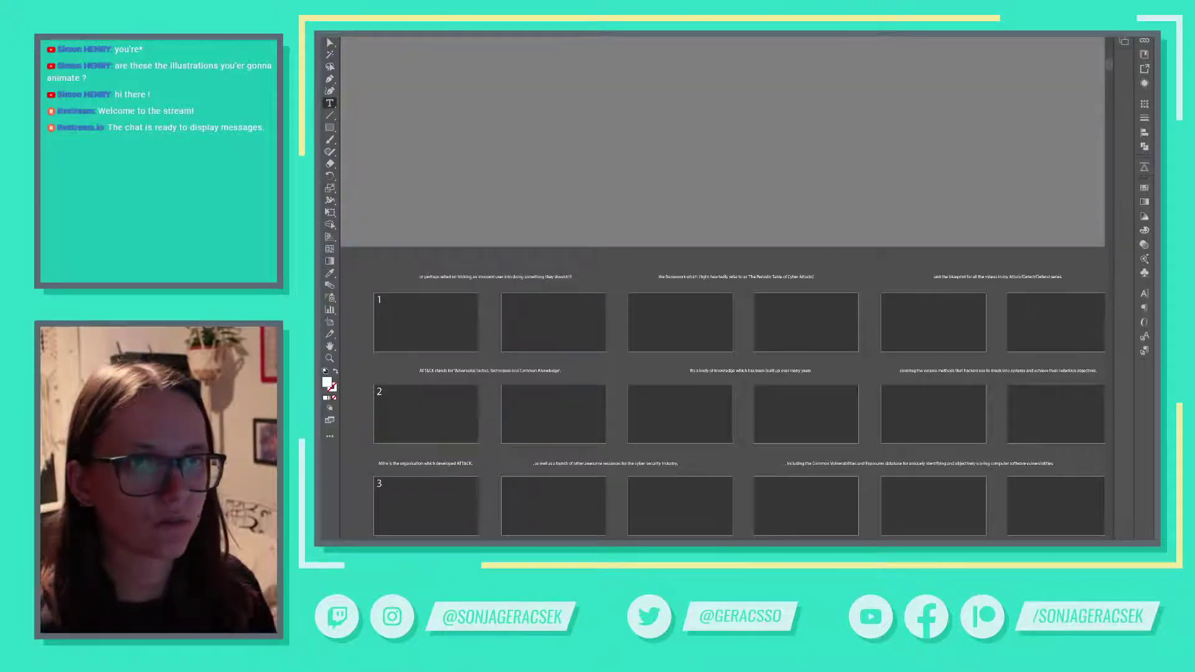
drag(1108, 66, 1109, 428)
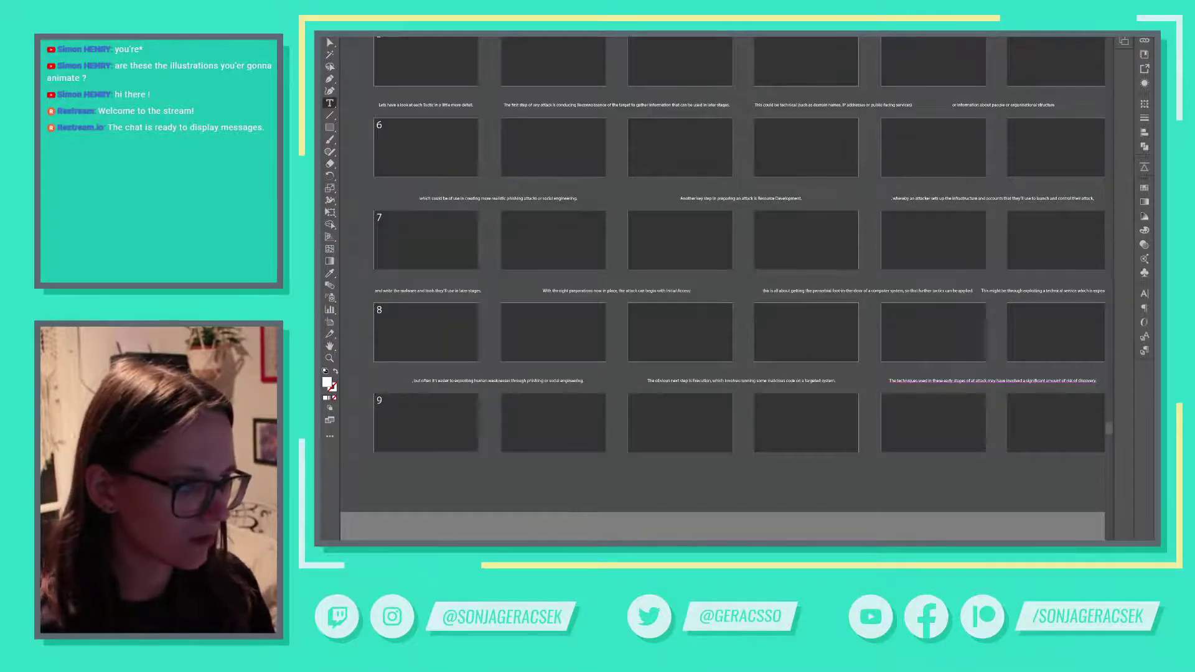
key(alt+Tab)
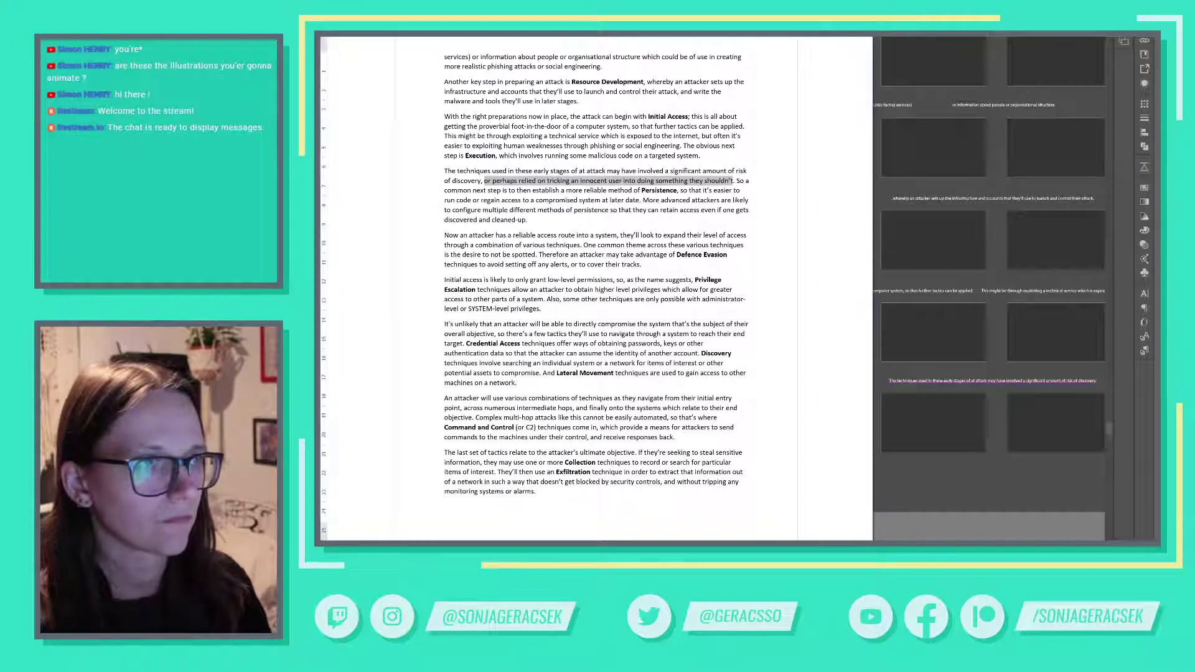
key(alt+Tab)
scroll(648, 96, up, 10)
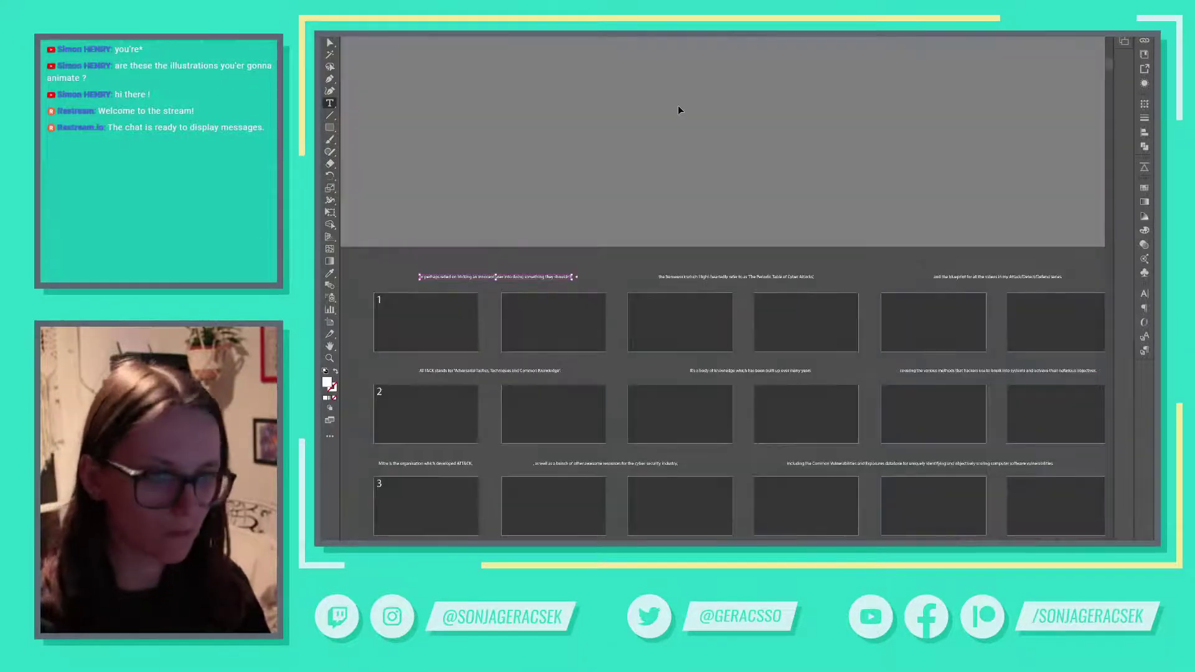
Step: Replace row 1's second caption with the script's "So a common next step is to then establish a more reliable method of Persistence"
key(alt+Tab)
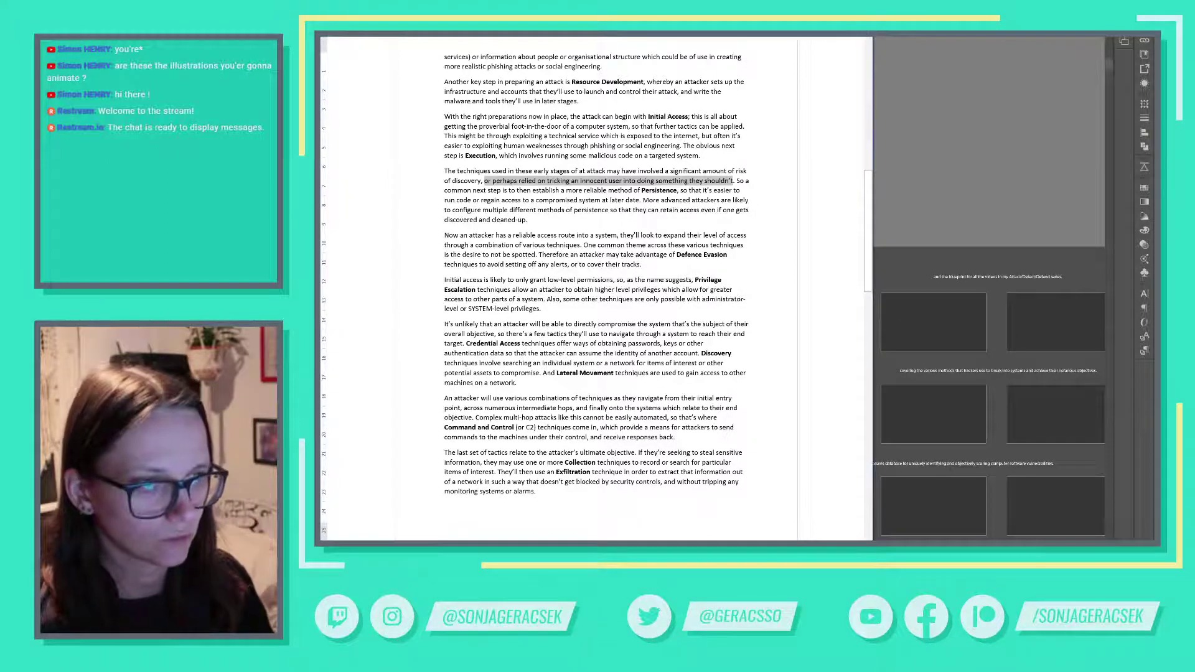
drag(737, 181, 679, 191)
key(ctrl+c)
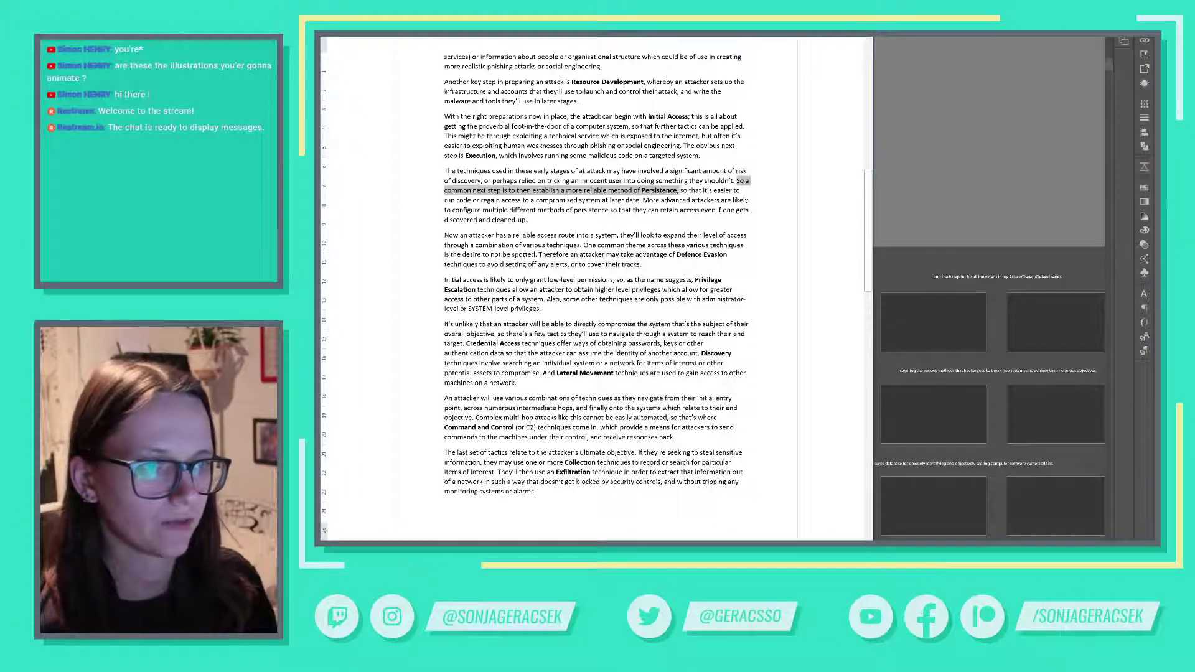
key(alt+Tab)
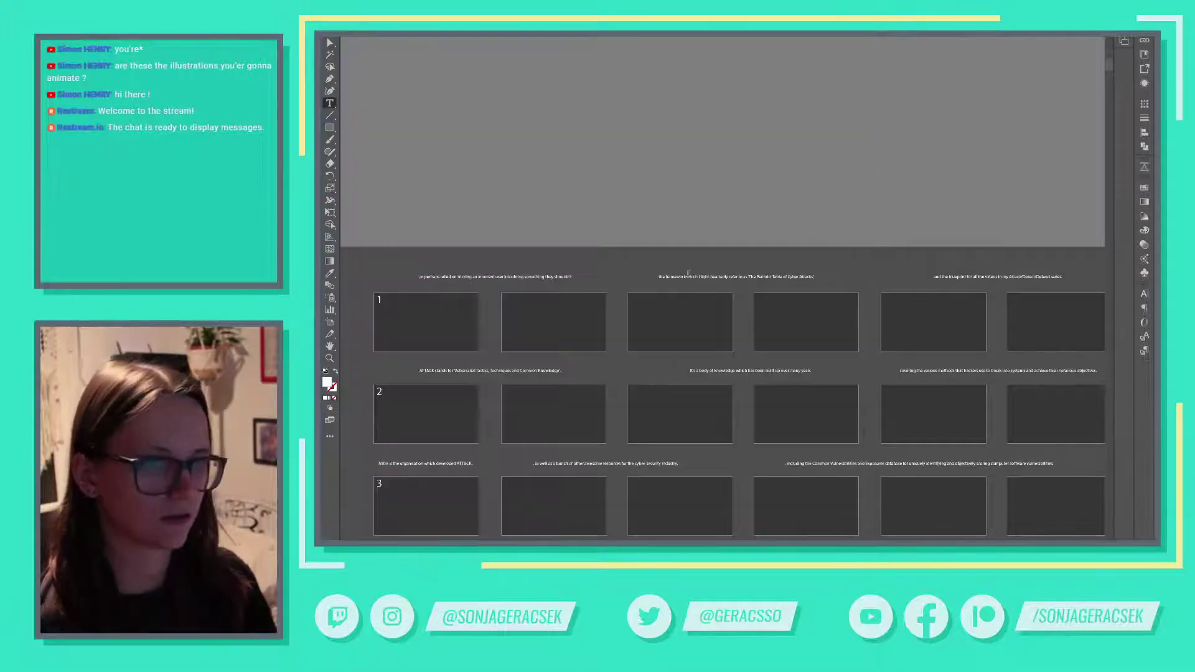
click(716, 275)
key(ctrl+a)
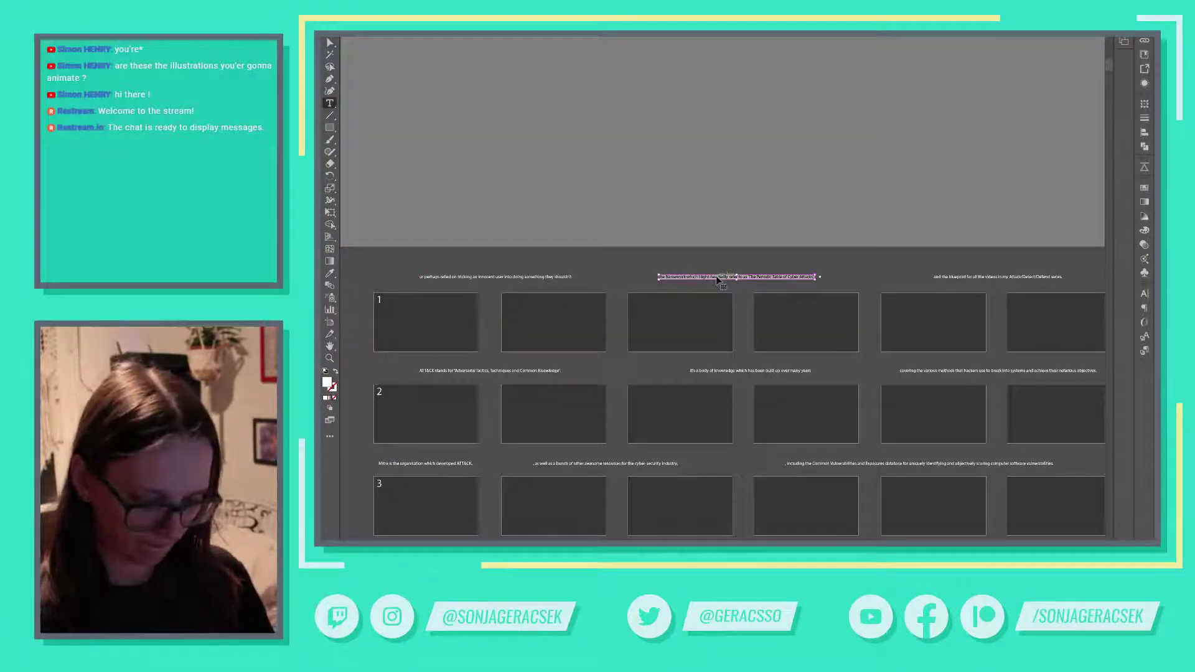
key(ctrl+v)
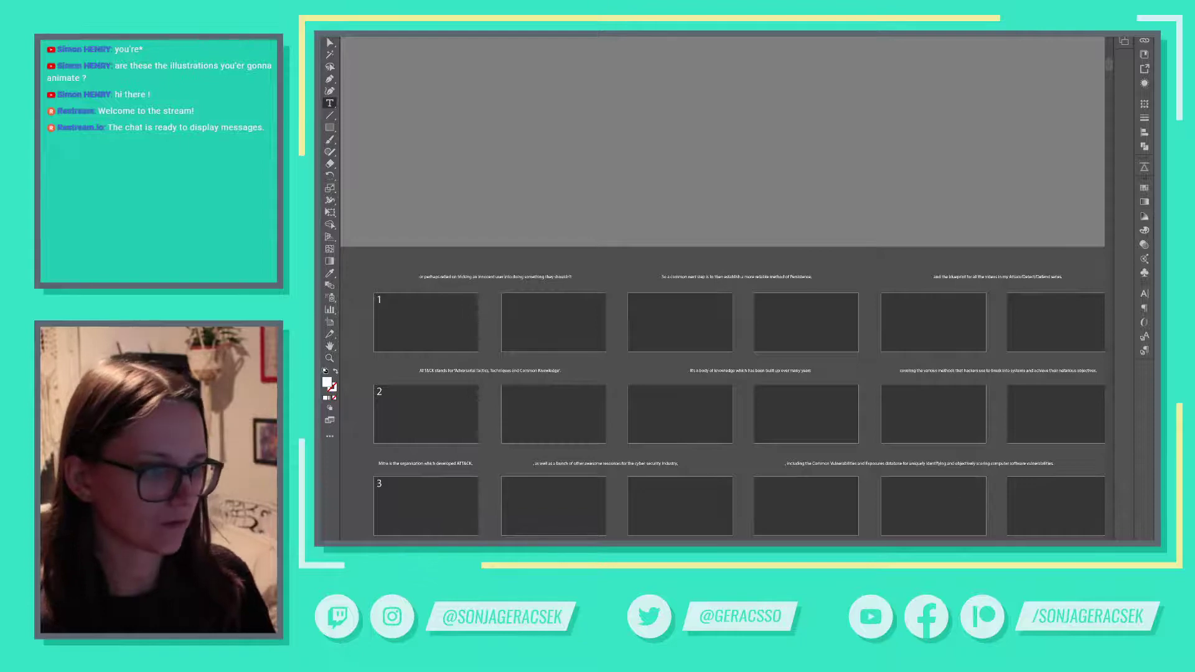
Step: Replace row 1's third caption with the script's "so that it's easier to run code or regain access to a compromised system at later date"
key(alt+Tab)
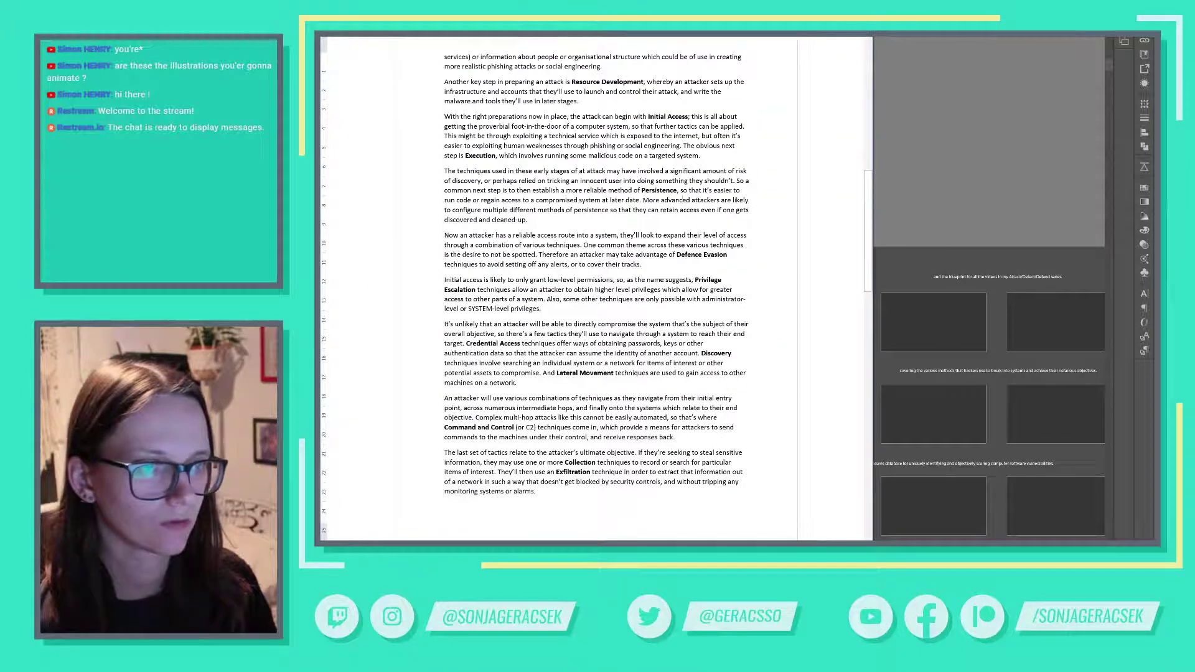
drag(680, 191, 641, 200)
key(ctrl+c)
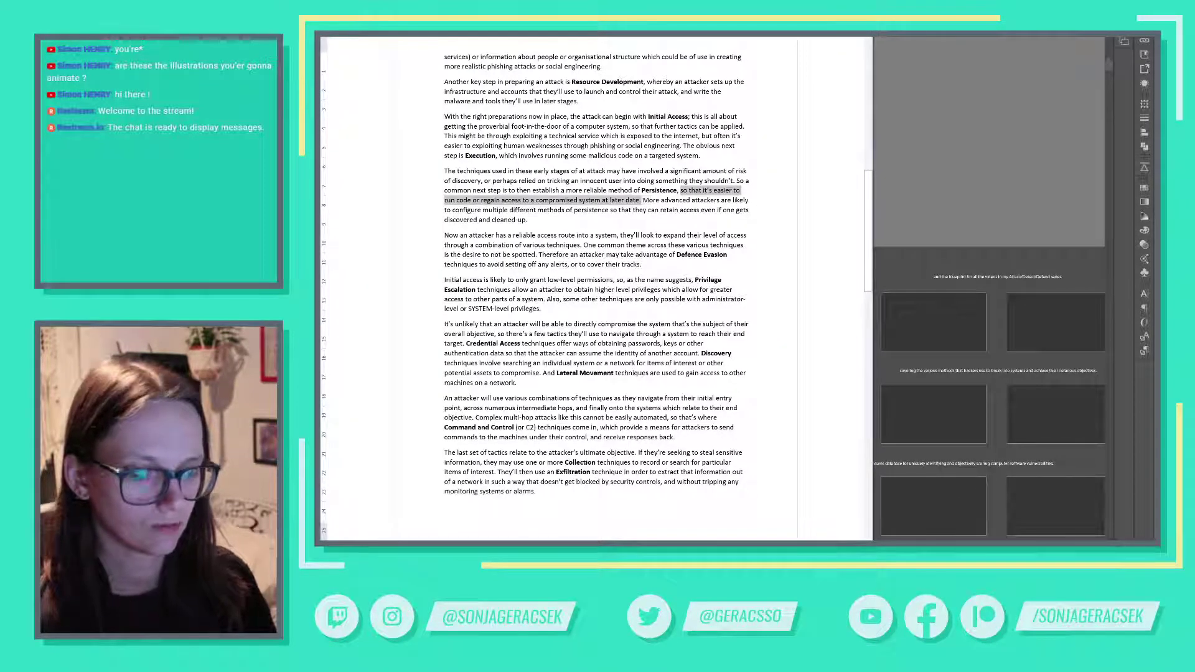
key(alt+Tab)
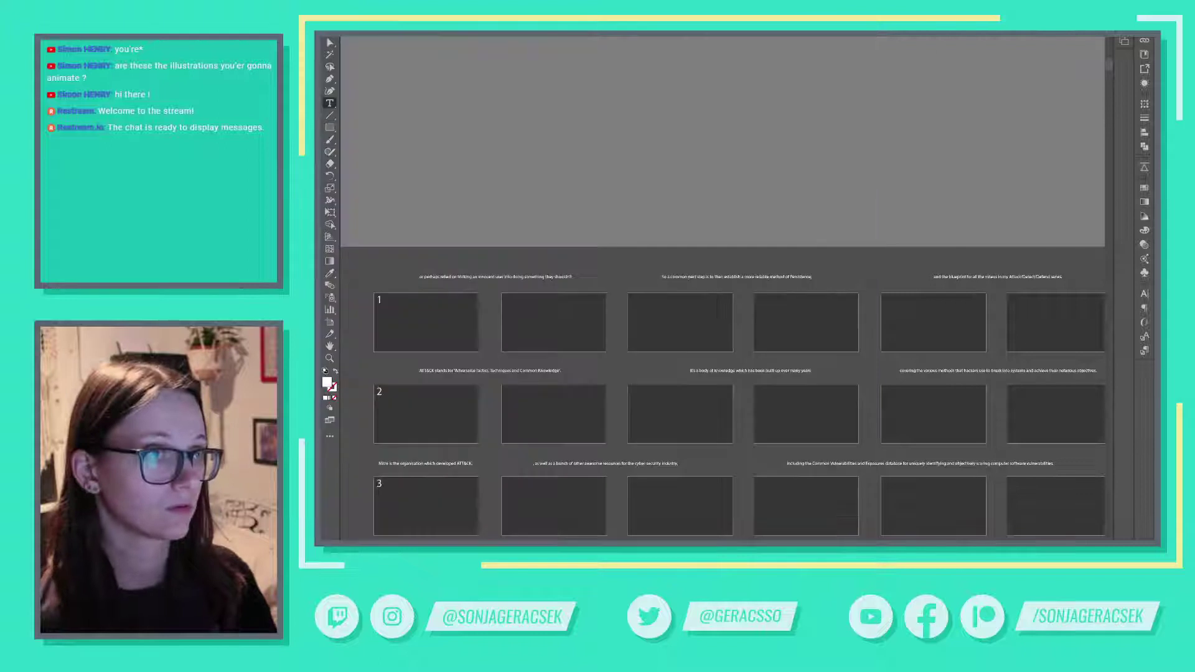
triple_click(972, 276)
key(ctrl+v)
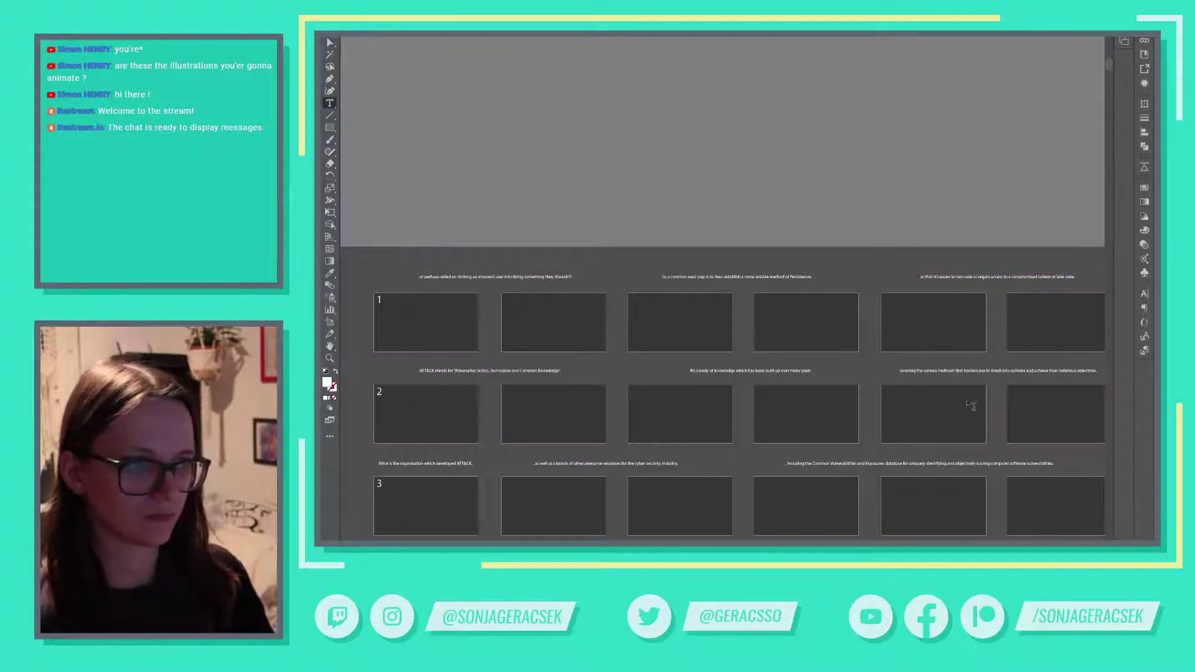
drag(1009, 408, 865, 331)
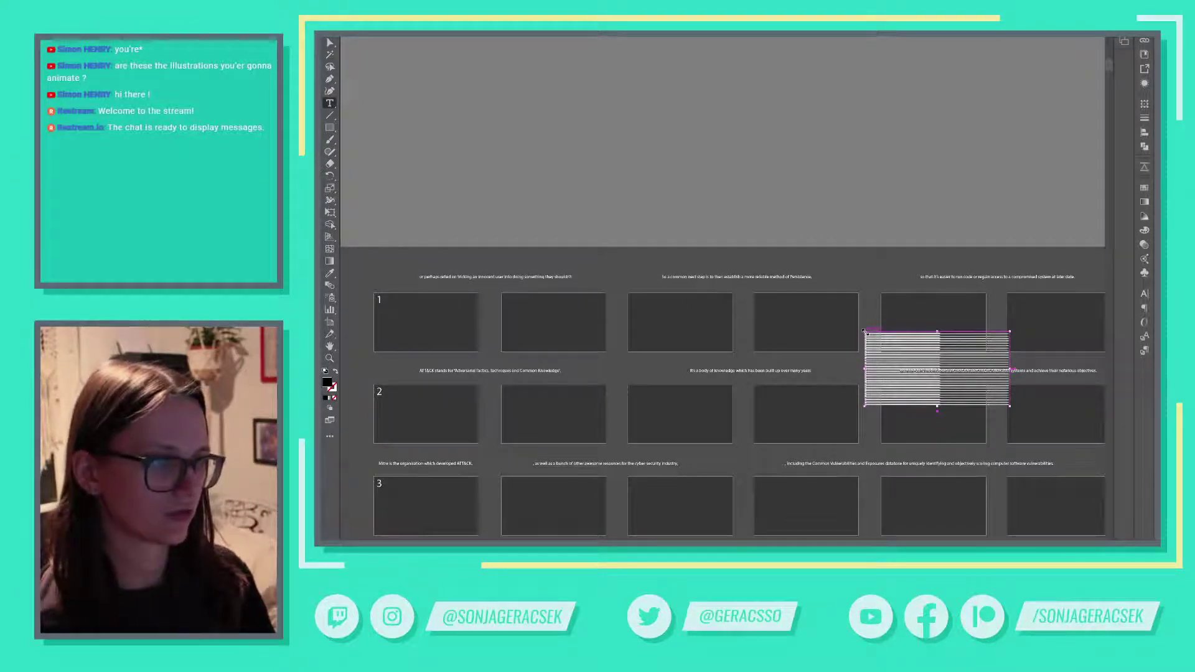
key(ctrl+z)
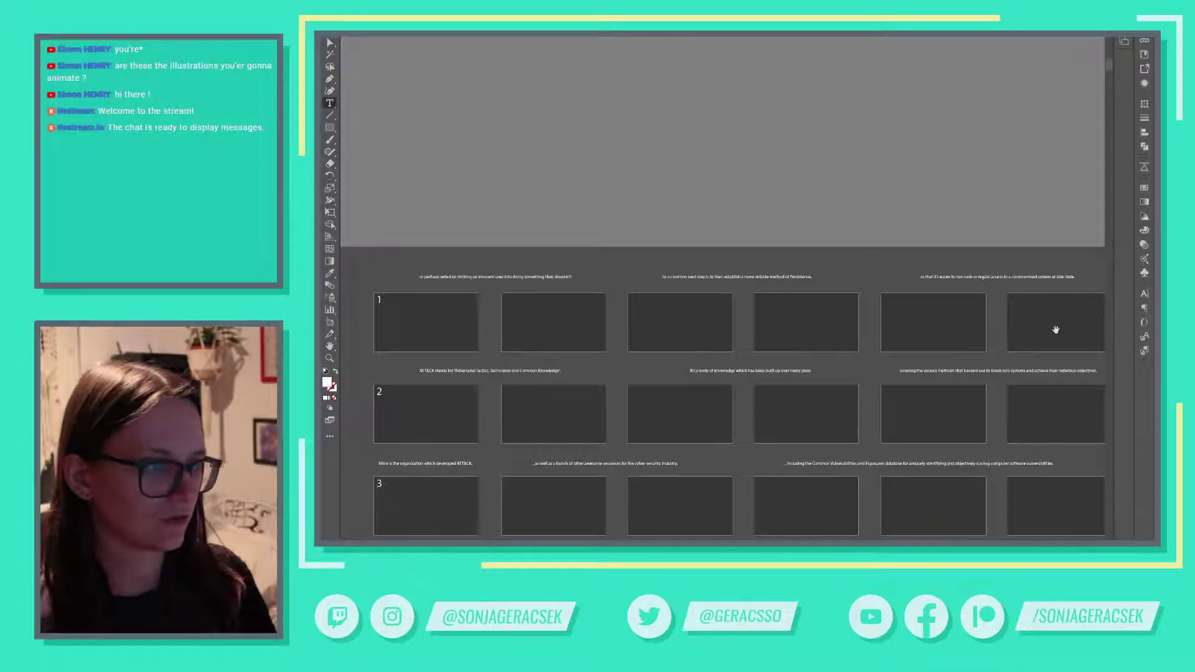
Step: Copy "More advanced attackers are likely to configure multiple different methods of persistence" from the script document
drag(1056, 329, 996, 207)
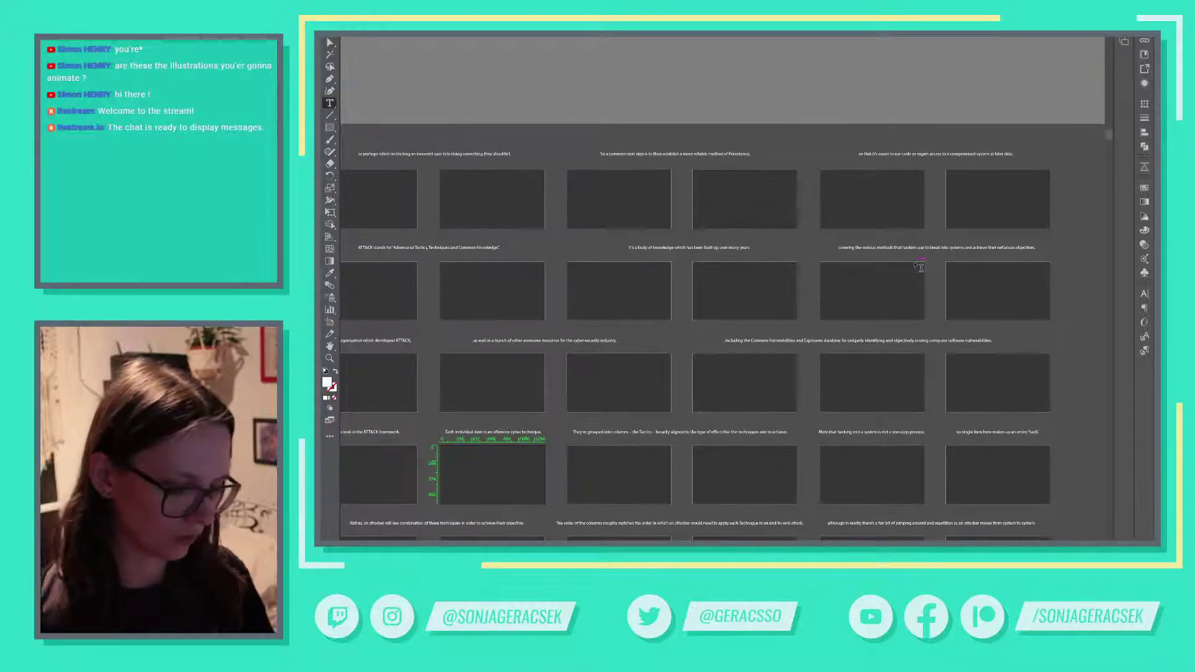
key(h)
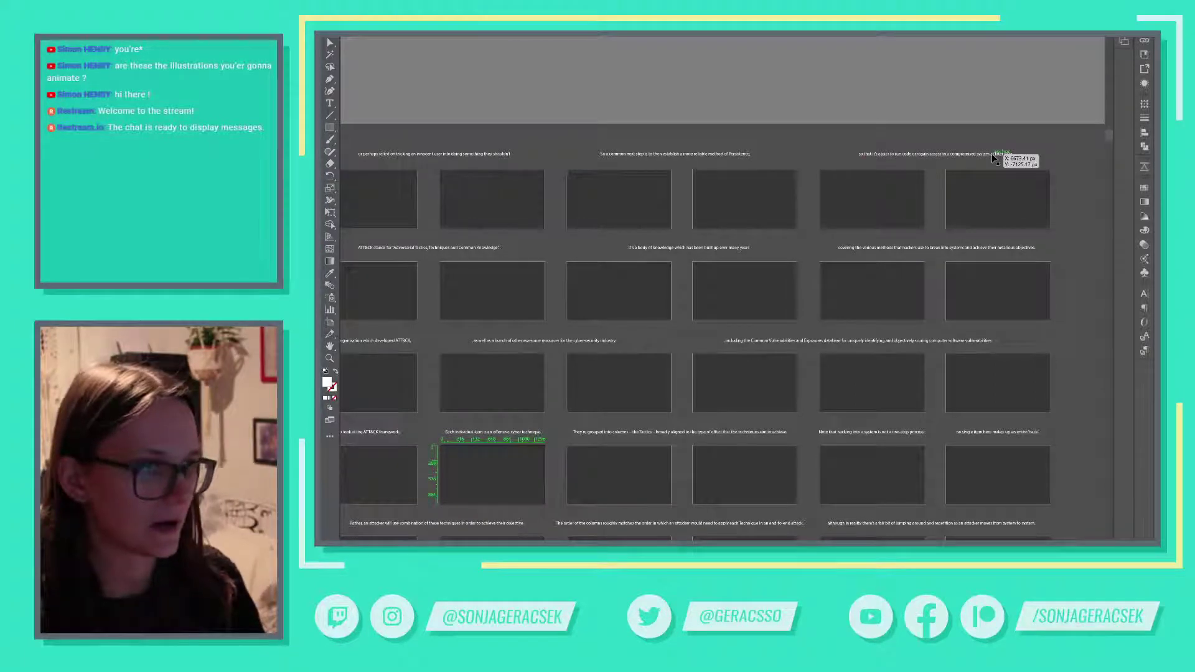
drag(683, 343, 848, 309)
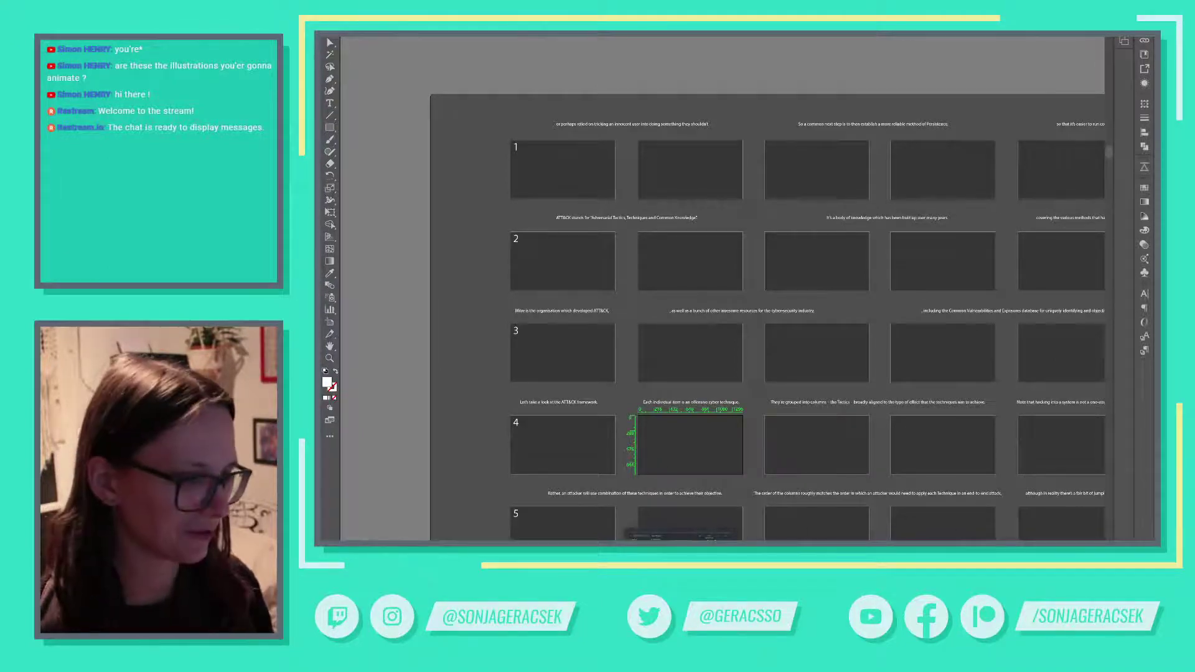
click(915, 532)
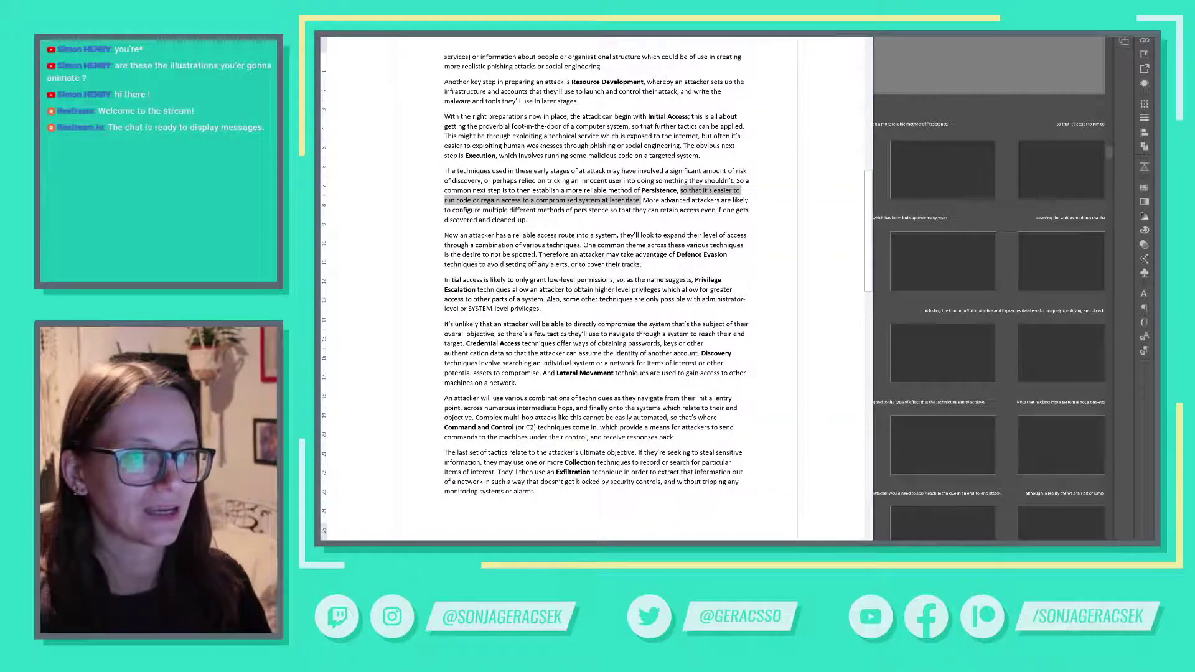
key(Right)
drag(643, 200, 639, 209)
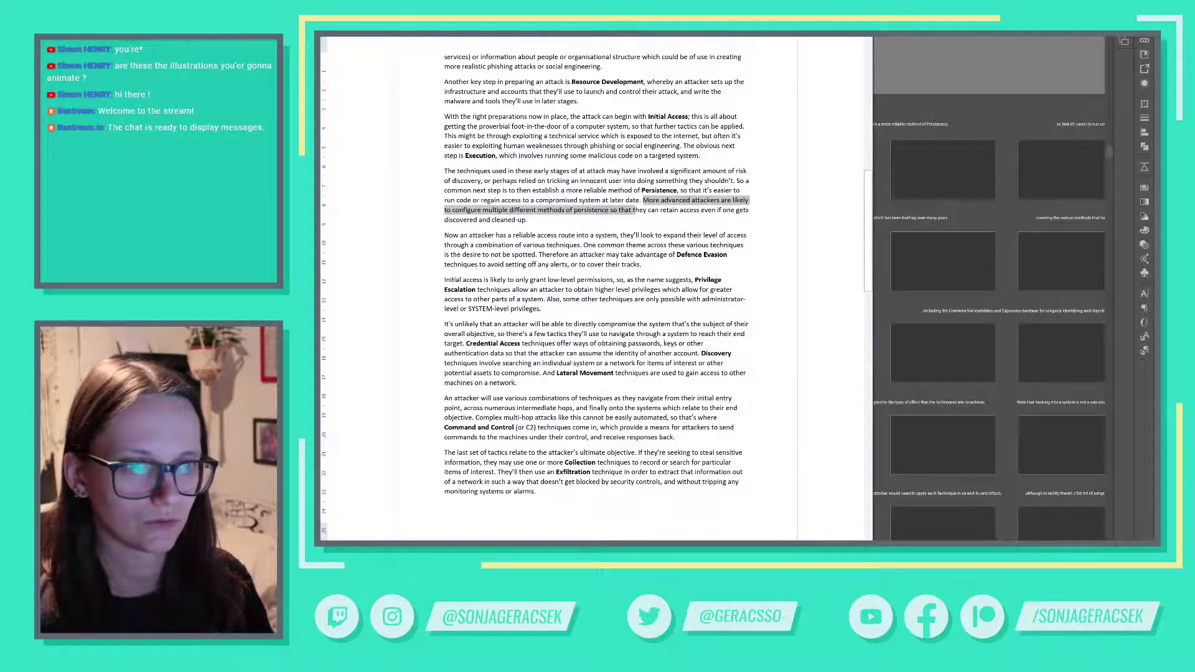
key(ctrl+shift+Left)
key(ctrl+shift+Left)
key(ctrl+shift+Left)
key(ctrl+shift+Left)
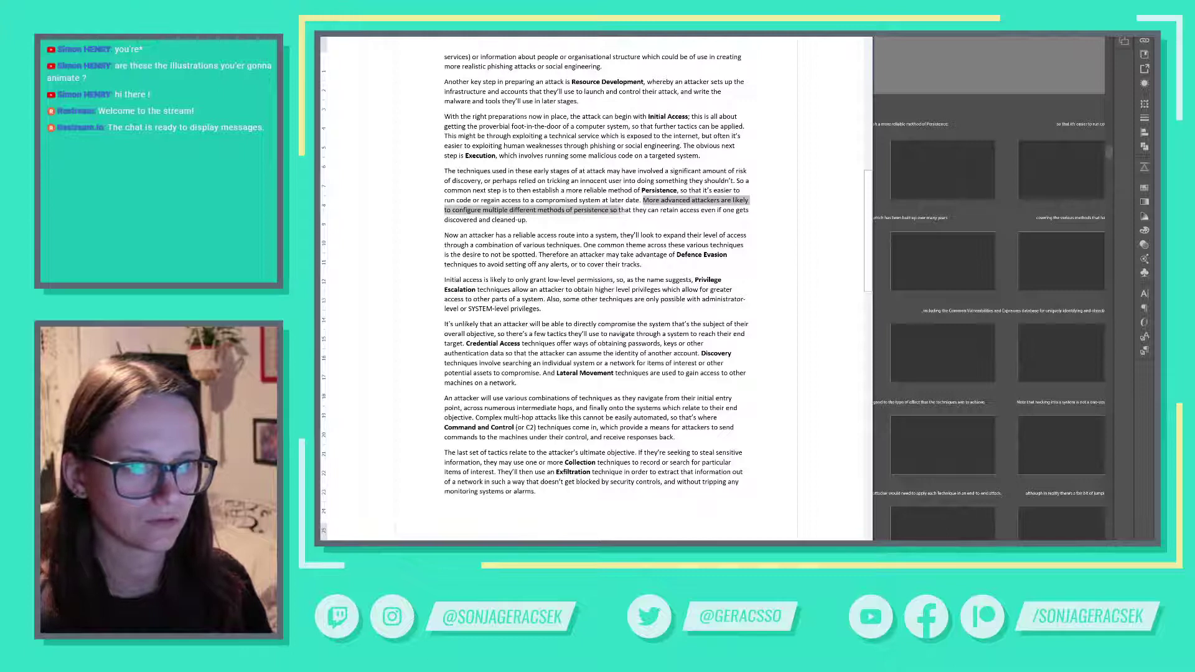
key(ctrl+shift+Right)
key(ctrl+c)
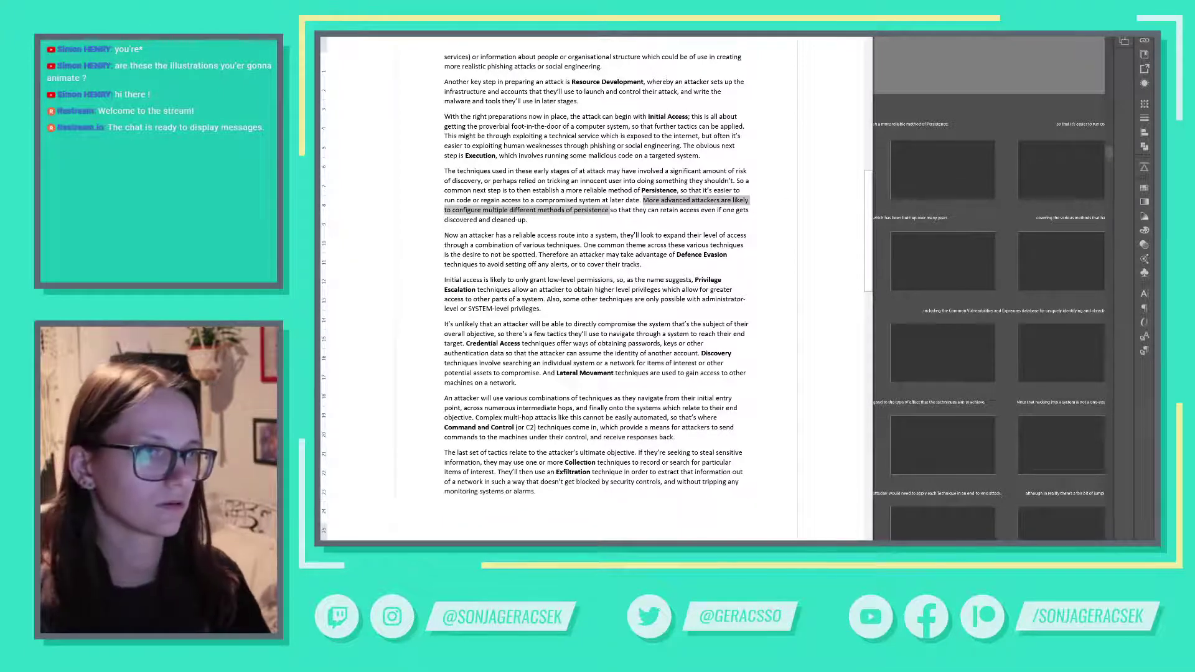
Step: Replace row 2's first storyboard caption with the copied phrase about configuring multiple methods of persistence
key(alt+Tab)
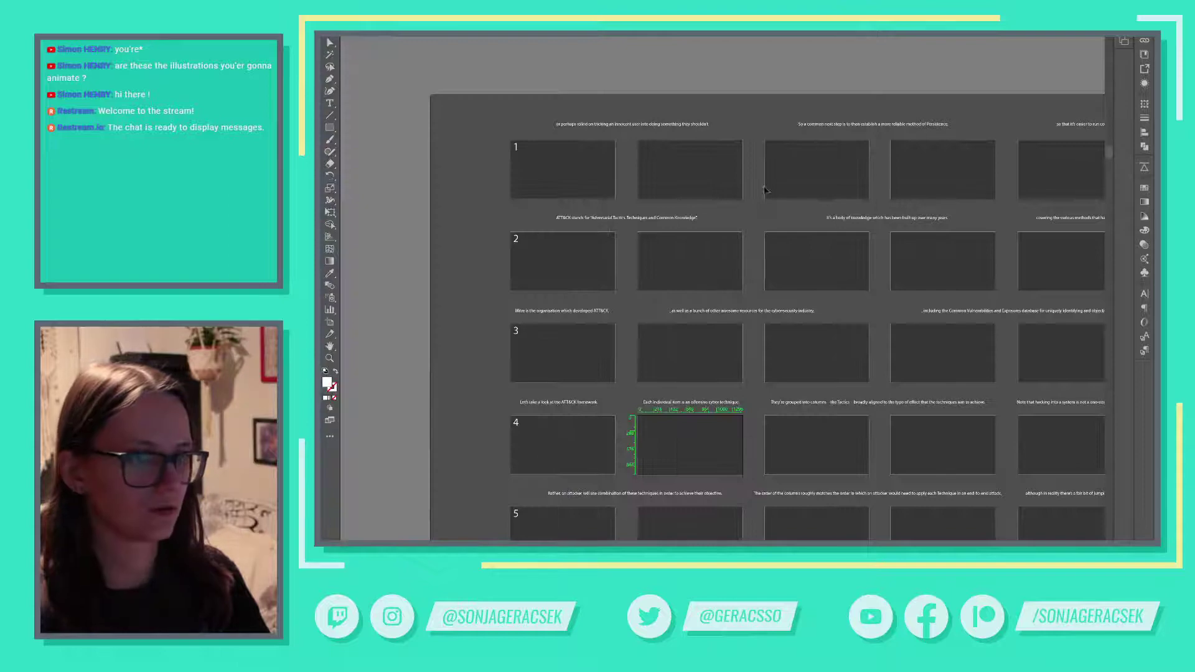
double_click(649, 223)
key(ctrl+a)
key(ctrl+v)
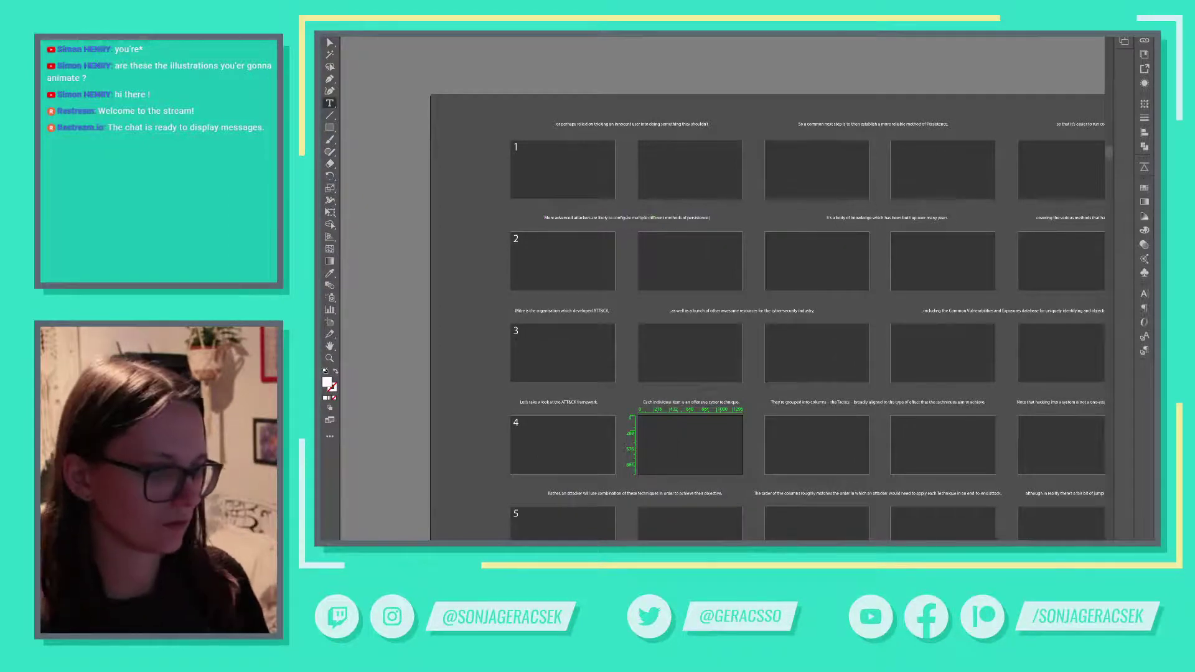
Step: Replace row 2's second caption with the script's "so that they can retain access even if one gets discovered and cleaned-up"
key(alt+Tab)
key(Right)
drag(528, 220, 610, 210)
key(ctrl+c)
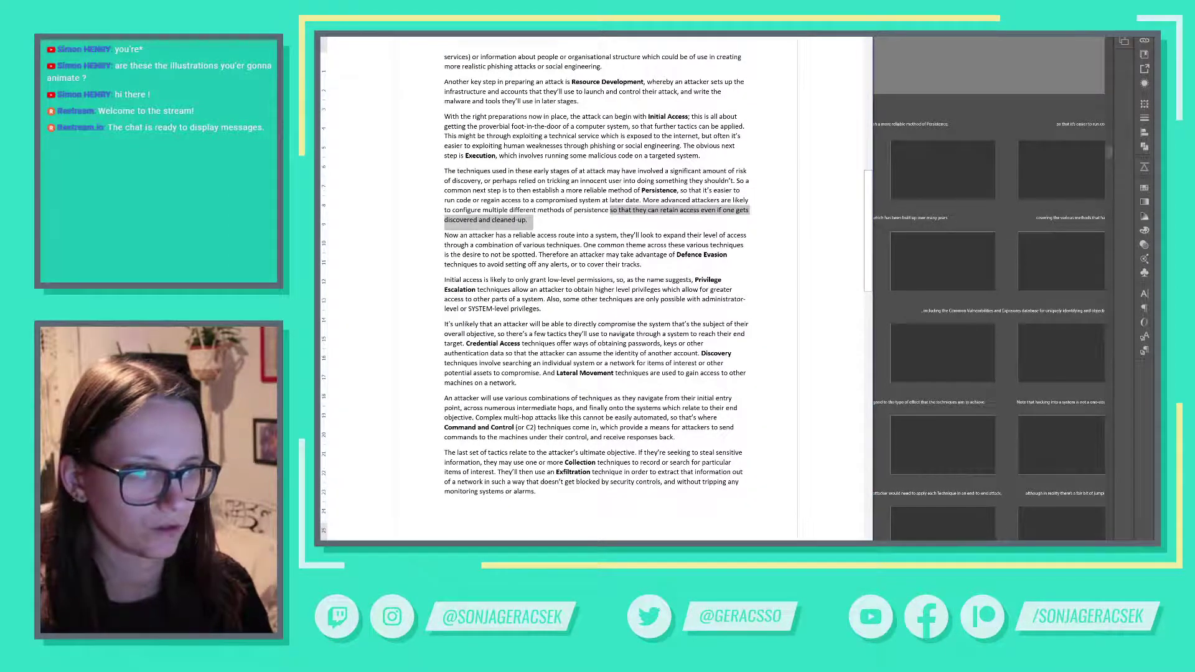
key(alt+Tab)
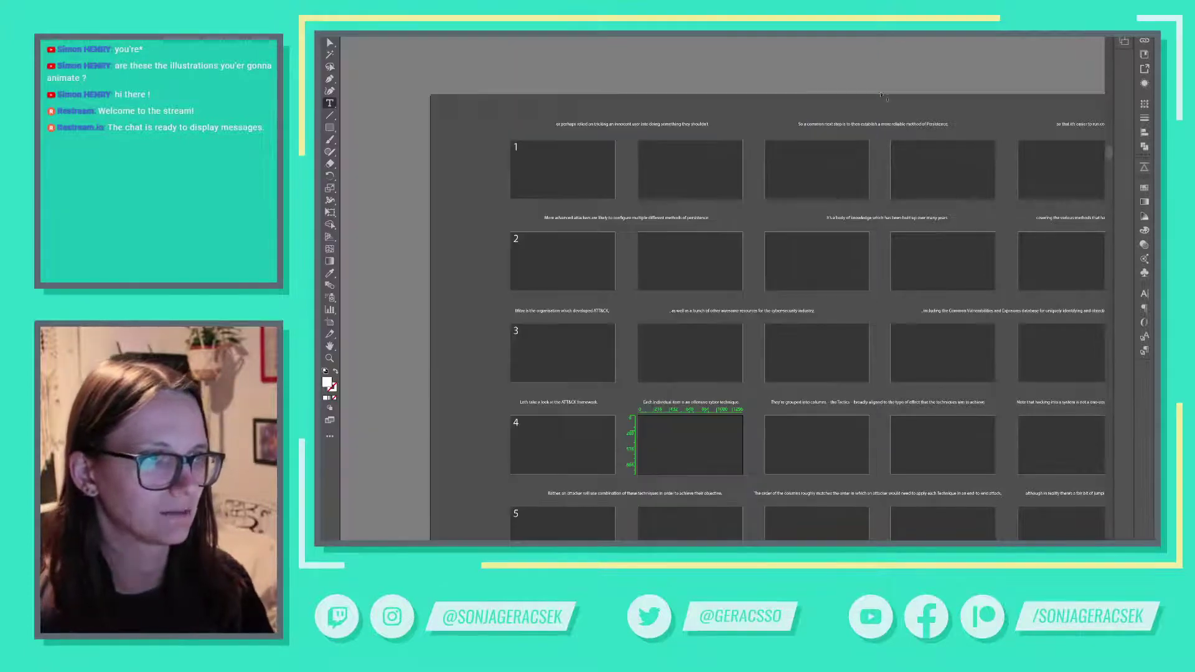
triple_click(881, 216)
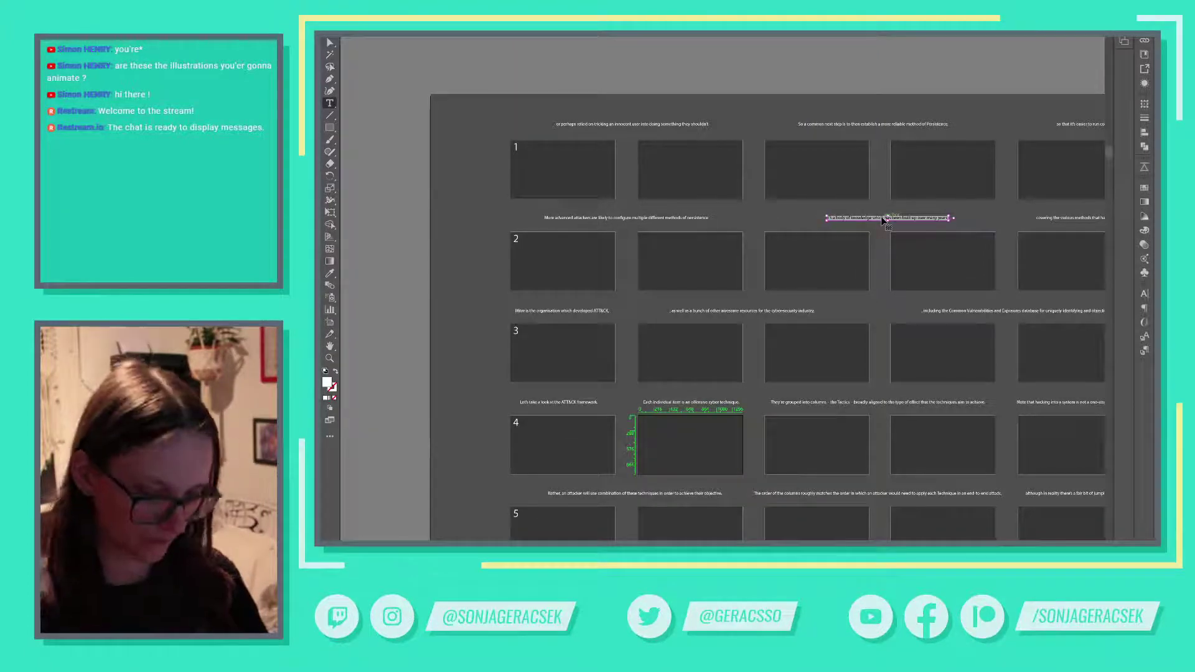
key(ctrl+v)
key(alt+Tab)
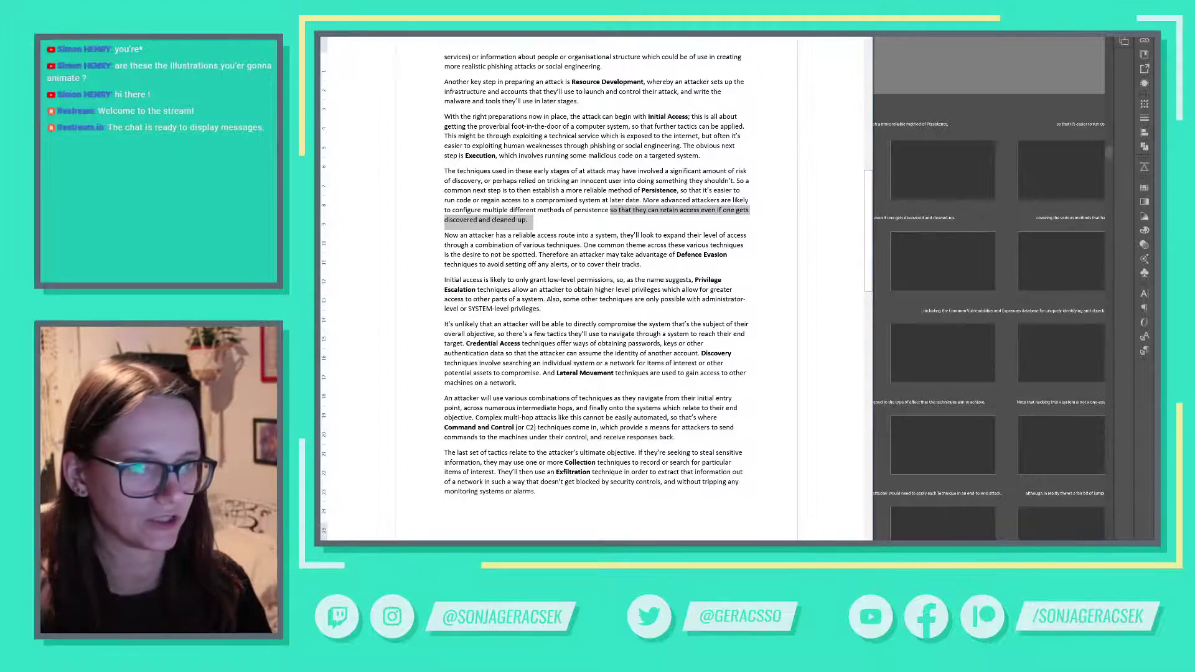
Step: Replace row 2's third caption with the script's "Now an attacker has a reliable access route into a system," and centre it above the fifth frame
drag(445, 235, 618, 235)
key(ctrl+c)
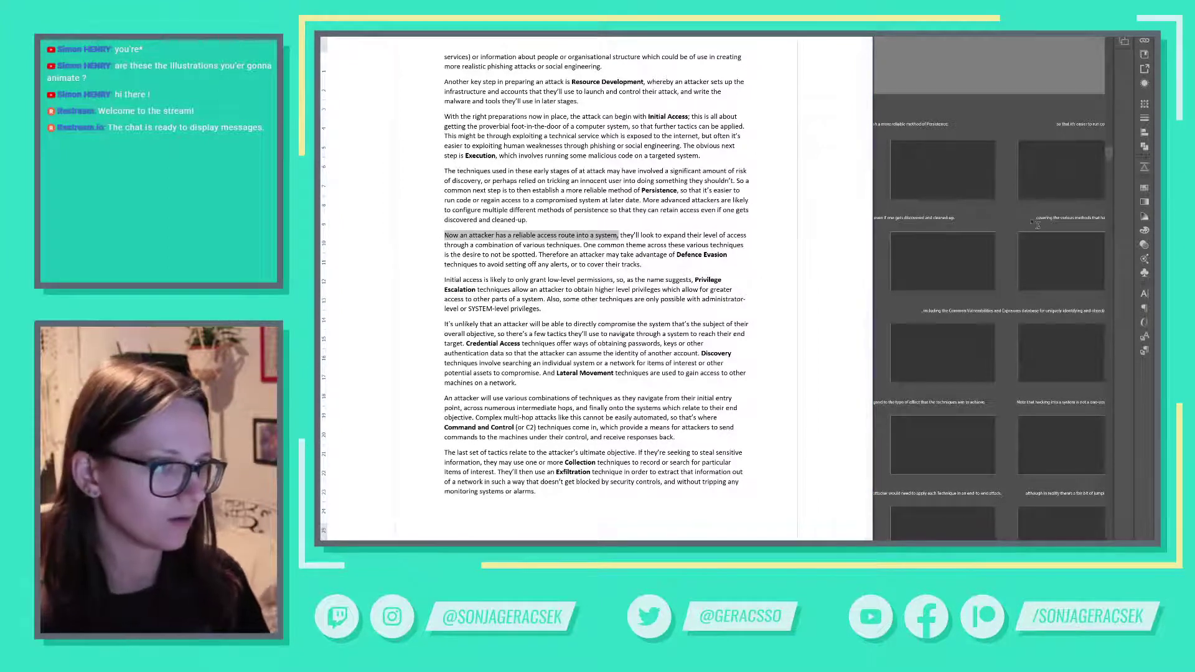
key(alt+Tab)
triple_click(1056, 216)
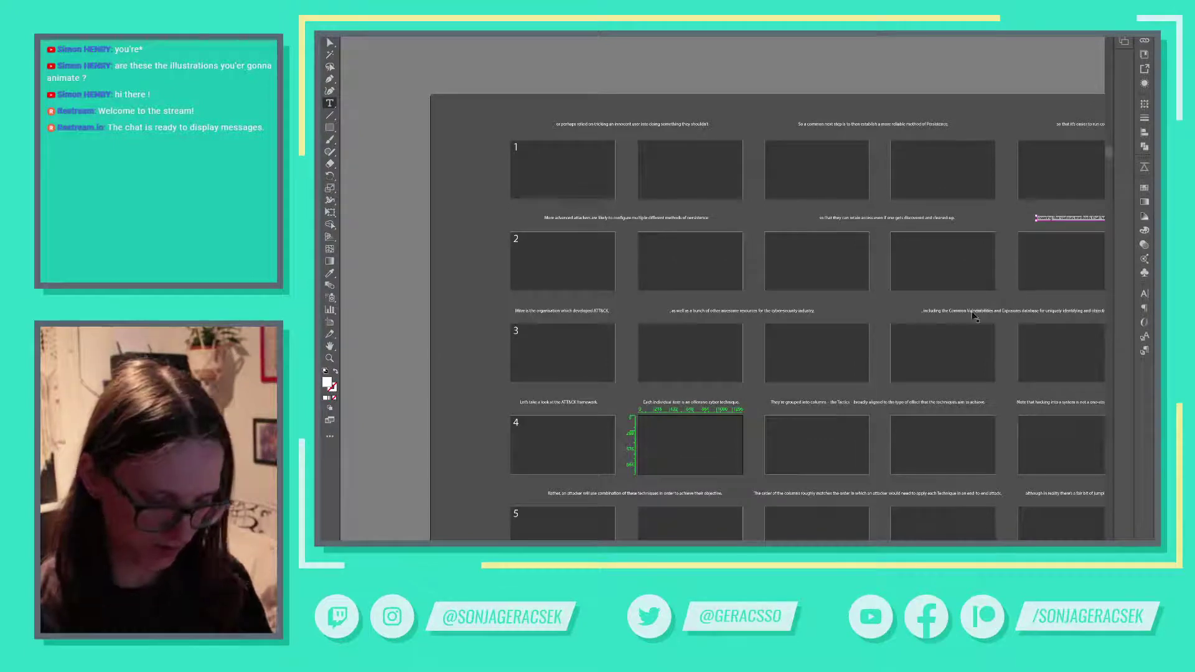
key(ctrl+v)
drag(1037, 248, 787, 243)
key(Escape)
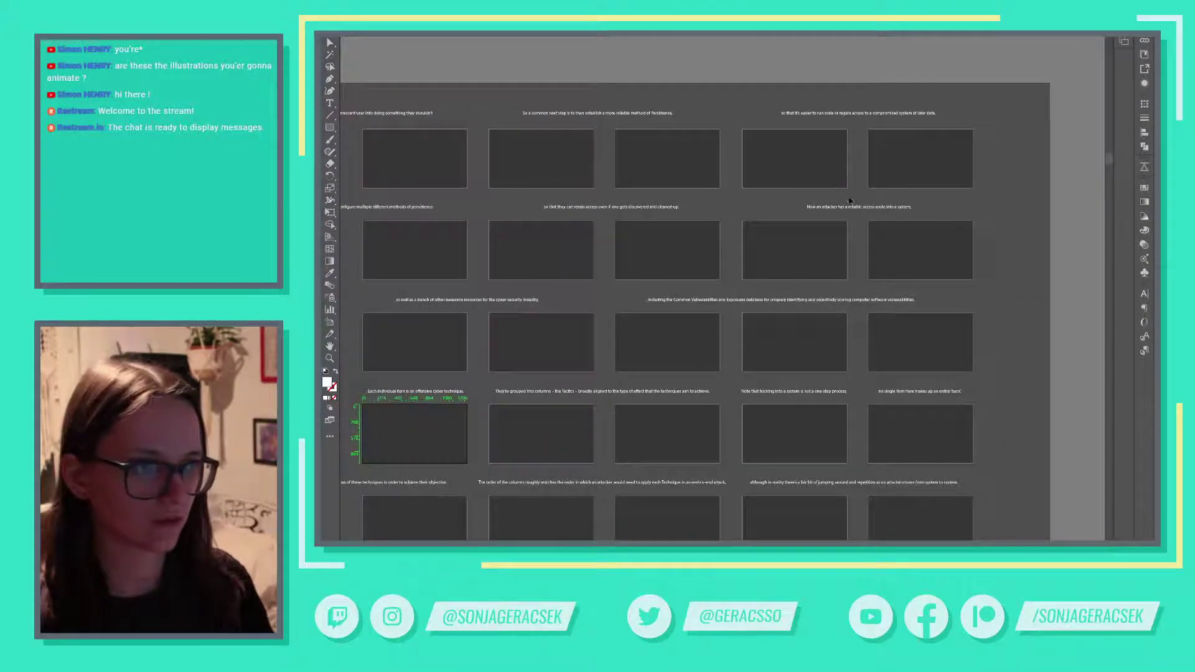
drag(854, 212, 788, 212)
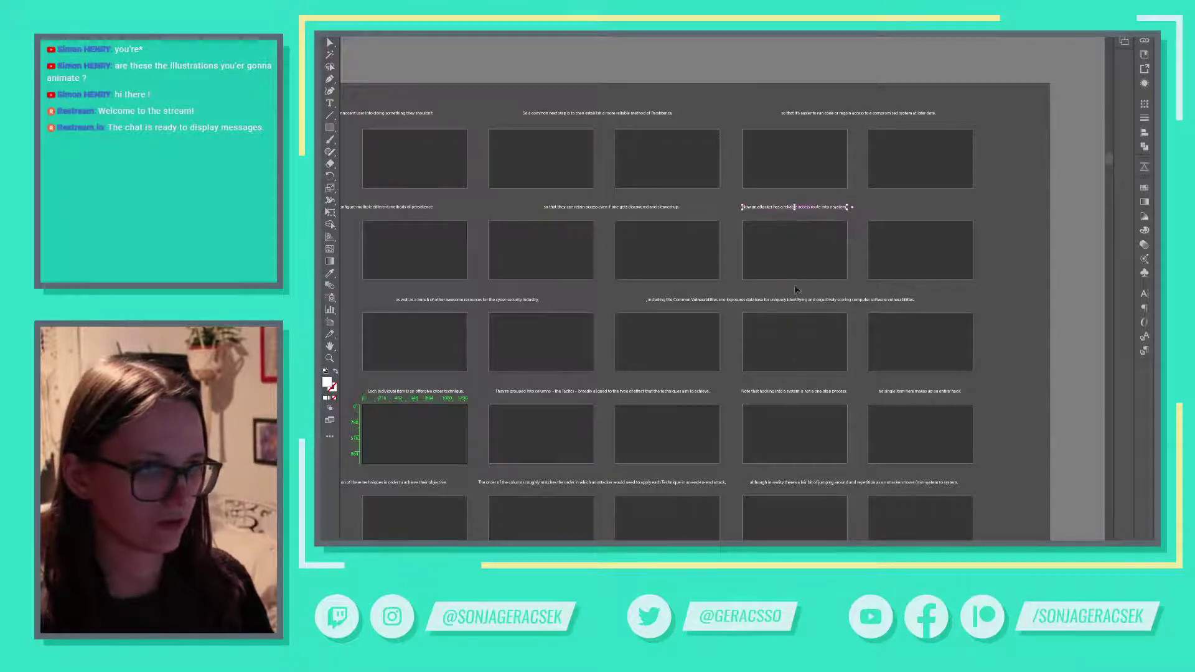
Step: Copy "they'll look to expand their level of access through a combination of various techniques." from the script document
key(alt+Tab)
click(616, 244)
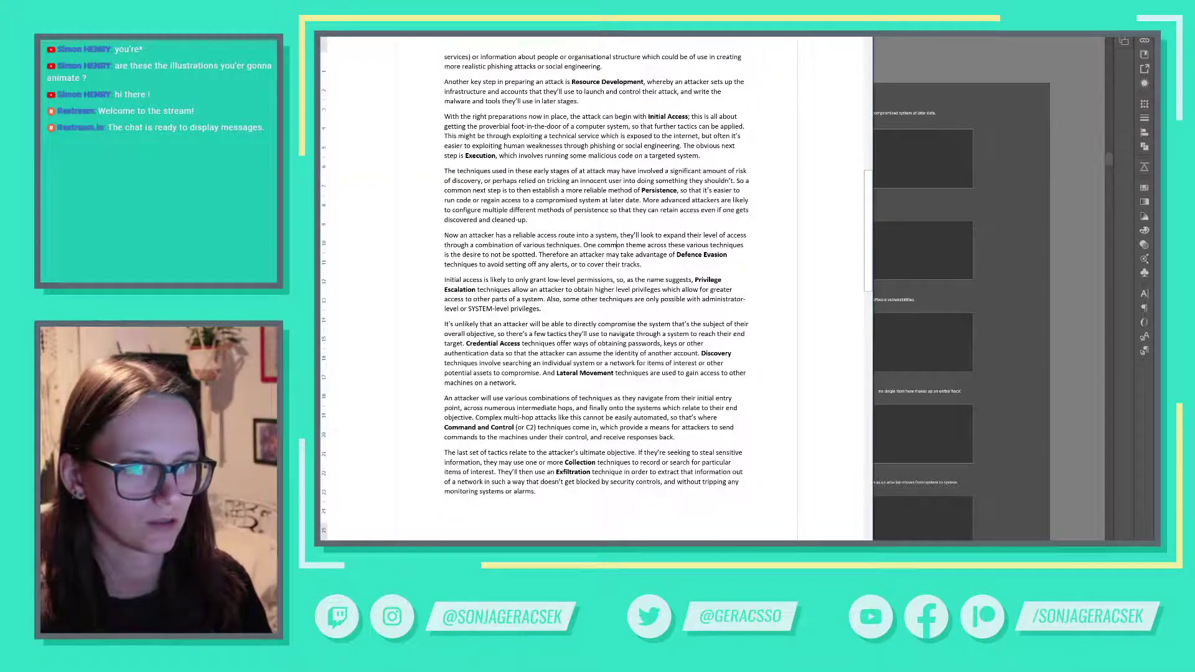
drag(620, 235, 581, 245)
key(ctrl+c)
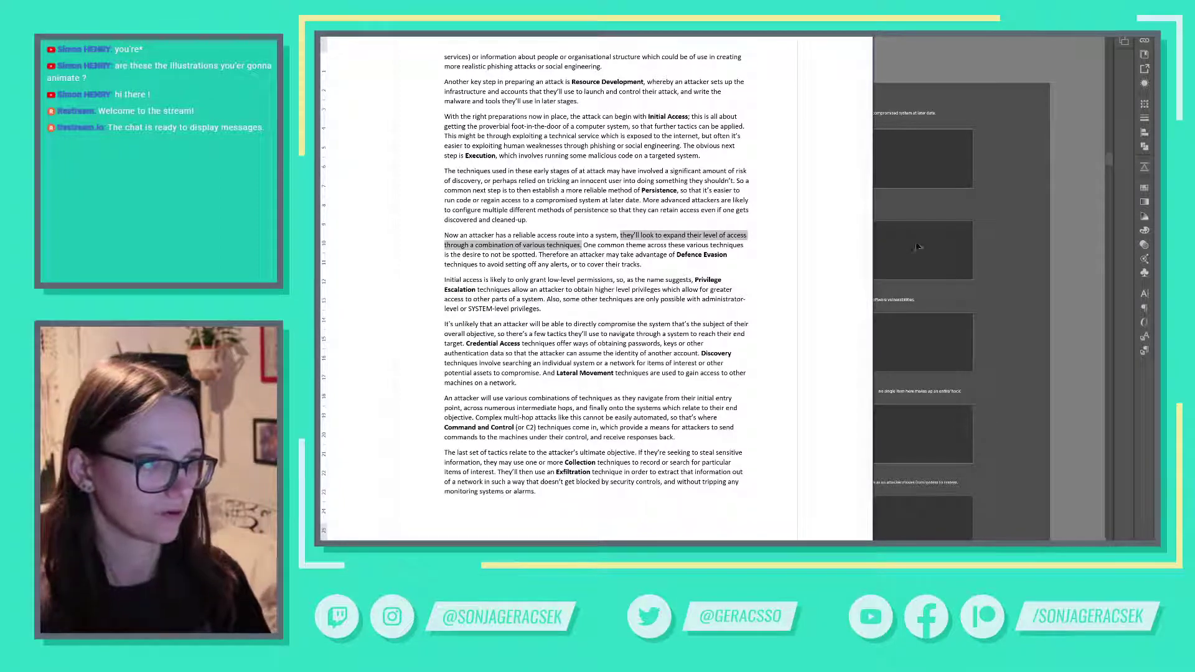
Step: Try to place the copied phrase as a separate duplicated caption above row 2's sixth frame, then undo it
key(alt+Tab)
drag(819, 204, 935, 209)
double_click(935, 209)
key(ctrl+a)
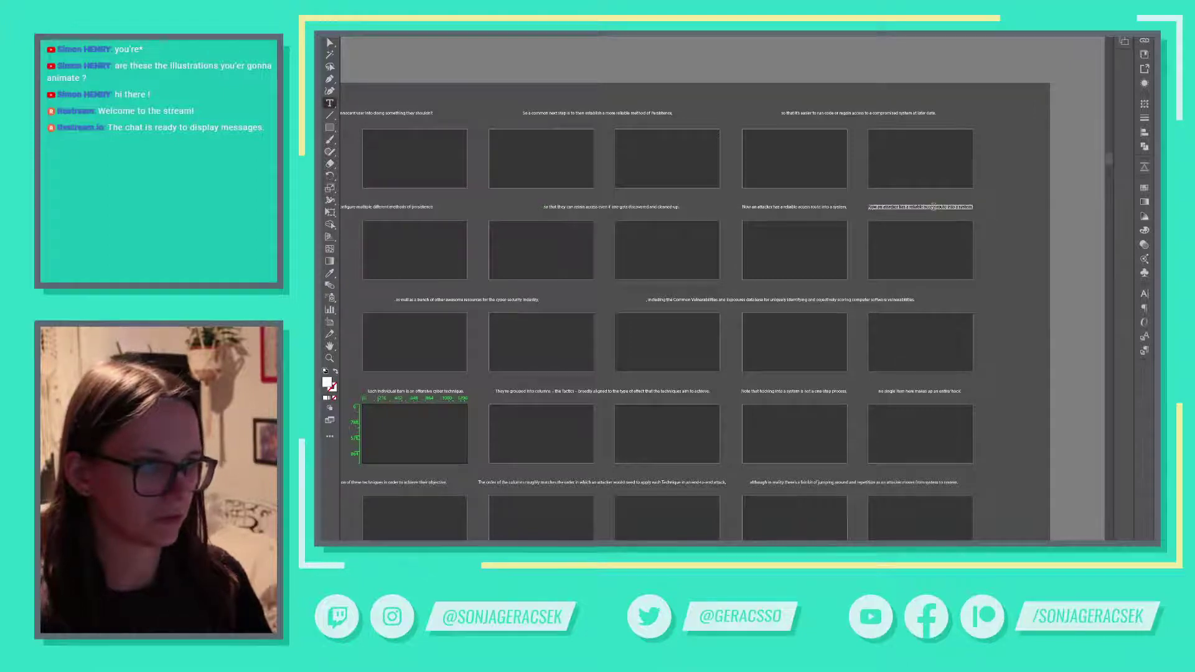
key(ctrl+v)
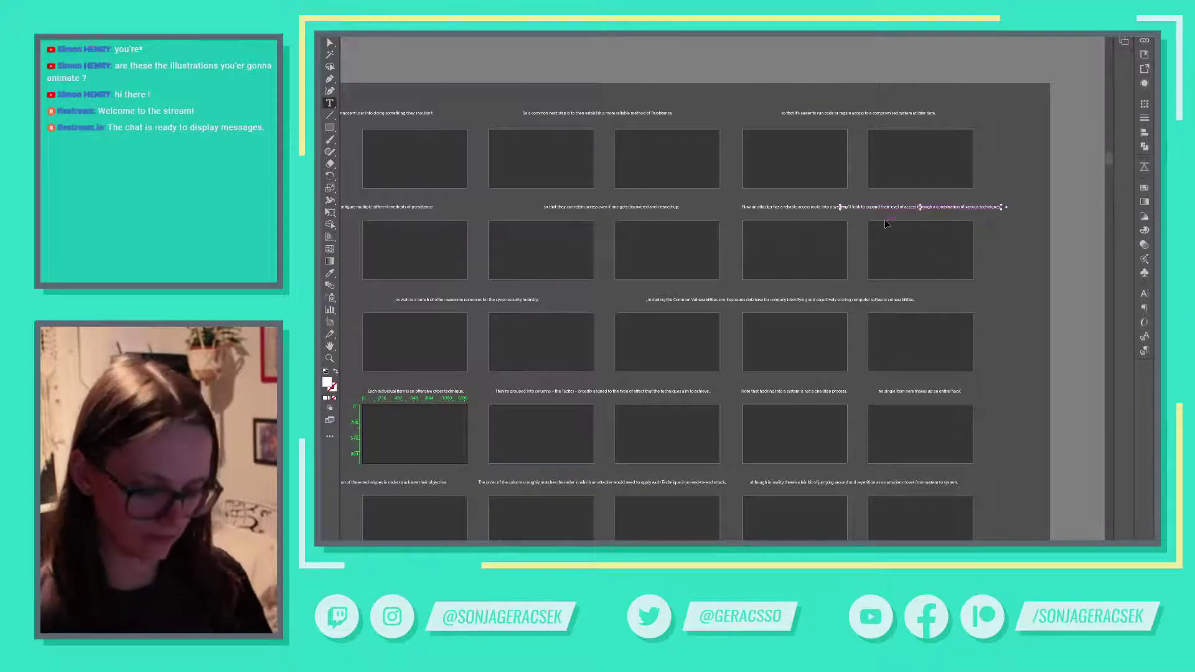
key(ctrl+z)
key(ctrl+z)
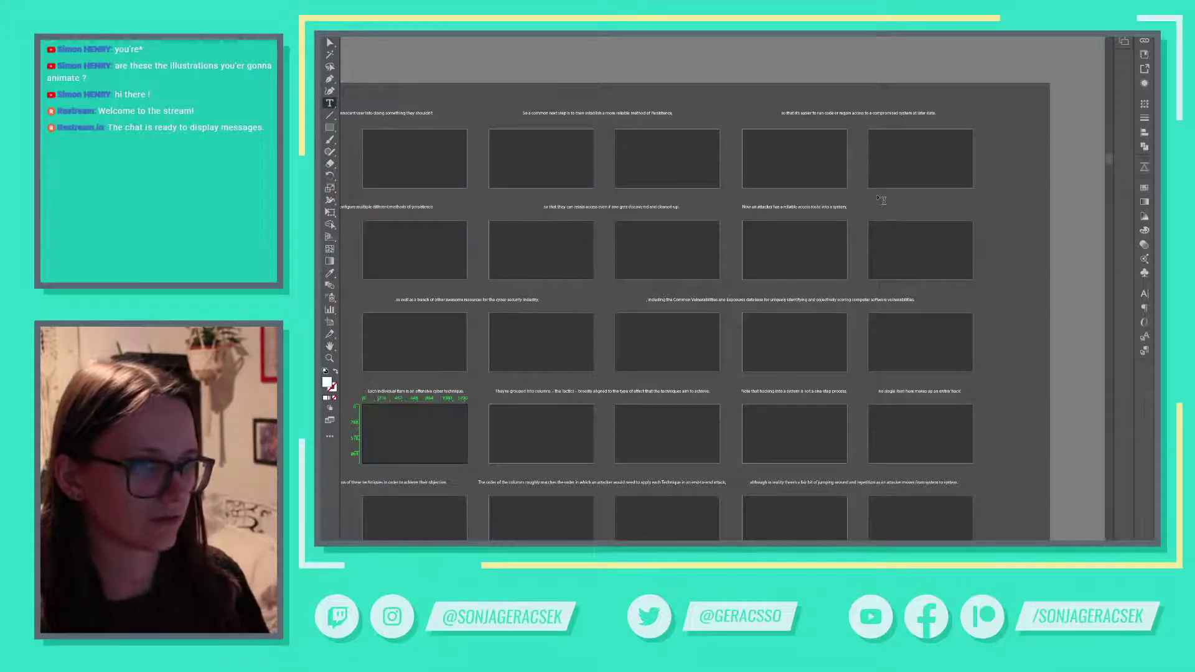
Step: Append the copied phrase about expanding the level of access to row 2's third caption and centre it above the last two frames
key(ctrl+shift+z)
key(ctrl+shift+z)
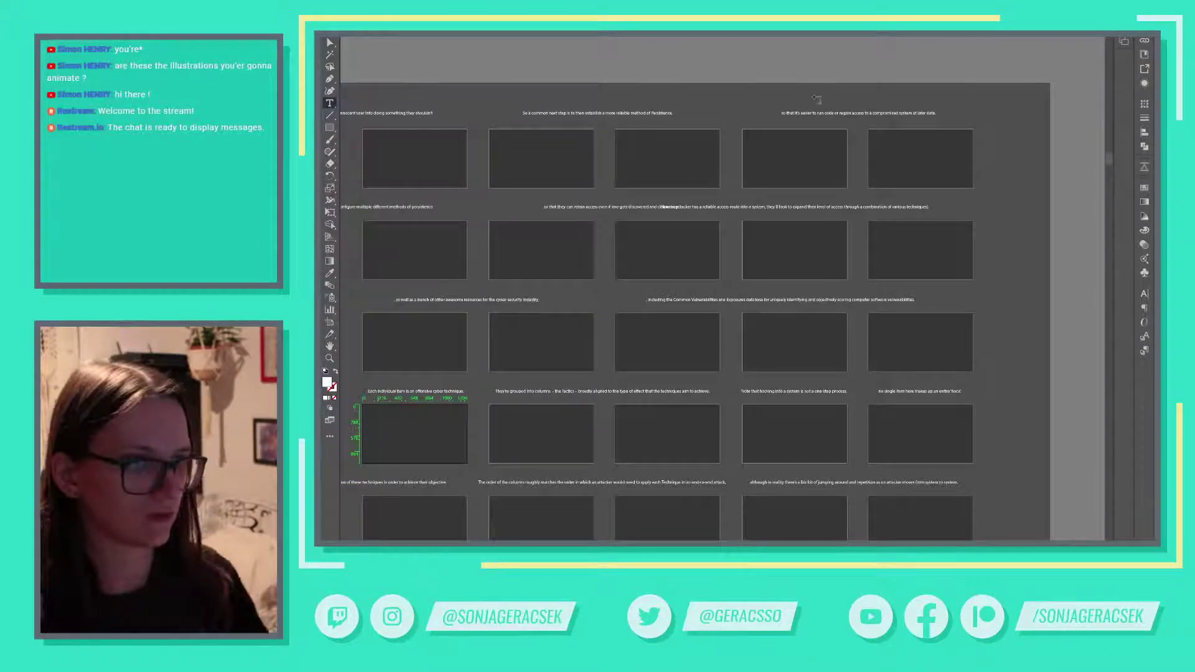
key(v)
drag(741, 211, 811, 212)
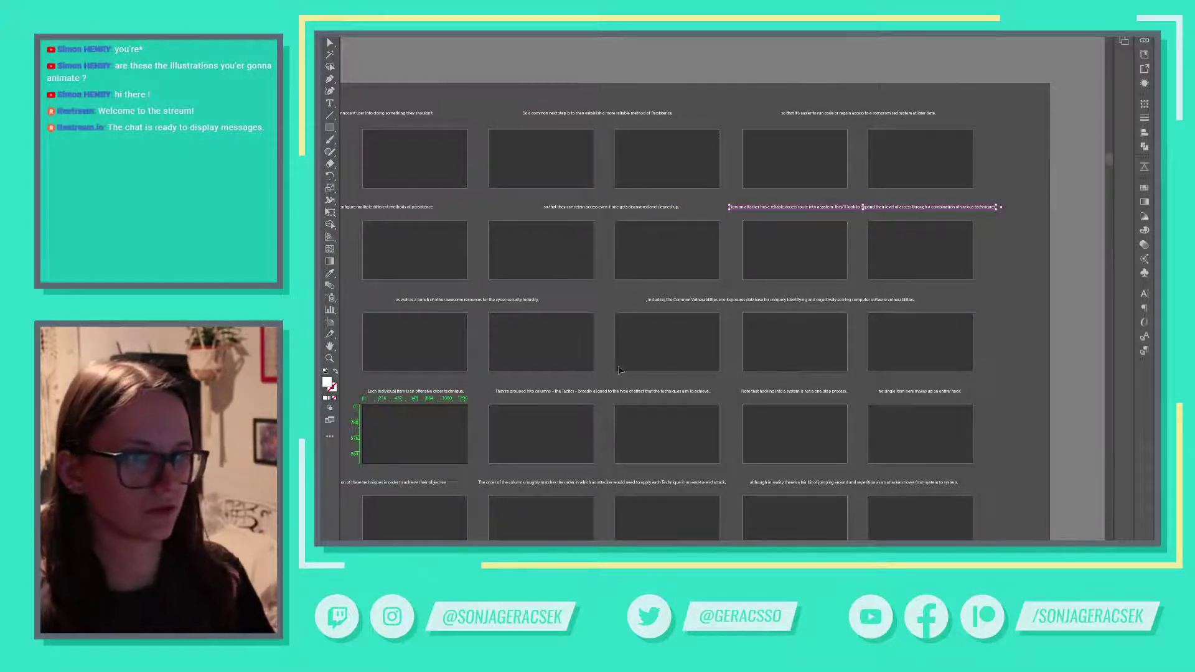
Step: Switch to File Explorer and examine the template 010_SB1_scene.ait in the project's 03_animation ai_scenes folder
drag(552, 352, 707, 312)
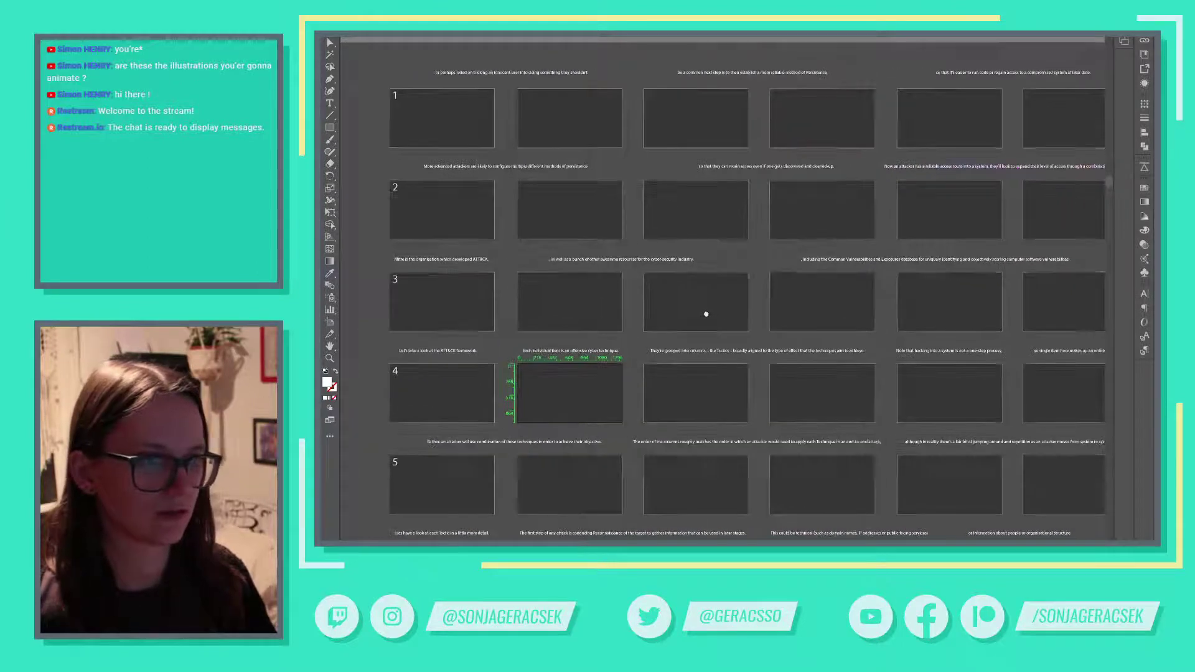
click(396, 101)
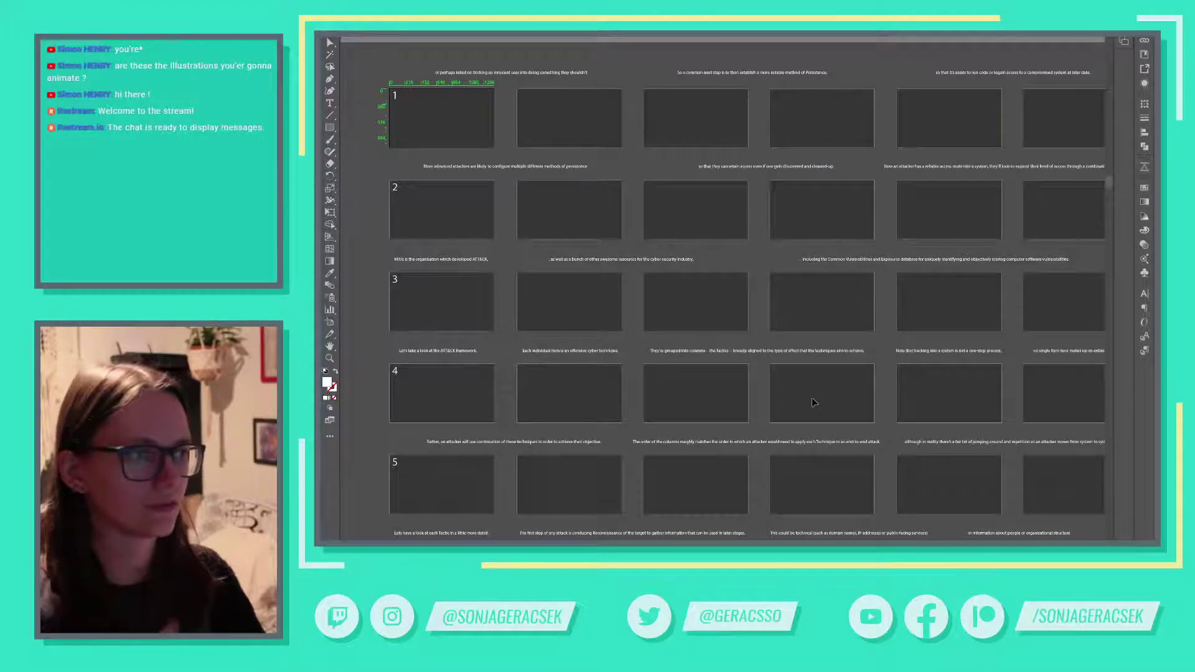
key(alt+Tab)
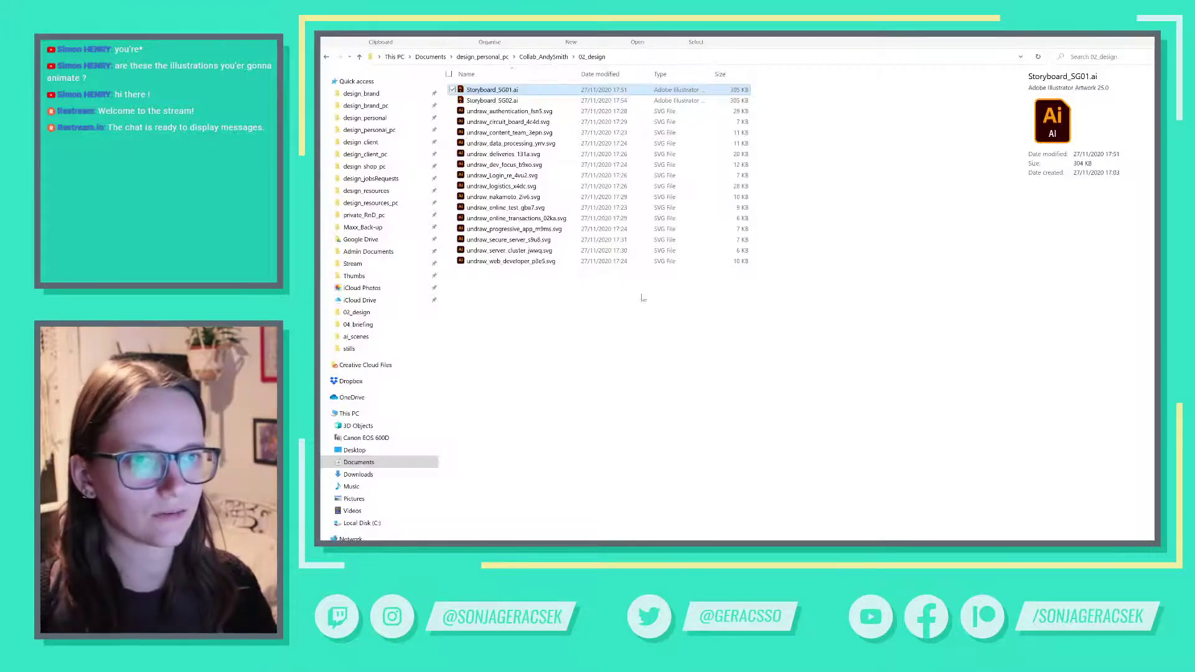
click(543, 56)
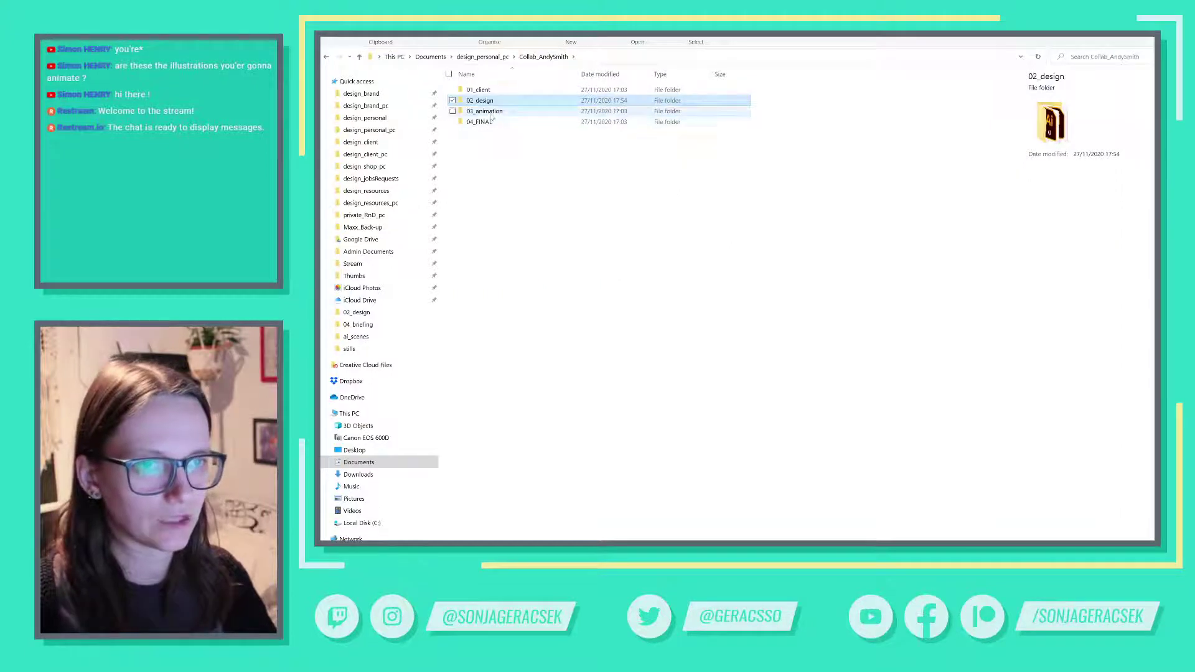
double_click(484, 111)
double_click(486, 110)
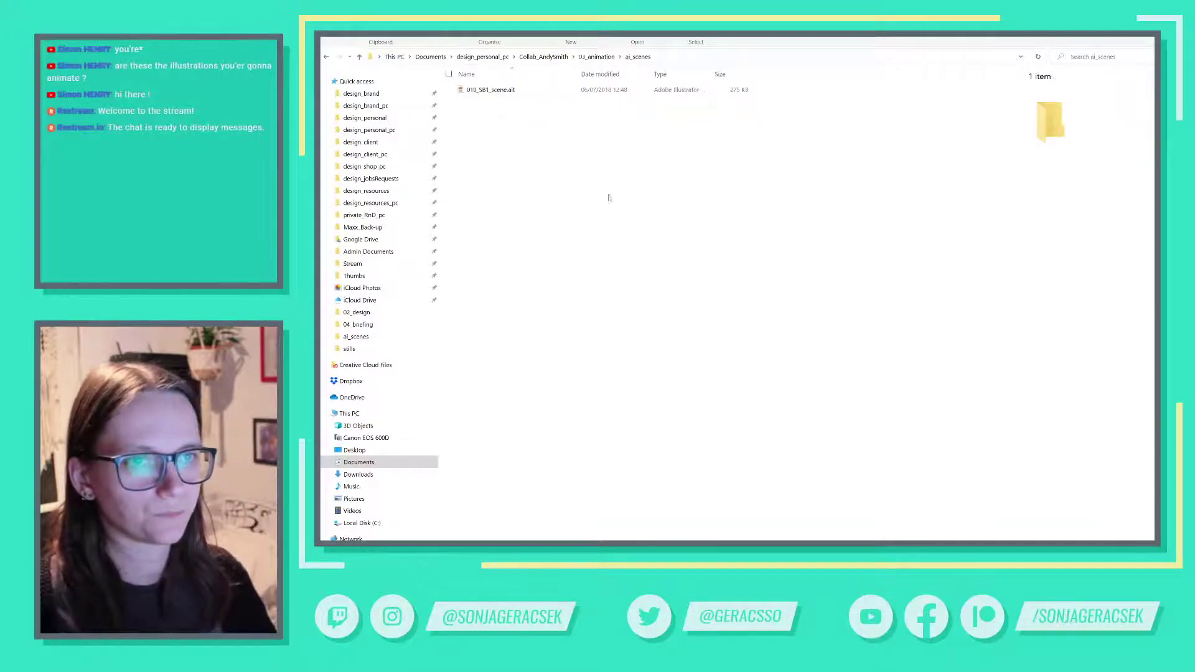
click(501, 90)
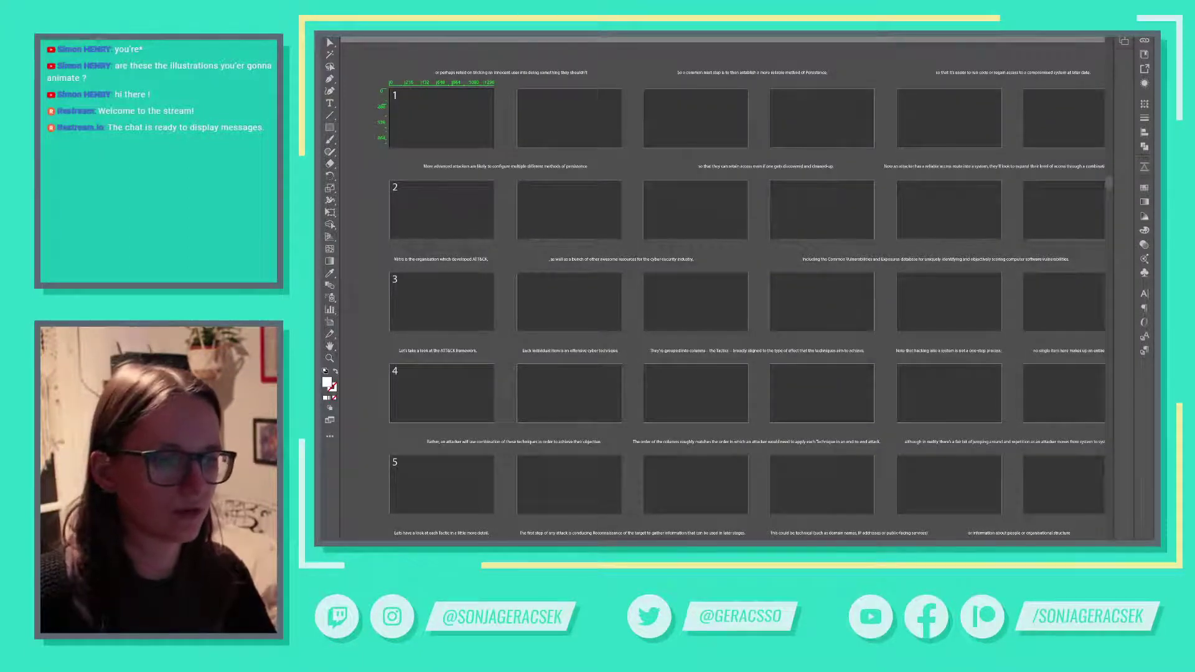
key(alt+Tab)
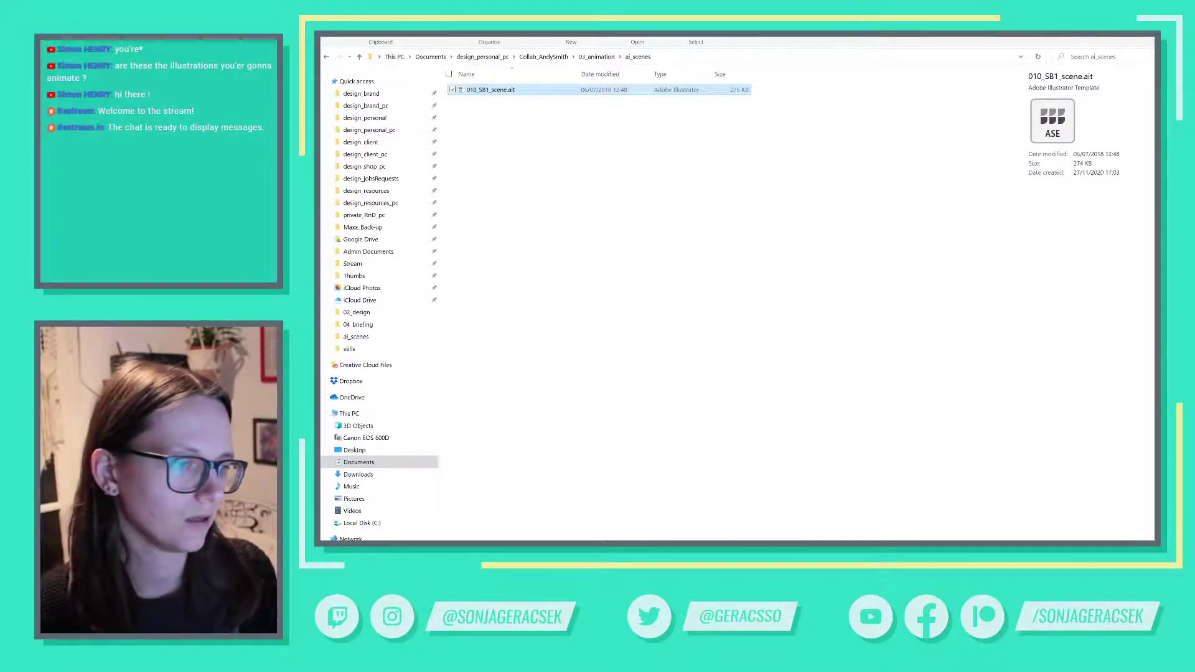
key(alt+Tab)
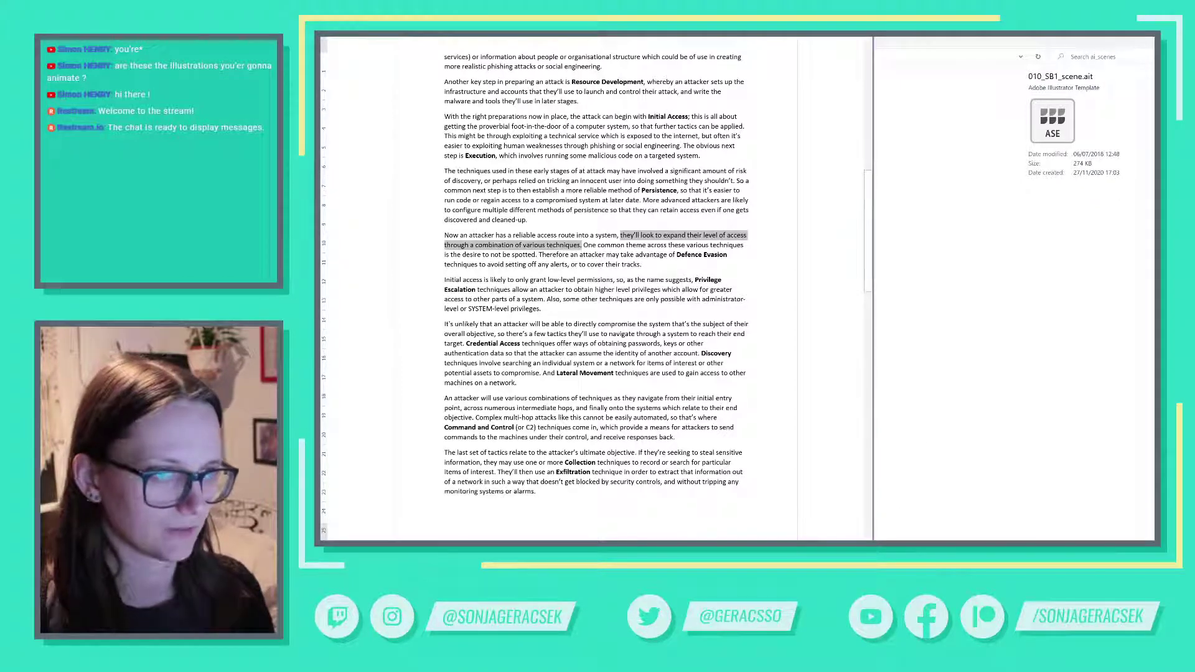
key(alt+Tab)
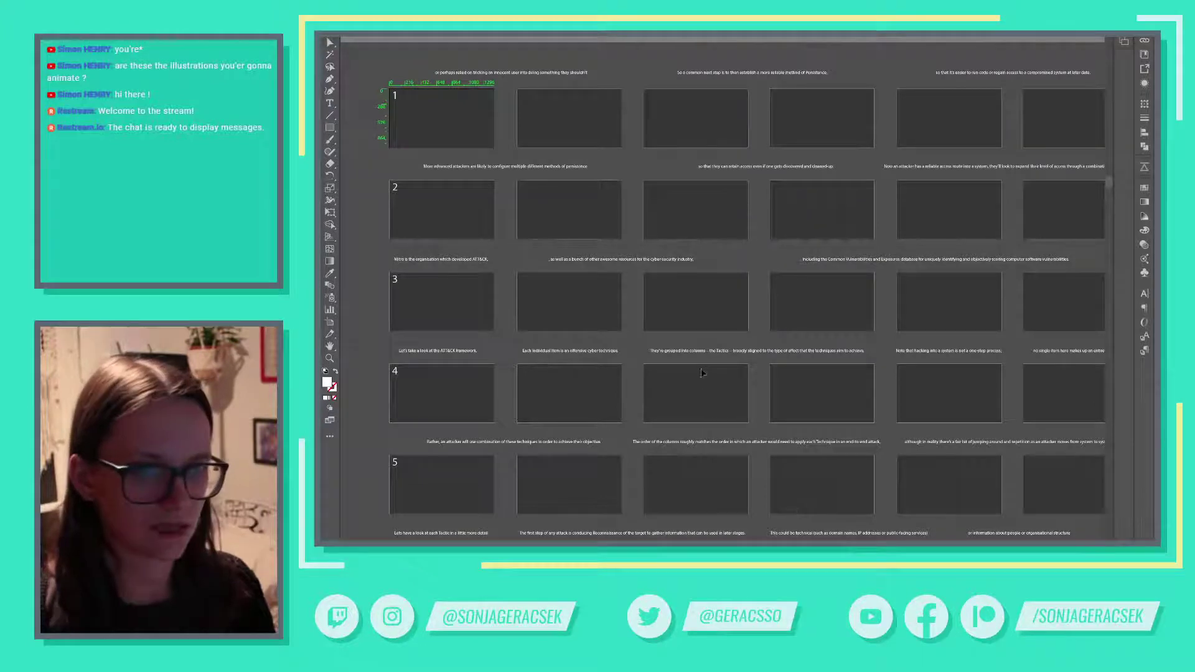
scroll(890, 242, right, 5)
scroll(890, 243, up, 1)
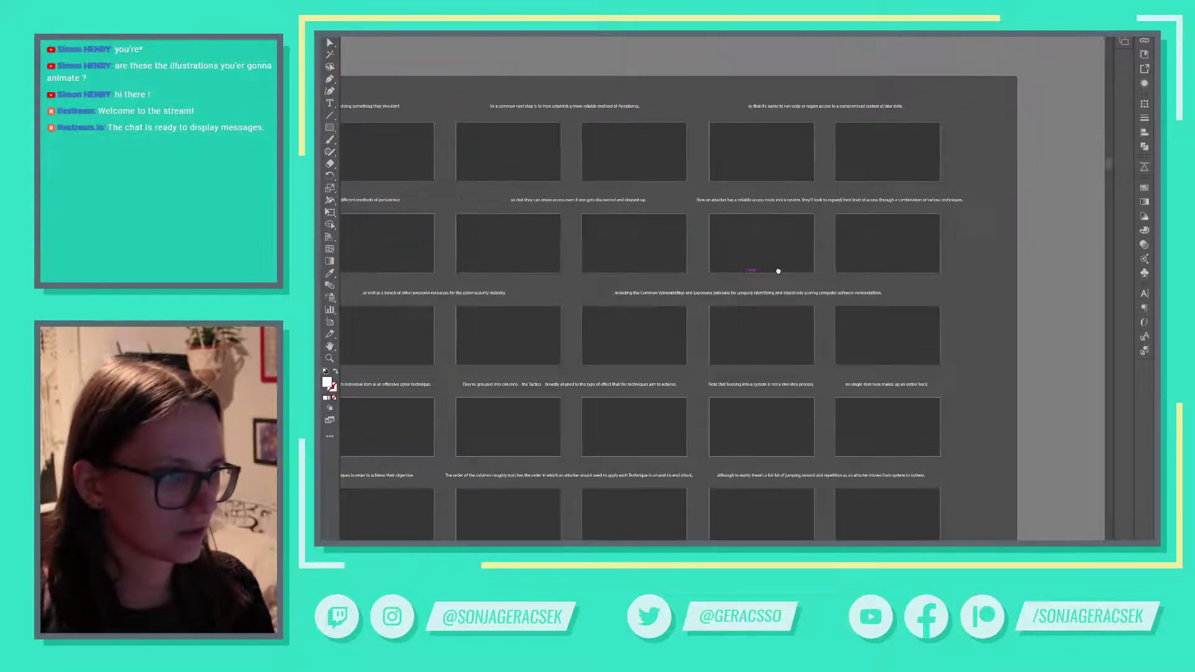
scroll(812, 269, left, 5)
scroll(812, 269, down, 1)
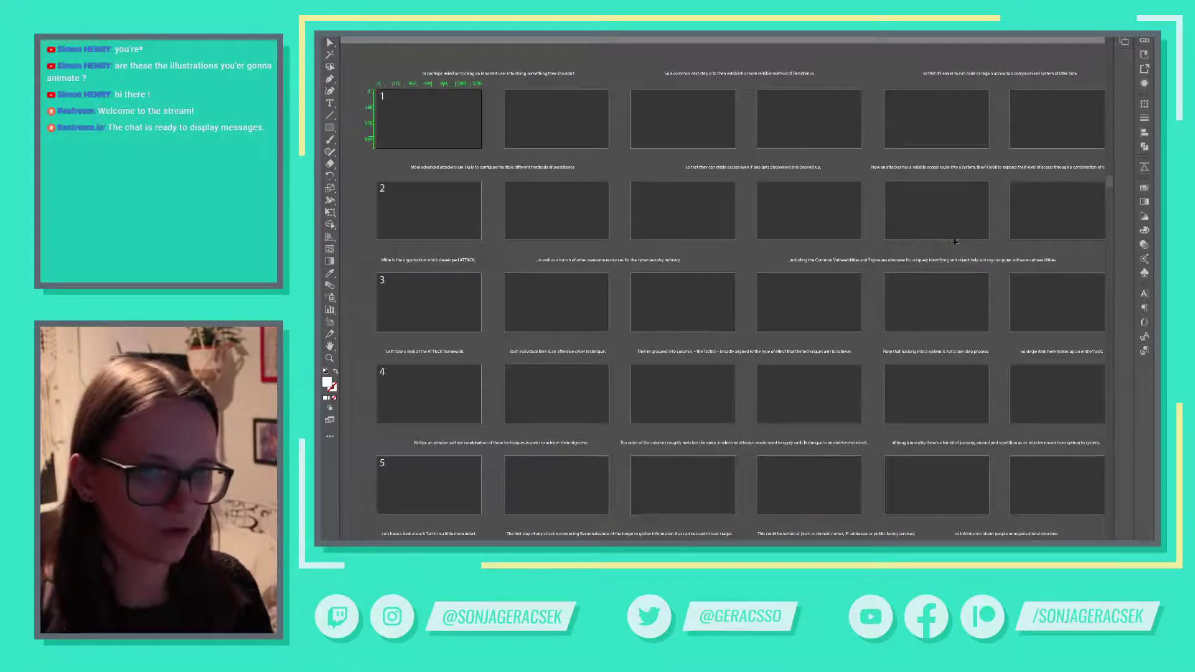
click(429, 262)
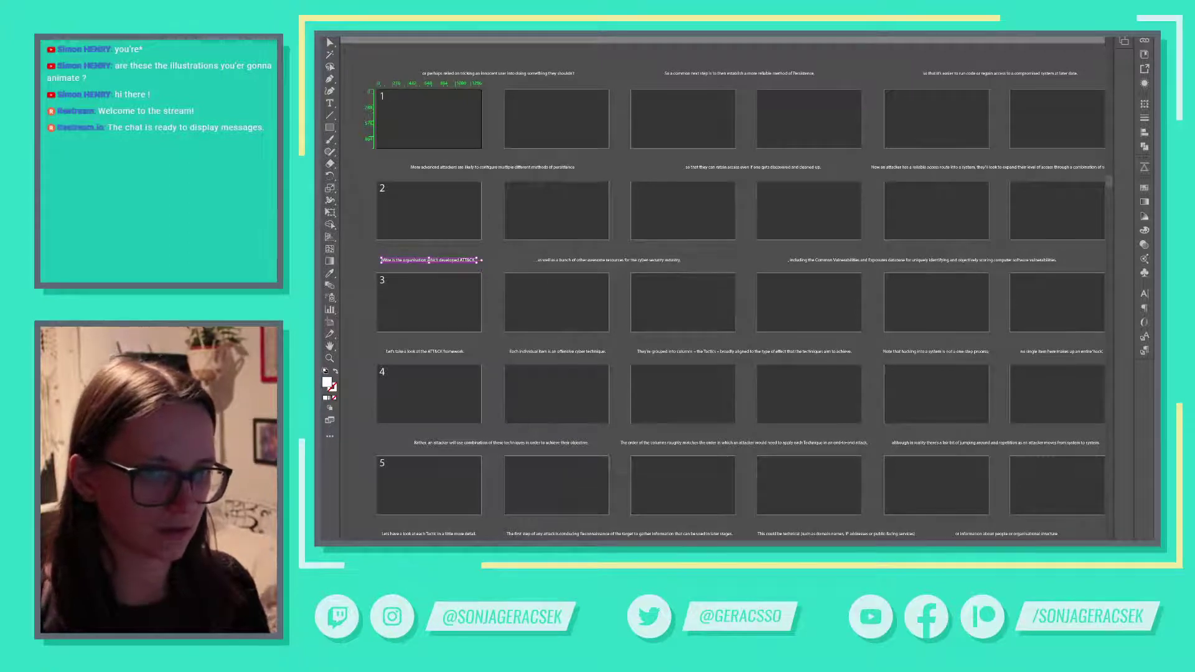
key(alt+Tab)
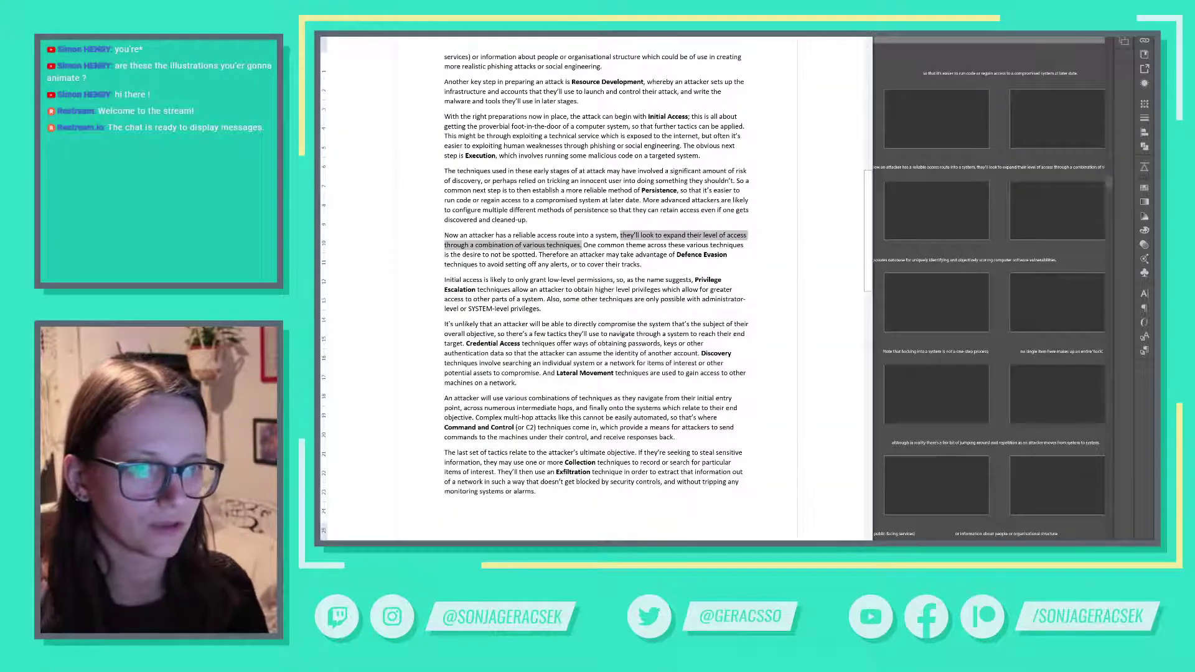
key(alt+Tab)
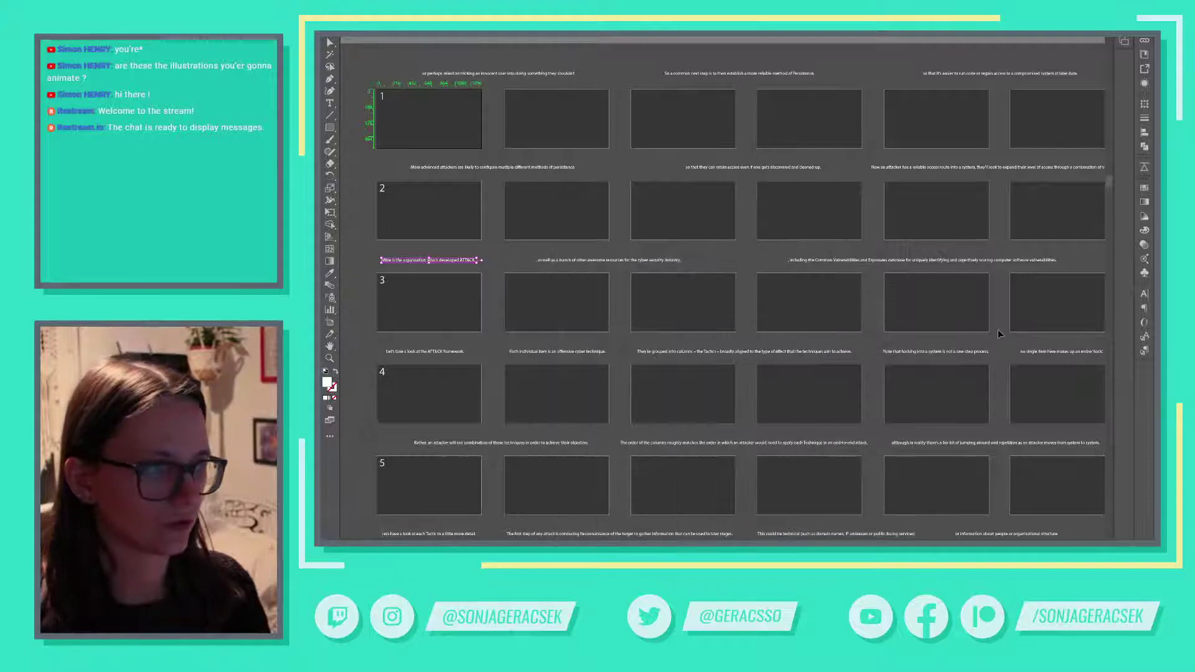
scroll(893, 353, right, 5)
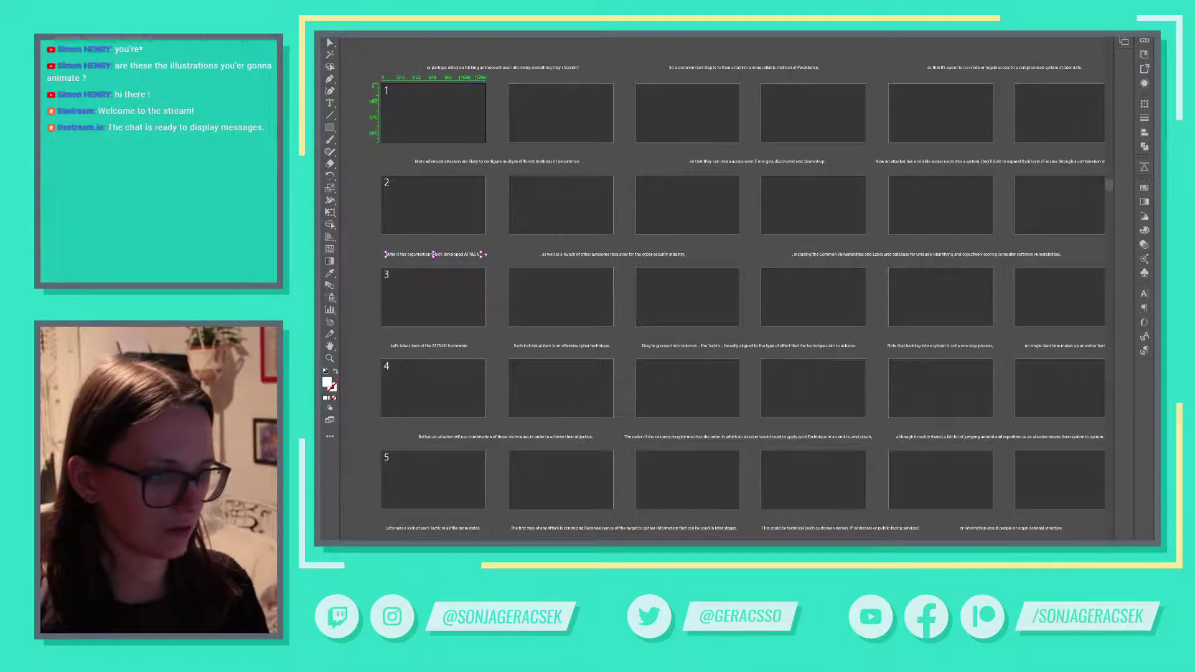
Step: Replace row 3's first caption with the script's "One common theme across these various techniques is the desire to not be spotted." centred above its first two frames
key(alt+Tab)
click(584, 245)
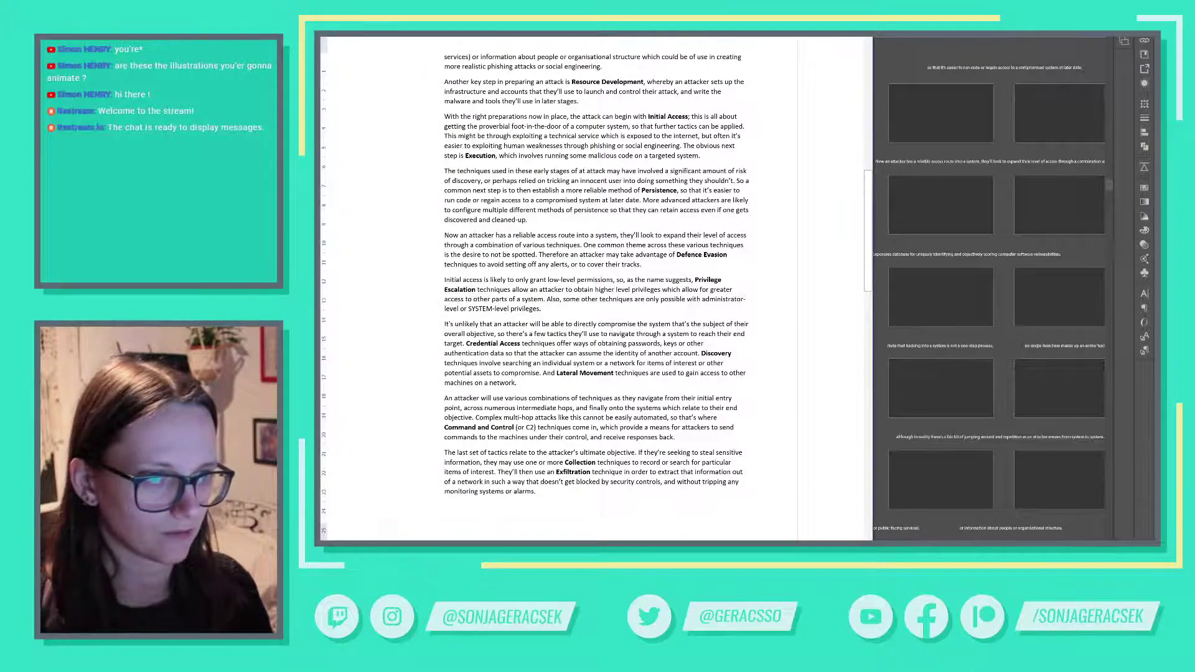
drag(584, 245, 537, 255)
key(ctrl+c)
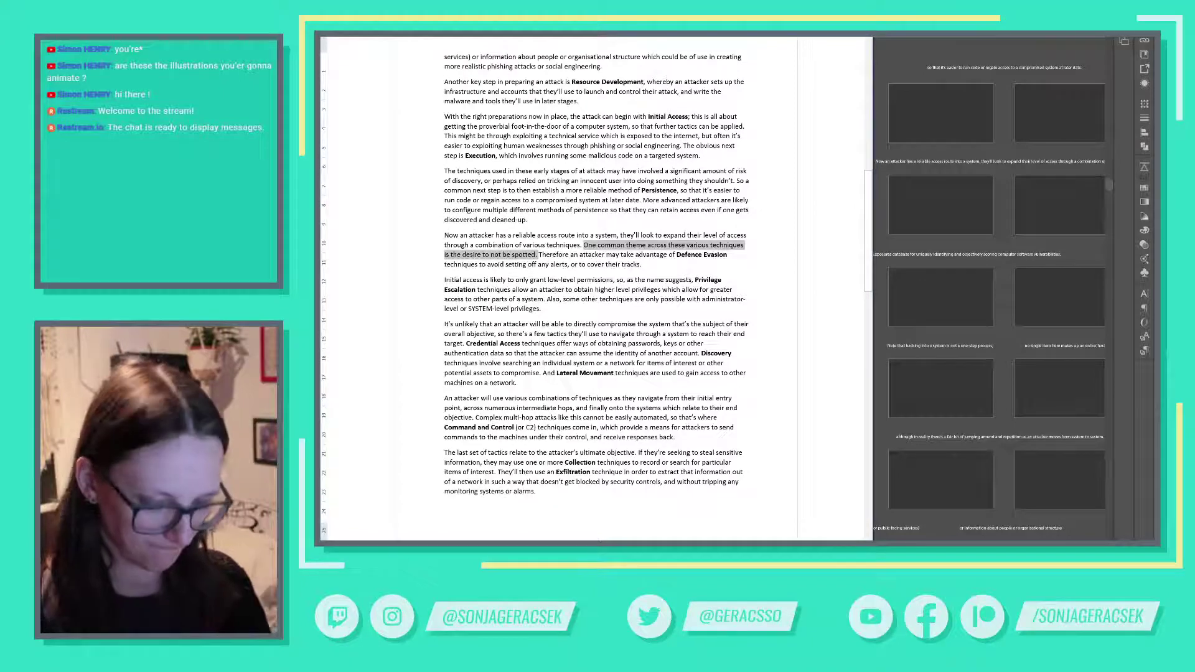
key(alt+Tab)
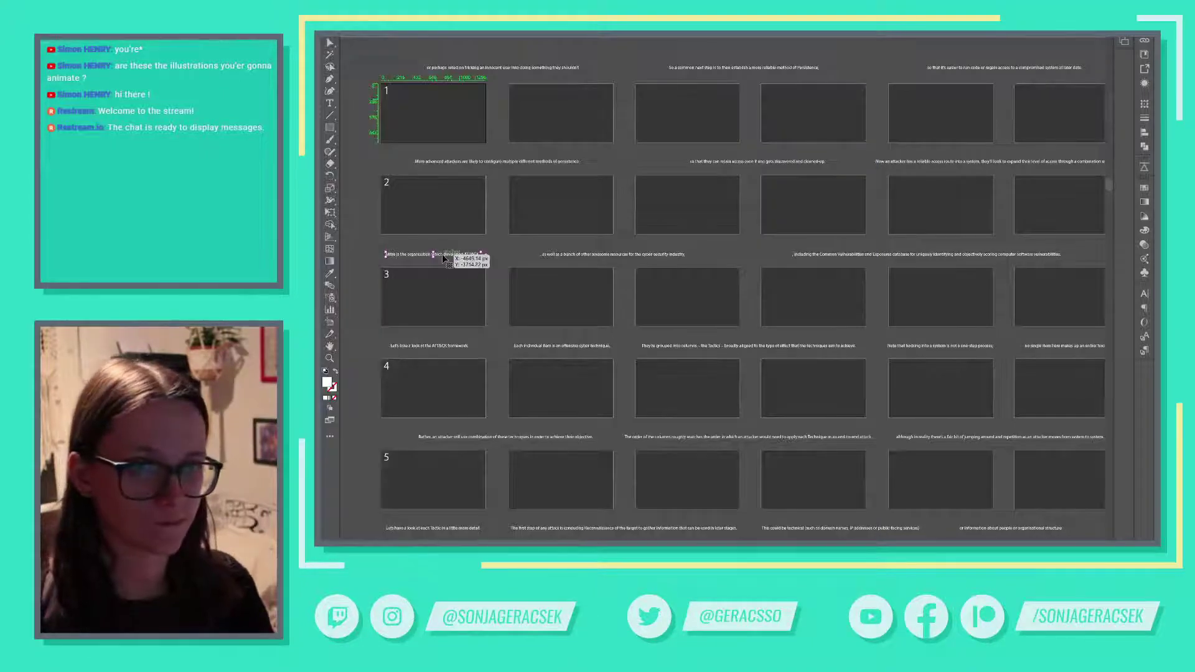
click(444, 256)
key(ctrl+a)
key(ctrl+v)
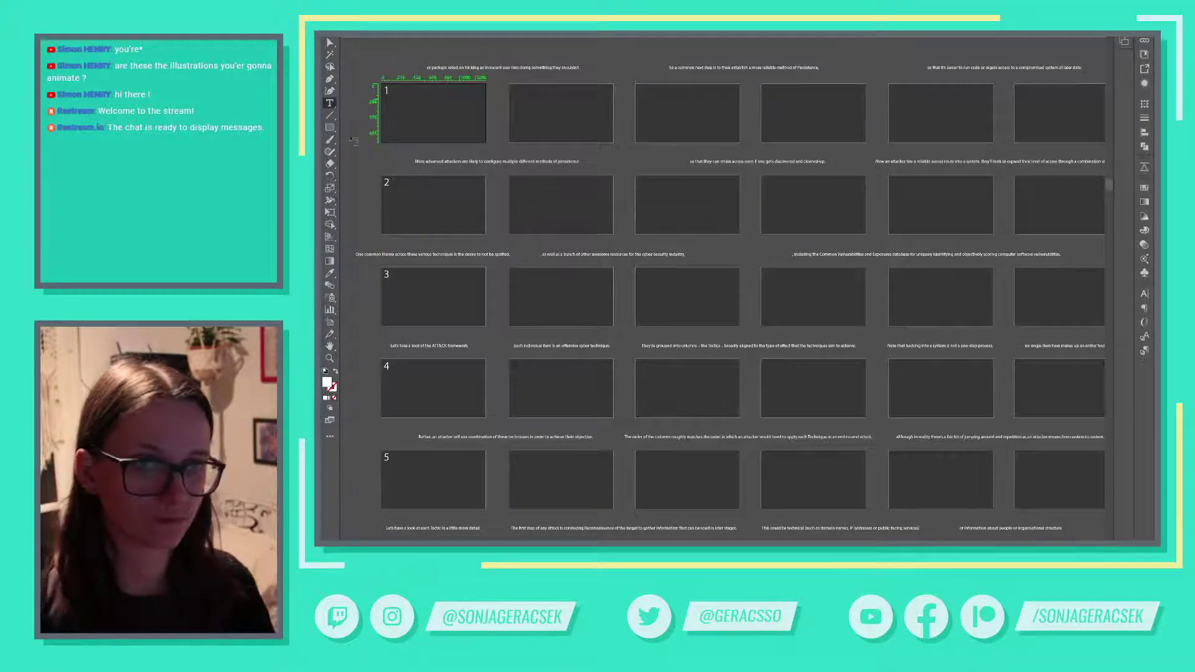
key(Escape)
drag(444, 257, 512, 256)
Step: Delete row 3's second caption and replace its third with the script sentence from "Therefore an attacker" to "cover their tracks."
click(632, 253)
key(Delete)
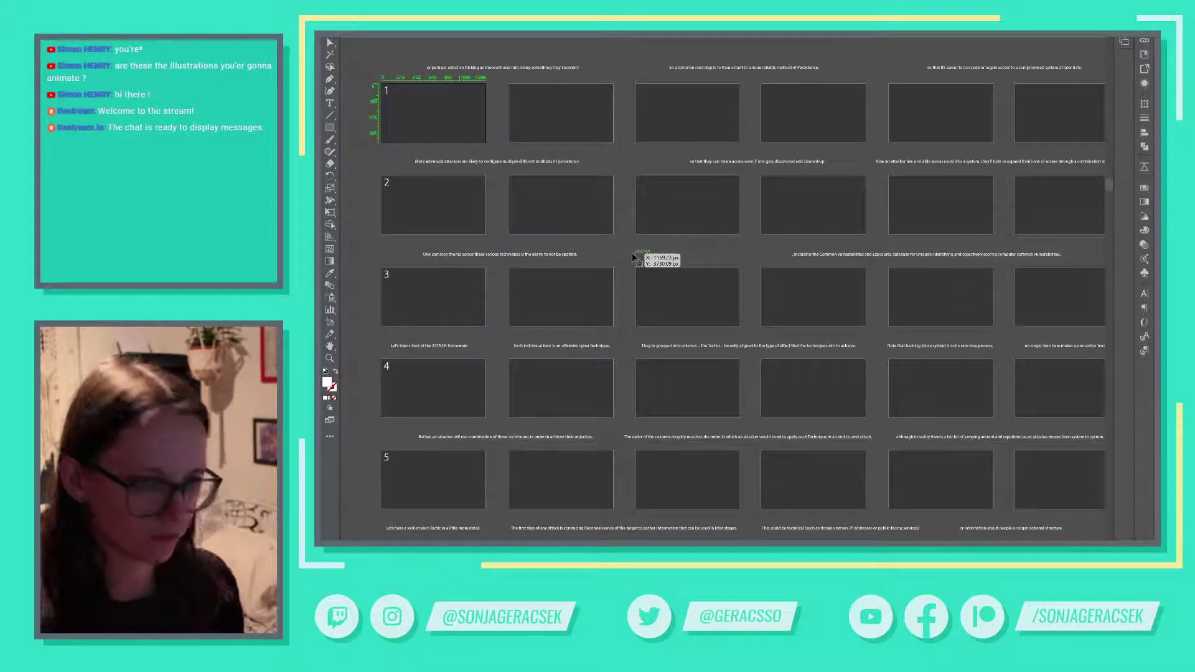
key(alt+Tab)
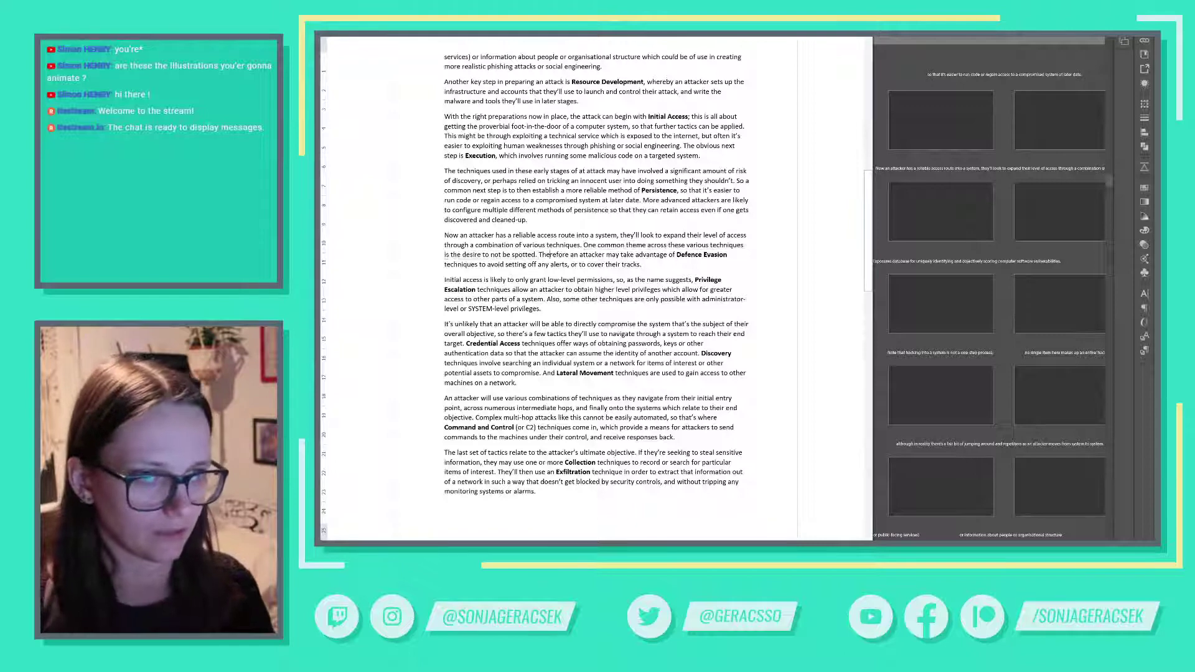
drag(539, 254, 641, 265)
key(ctrl+c)
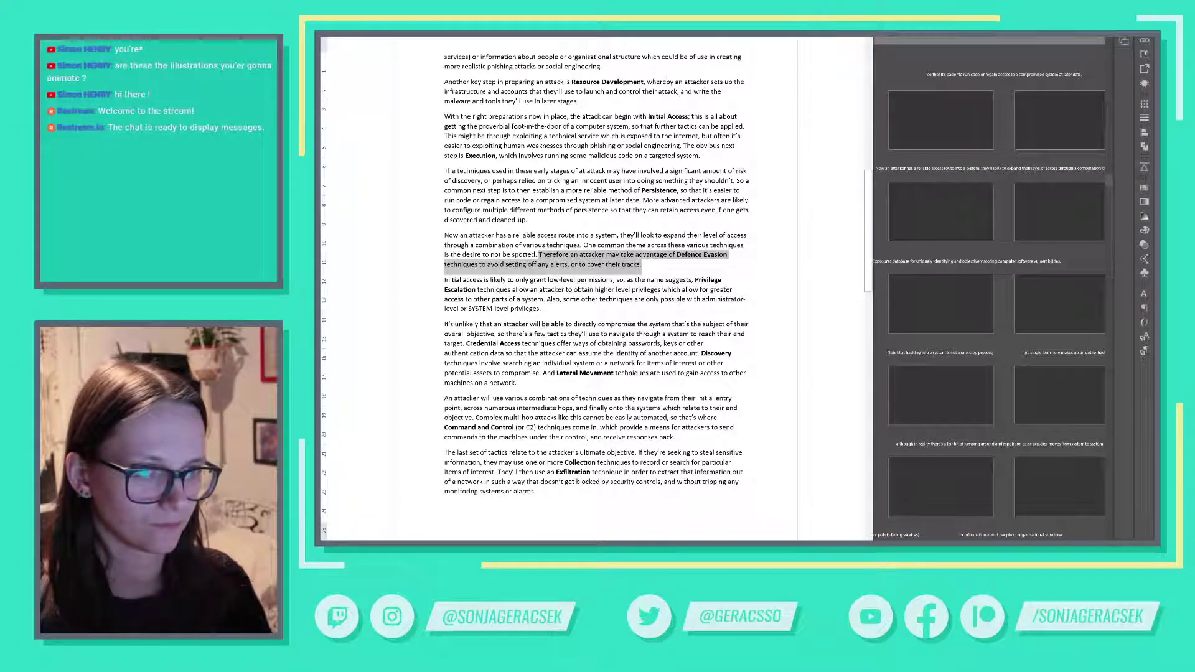
key(alt+Tab)
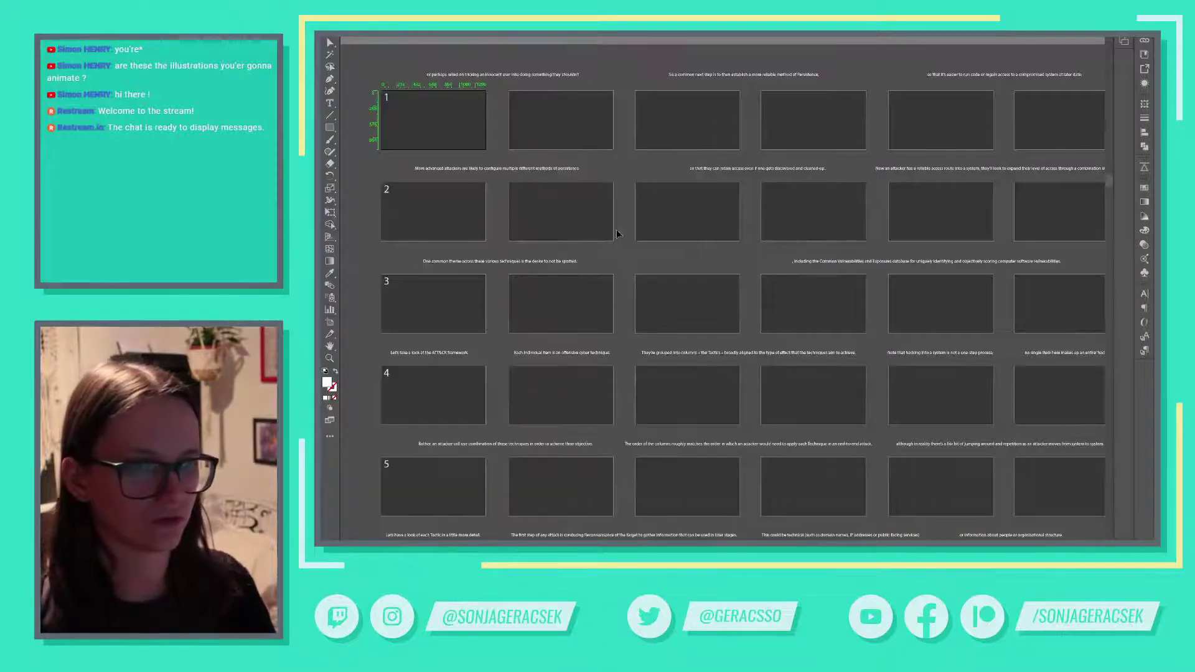
double_click(836, 264)
key(ctrl+a)
key(ctrl+v)
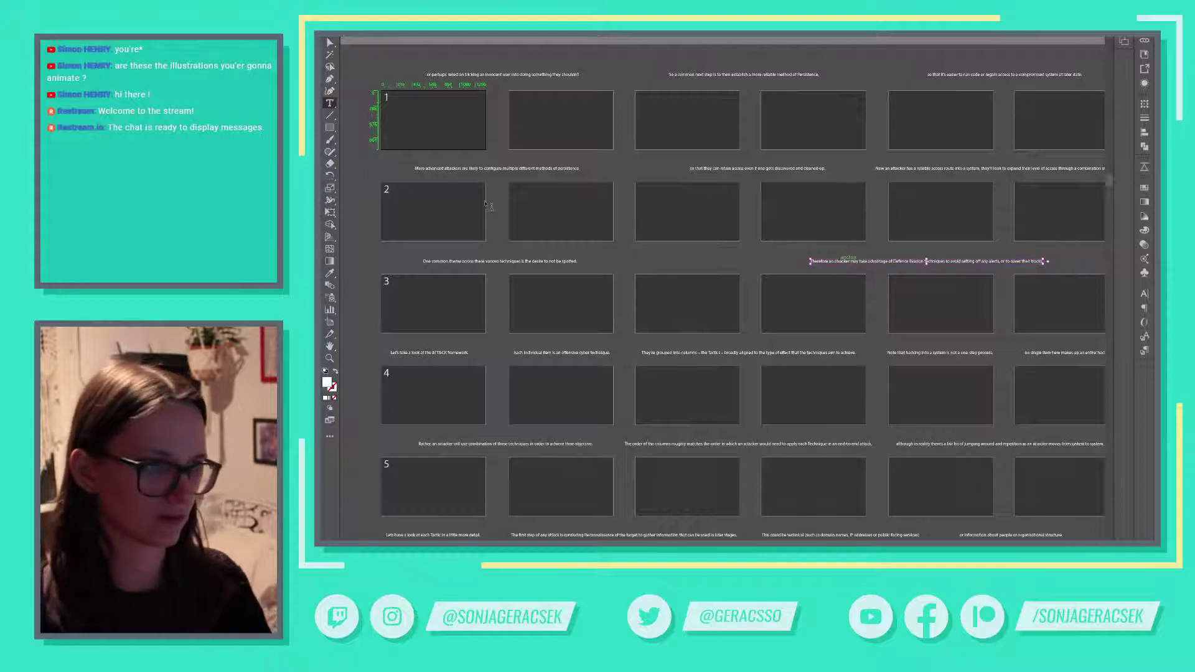
Step: Centre row 3's "Therefore an attacker" caption above the third and fourth frames and duplicate it above the last two frames
key(ctrl)
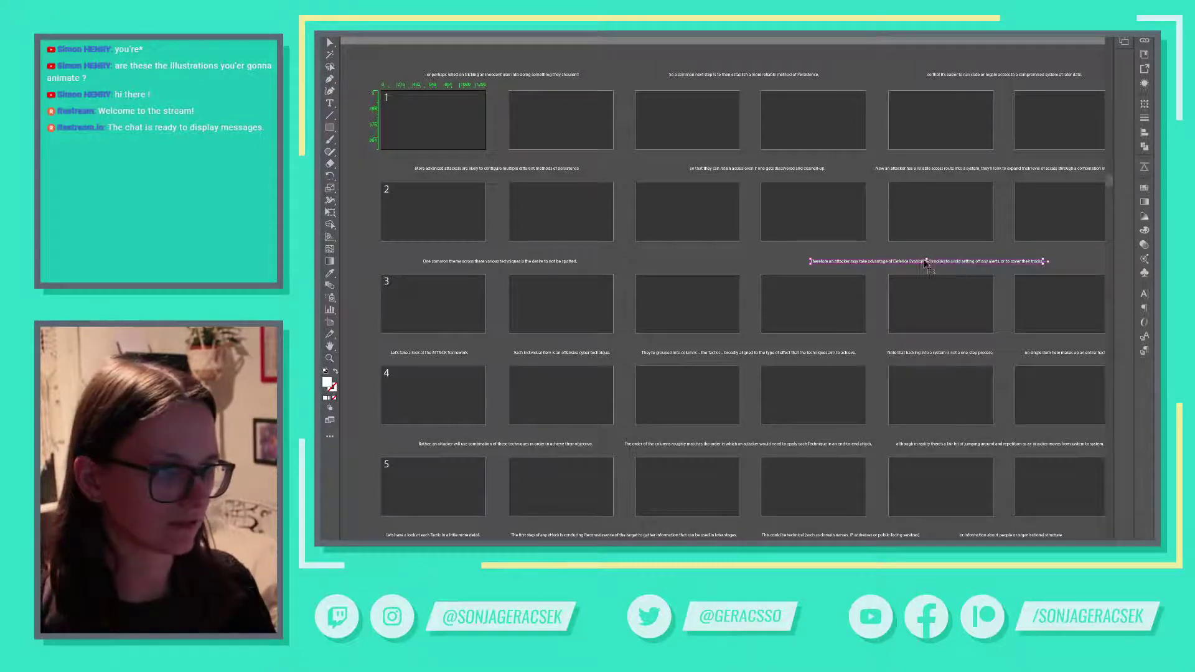
drag(925, 264, 764, 266)
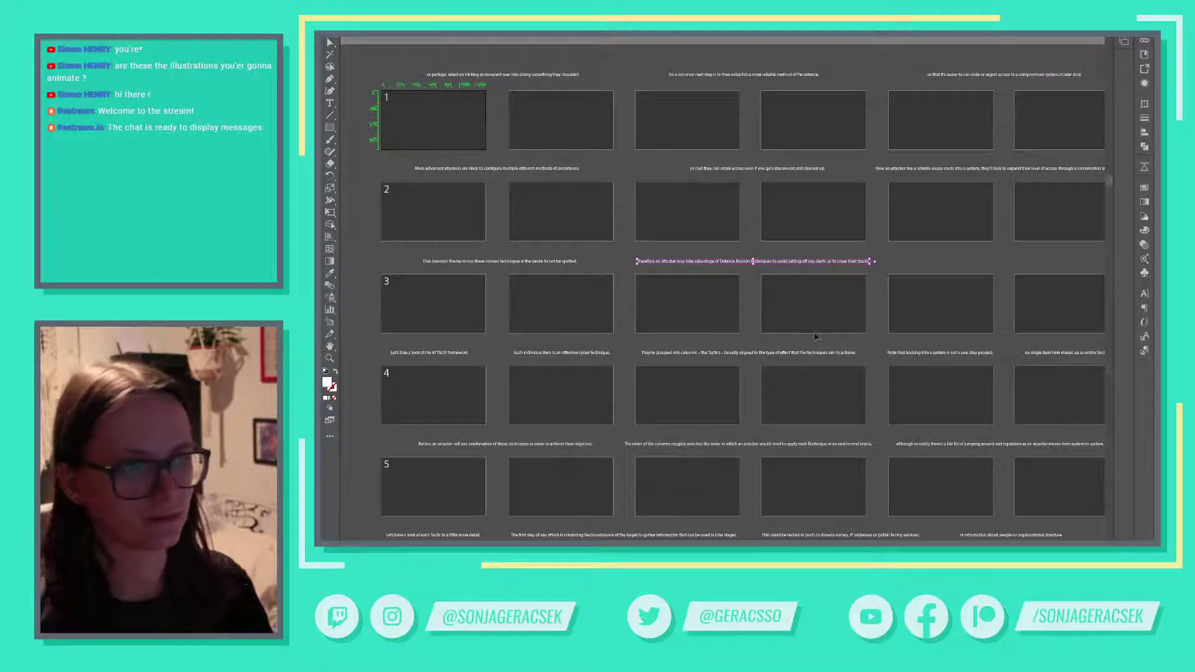
scroll(977, 315, right, 5)
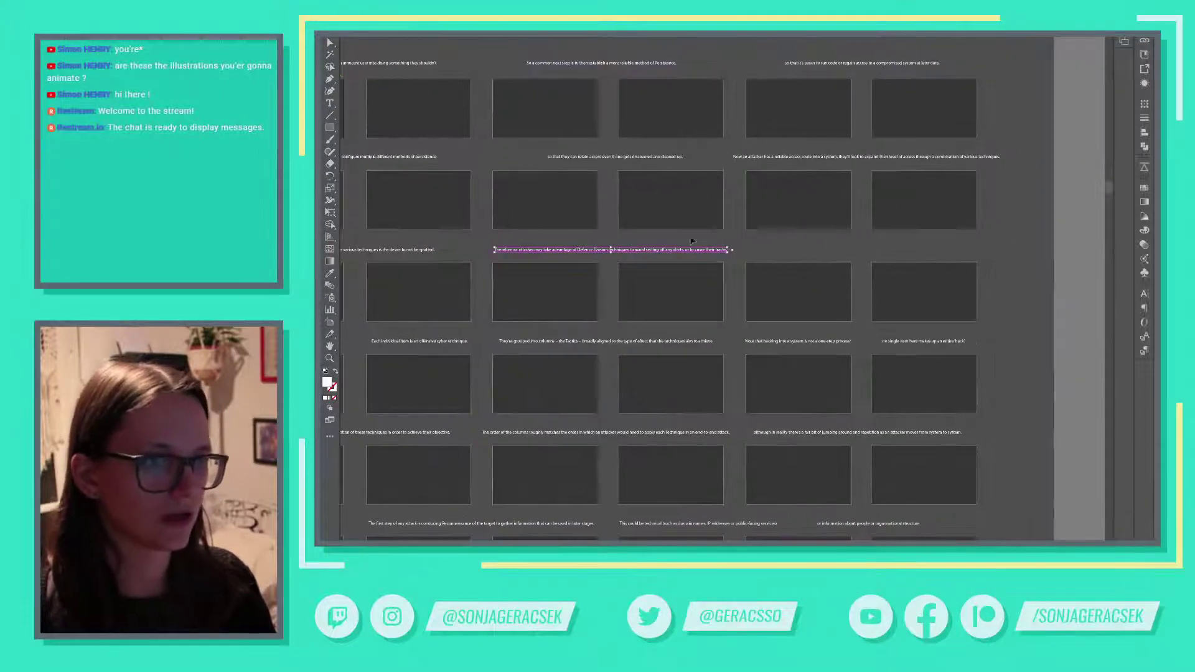
drag(675, 250, 892, 248)
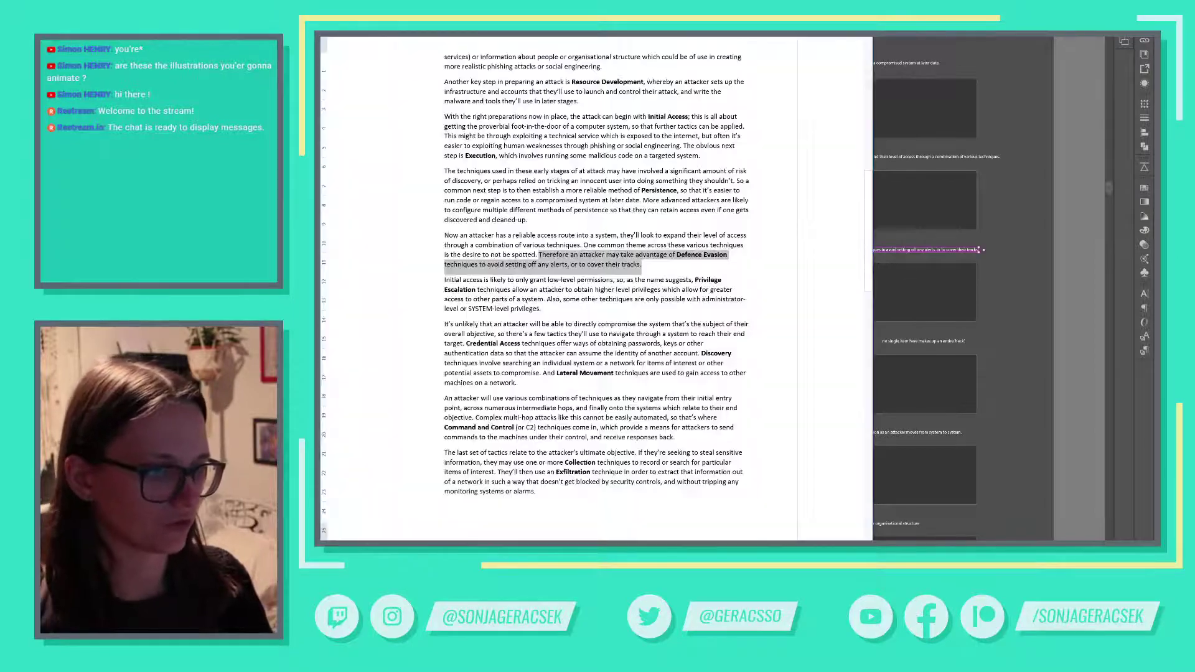
Step: Replace the duplicated caption's text with the script phrase "Initial access is likely to only grant low-level permissions, so, as the name suggests,"
key(alt+Tab)
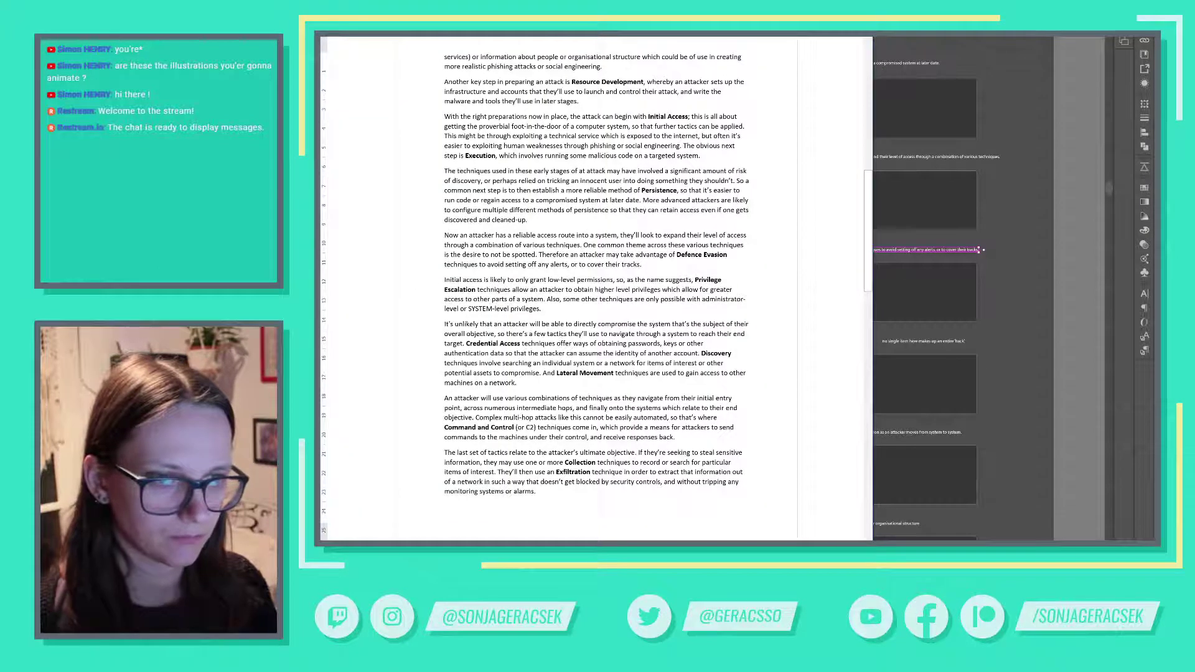
drag(444, 279, 695, 280)
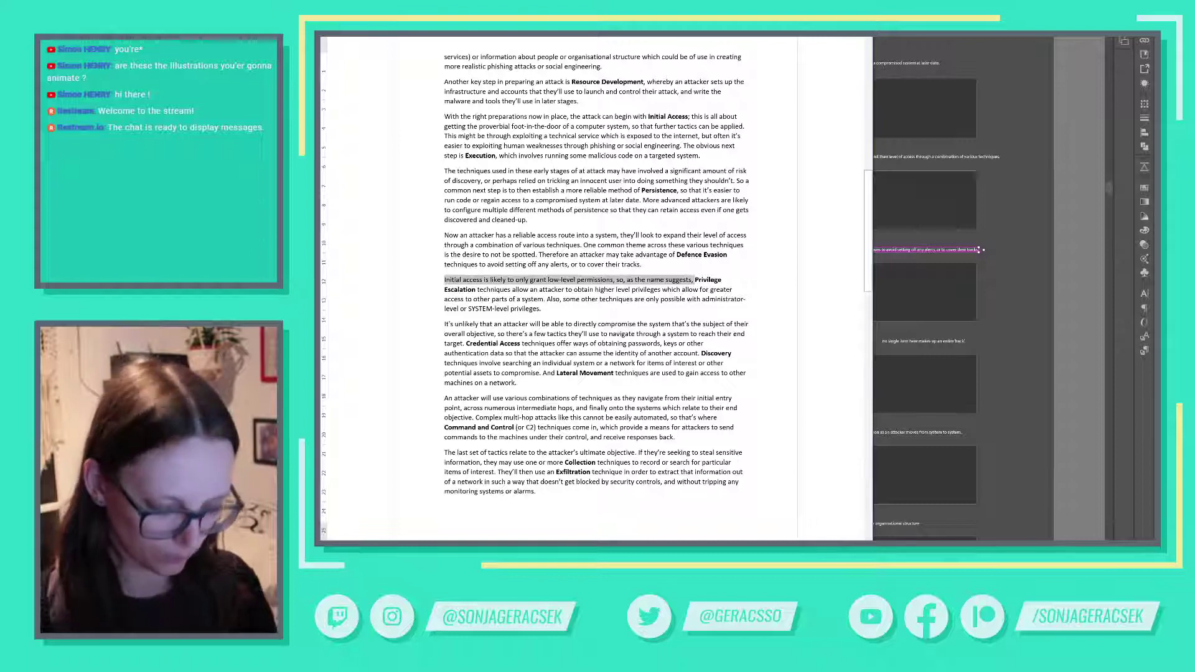
key(alt+Tab)
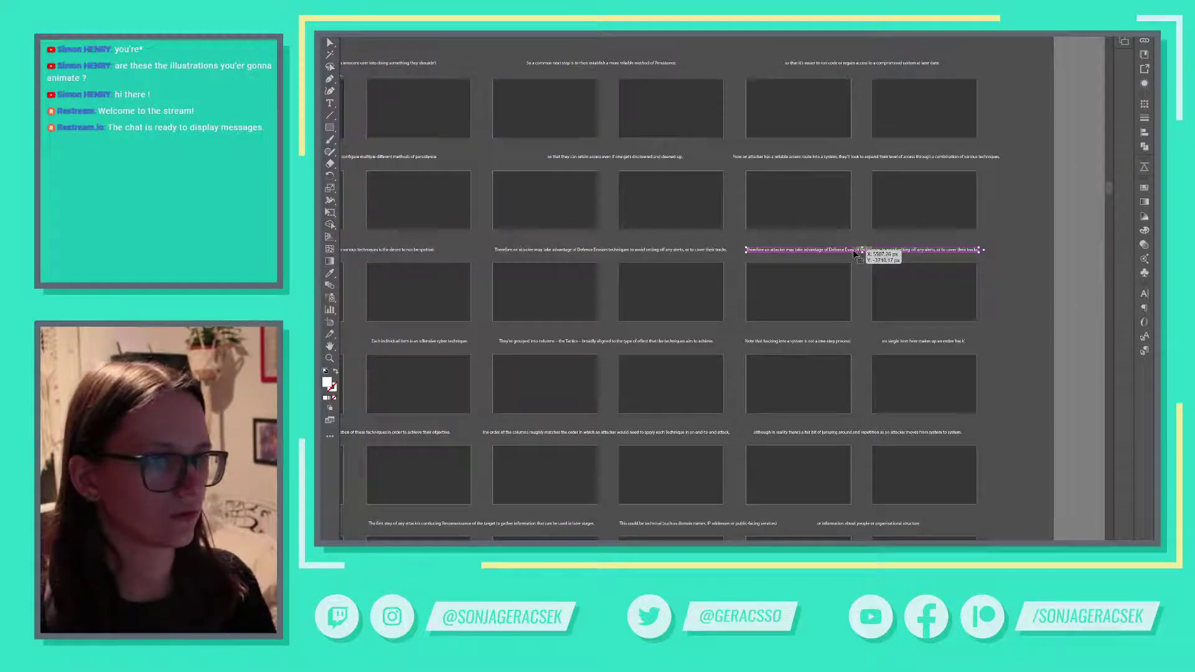
double_click(859, 251)
key(ctrl+a)
text(Initial access is likely to only grant low-level permissions, so as the name suggests,)
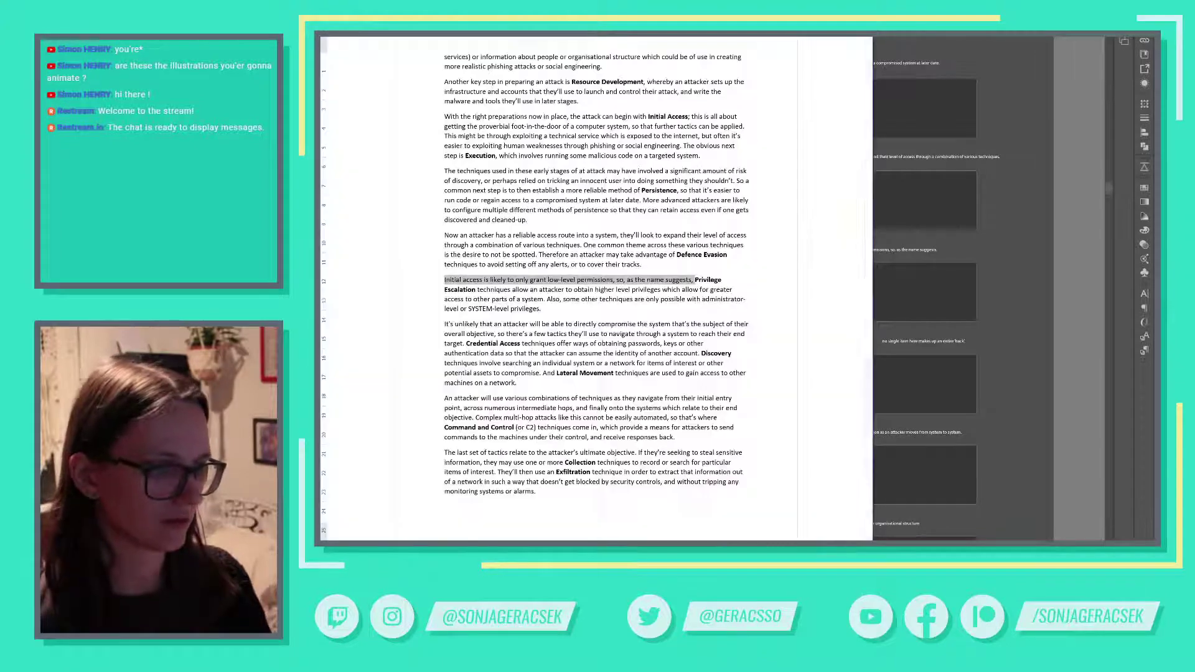
Step: Copy the phrase "Privilege Escalation techniques allow an attacker to obtain higher level privileges" from the script
key(alt+Tab)
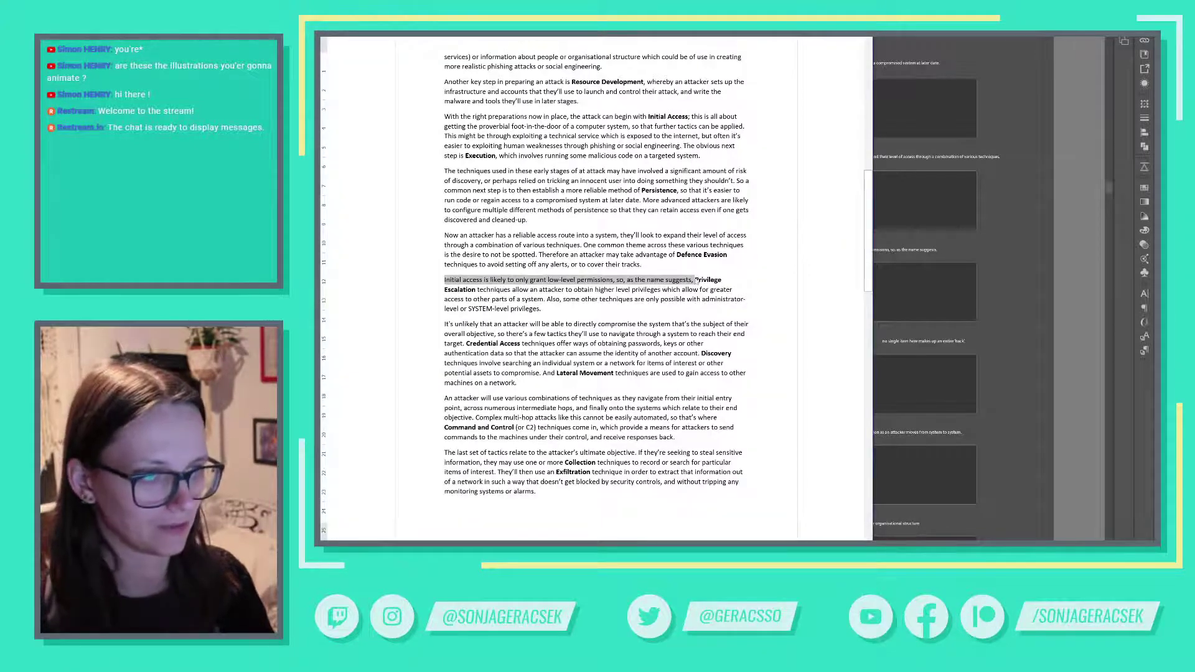
drag(694, 279, 564, 290)
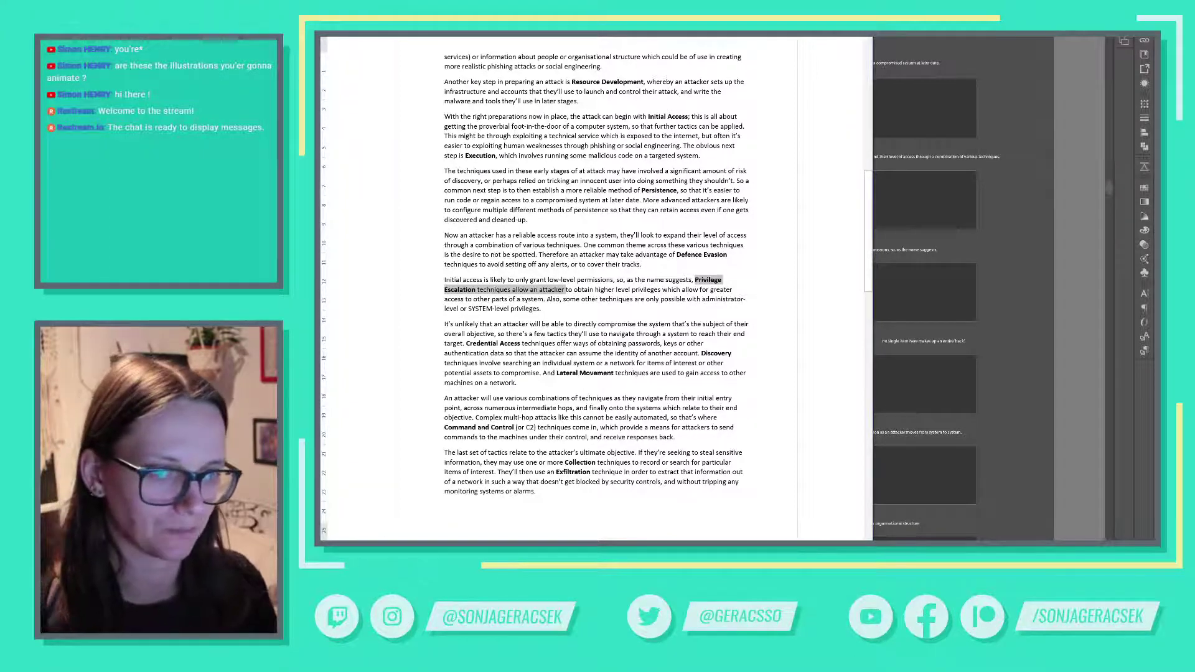
key(shift+Left)
key(shift+Left)
key(shift+Left)
key(ctrl+shift+Right)
key(ctrl+shift+Right)
key(ctrl+shift+Right)
key(ctrl+shift+Right)
key(ctrl+shift+Right)
key(ctrl+shift+Right)
key(ctrl+c)
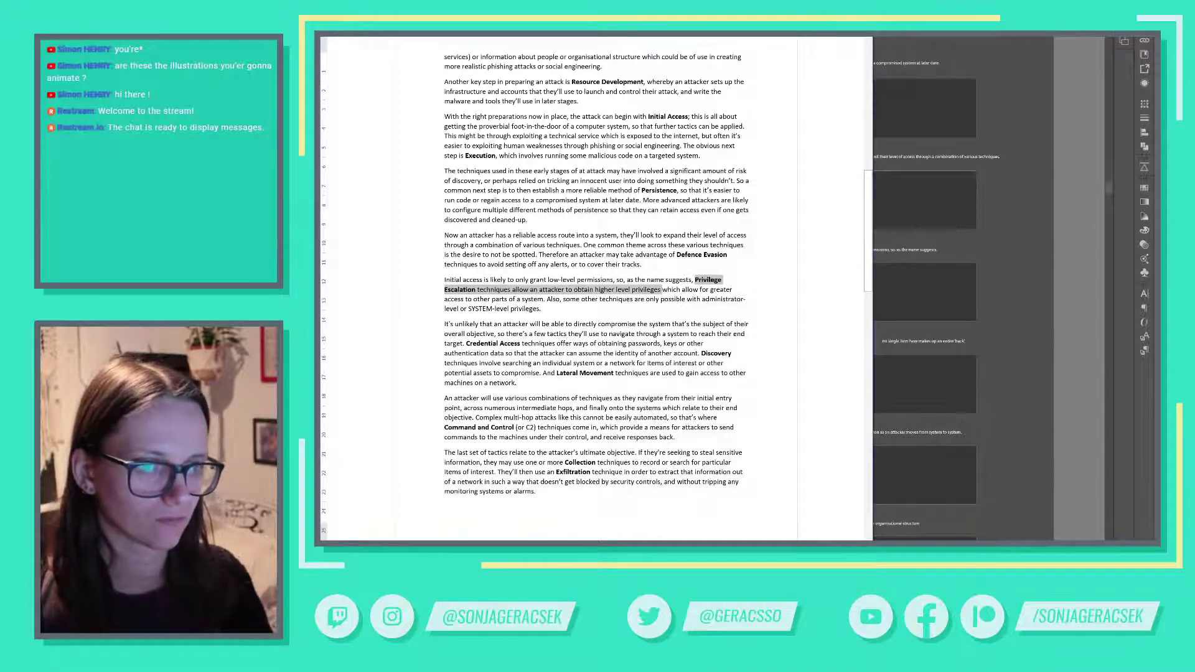
Step: Replace row 4's first two captions with the single copied Privilege Escalation phrase, centred above the first two frames
click(934, 108)
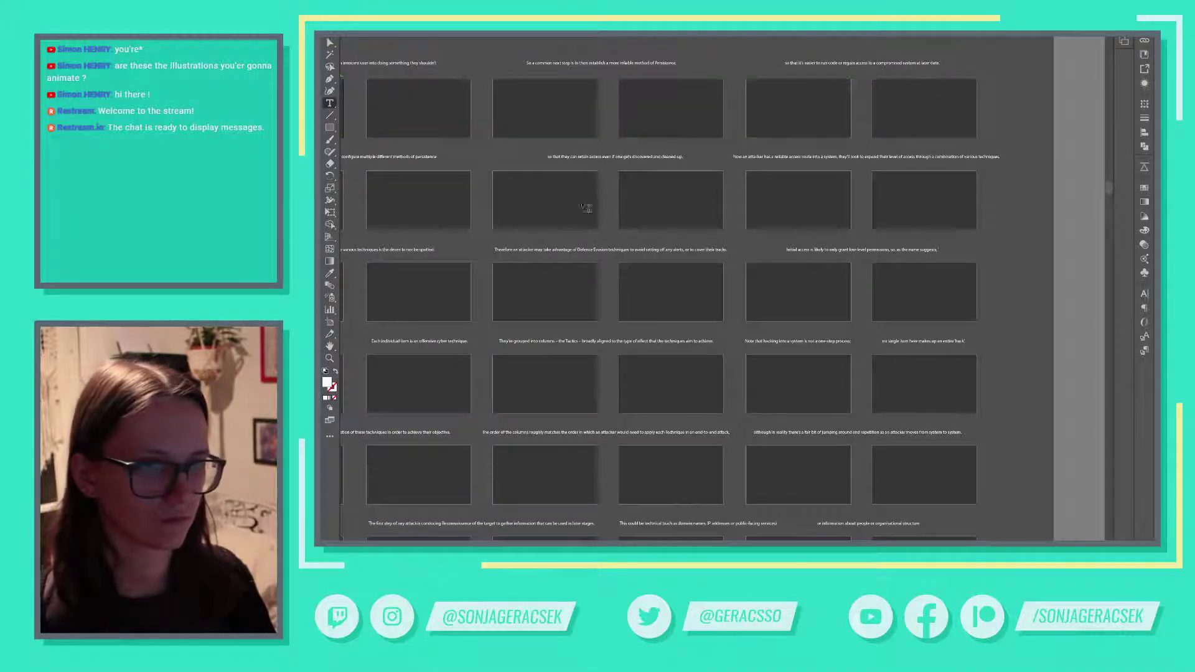
click(862, 250)
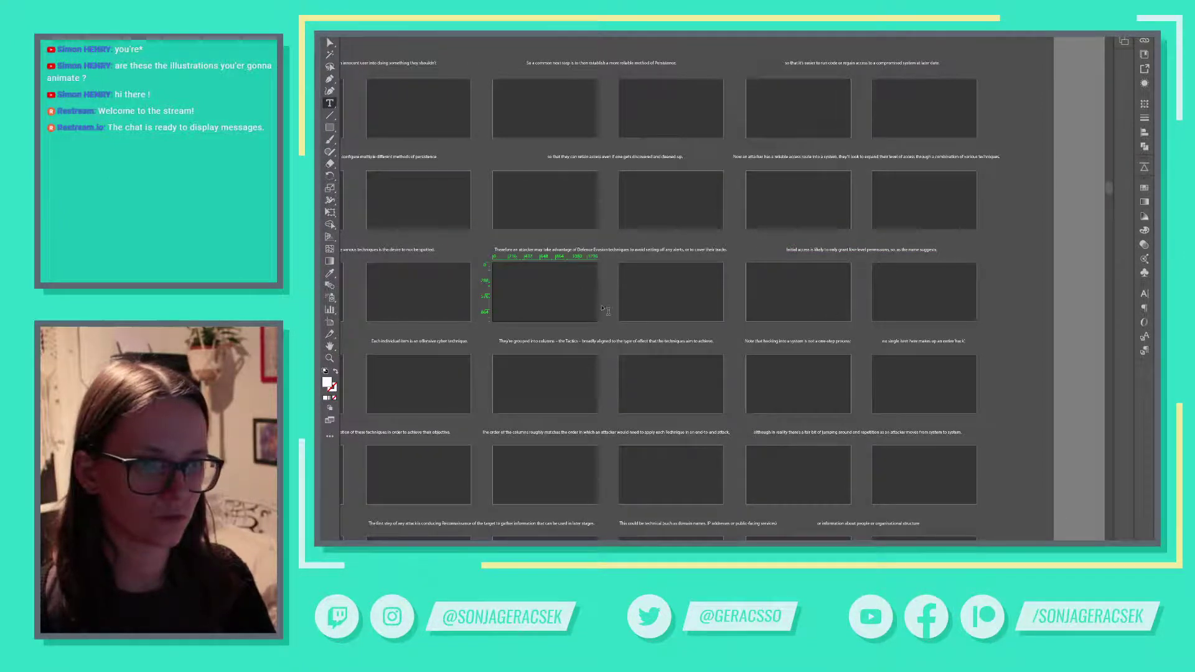
scroll(581, 289, left, 5)
scroll(580, 289, down, 1)
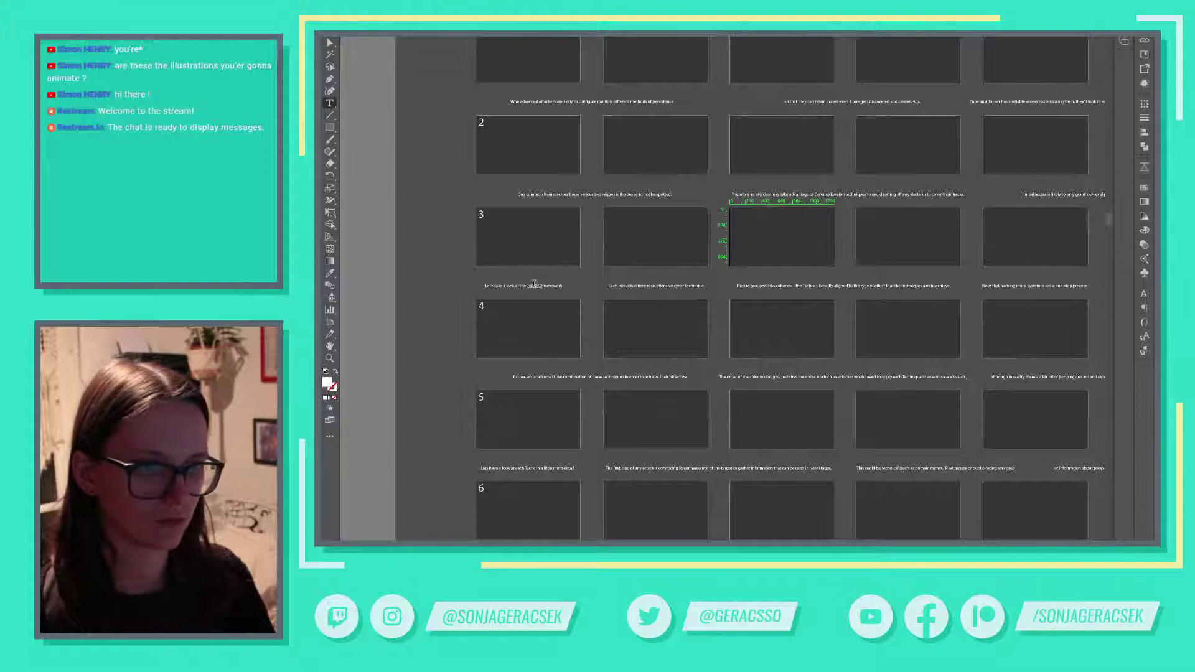
triple_click(532, 284)
key(ctrl+v)
key(Escape)
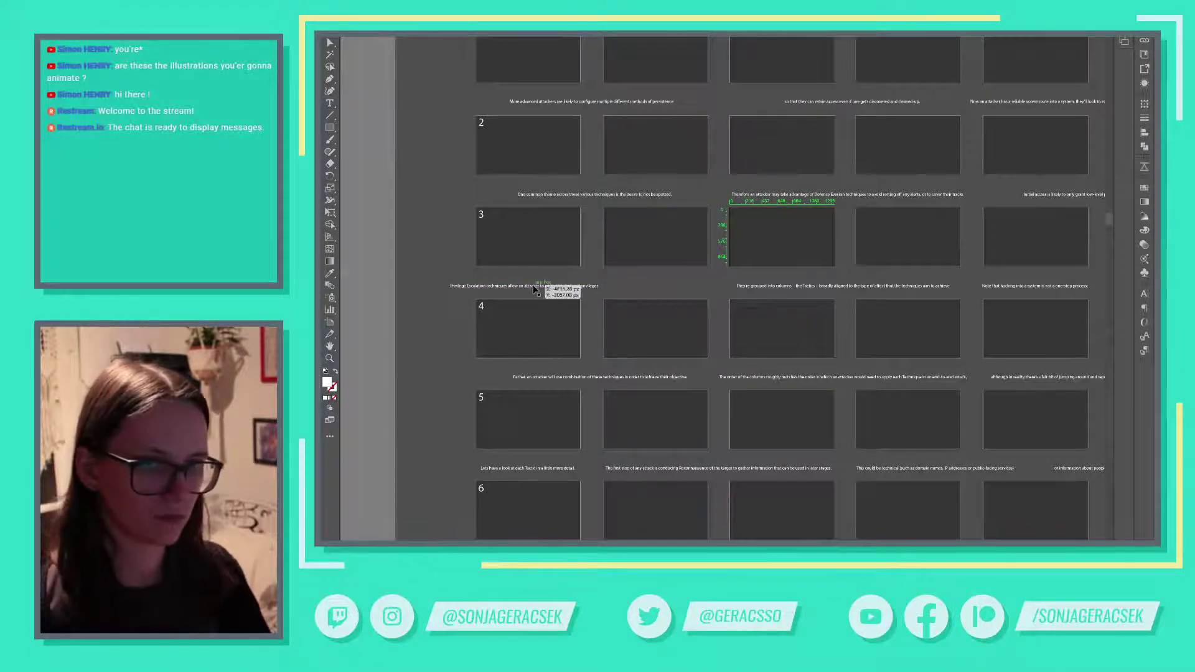
drag(532, 286, 566, 290)
Step: Copy the phrase "which allow for greater access to other parts of a system." from the script
key(alt+Tab)
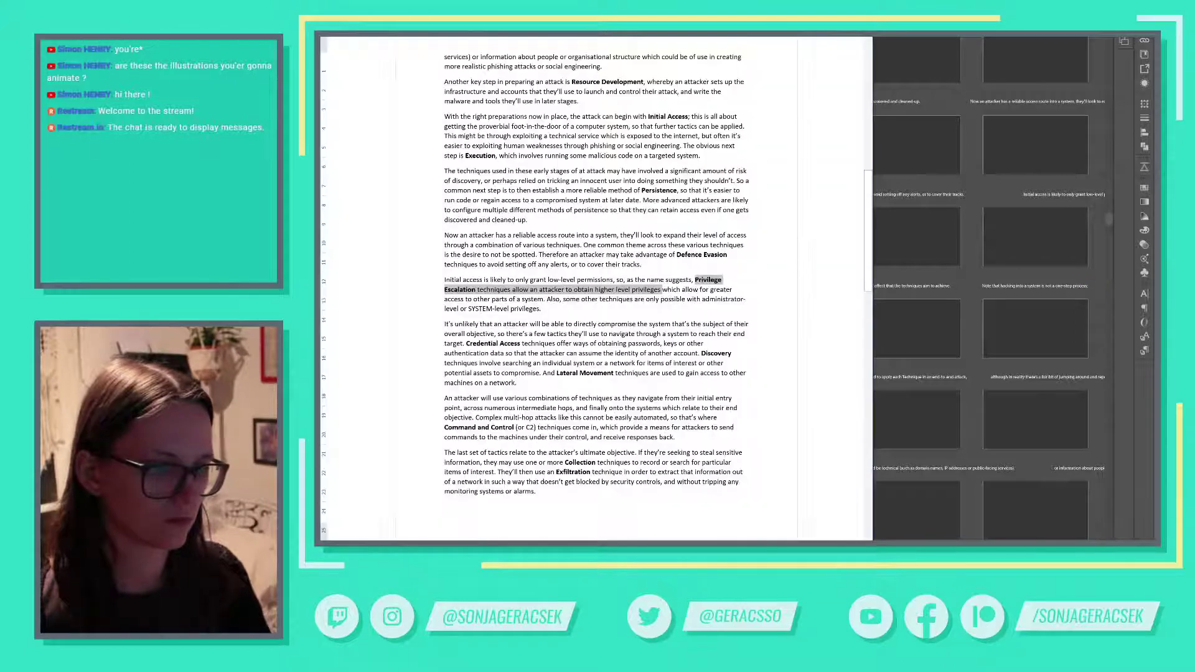
click(624, 352)
drag(661, 290, 546, 300)
key(ctrl+c)
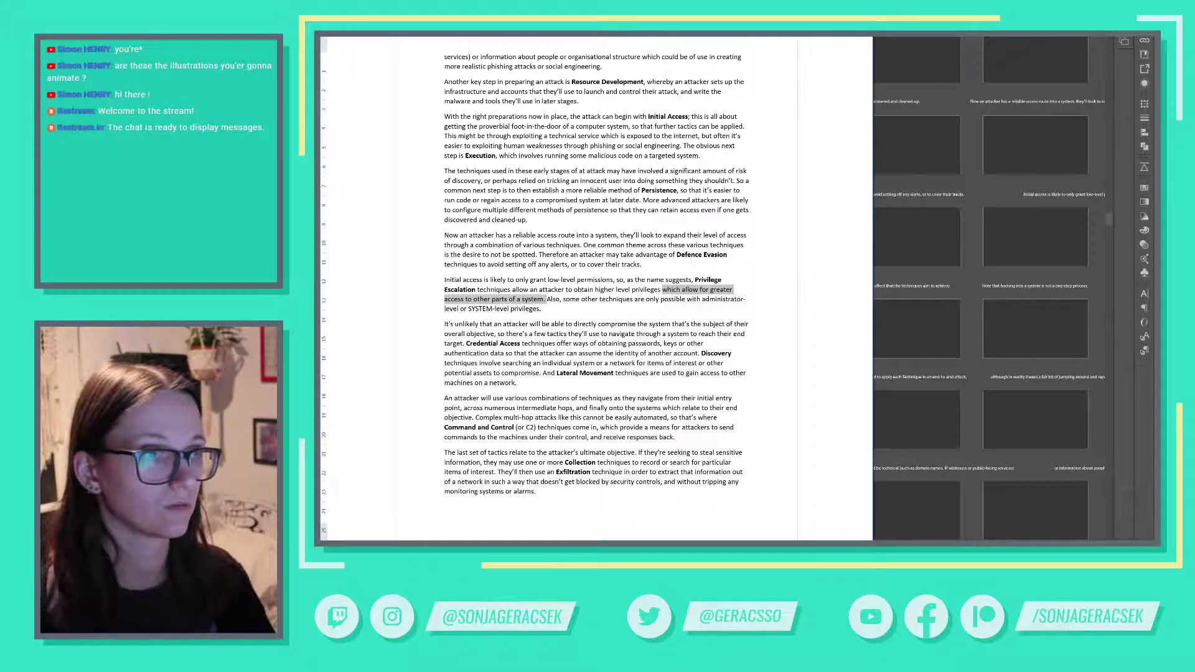
Step: Replace row 4's "They're grouped into columns" caption with the copied phrase about greater access and centre it above the third frame
key(alt+Tab)
click(806, 286)
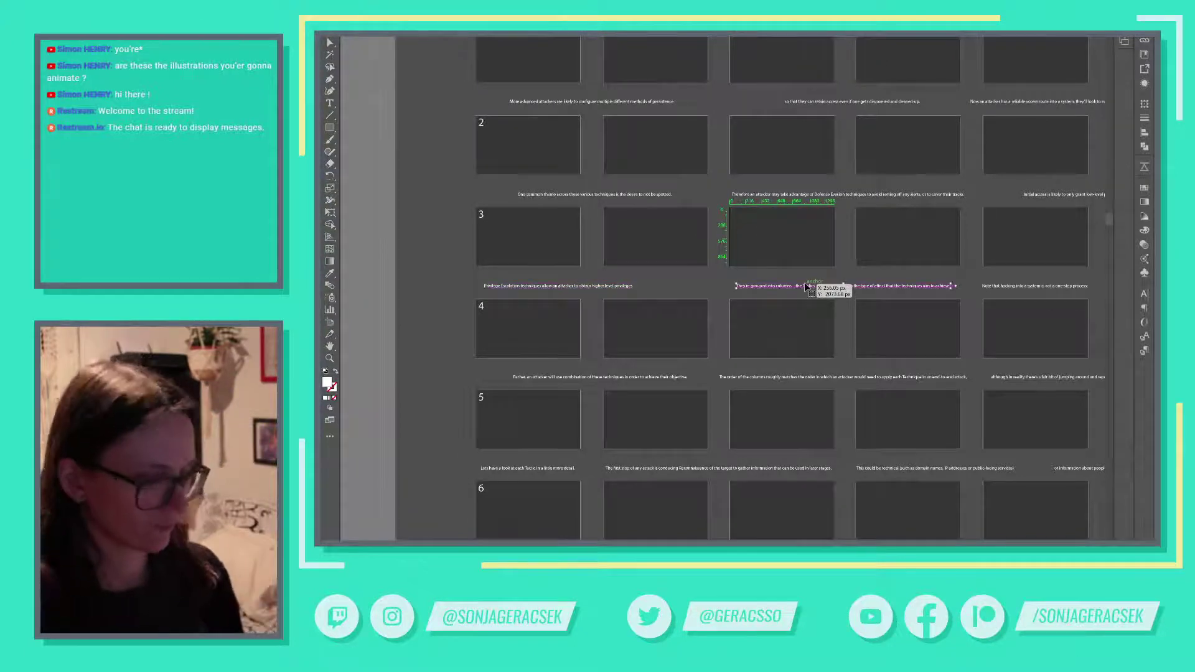
drag(806, 286, 849, 286)
key(t)
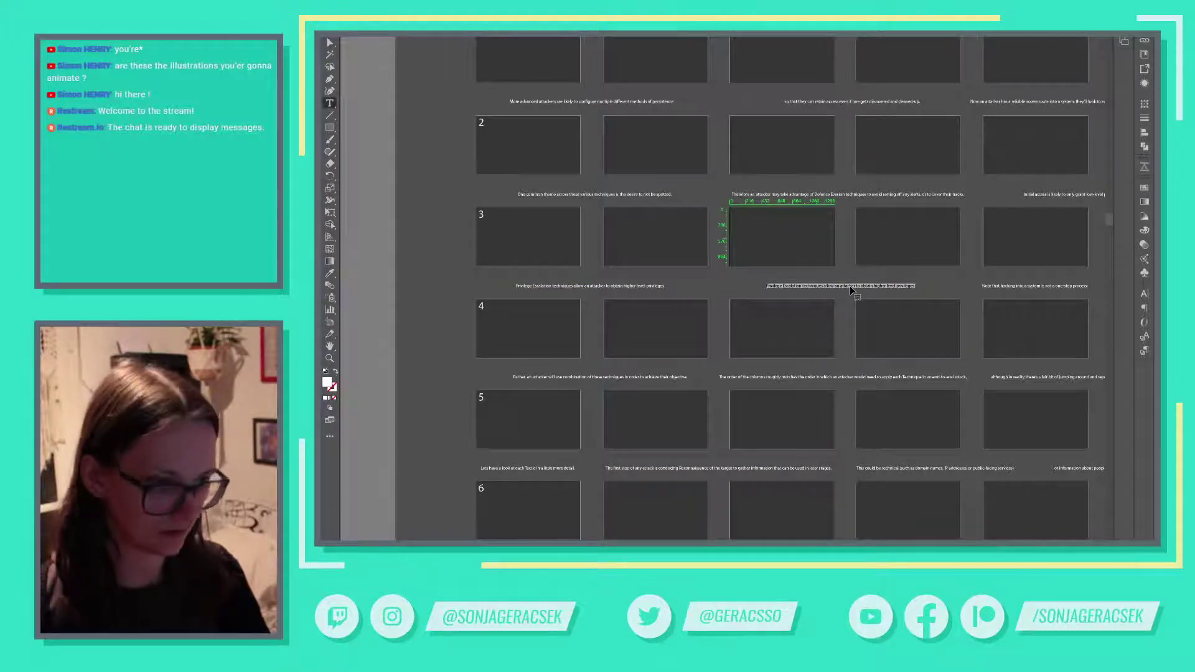
click(850, 285)
key(ctrl+a)
key(ctrl+v)
key(Escape)
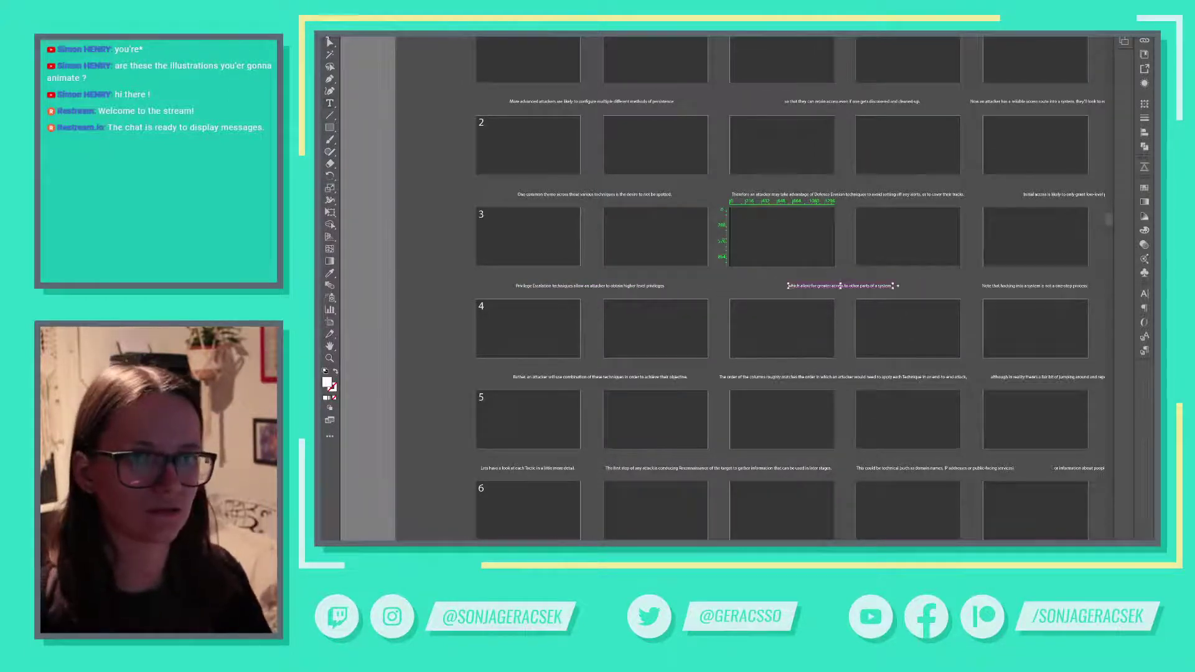
drag(822, 286, 755, 282)
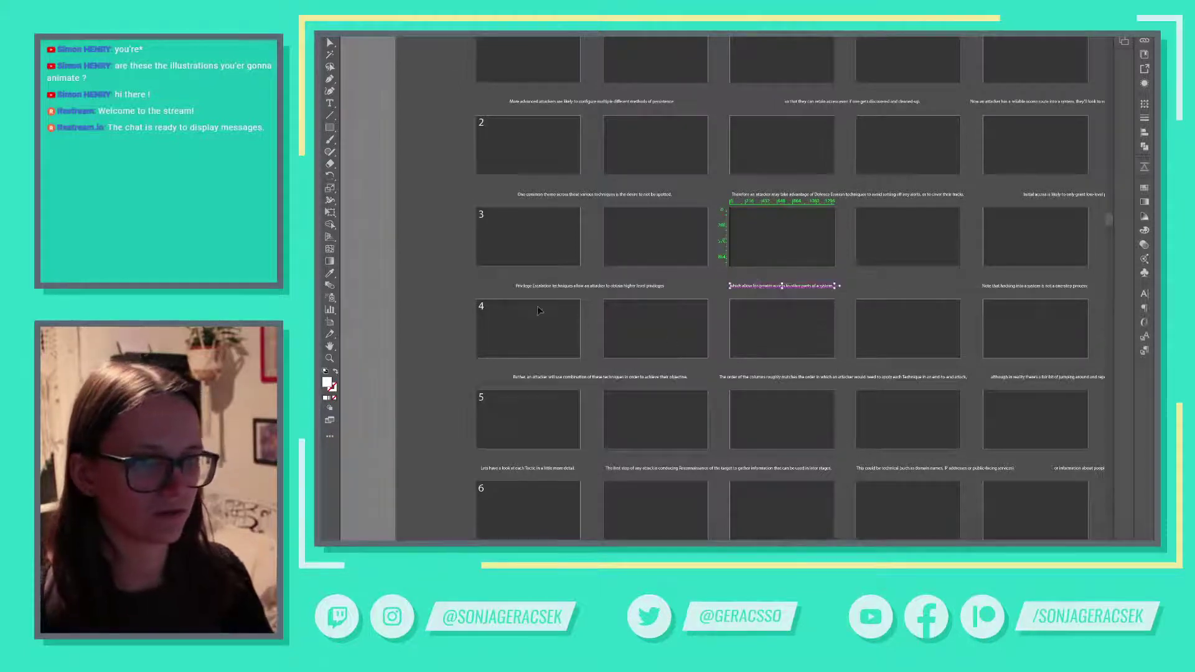
click(540, 314)
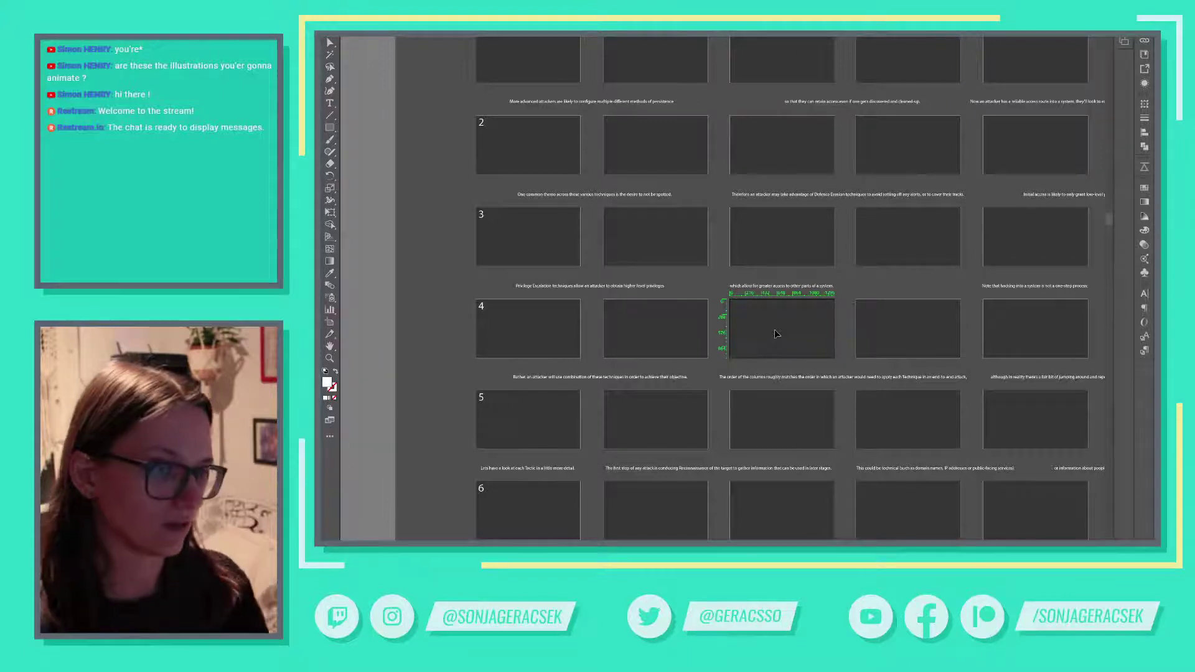
key(t)
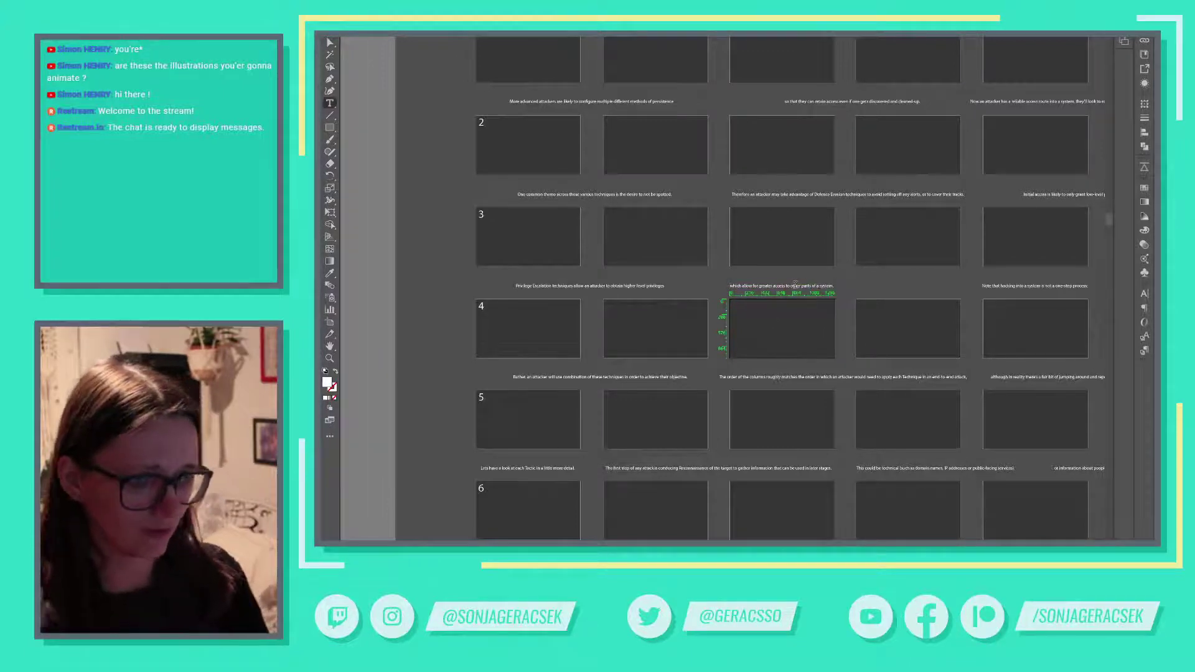
key(Escape)
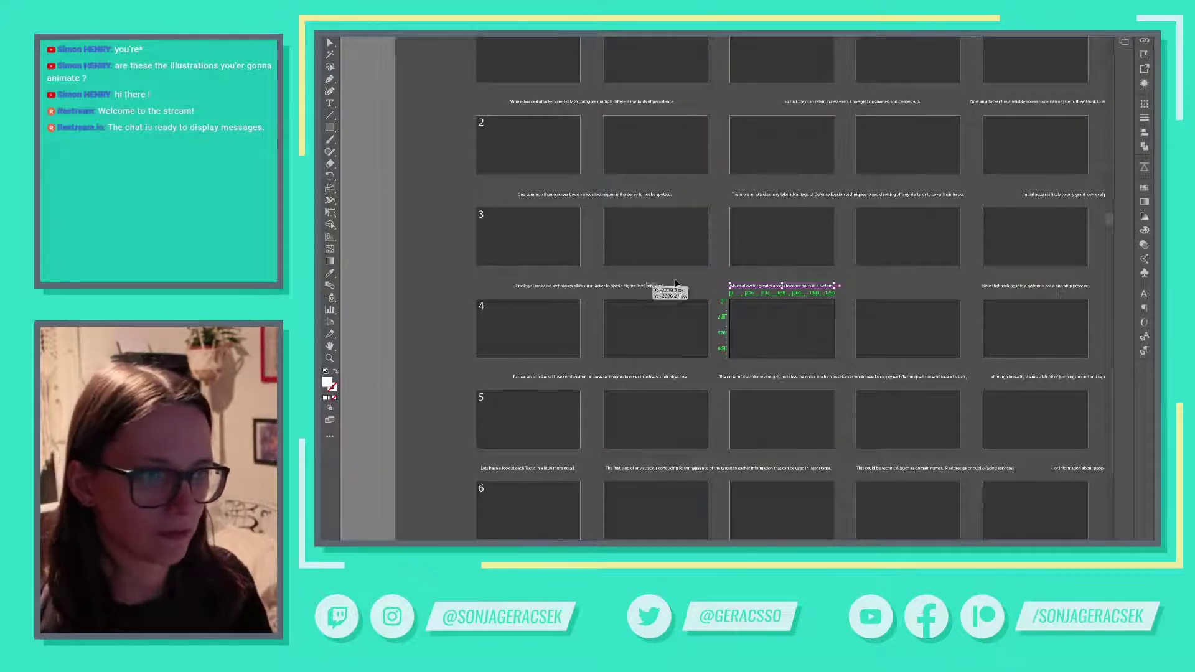
Step: Replace row 4's "Note that hacking" caption with the script sentence from "Also, some other techniques" to "SYSTEM-level privileges.", centred above the fourth and fifth frames
key(alt+Tab)
key(Right)
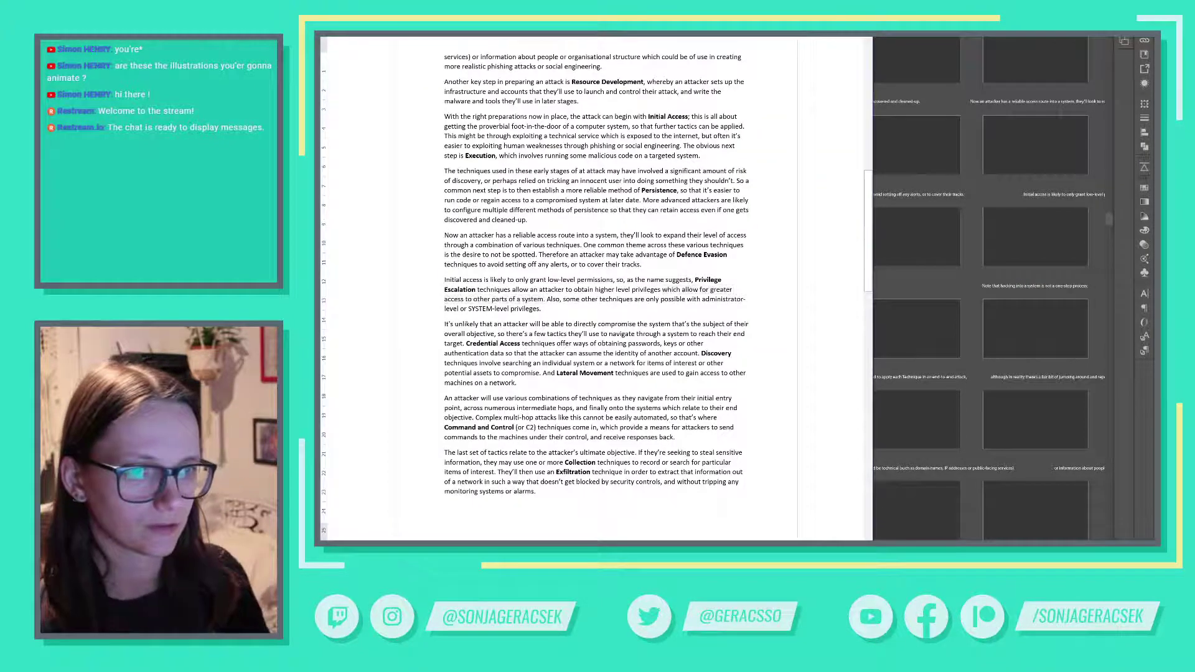
key(ctrl+shift+Down)
key(ctrl+c)
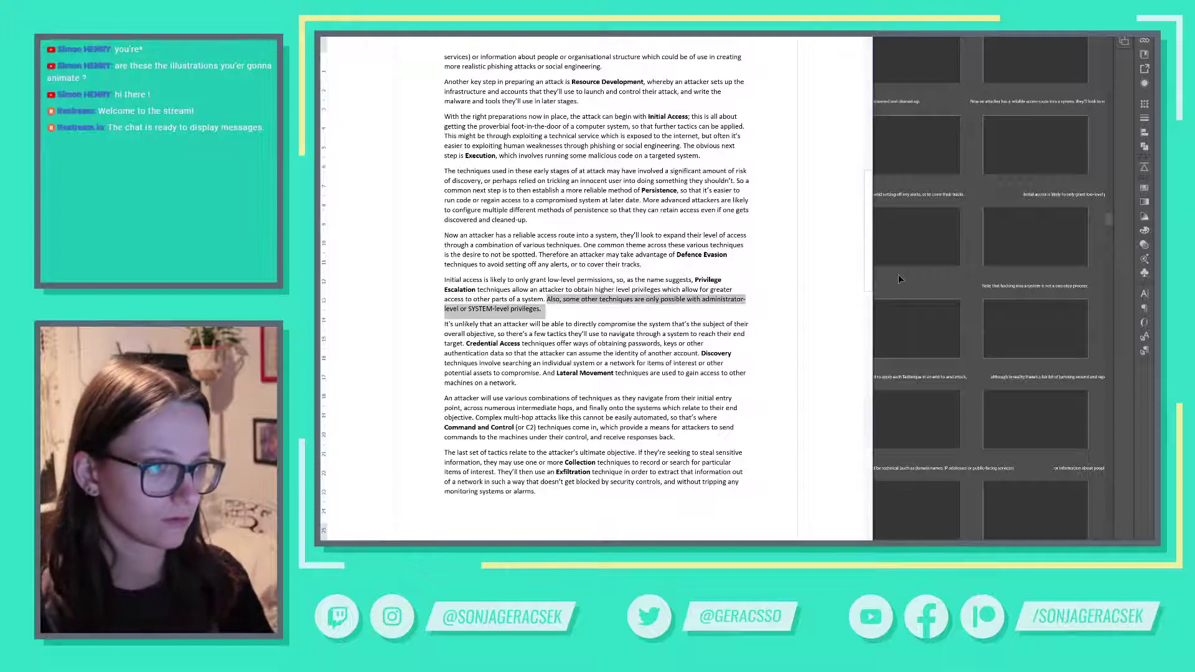
key(alt+Tab)
drag(1069, 287, 952, 288)
double_click(954, 289)
key(ctrl+a)
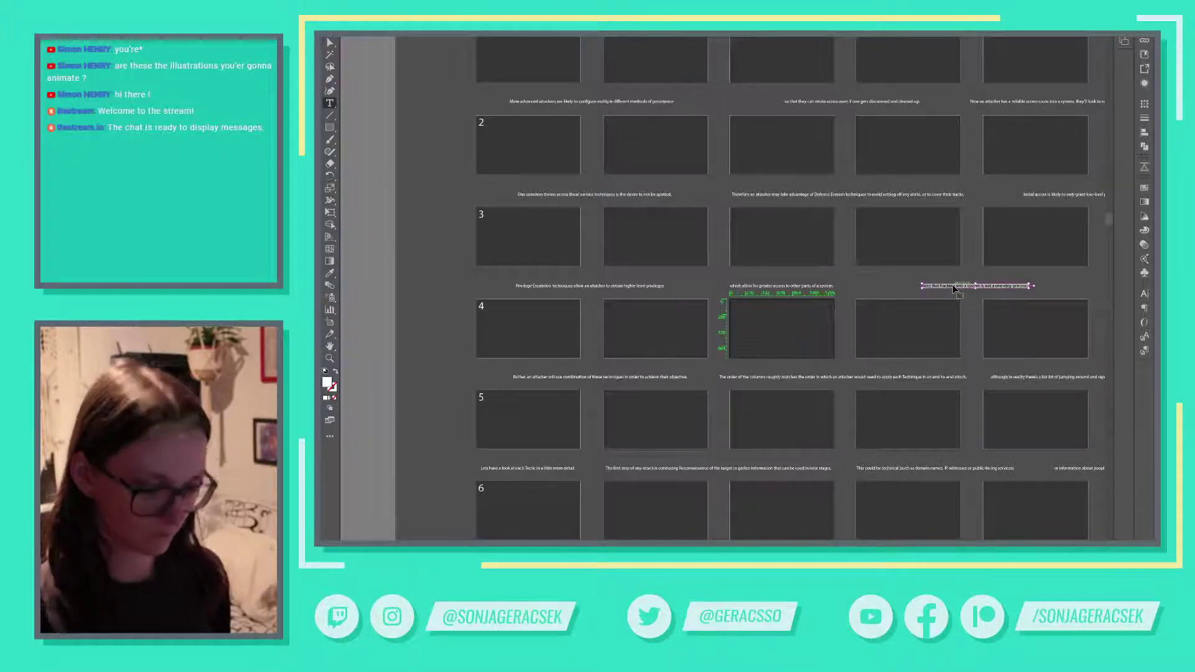
key(ctrl+v)
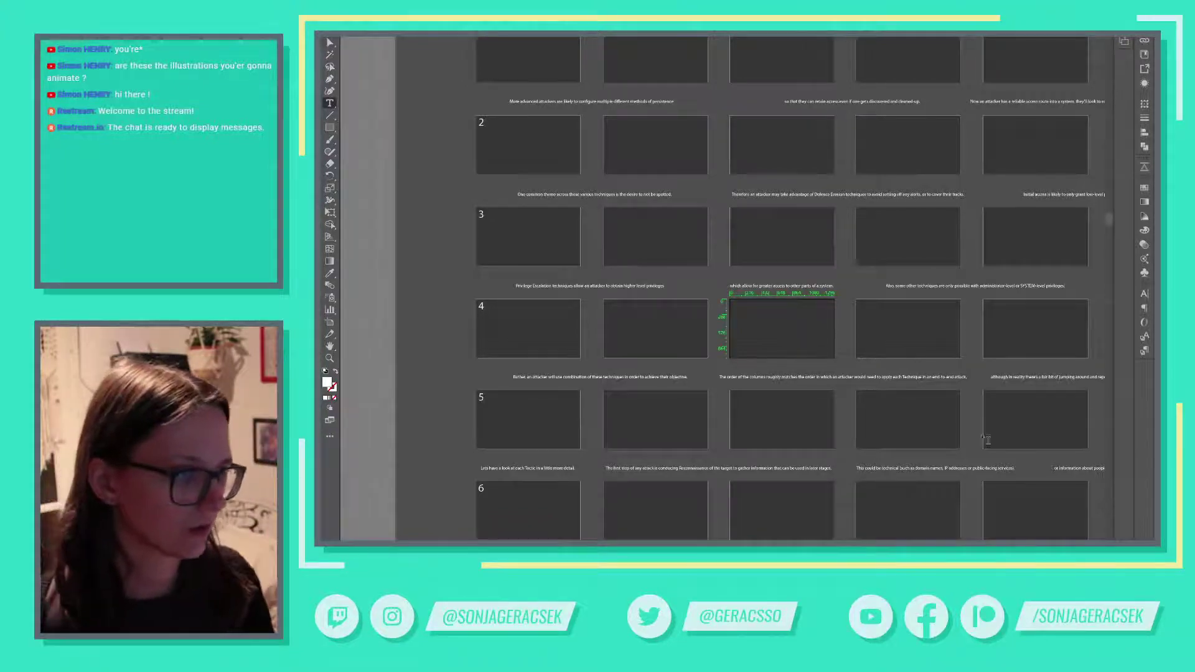
Step: Select row 5's first caption and copy the script phrase from "It's unlikely that an attacker" to "overall objective,"
key(alt+Tab)
scroll(596, 280, down, 1)
mouse_move(867, 254)
mouse_down()
mouse_move(865, 435)
mouse_move(863, 255)
mouse_up()
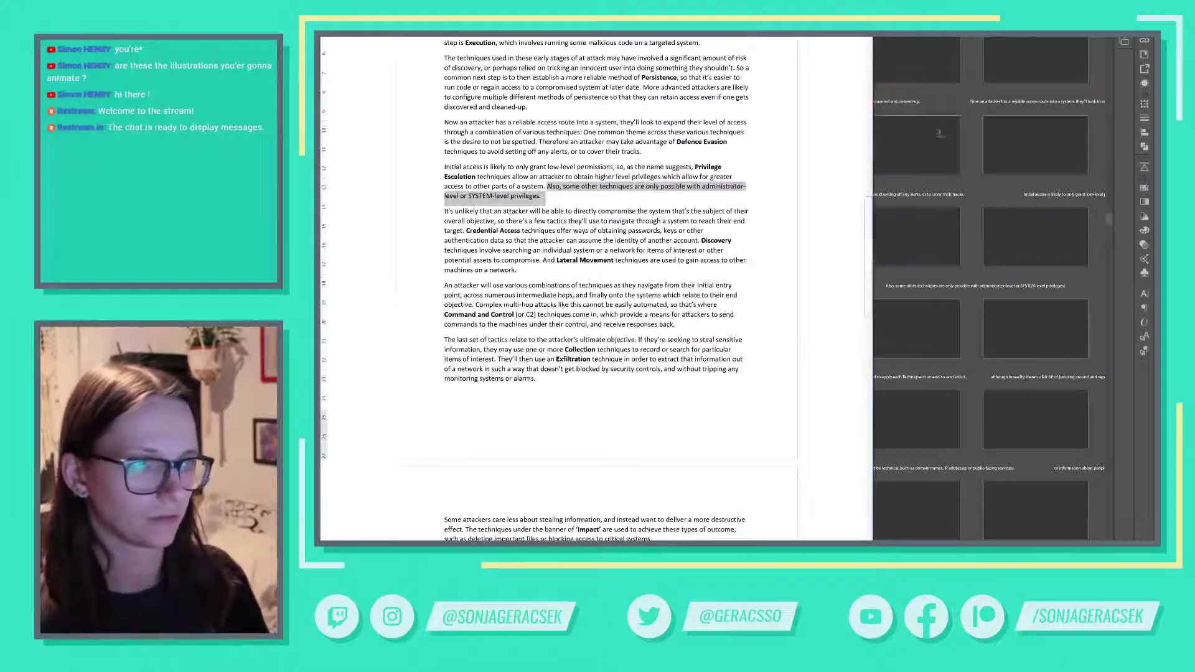
key(alt+Tab)
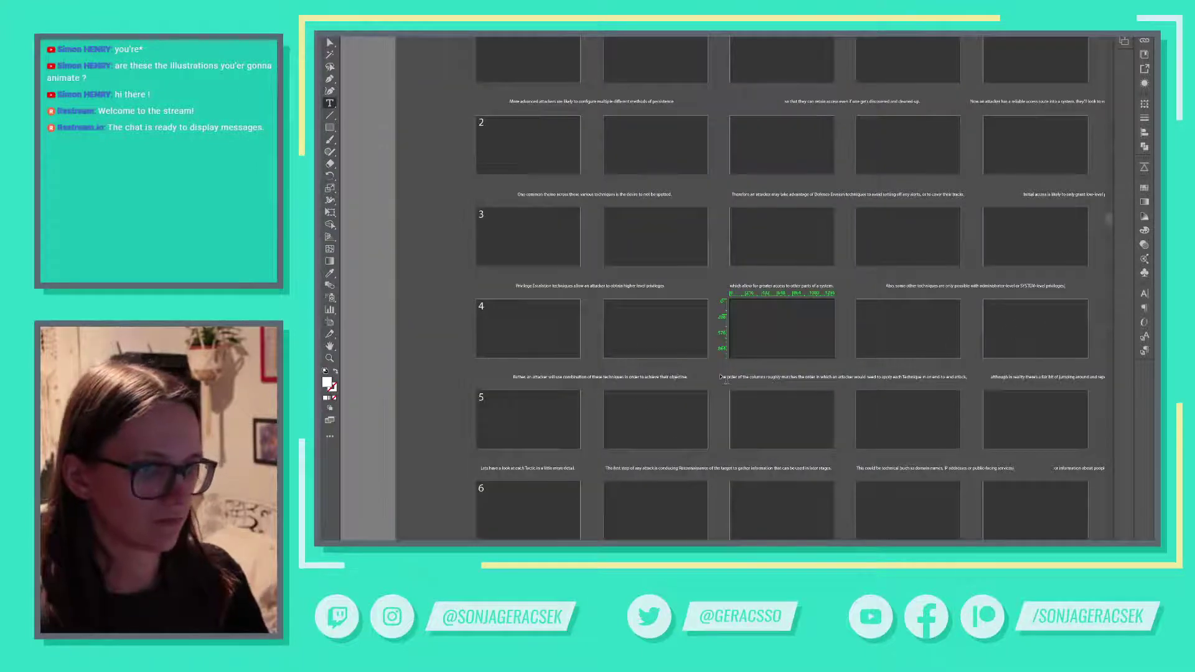
triple_click(619, 377)
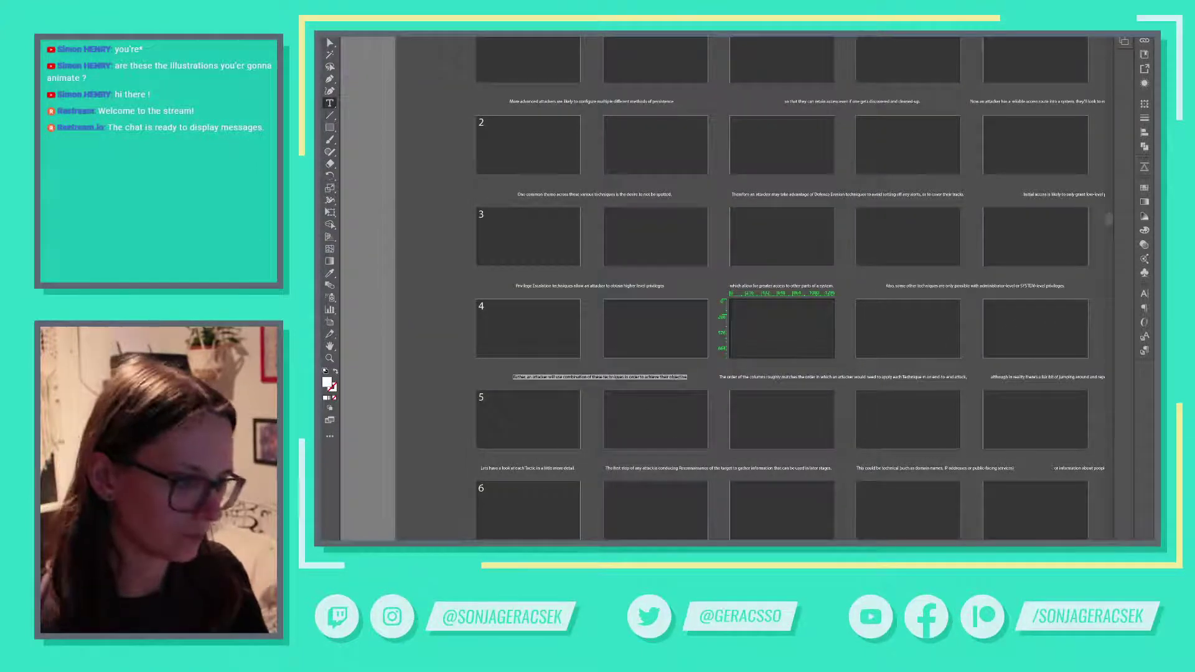
key(alt+Tab)
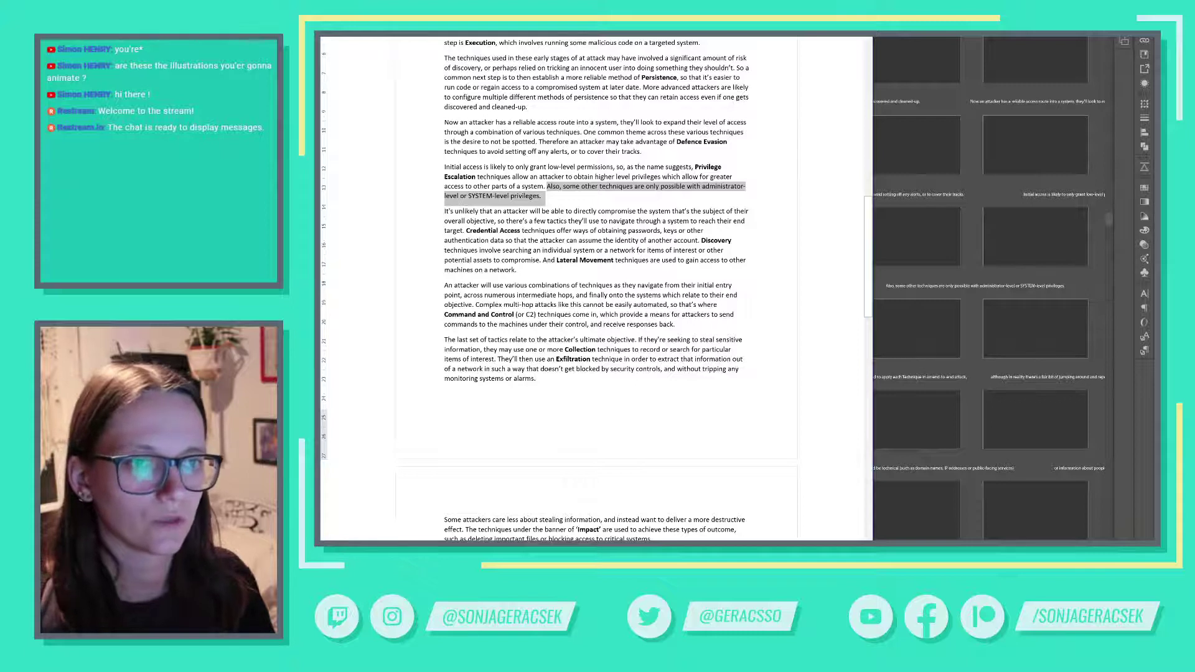
drag(445, 211, 588, 211)
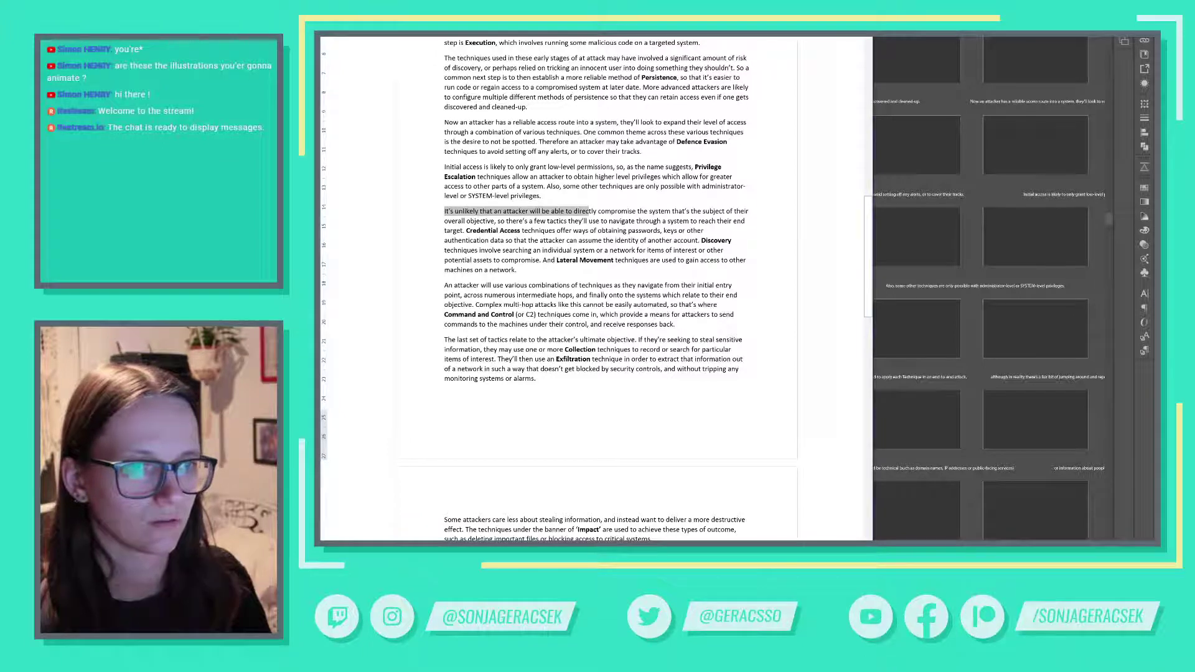
drag(588, 211, 670, 211)
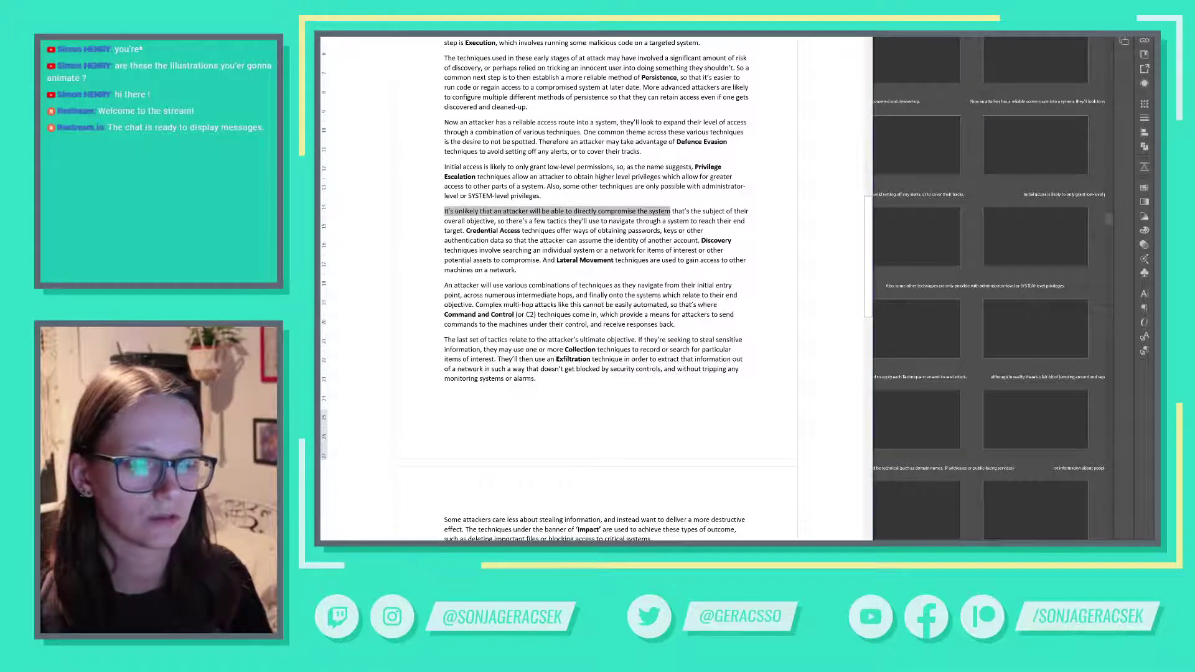
drag(497, 221, 436, 213)
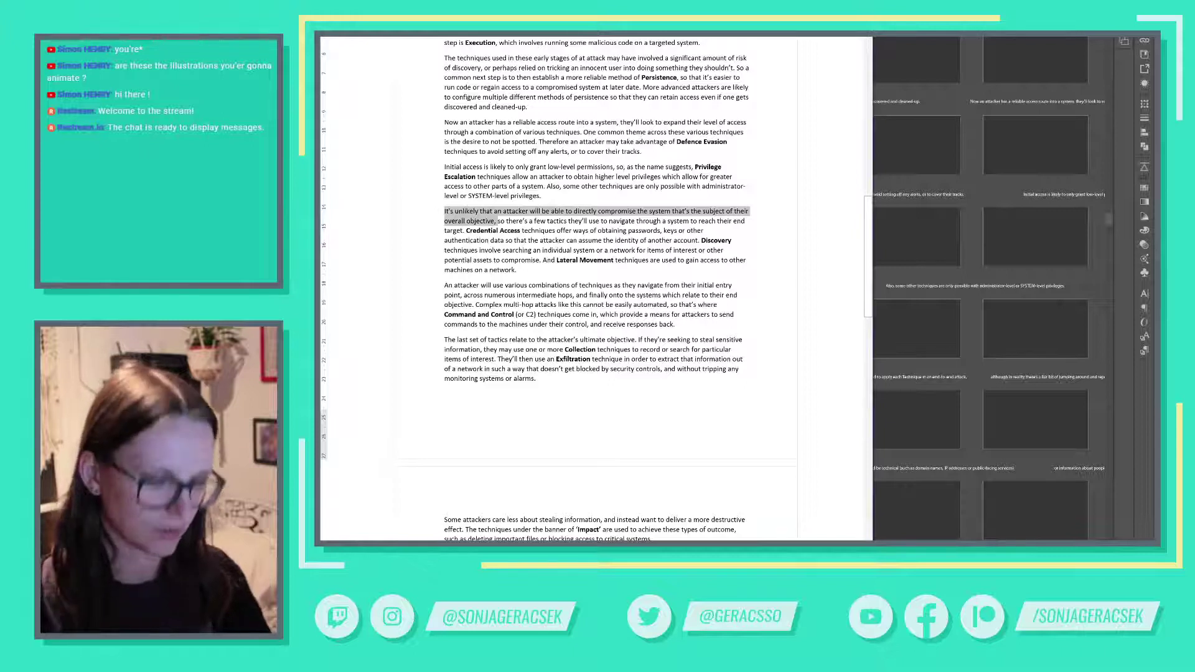
key(alt+Tab)
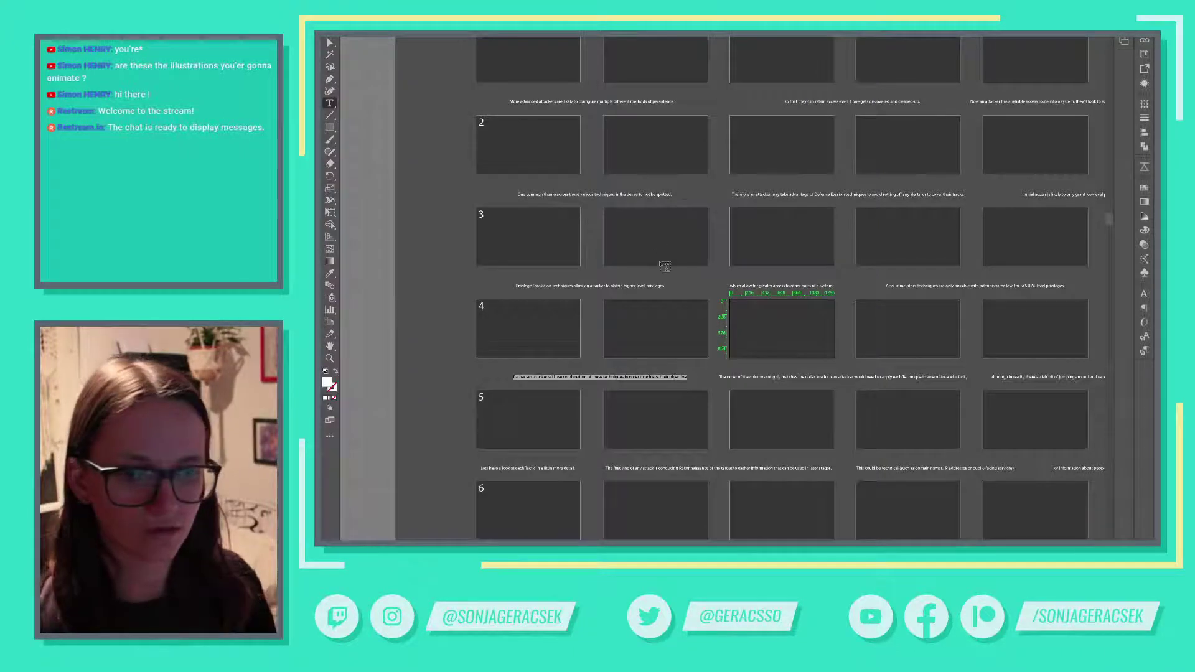
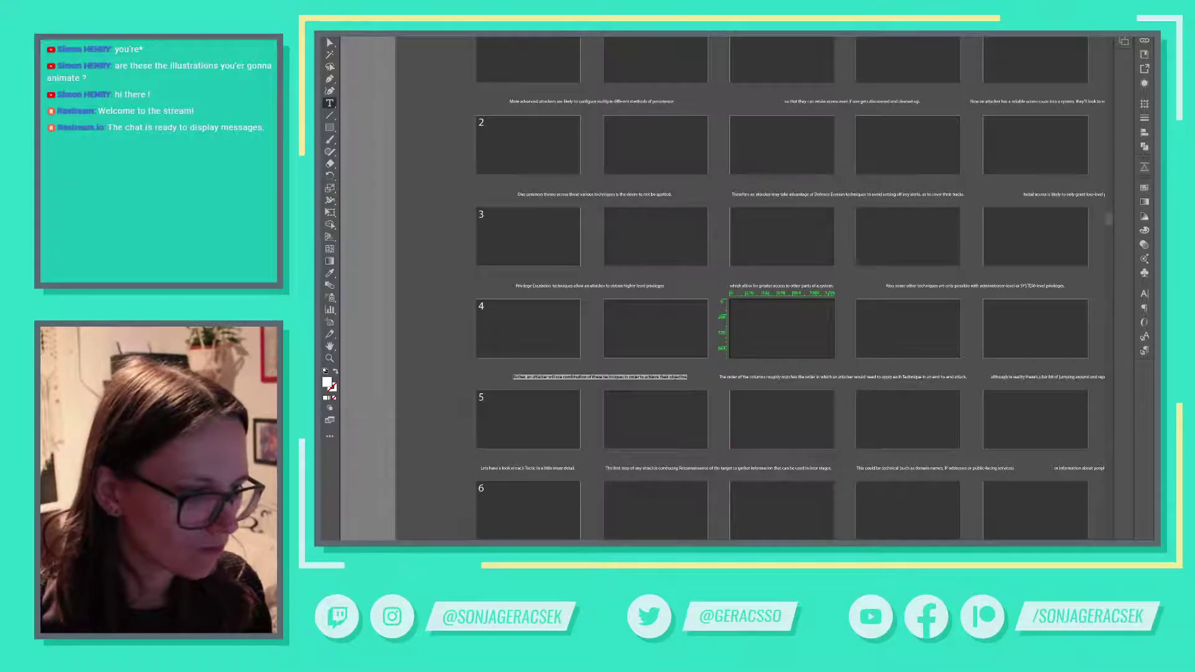
Step: Replace row 5's "The order of the columns" caption with the script phrase from "so there's a few tactics" to "reach their end target."
key(alt+Tab)
key(alt+Tab)
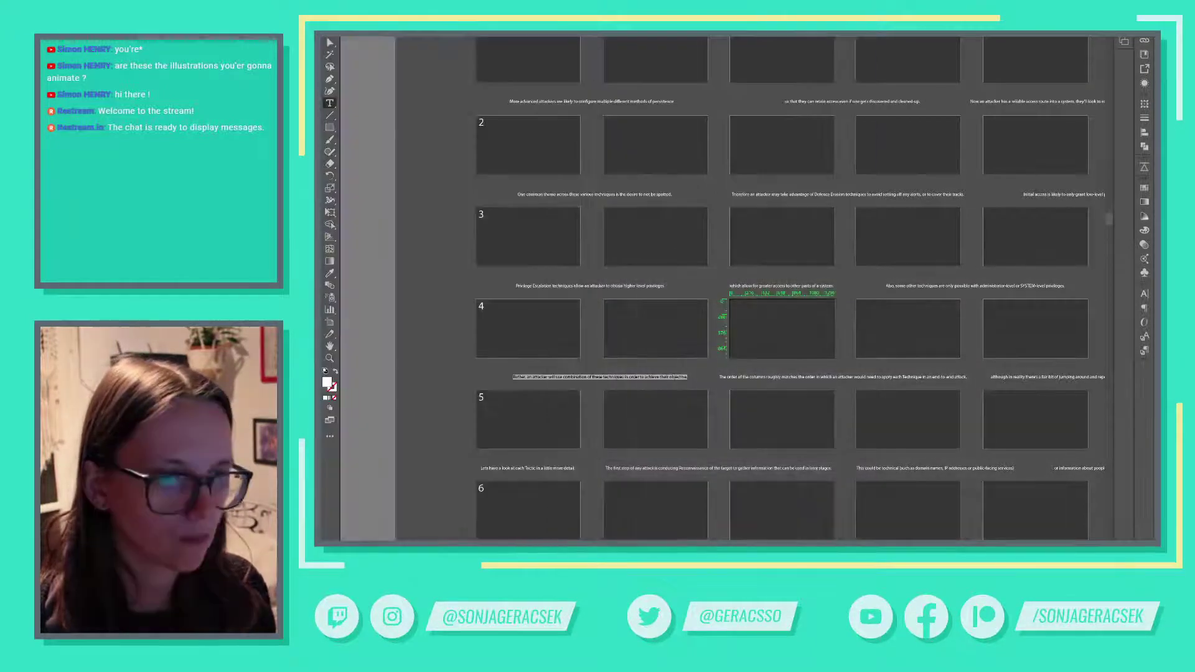
key(alt+Tab)
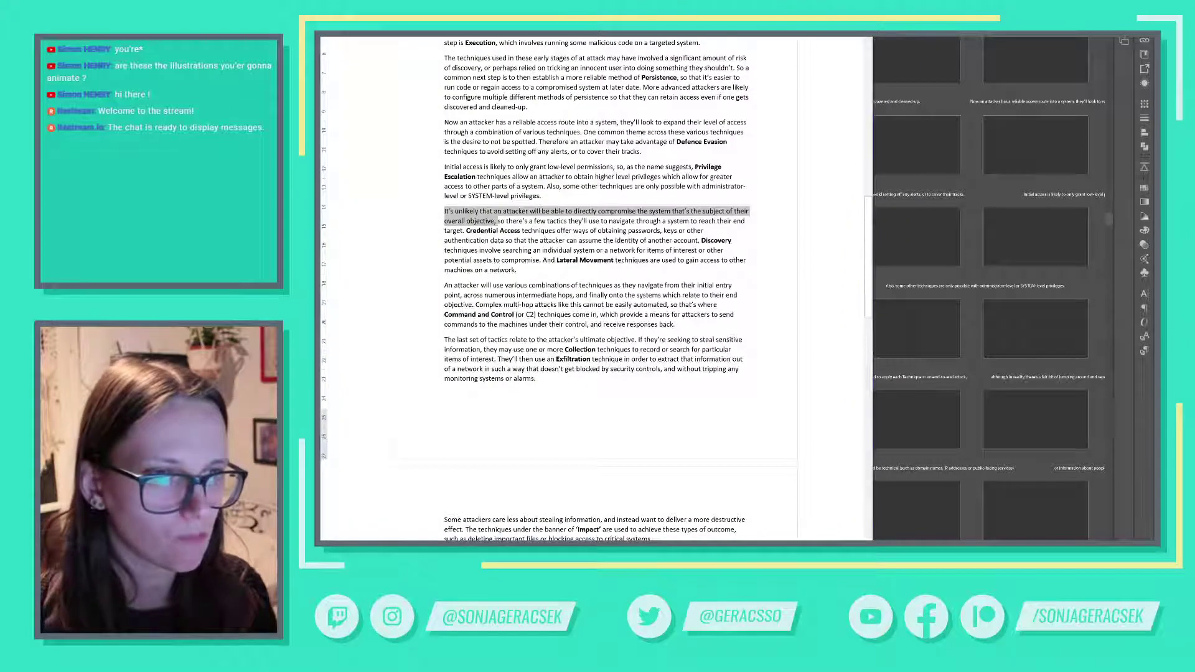
drag(498, 221, 689, 222)
key(alt+Tab)
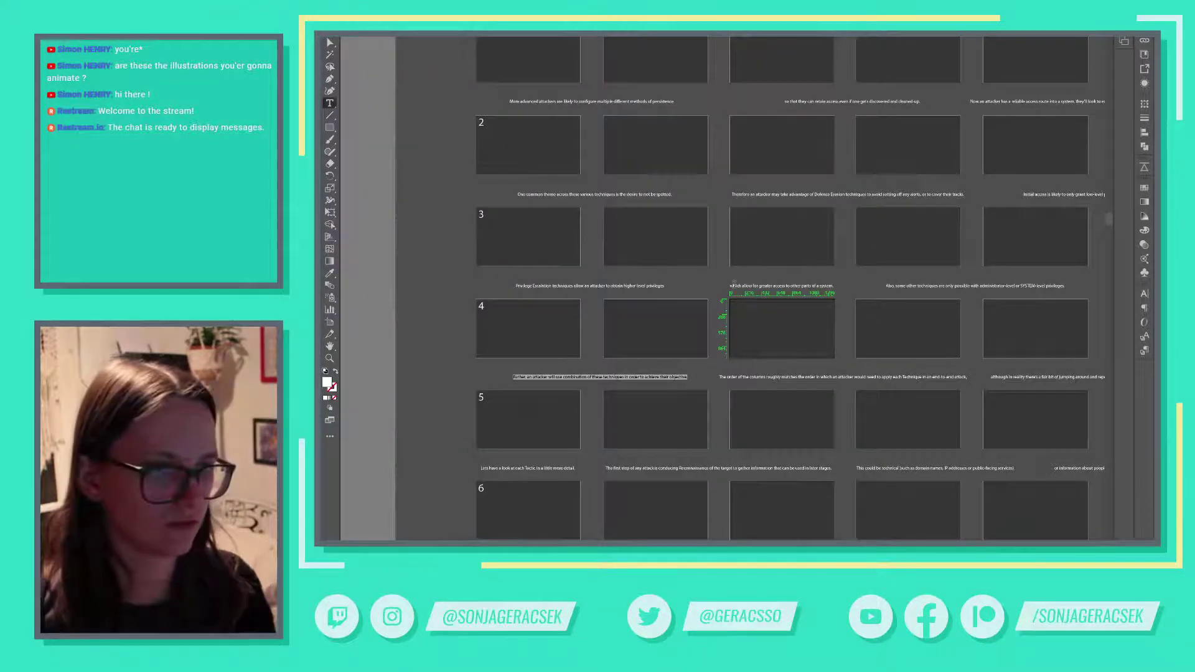
click(776, 378)
key(ctrl+a)
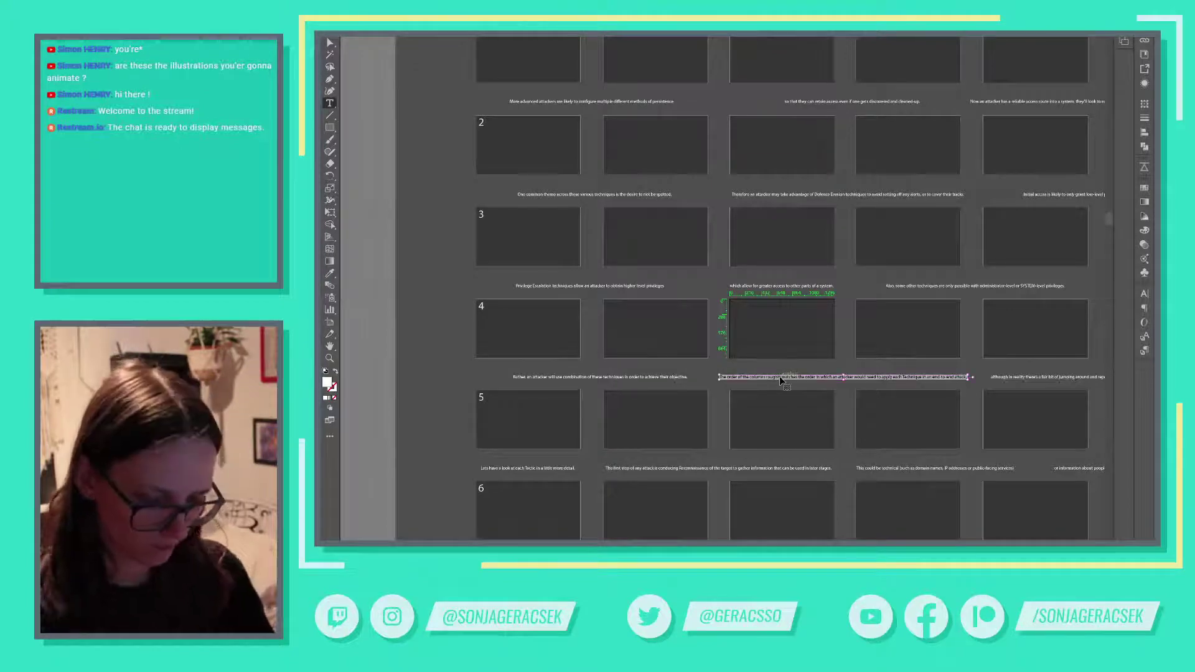
text(so there’s a few tactics they’ll use to navigate through a system to reach their end target.)
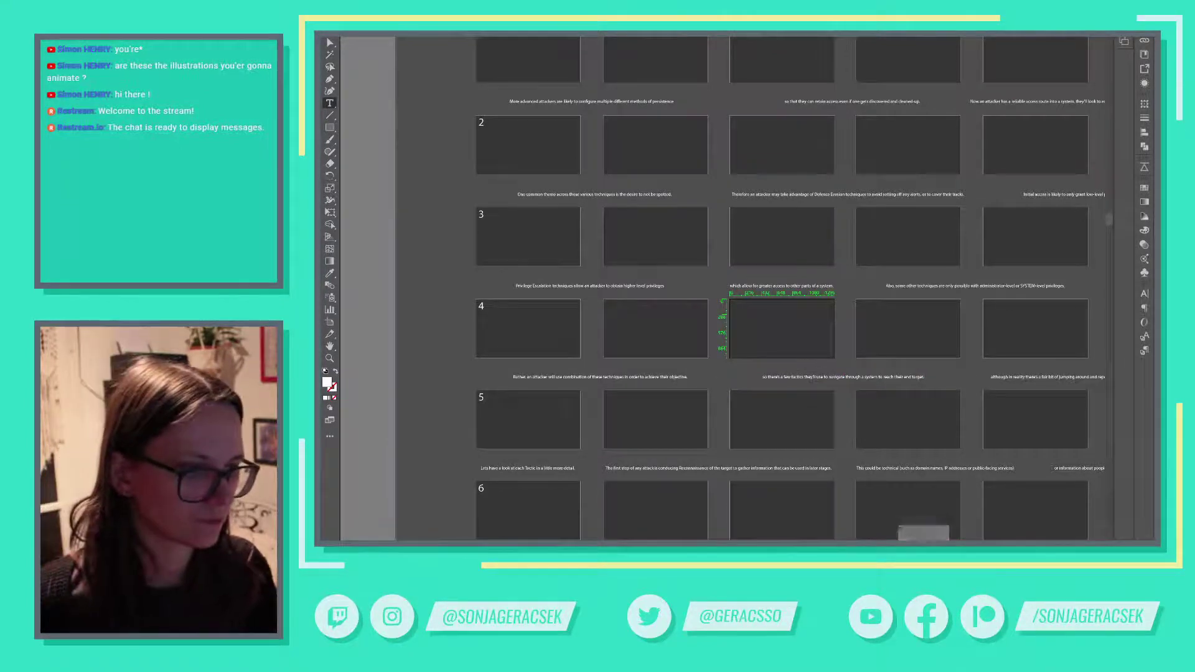
Step: Replace row 5's "although in reality" caption with the script phrase "Credential Access techniques offer ways of obtaining passwords,"
key(alt+Tab)
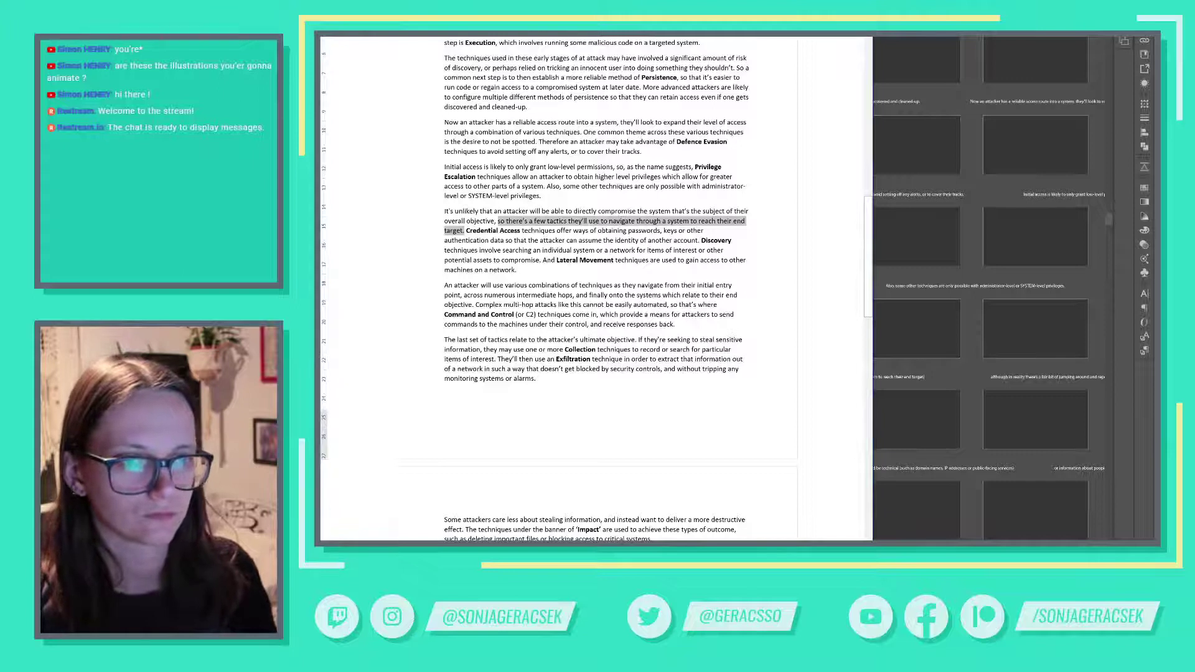
click(465, 230)
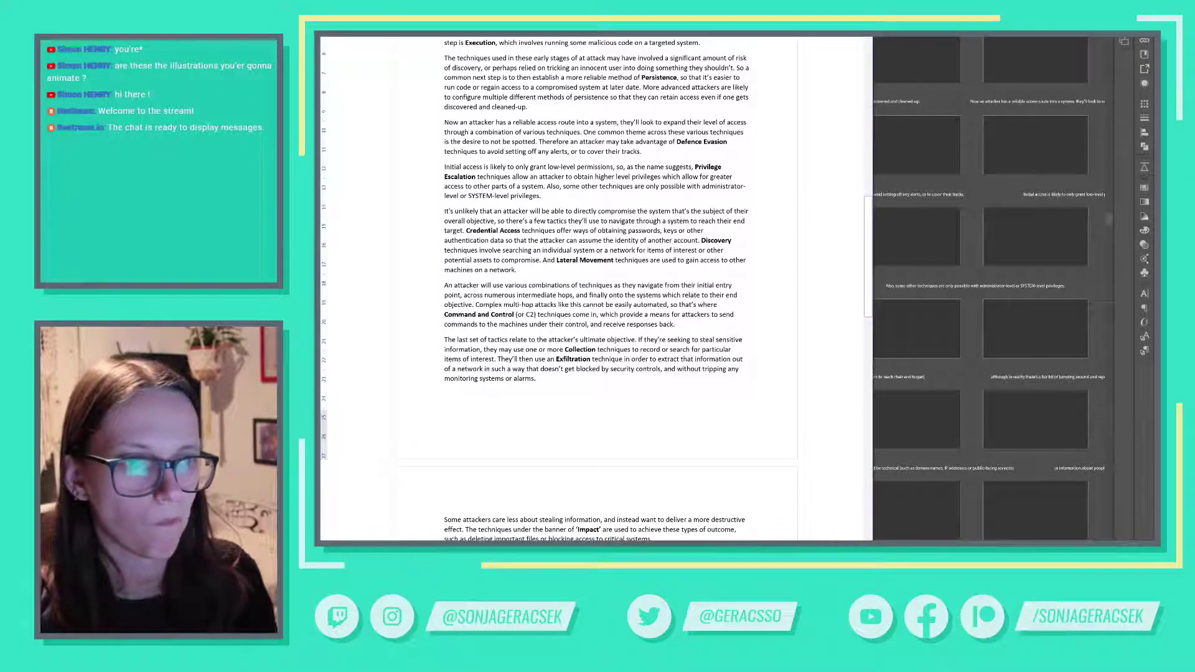
drag(466, 230, 662, 231)
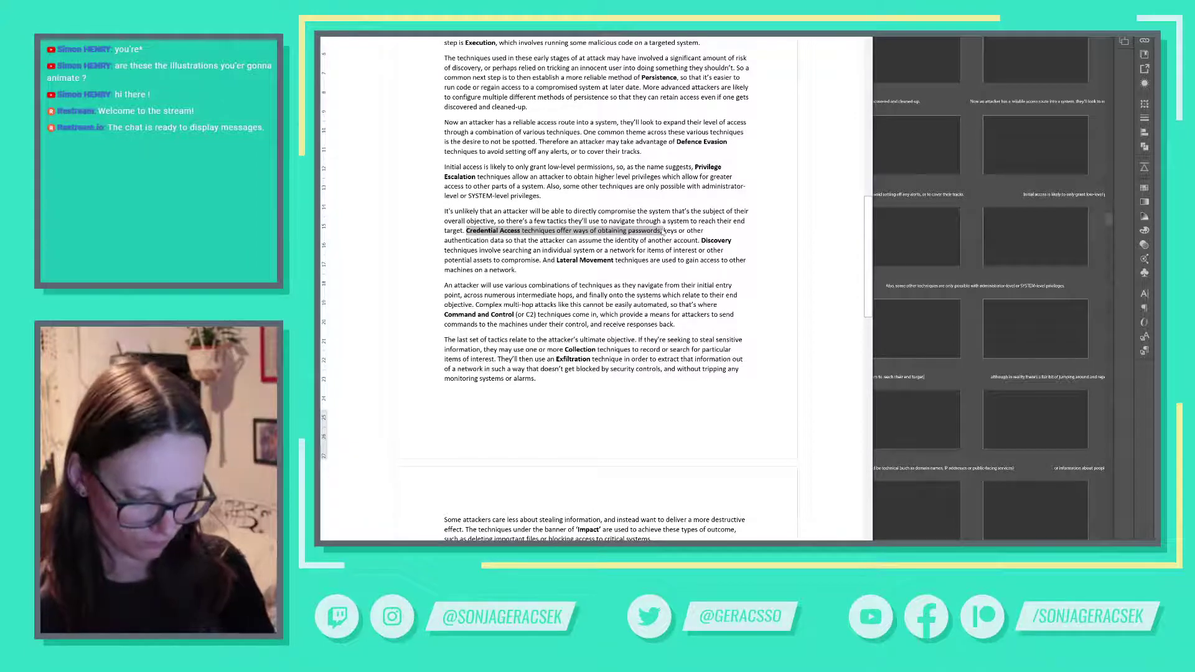
click(1028, 328)
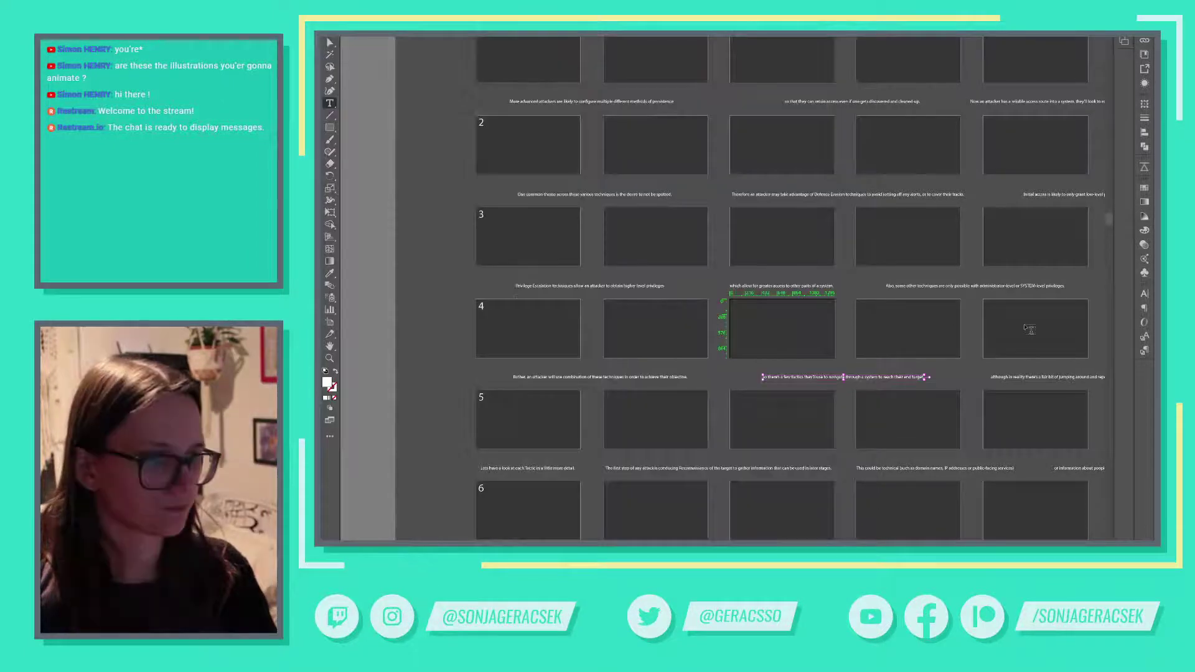
triple_click(1030, 377)
key(ctrl+v)
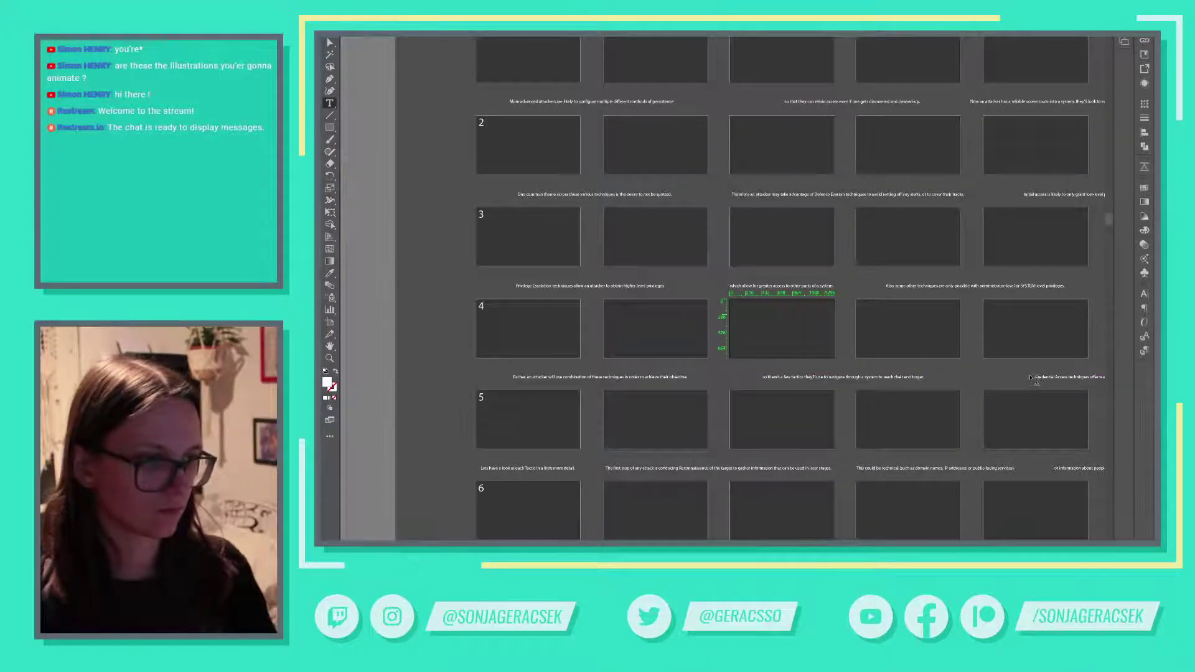
scroll(774, 395, right, 5)
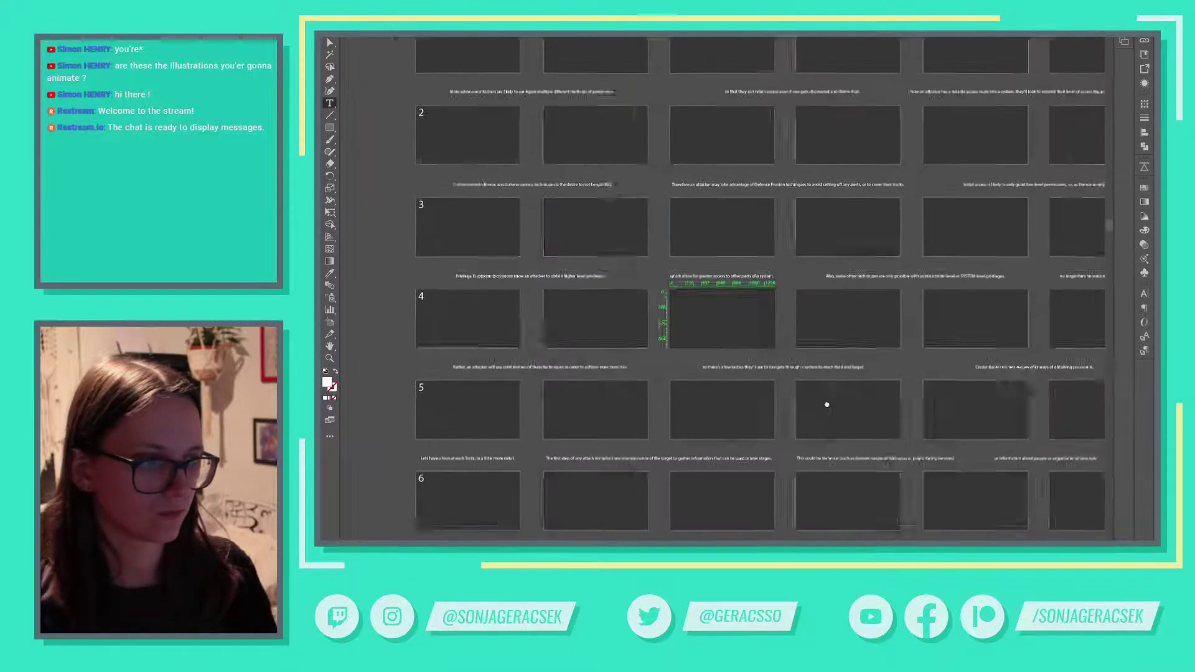
scroll(758, 392, left, 1)
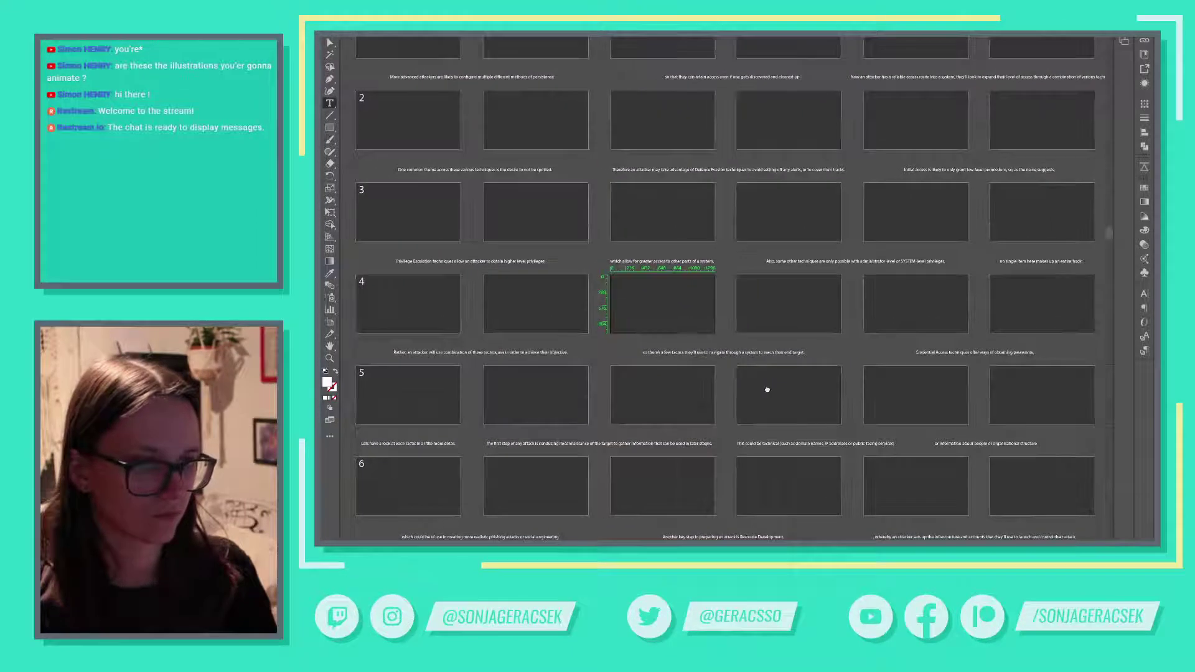
Step: Replace row 6's first two captions with the script phrase from "keys or other authentication data" to "another account.", centred above the first two frames
key(alt+Tab)
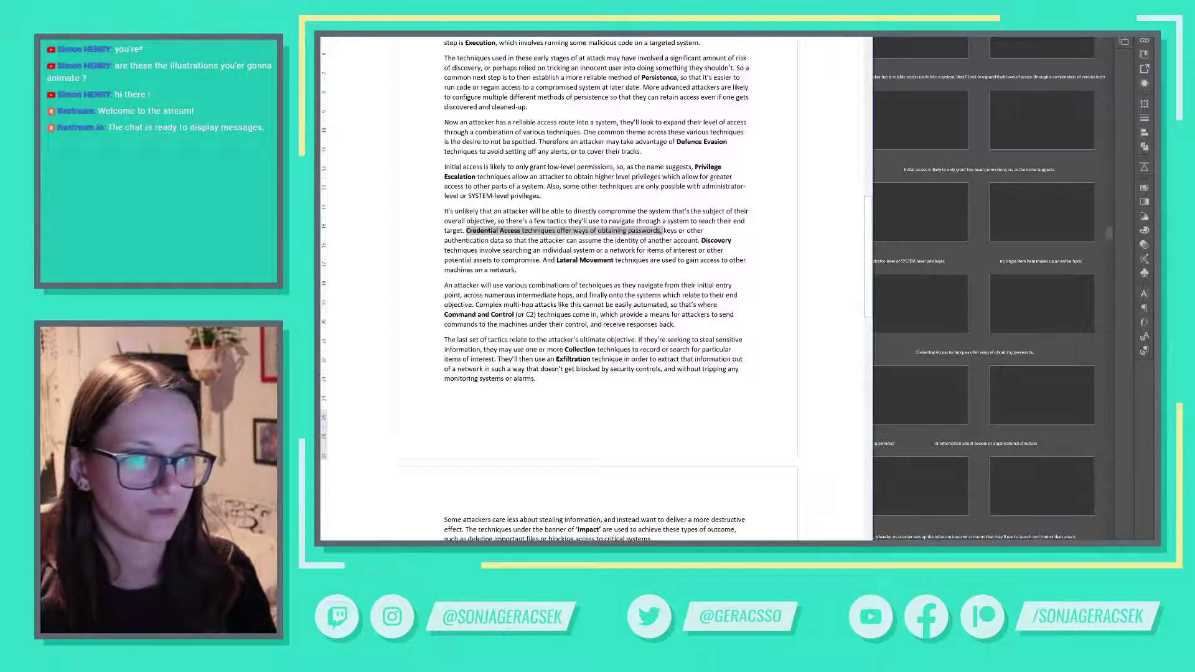
click(662, 231)
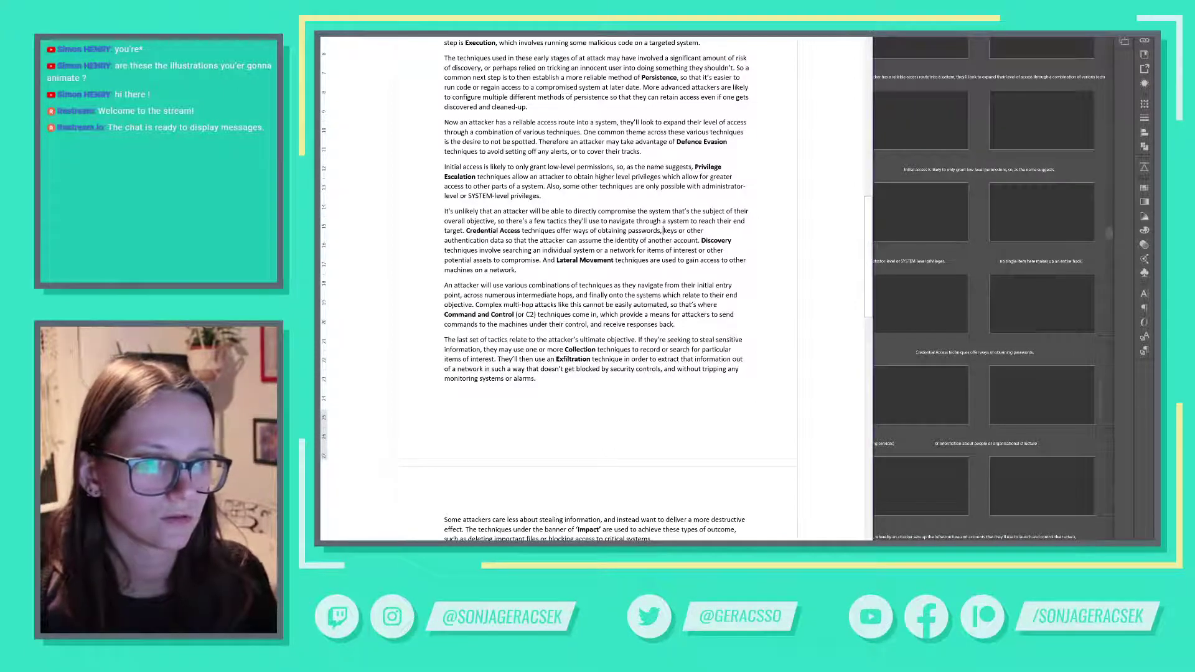
drag(664, 231, 700, 241)
key(ctrl+c)
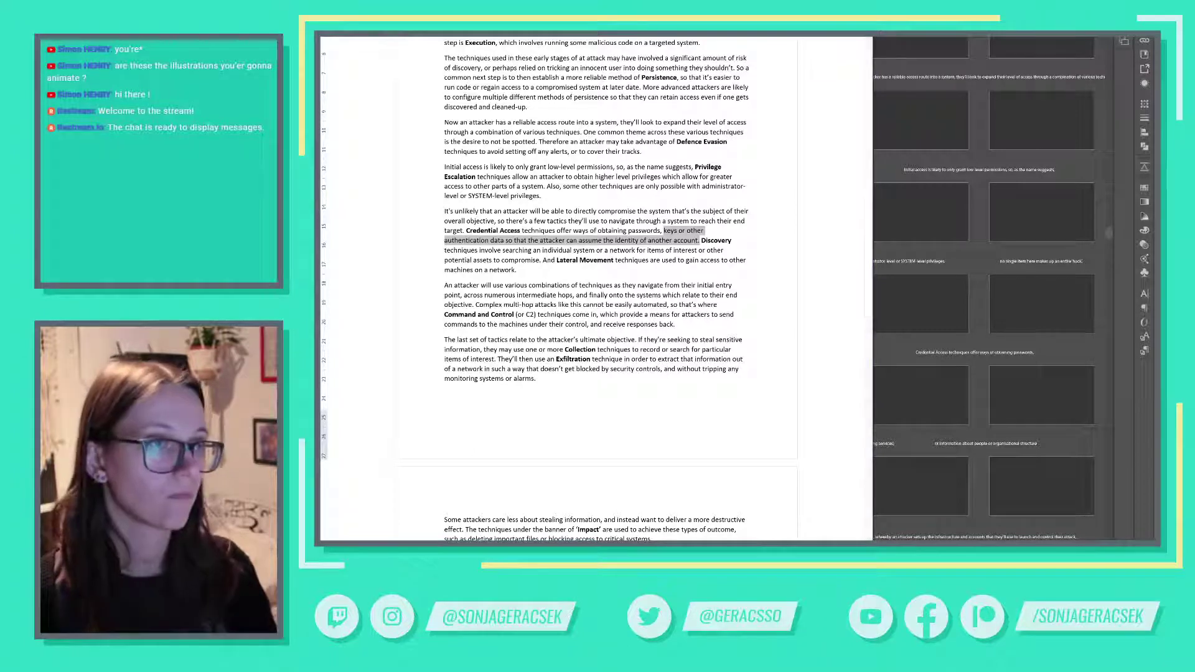
click(950, 104)
click(437, 445)
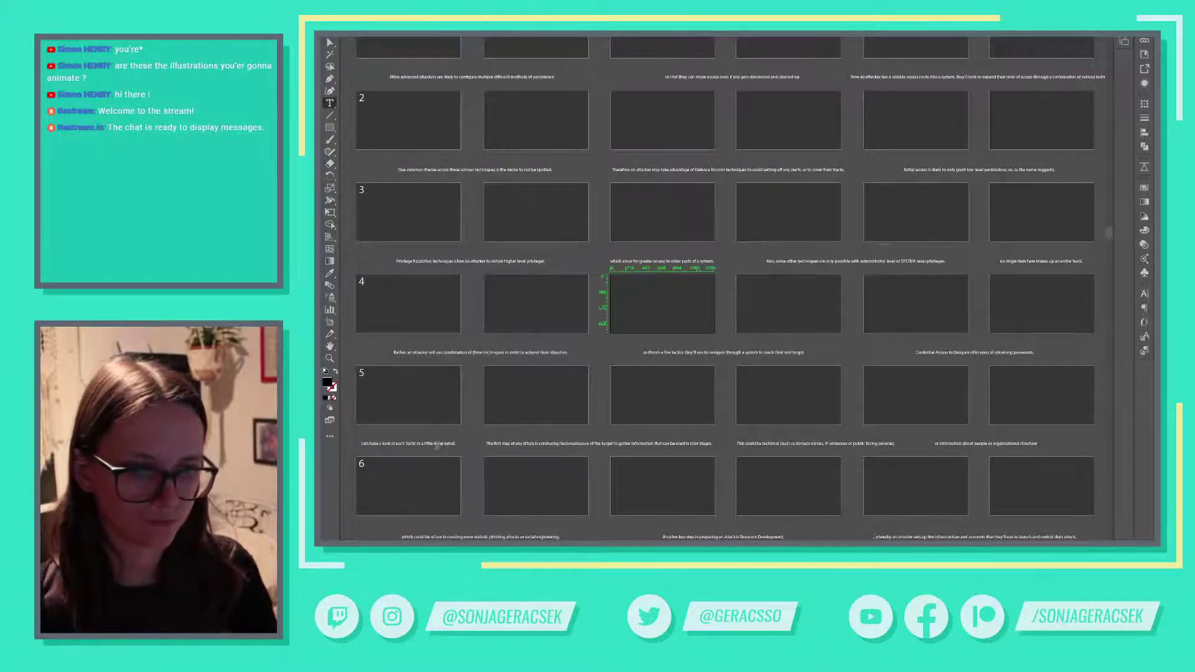
key(ctrl+a)
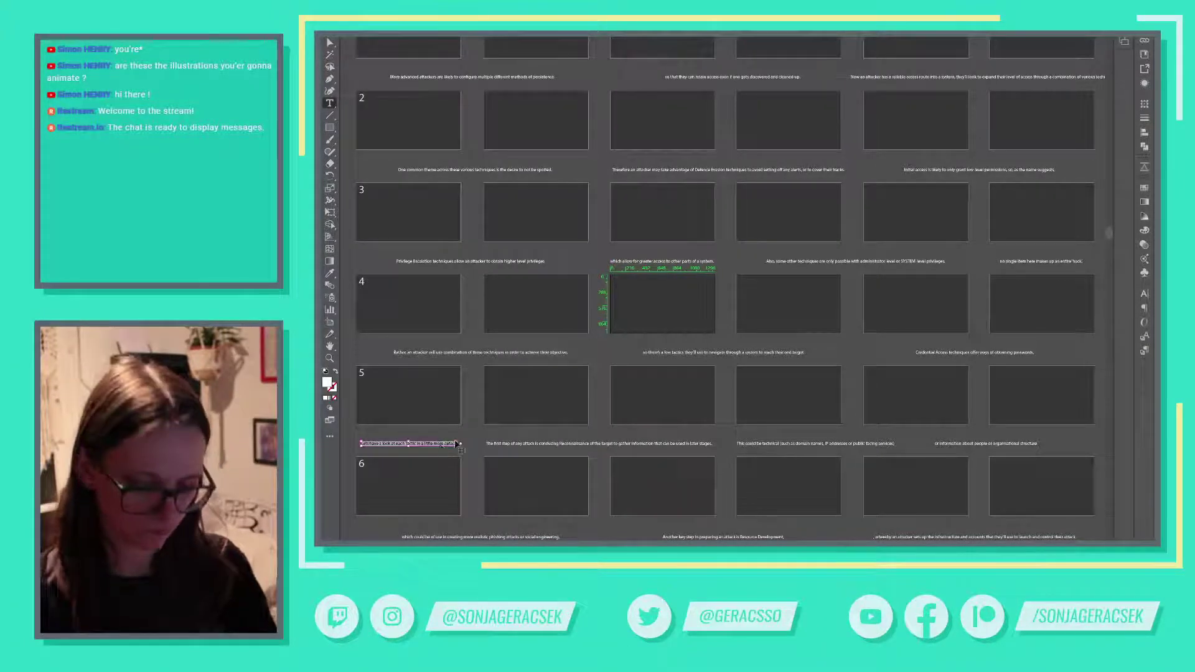
key(ctrl+v)
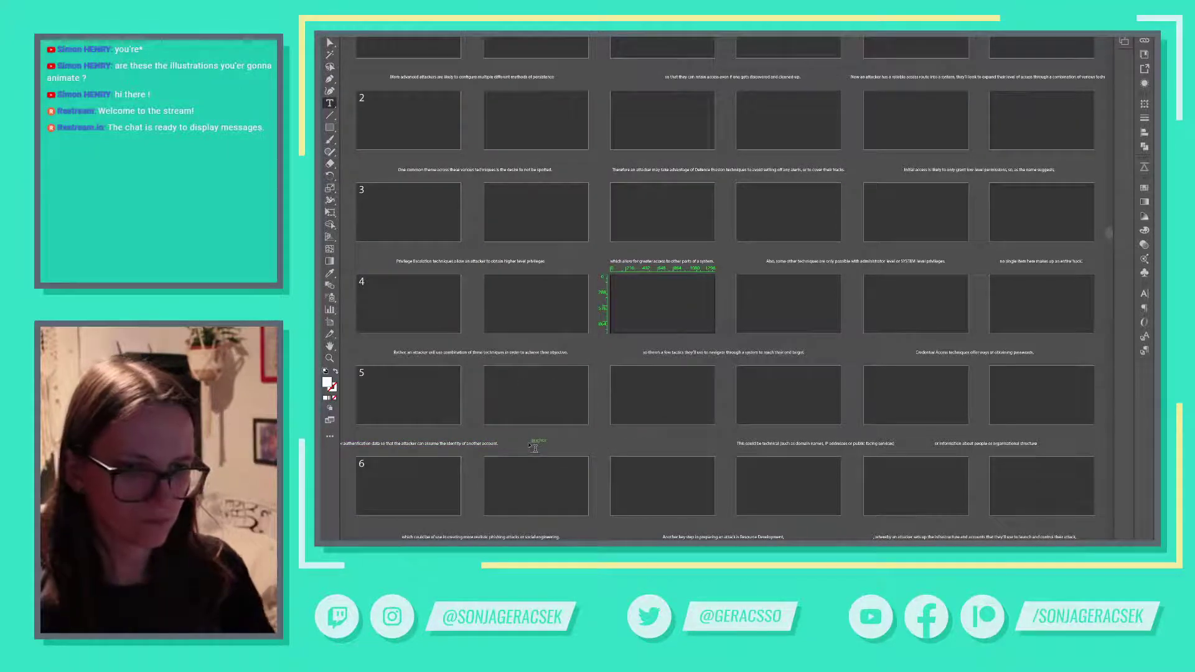
drag(560, 445, 517, 443)
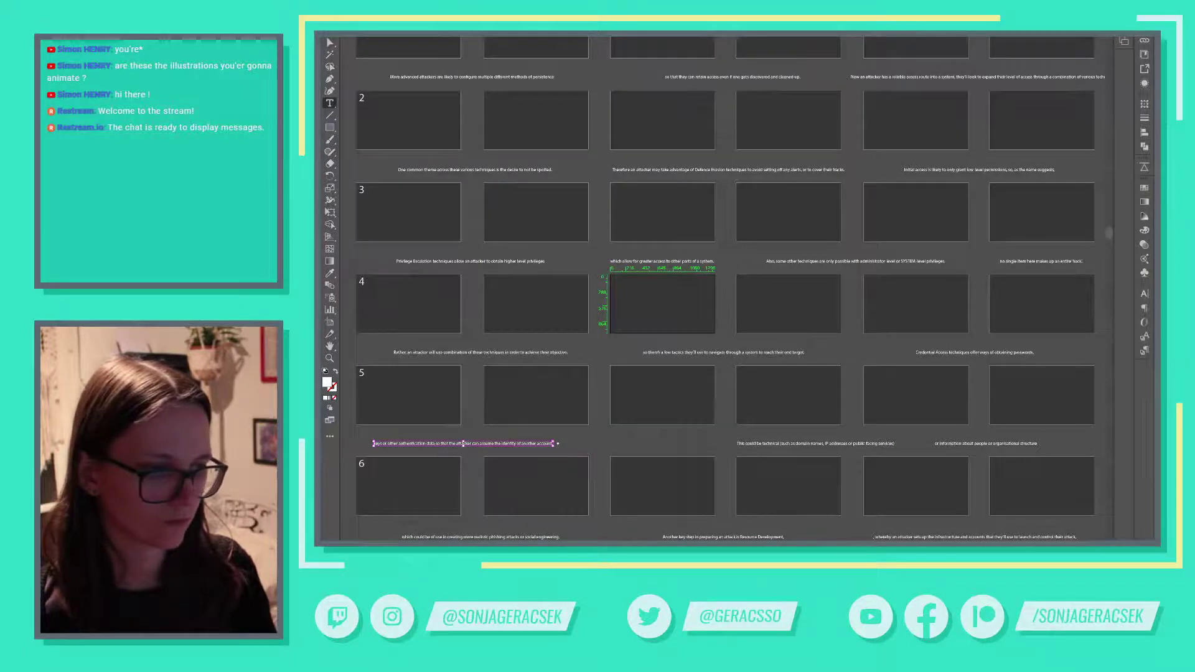
Step: Replace row 6's "This could be technical" caption with "Discovery techniques involve searching an individual system" from the script and centre it above the third frame
key(alt+Tab)
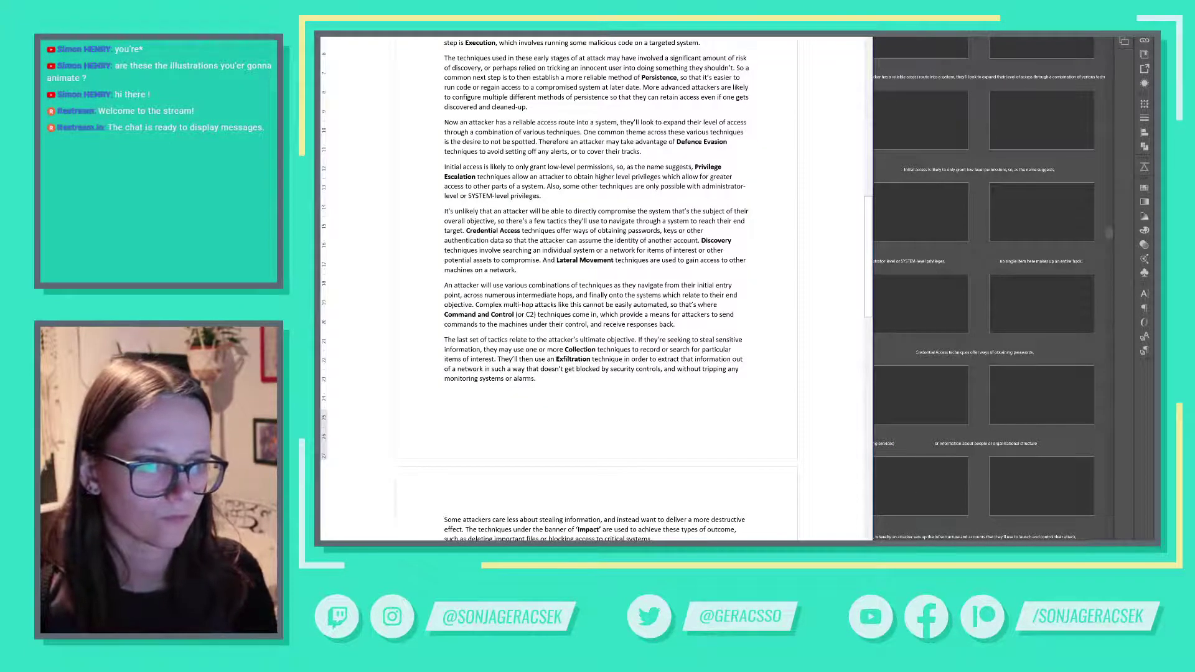
drag(528, 240, 596, 250)
key(ctrl+c)
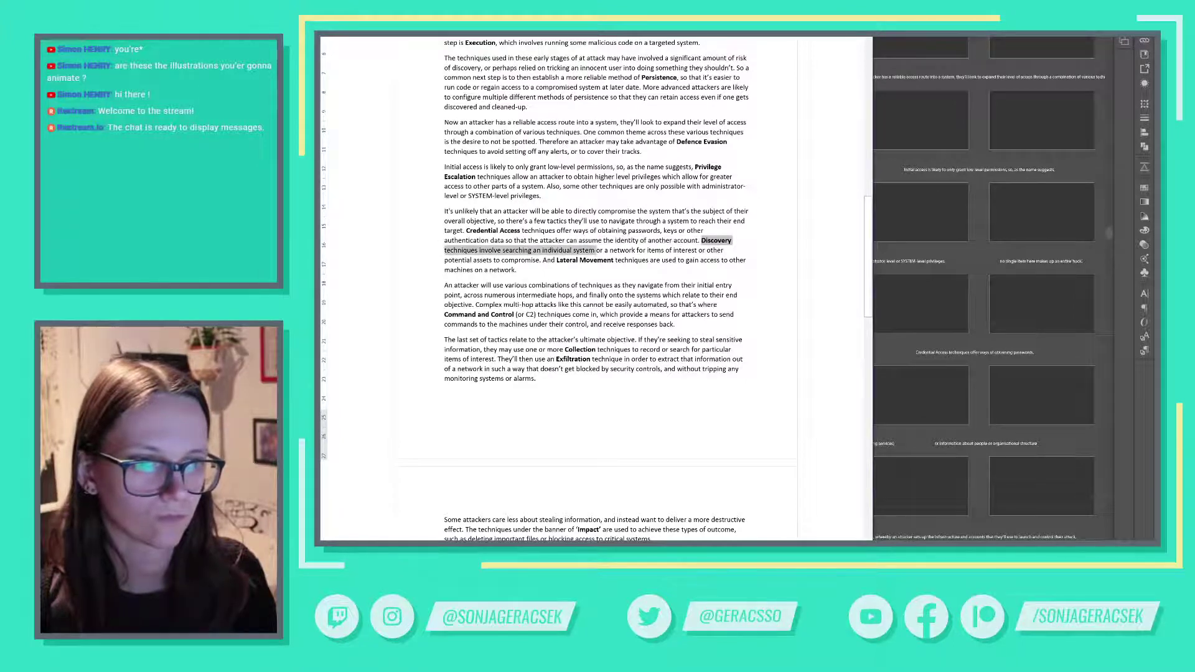
key(alt+Tab)
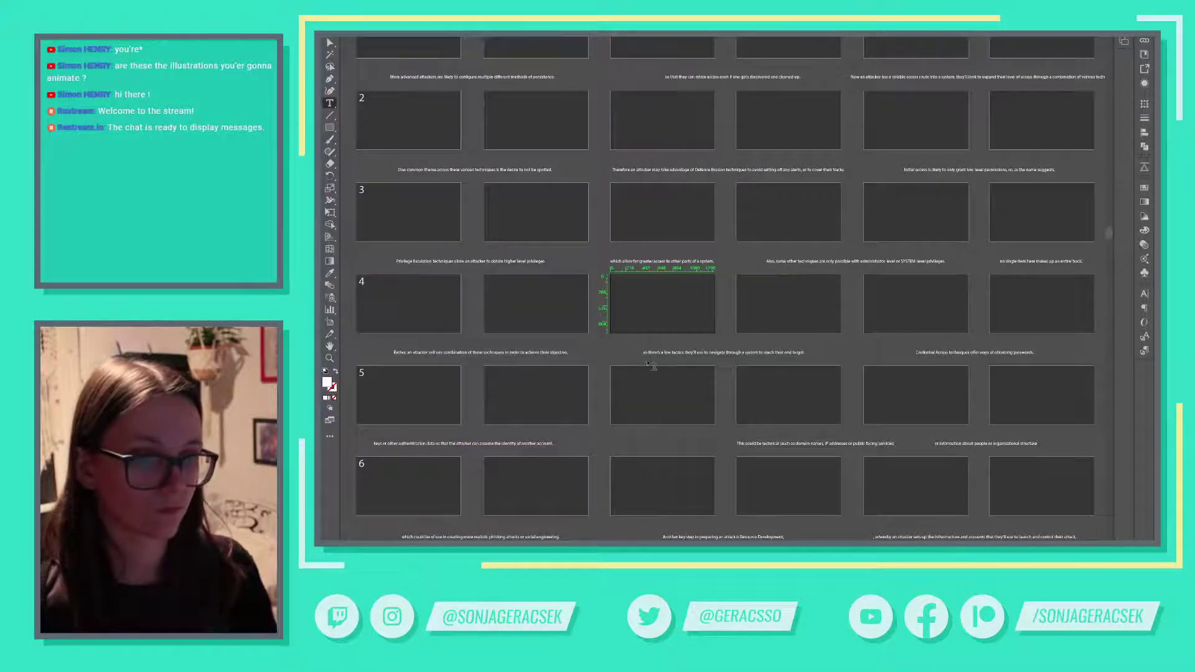
click(788, 442)
key(ctrl+a)
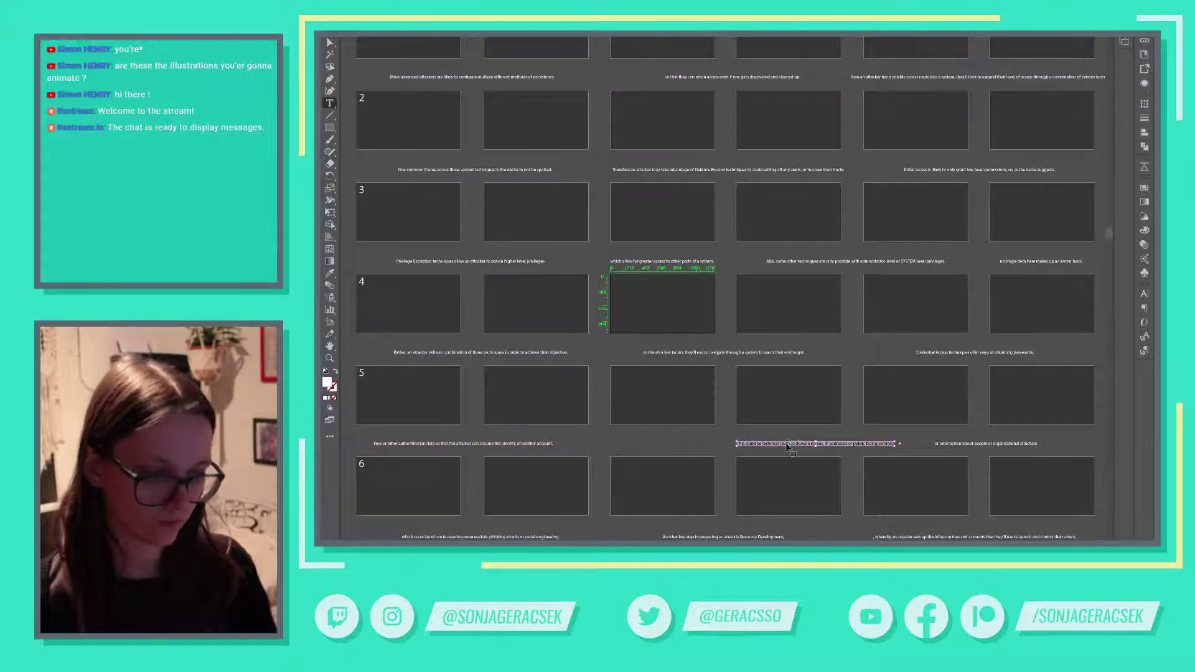
key(ctrl+v)
key(ctrl+Return)
key(v)
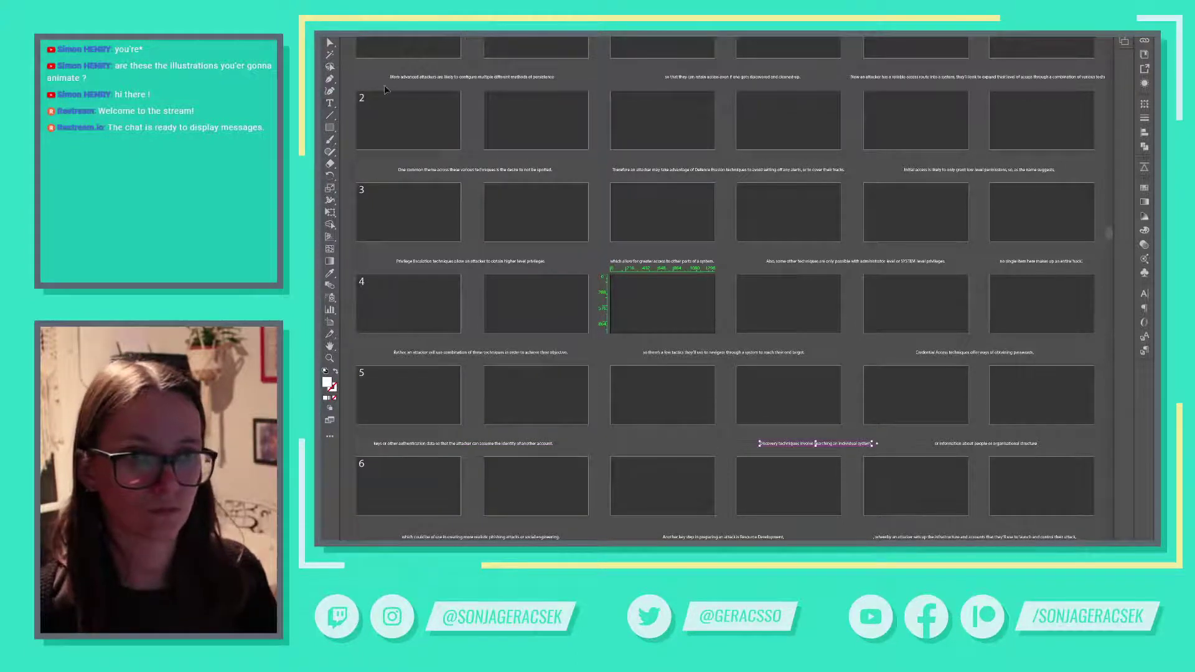
drag(798, 447, 646, 441)
Step: Copy the phrase "or a network for items of interest" from the script
key(alt+Tab)
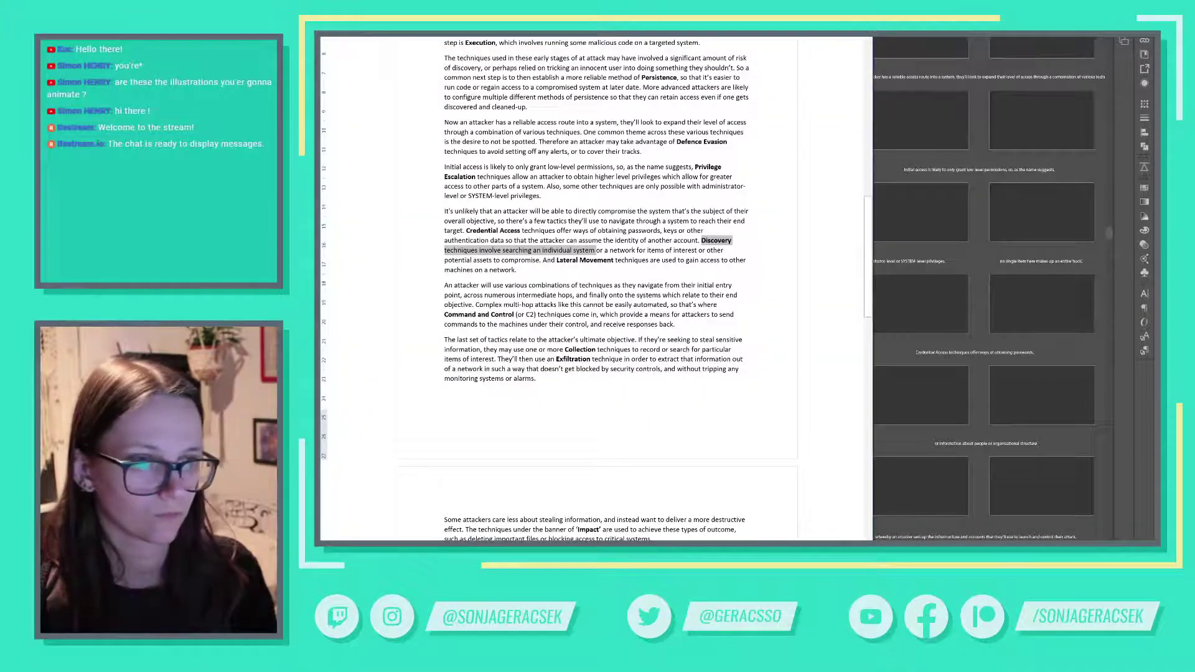
drag(597, 251, 696, 250)
key(ctrl+c)
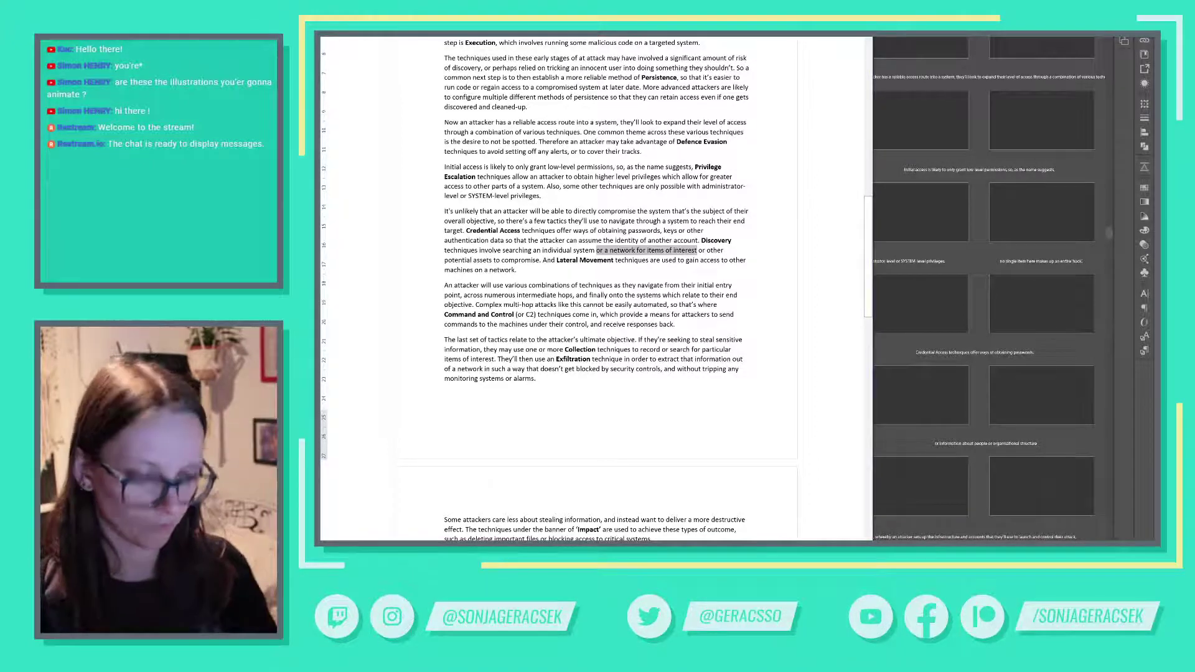
Step: In Illustrator, append "or a network for items of interest" to row 6's Discovery caption and centre it above the third and fourth frames
key(alt+Tab)
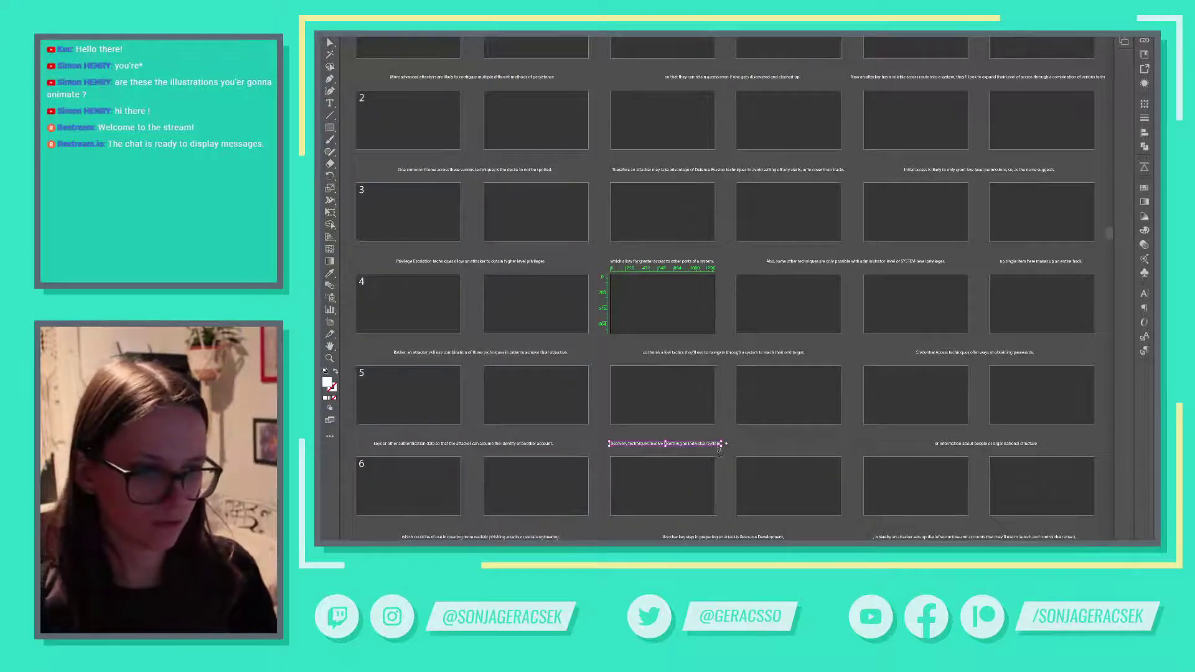
key(t)
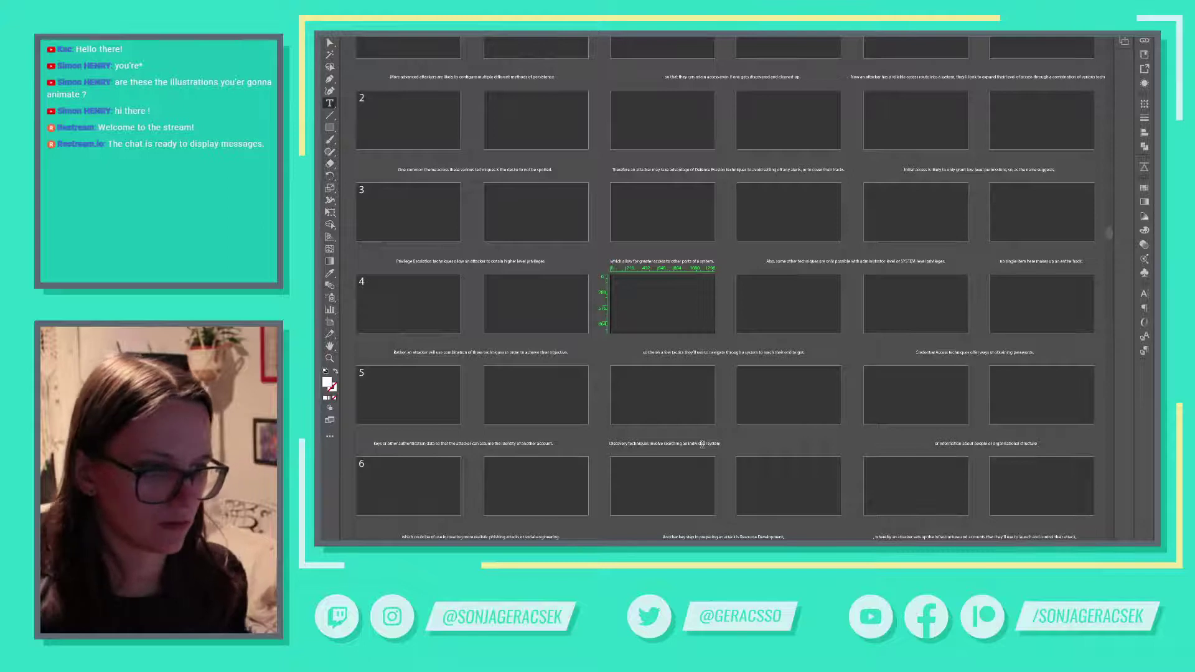
key(ctrl+v)
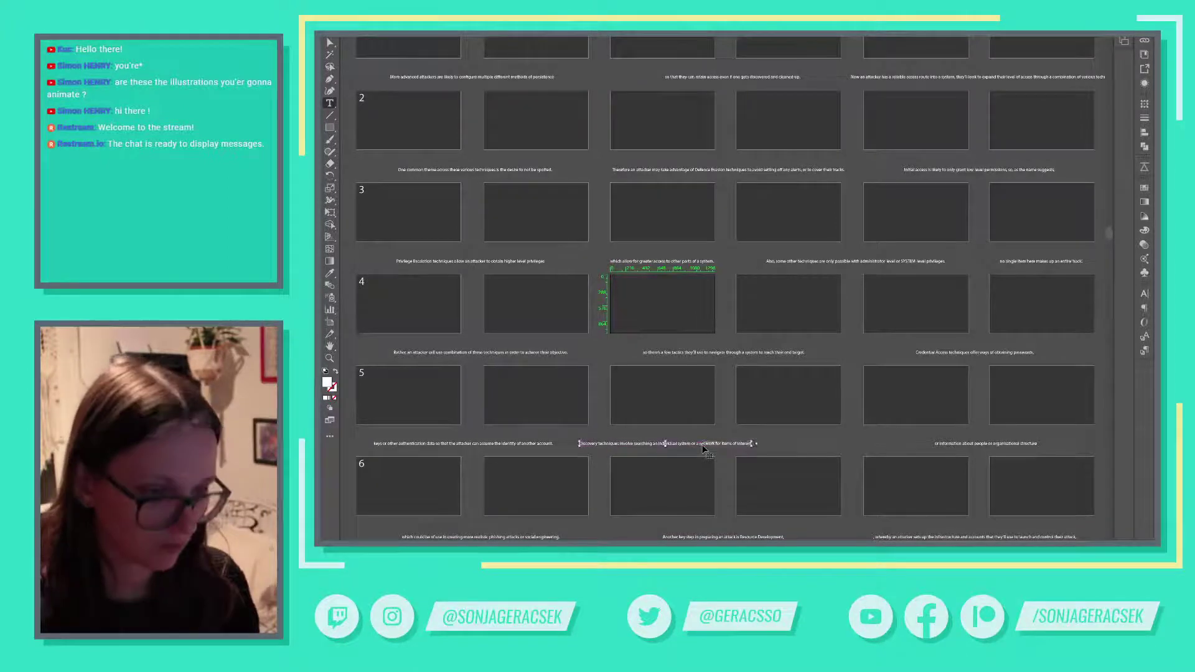
key(Escape)
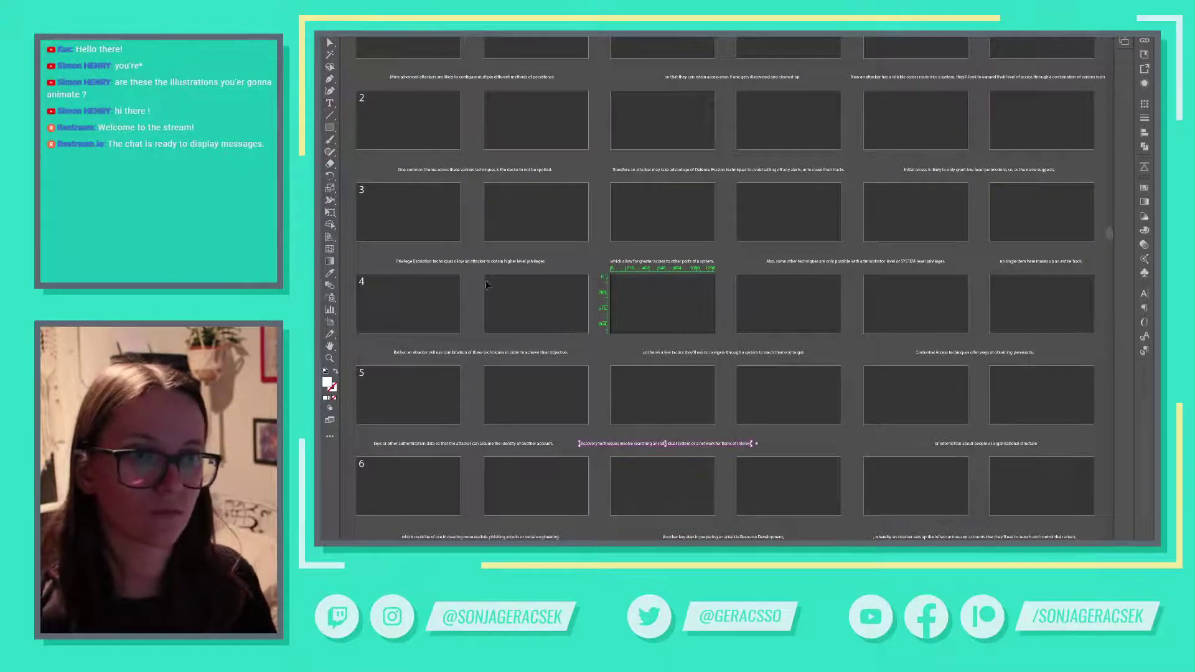
drag(631, 447, 694, 446)
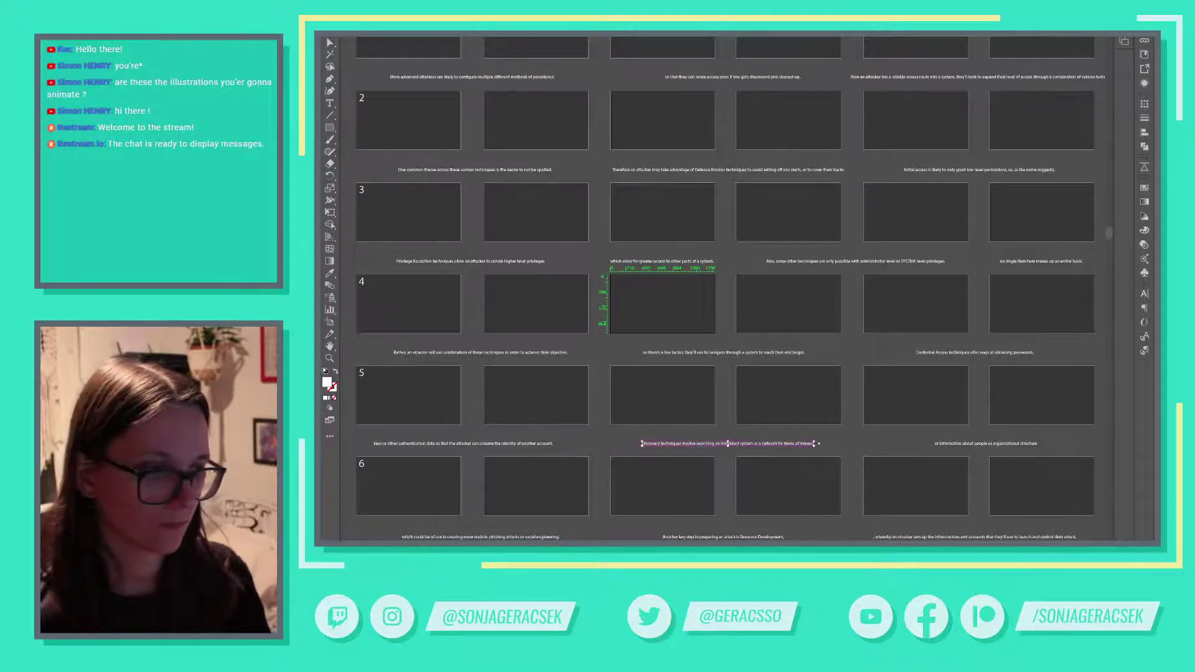
Step: Replace row 6's "or information about people or organisational structure" caption with the script phrase "interest or other potential assets to compromise."
key(alt+Tab)
drag(672, 250, 540, 260)
key(ctrl+c)
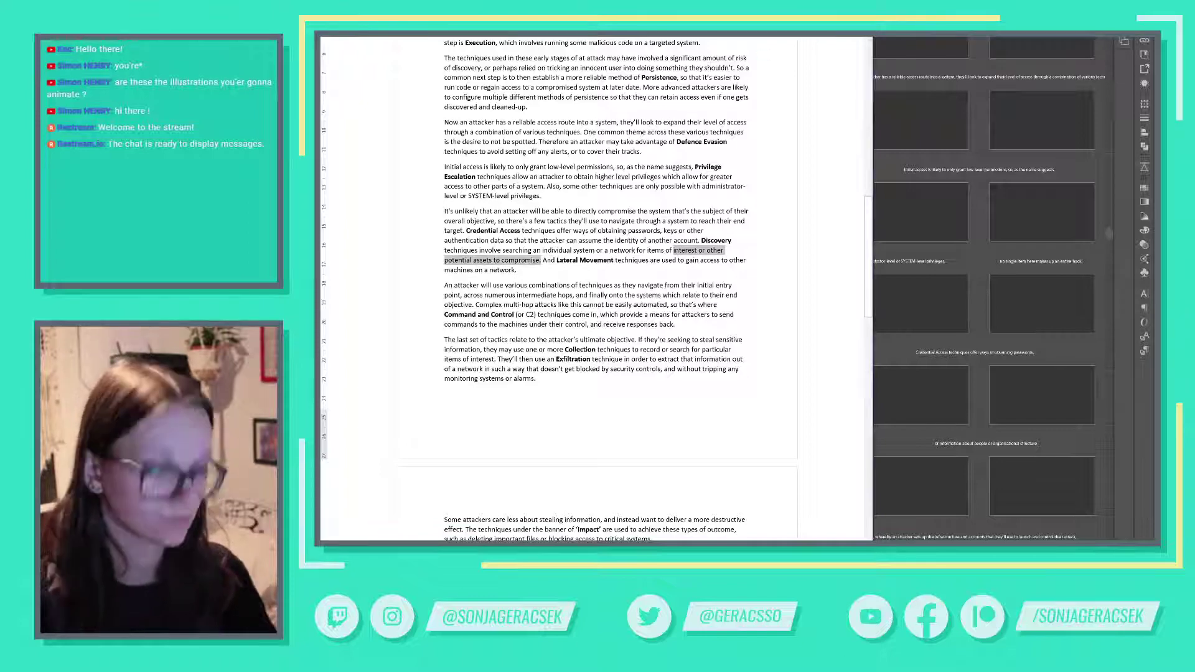
key(alt+Tab)
key(t)
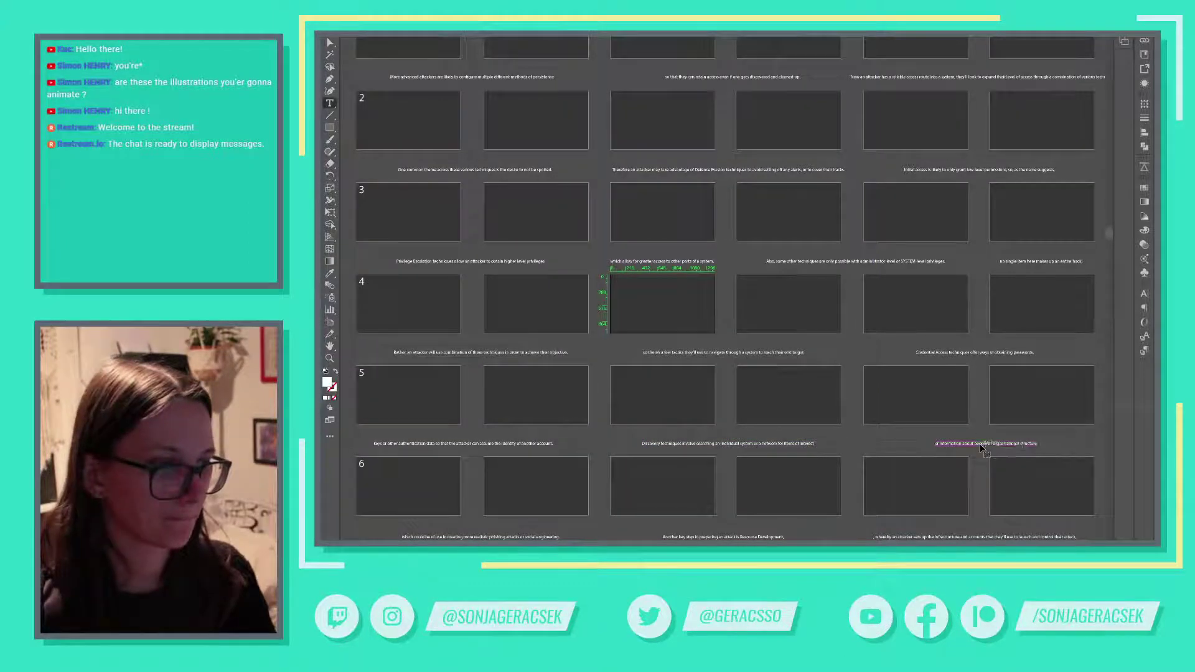
triple_click(982, 445)
key(ctrl+v)
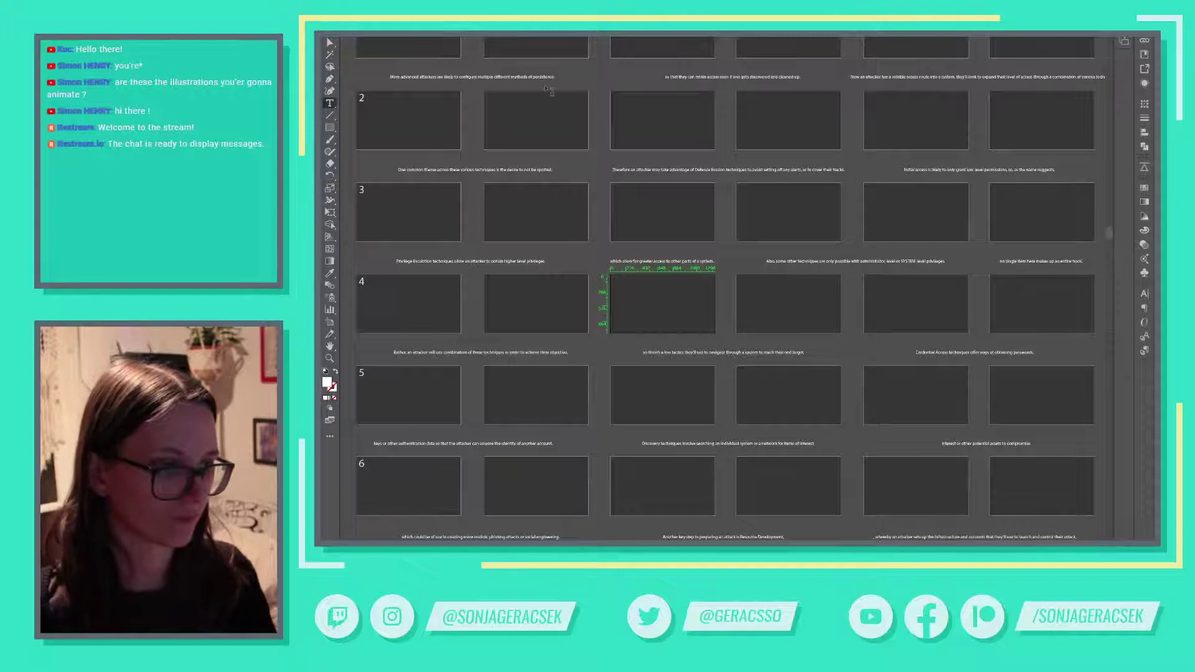
key(Escape)
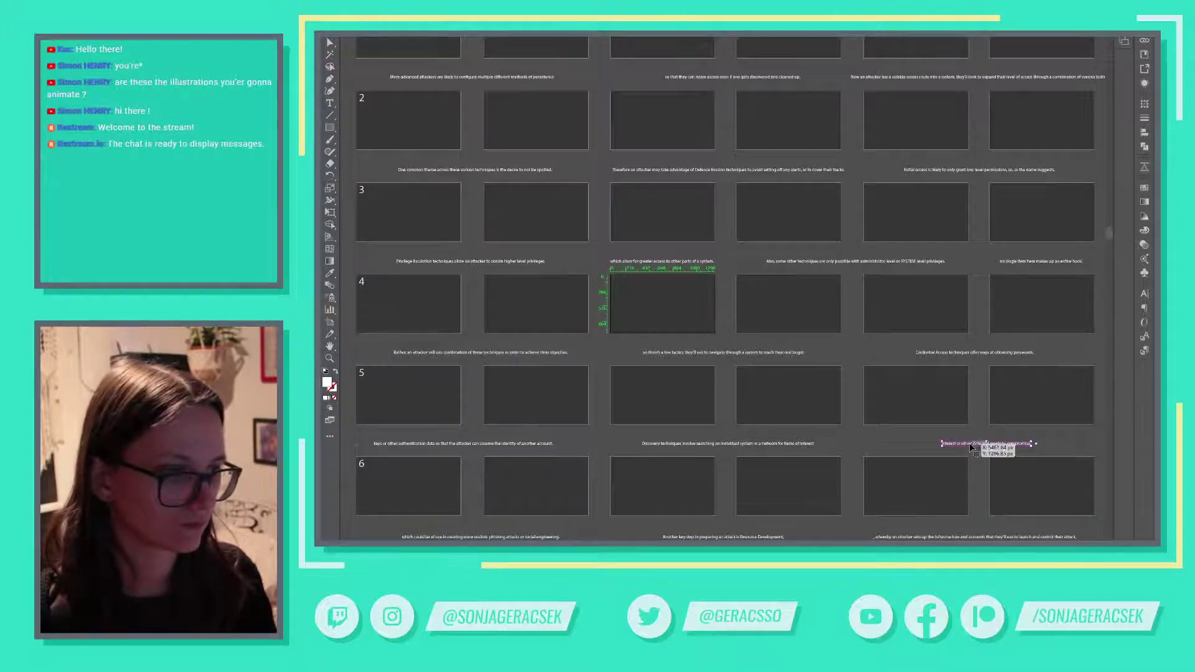
Step: Move the new caption above row 6's fifth frame and delete its first word, "interest"
drag(969, 445, 856, 446)
double_click(889, 446)
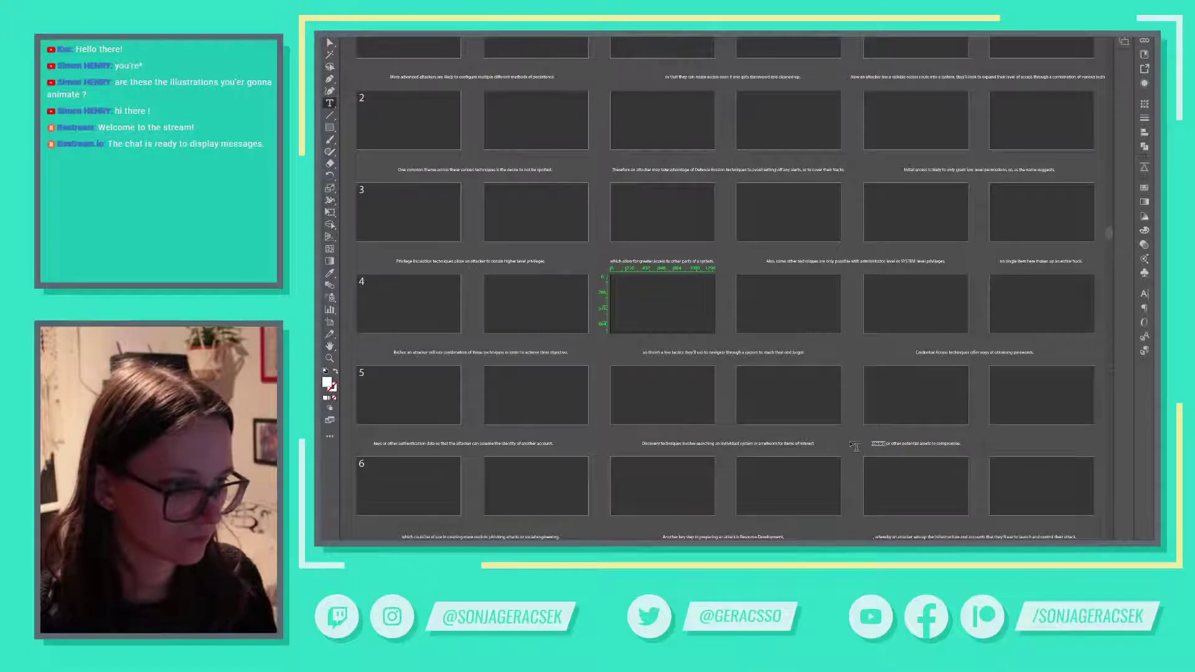
key(BackSpace)
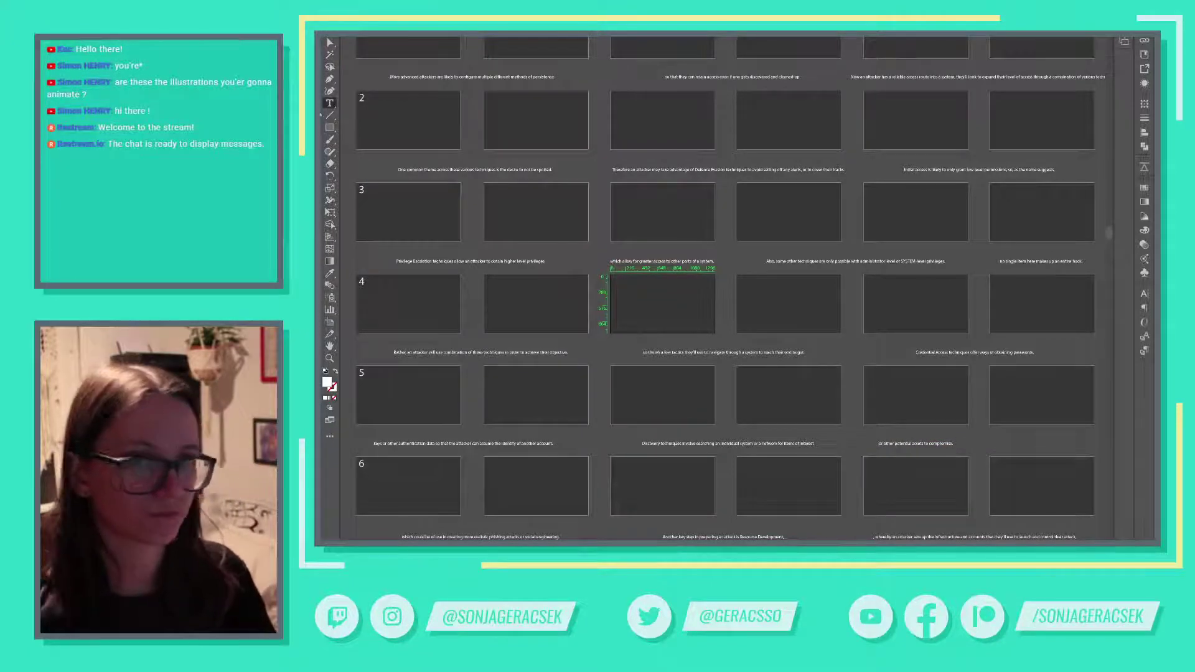
Step: Copy the sentence "And Lateral Movement techniques are used to gain access to other machines on a network." from the script
key(alt+Tab)
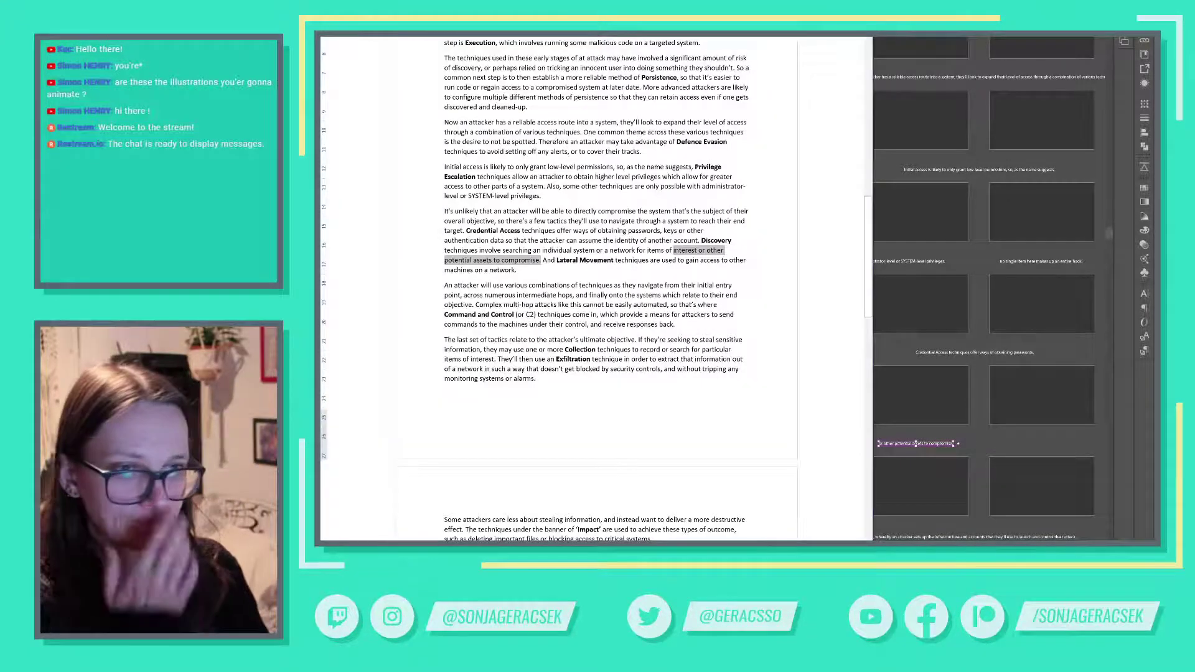
click(517, 270)
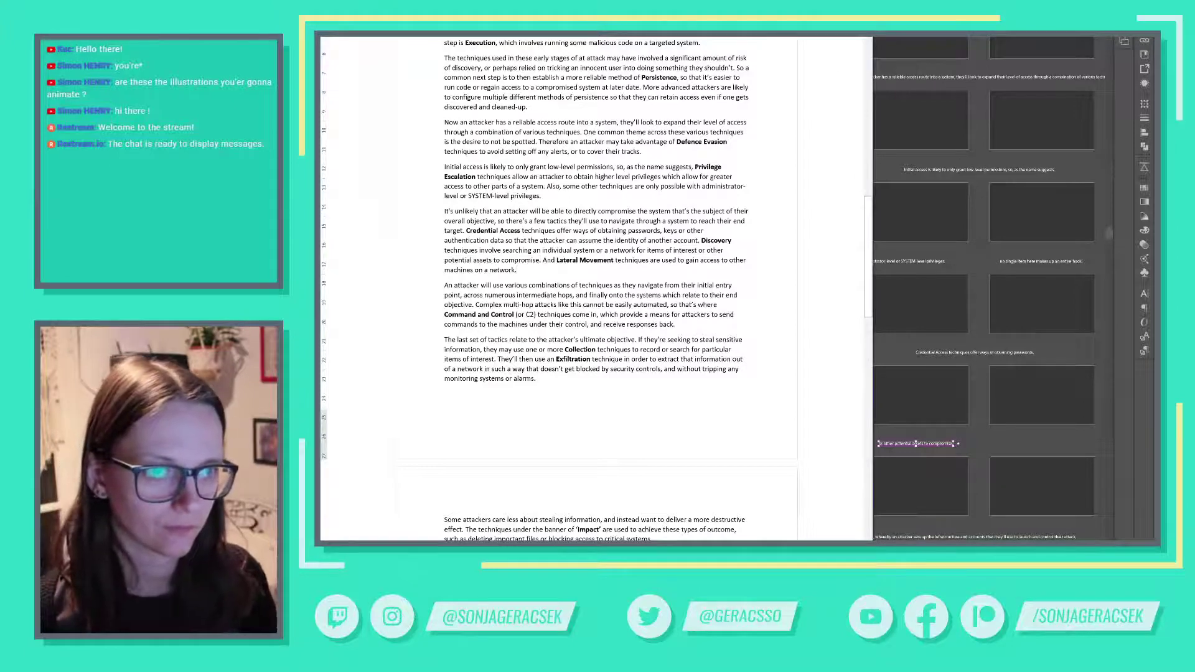
drag(543, 260, 547, 277)
key(ctrl+c)
key(alt+Tab)
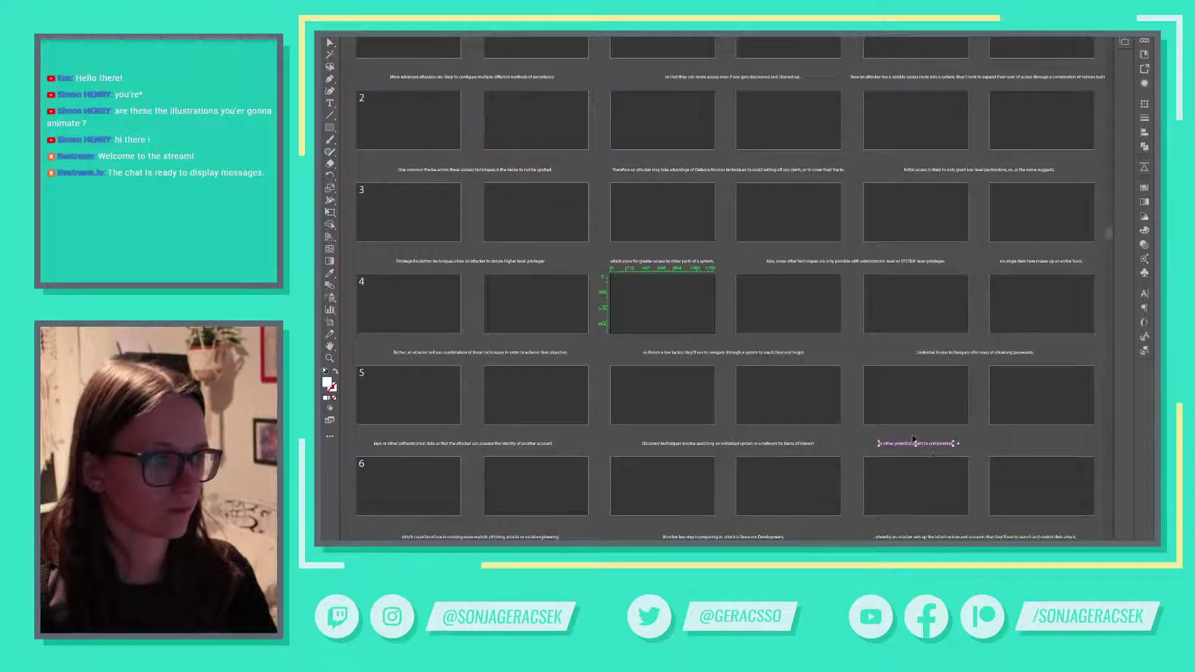
Step: Duplicate row 6's fifth caption above the sixth frame, replace its text with the copied Lateral Movement sentence, and shift it clear of its neighbour
drag(931, 447, 1052, 450)
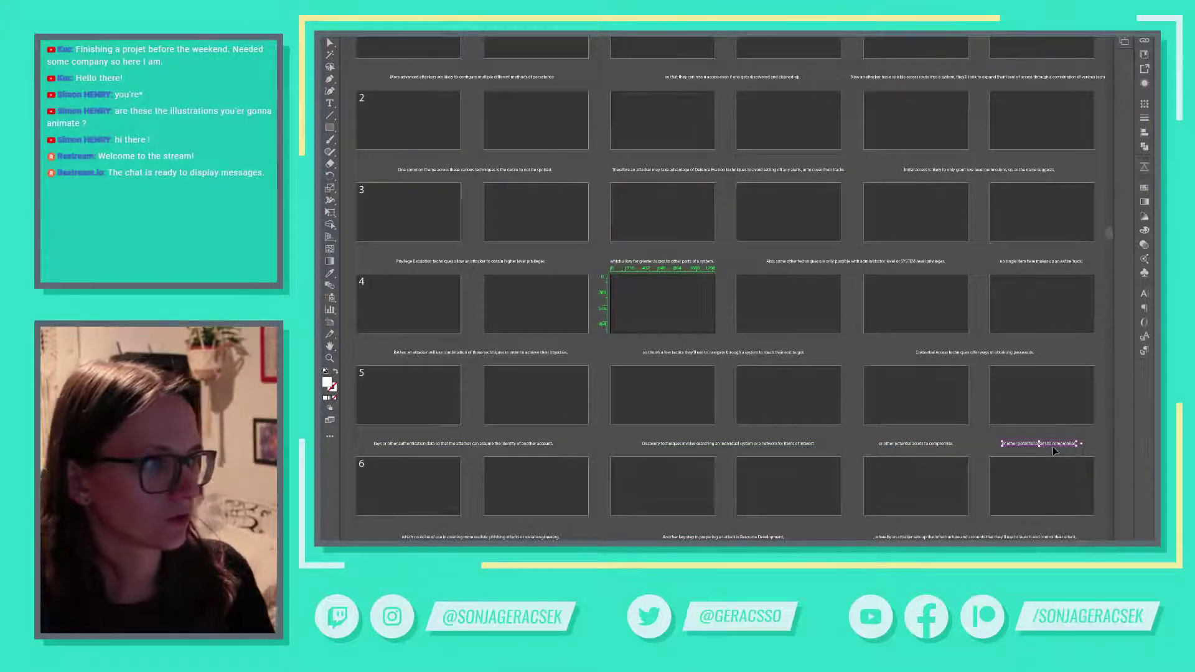
triple_click(1052, 445)
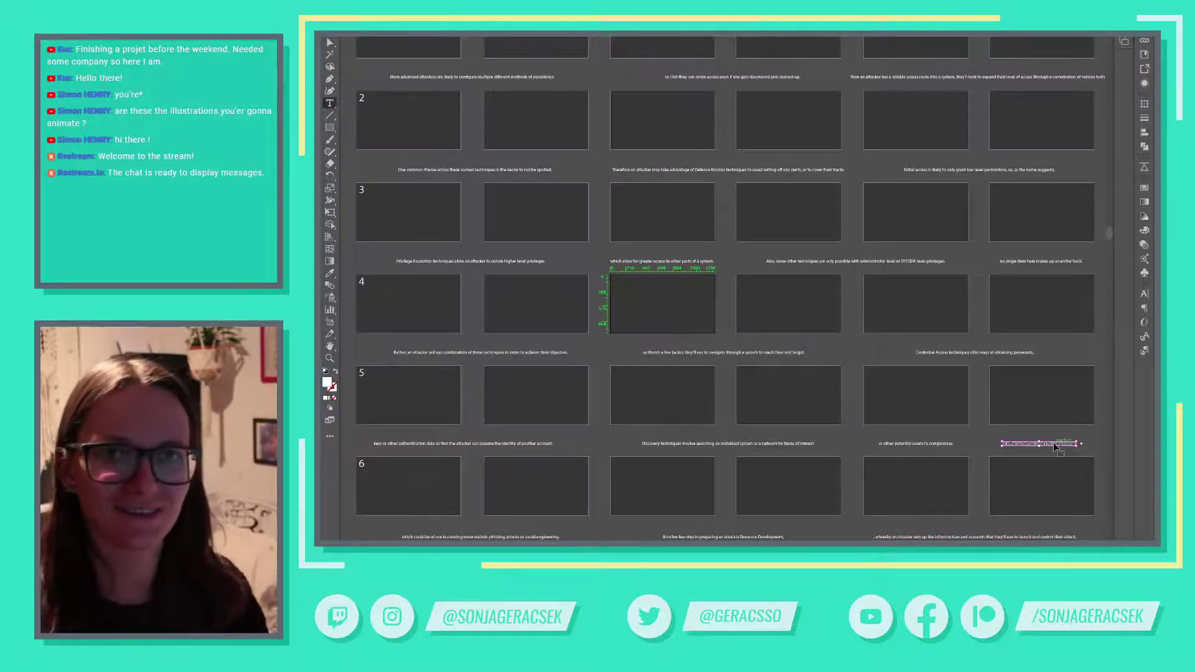
key(ctrl+v)
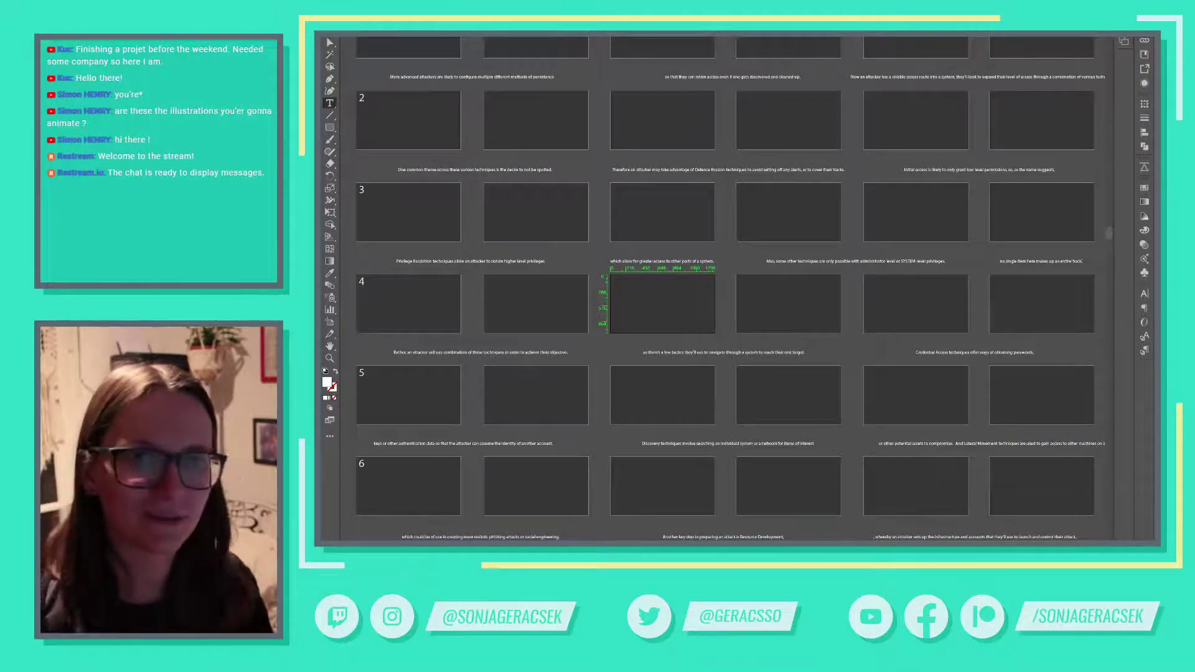
key(Escape)
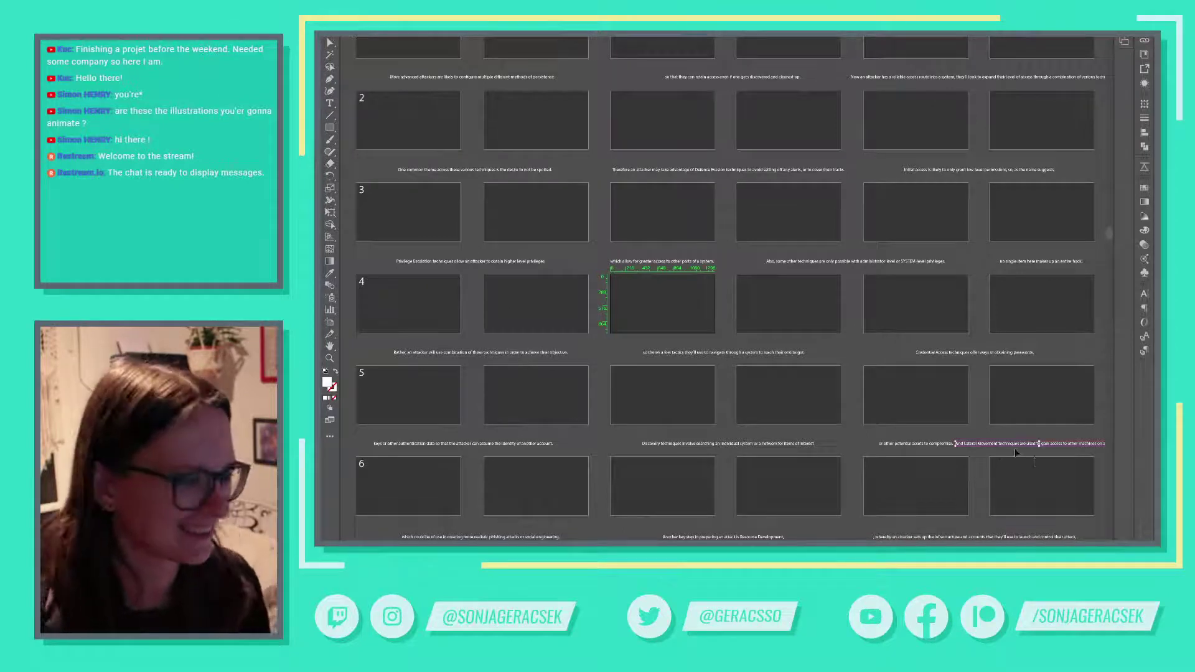
drag(1051, 475, 886, 473)
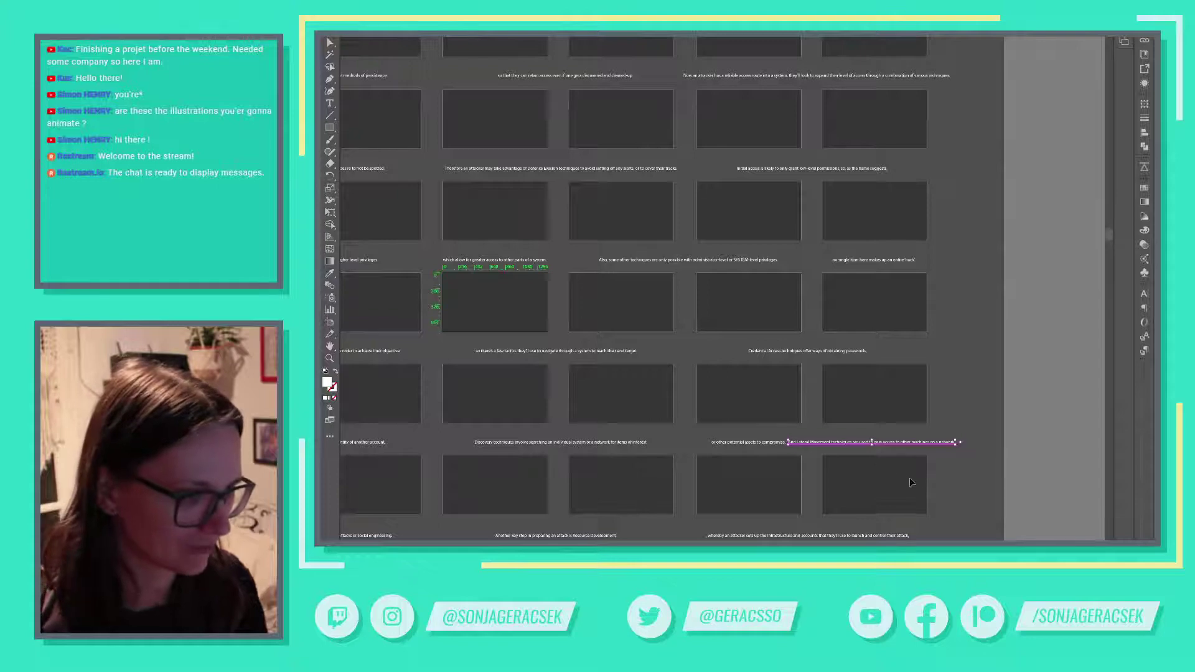
drag(859, 443, 878, 447)
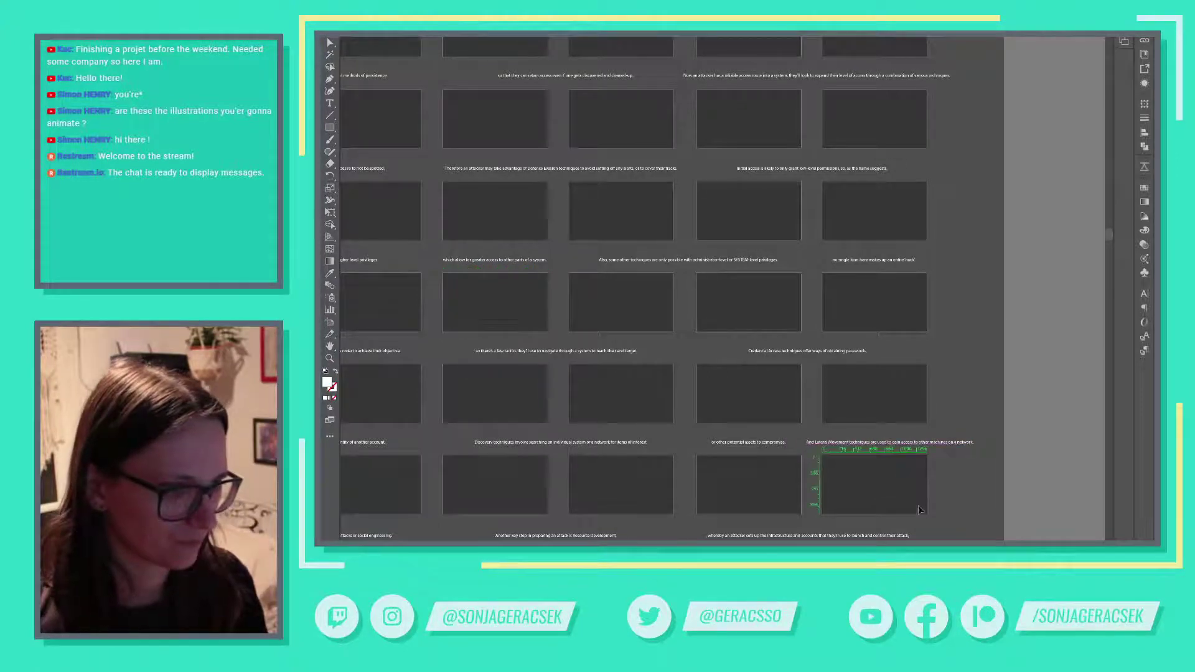
Step: Return to the script and select the opening words "An attacker will use" of the paragraph after Lateral Movement
scroll(938, 483, down, 5)
scroll(938, 483, left, 5)
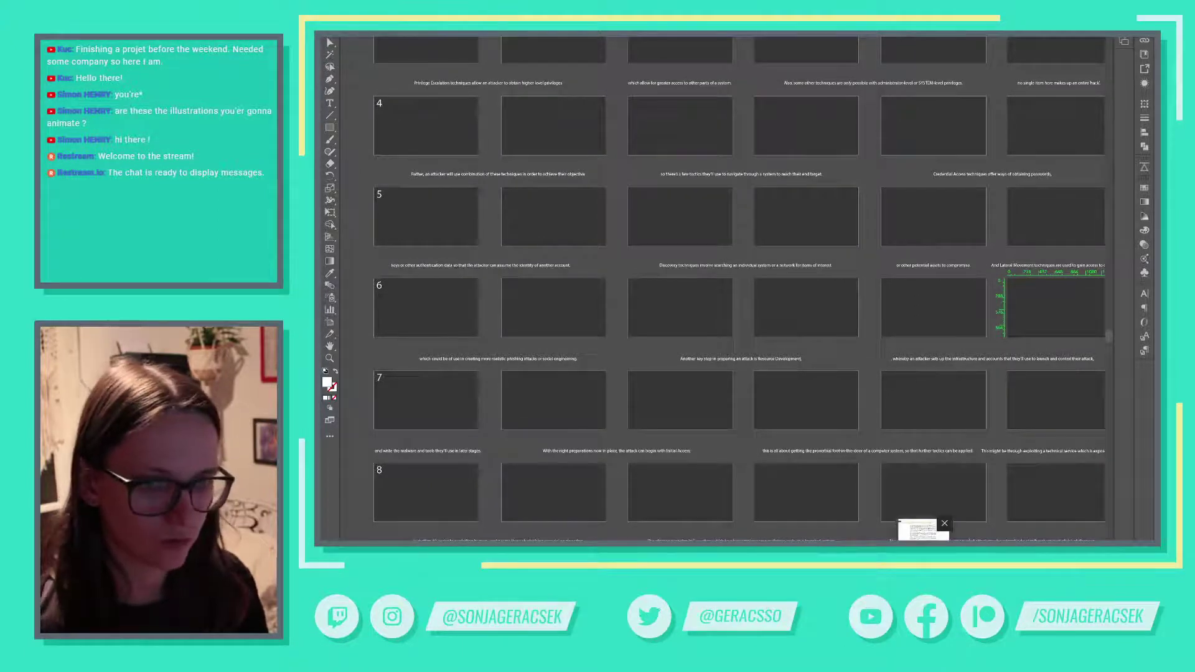
click(923, 531)
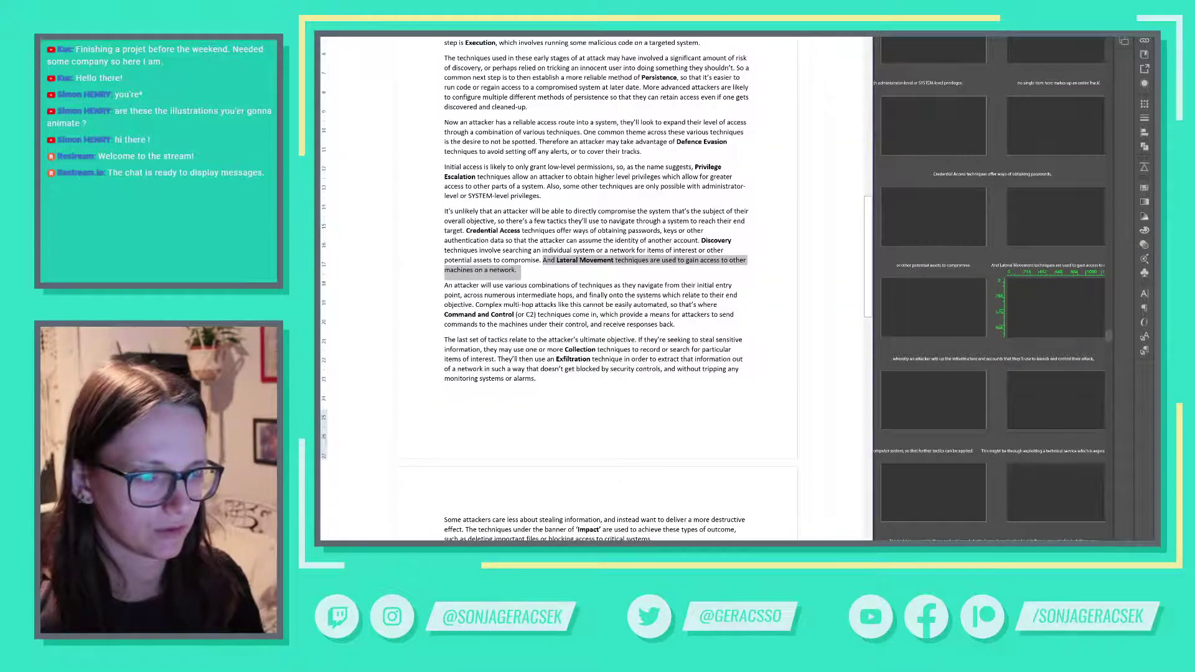
click(443, 286)
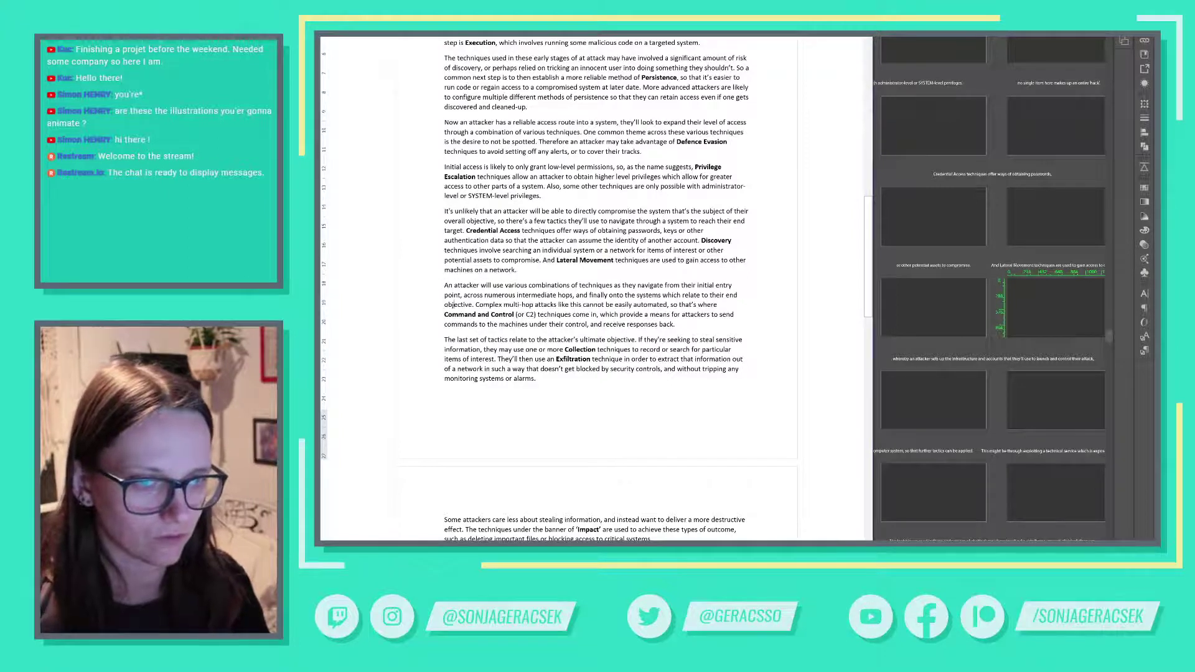
drag(444, 286, 504, 286)
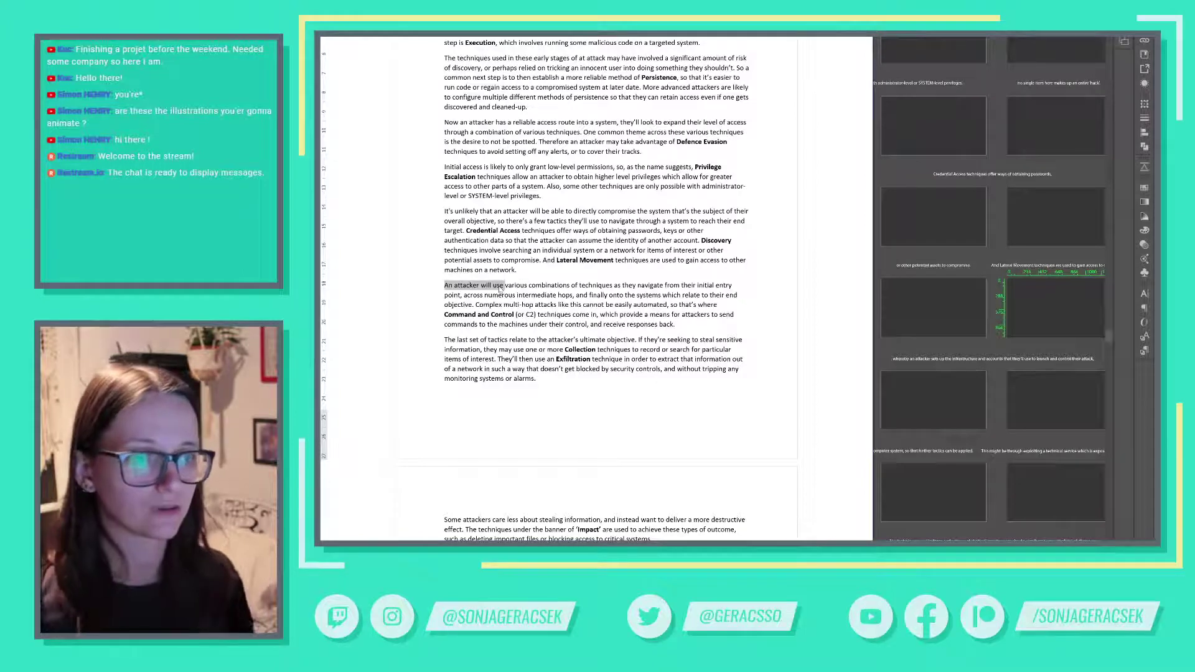
Step: Switch to the presentation and look through its slides from Resource Development to Privilege Escalation
key(alt+Tab)
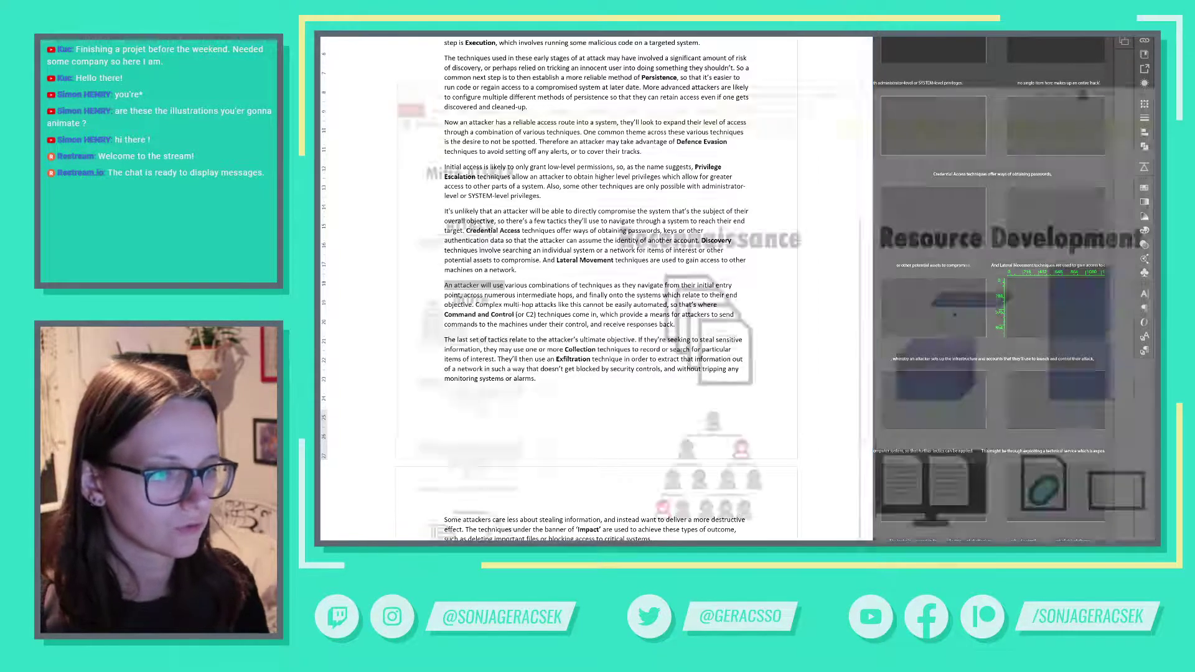
scroll(374, 374, down, 5)
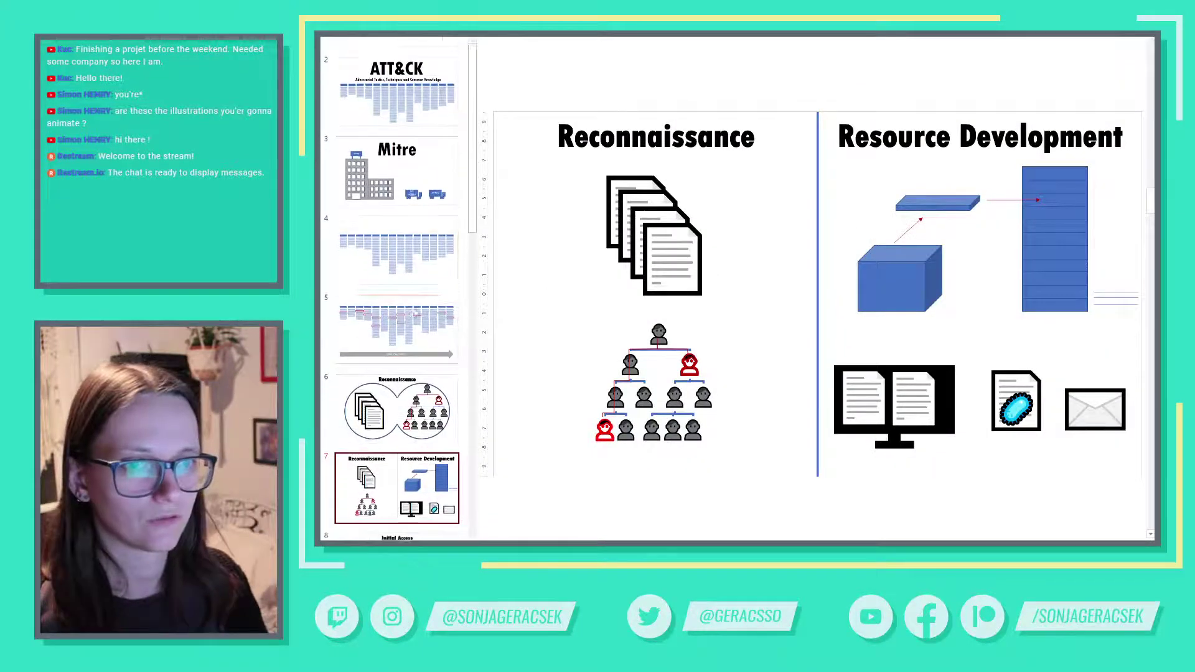
scroll(439, 286, down, 5)
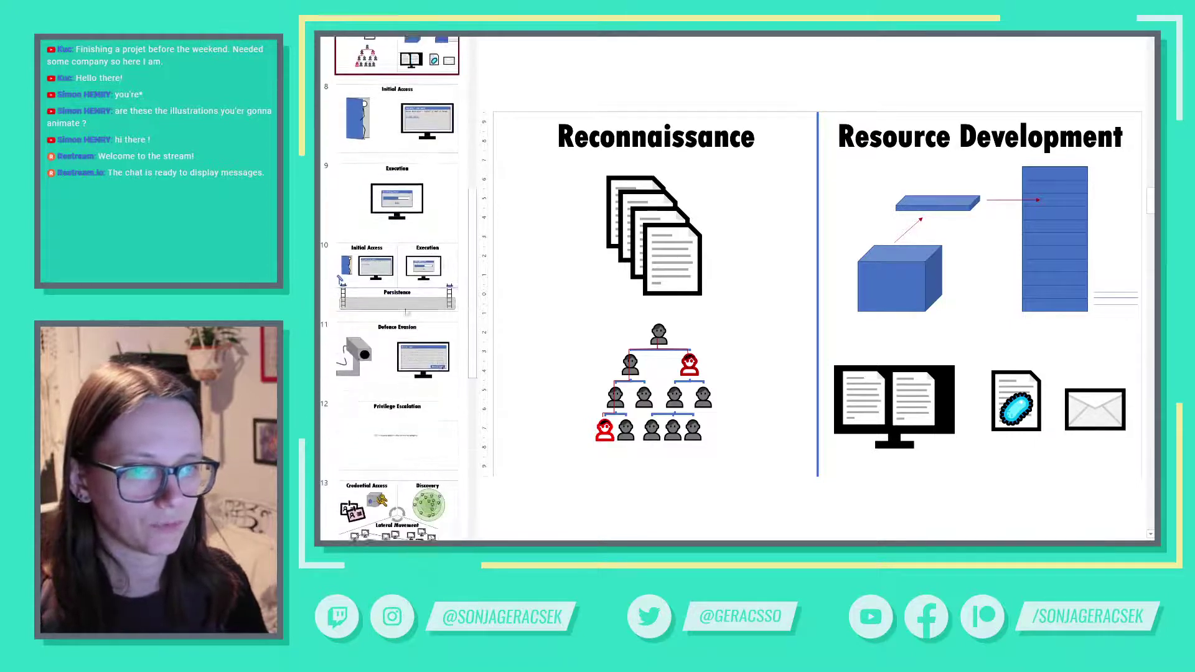
click(451, 314)
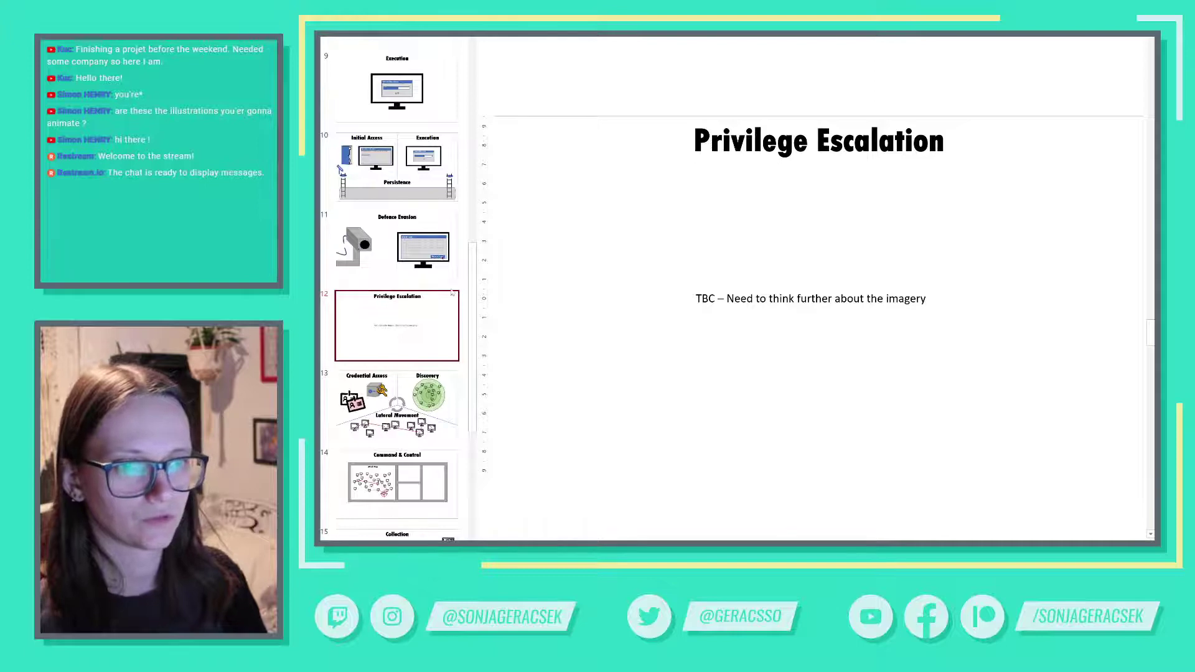
Step: Go back to the "Mitre ATT&CK" title slide and review the deck slide by slide up to the matrix-on-monitor slide
scroll(463, 373, up, 3)
scroll(374, 249, up, 5)
click(430, 57)
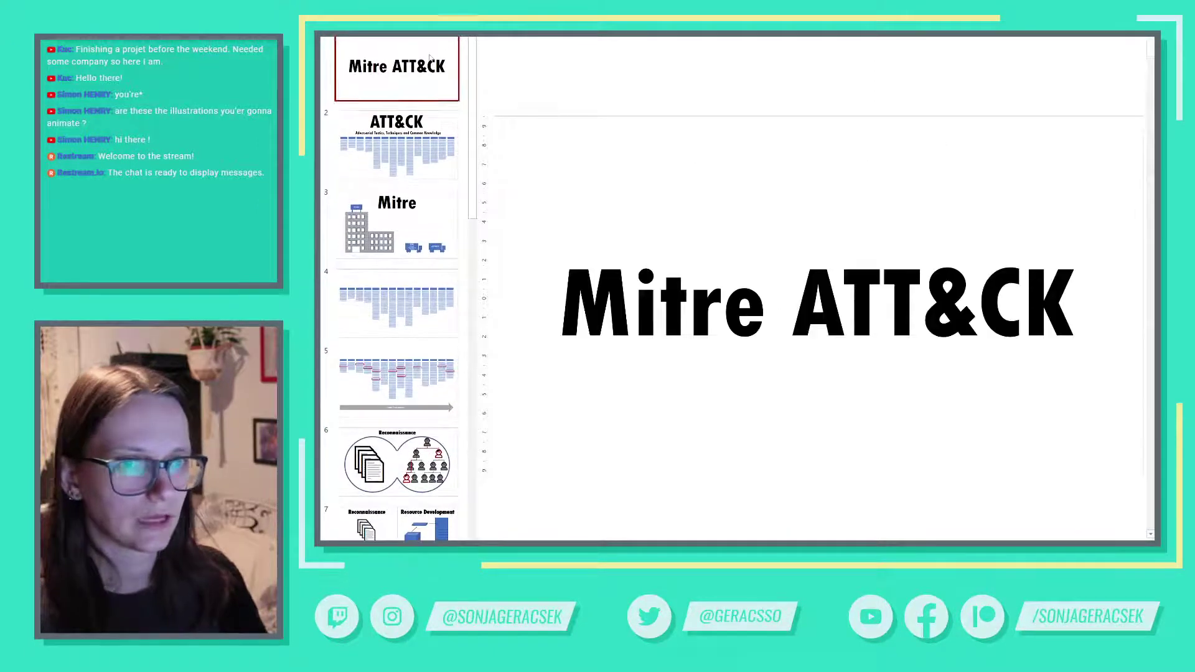
key(Down)
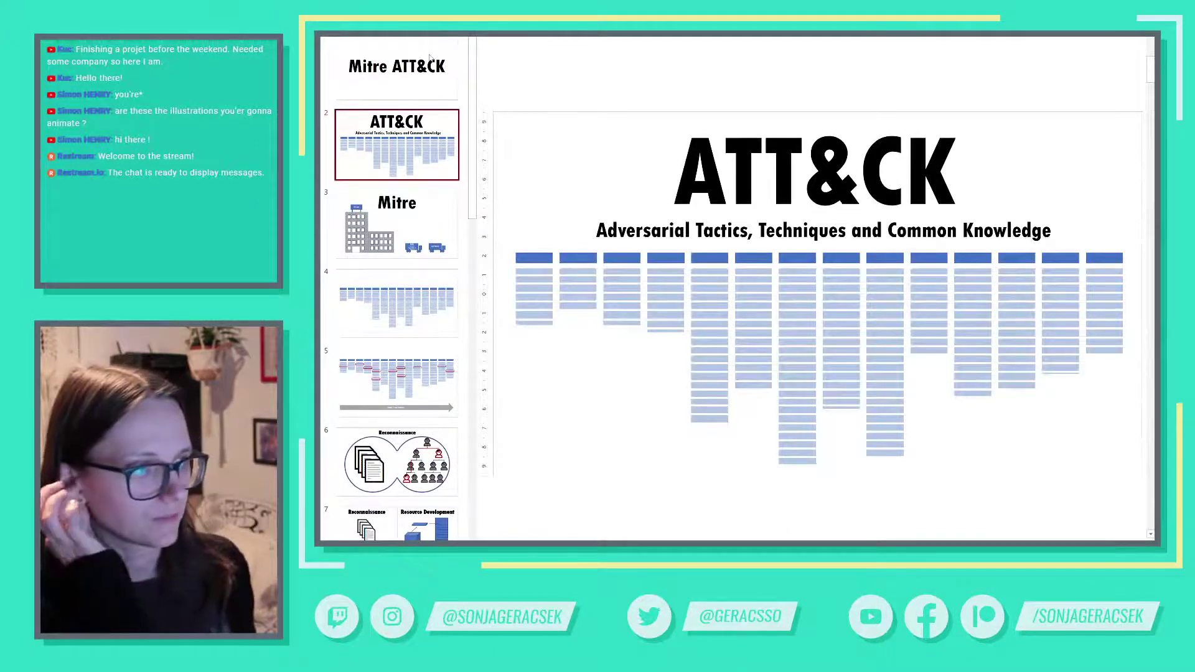
key(Down)
key(Down)
key(Down)
key(Down)
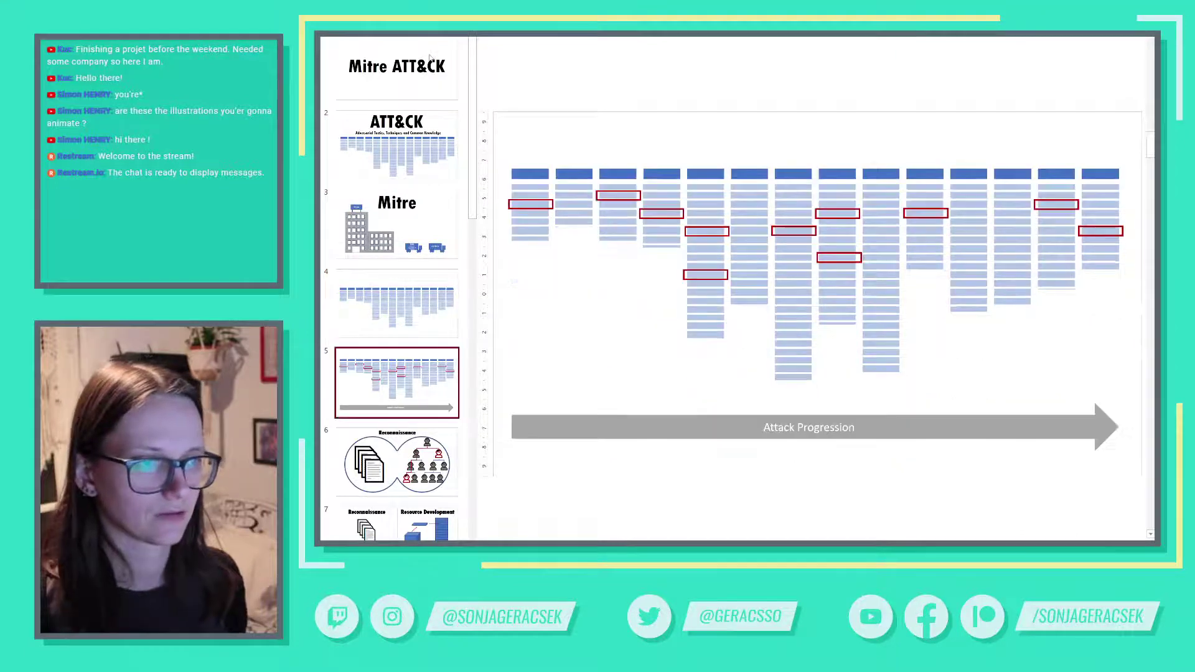
key(Down)
key(Down)
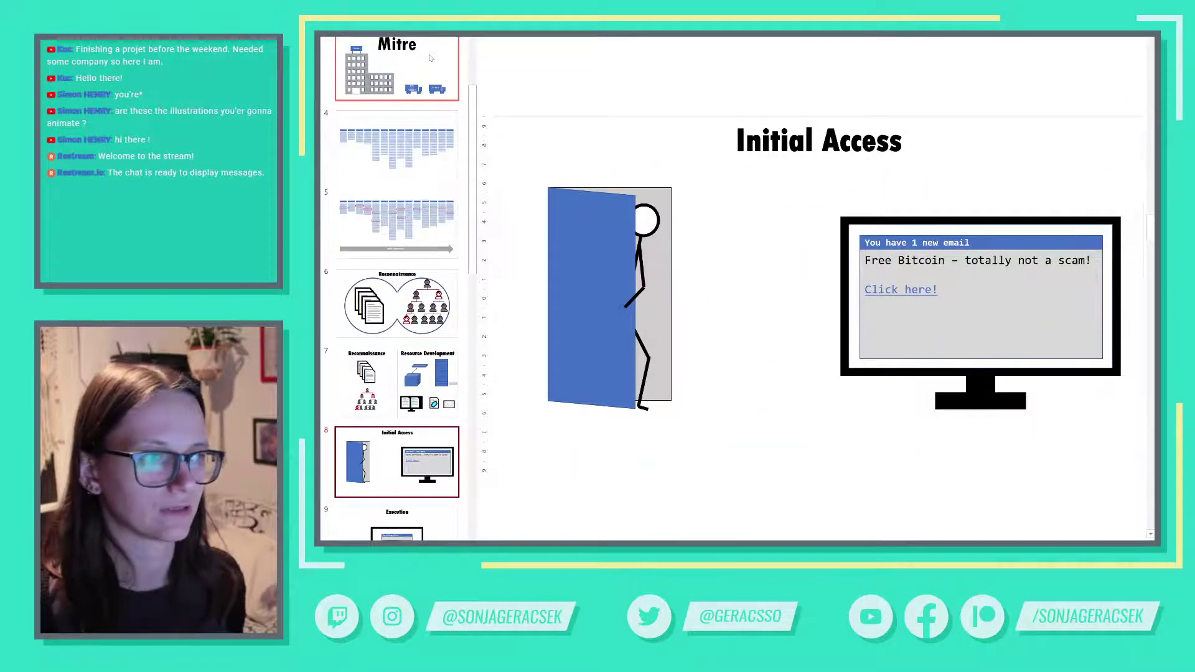
key(Down)
key(Down)
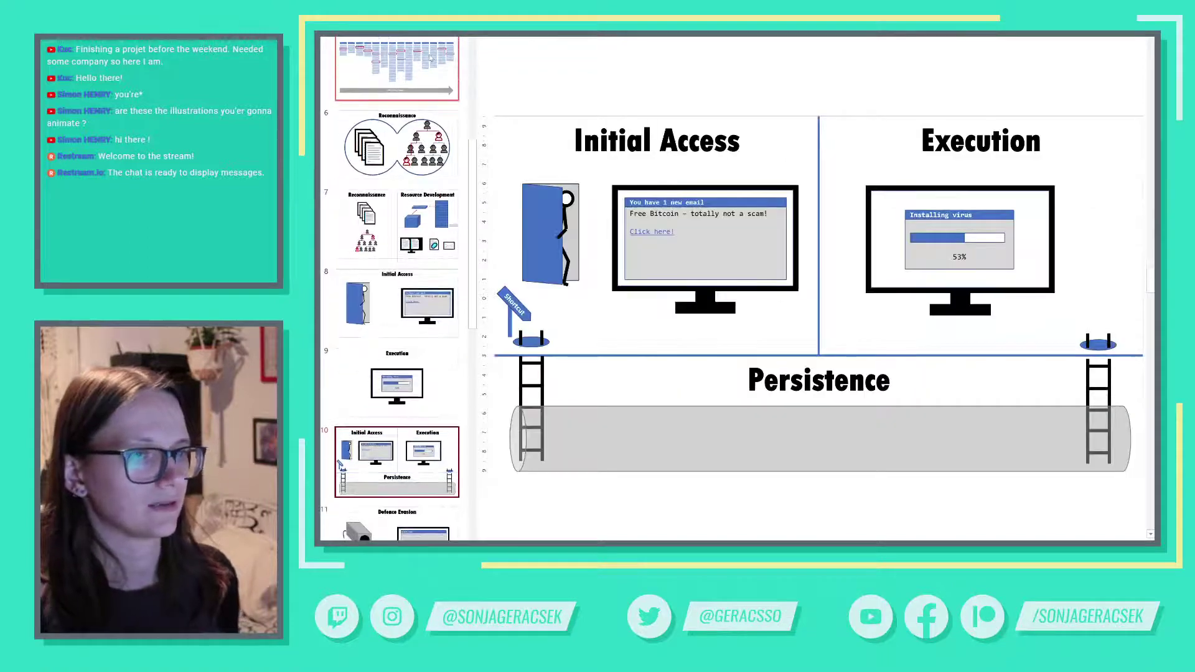
key(Down)
key(Down)
key(Down)
key(Down)
key(Down)
key(Down)
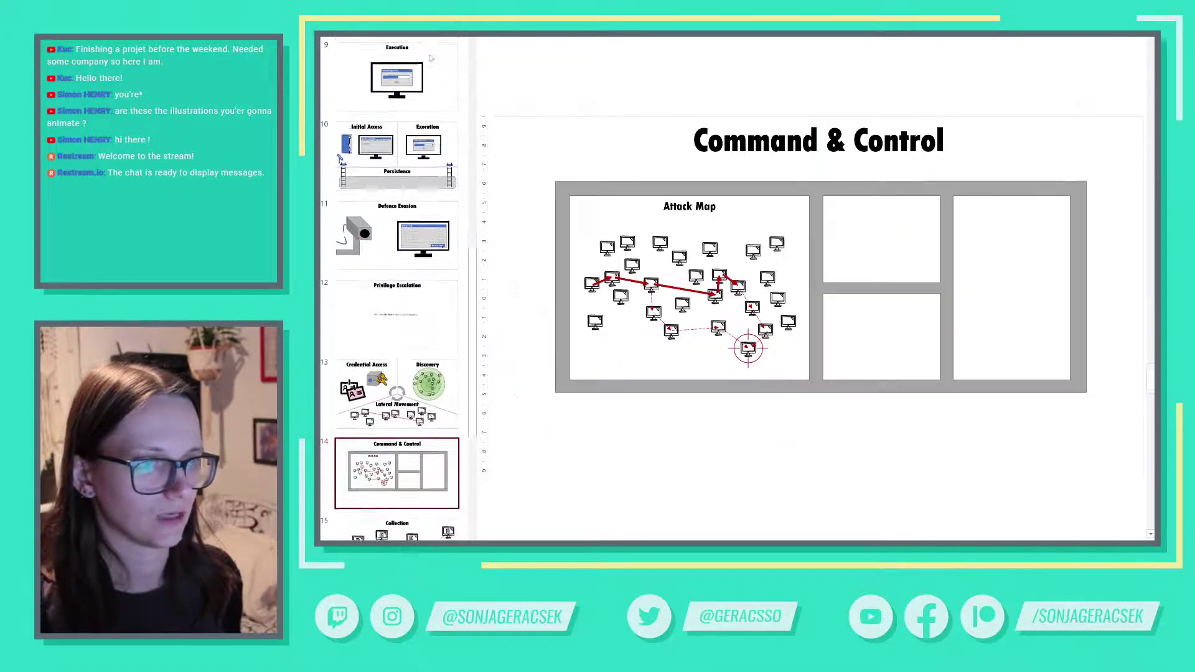
key(Down)
key(Down)
key(Down)
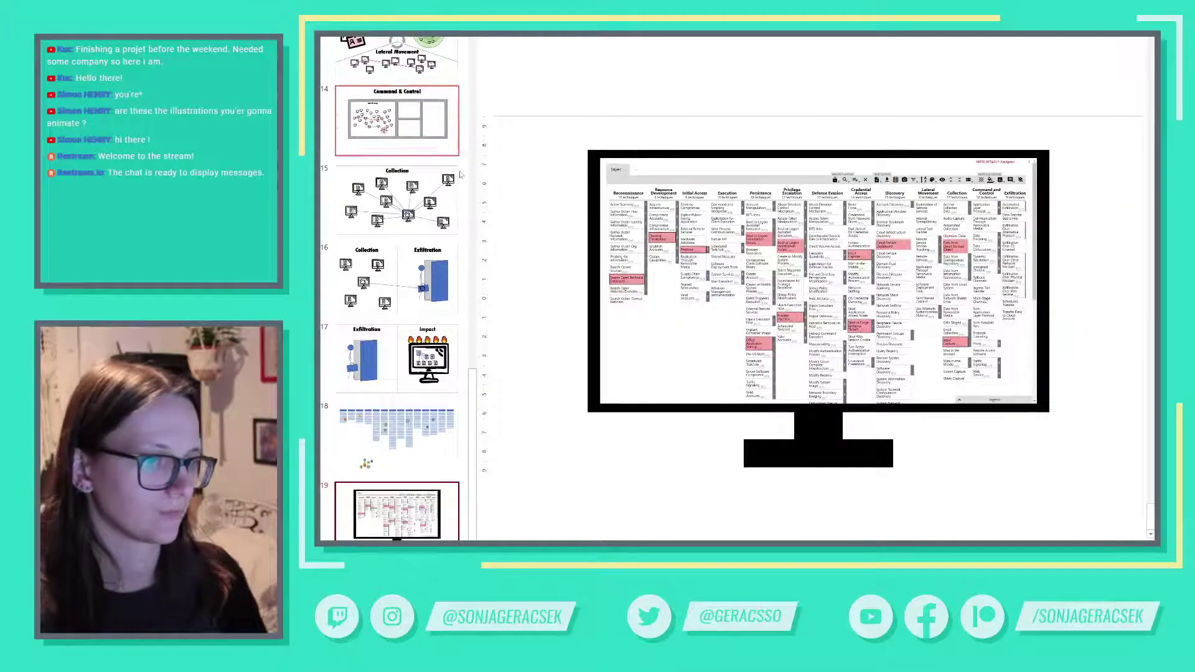
Step: In the storyboard, replace row 7's first caption with the script's "An attacker will use various combinations of techniques as they navigate from their initial entry point,"
key(alt+Tab)
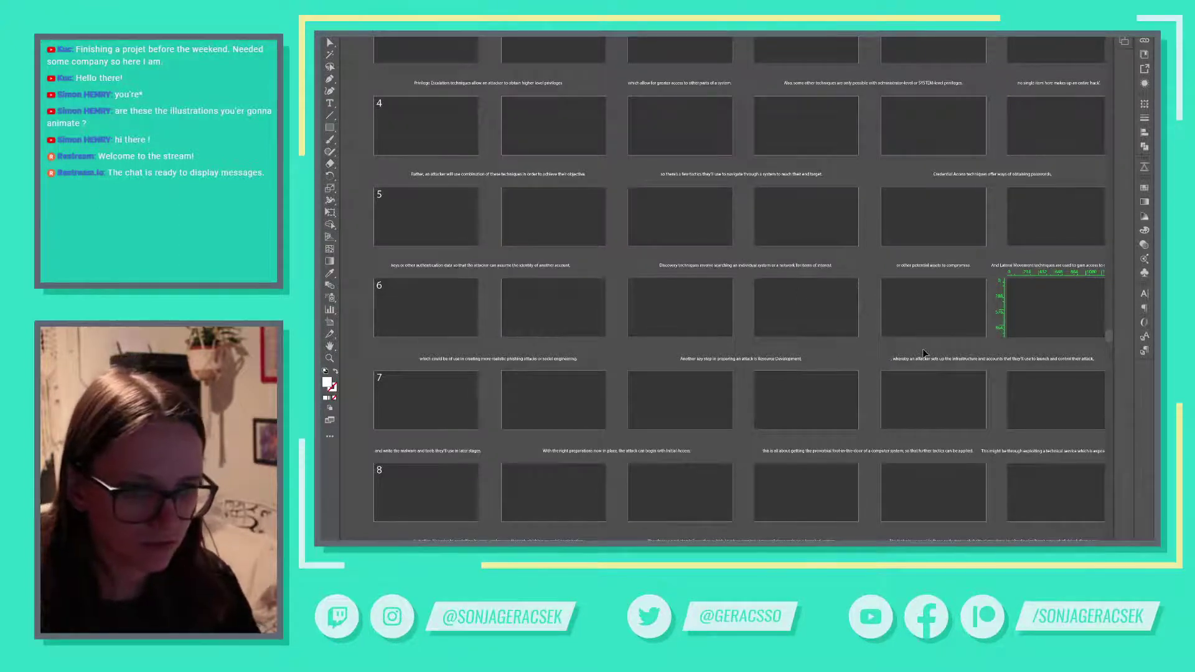
key(alt+Tab)
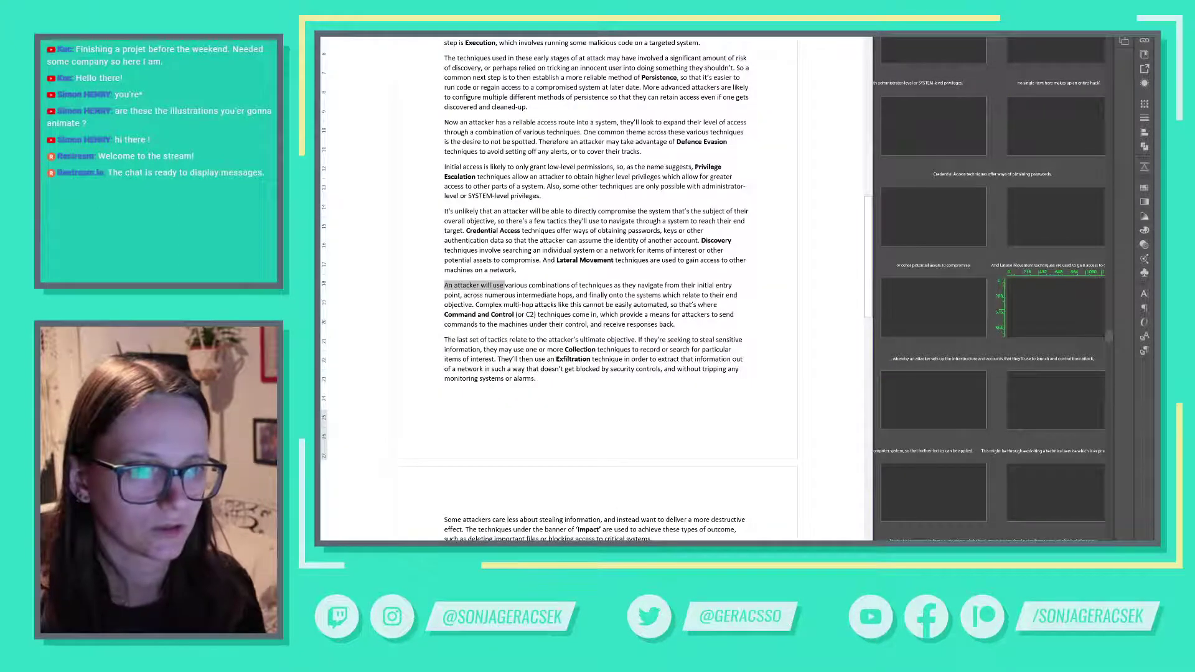
key(alt+Tab)
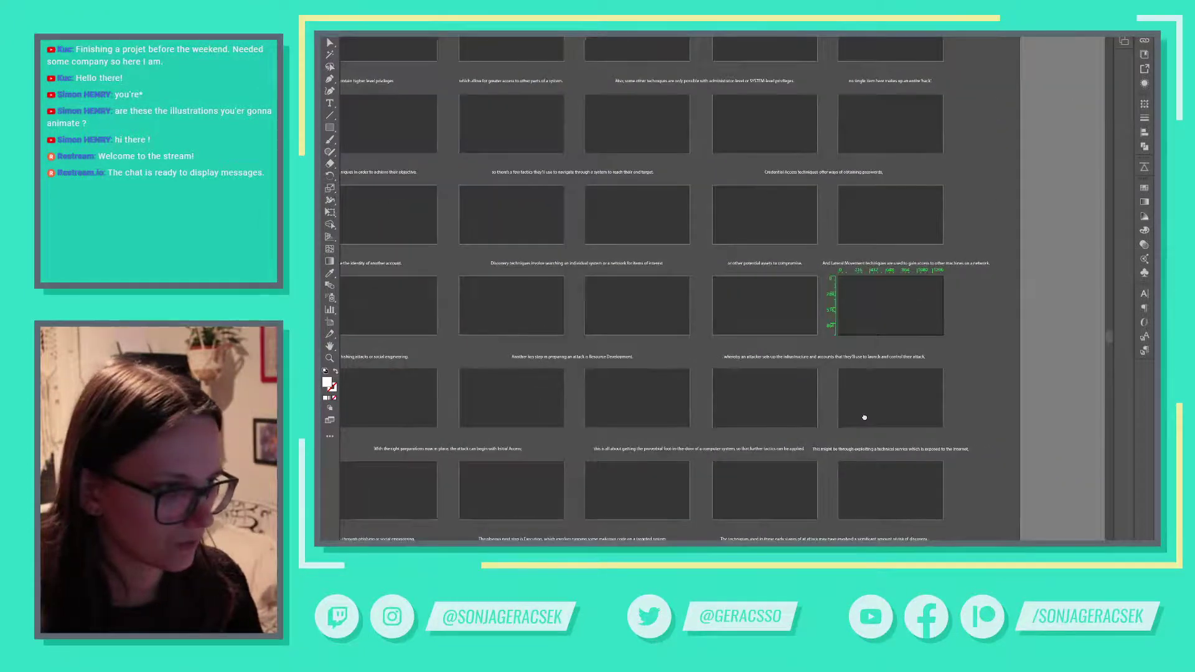
scroll(1010, 395, down, 2)
scroll(1085, 402, up, 2)
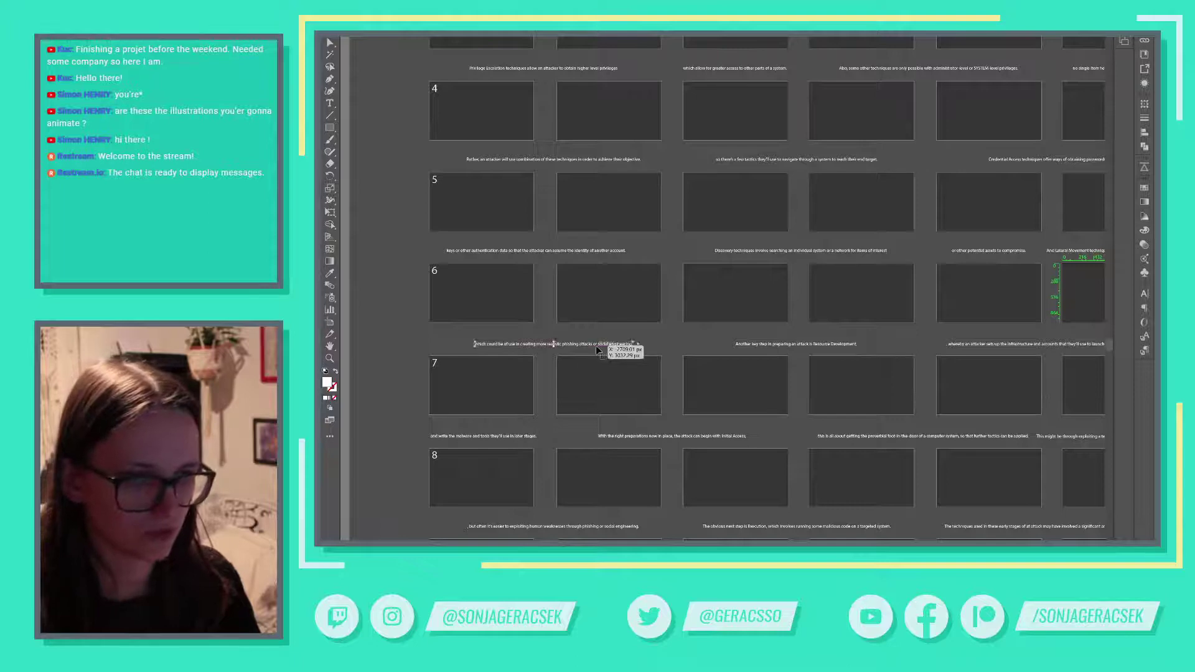
double_click(634, 344)
key(alt+Tab)
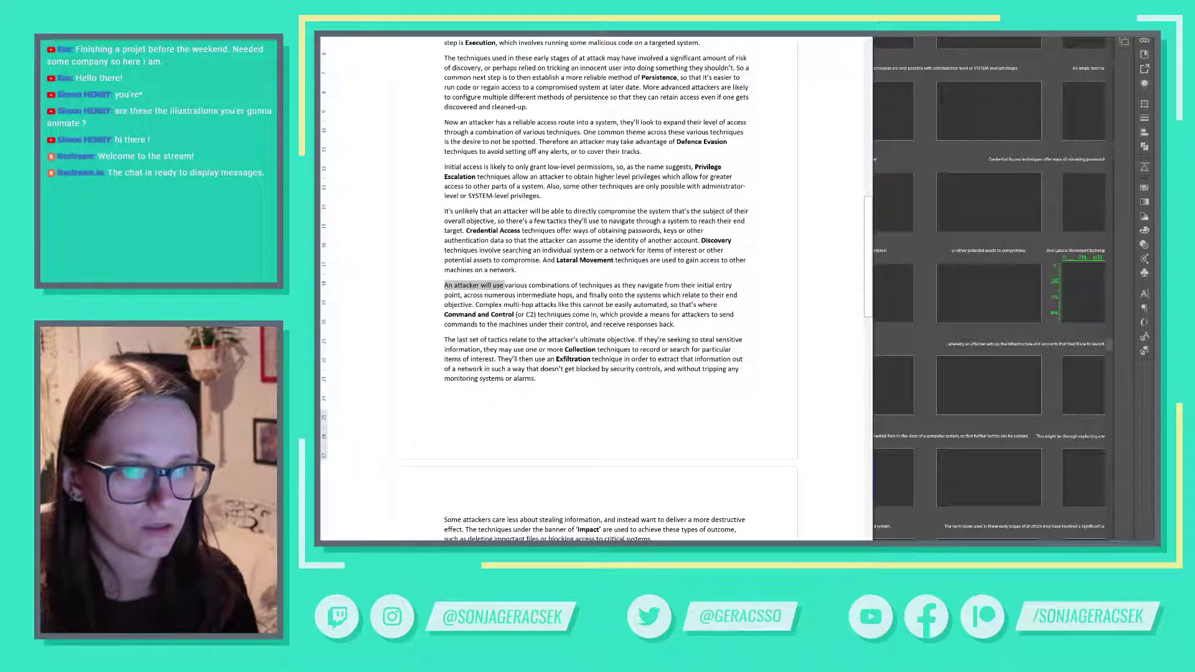
key(Right)
key(Home)
key(ctrl+shift+Right)
key(ctrl+shift+Right)
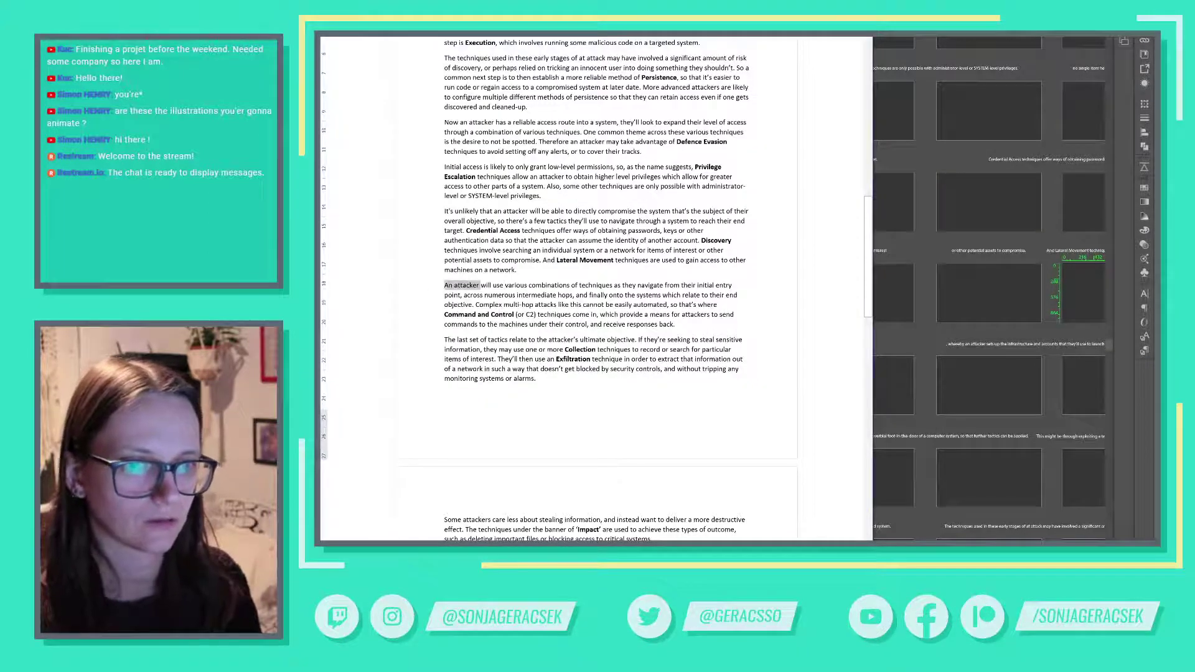
key(ctrl+shift+Right)
key(ctrl+shift+Right)
key(ctrl+shift+Right)
key(ctrl+shift+Right)
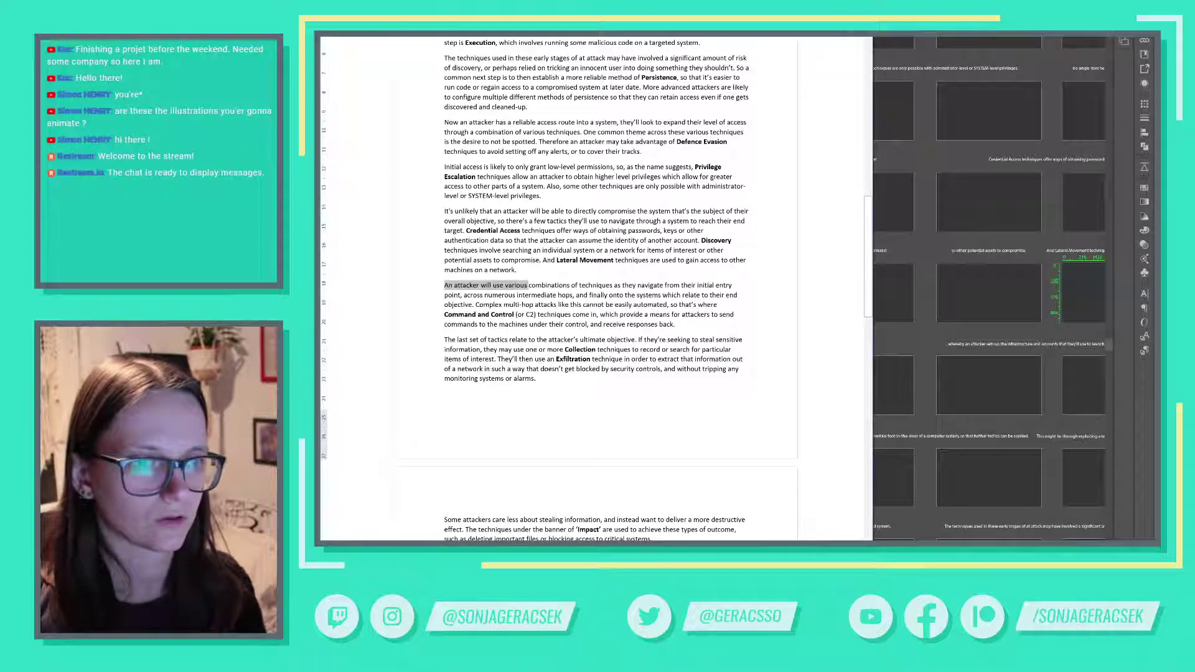
key(ctrl+shift+Right)
key(ctrl+shift+Right)
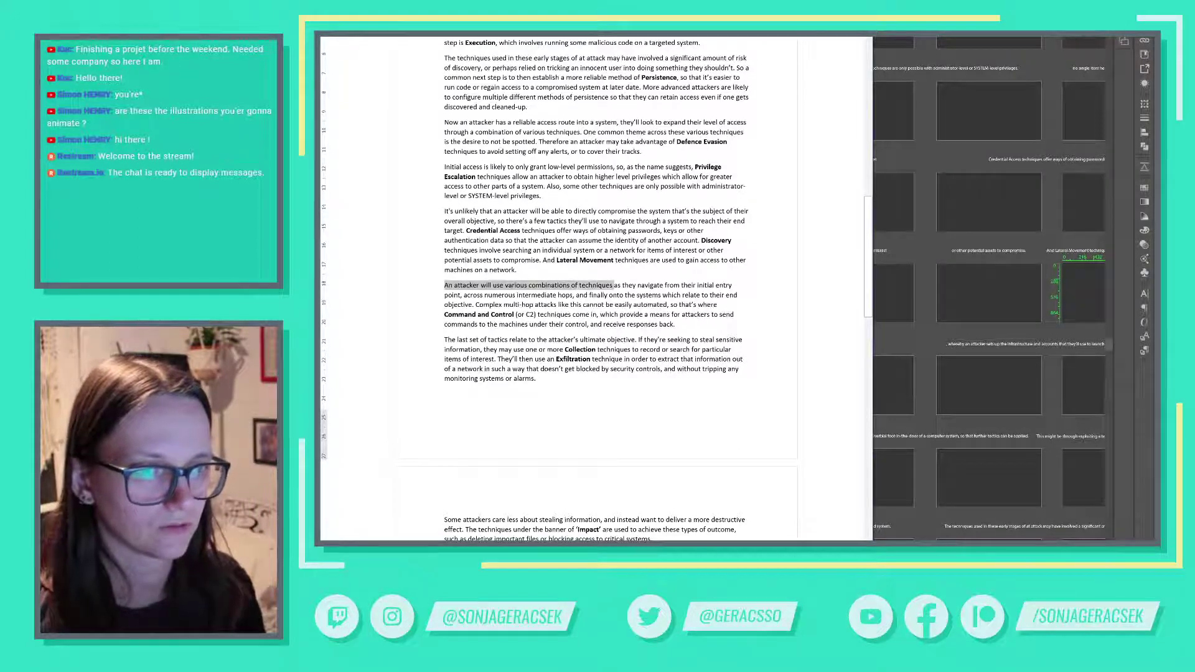
key(ctrl+shift+Right)
key(ctrl+shift+Right)
key(ctrl+shift+Right)
key(ctrl+shift+Right)
key(ctrl+shift+Right)
key(ctrl+shift+Right)
key(ctrl+shift+Right)
key(ctrl+shift+Right)
key(ctrl+shift+Right)
key(ctrl+shift+Right)
key(ctrl+shift+Right)
key(ctrl+shift+Left)
key(ctrl+shift+Left)
key(ctrl+shift+Left)
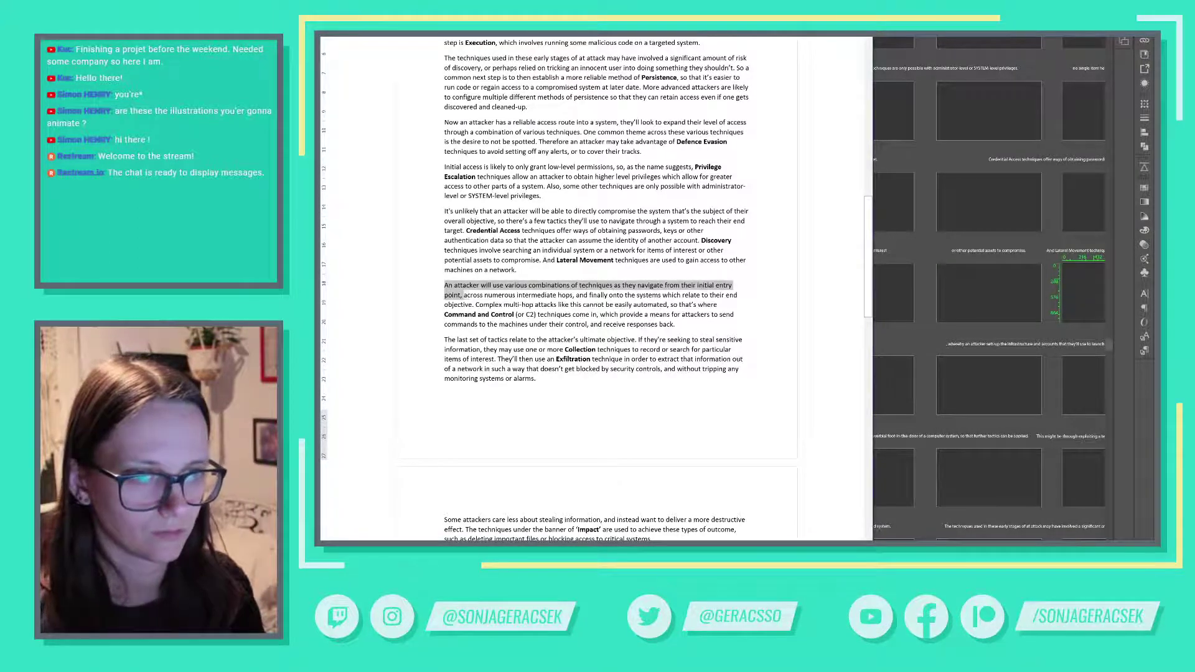
key(alt+Tab)
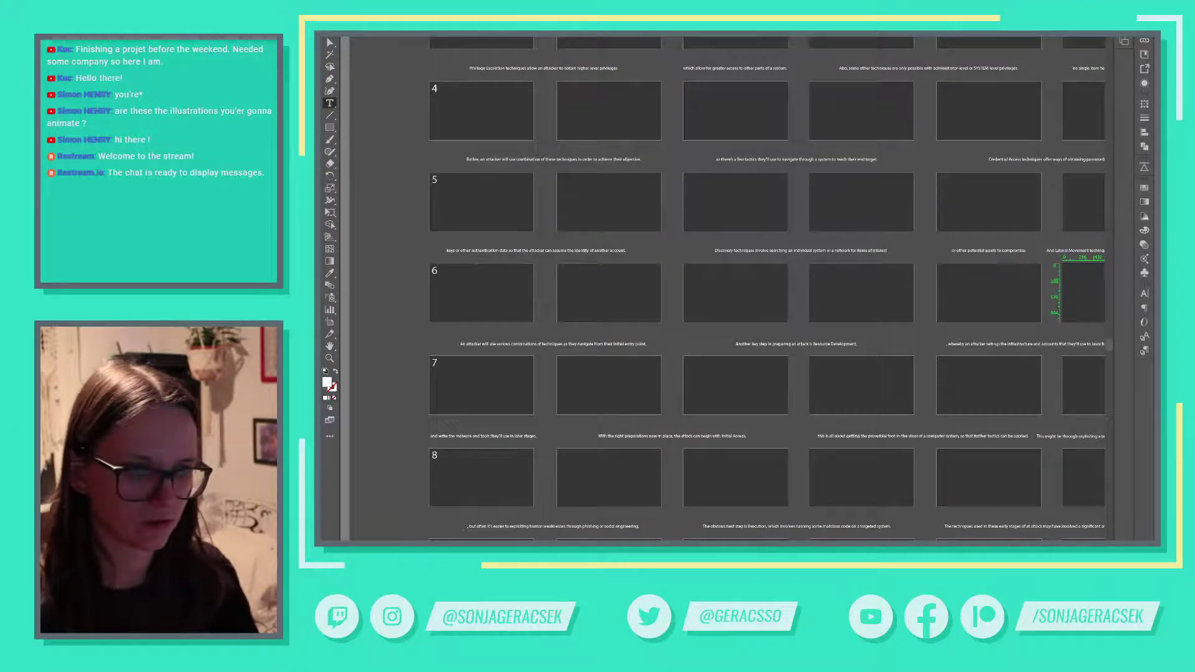
Step: Replace row 8's second caption with the script phrase "across numerous intermediate hops," and centre it above the second frame
key(alt+Tab)
click(509, 350)
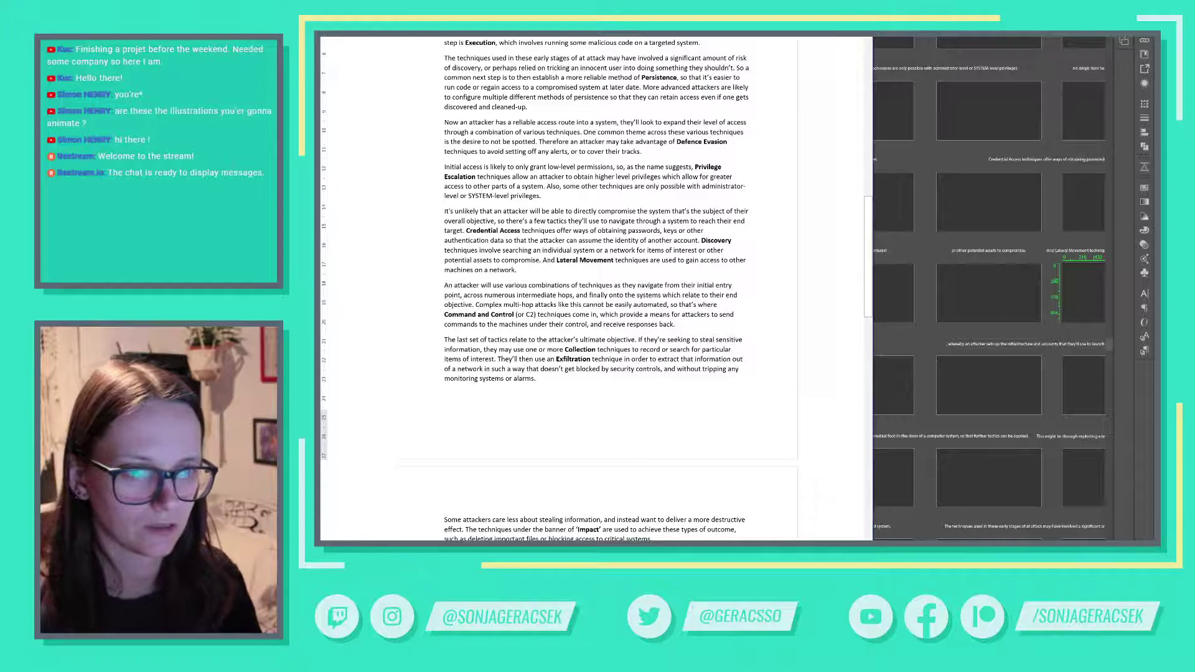
drag(464, 295, 574, 295)
key(ctrl+c)
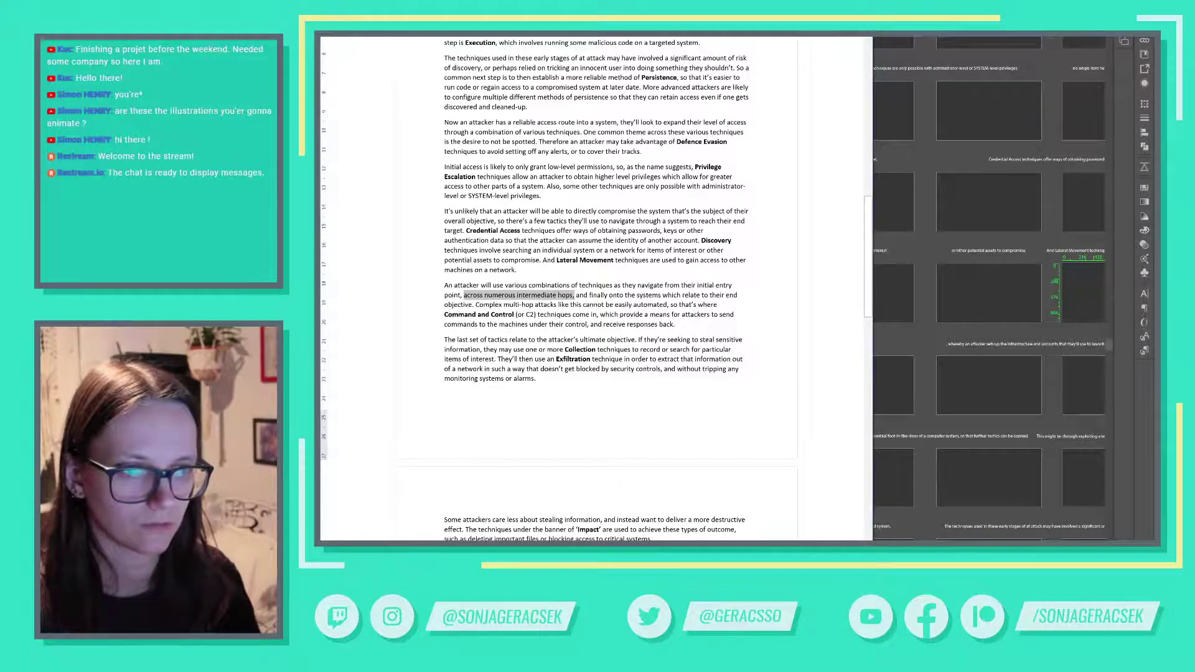
key(alt+Tab)
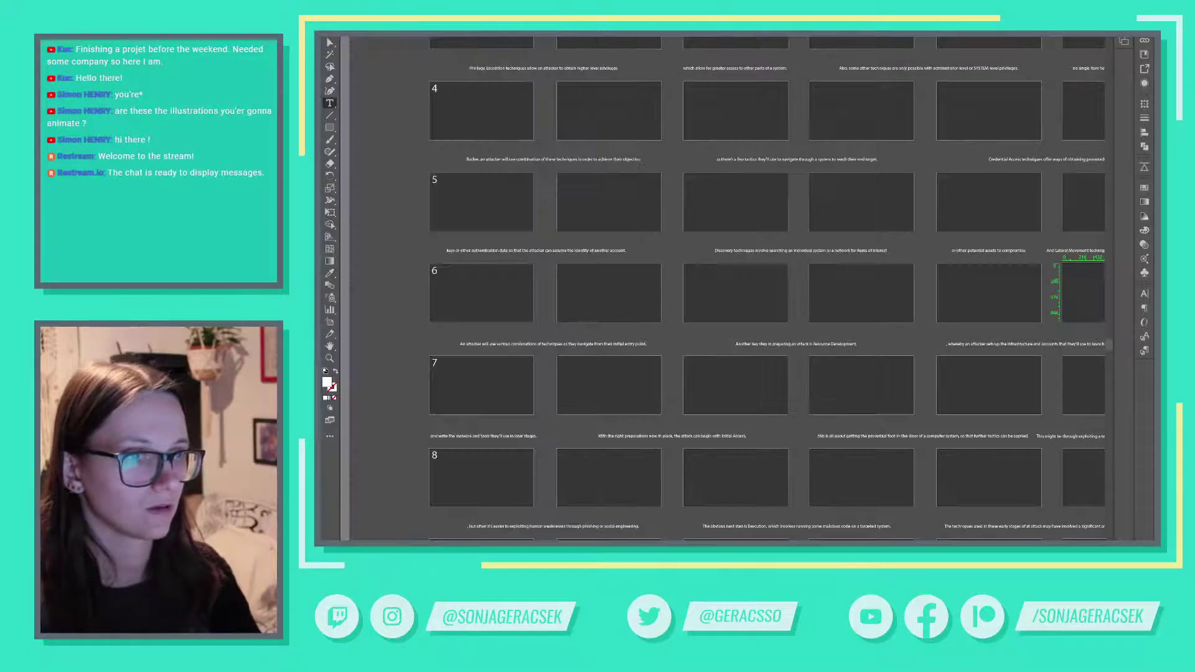
triple_click(701, 436)
key(ctrl+v)
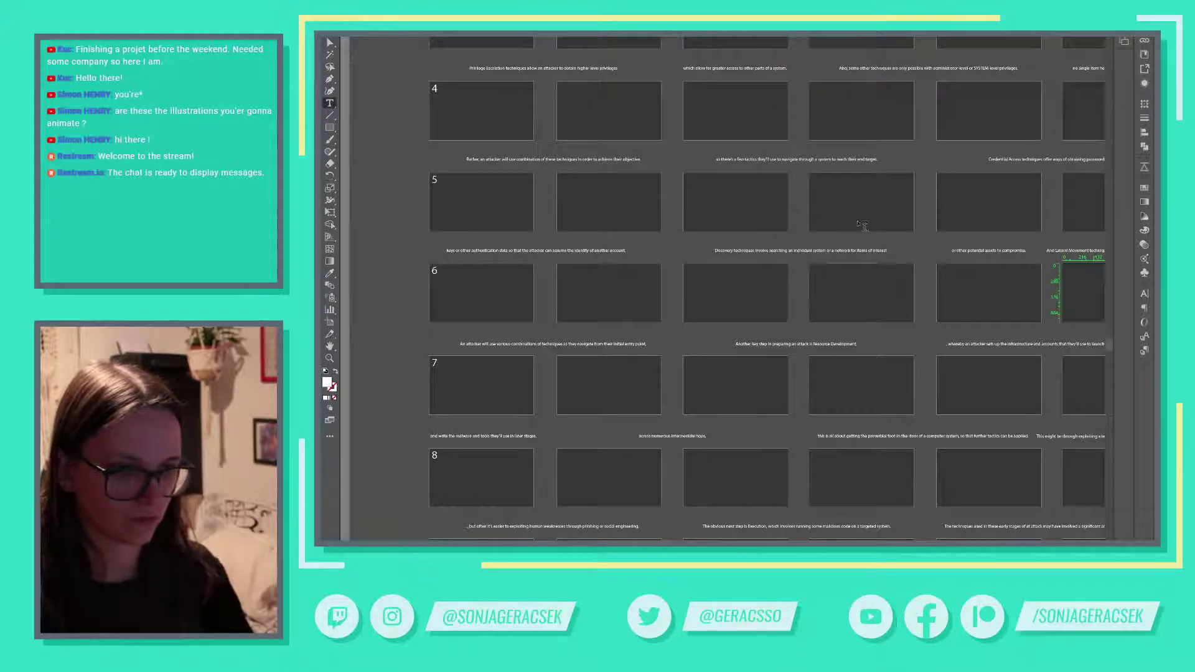
click(330, 41)
click(670, 436)
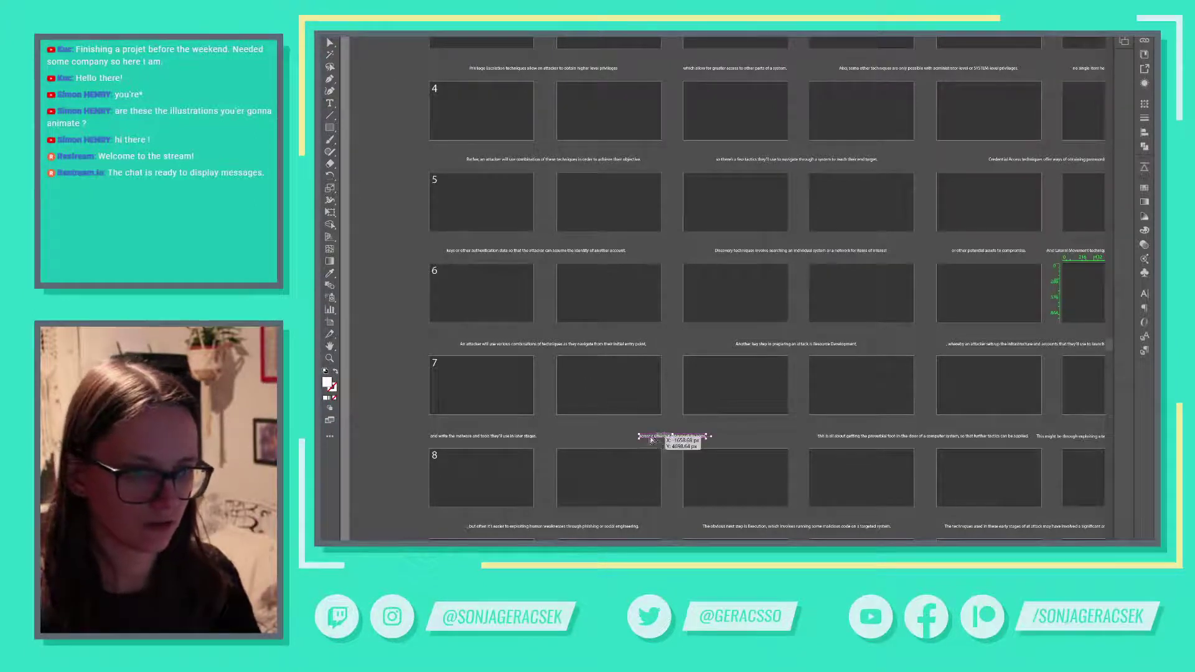
drag(671, 437, 596, 436)
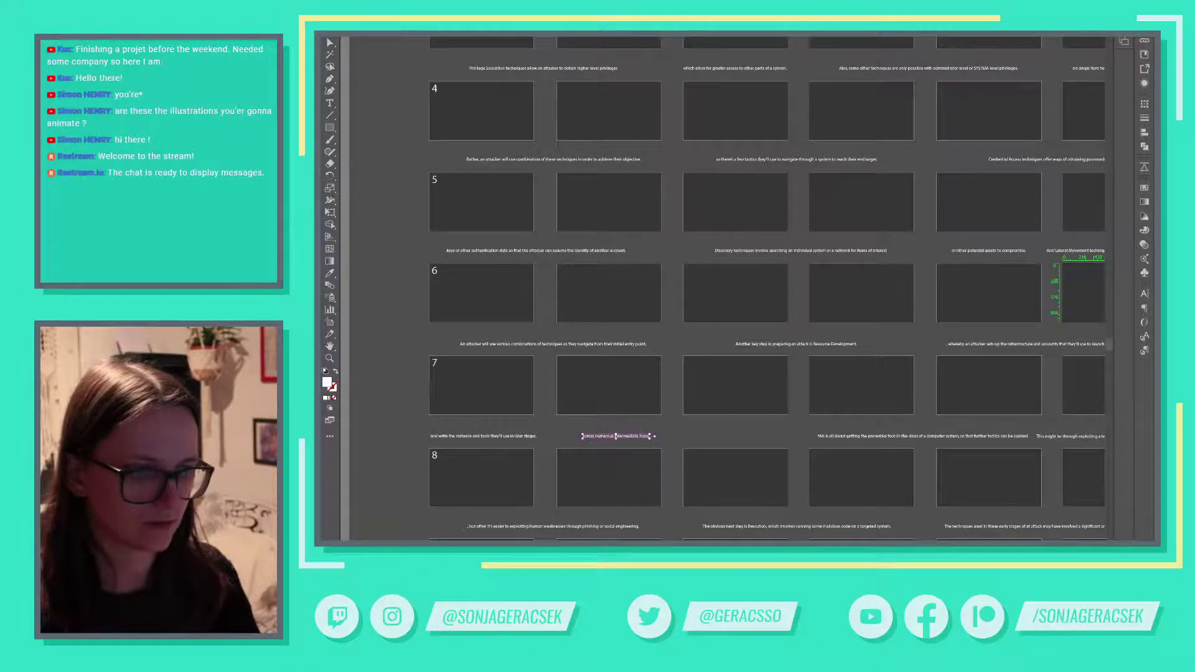
Step: Replace row 8's next caption with "and finally onto the systems which relate to their end objective." from the script and move it above the third frame
key(alt+Tab)
key(Right)
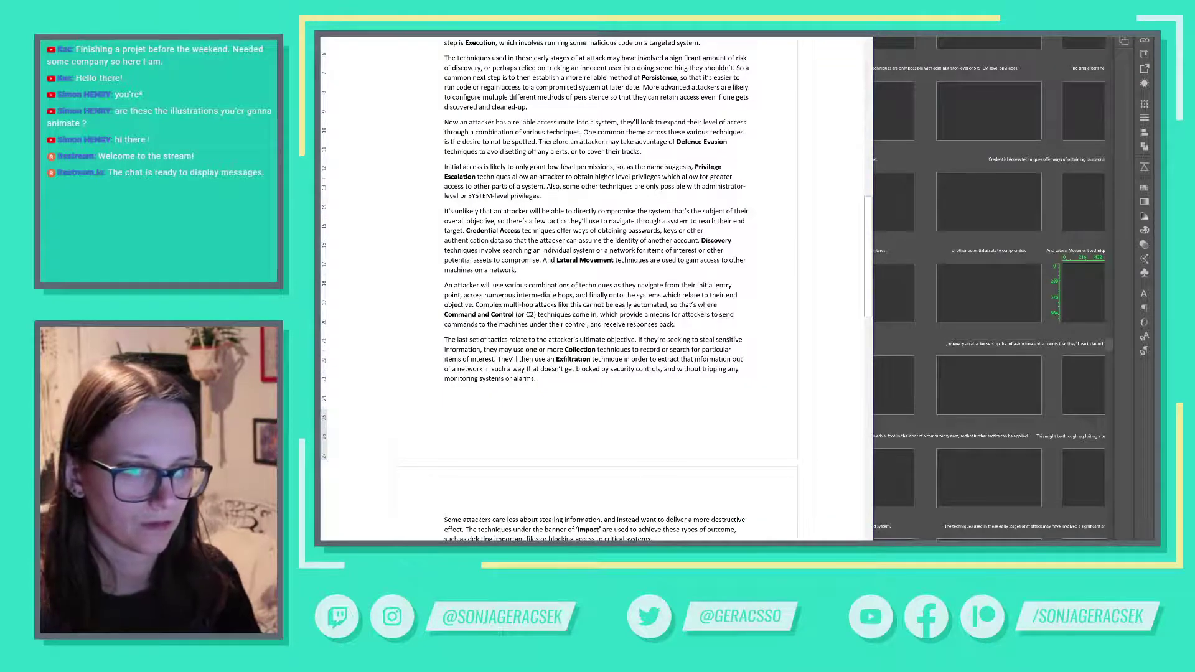
key(ctrl+shift+Right)
key(ctrl+shift+Right)
key(ctrl+shift+Right)
key(ctrl+shift+Right)
key(ctrl+shift+Right)
key(ctrl+shift+Right)
key(ctrl+shift+Right)
key(ctrl+shift+Right)
key(ctrl+shift+Right)
key(ctrl+shift+Right)
key(ctrl+shift+Right)
key(ctrl+shift+Right)
key(ctrl+c)
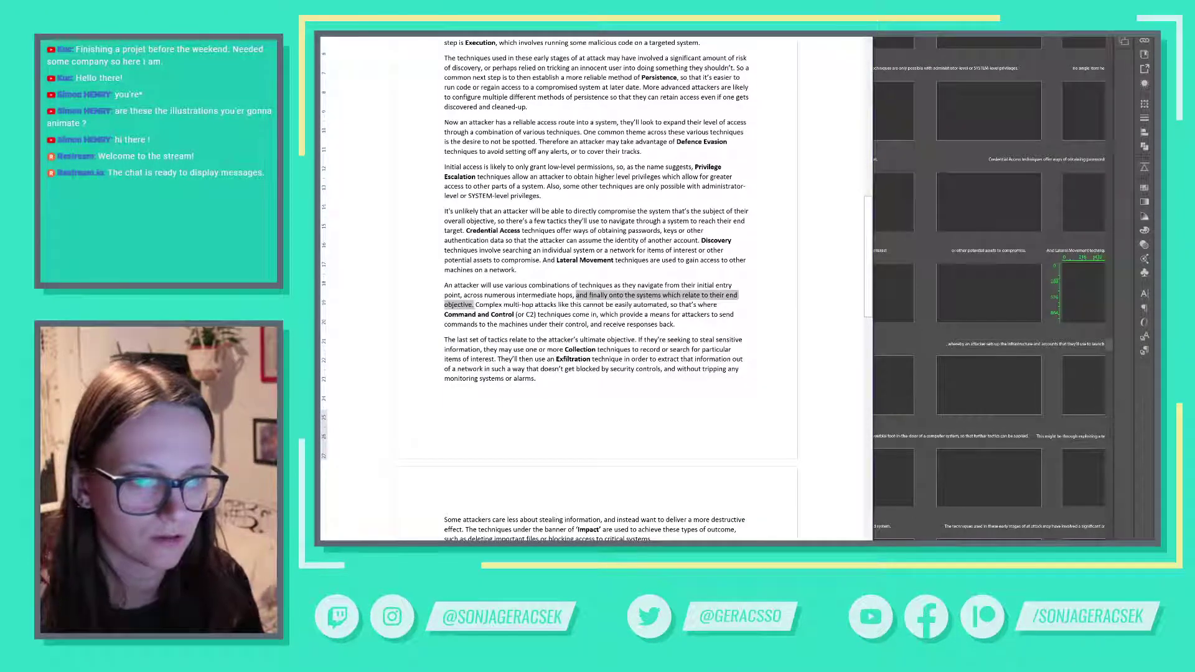
key(alt+Tab)
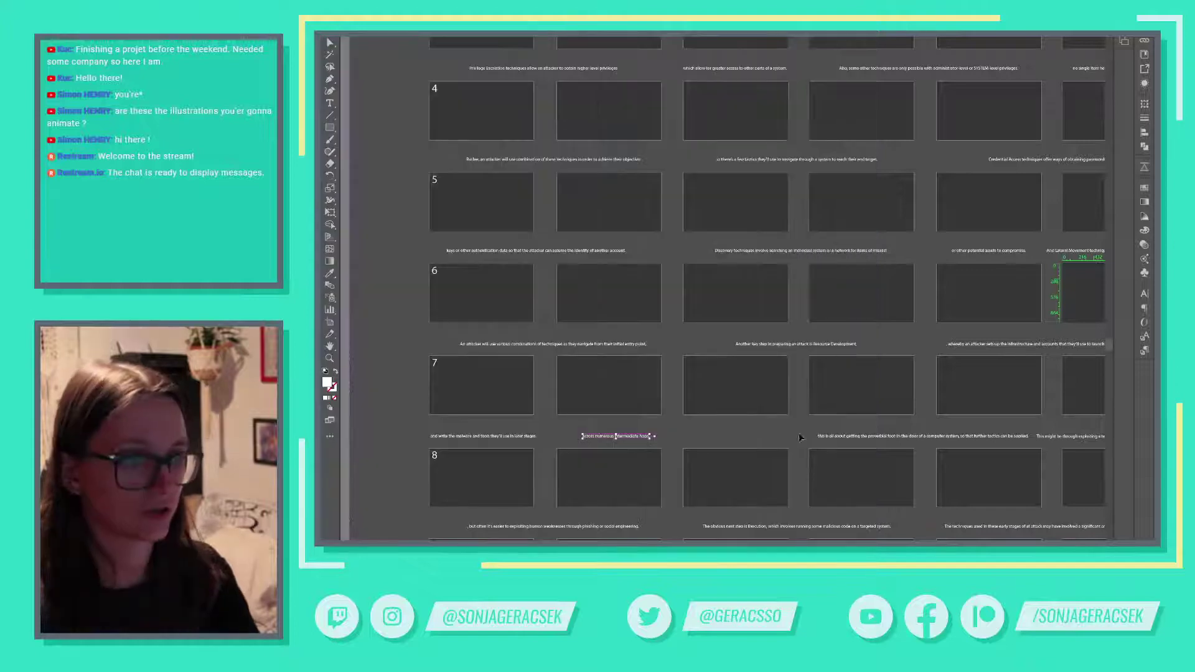
key(ctrl+a)
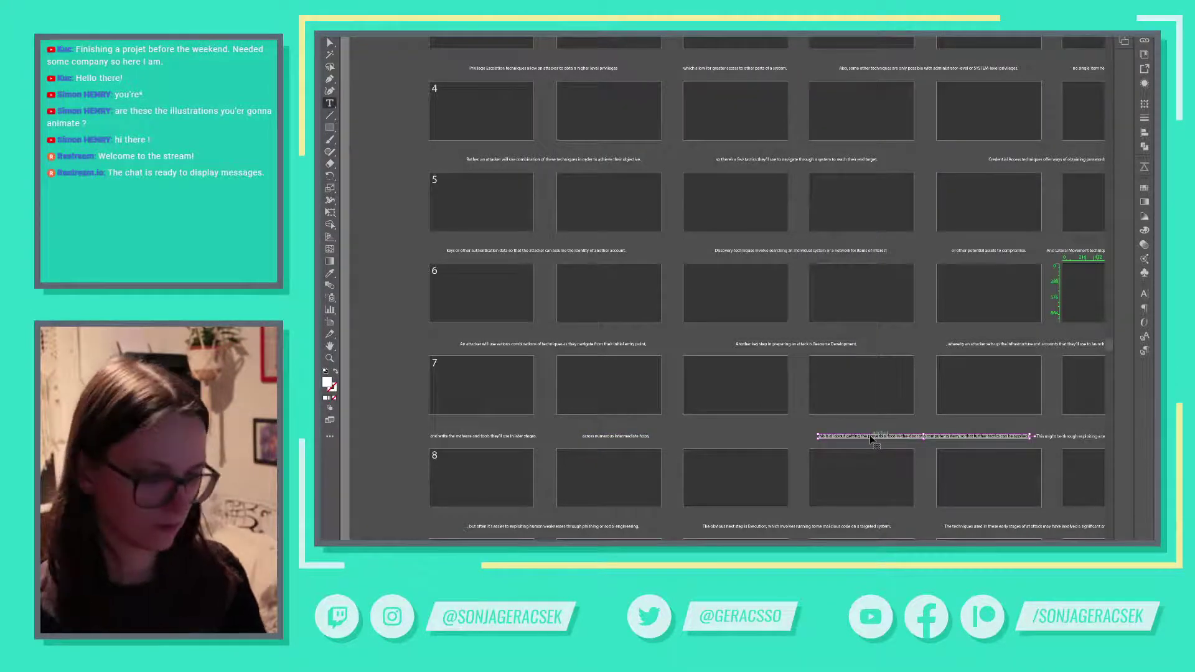
key(ctrl+v)
key(Escape)
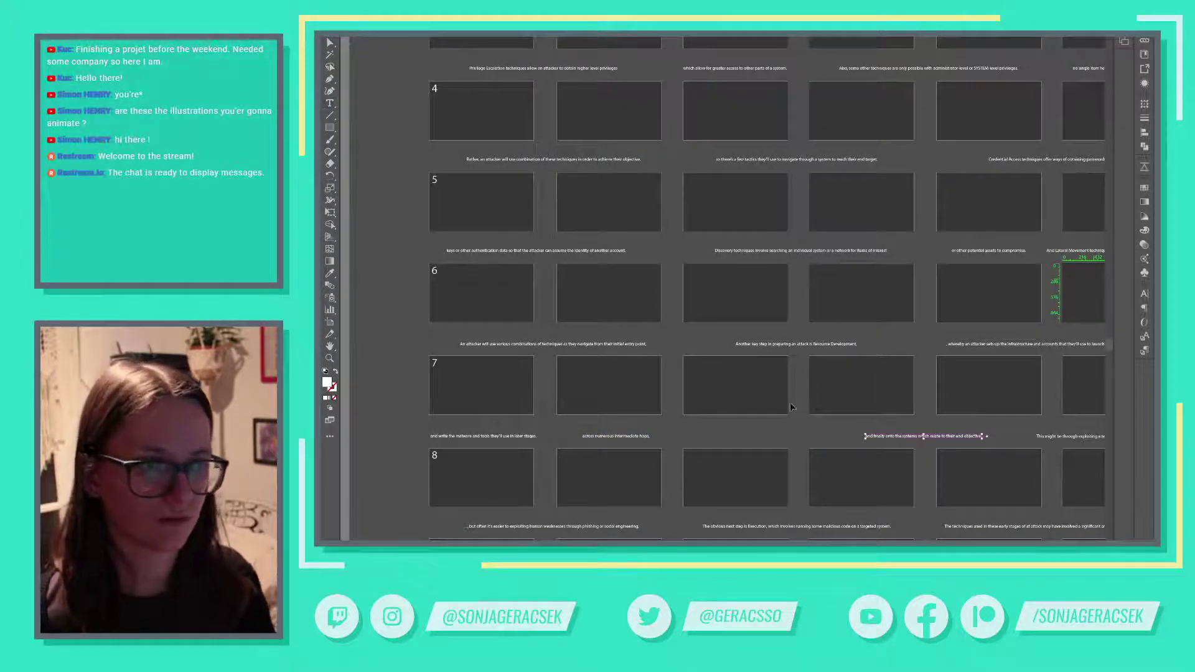
drag(899, 439, 739, 437)
Step: Duplicate row 8's third caption above the fourth frame and replace its text with "Complex multi-hop attacks like this cannot be easily automated," from the script
key(alt+Tab)
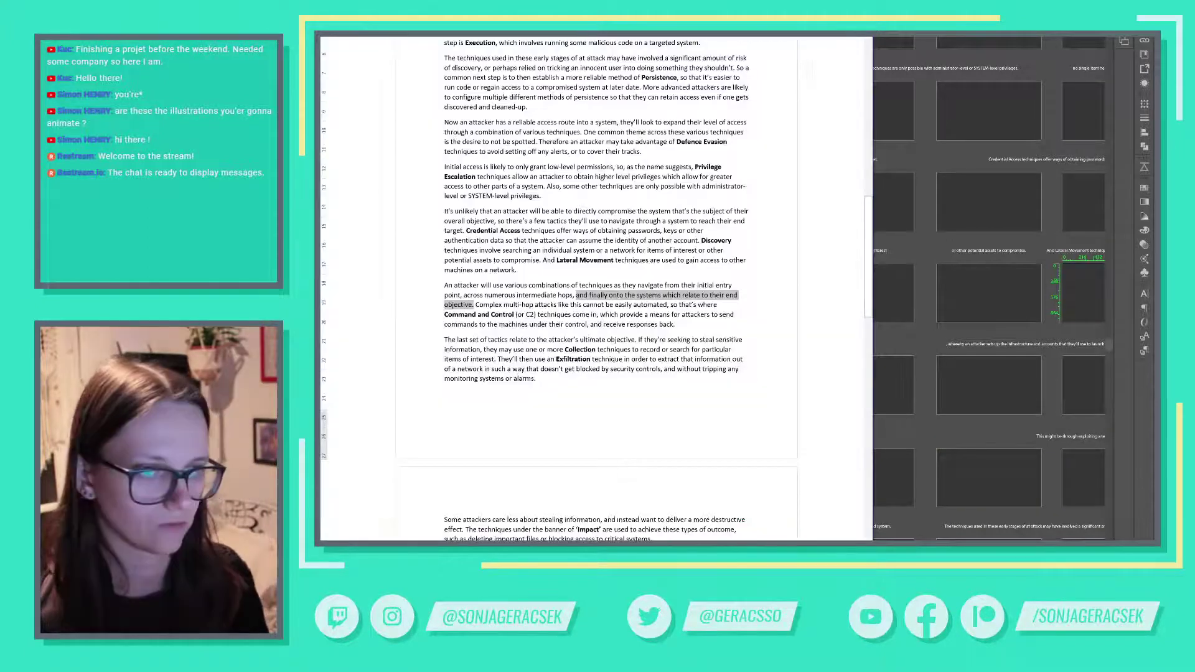
click(476, 305)
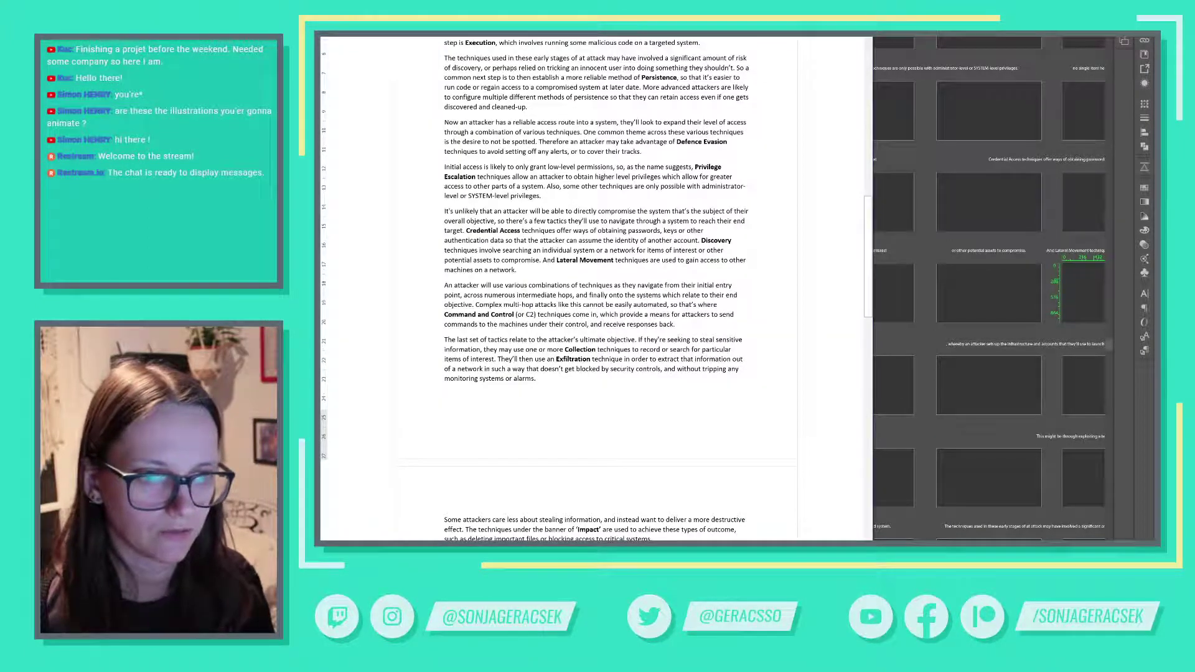
drag(475, 305, 677, 305)
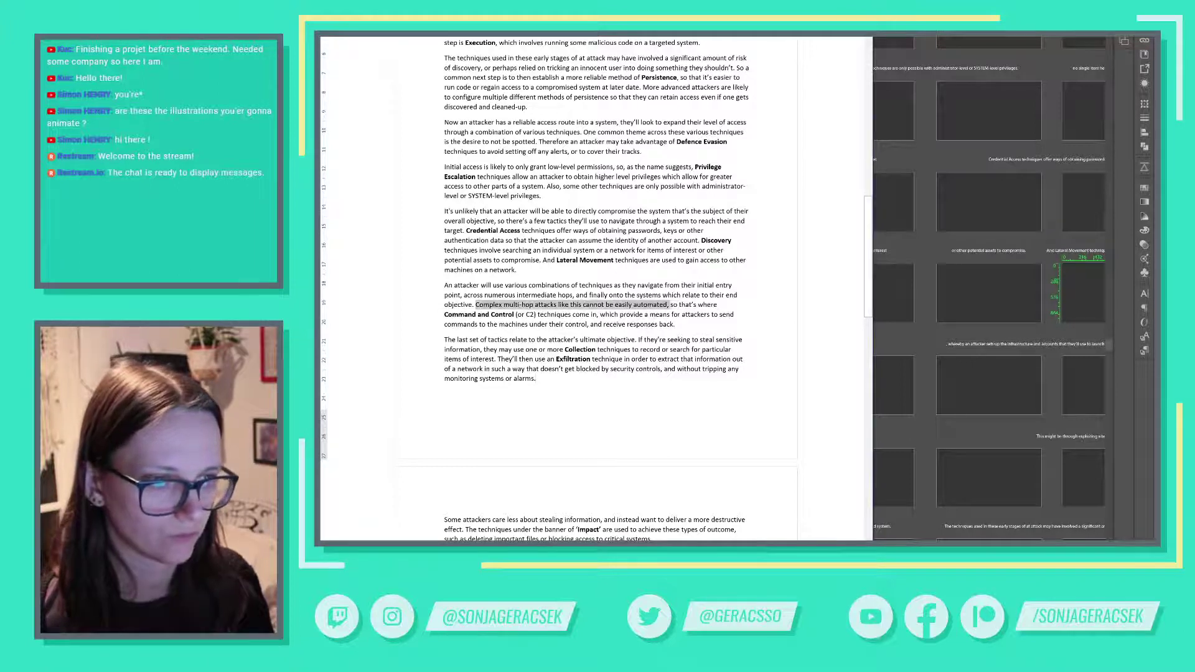
key(alt+Tab)
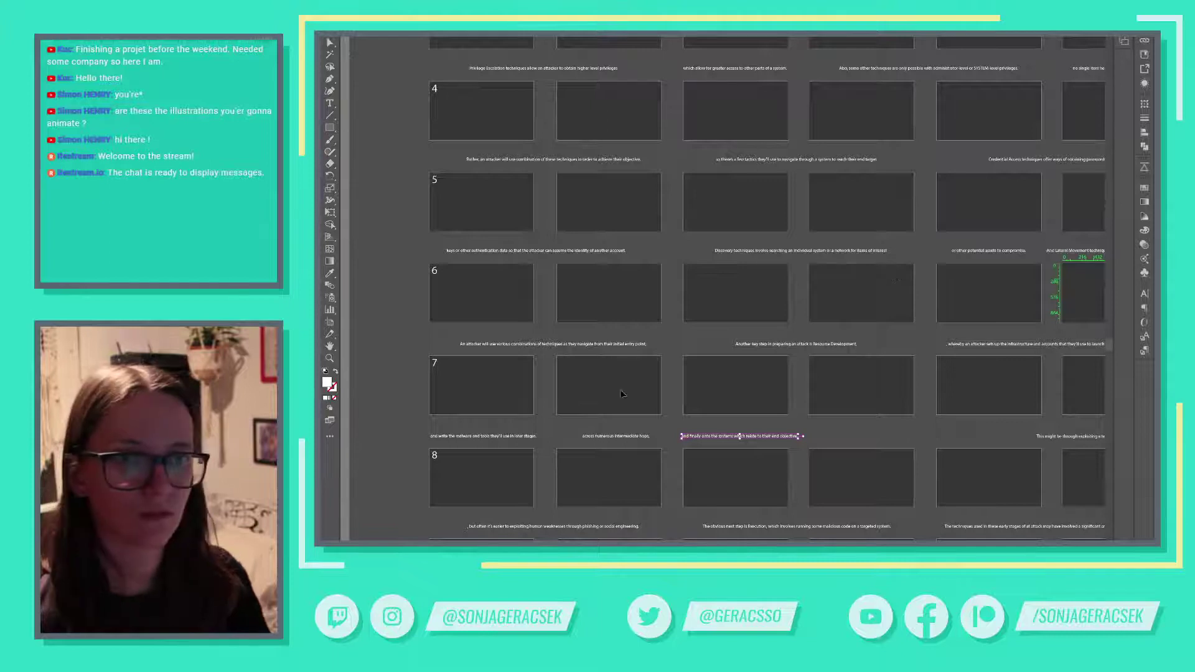
drag(719, 441, 841, 449)
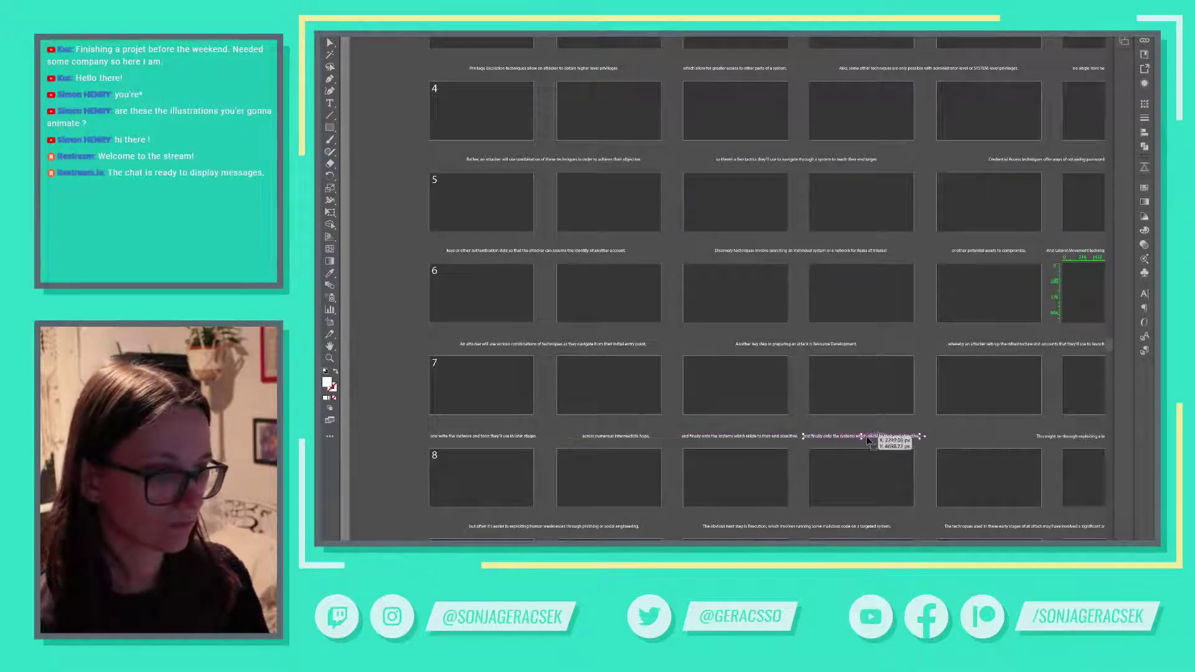
key(t)
triple_click(870, 439)
text(Complex multi hop attacks like this cannot be easily automated,)
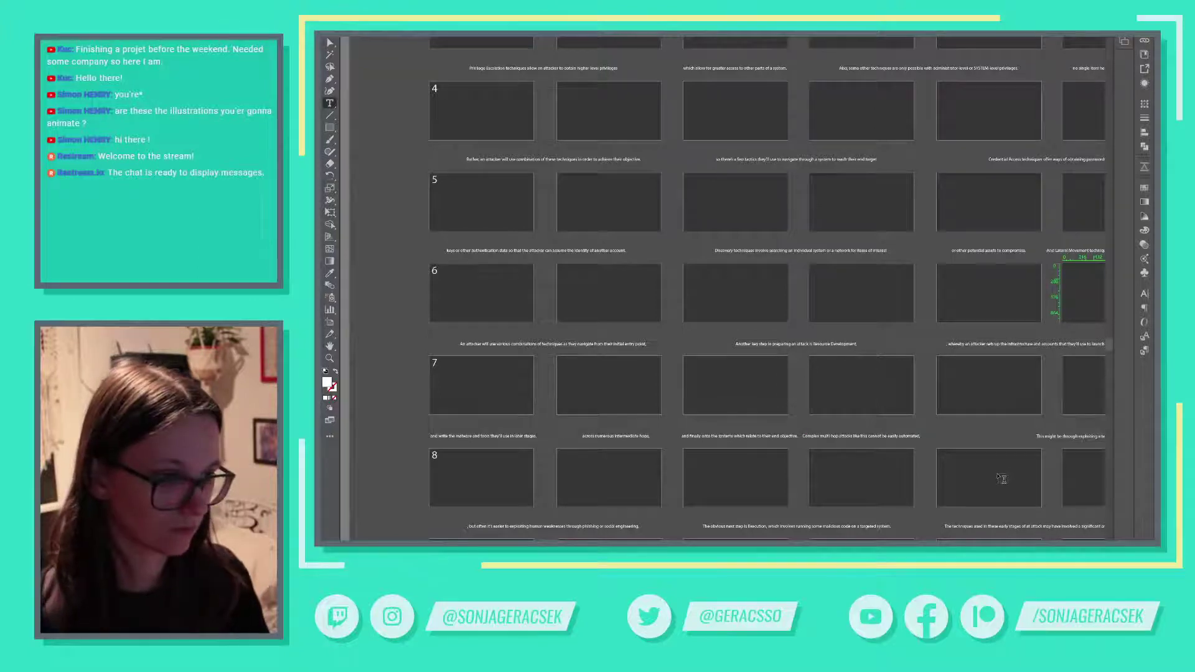
Step: Replace row 8's last caption with "so that's where Command and Control (or C2) techniques come in," from the script and move it above the fifth frame
key(alt+Tab)
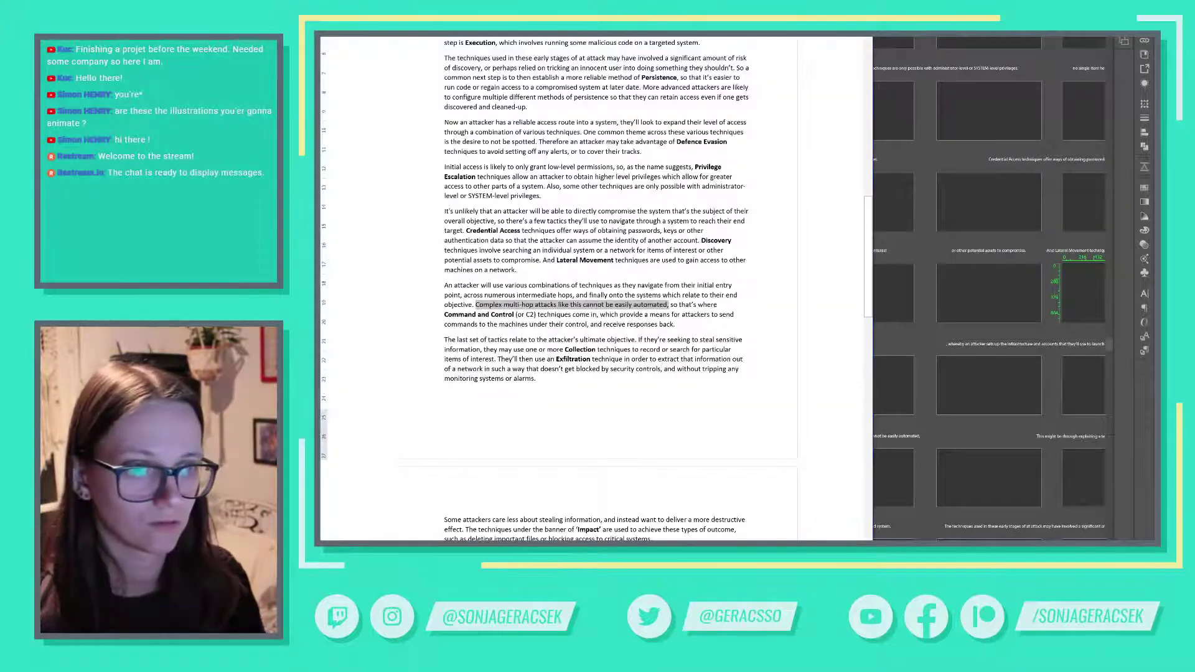
click(676, 324)
drag(679, 304, 535, 304)
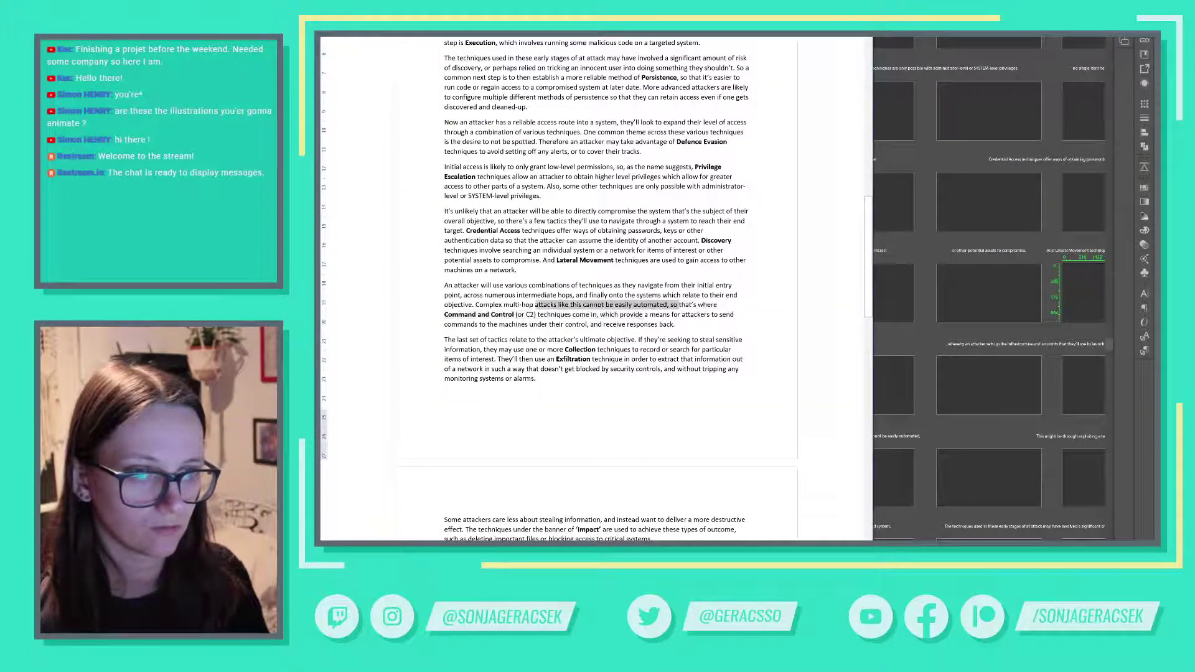
drag(670, 304, 598, 315)
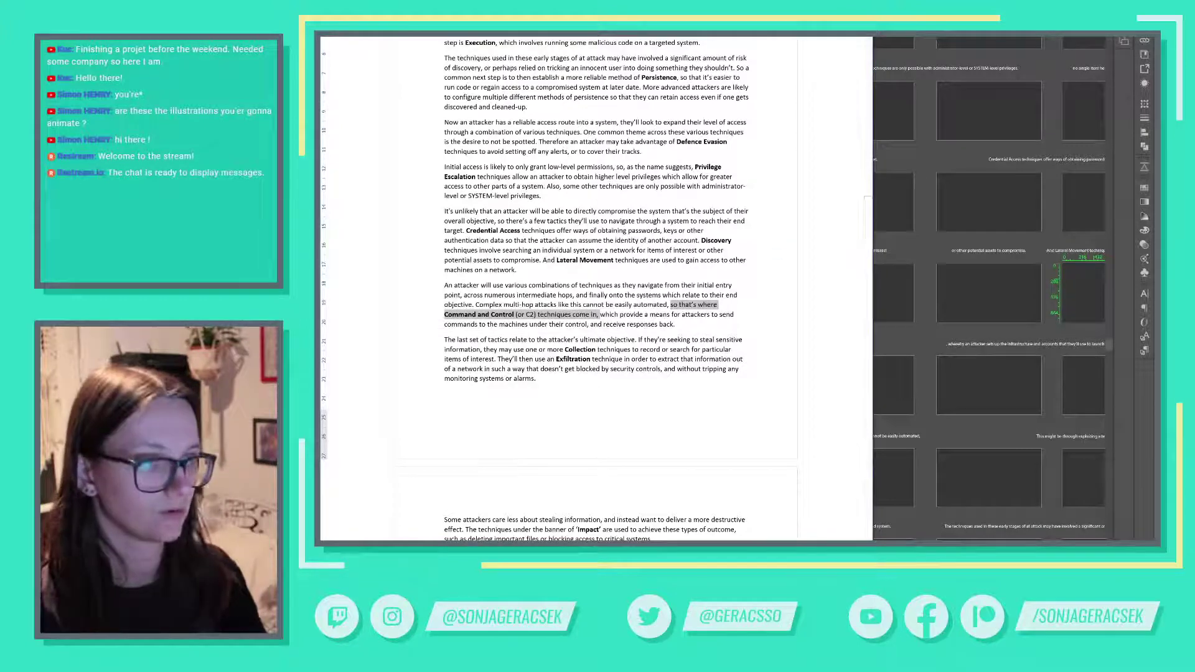
key(alt+Tab)
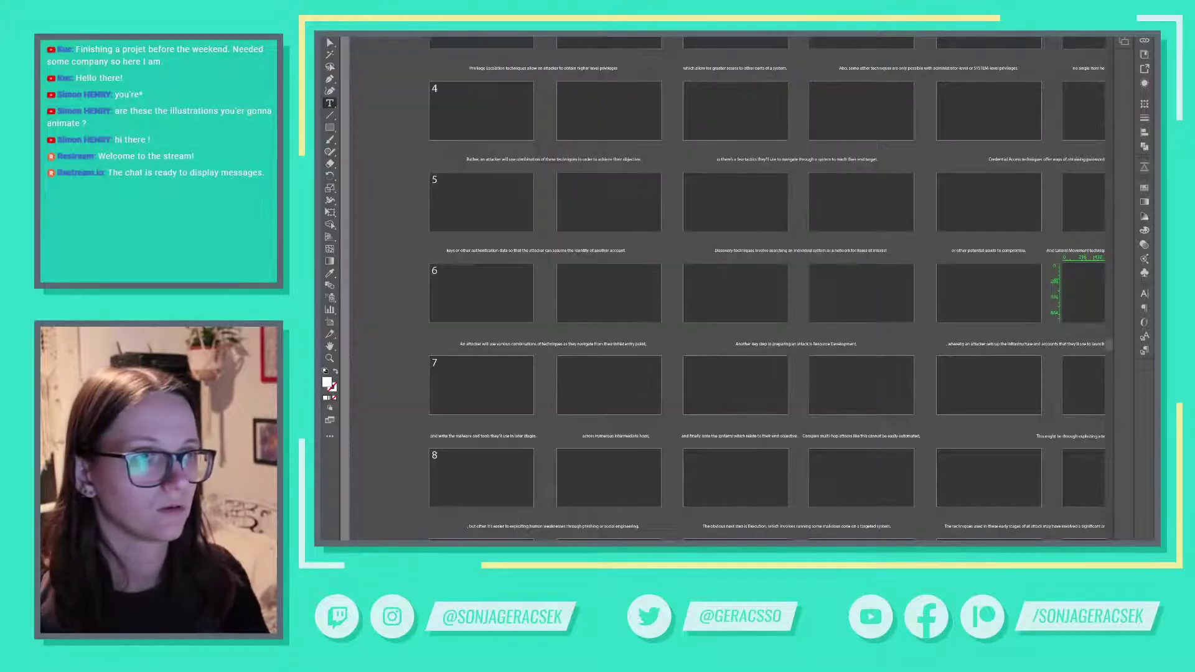
click(1068, 435)
text(so that's where Command and Control (or C2) techniques come in,)
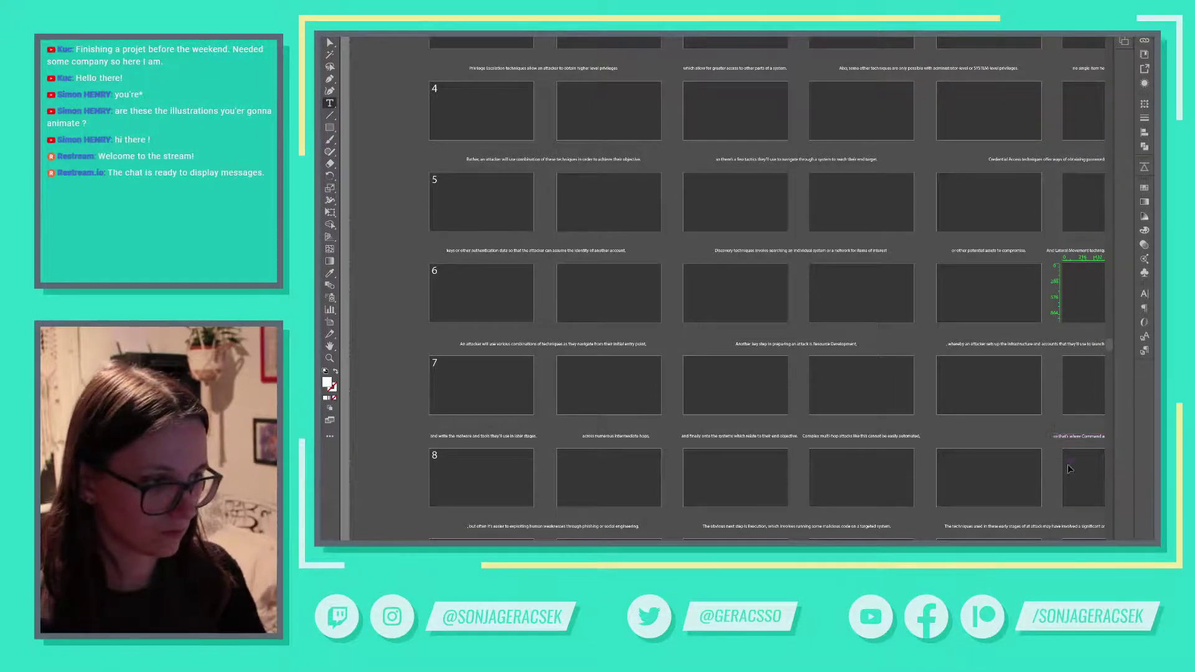
scroll(1068, 468, down, 1)
scroll(1068, 468, right, 2)
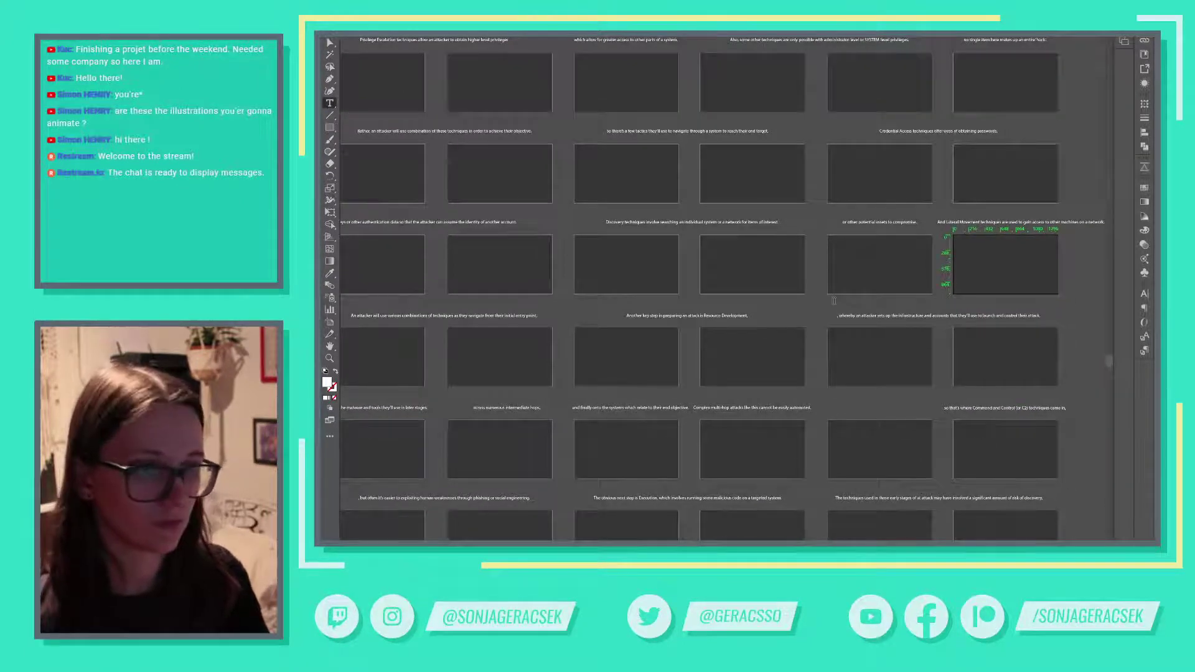
key(Escape)
drag(996, 416, 883, 407)
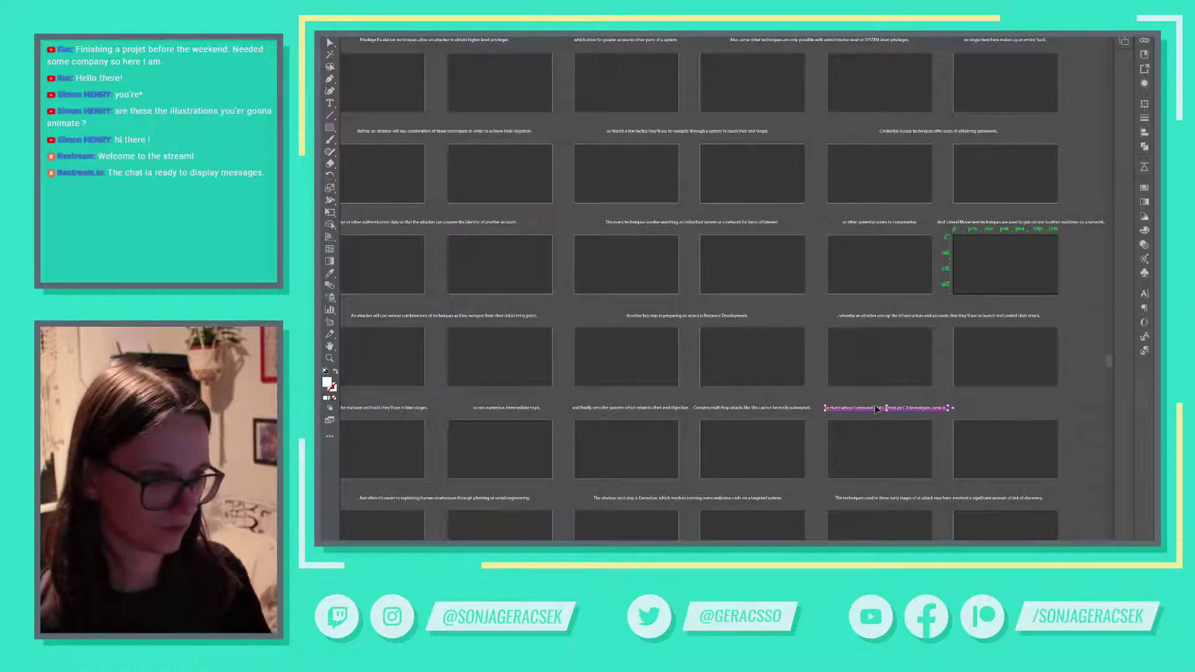
Step: Duplicate row 8's fifth caption above the sixth frame and replace its text with "which provide a means for attackers to send commands" from the script
drag(875, 405, 1017, 408)
key(alt+Tab)
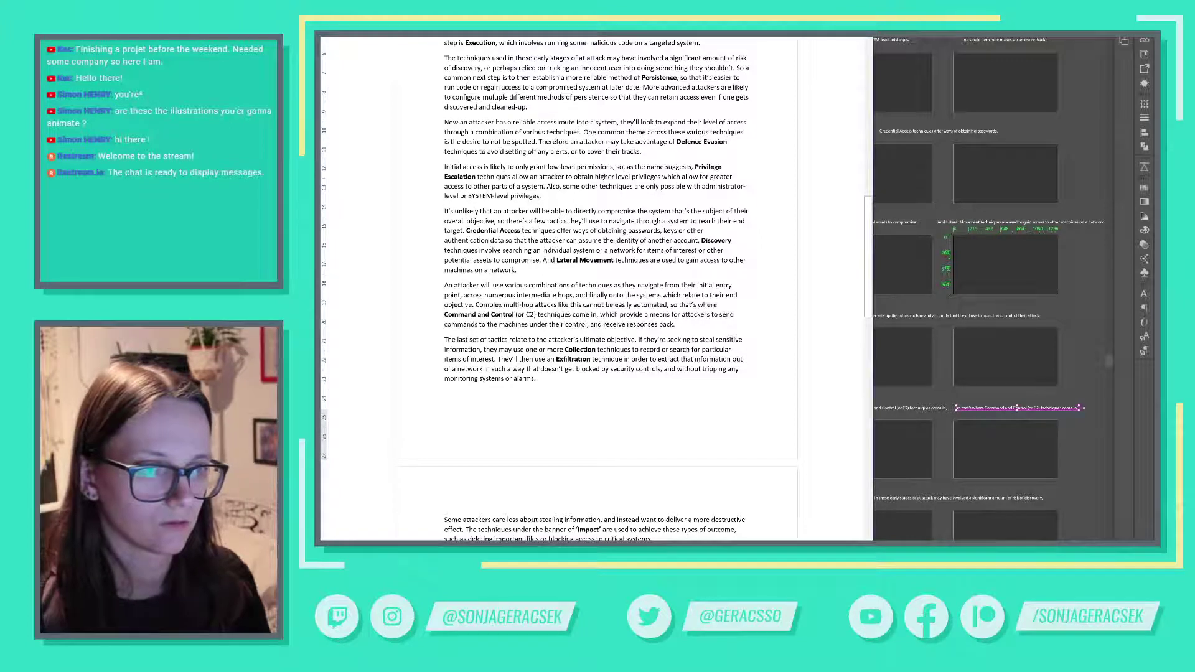
drag(598, 314, 476, 324)
key(ctrl+c)
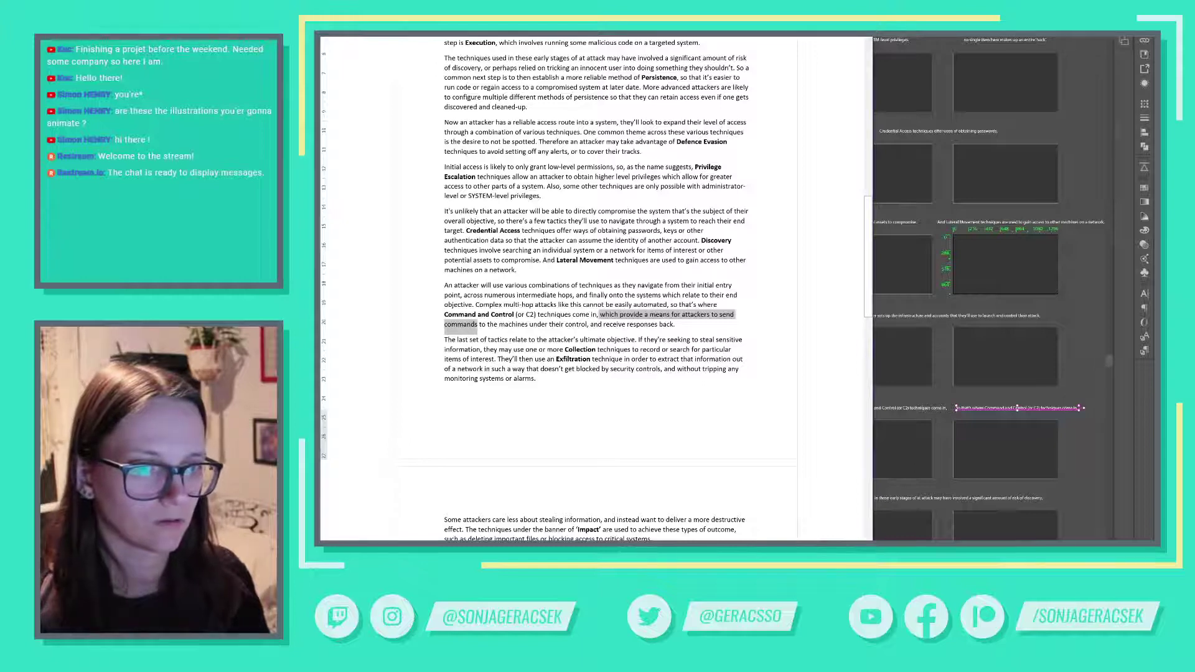
click(1009, 409)
double_click(1002, 408)
key(ctrl+a)
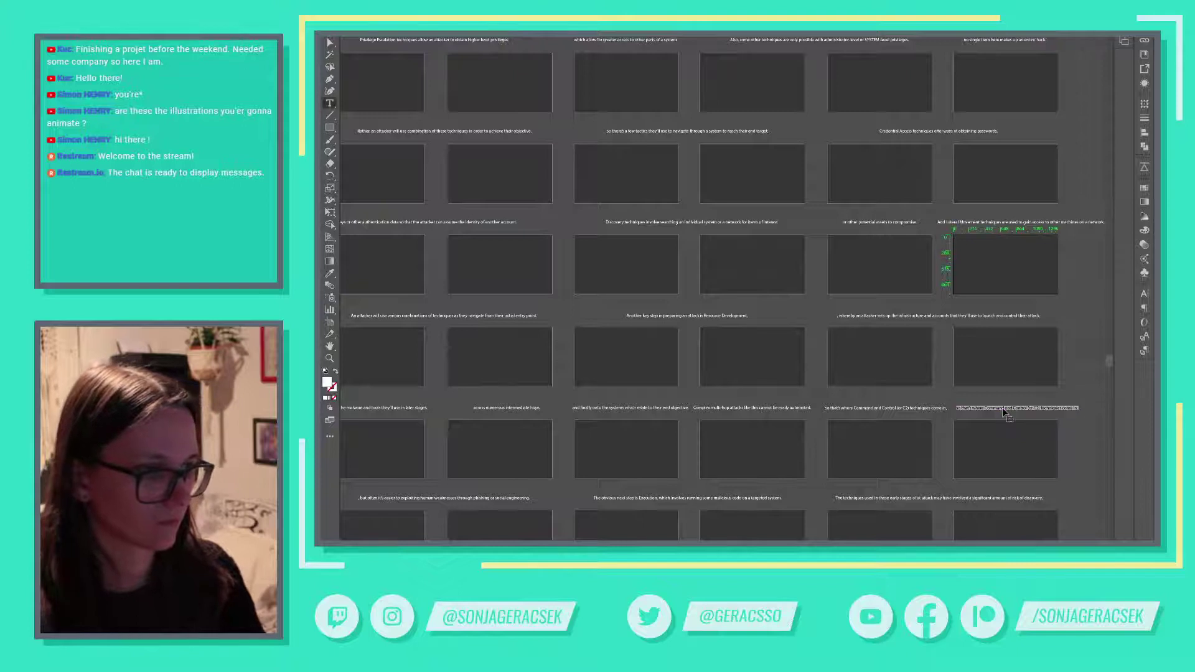
key(ctrl+v)
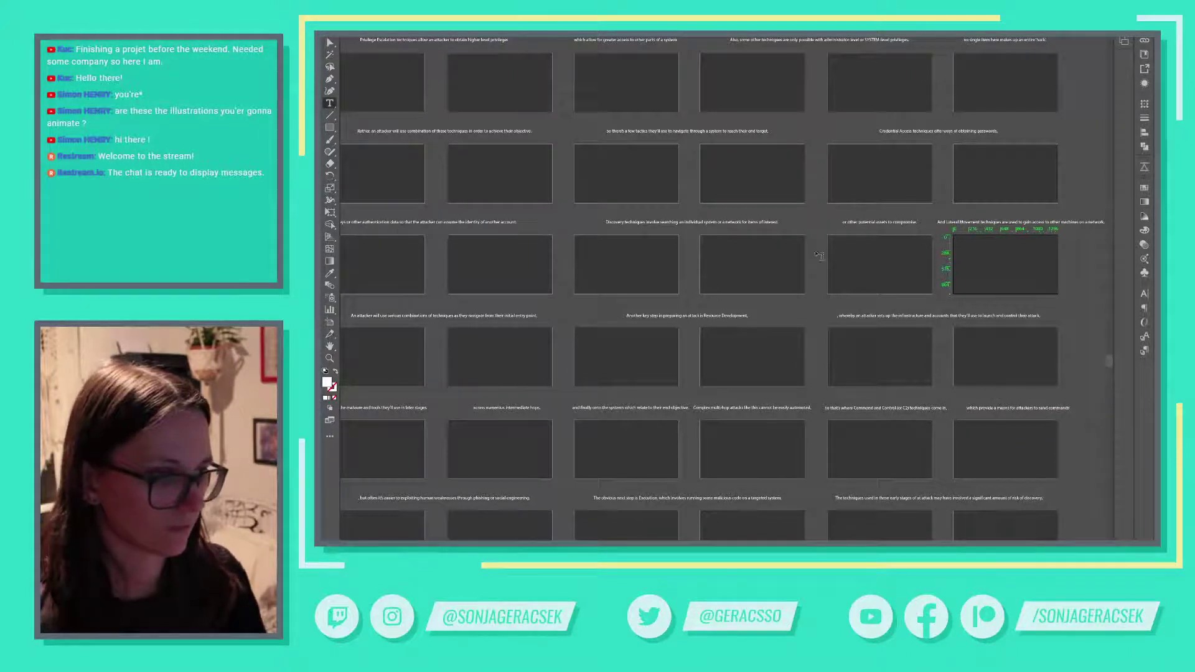
key(Escape)
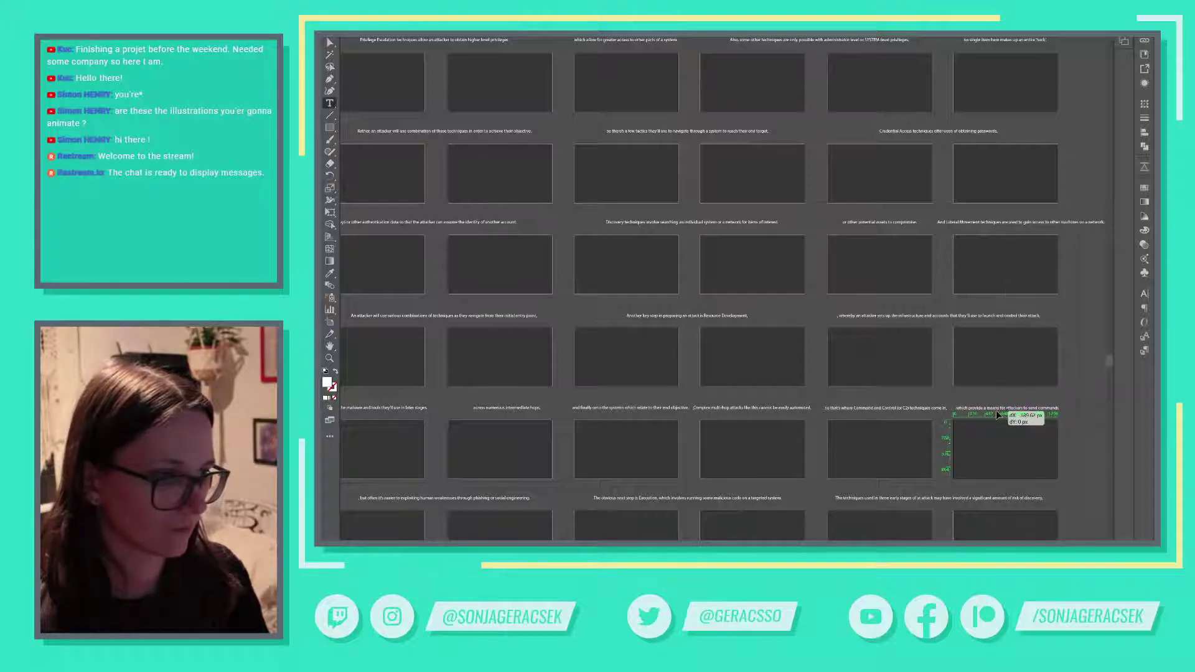
drag(995, 410, 985, 412)
Step: Replace row 9's first caption with "to the machines under their control, and receive responses back." from the script and move it above the first frame
scroll(584, 471, left, 5)
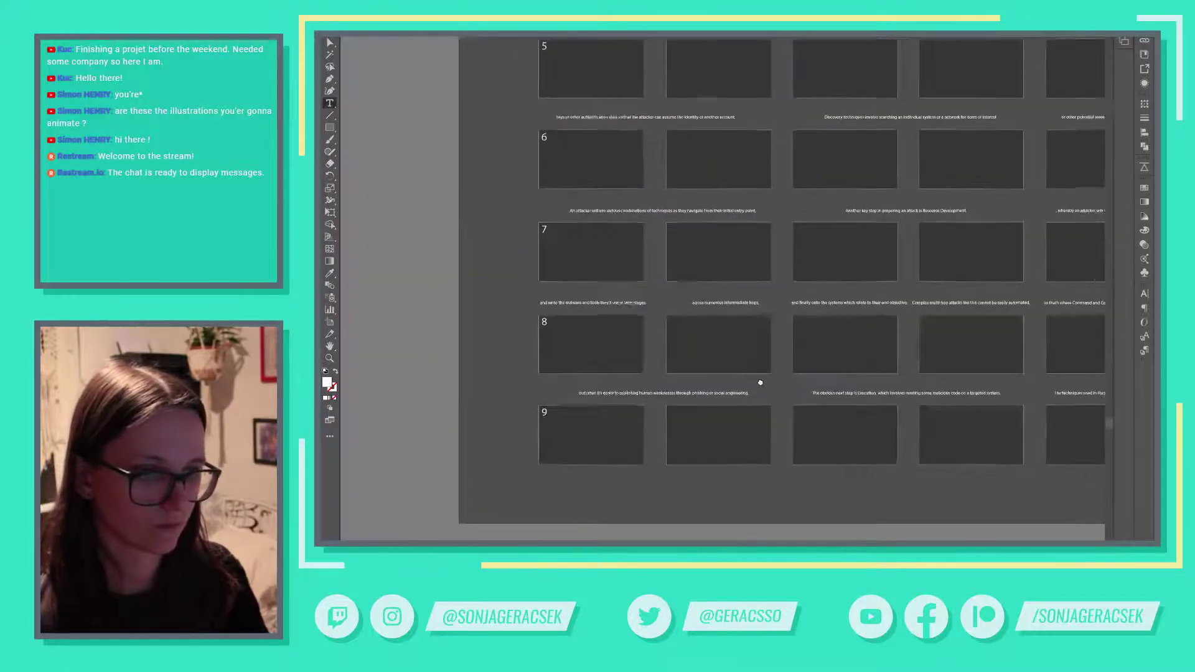
key(alt+Tab)
click(478, 325)
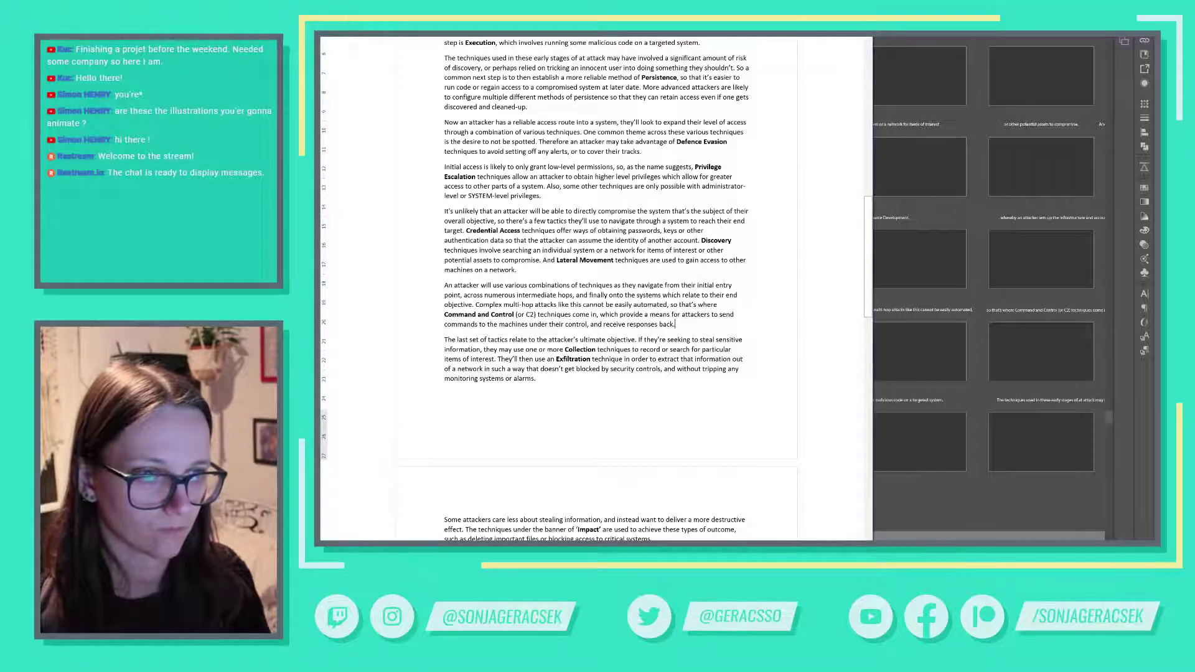
drag(675, 324, 476, 324)
key(ctrl+c)
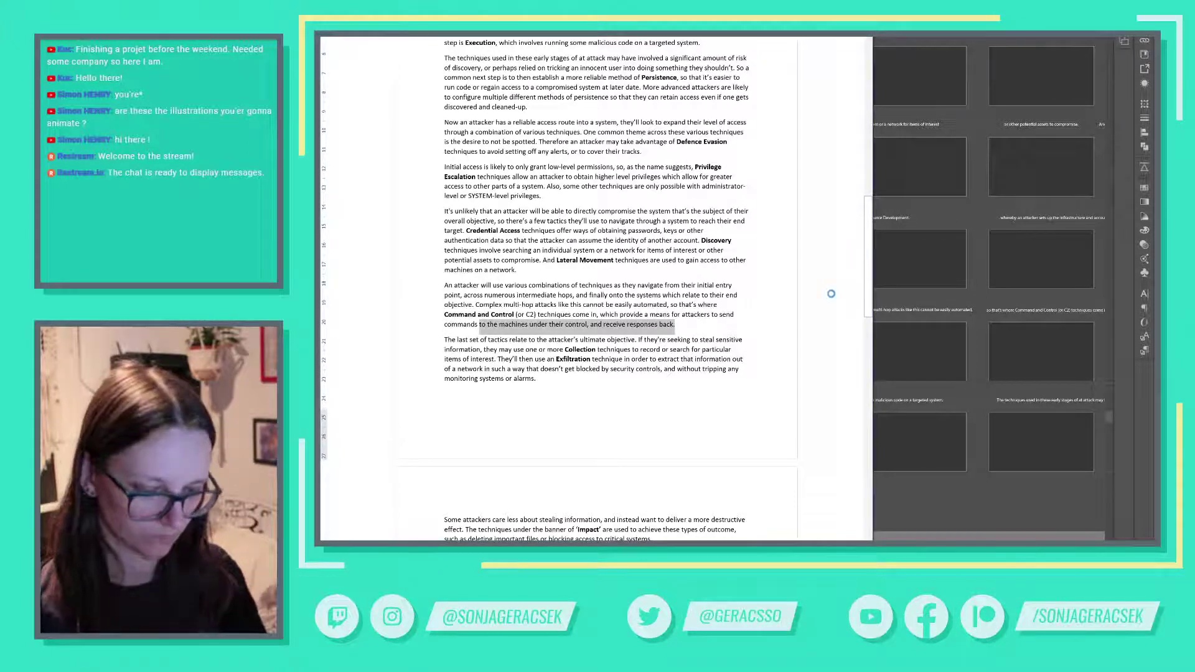
key(alt+Tab)
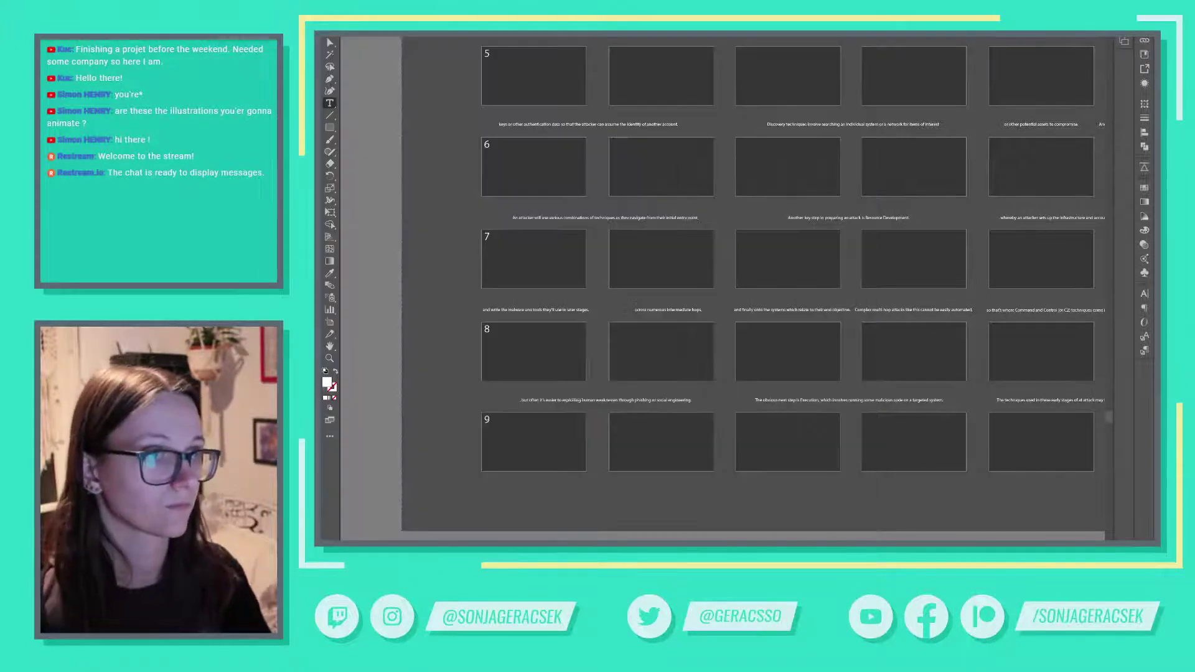
triple_click(567, 399)
key(ctrl+v)
key(Escape)
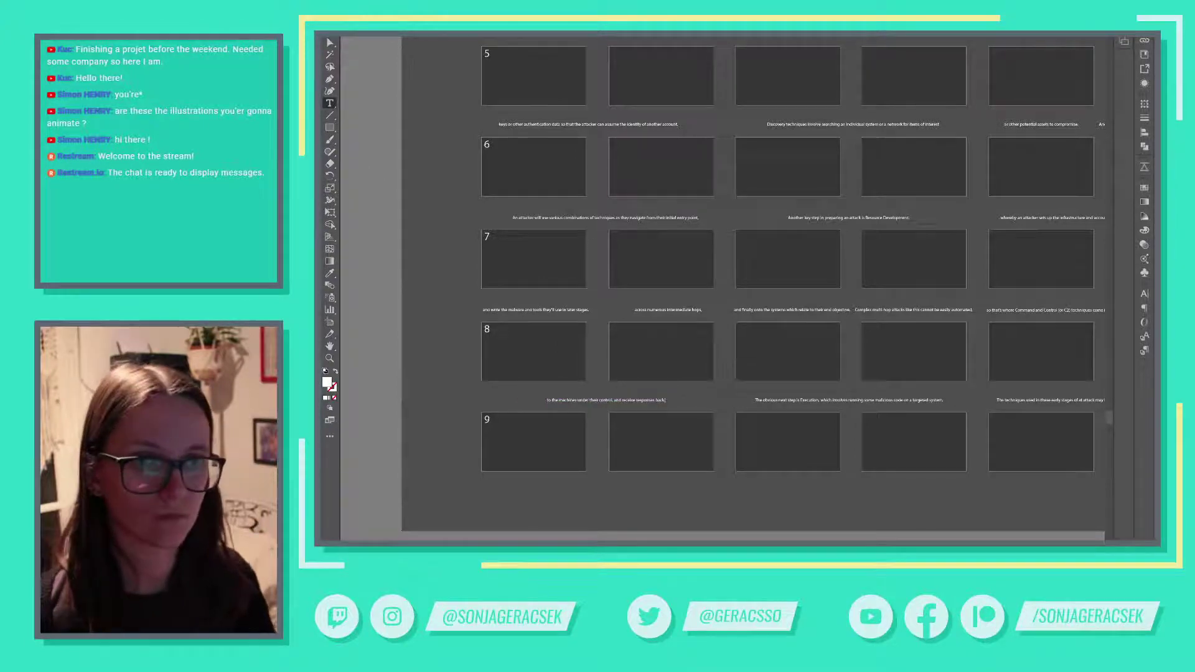
drag(571, 402, 512, 398)
click(592, 360)
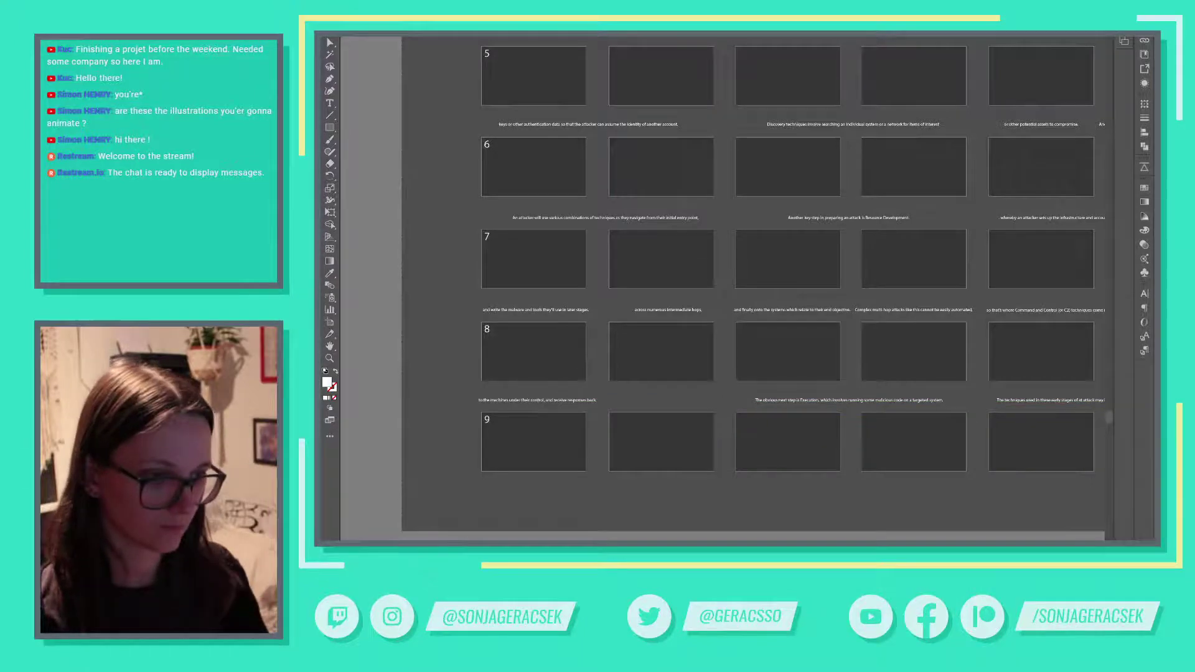
Step: Replace row 9's next caption with "The last set of tactics relate to the attacker's ultimate objective." from the script and move it above the second frame
key(alt+Tab)
click(521, 359)
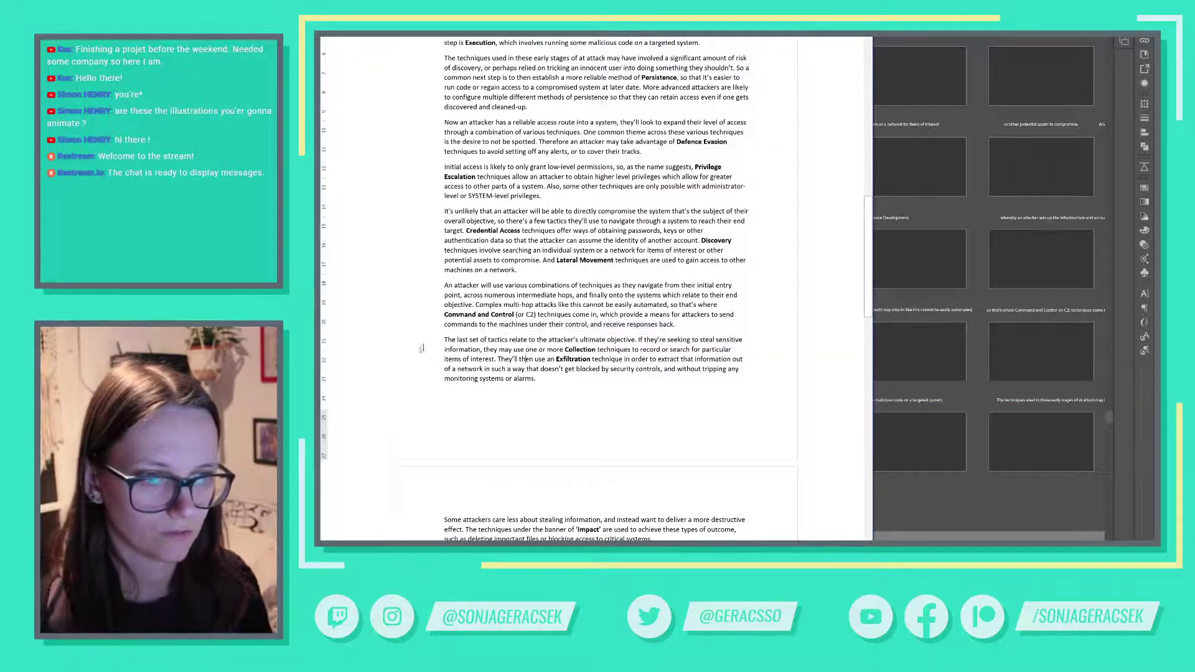
drag(444, 339, 635, 339)
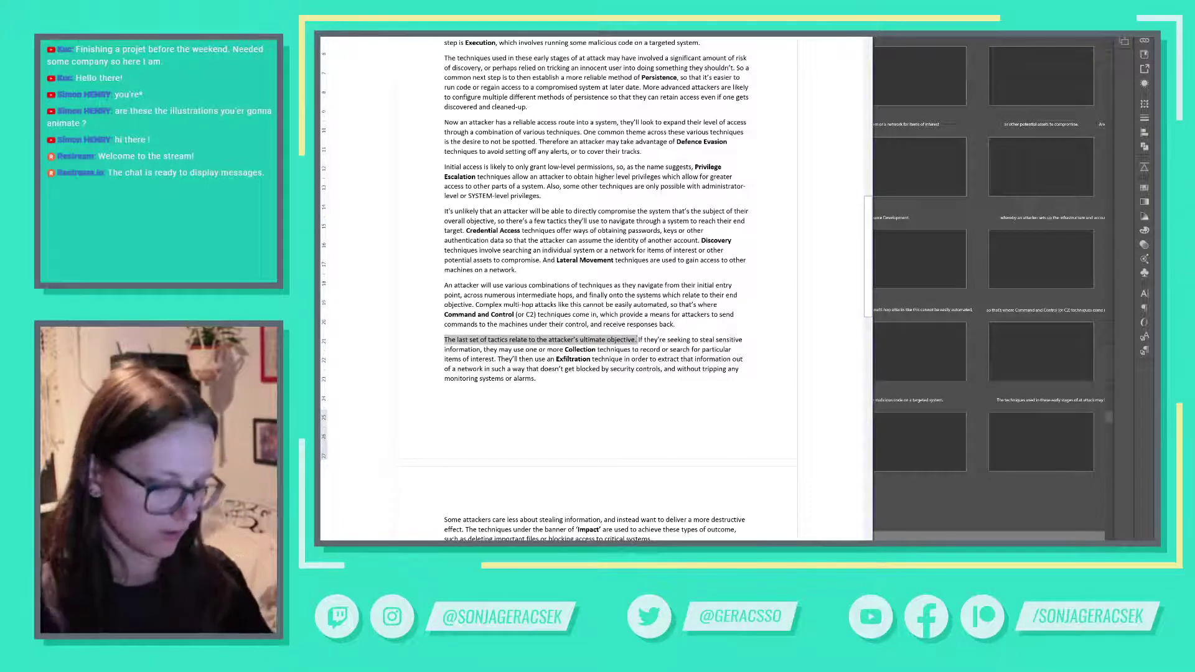
key(alt+Tab)
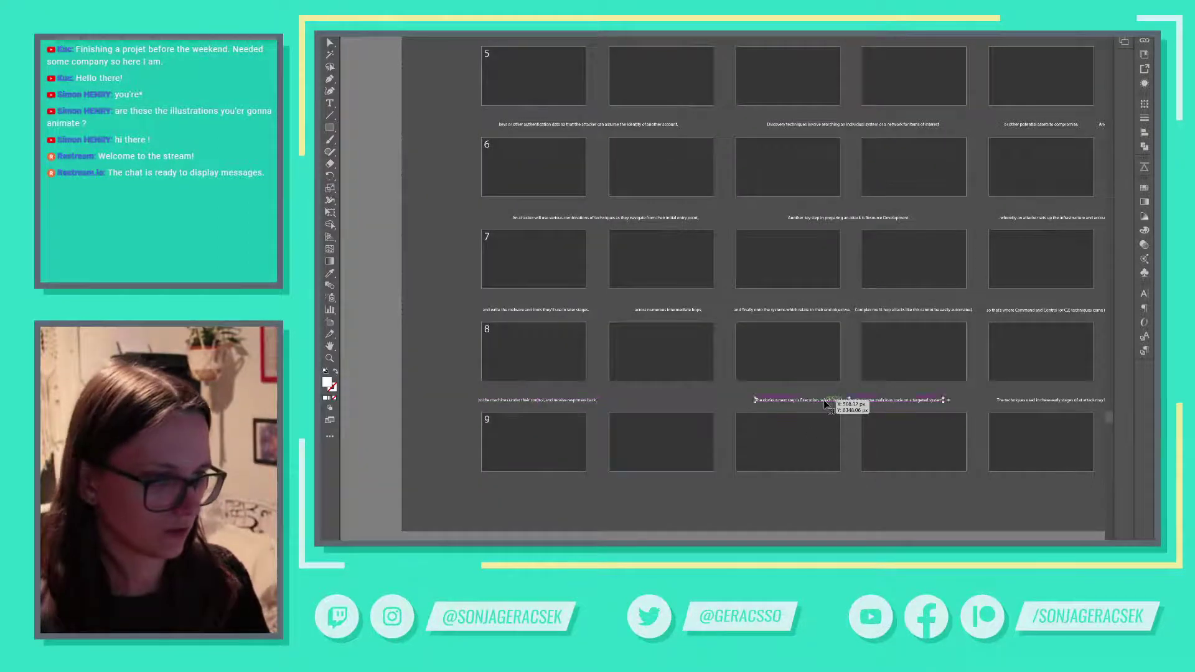
double_click(848, 400)
key(ctrl+a)
text(The last set of tactics relate to the attacker’s ultimate objective.)
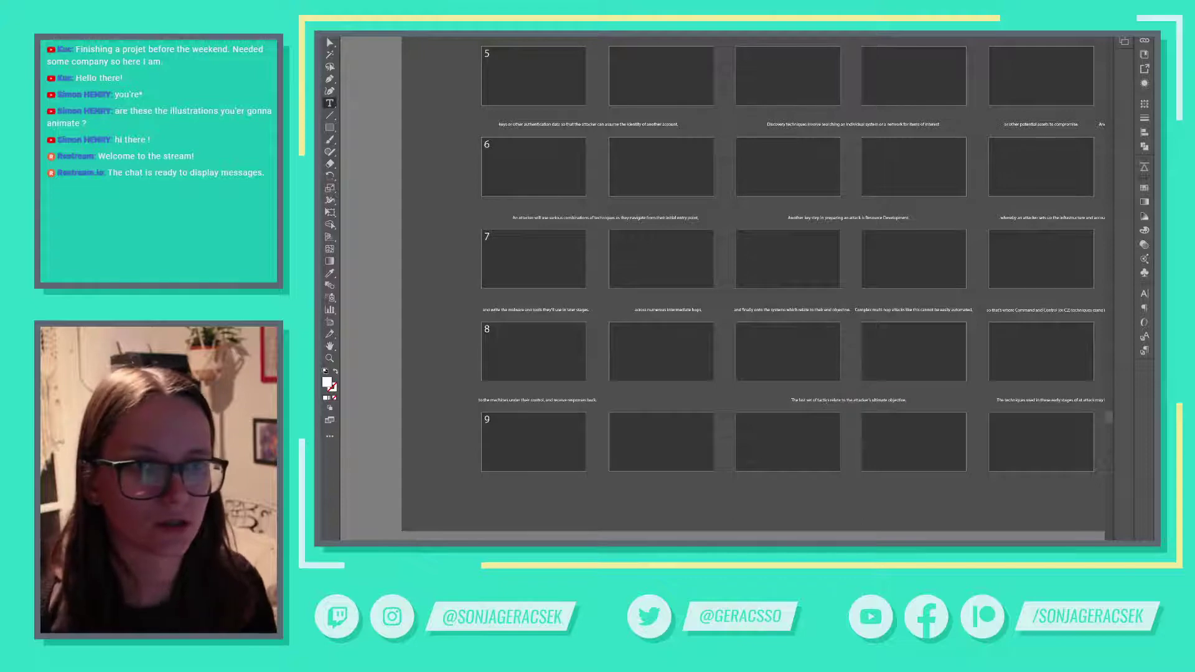
key(Escape)
drag(827, 401, 634, 405)
Step: Duplicate row 9's second caption above the third frame and replace its text with "If they're seeking to steal sensitive information," from the script
key(alt+Tab)
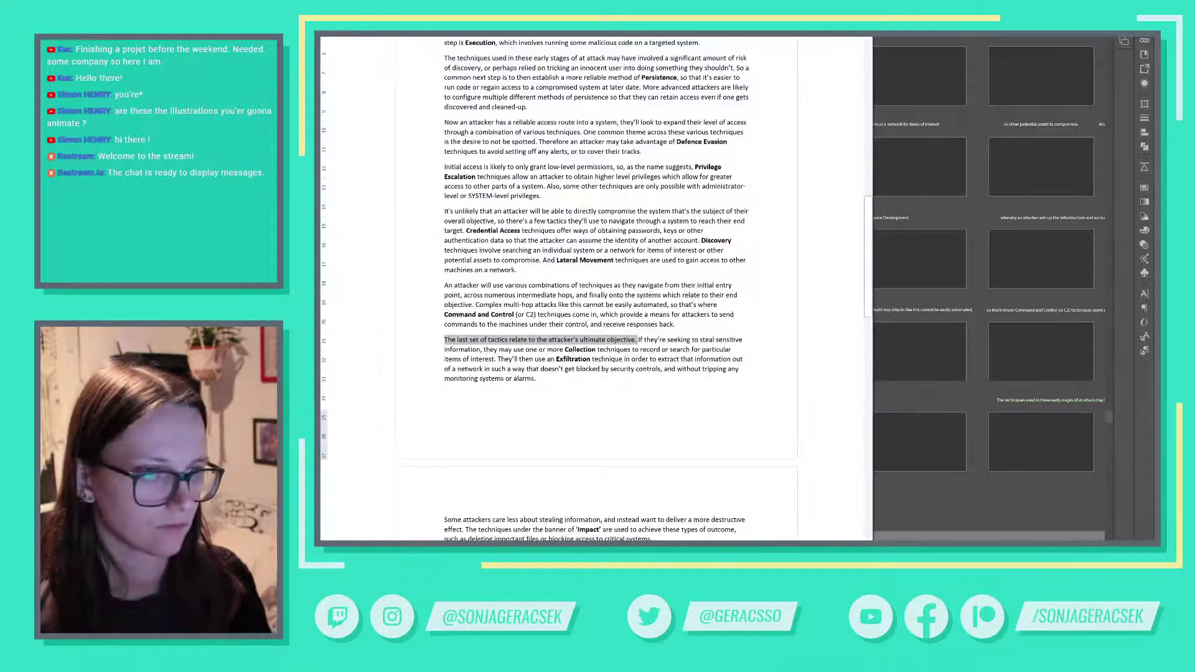
drag(638, 339, 482, 349)
key(ctrl+c)
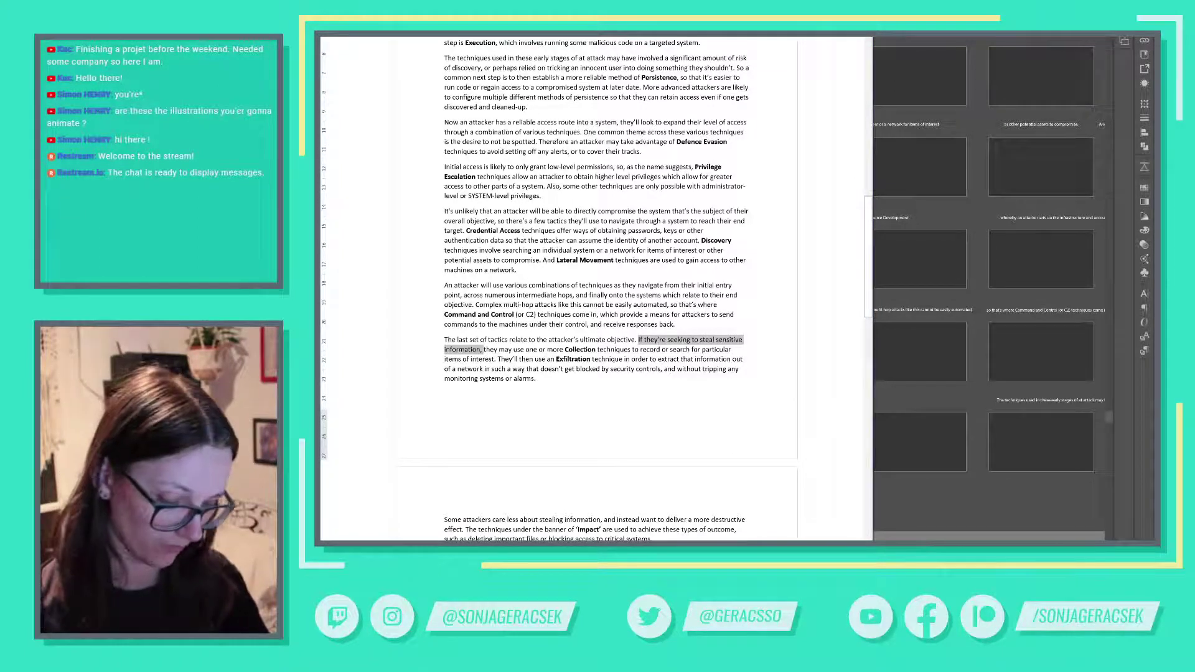
key(alt+Tab)
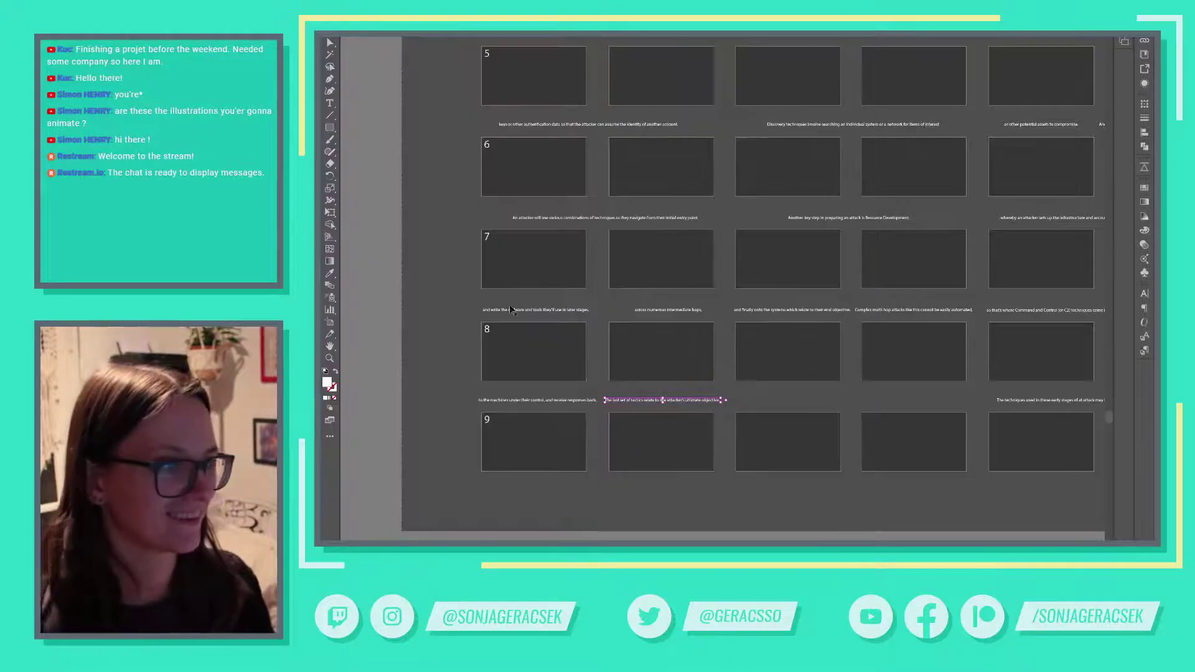
drag(652, 400, 785, 407)
key(t)
click(775, 401)
key(ctrl+a)
key(ctrl+v)
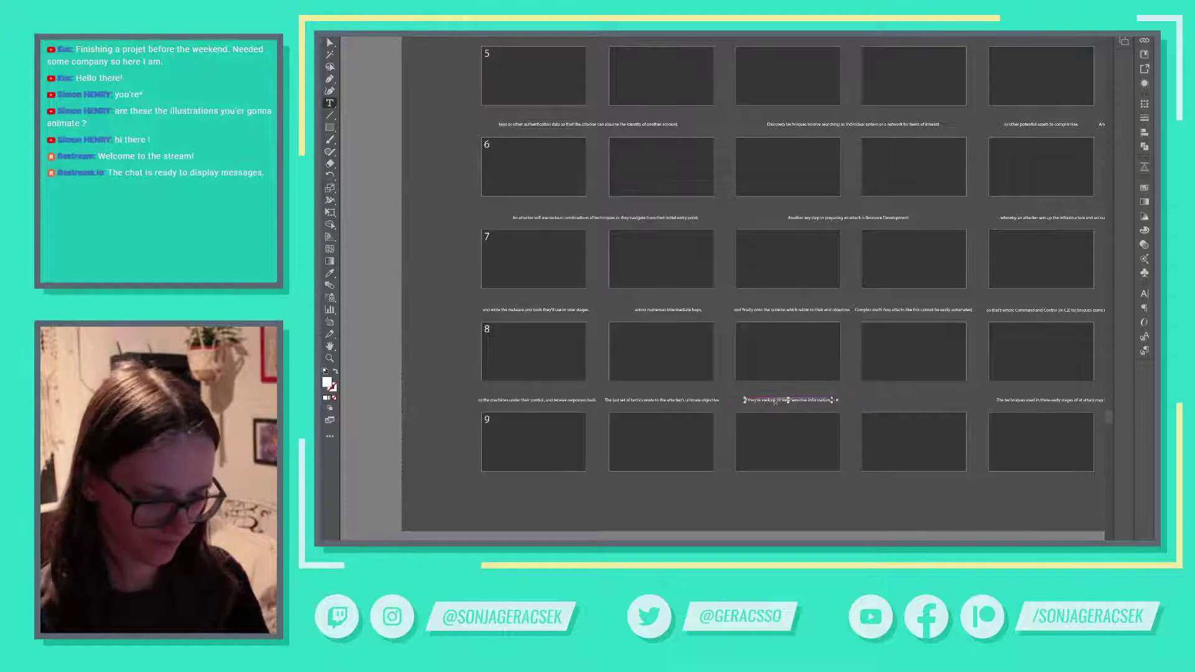
key(Escape)
Step: Replace row 9's last caption with "they may use one or more Collection techniques to record or search for particular items of interest." and move it towards the fourth frame
key(alt+Tab)
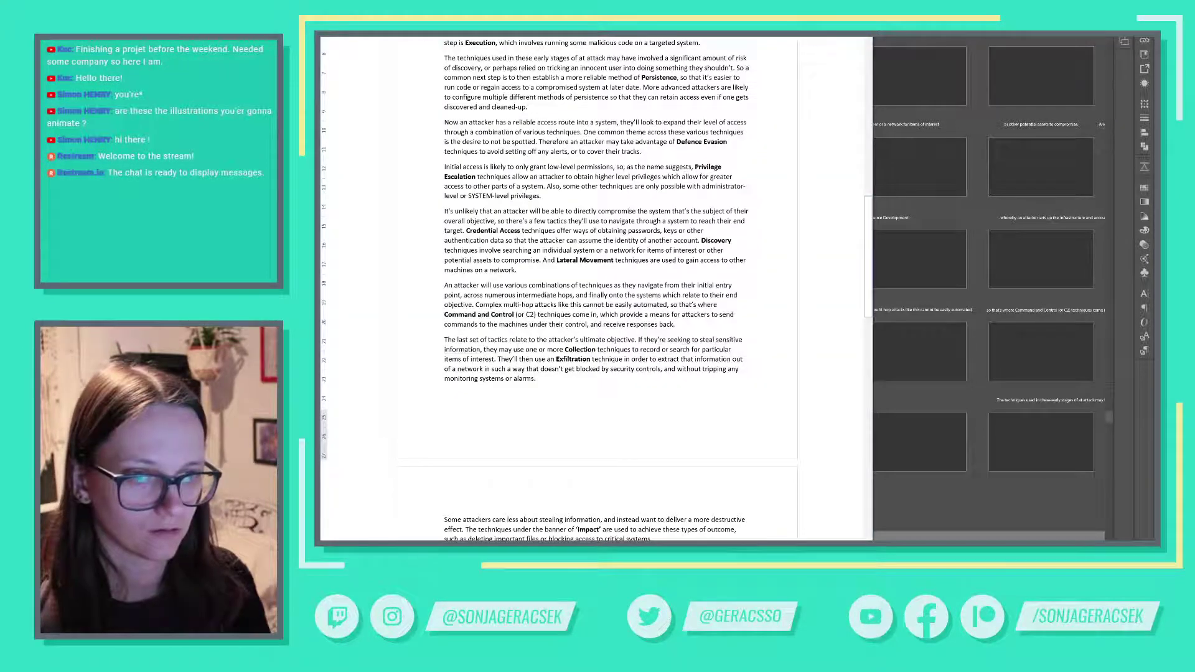
mouse_move(483, 350)
mouse_down()
mouse_move(509, 359)
mouse_move(496, 359)
mouse_up()
key(ctrl+c)
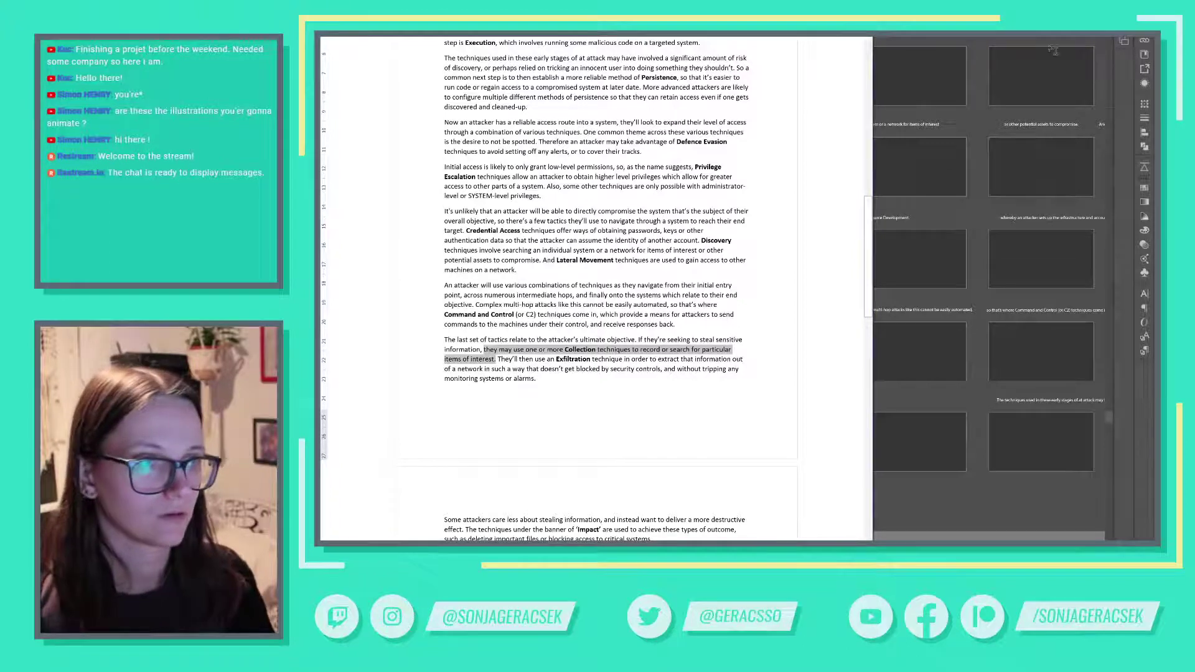
key(alt+Tab)
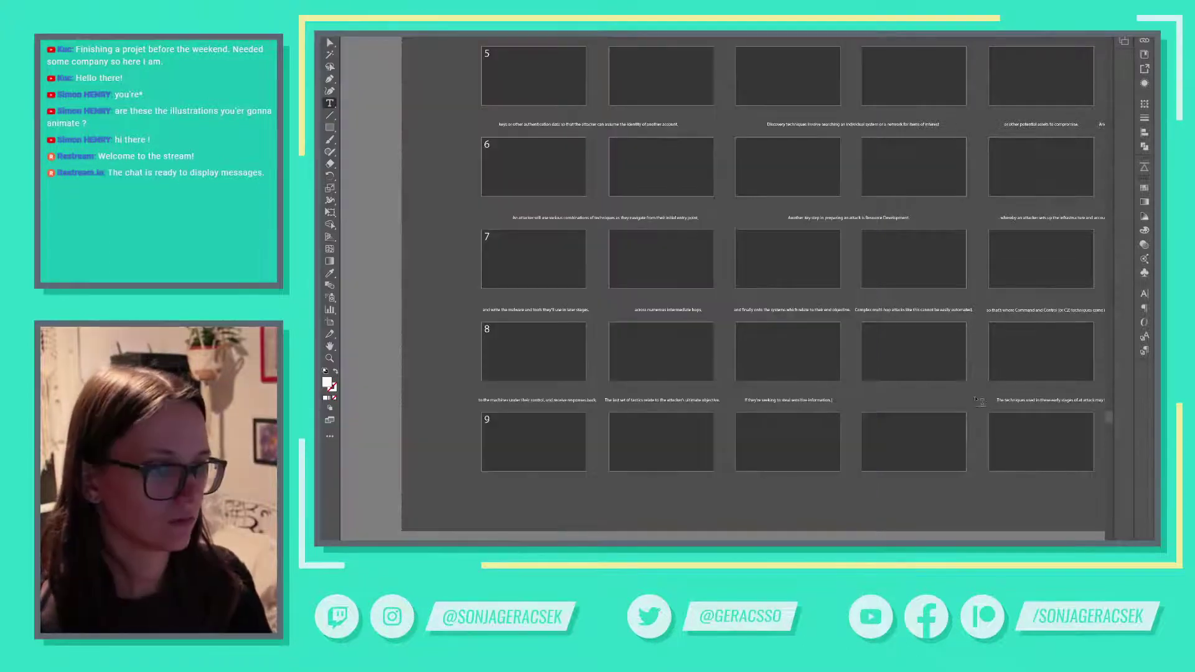
triple_click(1045, 400)
key(ctrl+v)
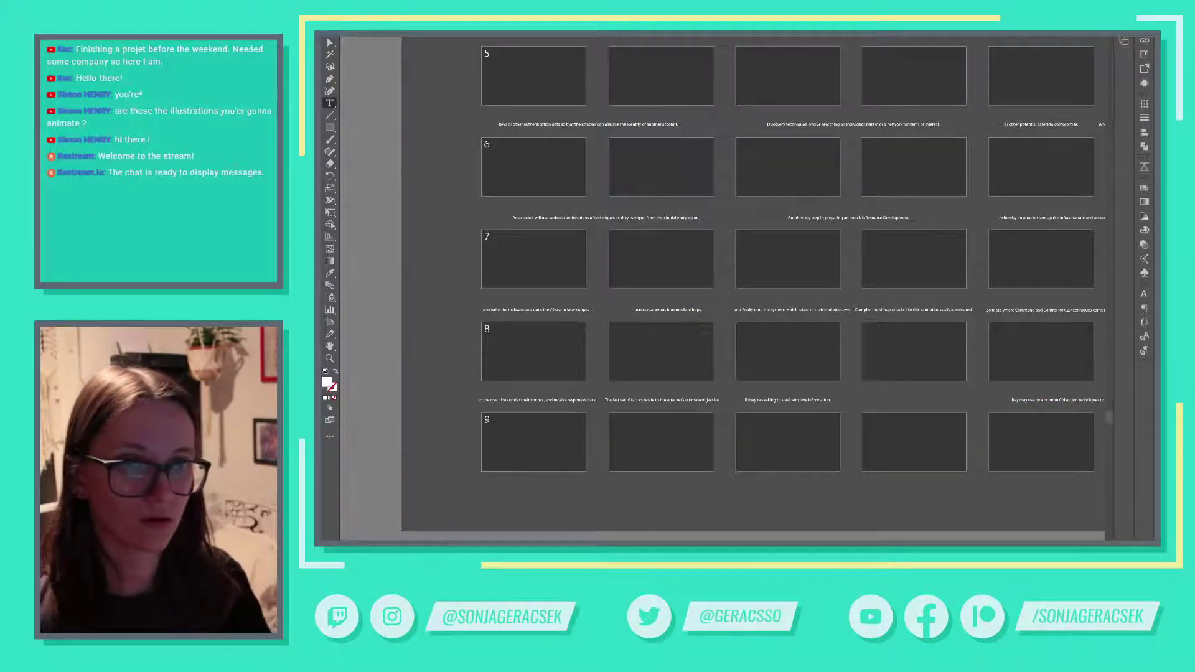
key(Escape)
drag(1040, 398, 915, 404)
Step: Copy row 8's sixth caption above row 9's sixth frame and replace its text with "They'll then use an Exfiltration technique" from the script
scroll(1013, 509, right, 4)
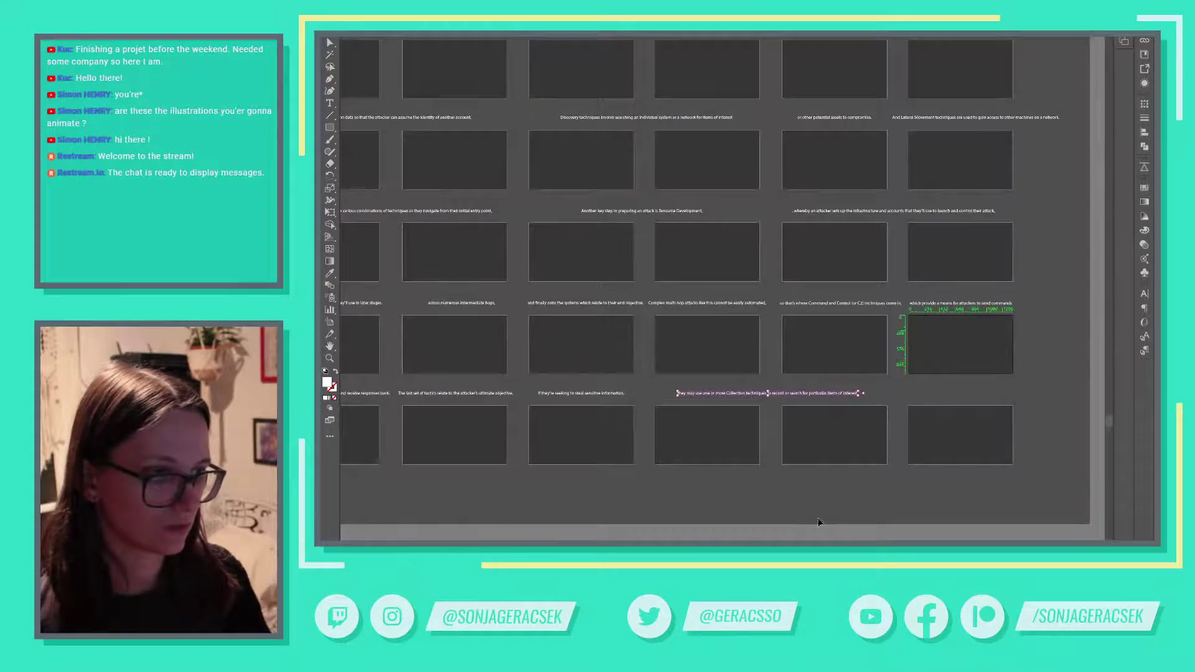
key(alt+Tab)
key(Right)
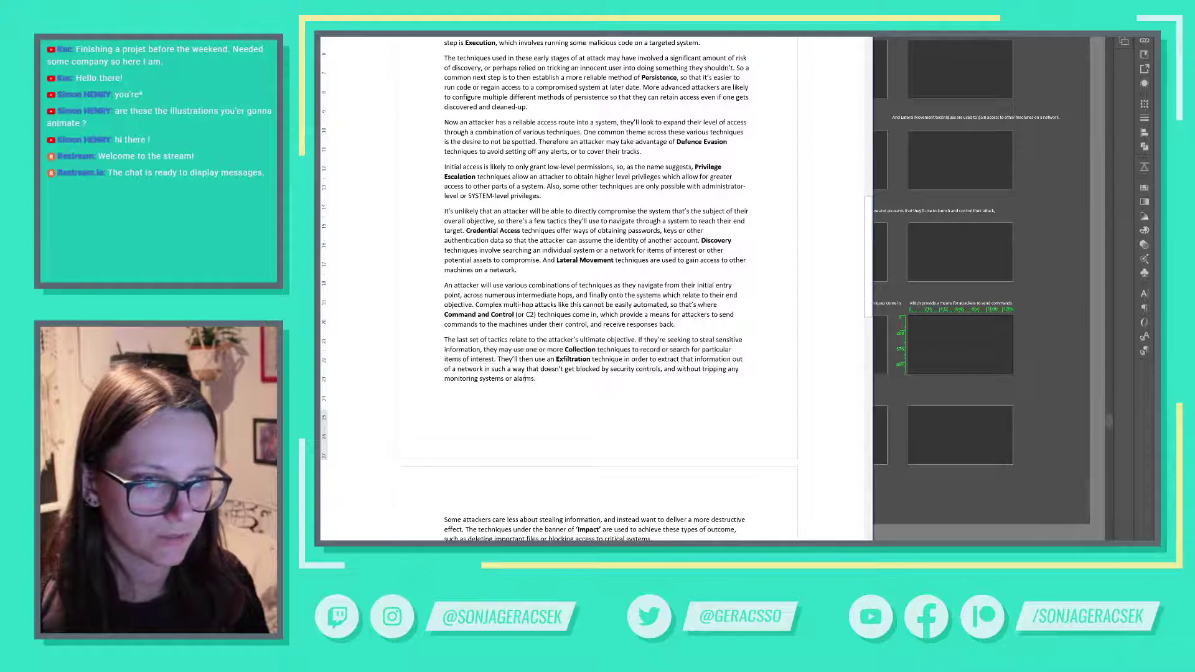
drag(497, 359, 630, 360)
key(ctrl+c)
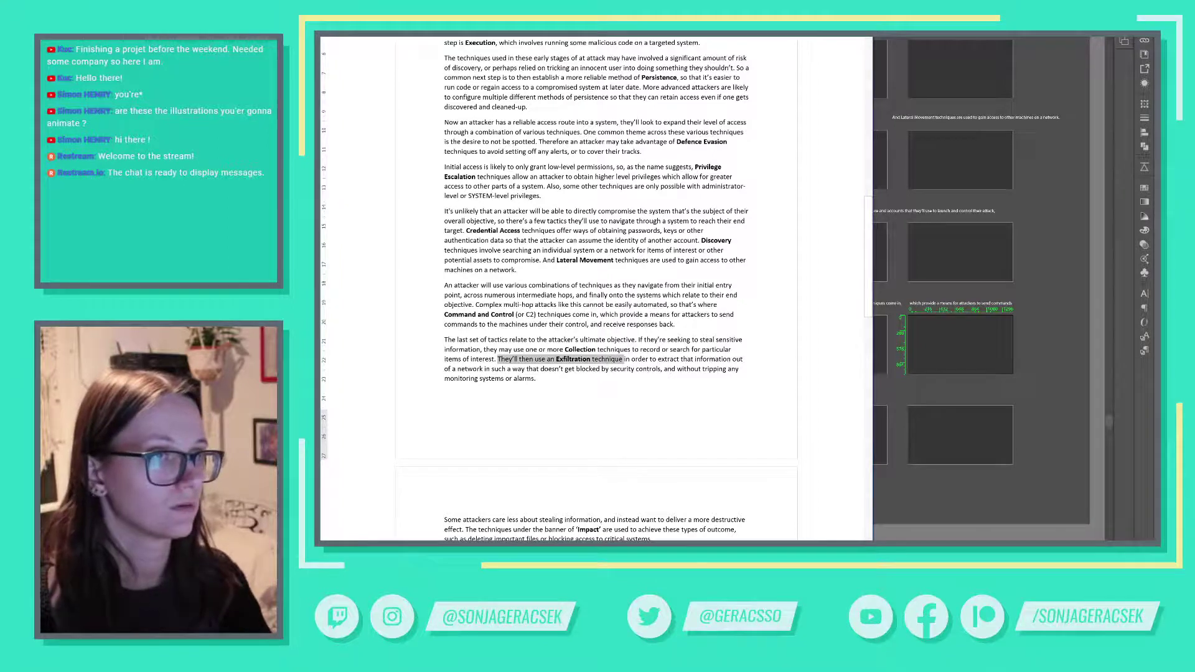
key(alt+Tab)
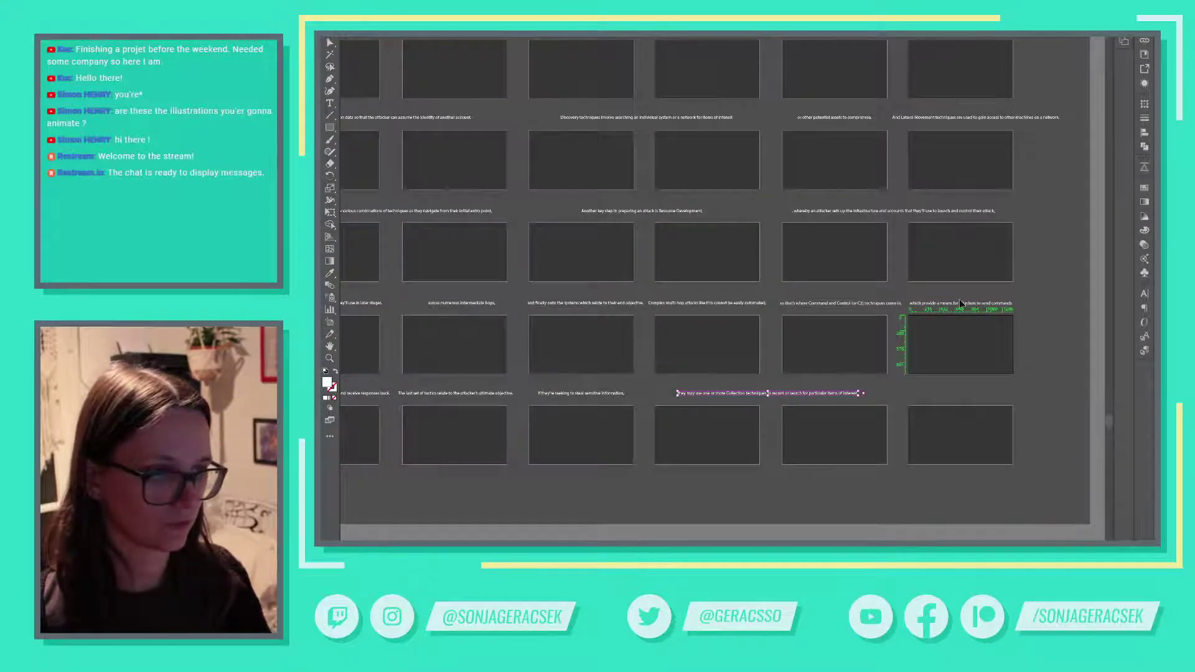
drag(960, 305, 959, 399)
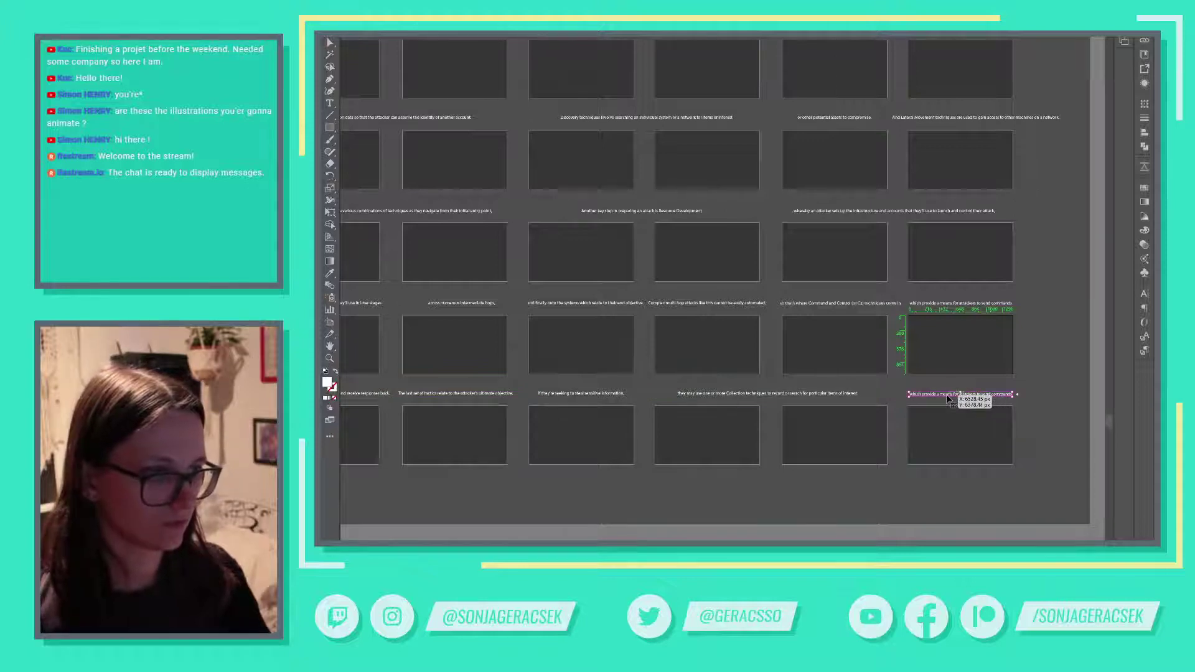
double_click(947, 394)
key(ctrl+v)
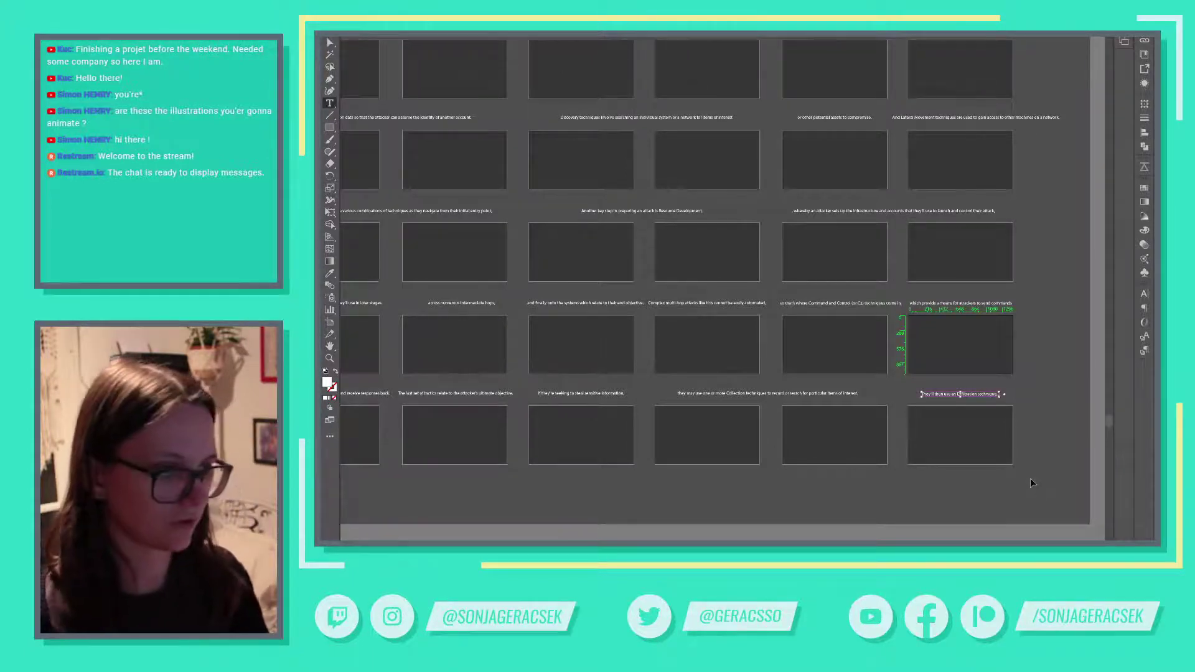
key(Escape)
Step: Switch to File Explorer and go from the ai_scenes folder to the project's 02_design folder
key(alt+Tab)
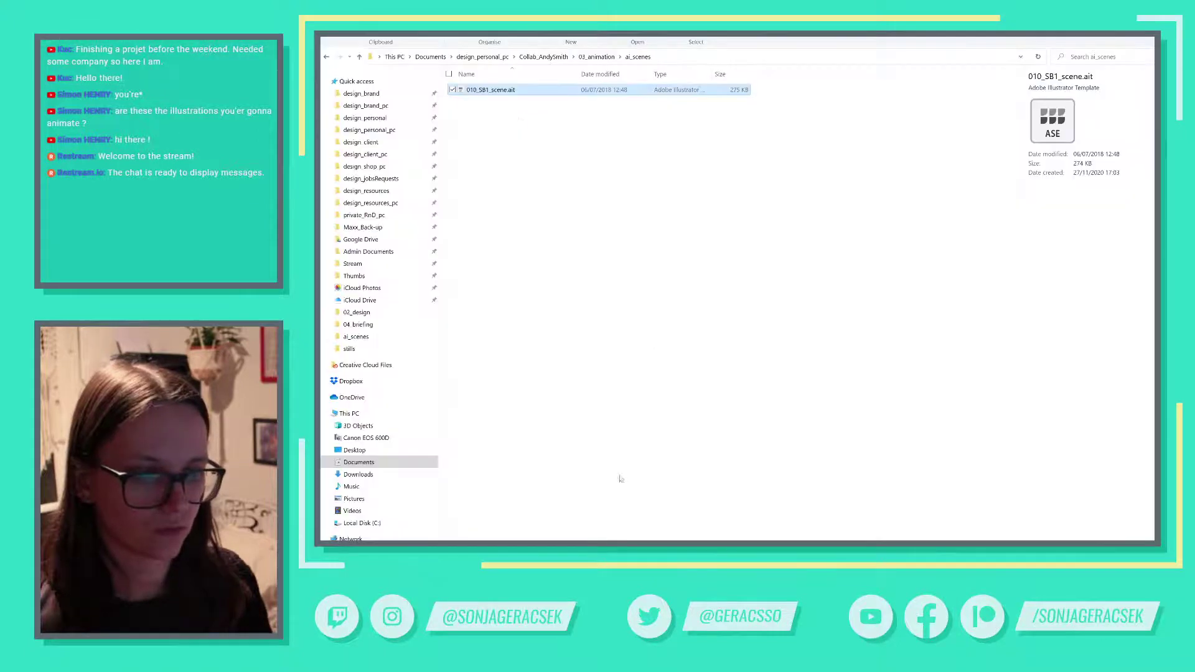
key(alt+Up)
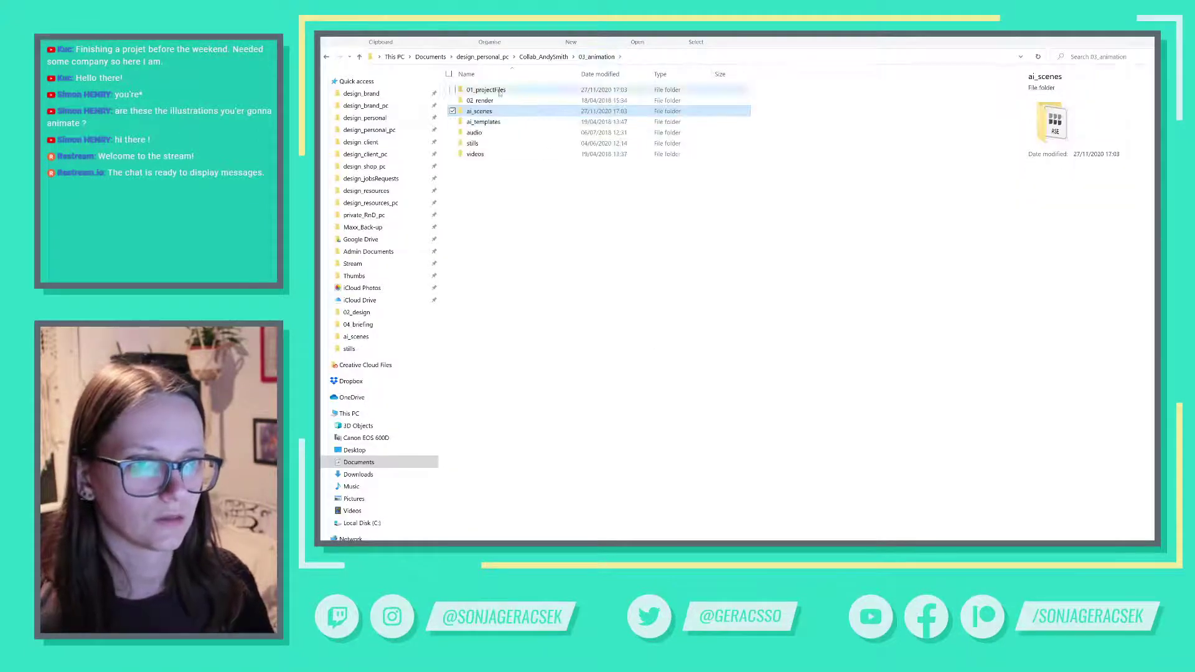
click(544, 57)
double_click(479, 91)
key(alt+Up)
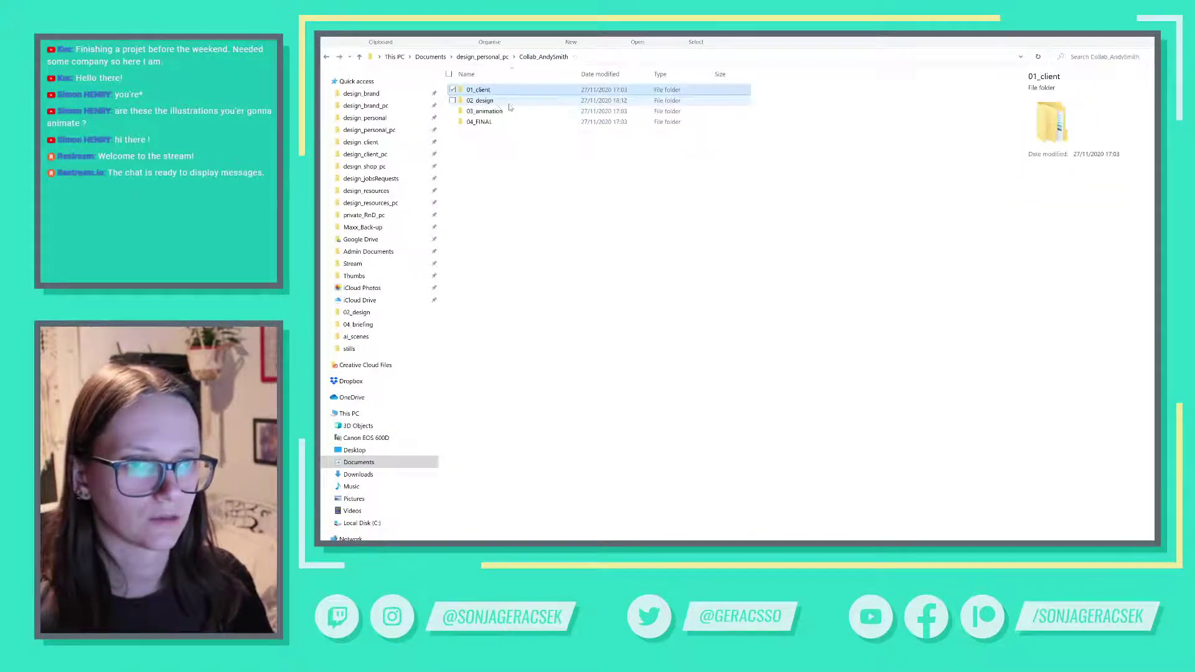
click(486, 111)
double_click(486, 100)
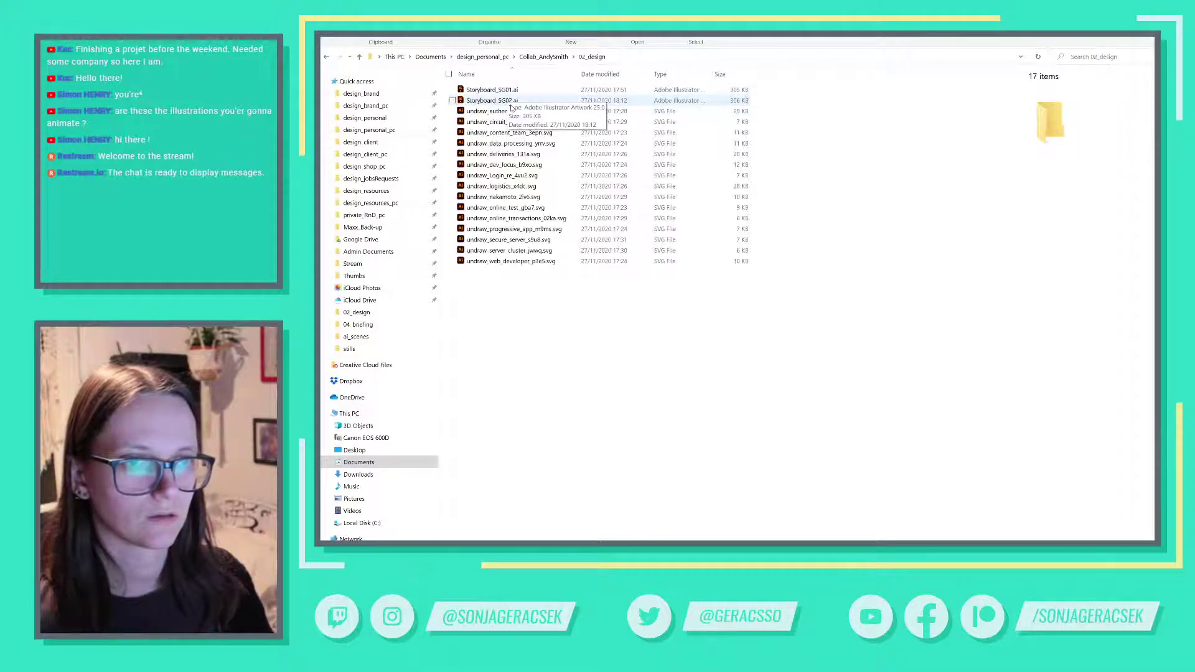
Step: Duplicate Storyboard_SG02.ai in the 02_design folder and rename the copy Storyboard_SG03.ai
click(511, 103)
drag(510, 106, 548, 321)
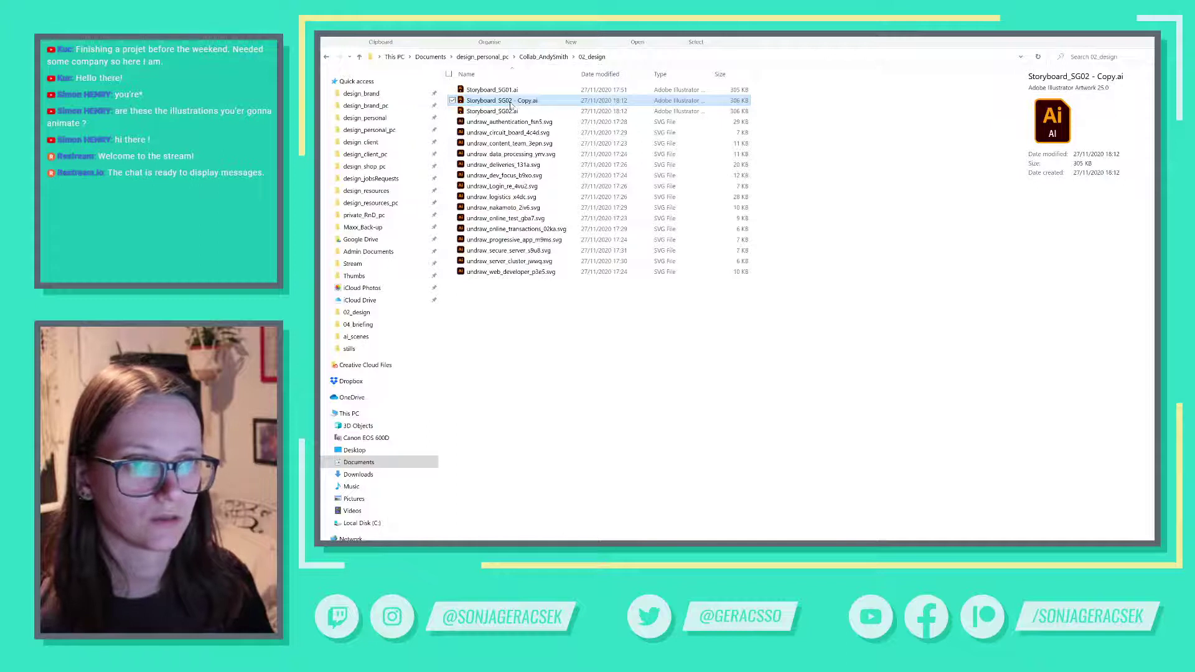
click(510, 102)
drag(511, 101, 534, 101)
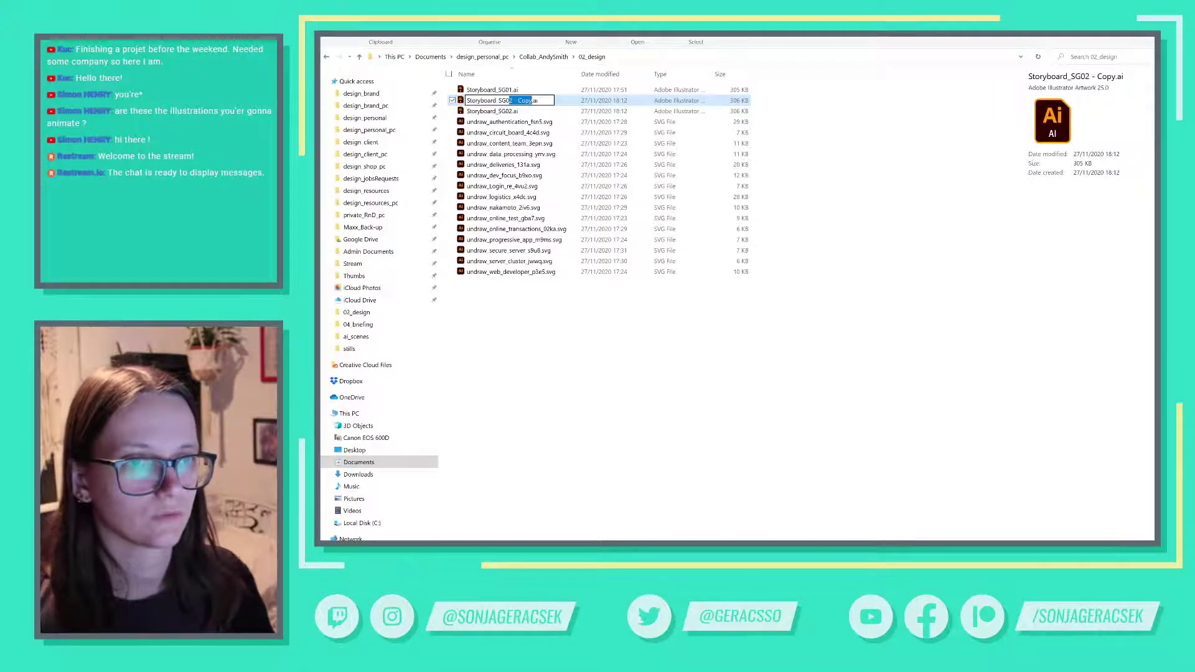
text(3)
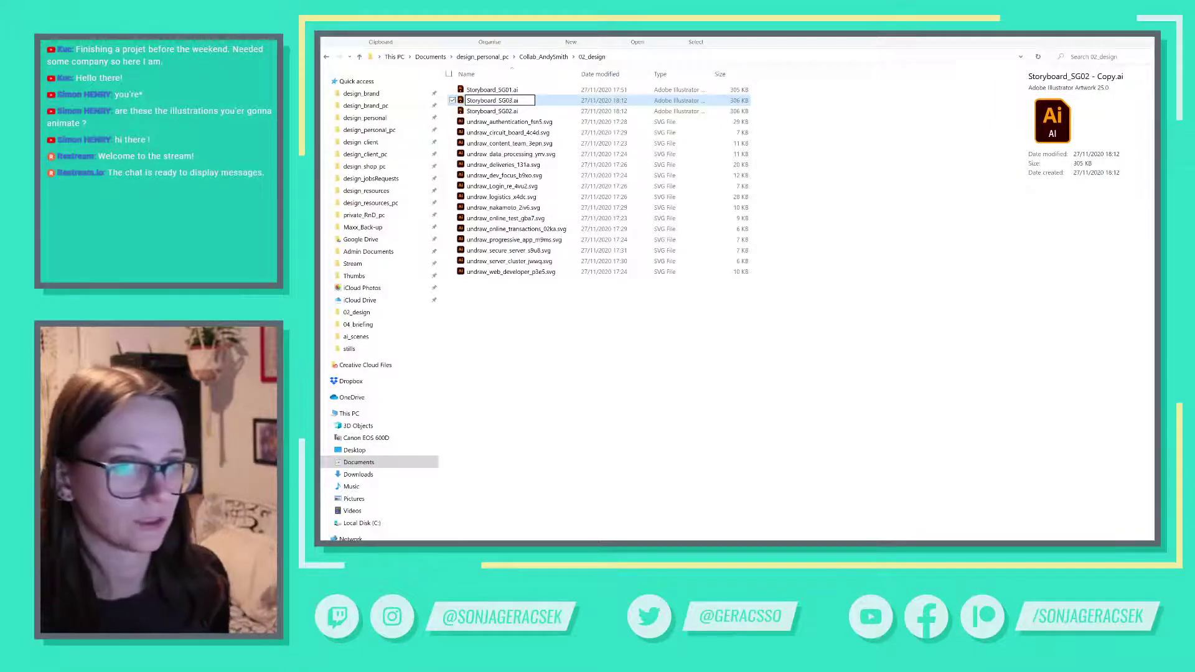
key(Return)
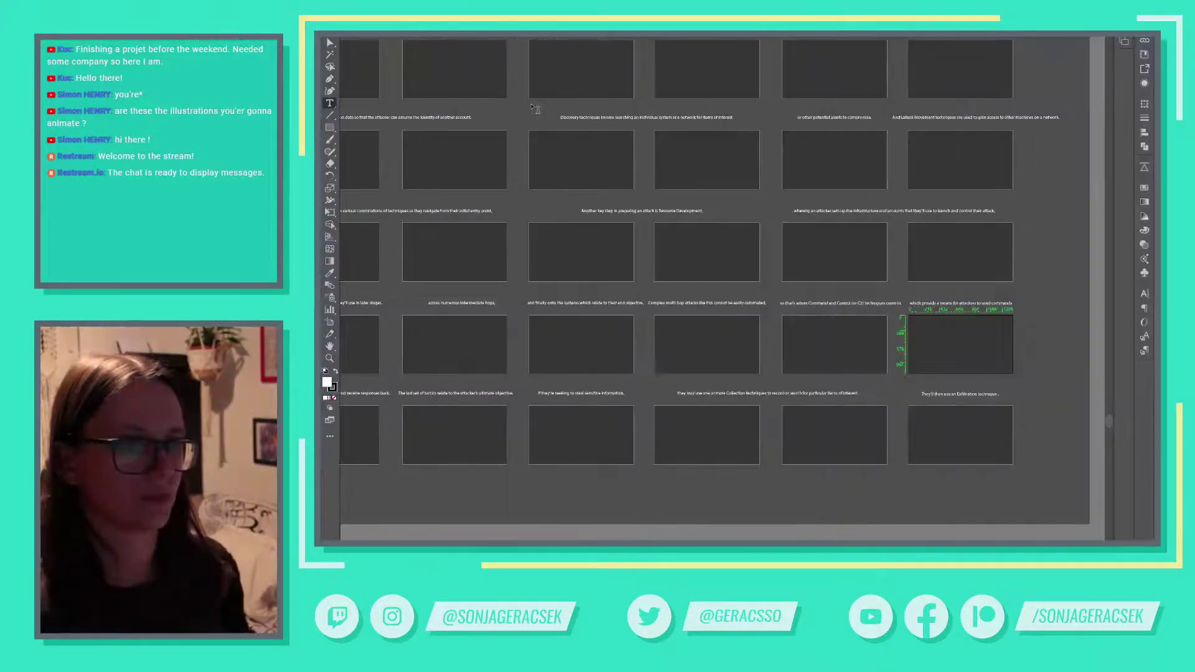
Step: Copy "in order to extract that information out of a network in such a way that doesn't get blocked by security controls," from the script
scroll(623, 207, up, 10)
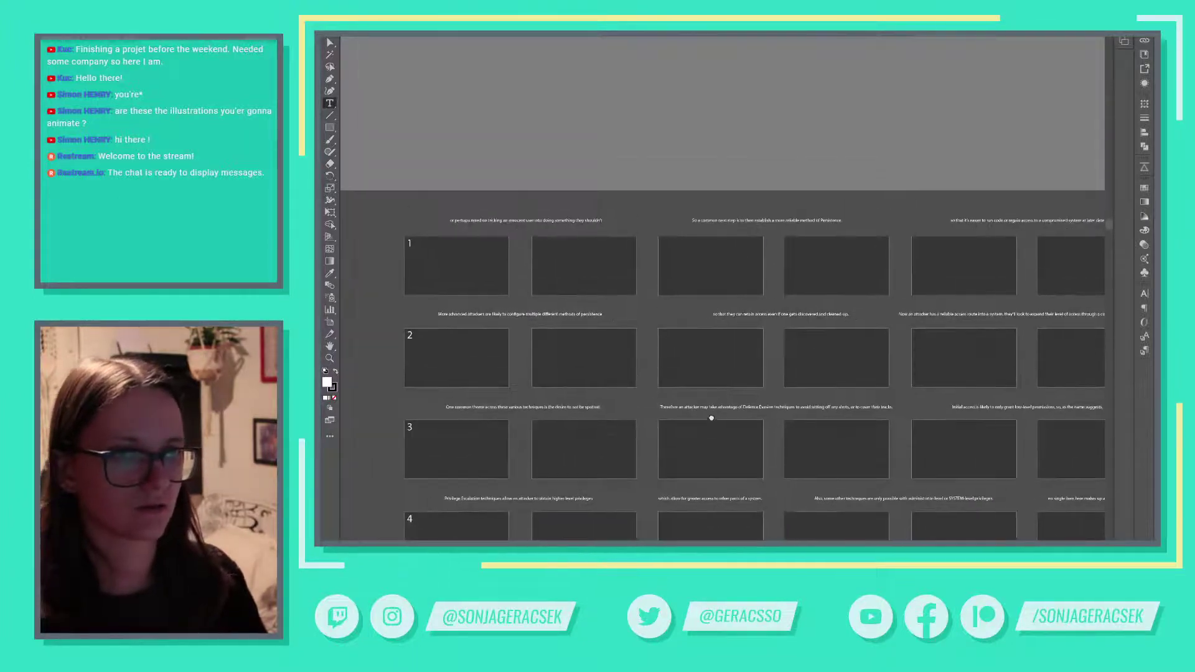
drag(711, 418, 721, 320)
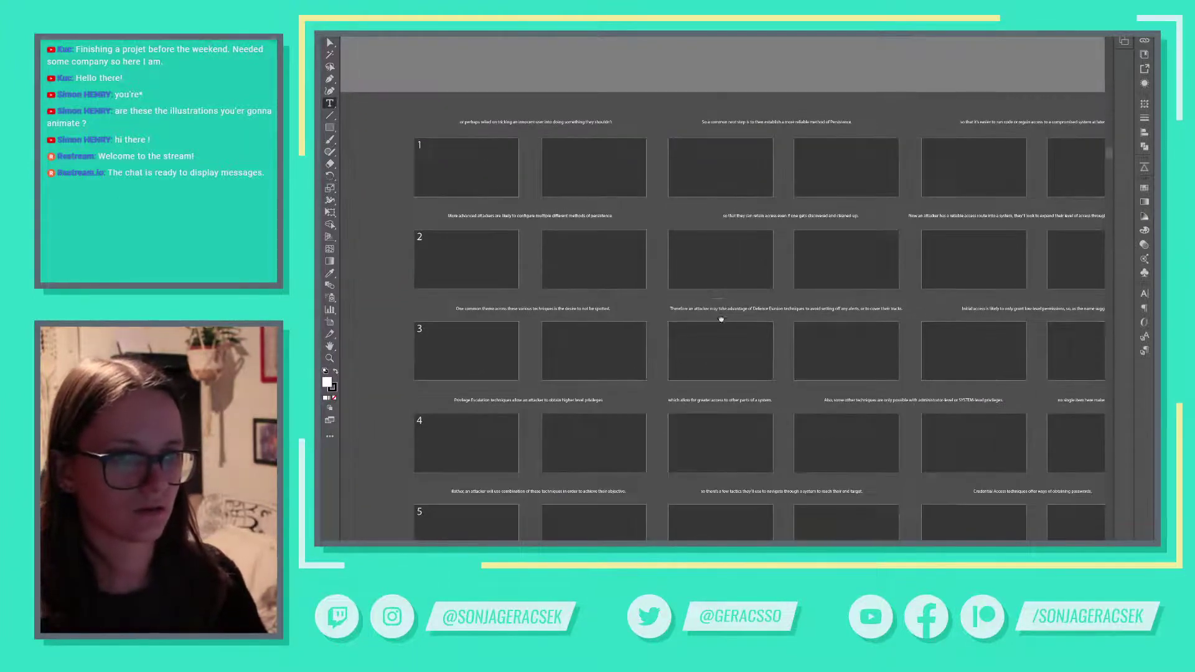
key(alt+Tab)
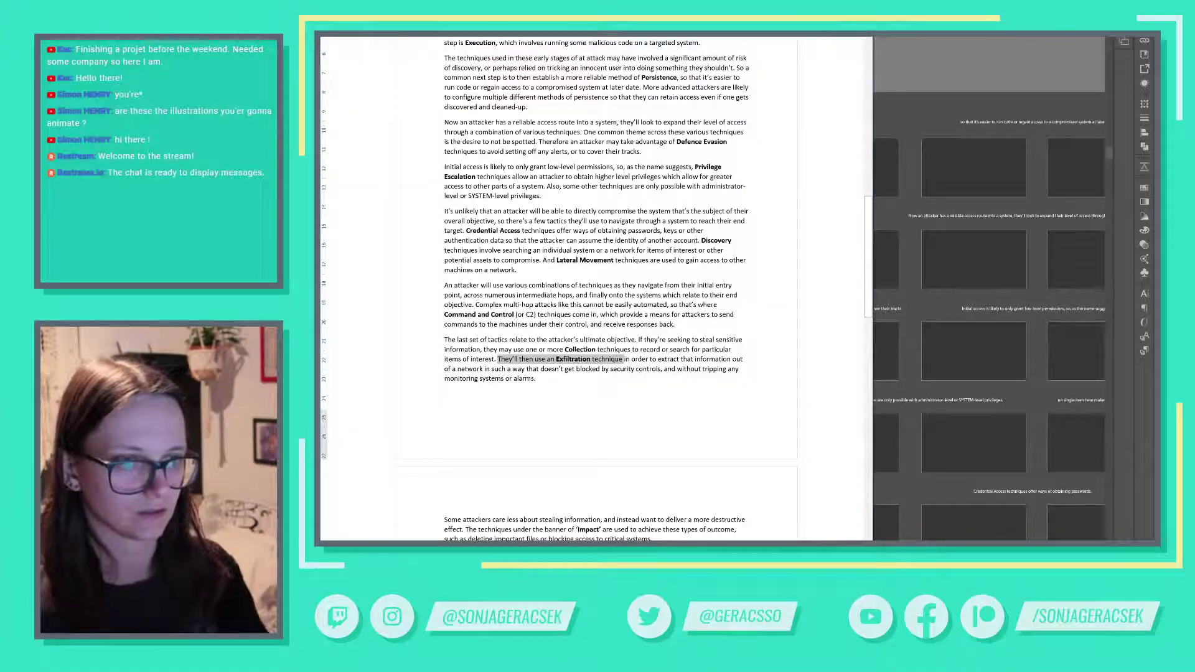
key(Right)
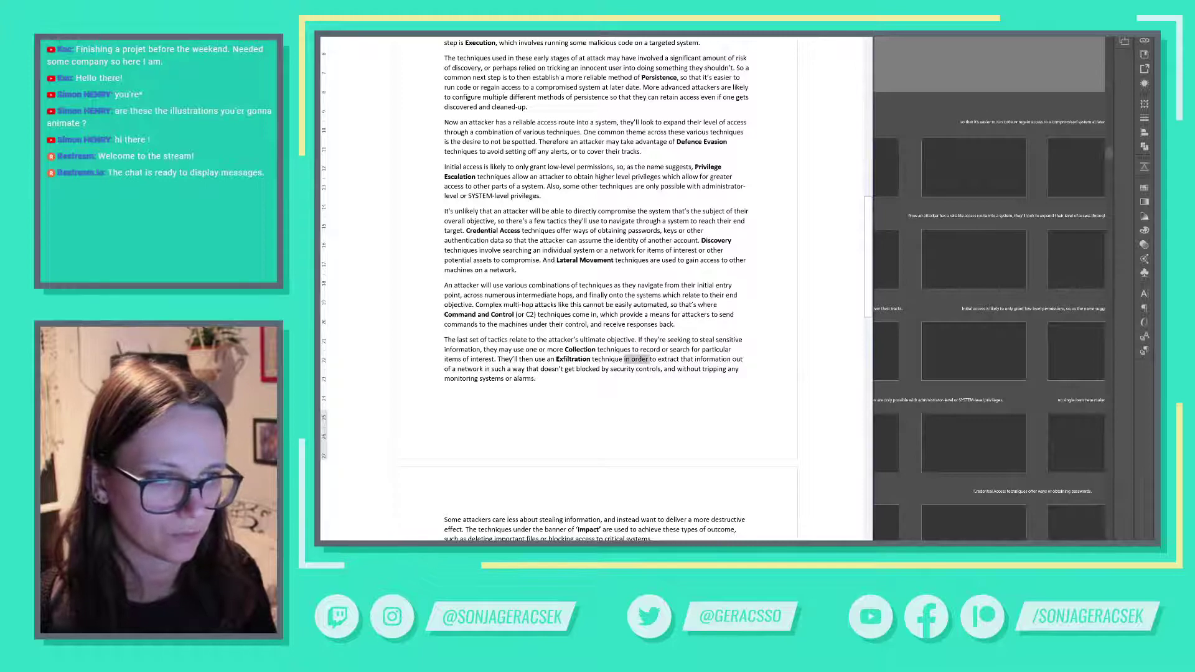
key(ctrl+shift+Left)
key(shift+Down)
key(shift+Down)
key(shift+Up)
key(ctrl+shift+Right)
key(ctrl+shift+Right)
key(ctrl+c)
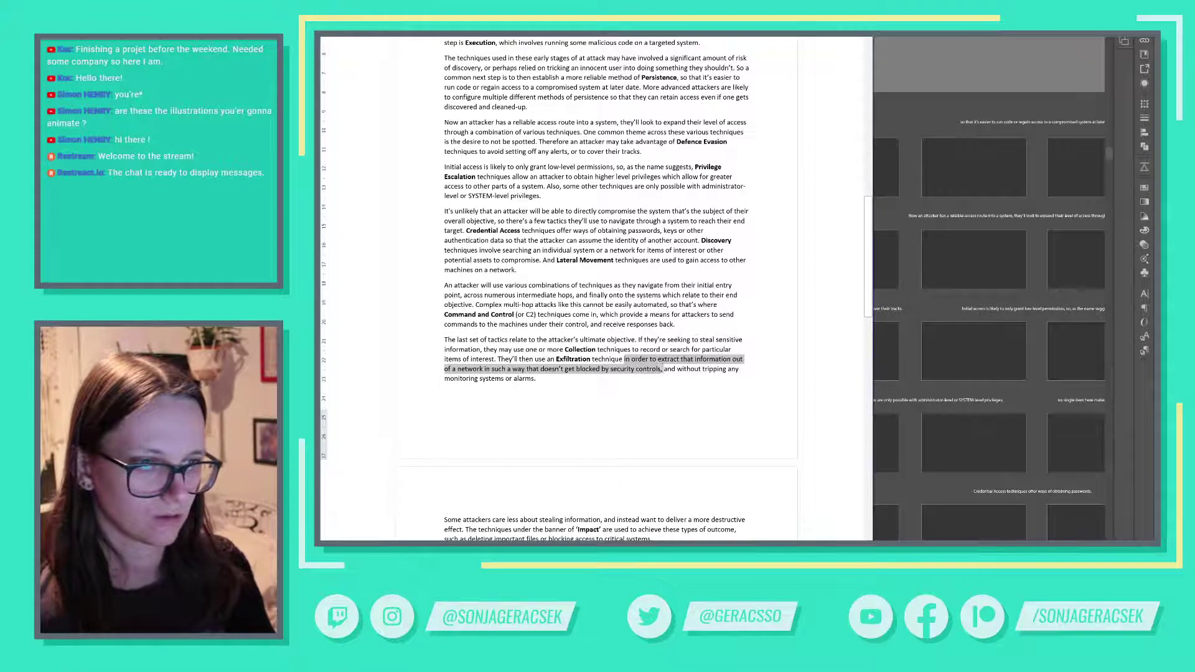
Step: Replace row 1's first storyboard caption with the copied phrase, prefix it with an ellipsis and centre it above the first two frames
key(alt+Tab)
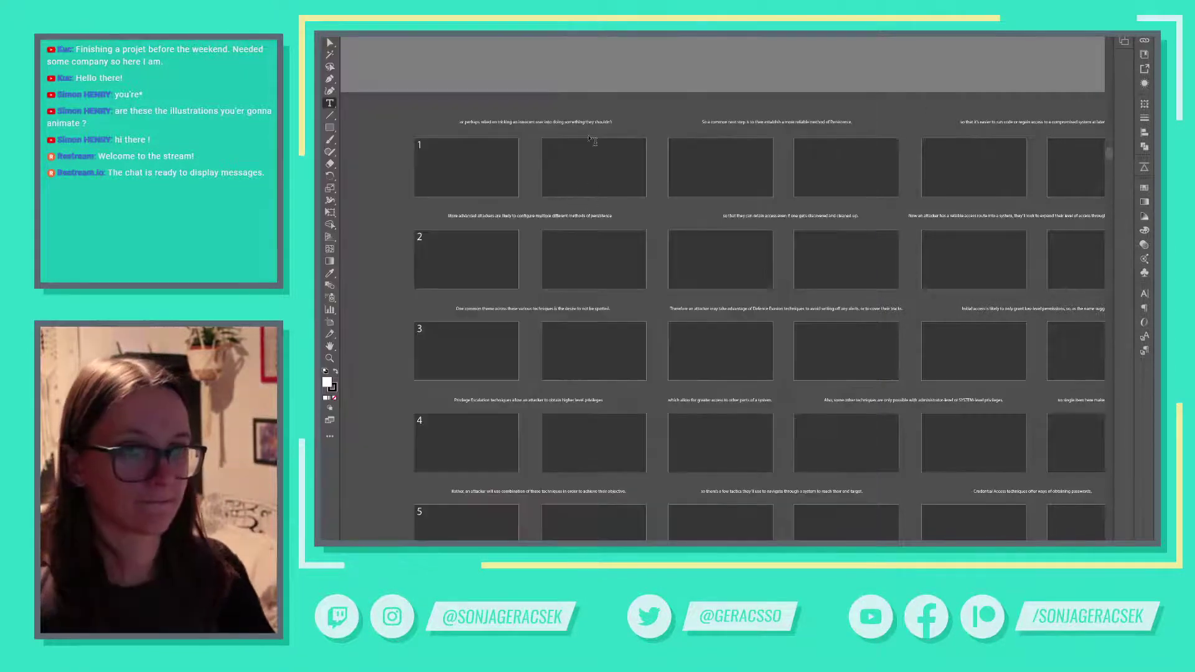
triple_click(585, 119)
key(ctrl+v)
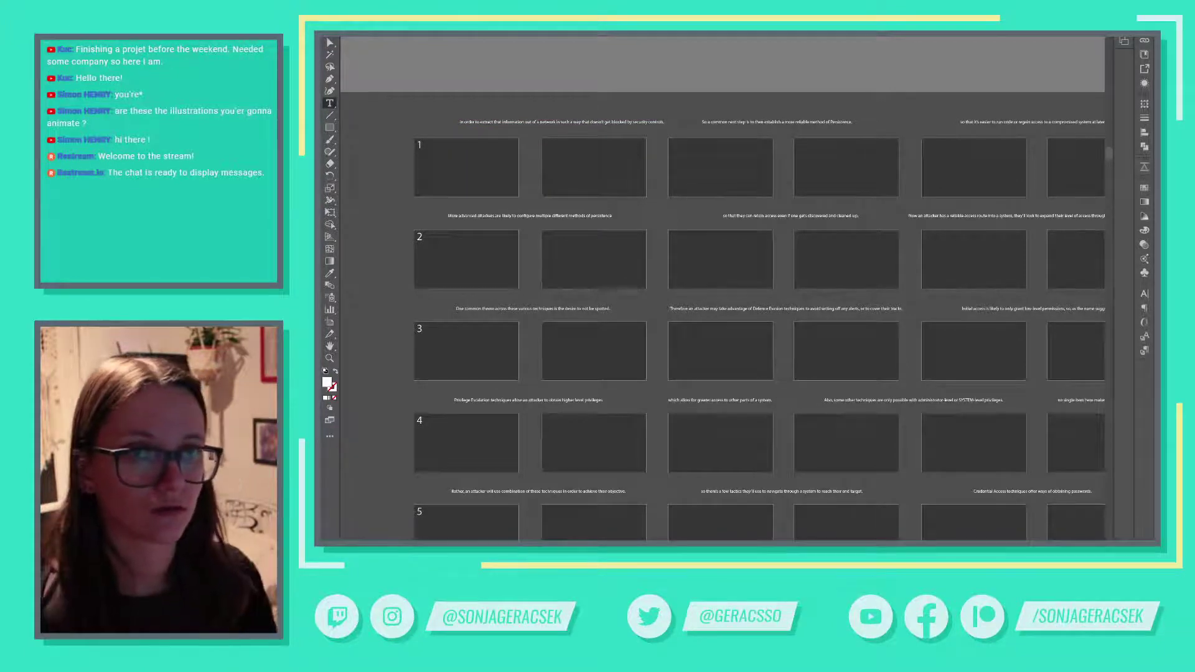
key(ctrl+shift+r)
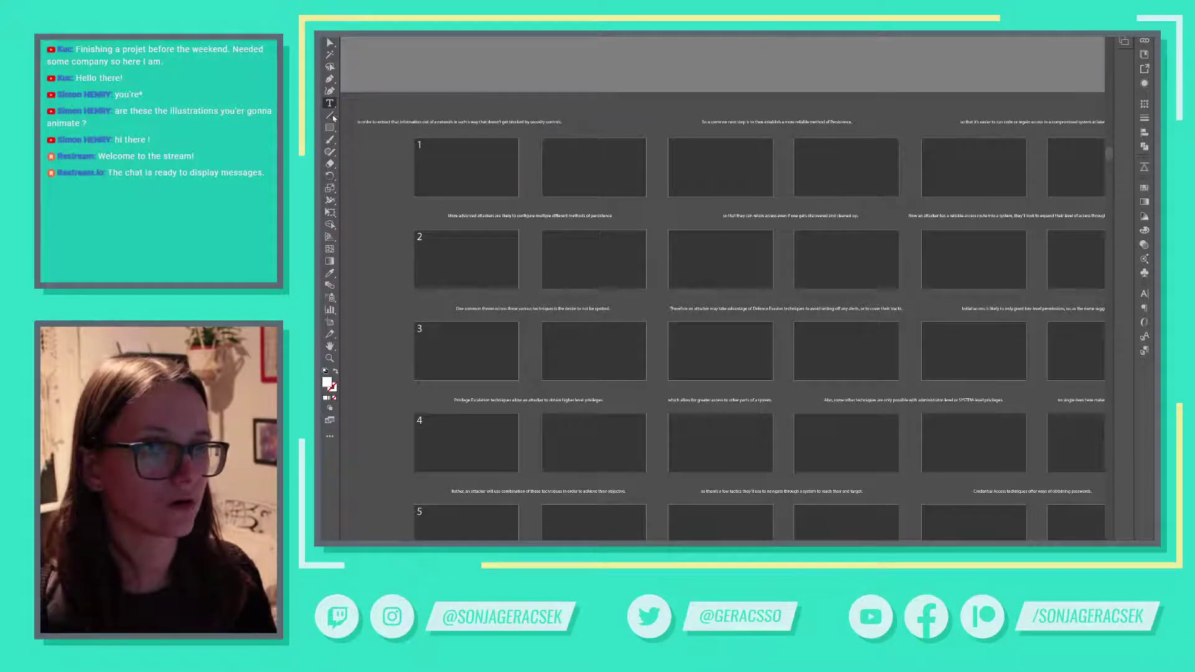
mouse_move(460, 125)
mouse_down()
mouse_move(442, 121)
mouse_move(518, 126)
mouse_move(476, 125)
mouse_up()
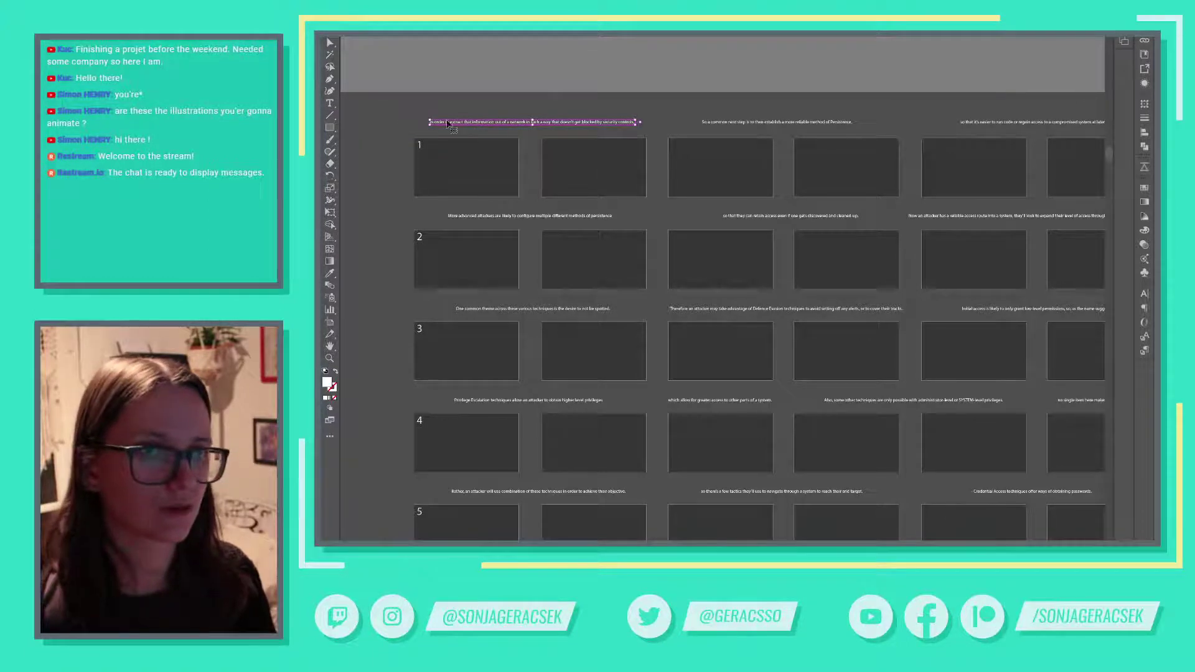
key(t)
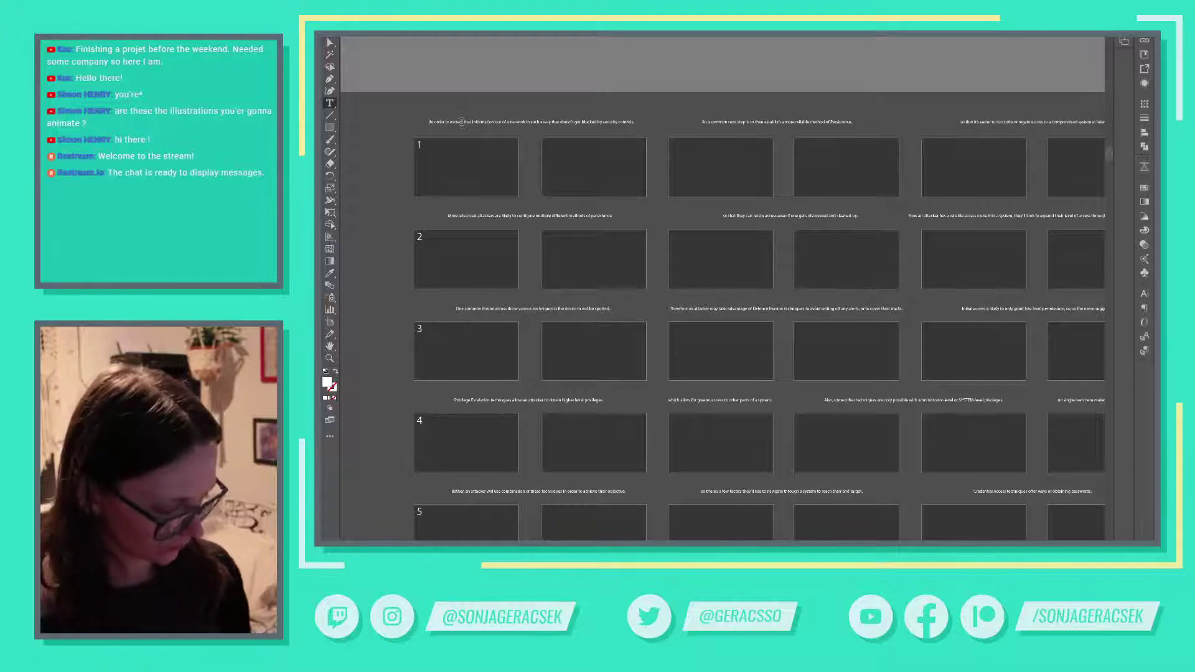
click(462, 123)
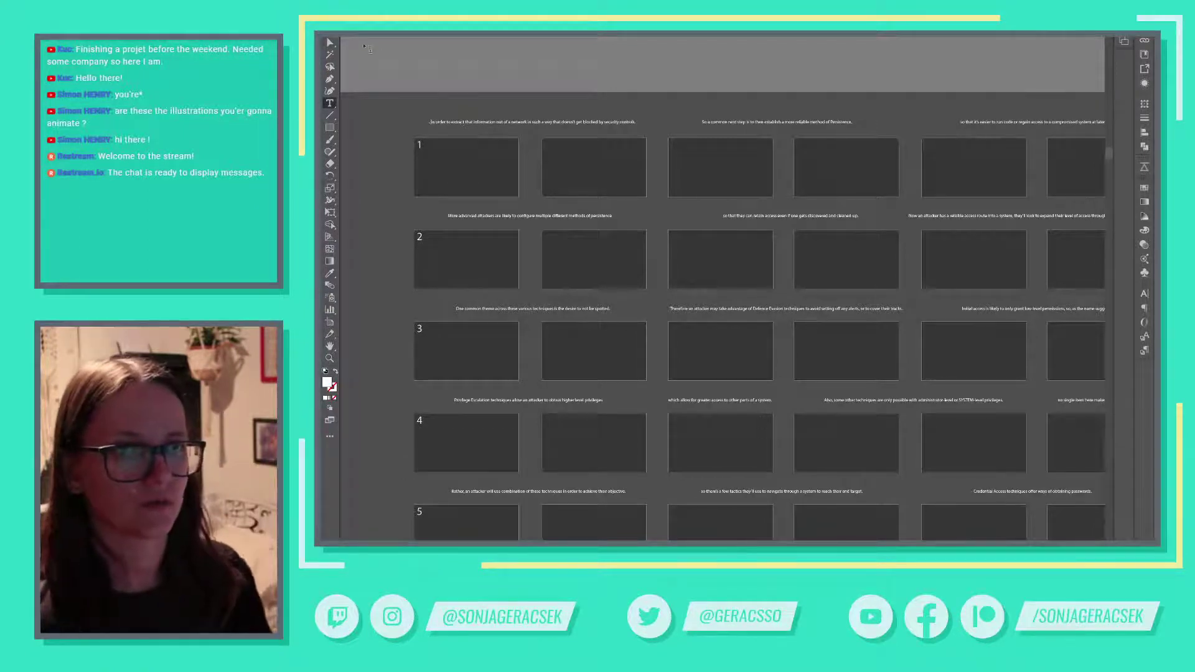
key(Escape)
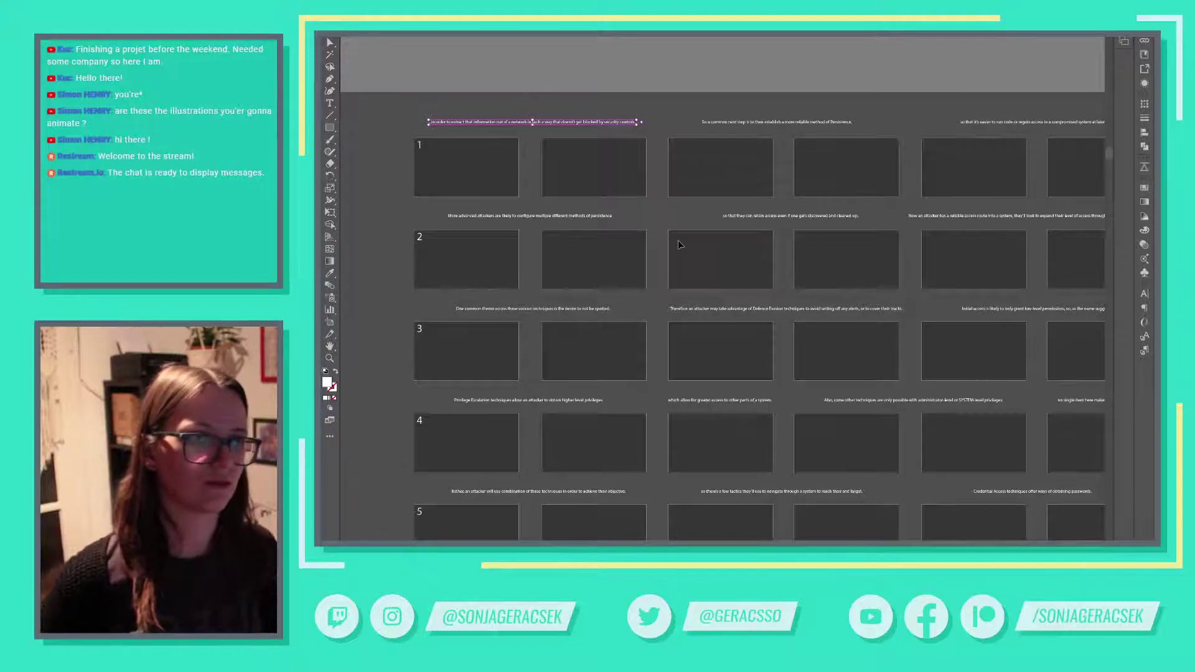
Step: Replace row 1's second caption with "and without tripping any monitoring systems or alarms." from the script and move it above the third frame
key(alt+Tab)
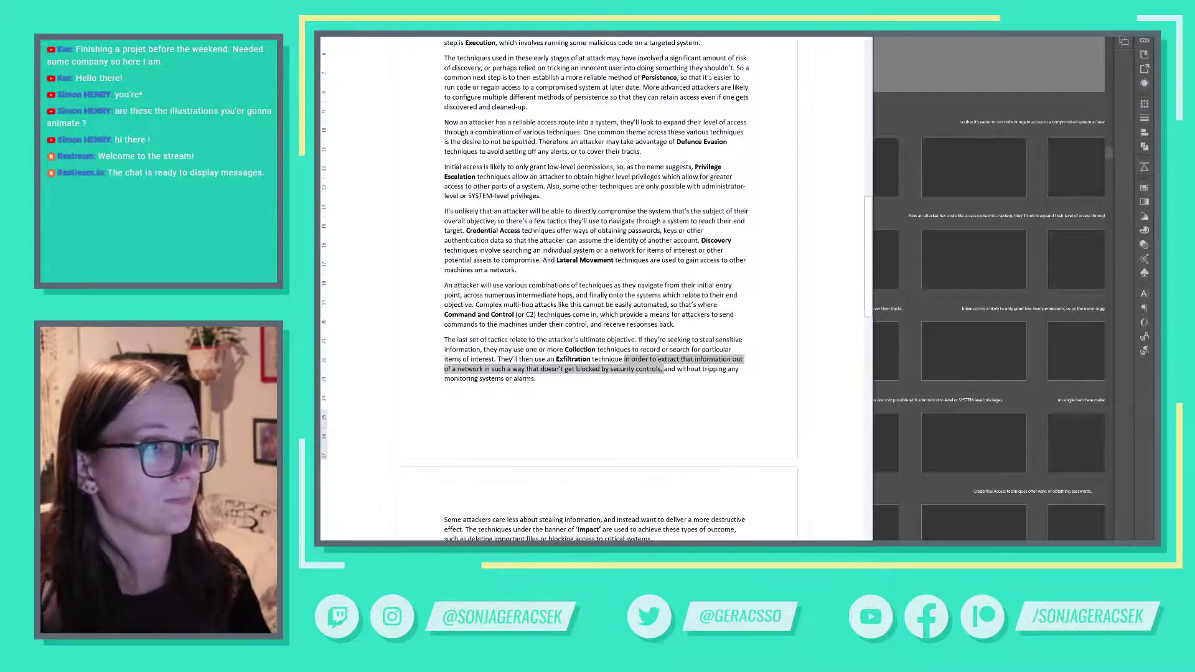
scroll(596, 286, down, 2)
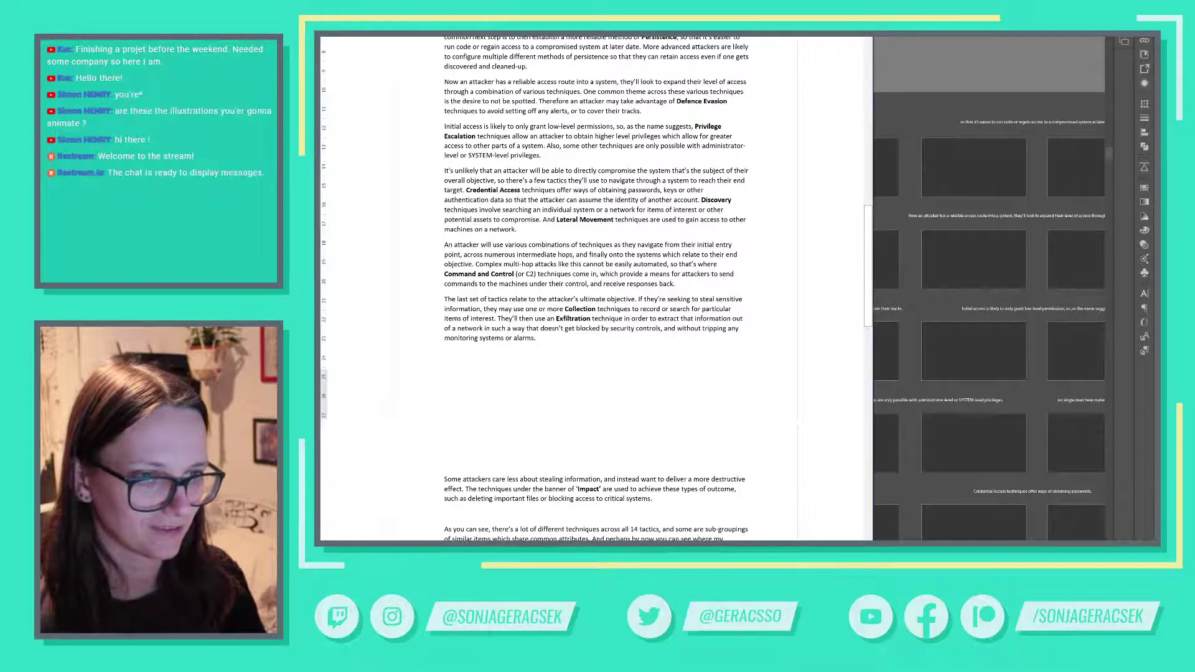
key(ctrl+shift+Down)
key(ctrl+c)
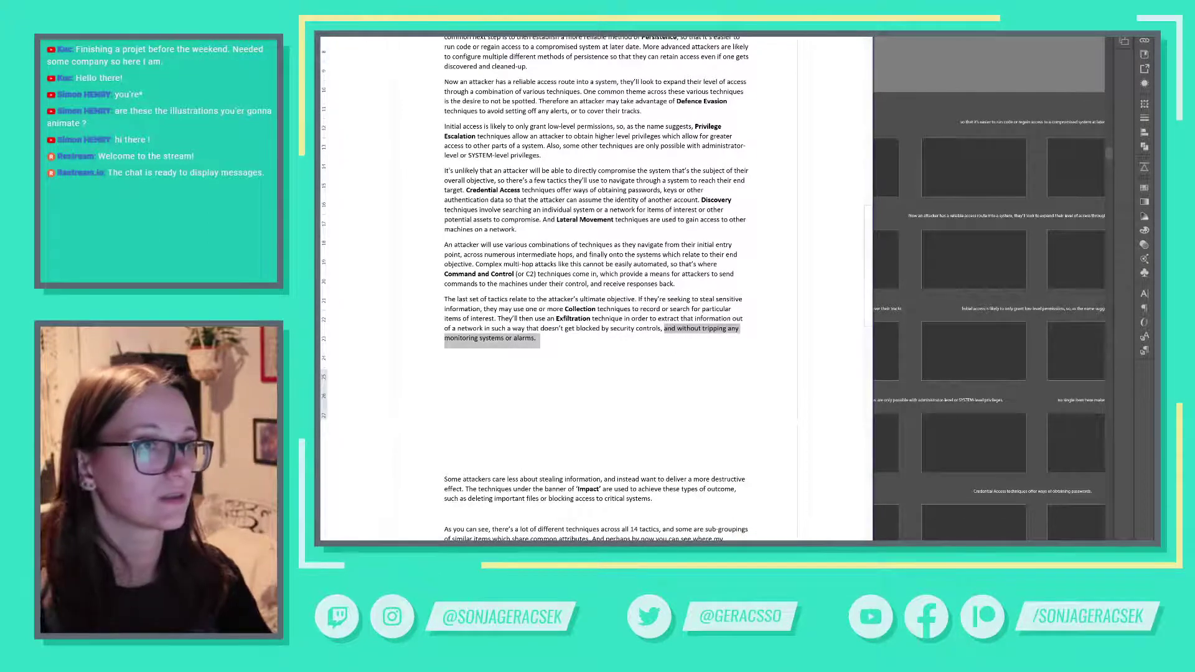
key(alt+Tab)
double_click(789, 123)
key(ctrl+a)
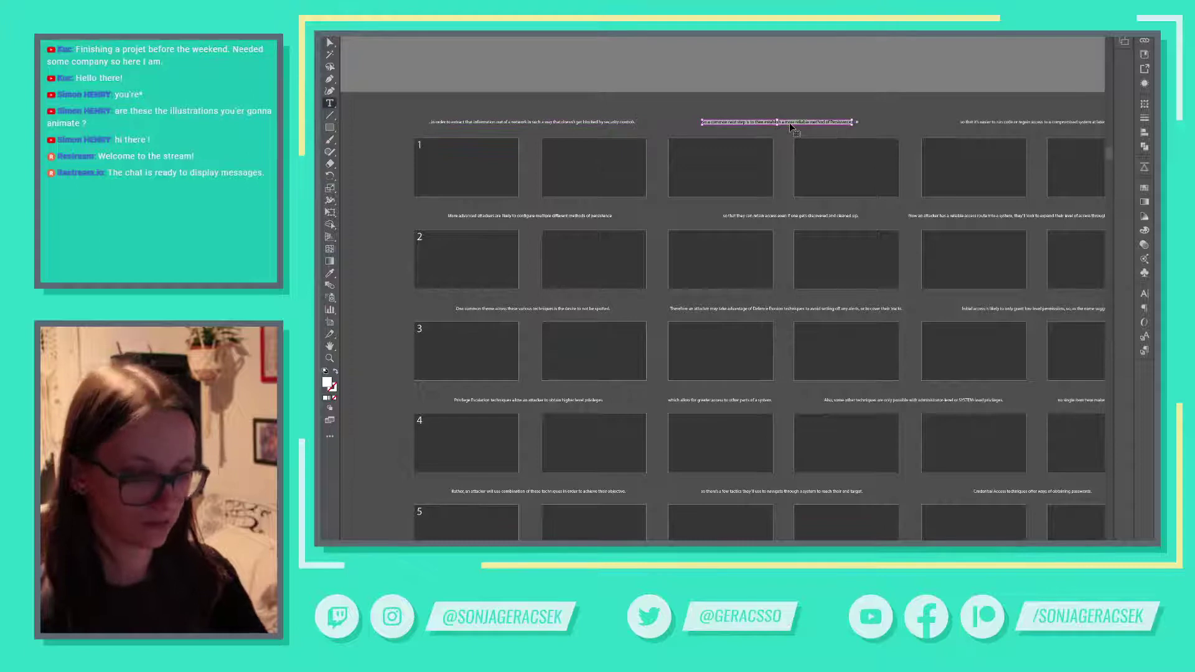
key(ctrl+v)
key(Escape)
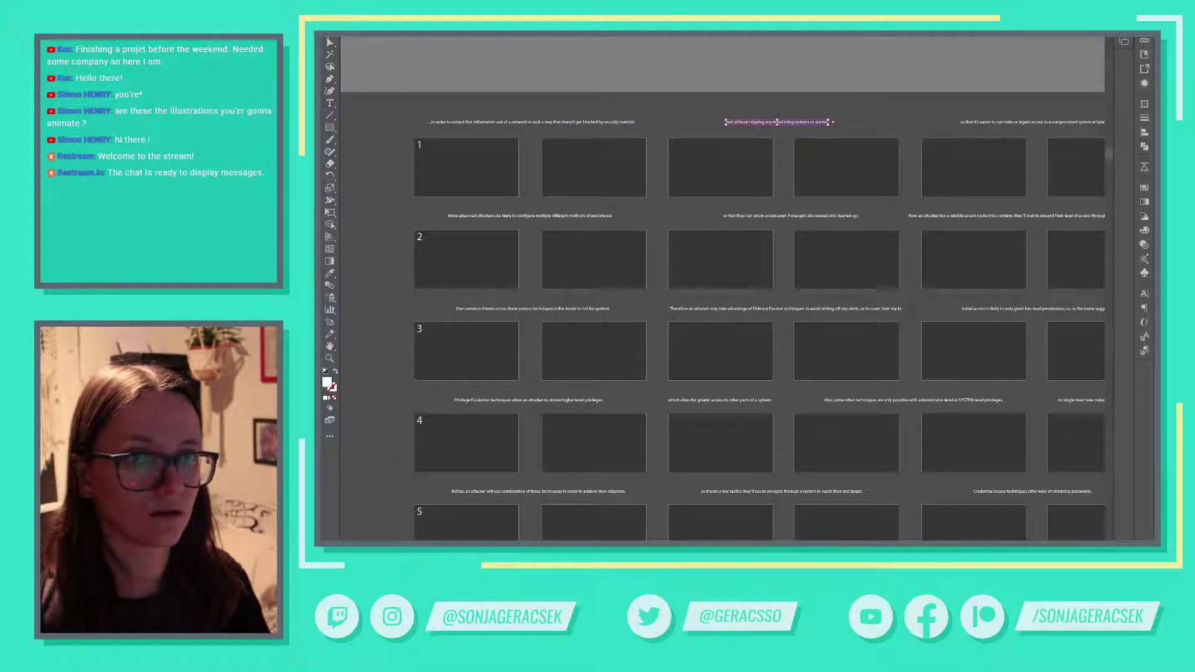
drag(762, 126, 708, 126)
Step: Replace row 1's third caption with "Some attackers care less about stealing information" from the script and place it above the fourth frame
key(alt+Tab)
scroll(595, 289, down, 10)
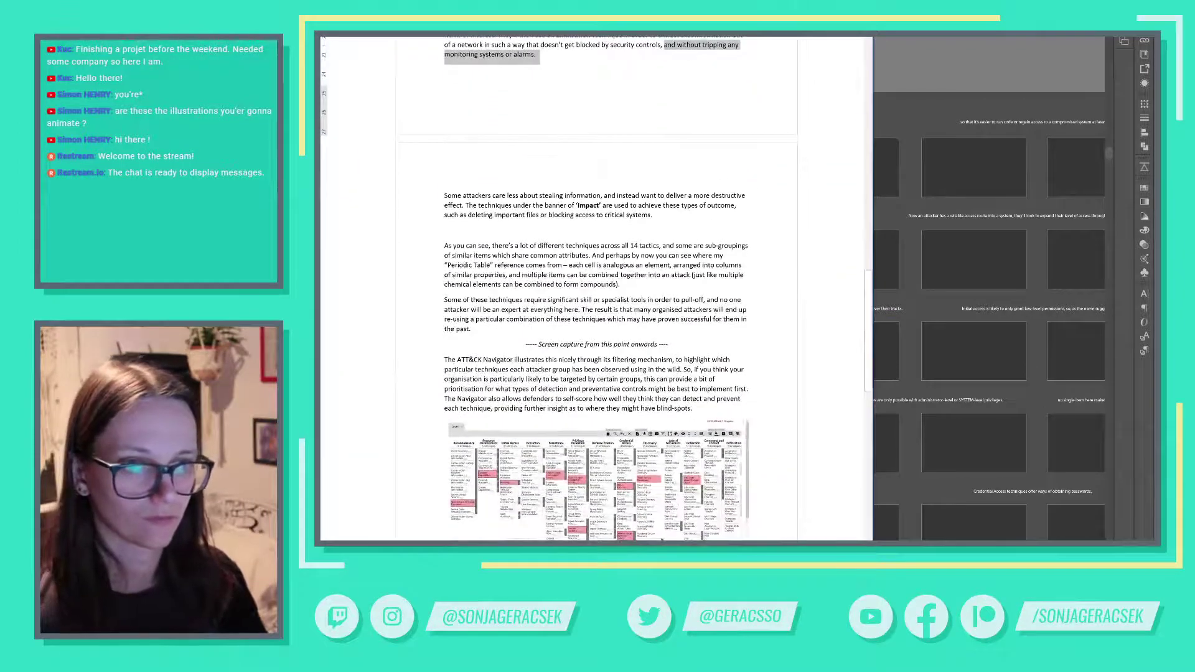
drag(444, 195, 605, 196)
key(ctrl+c)
key(alt+Tab)
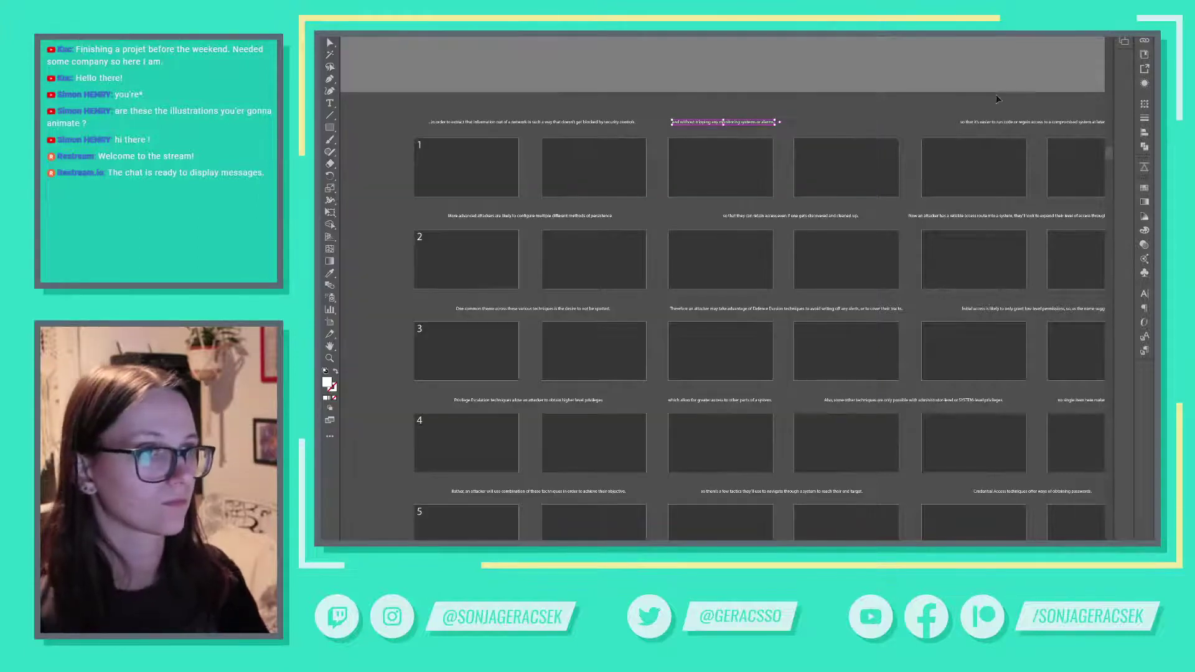
drag(1033, 128, 864, 128)
double_click(865, 122)
key(ctrl+a)
key(ctrl+v)
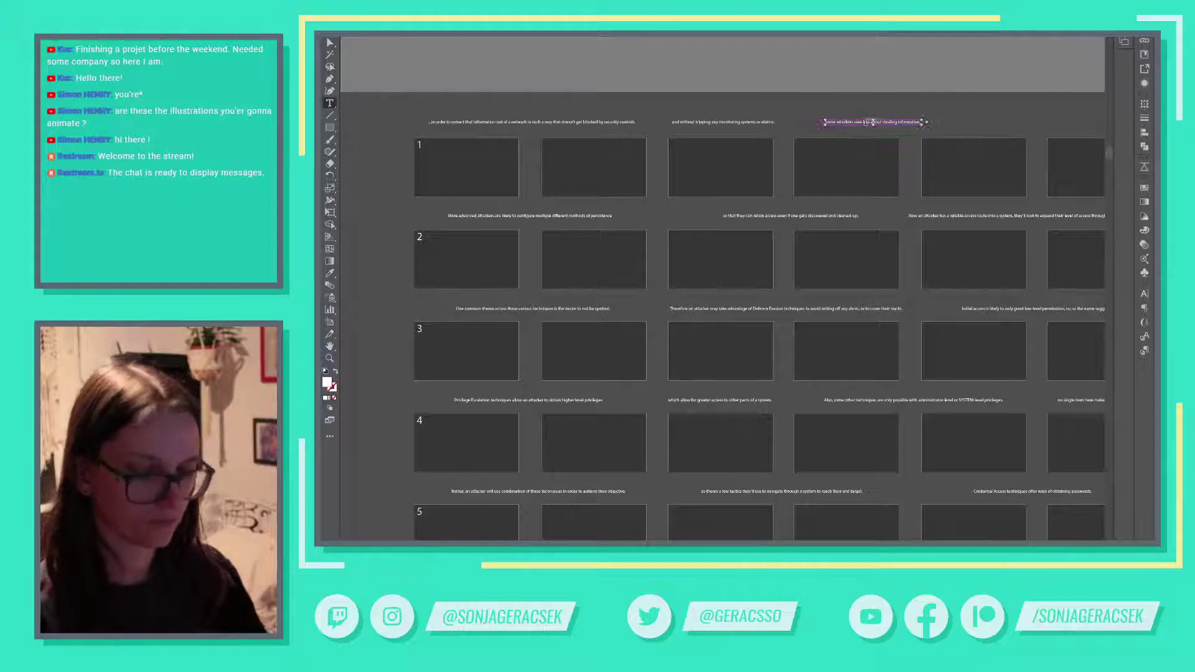
key(Escape)
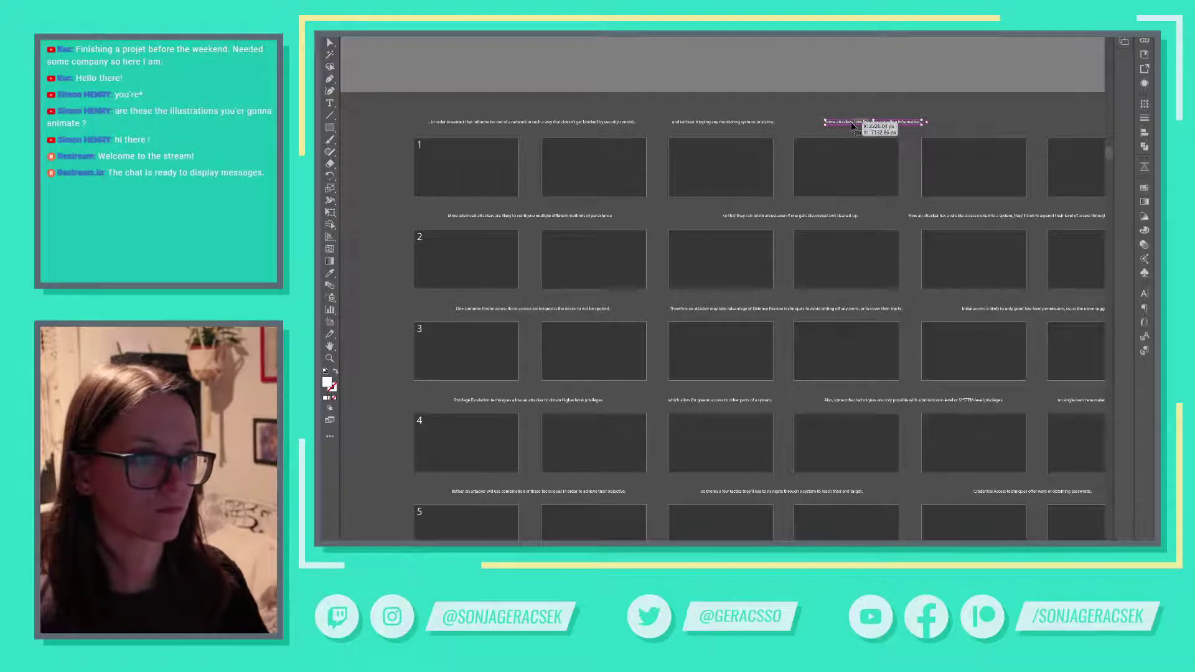
drag(851, 123, 824, 124)
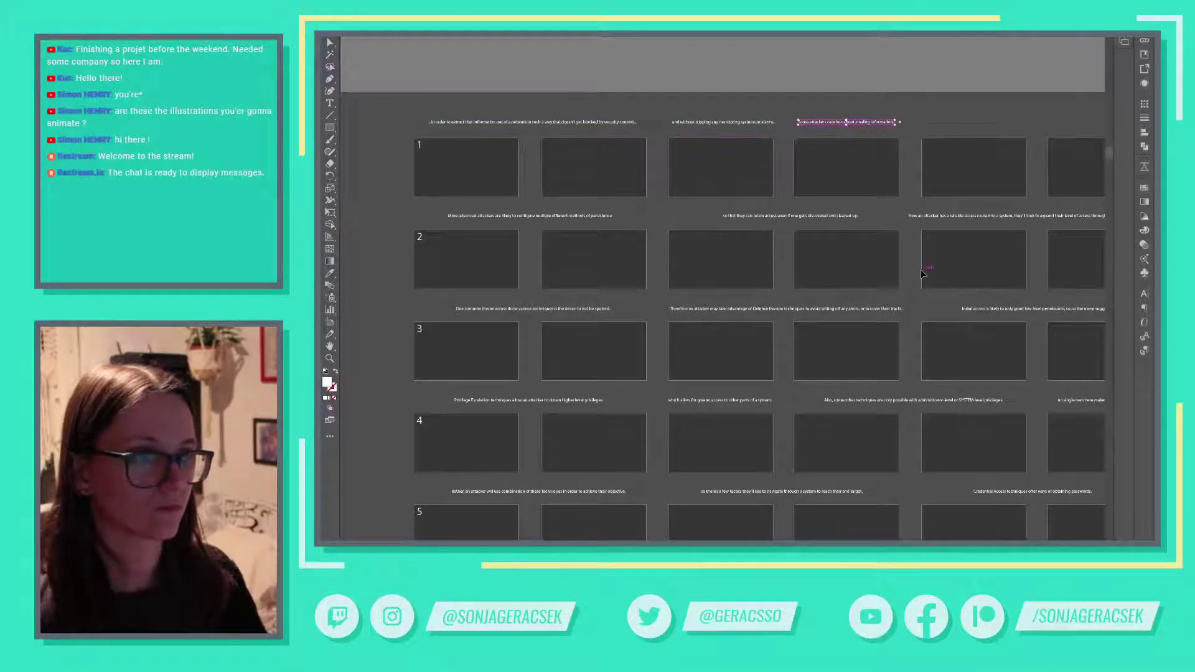
Step: Duplicate the fourth frame's caption above row 1's fifth frame and replace its text with "and instead want to deliver a more destructive effect."
key(alt+Tab)
click(600, 206)
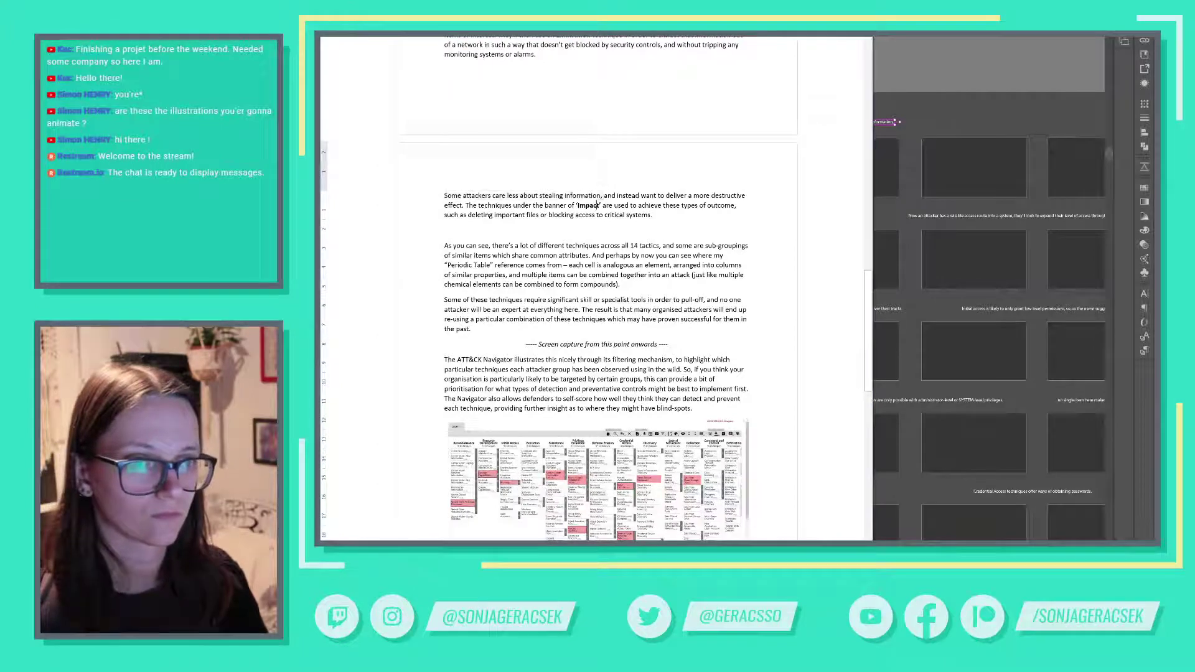
drag(600, 196, 465, 206)
key(ctrl+c)
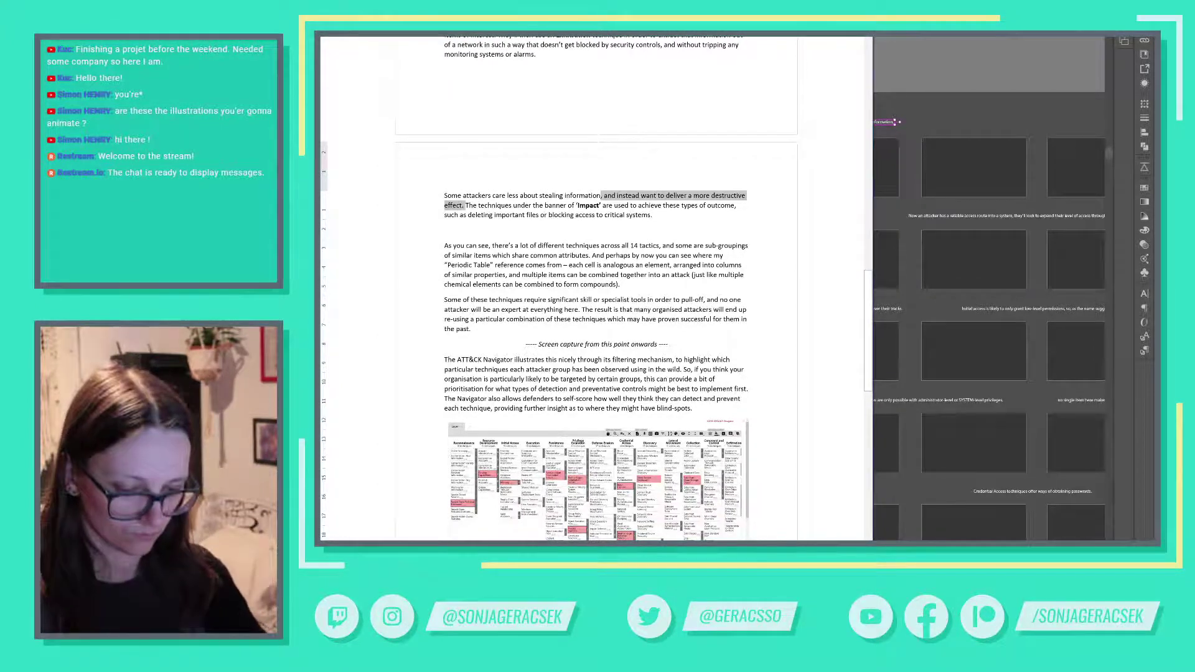
key(alt+Tab)
drag(837, 123, 961, 126)
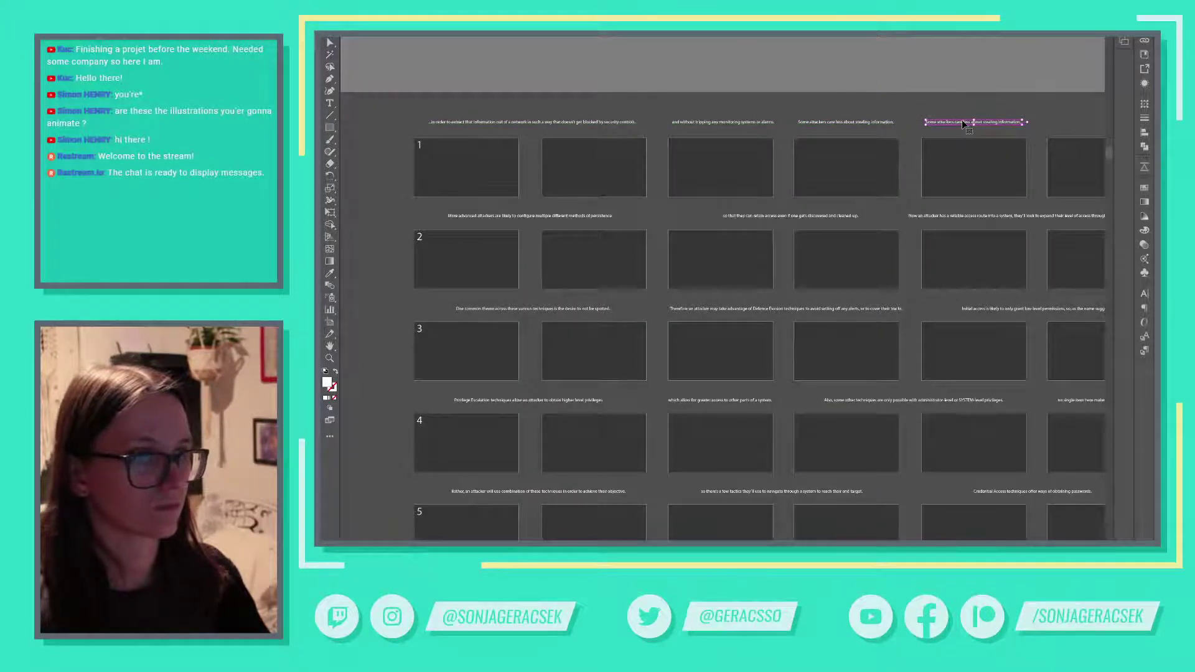
triple_click(960, 121)
key(ctrl+v)
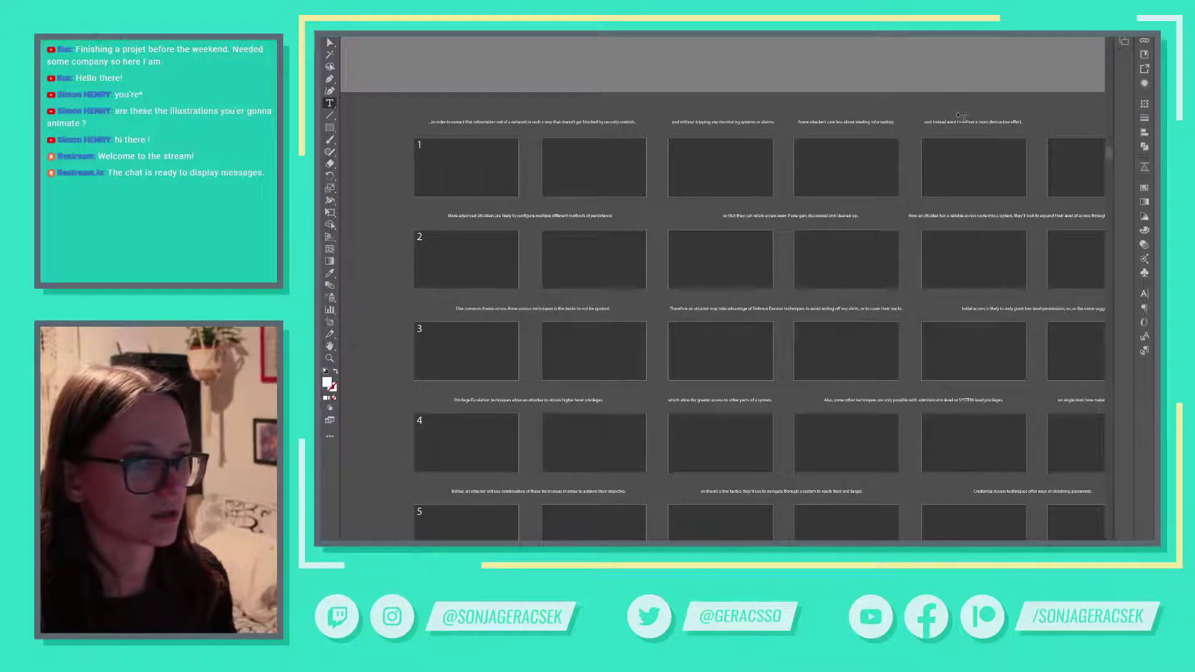
Step: Append "and instead want to deliver a more destructive effect." to the fourth frame's caption, delete the separate fifth caption and move the combined one across both frames
text(and instead want to deliver a more destructive effect.)
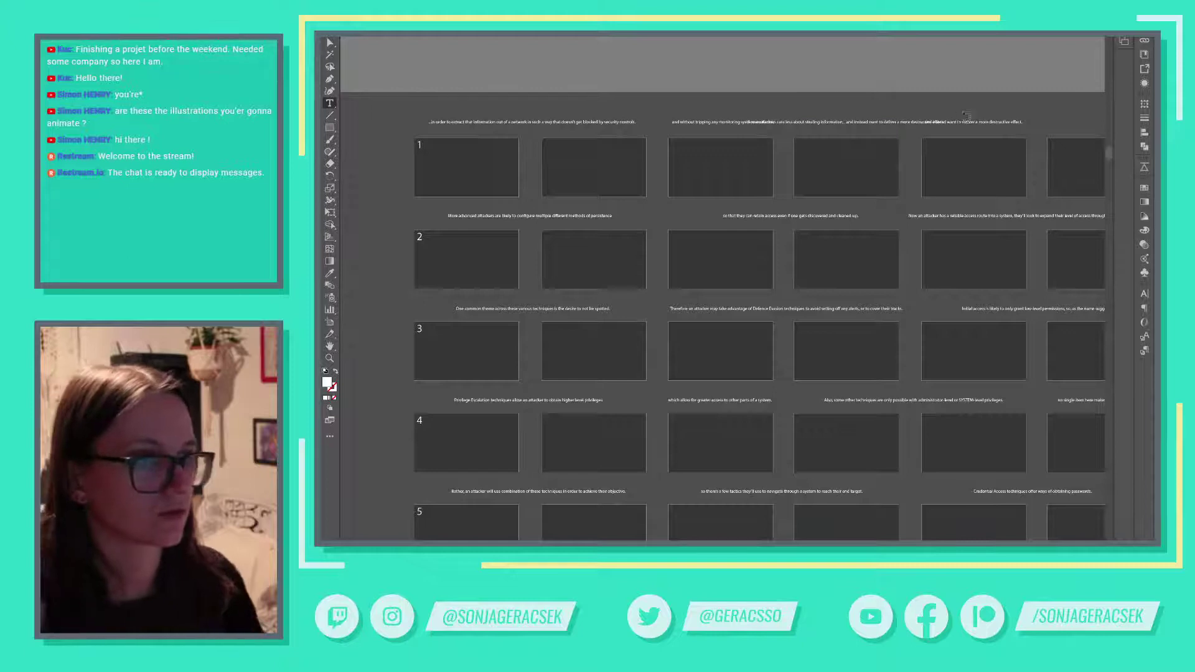
key(Escape)
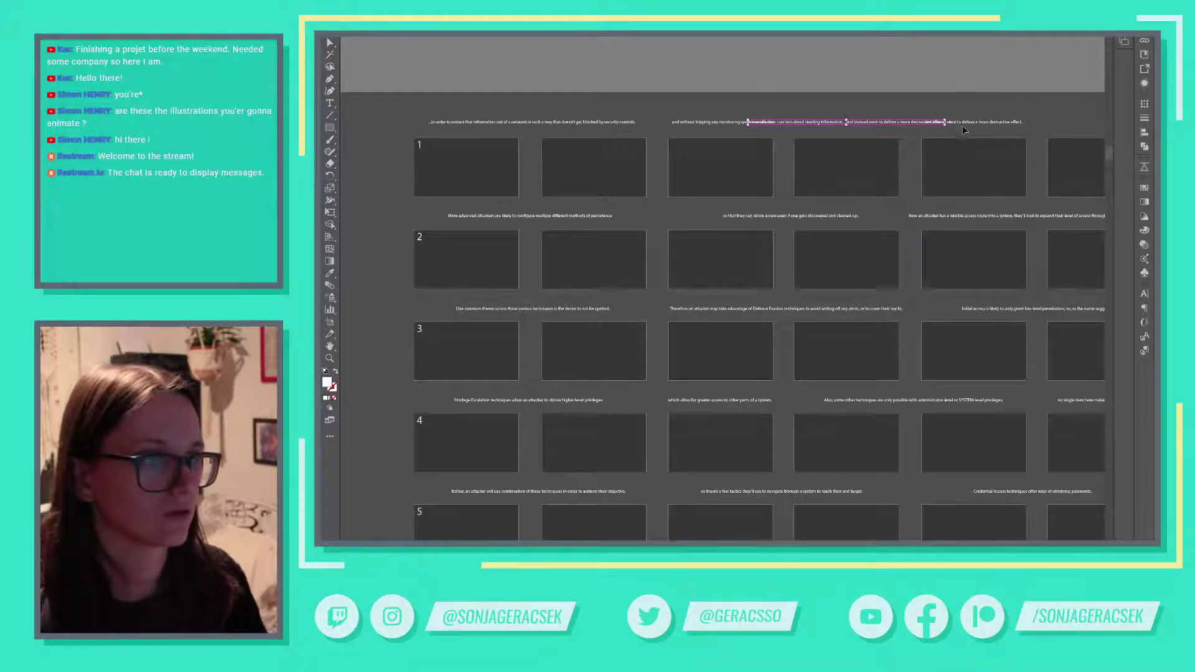
click(840, 125)
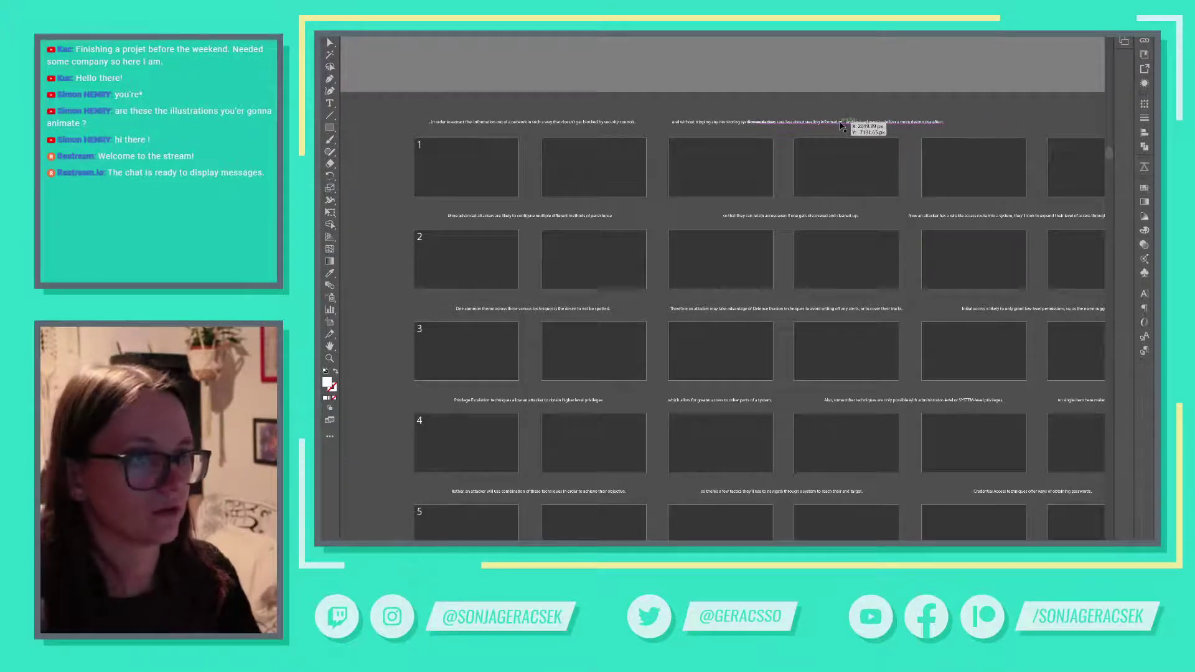
drag(838, 125, 897, 128)
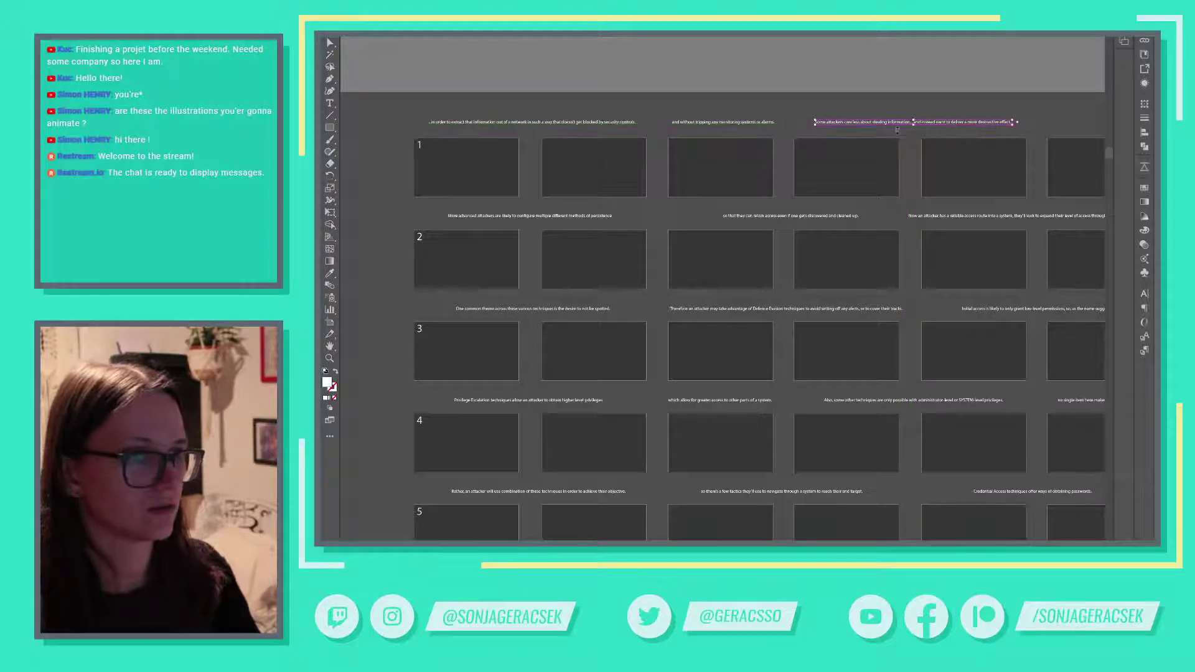
key(alt+Tab)
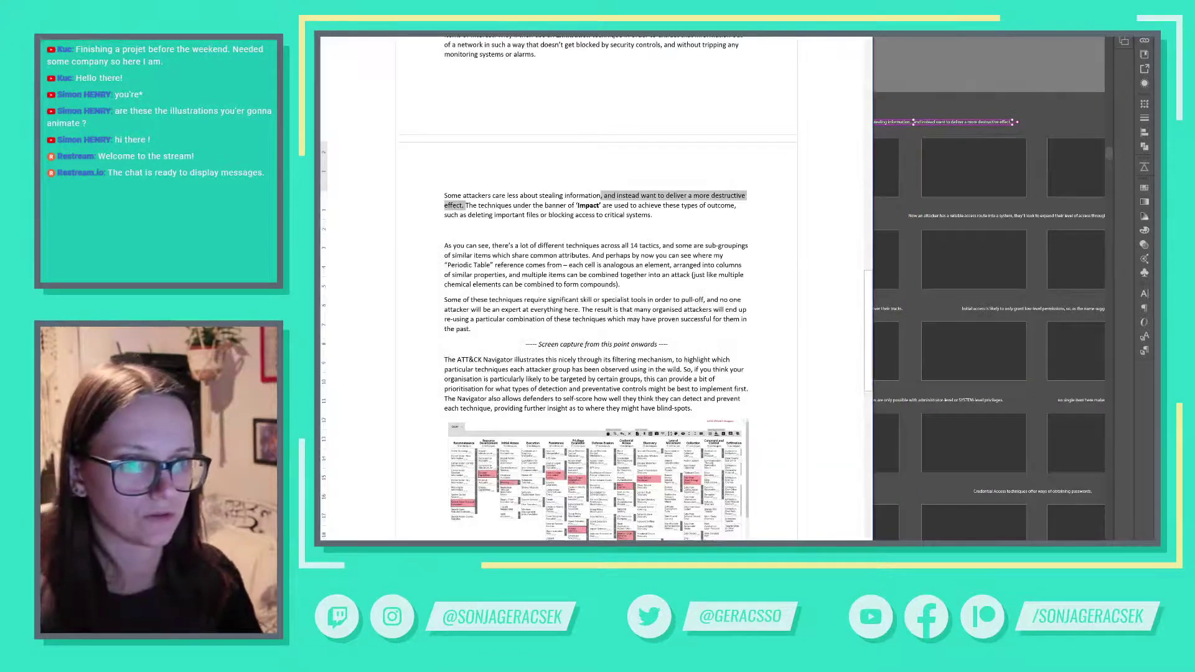
click(466, 205)
drag(466, 206, 737, 206)
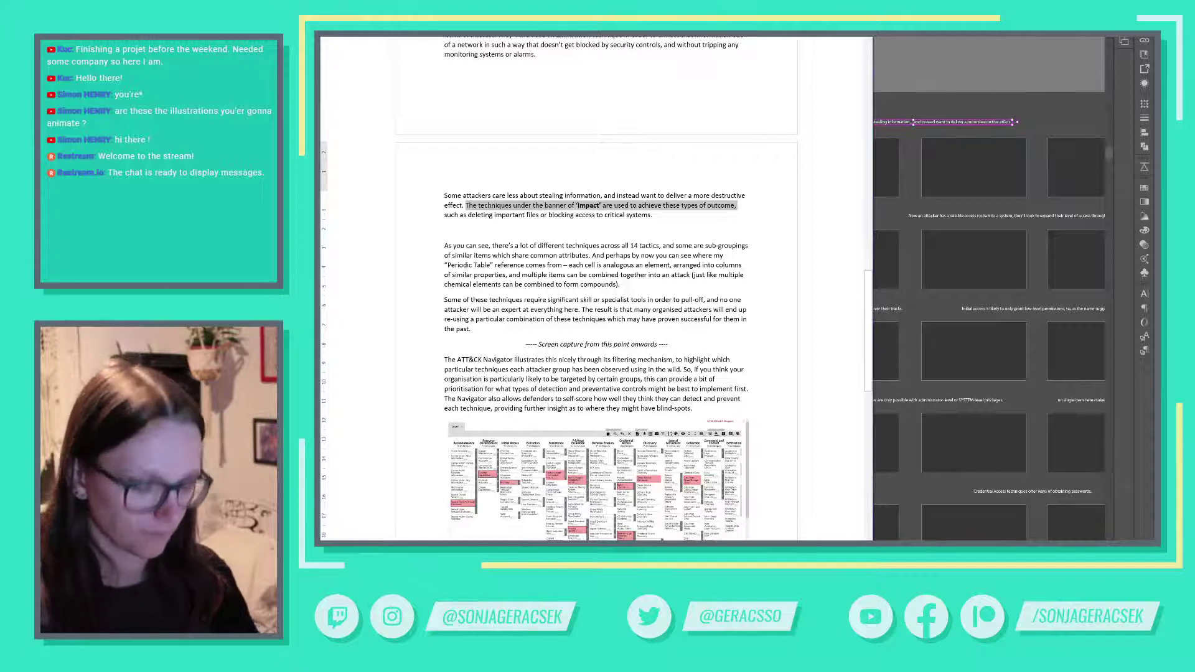
key(alt+Tab)
drag(1055, 209, 939, 195)
key(alt+Tab)
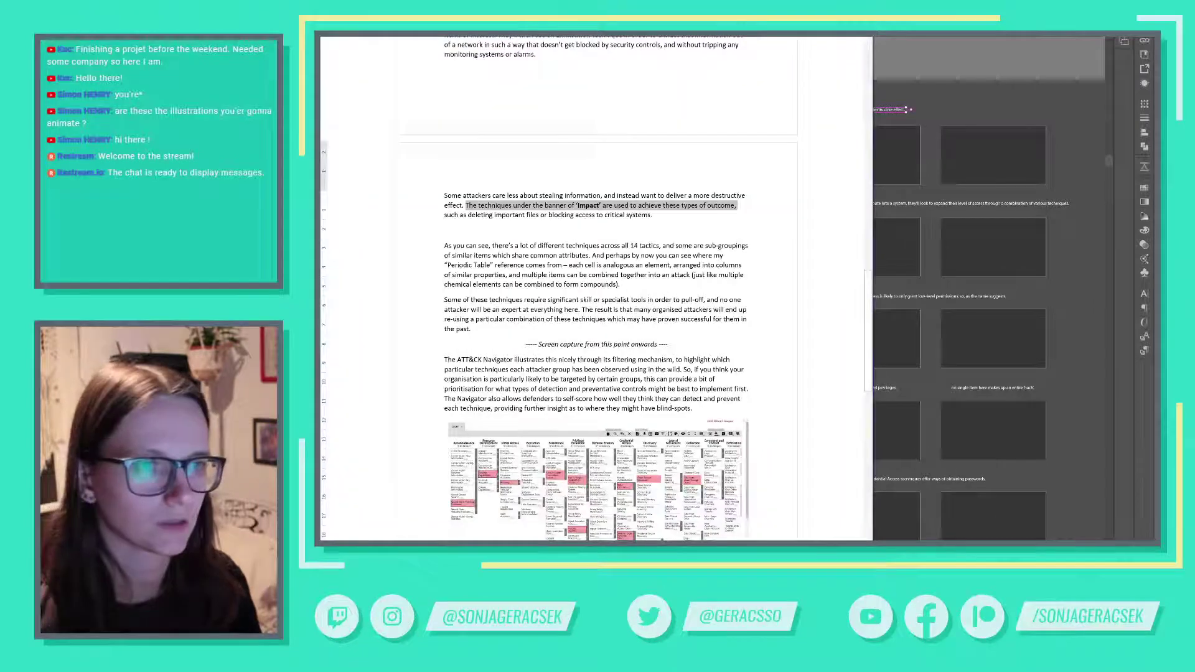
click(485, 215)
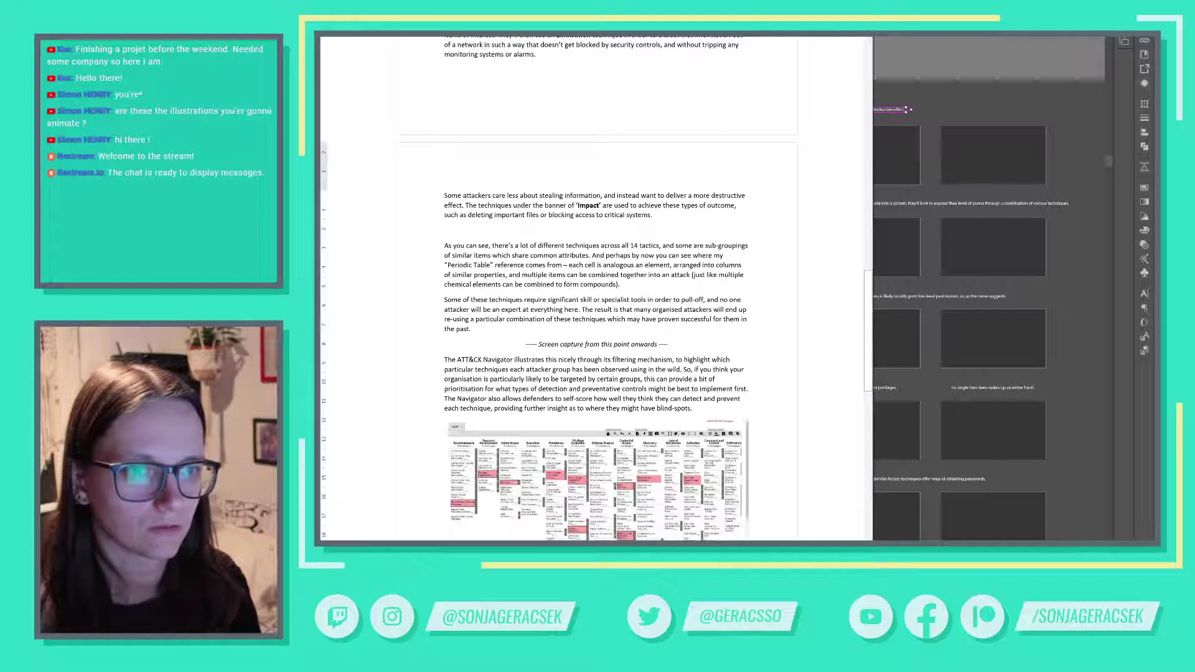
Step: Duplicate the third frame's caption above row 1's sixth frame and replace its text with "The techniques under the banner of 'Impact'" from the script
drag(465, 205, 601, 206)
key(ctrl+c)
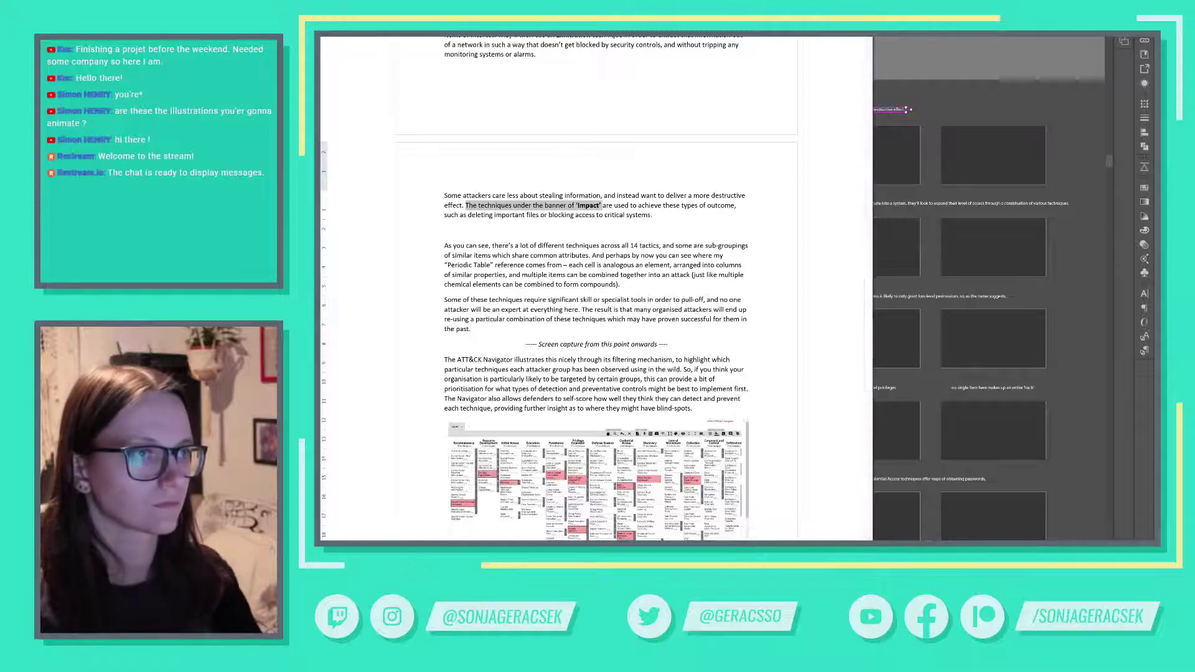
key(alt+Tab)
drag(611, 110, 987, 109)
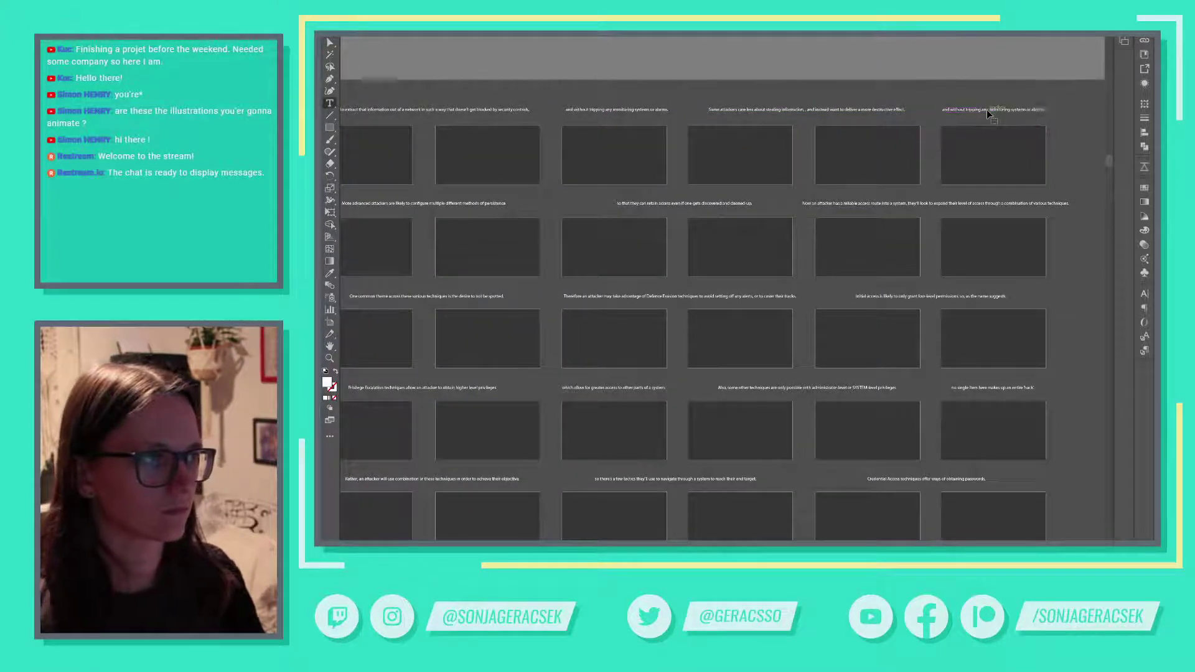
double_click(987, 109)
key(ctrl+a)
key(ctrl+v)
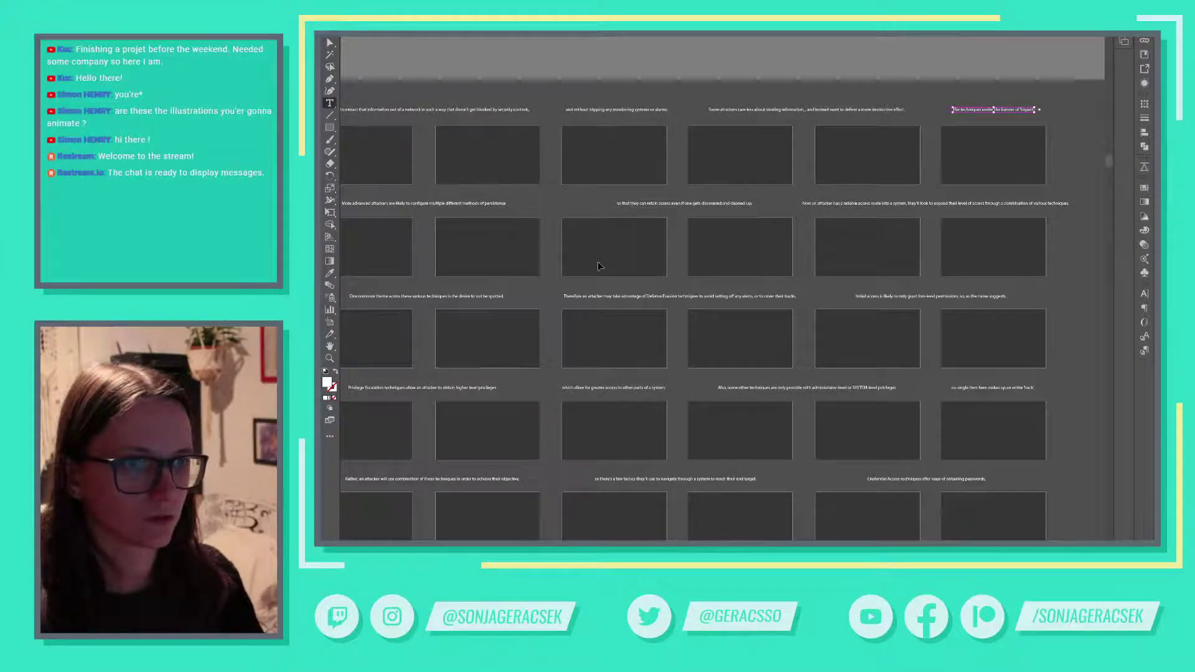
Step: Replace row 2's first caption with "are used to achieve these types of outcome, such as deleting important files or blocking access to critical systems." from the script
drag(469, 261, 672, 261)
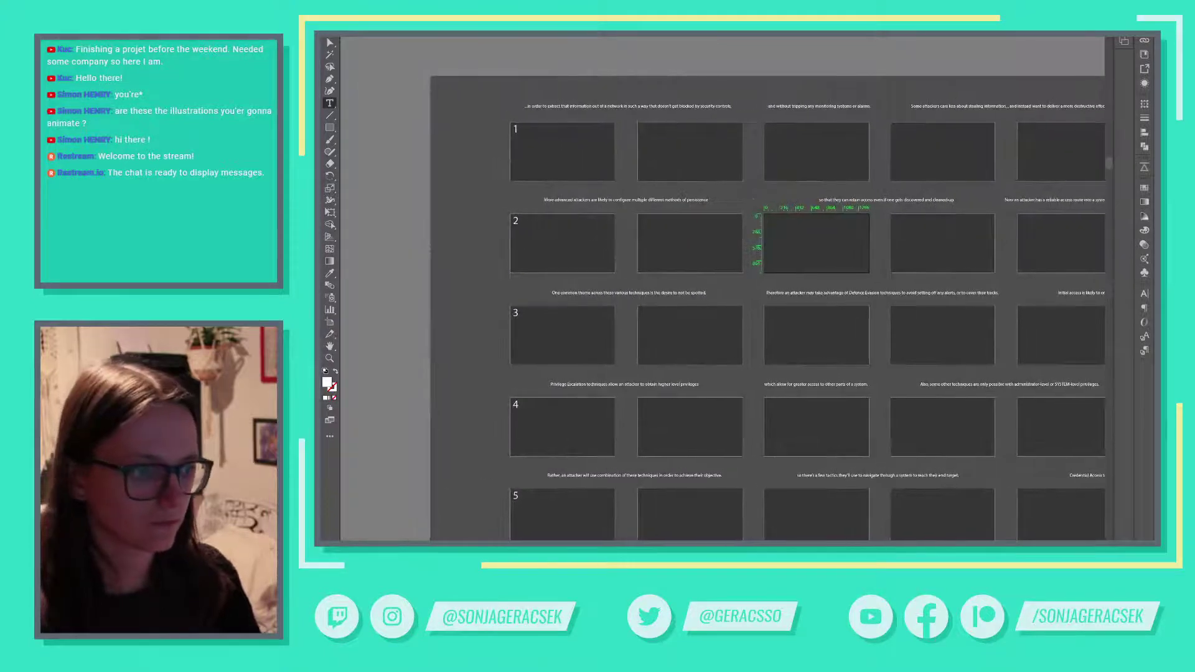
key(alt+Tab)
click(633, 205)
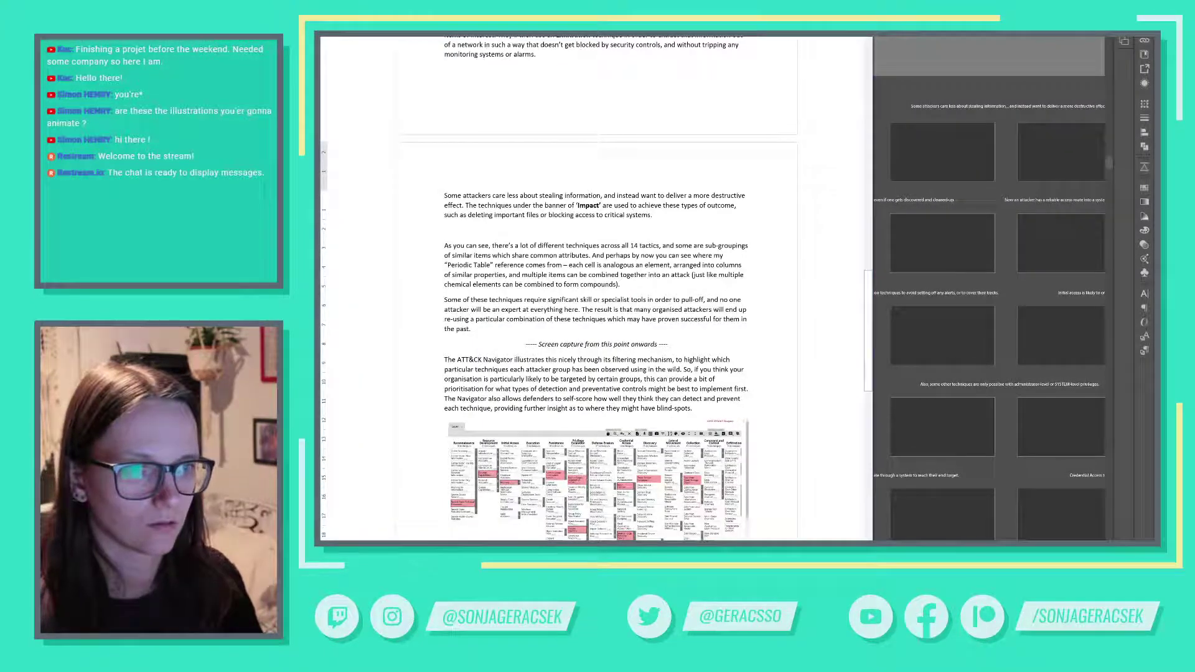
drag(577, 205, 603, 207)
key(ctrl+c)
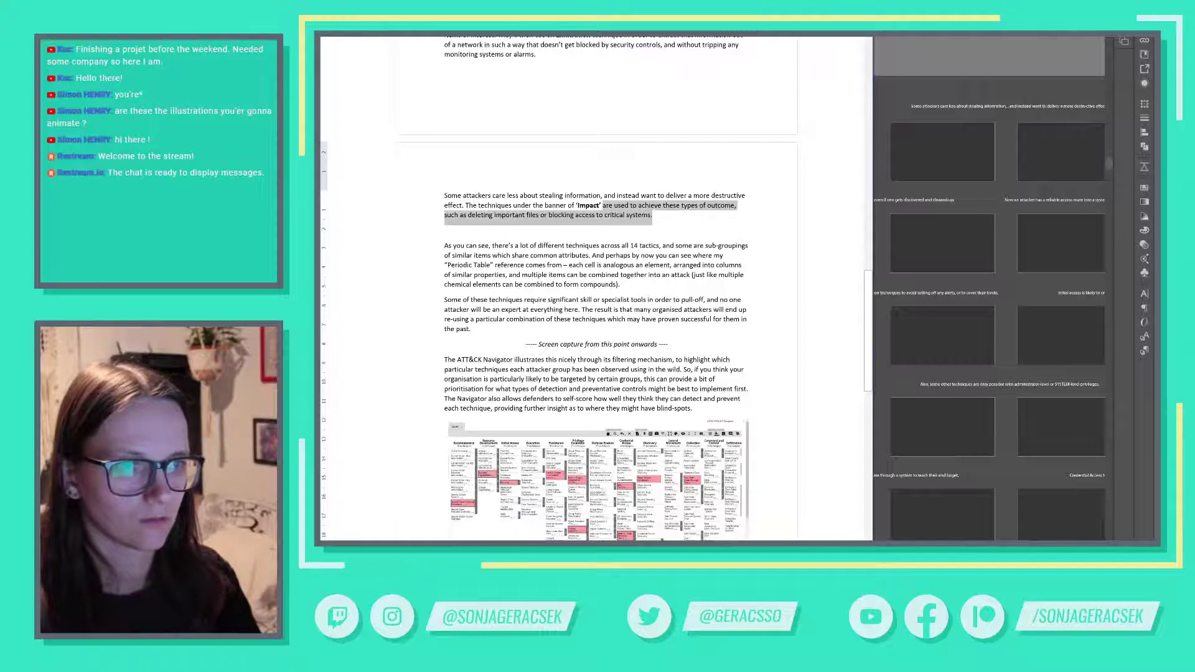
key(alt+Tab)
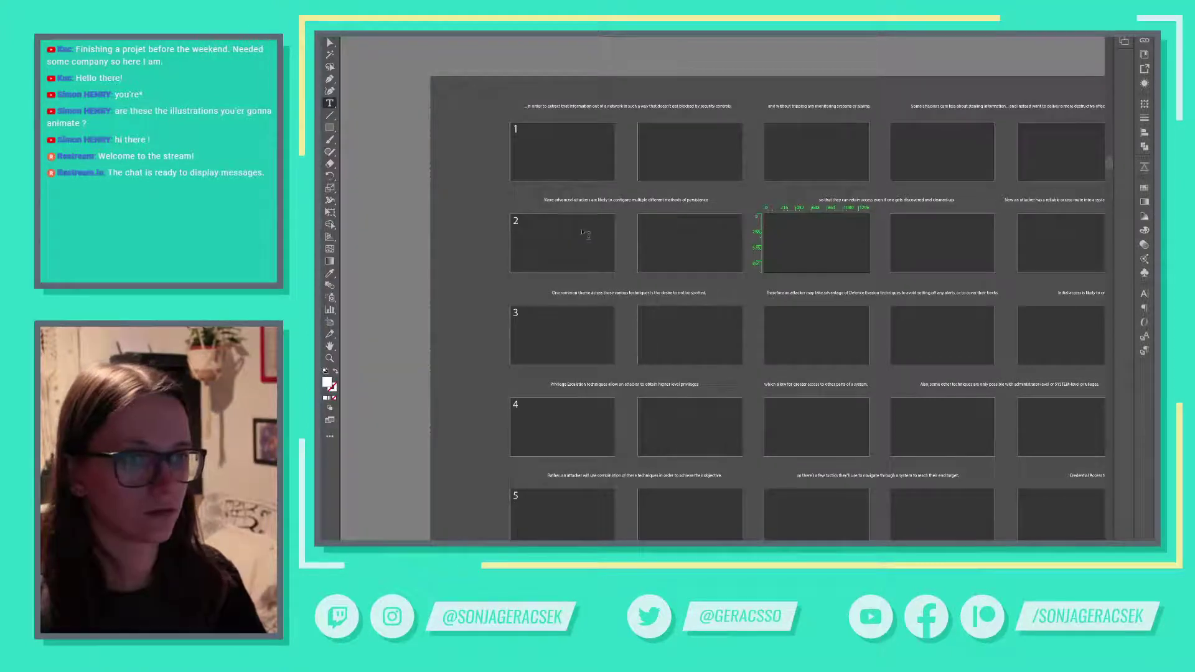
triple_click(626, 200)
key(ctrl+v)
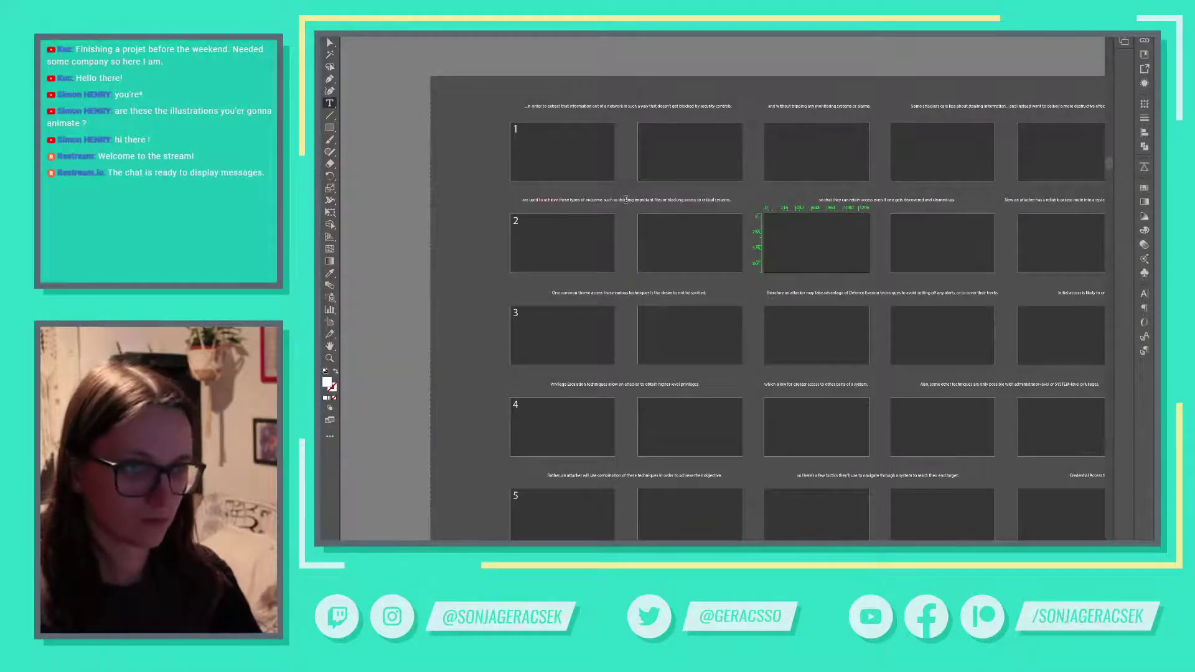
Step: Replace row 2's second caption with "As you can see, there's a lot of different techniques across all 14 tactics," from the script
key(alt+Tab)
click(480, 264)
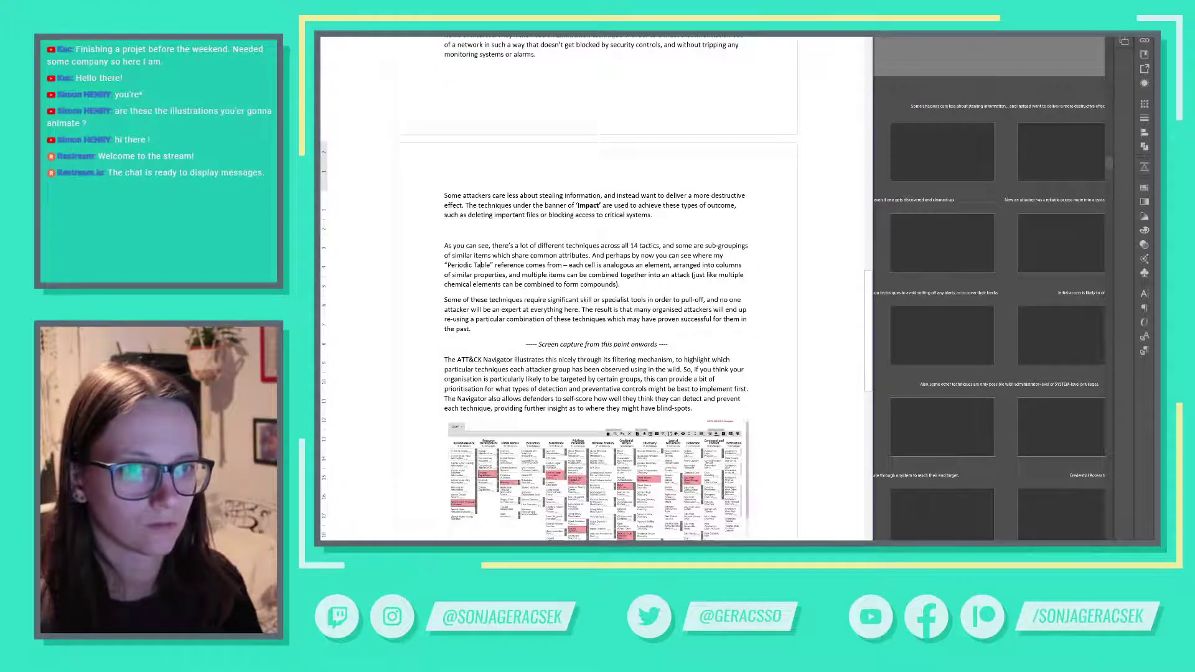
drag(444, 247, 659, 247)
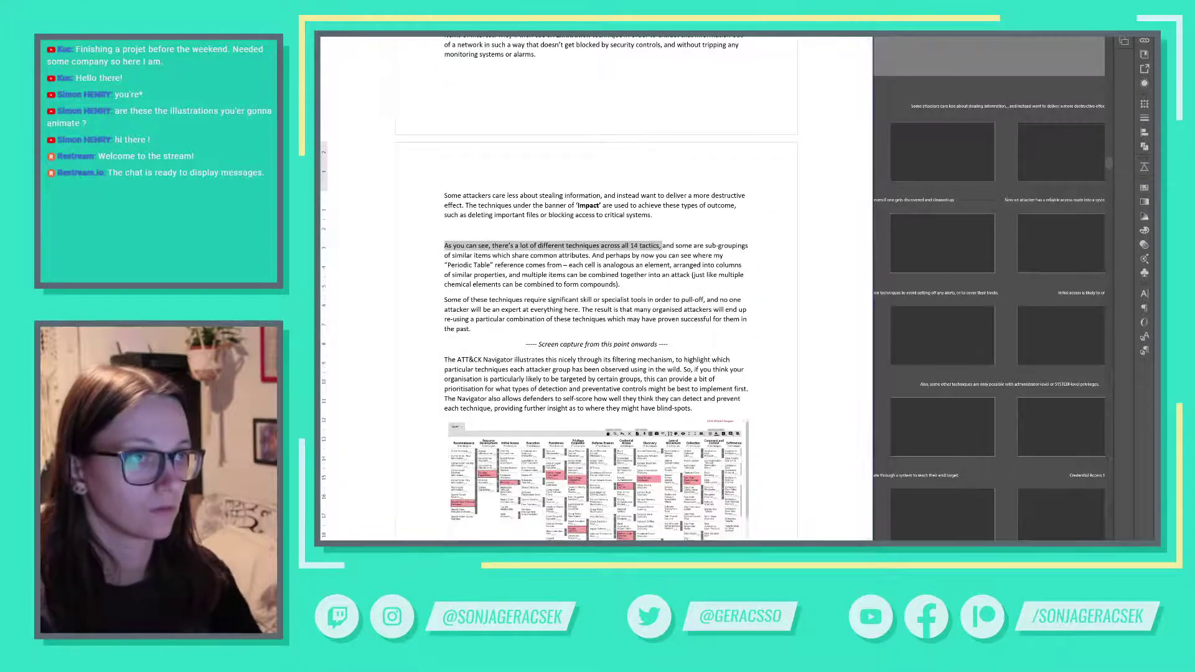
key(alt+Tab)
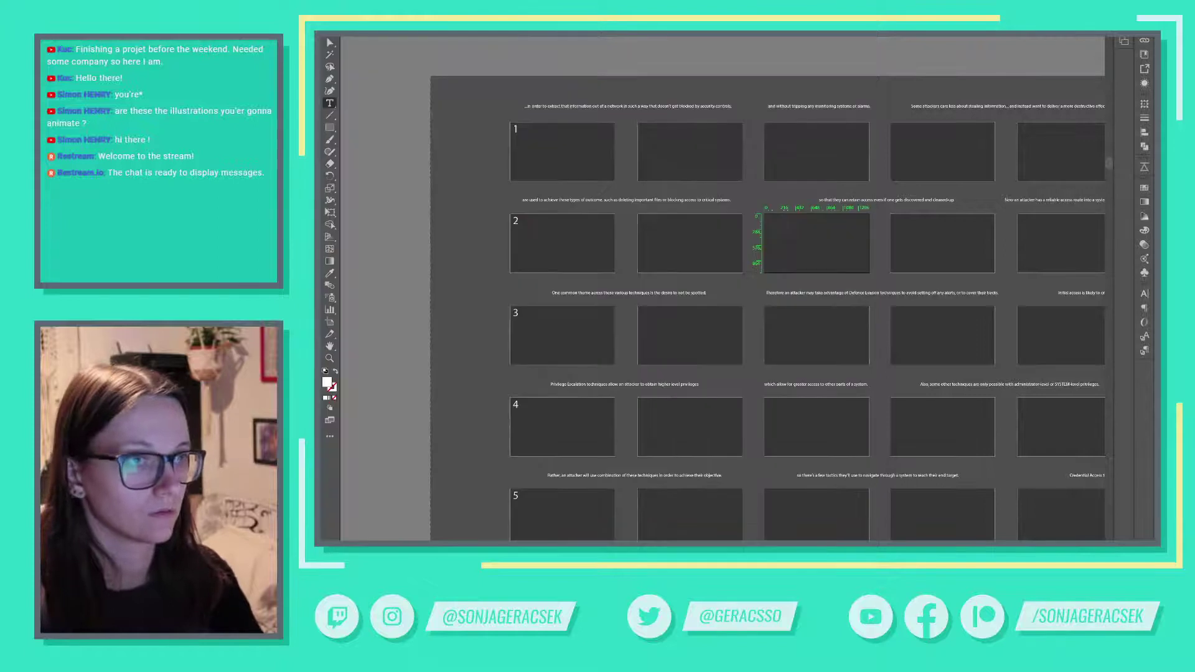
triple_click(882, 201)
text(As you can see, there's a lot of different techniques across all 14 tactics.)
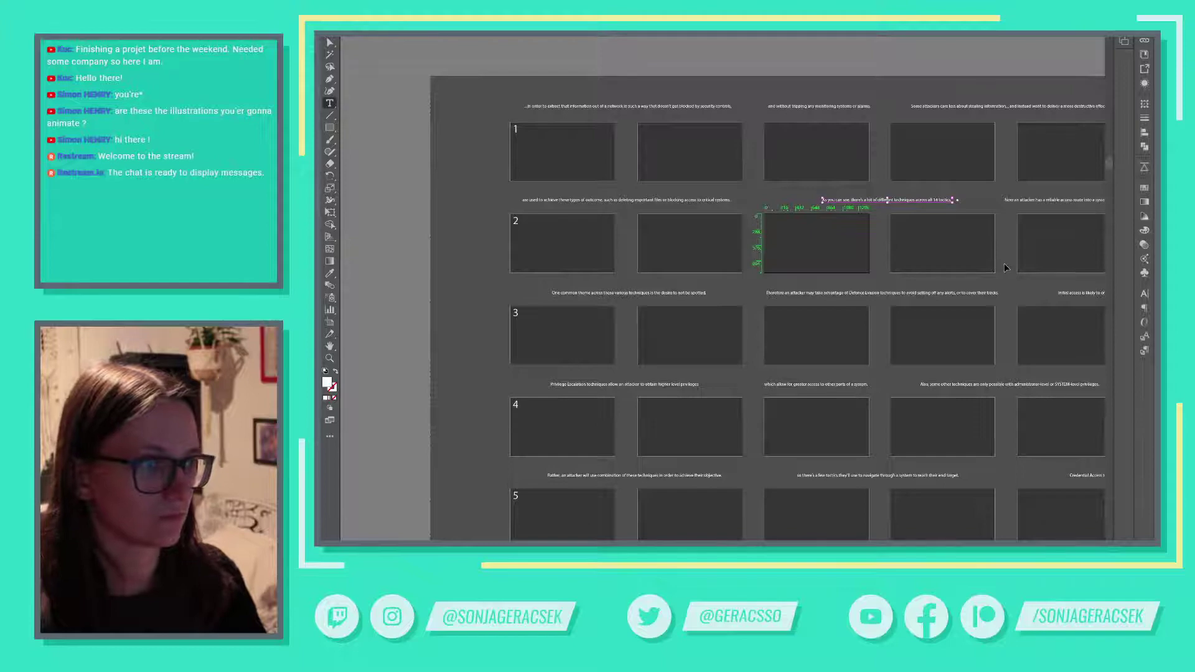
Step: Replace row 2's third caption with "and some are sub-groupings of similar items which share common attributes." from the script
drag(1017, 268, 860, 207)
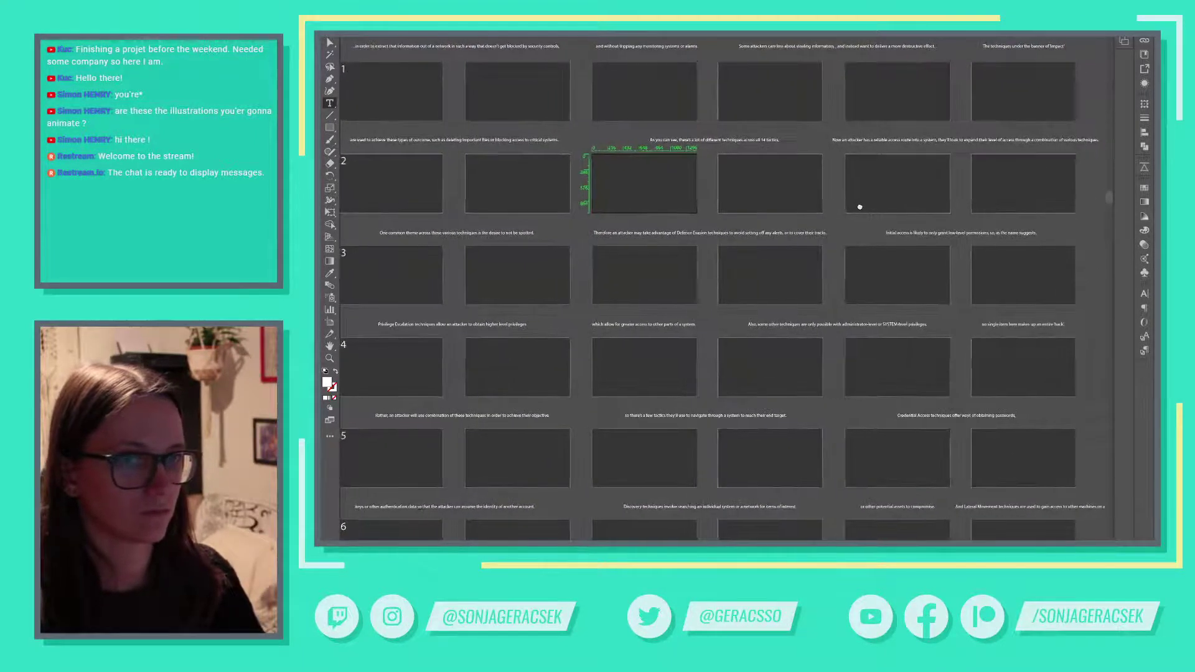
key(alt+Tab)
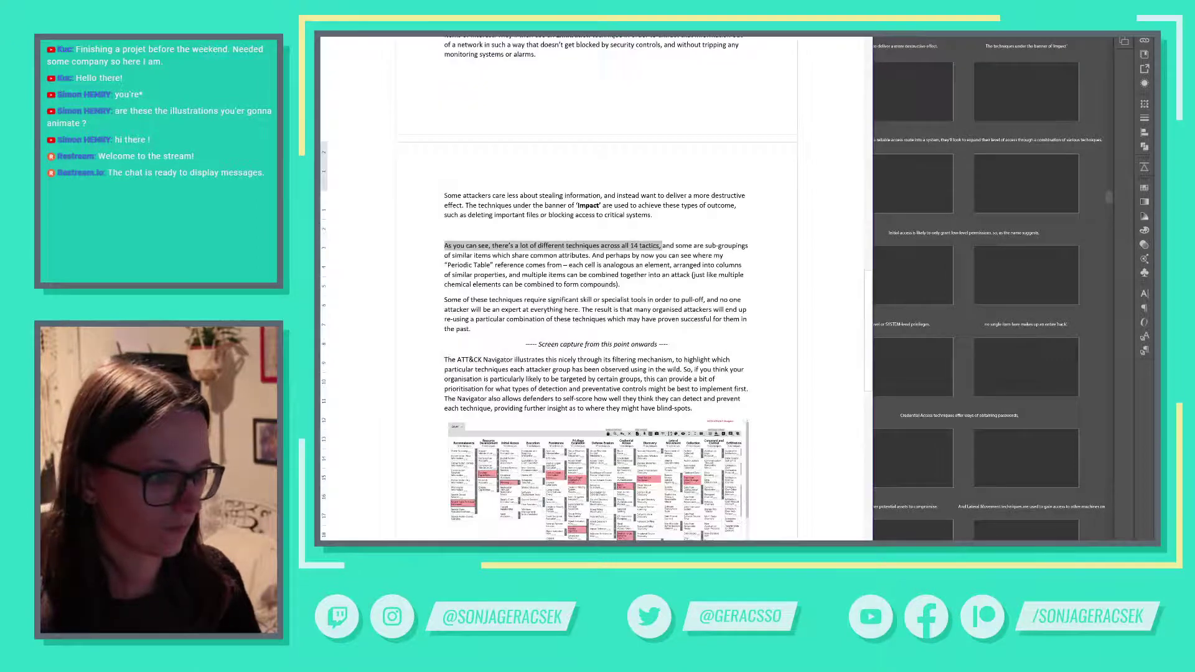
key(Right)
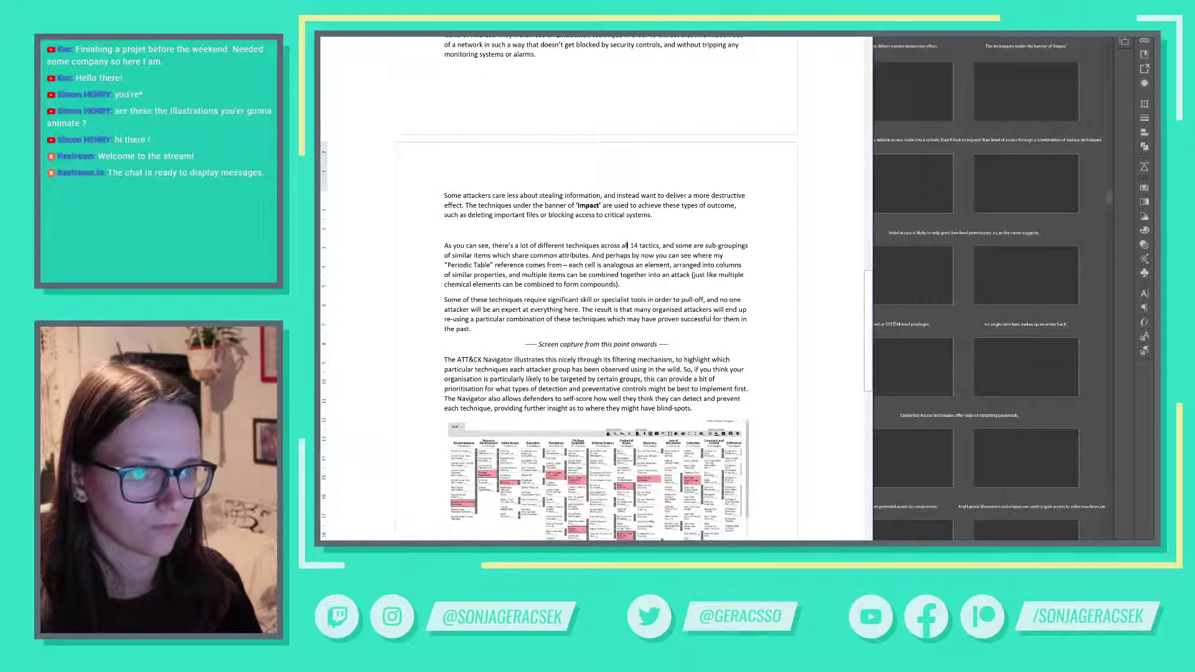
key(ctrl+shift+Right)
key(ctrl+shift+Right)
key(ctrl+shift+Right)
key(ctrl+shift+Right)
key(ctrl+shift+Right)
key(ctrl+shift+Right)
key(ctrl+shift+Right)
key(ctrl+shift+Right)
key(ctrl+shift+Right)
key(ctrl+shift+Right)
key(ctrl+shift+Right)
key(ctrl+shift+Right)
key(ctrl+c)
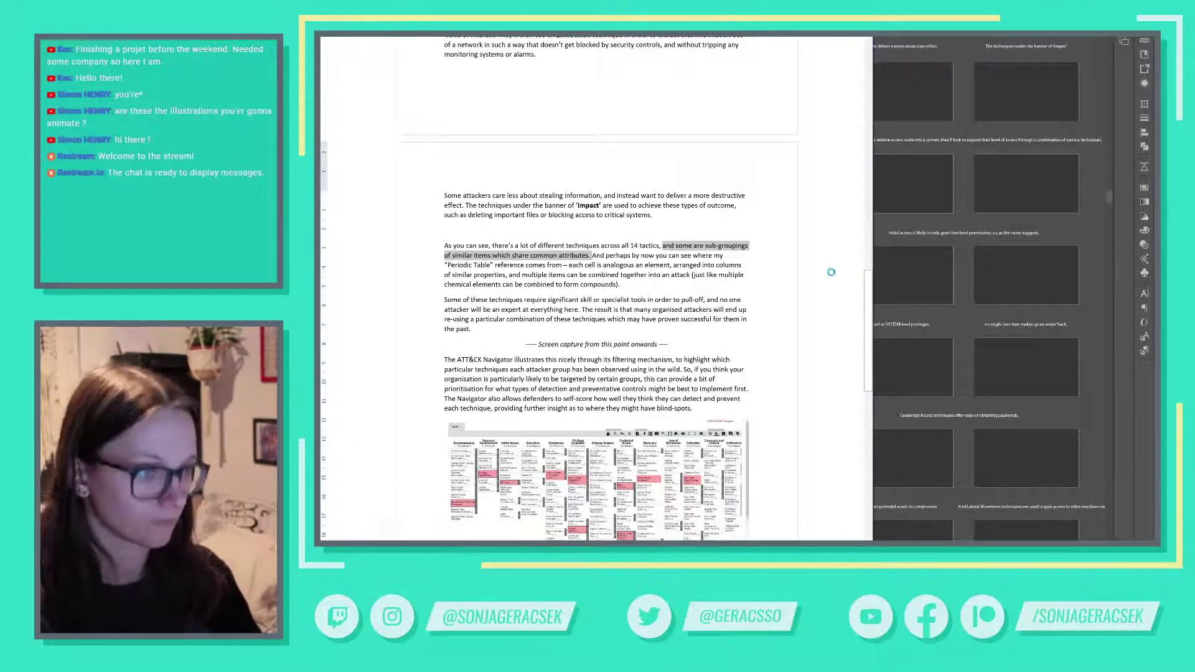
key(alt+Tab)
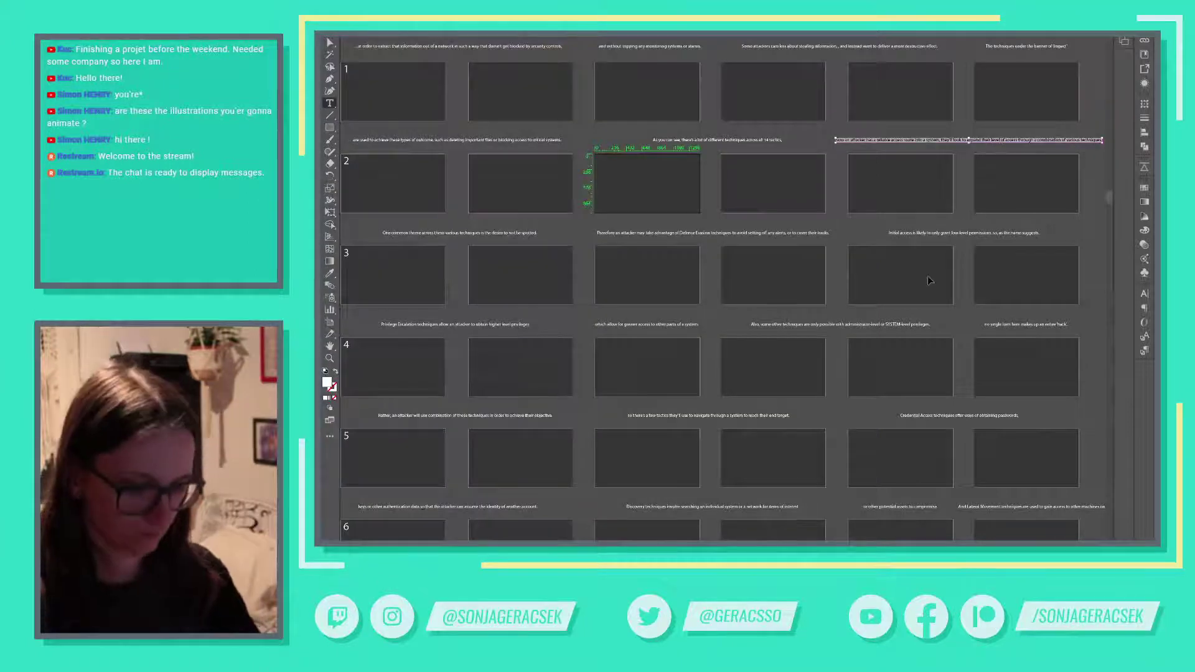
key(ctrl+v)
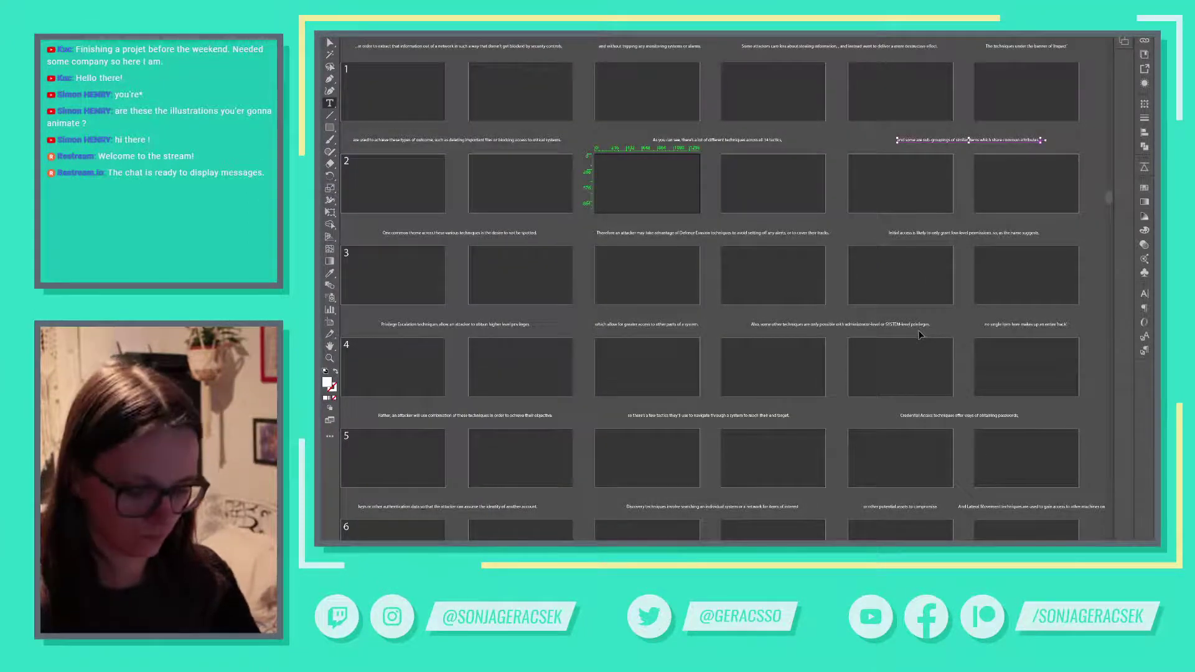
Step: Copy "And perhaps by now you can see where my "Periodic Table" reference comes from –" from the script and return to the storyboard
key(alt+Tab)
scroll(596, 287, down, 3)
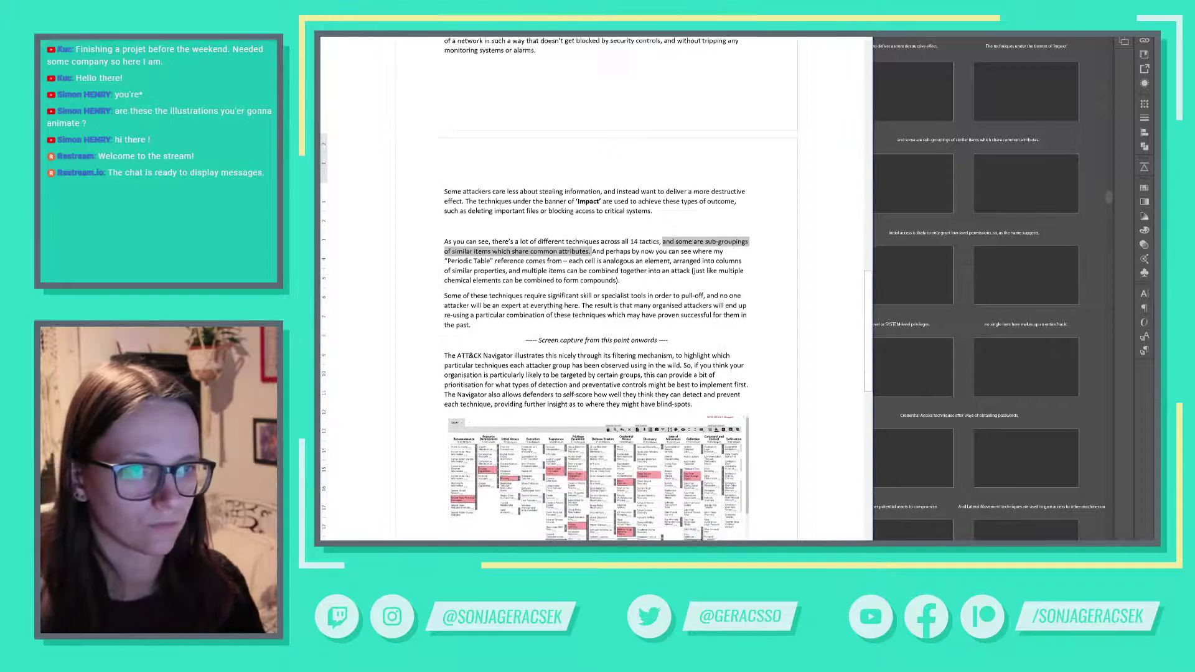
click(592, 216)
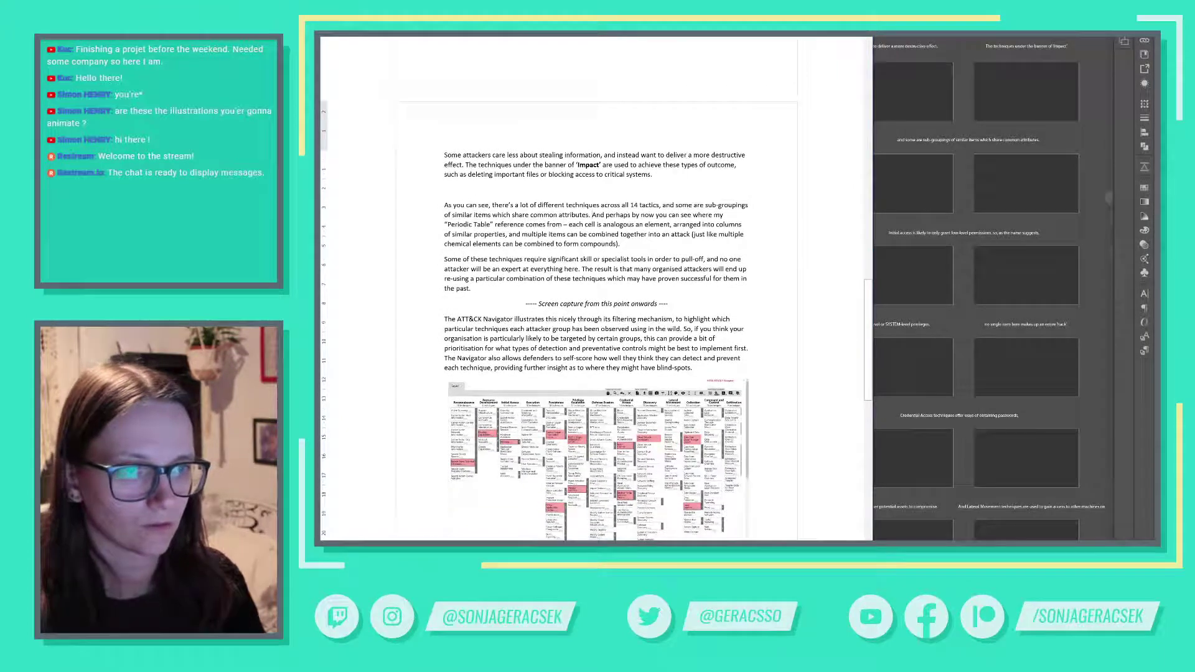
drag(592, 215, 568, 224)
key(ctrl+c)
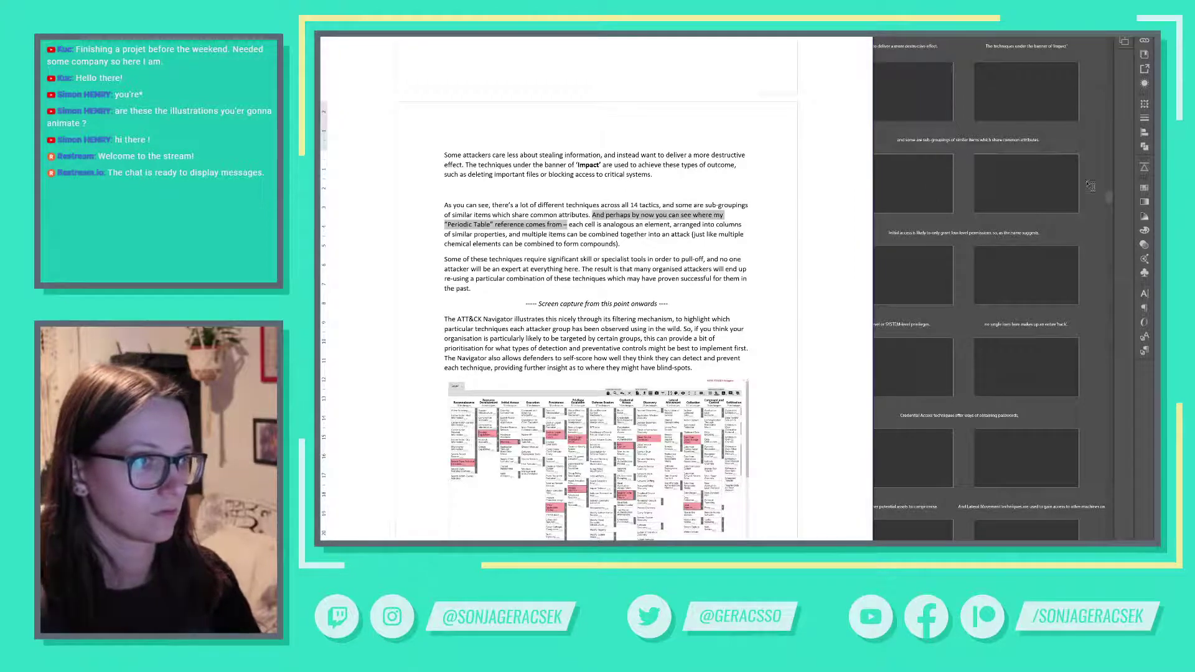
key(alt+Tab)
click(618, 340)
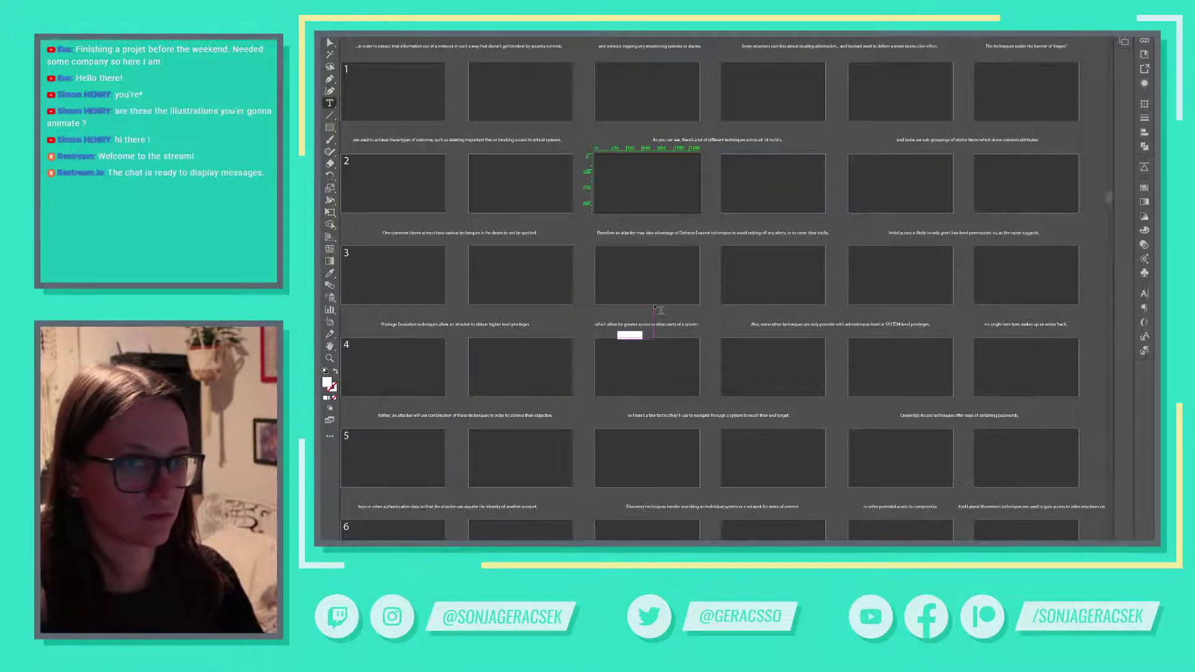
key(ctrl+v)
drag(656, 305, 659, 304)
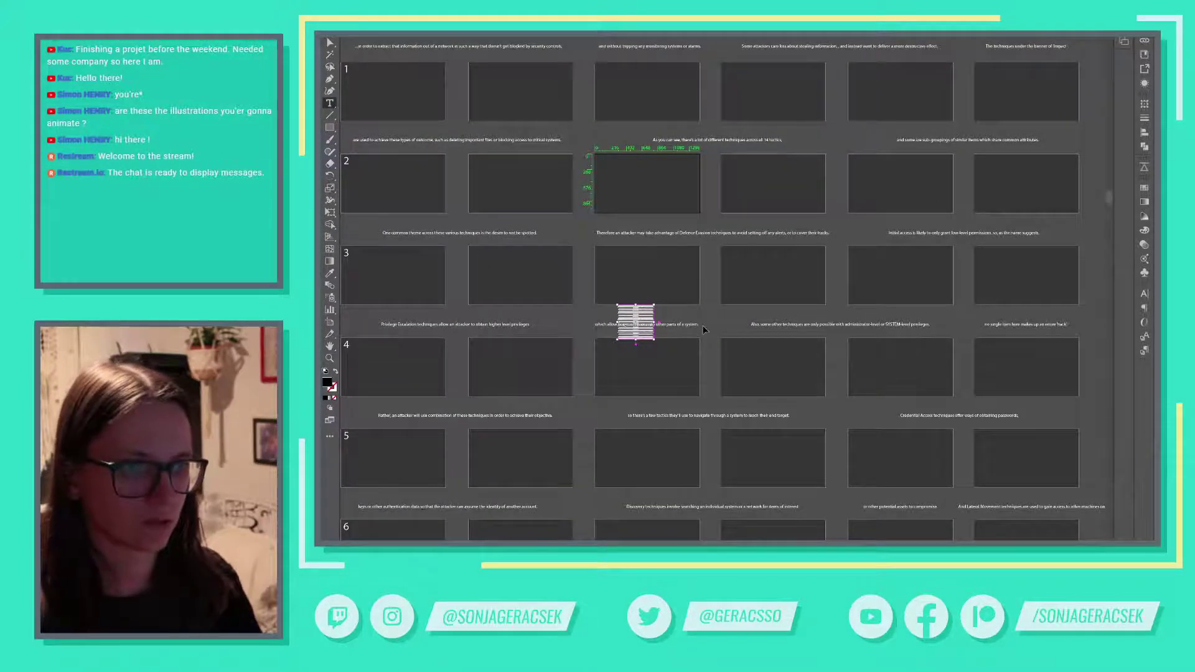
key(ctrl+z)
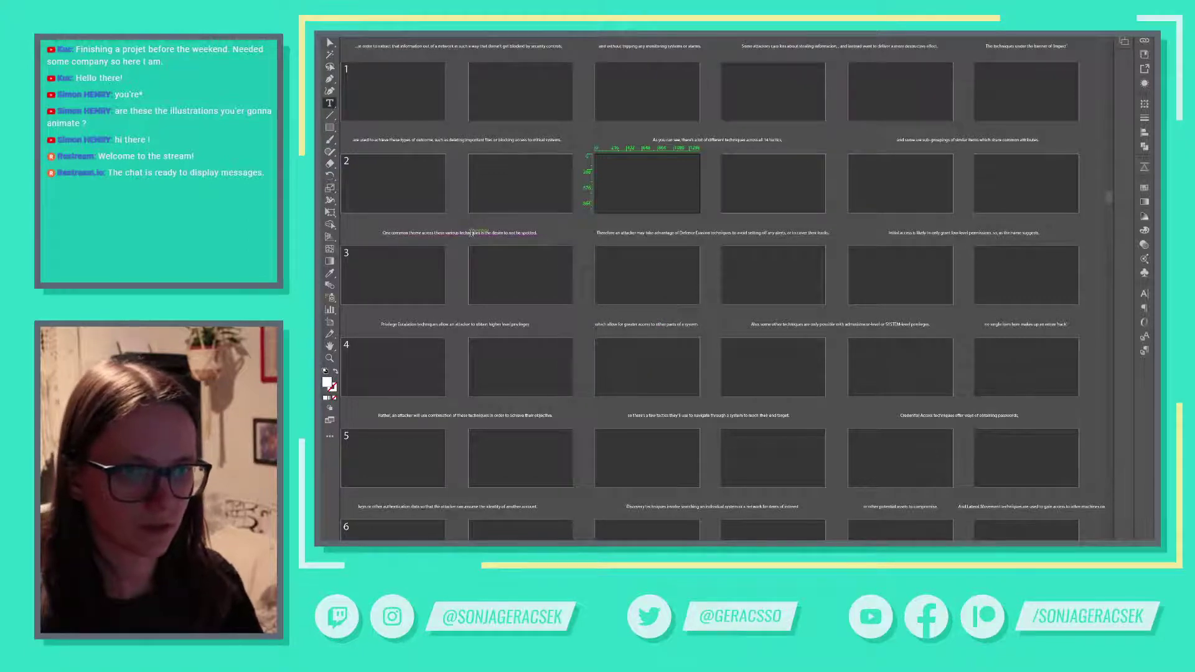
Step: Replace row 3's first caption with the copied "Periodic Table" phrase
click(471, 233)
key(ctrl+a)
key(ctrl+v)
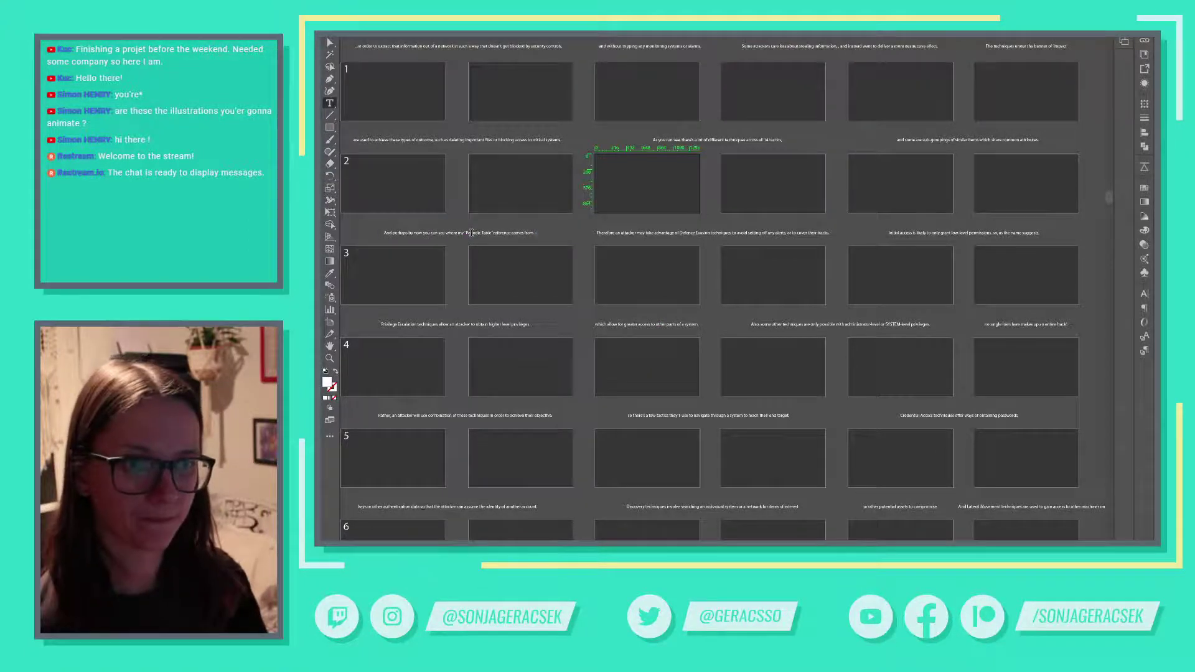
Step: Replace row 3's second caption with "each cell is analogous an element, arranged into columns of similar properties," from the script
key(alt+Tab)
click(471, 289)
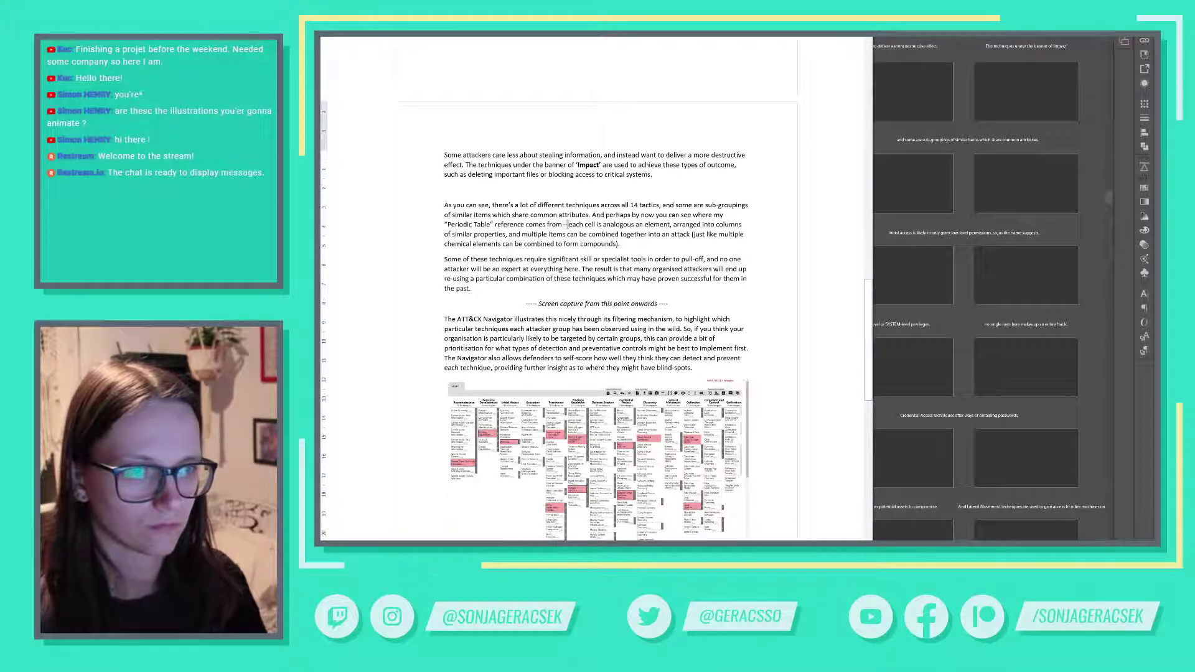
drag(569, 224, 521, 235)
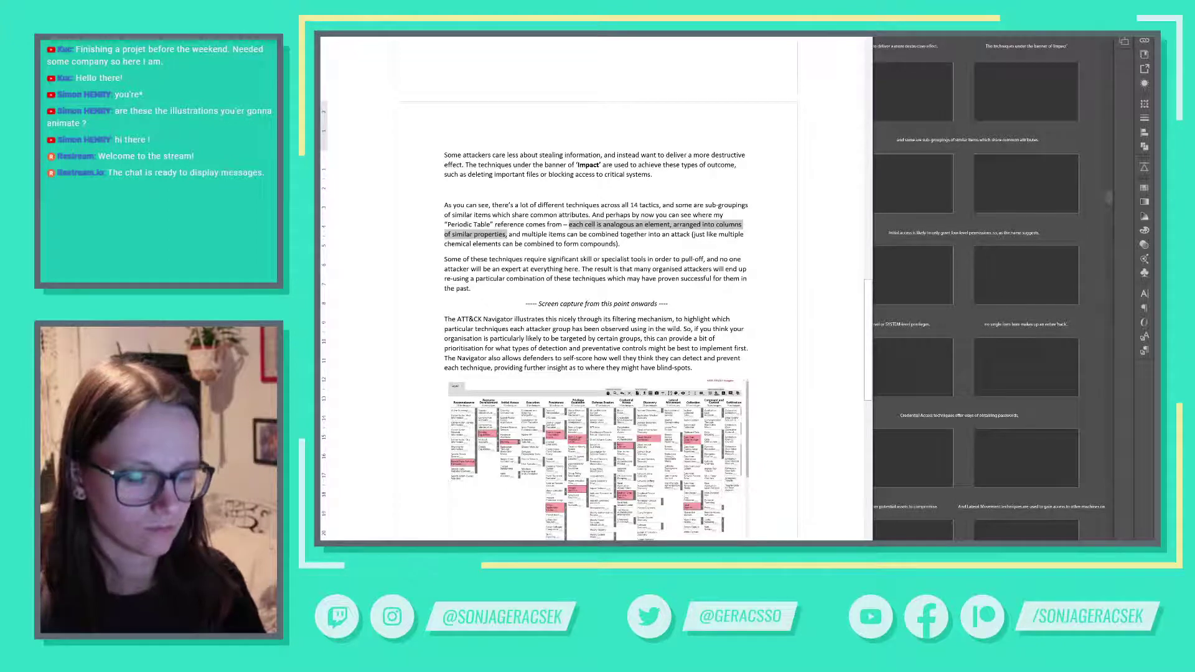
key(alt+Tab)
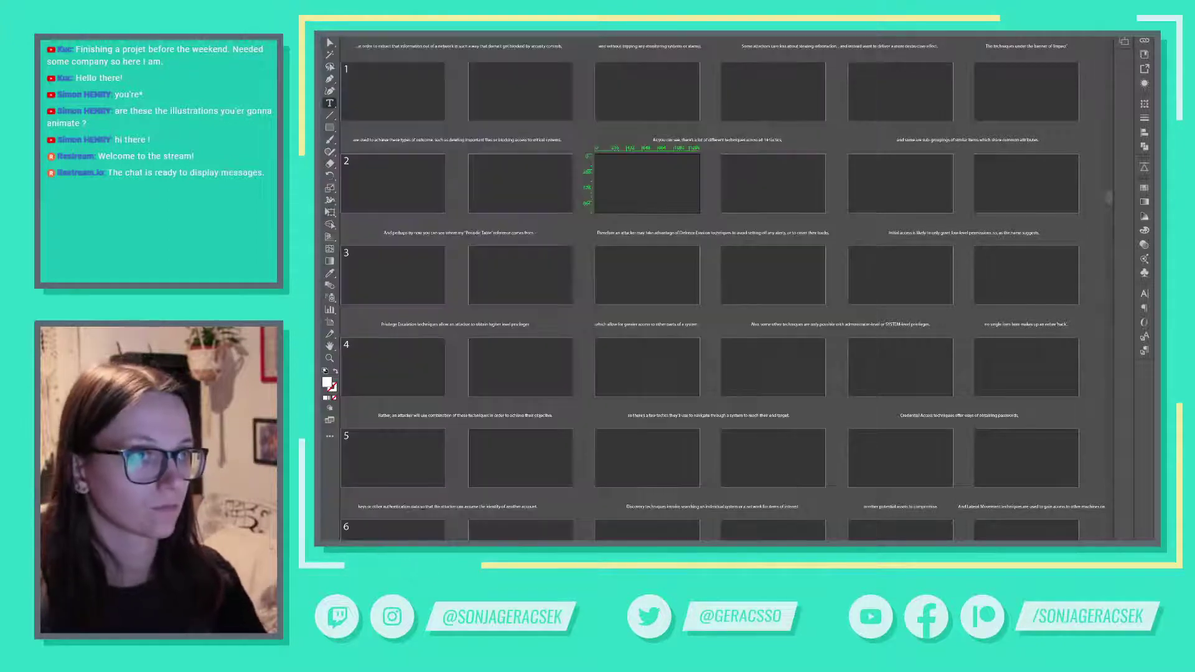
triple_click(724, 232)
text(each cell is analogous an element, arranged into columns of similar properties.)
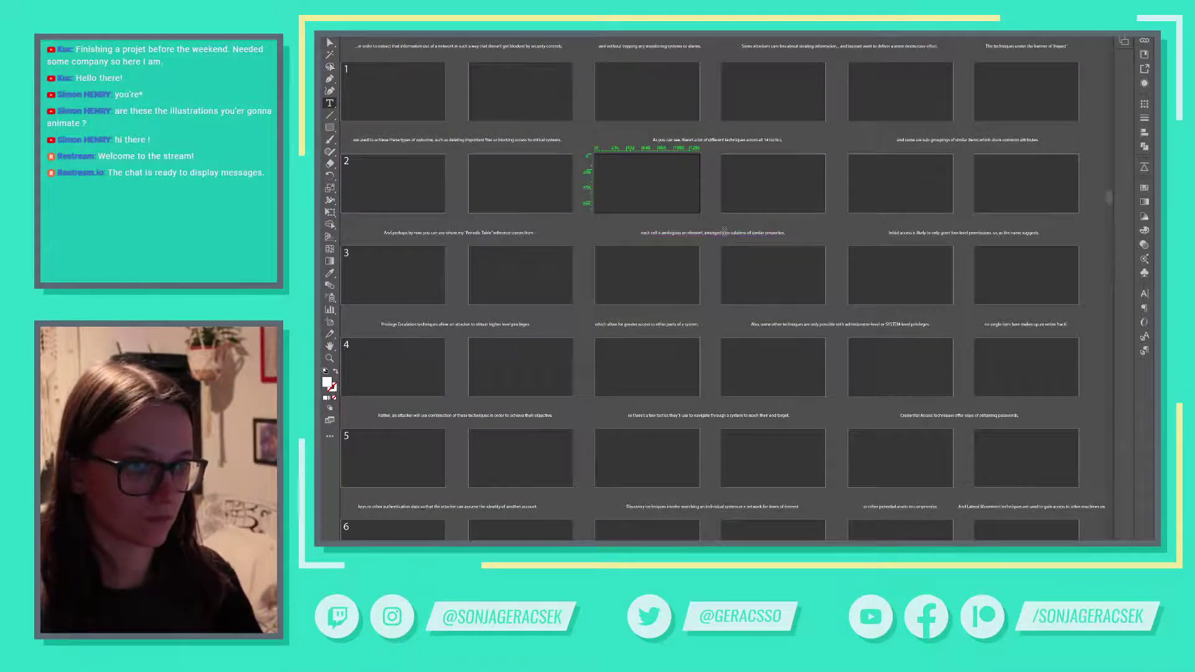
Step: Replace row 3's third caption with "and multiple items can be combined together into an attack (just like multiple chemical elements can be combined to form compounds)."
key(alt+Tab)
click(524, 259)
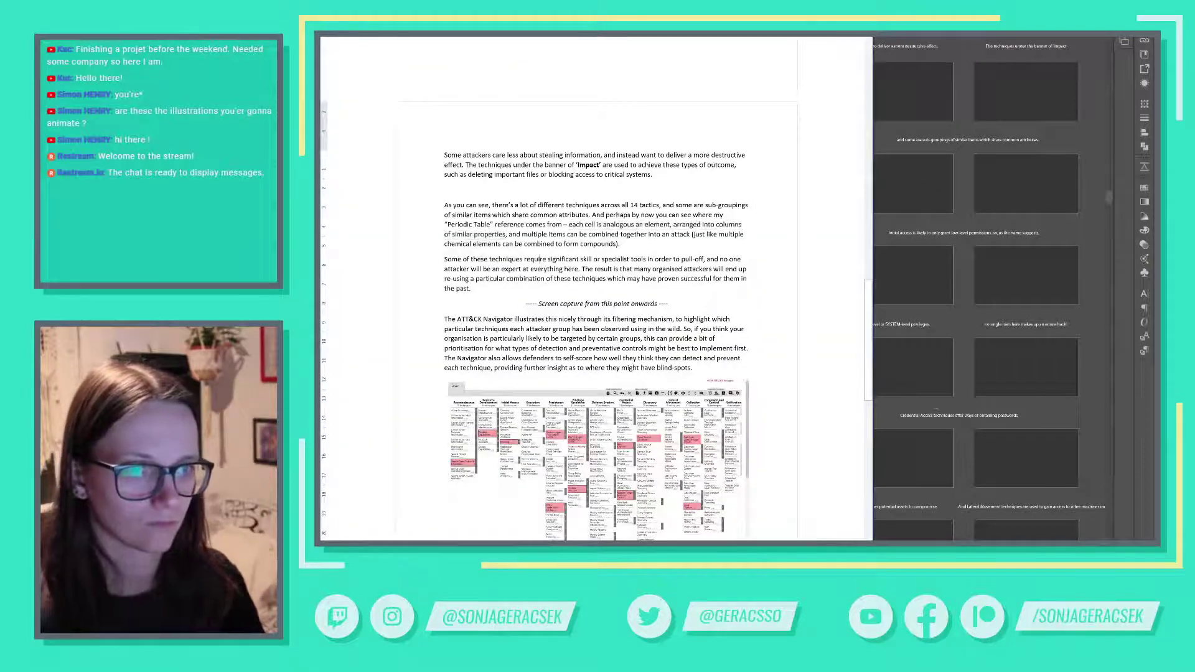
drag(512, 234, 622, 246)
key(ctrl+c)
key(alt+Tab)
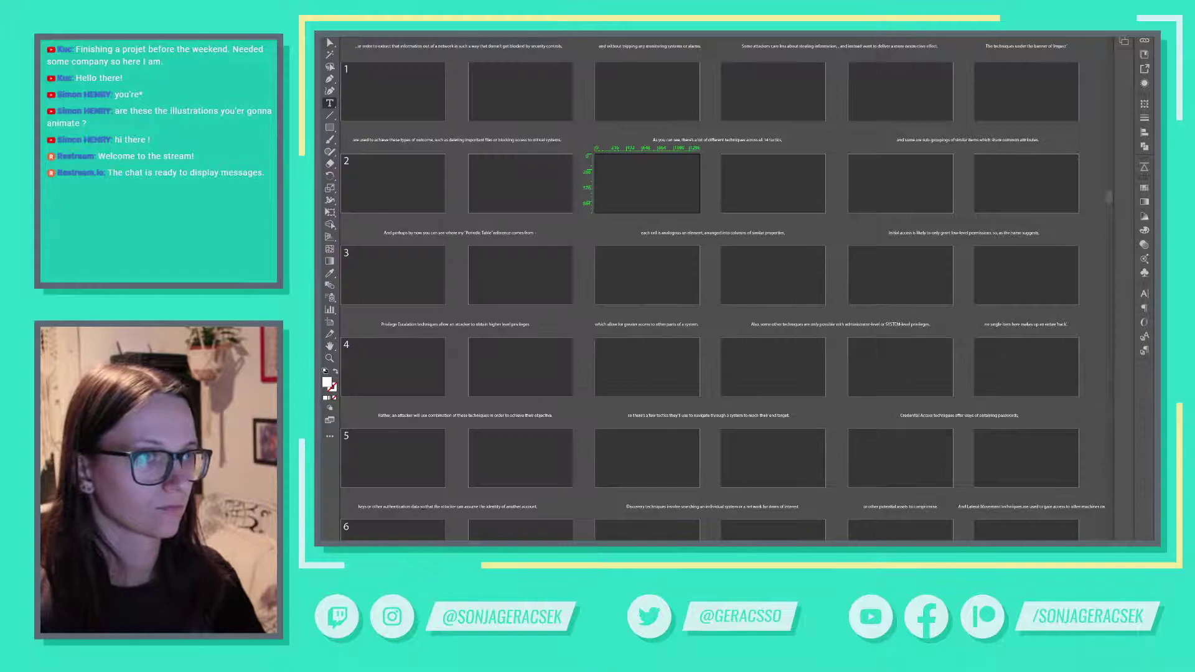
click(938, 232)
key(ctrl+a)
key(ctrl+v)
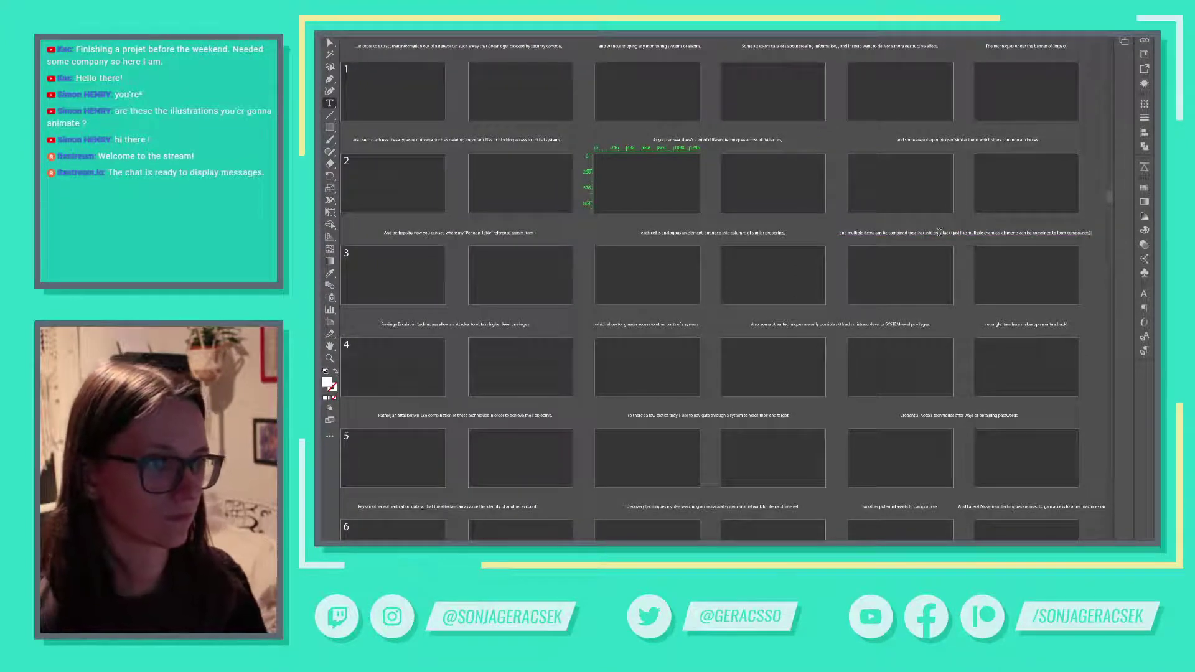
Step: Replace row 4's first caption with "Some of these techniques require significant skill or specialist tools in order to pull-off," from the script
key(alt+Tab)
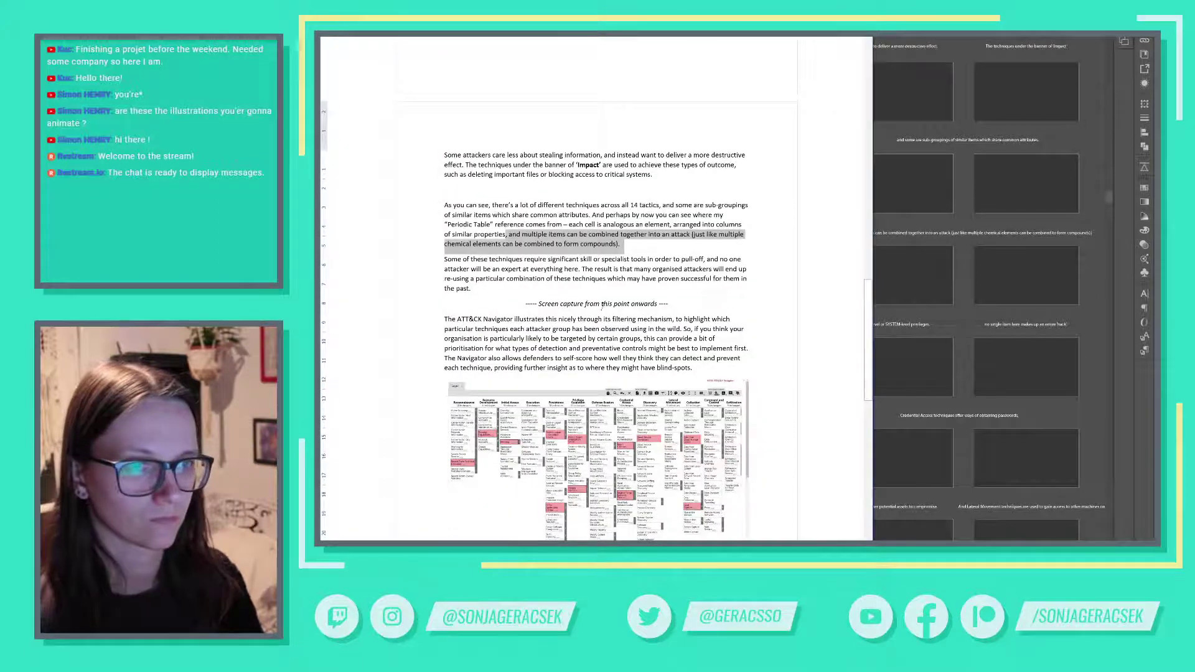
click(471, 288)
drag(444, 259, 706, 260)
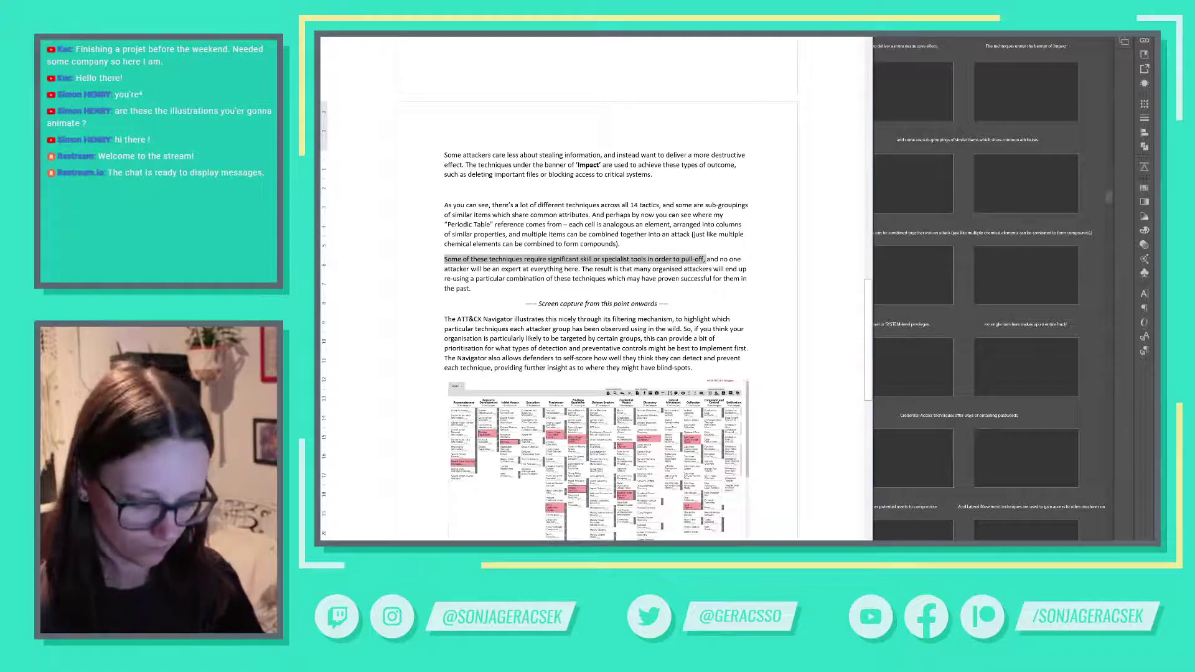
key(alt+Tab)
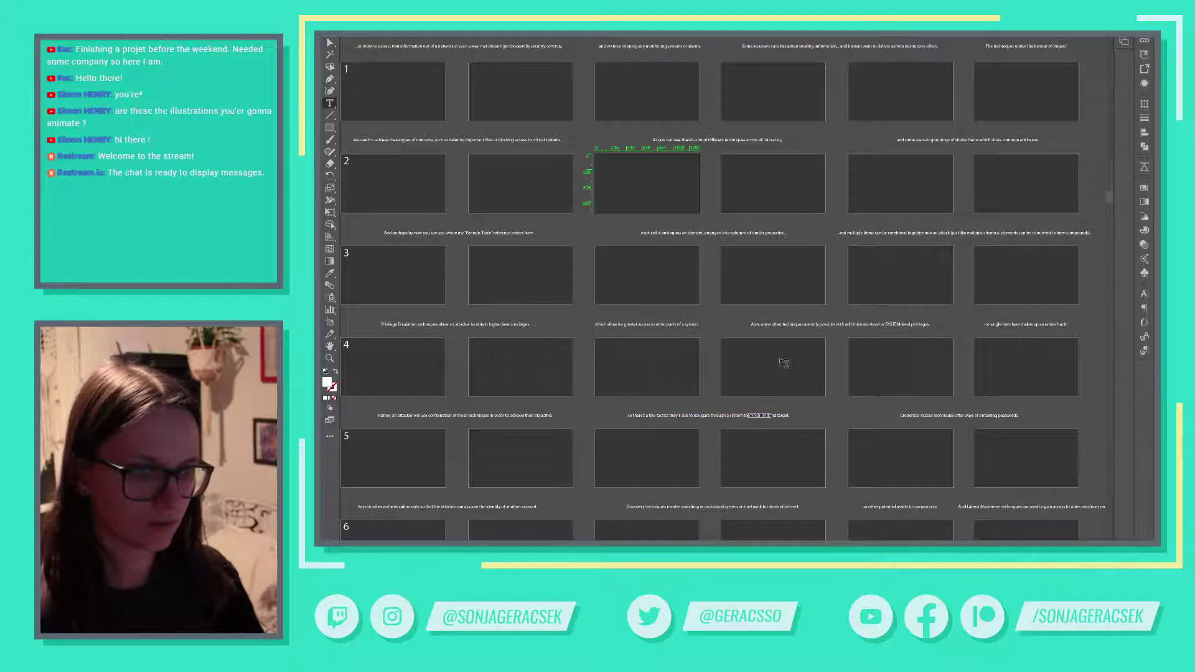
click(771, 376)
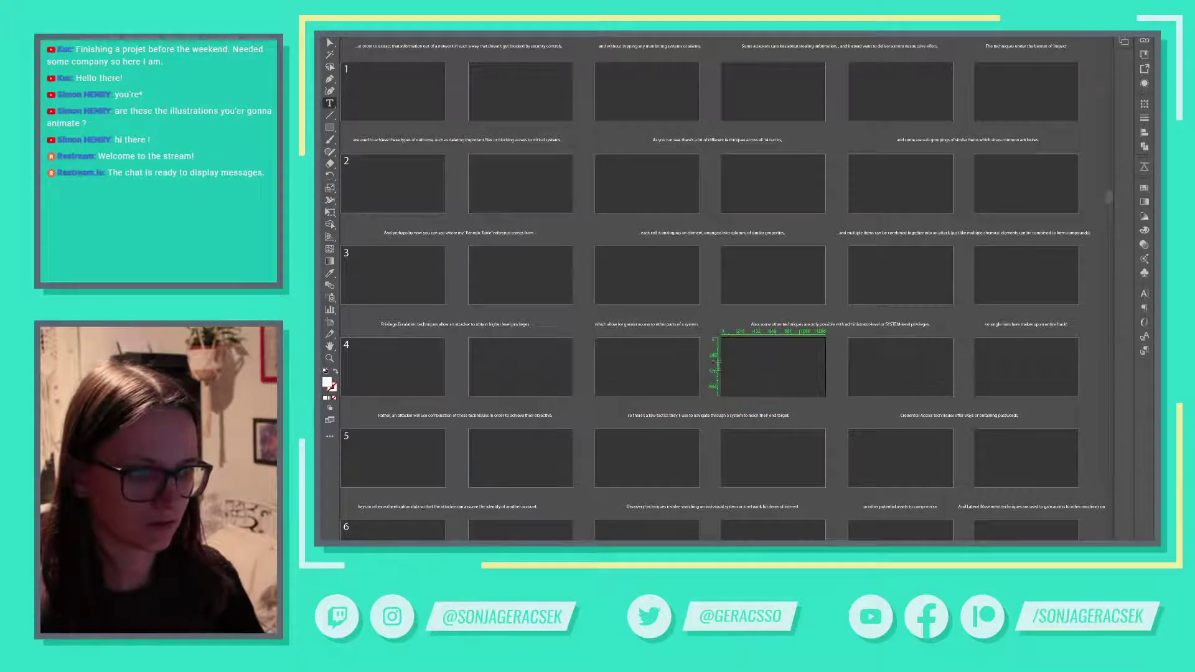
click(492, 325)
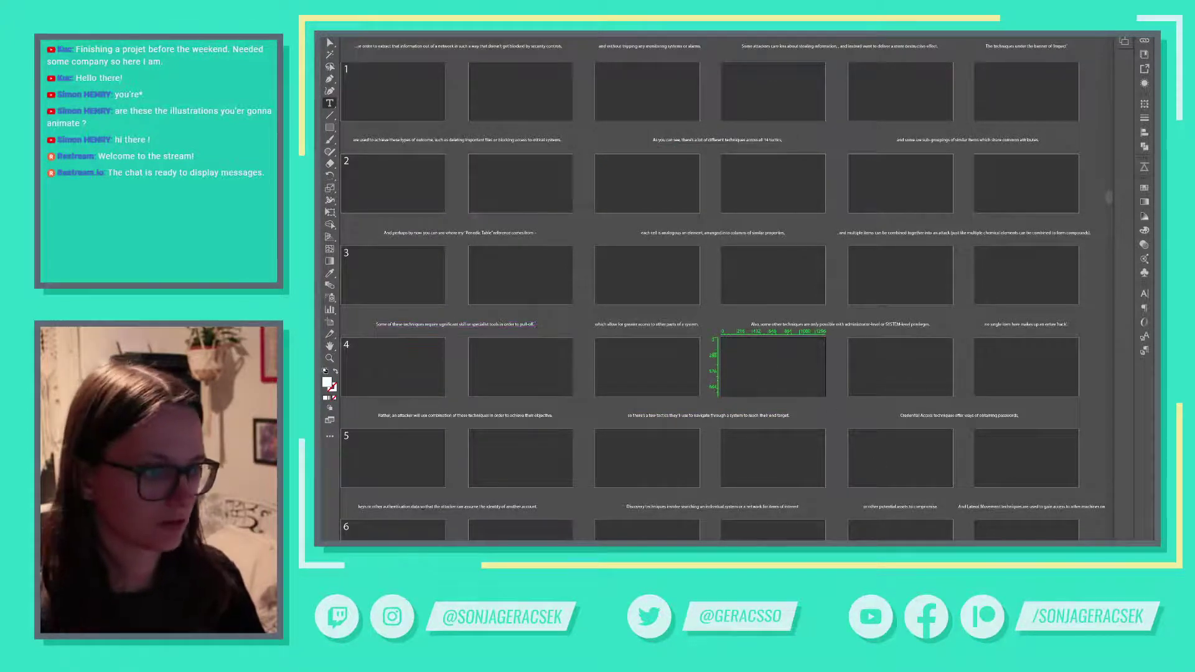
Step: Replace row 4's second caption with "and no one attacker will be an expert at everything here." from the script
key(alt+Tab)
drag(707, 259, 580, 268)
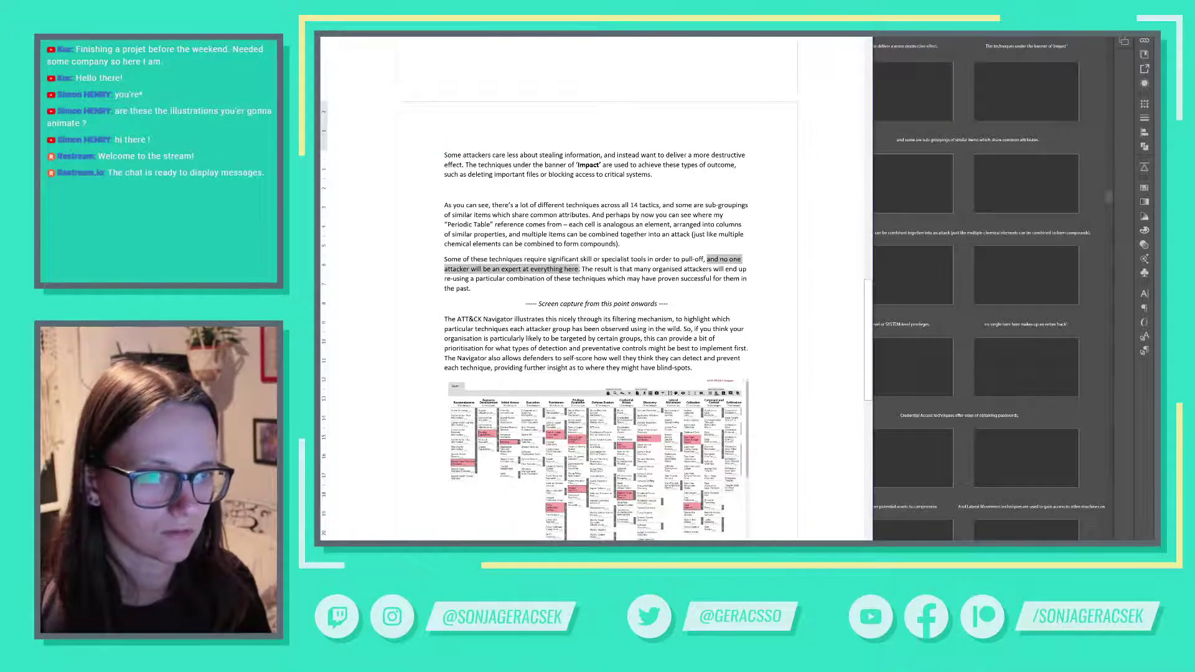
key(alt+Tab)
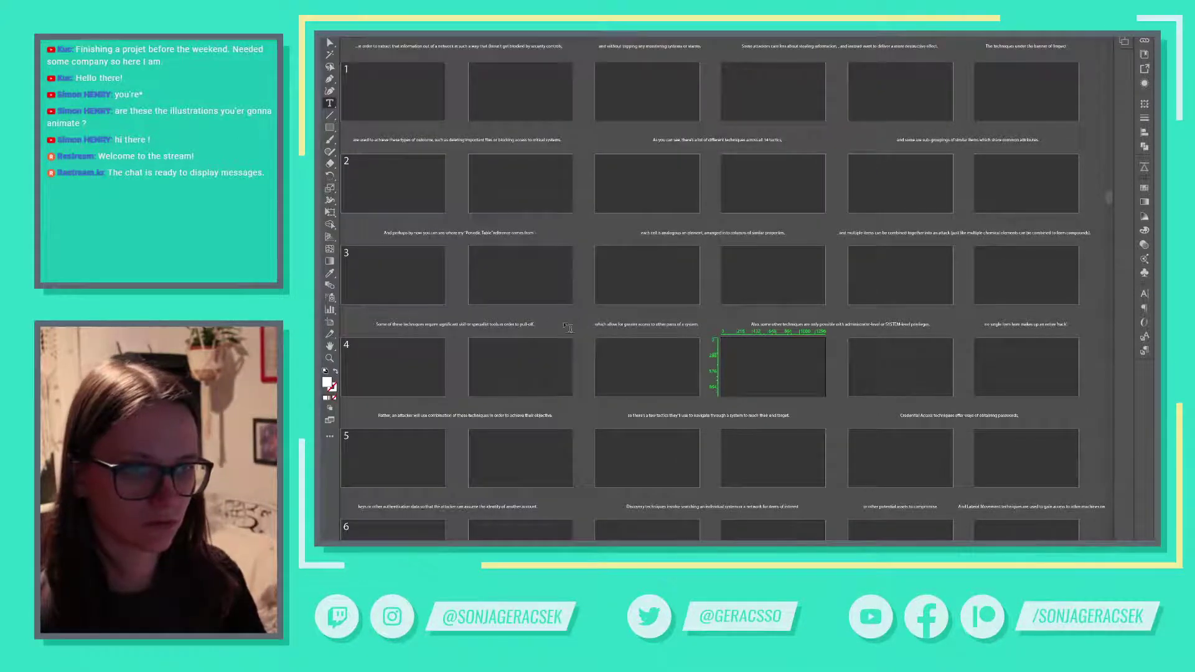
triple_click(647, 324)
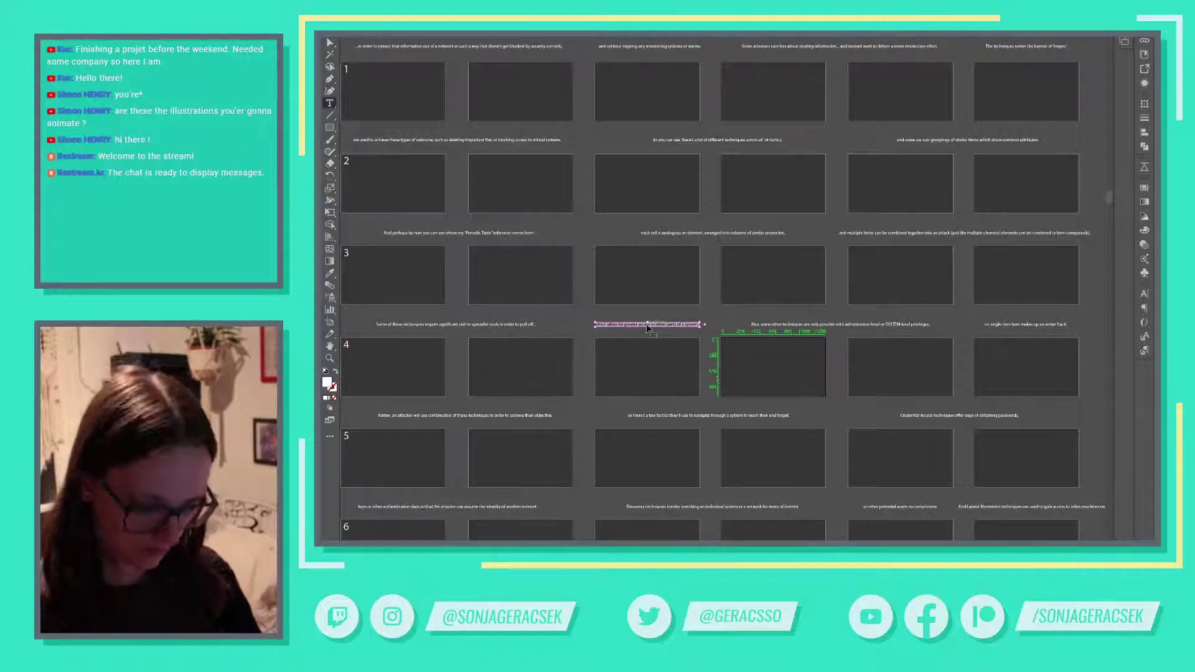
key(ctrl+v)
Step: Replace row 4's third caption with the script sentence from "The result is that many organised attackers" through "successful for them in the past."
key(alt+Tab)
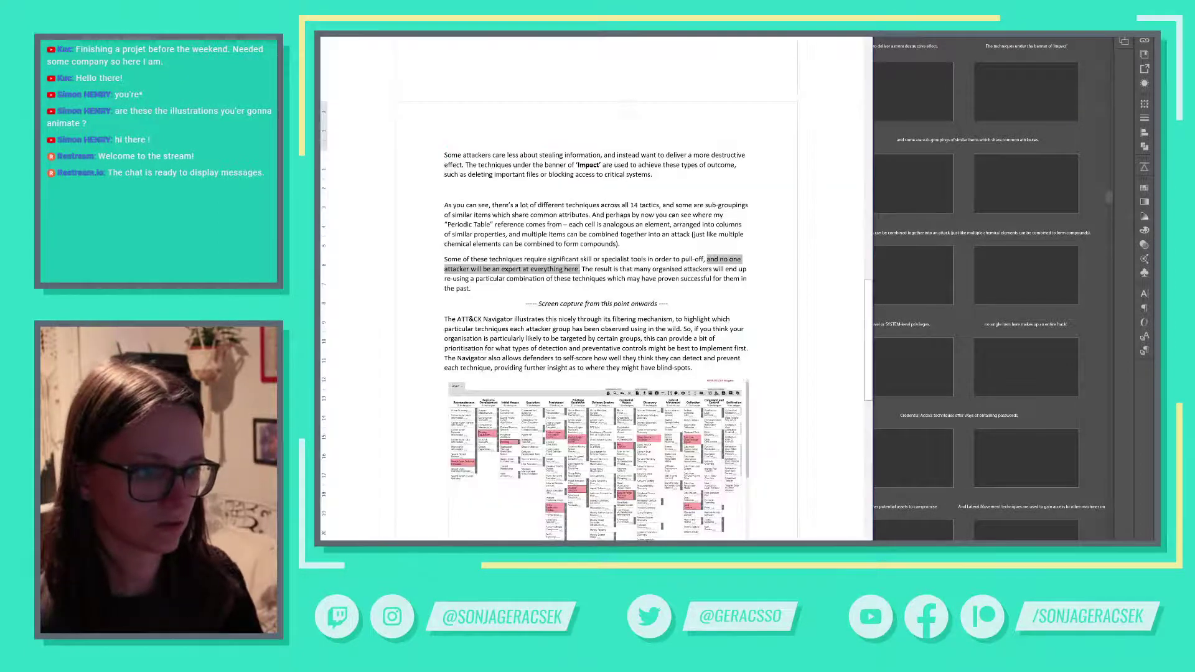
key(Right)
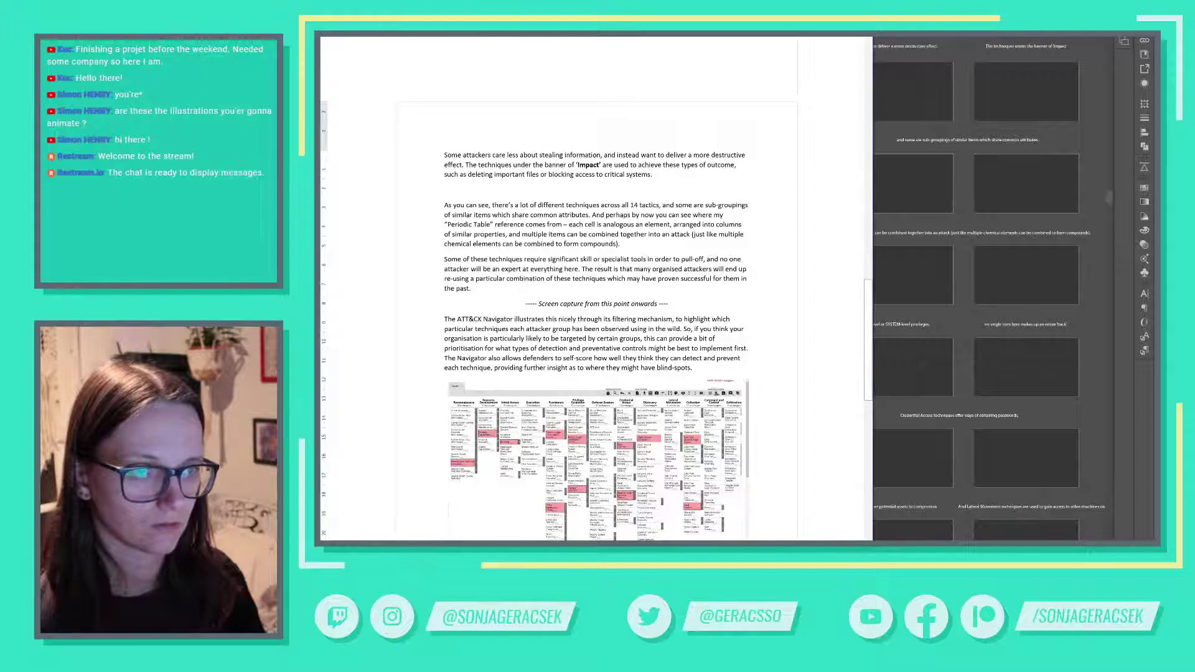
drag(581, 269, 546, 278)
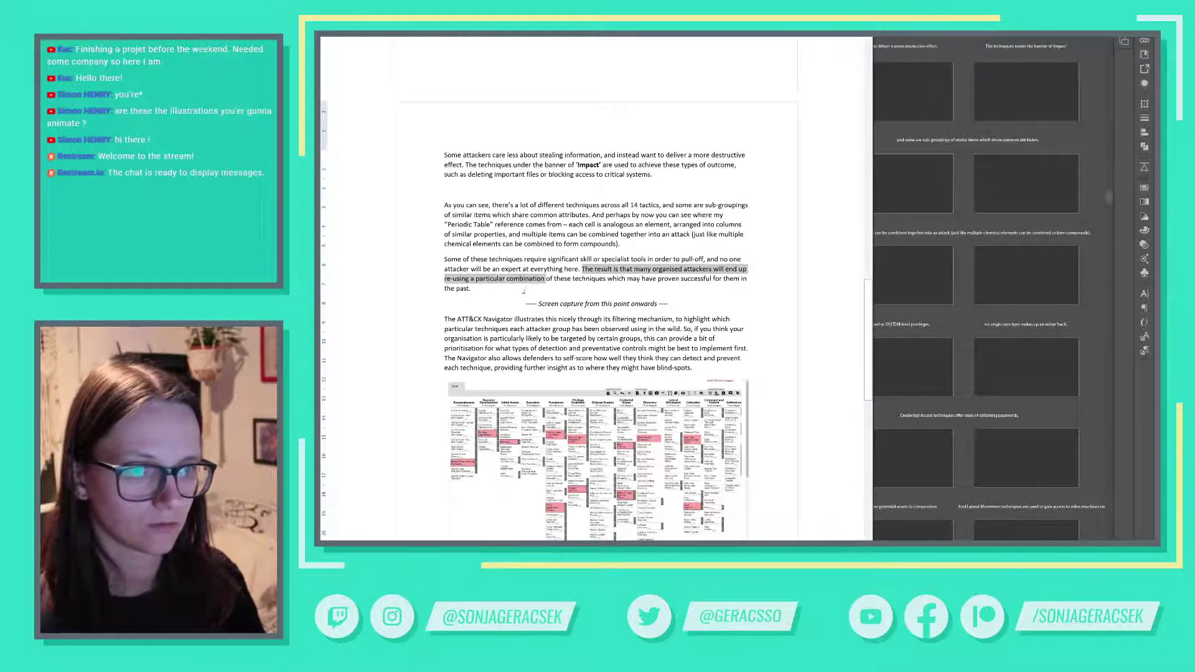
shift+click(502, 302)
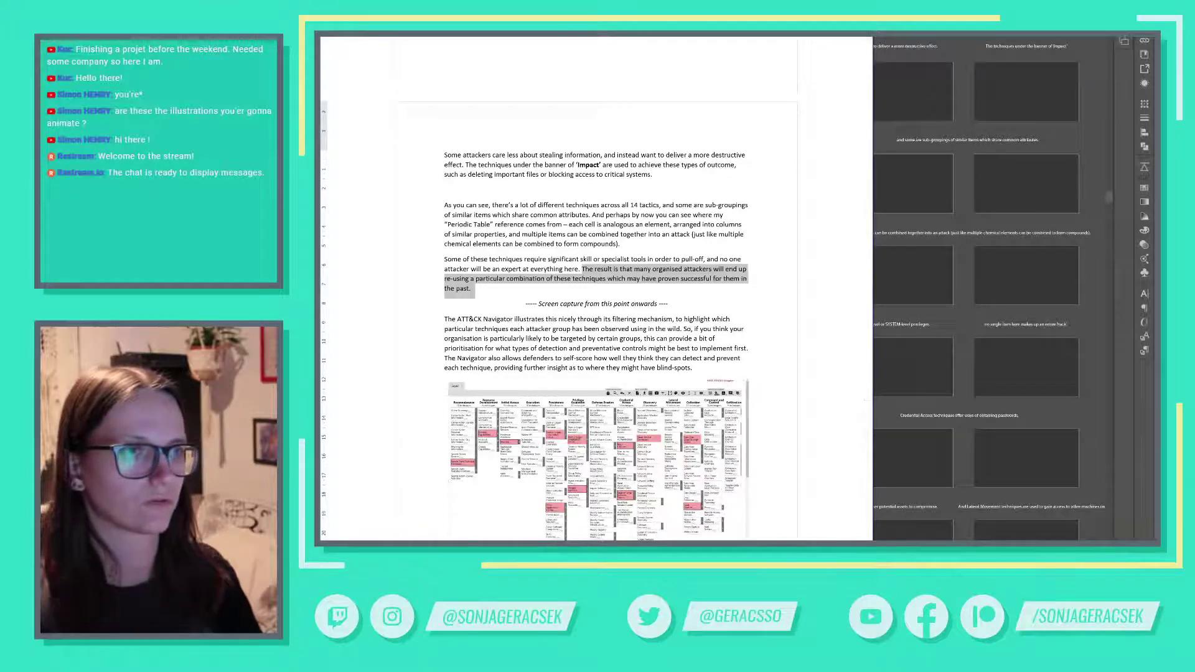
click(933, 159)
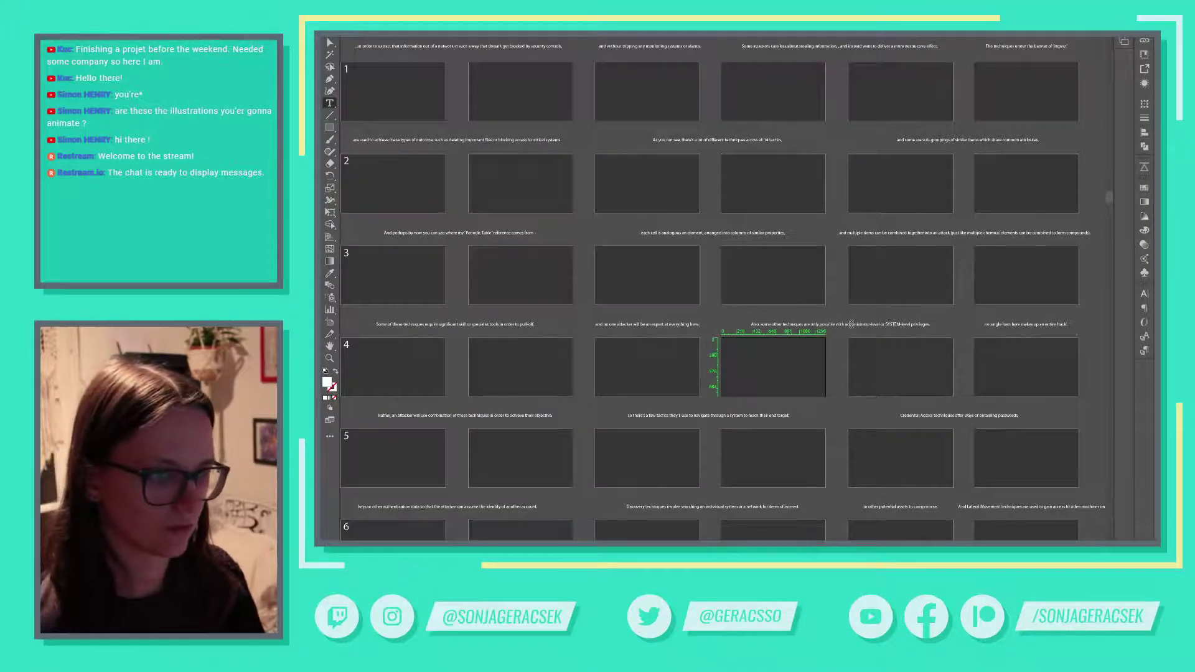
click(850, 324)
key(ctrl+v)
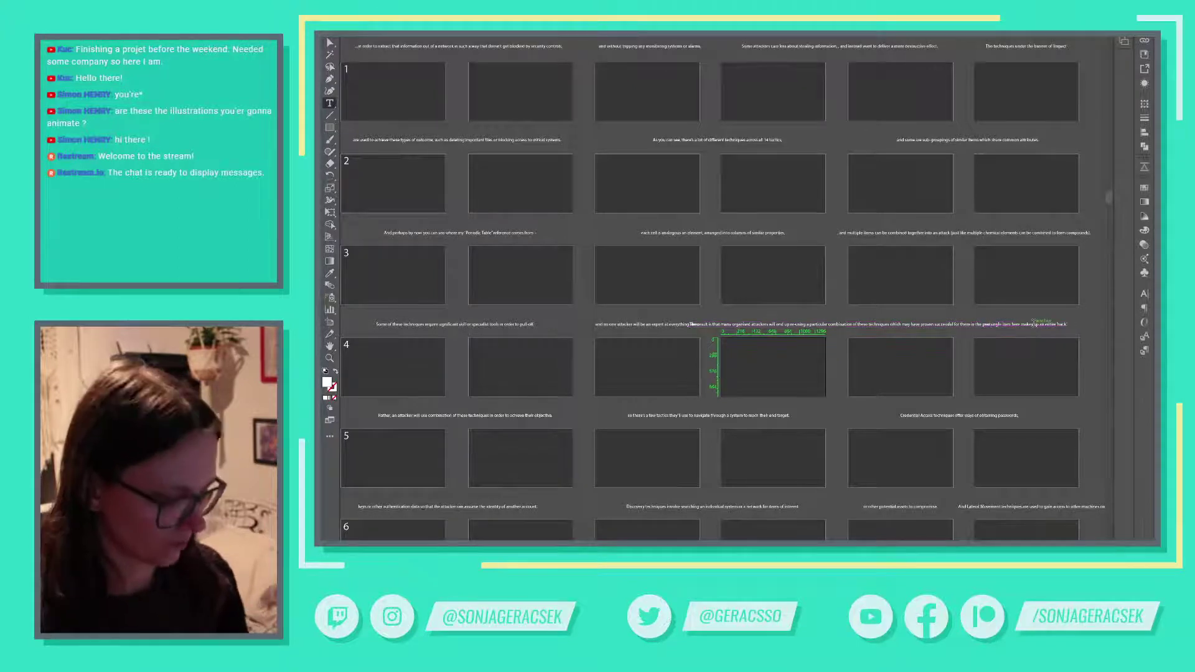
Step: Delete row 4's leftover fourth caption and shift the third caption sideways so it clears the second one
key(Delete)
click(330, 41)
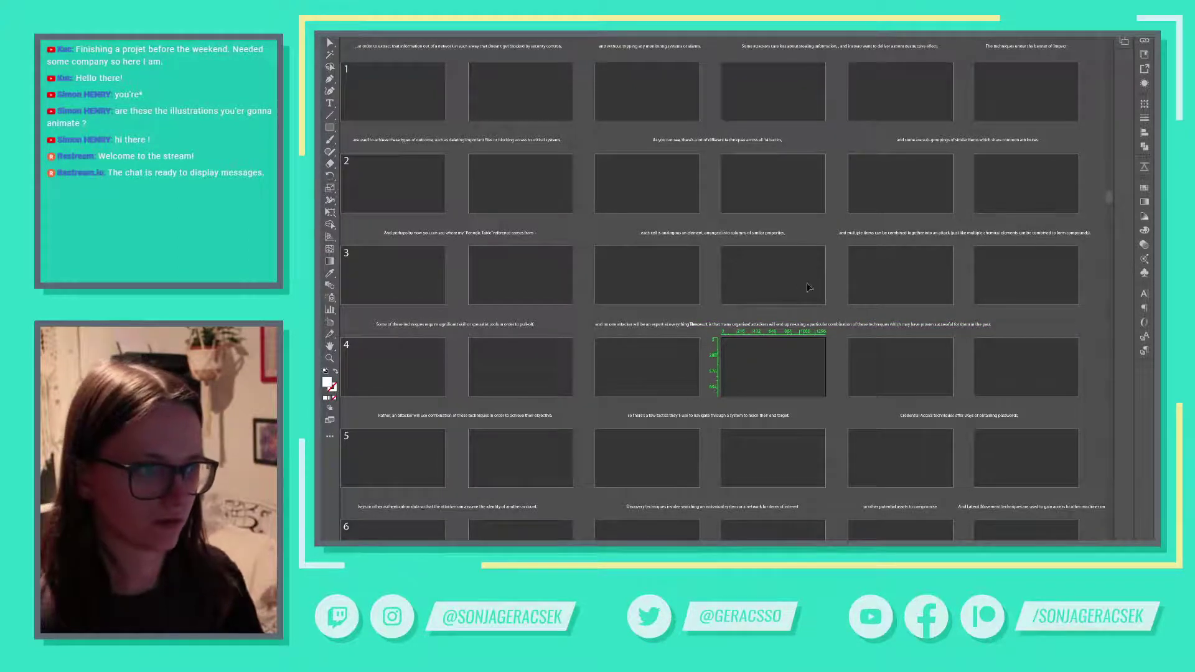
drag(809, 324, 898, 322)
Step: Review the storyboard rows below row 4 and the rest of the script from the "Screen capture from this point onwards" note
drag(802, 440, 806, 258)
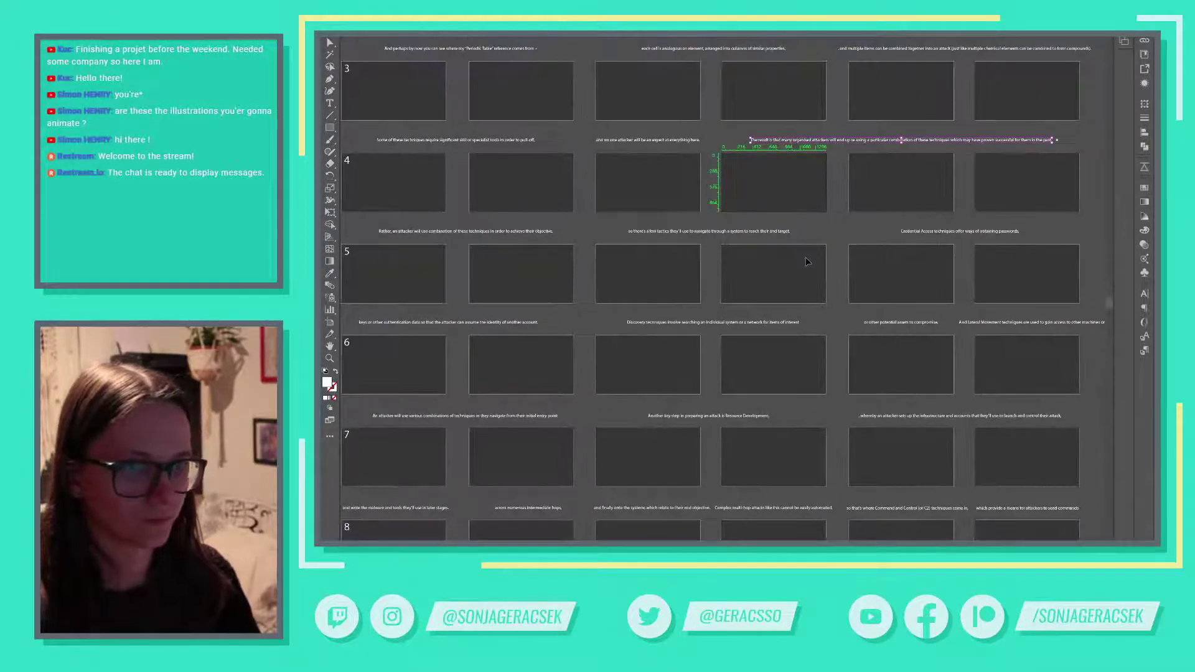
click(812, 290)
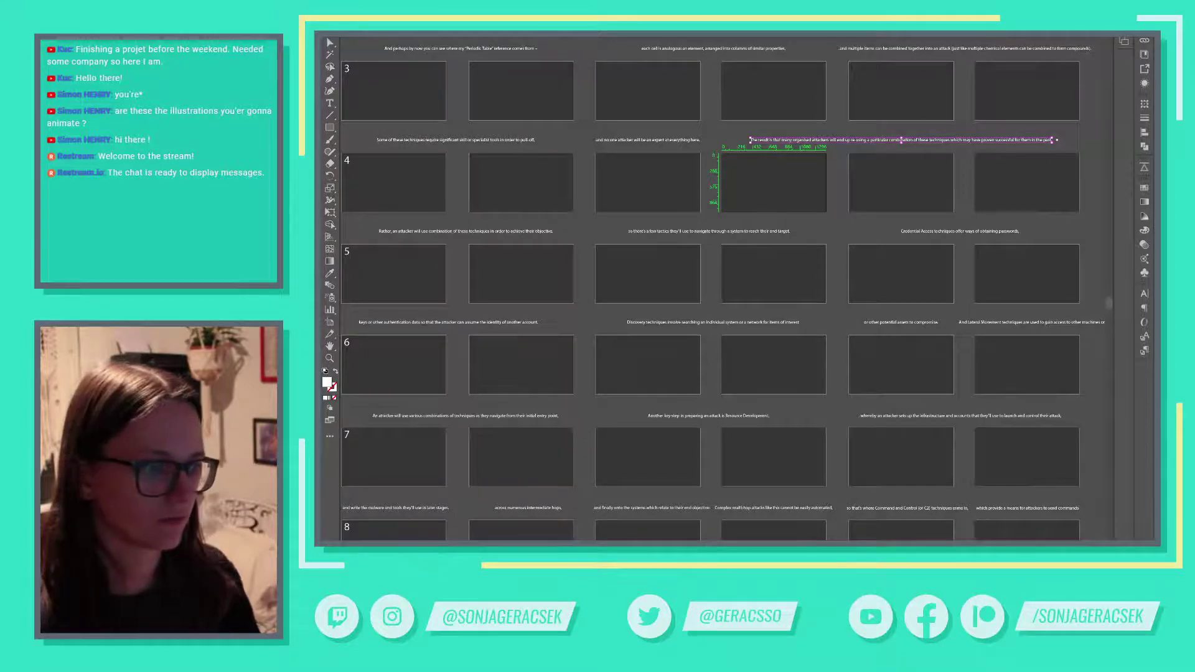
key(alt+Tab)
click(538, 302)
scroll(539, 302, down, 3)
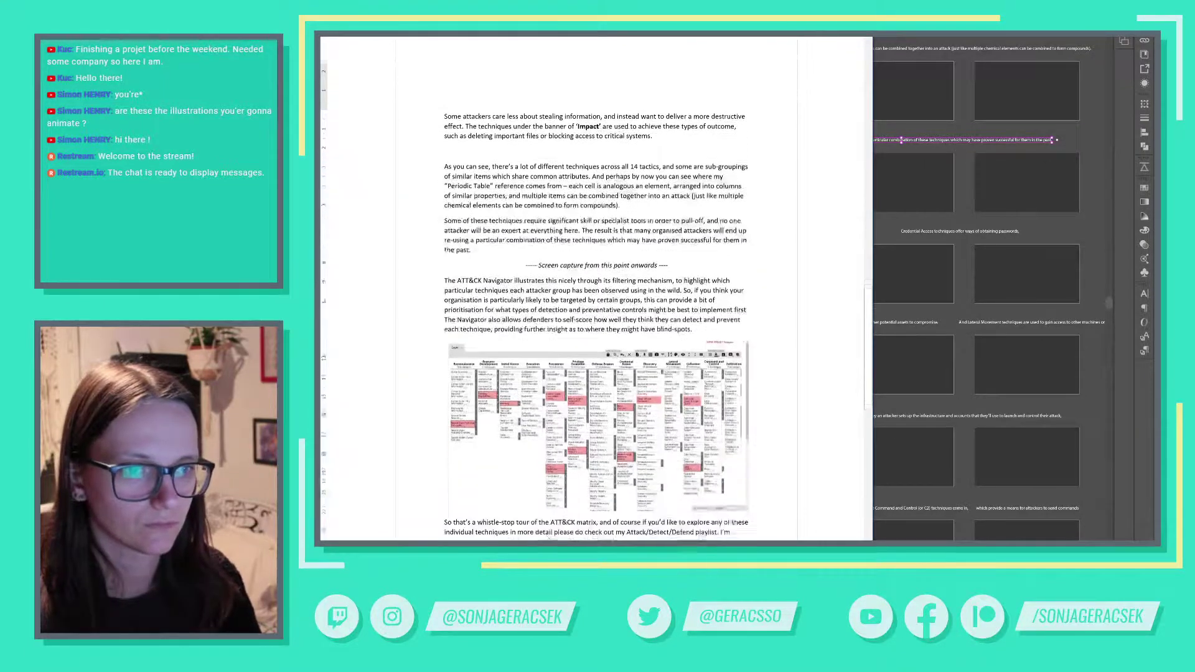
scroll(736, 195, down, 6)
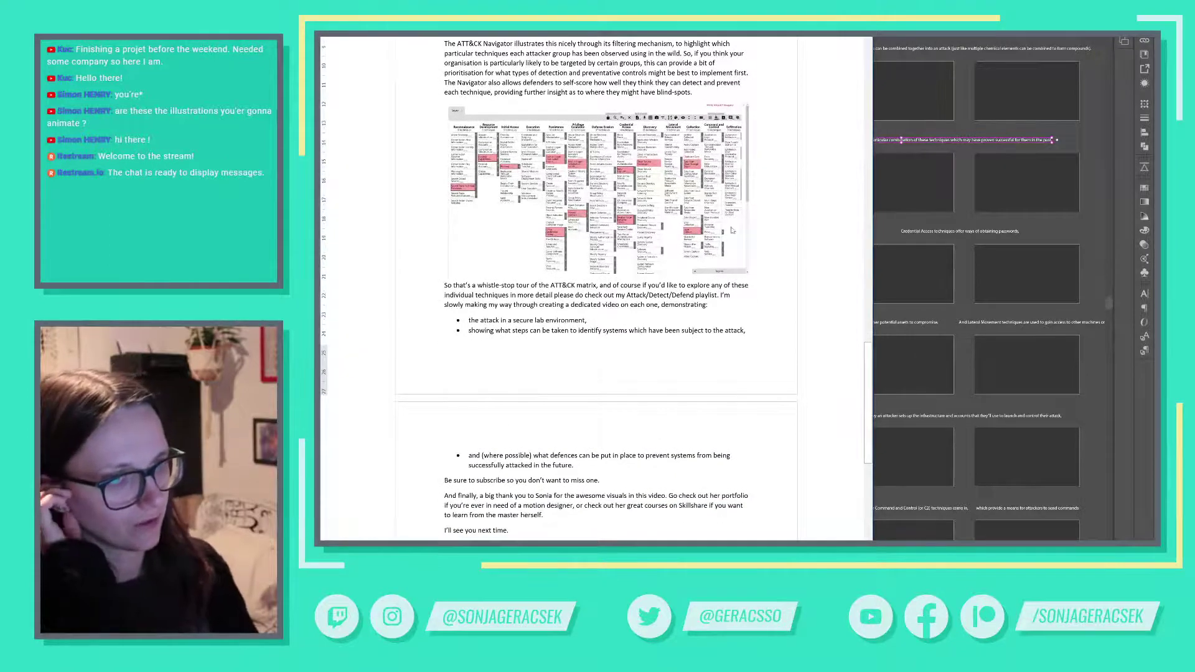
scroll(732, 230, up, 8)
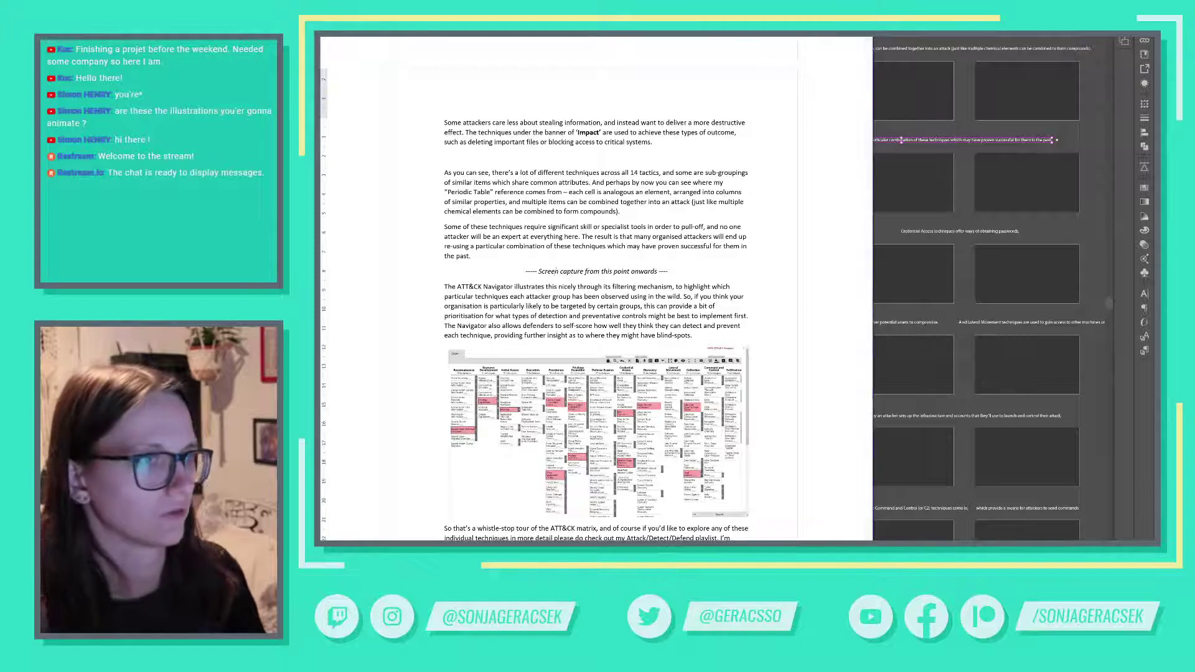
Step: Delete all the leftover captions above the frames in storyboard rows 5 to 9
click(915, 118)
key(ctrl+0)
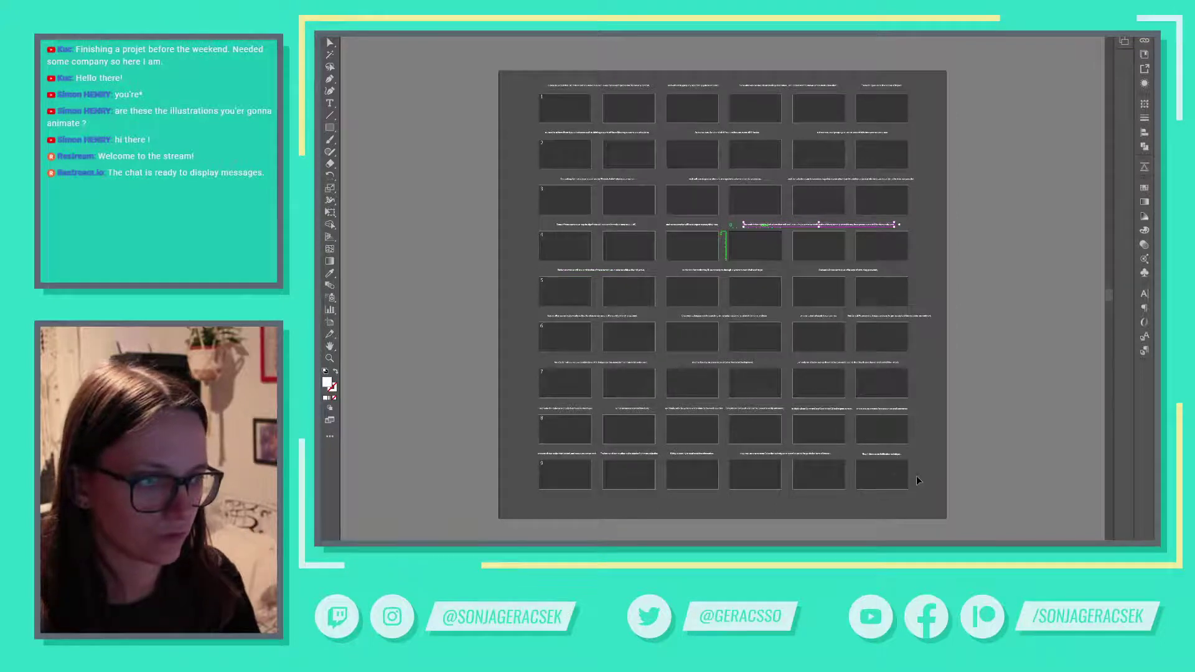
key(ctrl+z)
key(ctrl+z)
key(ctrl+z)
key(ctrl+z)
key(ctrl+z)
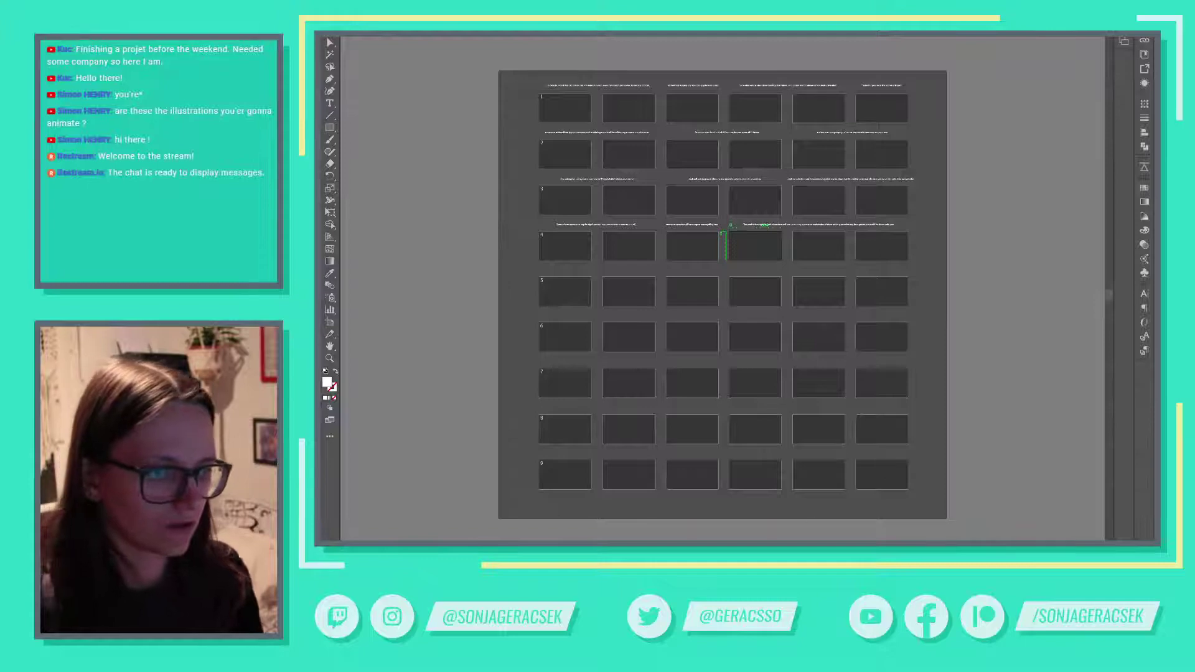
Step: Switch to the Mitre ATT&CK presentation and review its opening slides, including the ATT&CK matrix and Mitre building slides
key(alt+Tab)
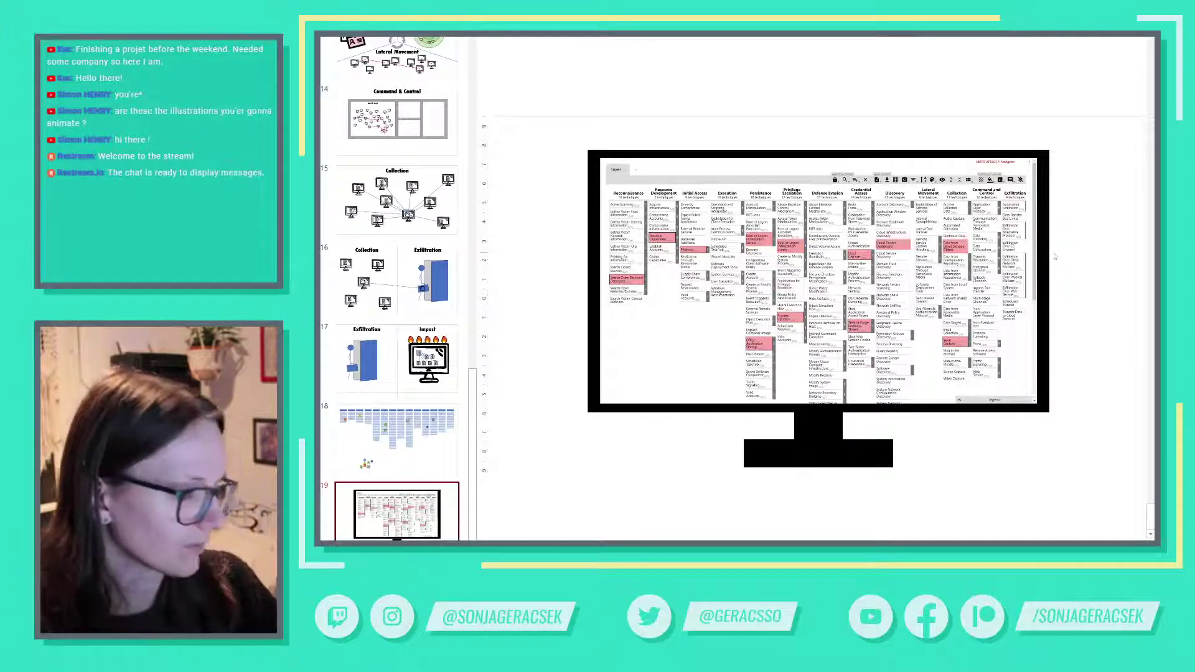
scroll(1030, 194, up, 18)
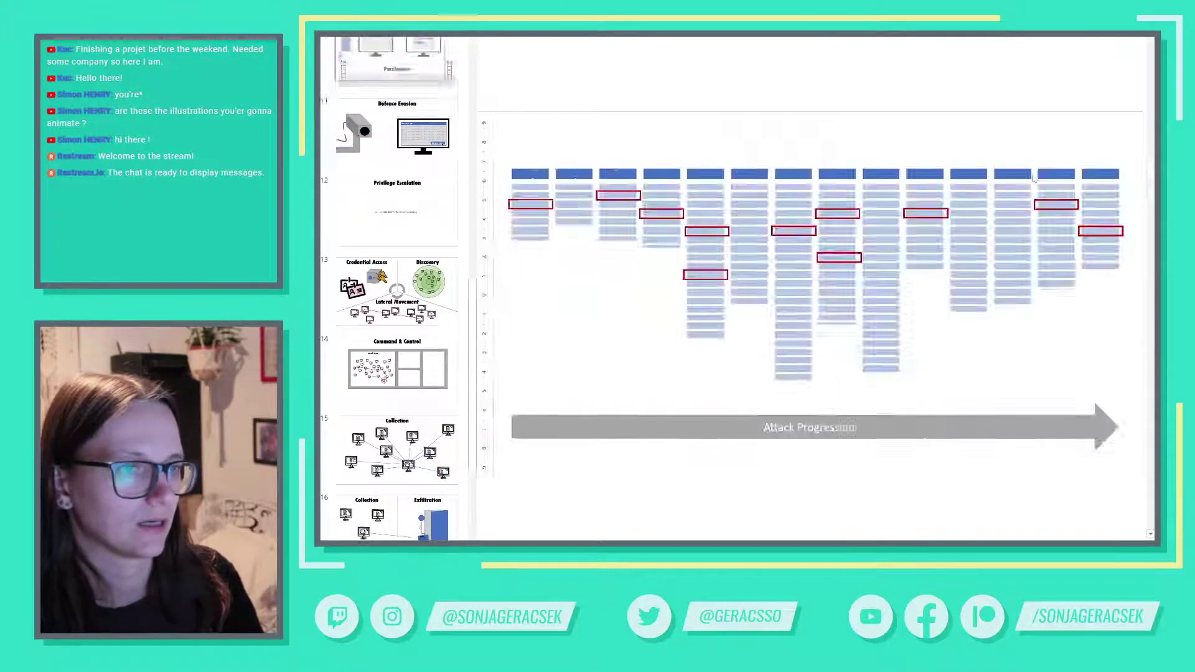
click(376, 156)
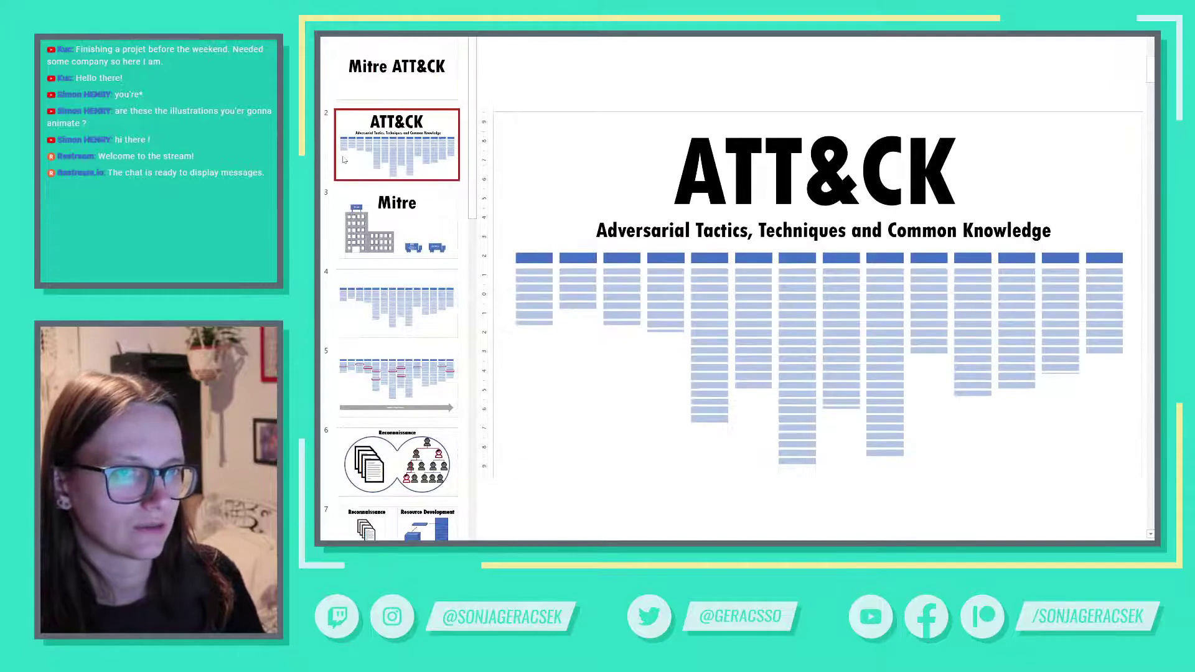
click(373, 240)
click(412, 318)
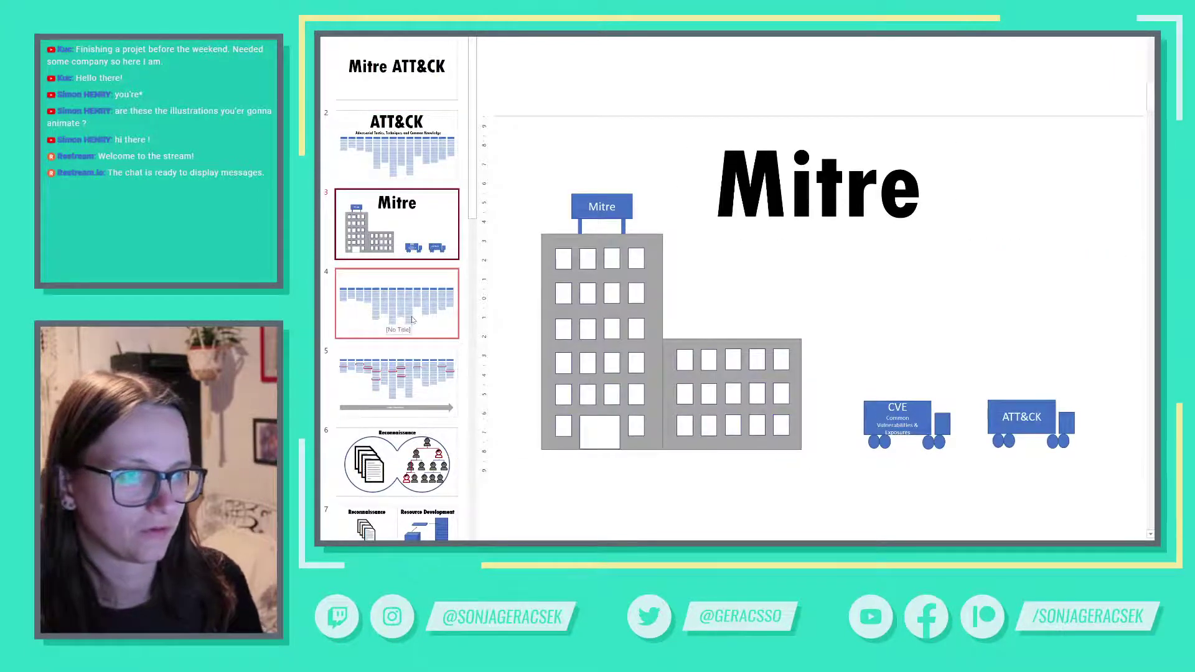
click(402, 226)
click(398, 146)
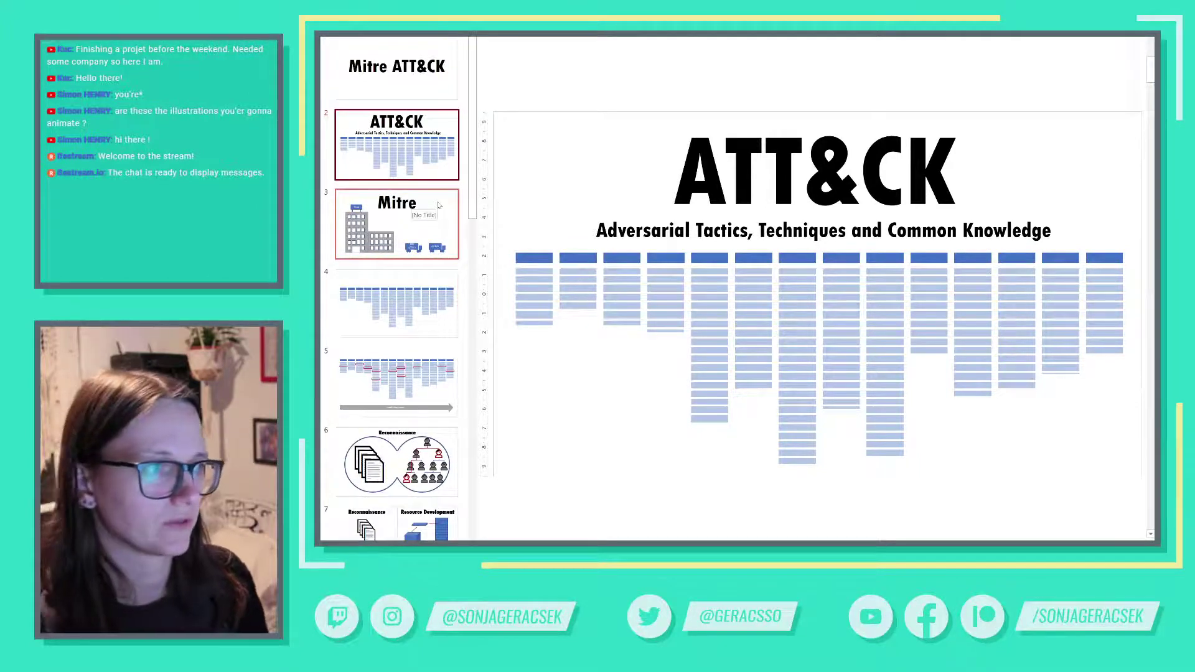
Step: Open undraw_authentication_fsn5.svg from the 02_design folder in Google Chrome
key(alt+Tab)
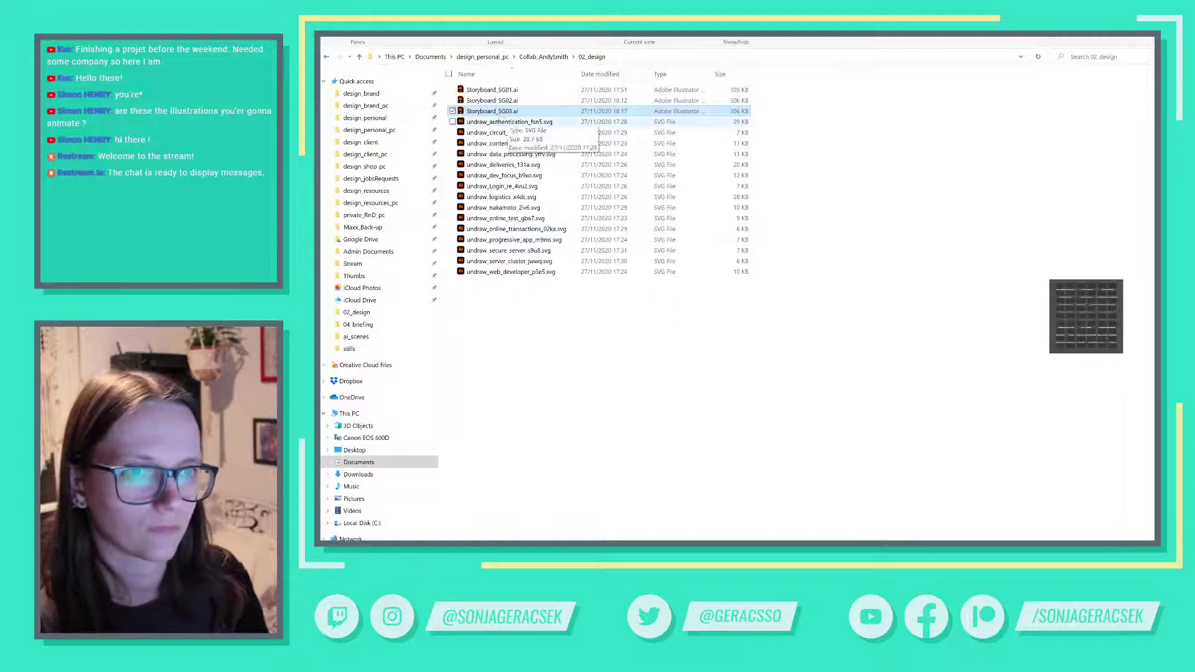
click(516, 123)
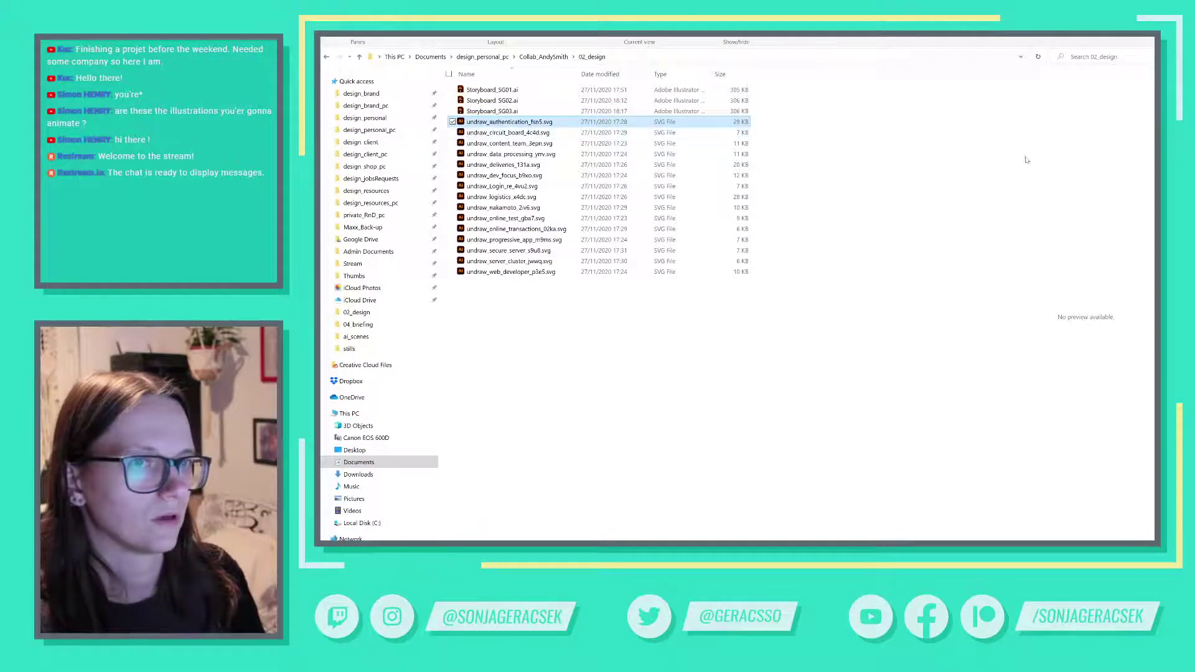
click(1018, 175)
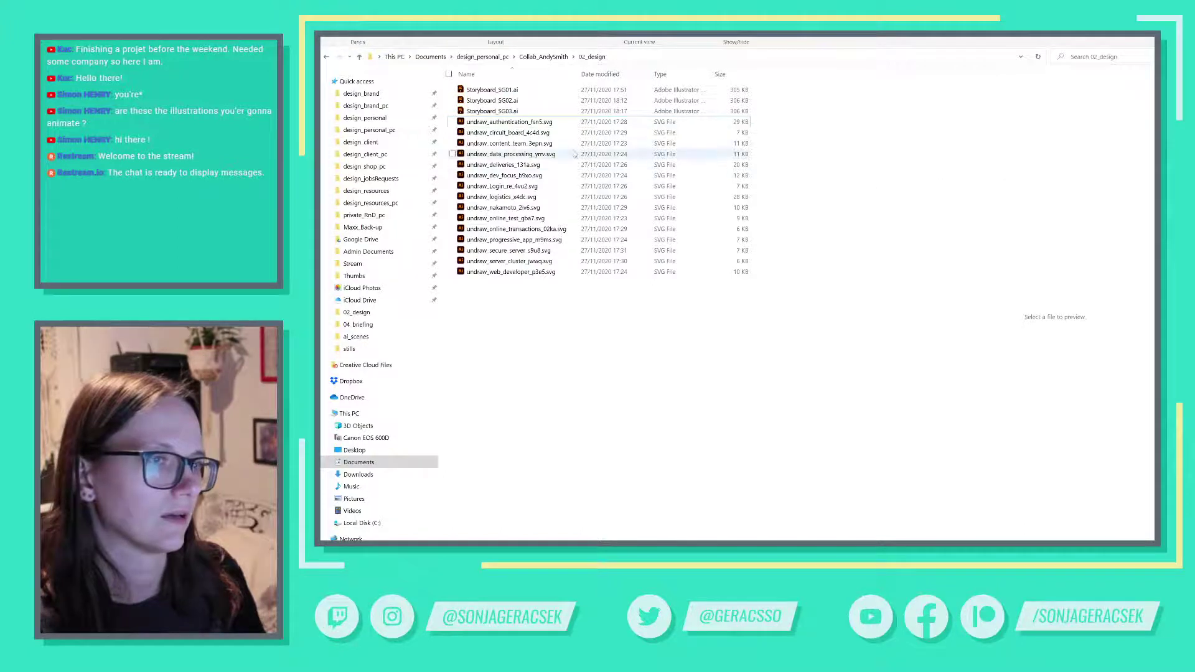
click(529, 124)
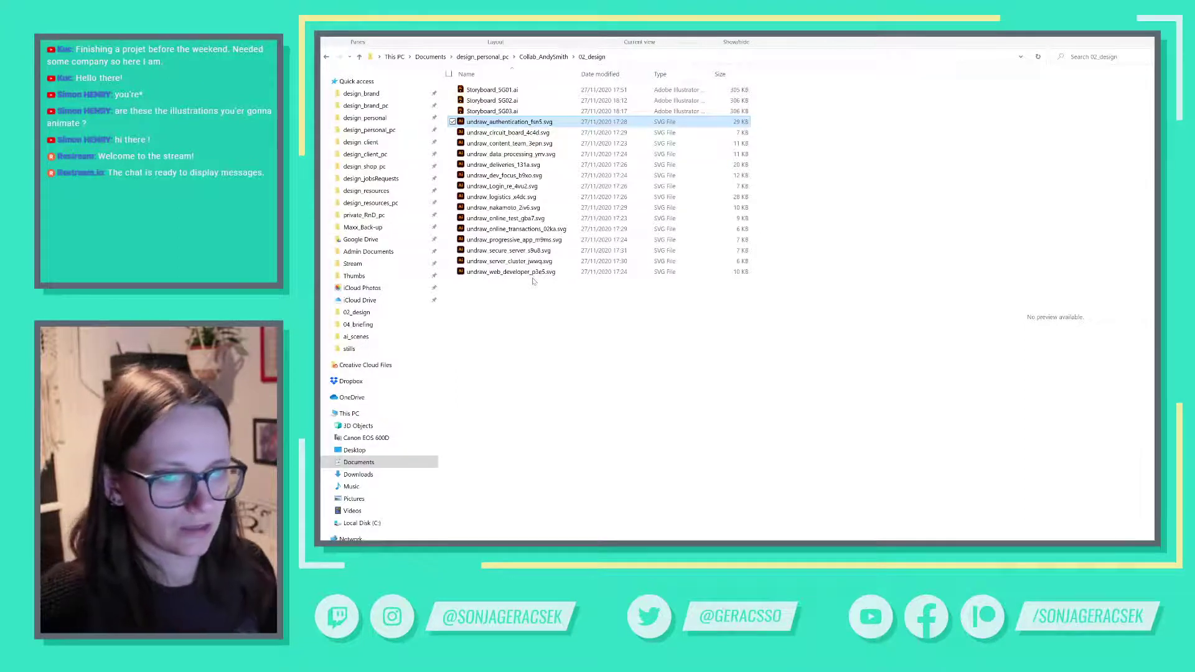
right_click(539, 124)
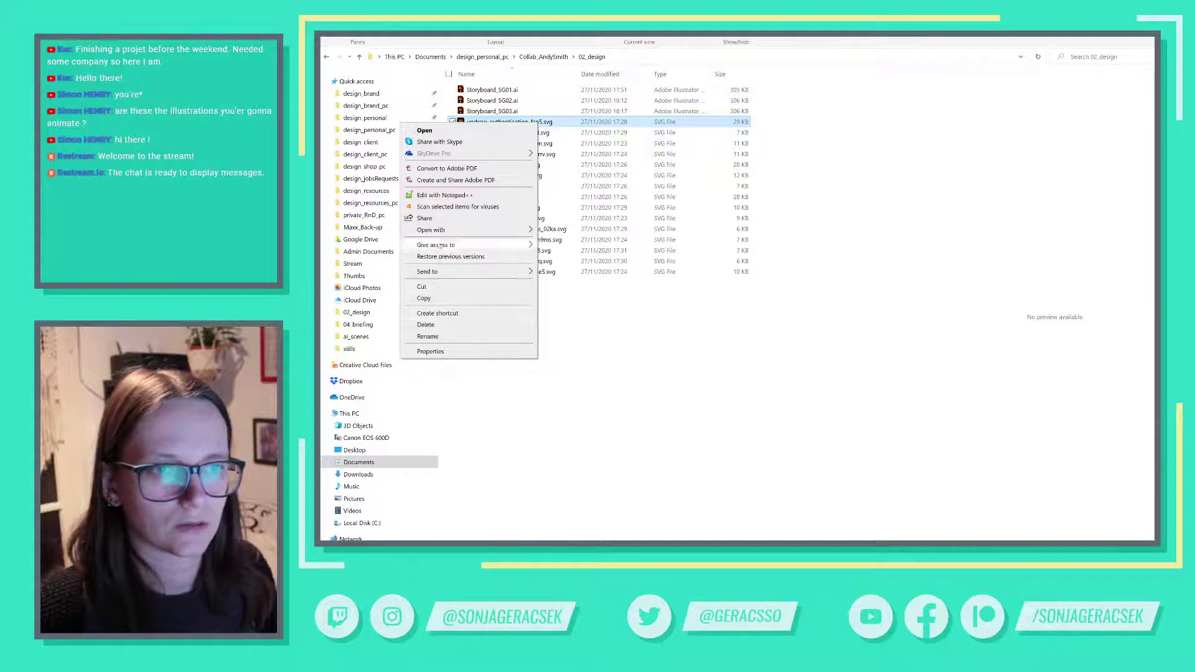
mouse_move(451, 231)
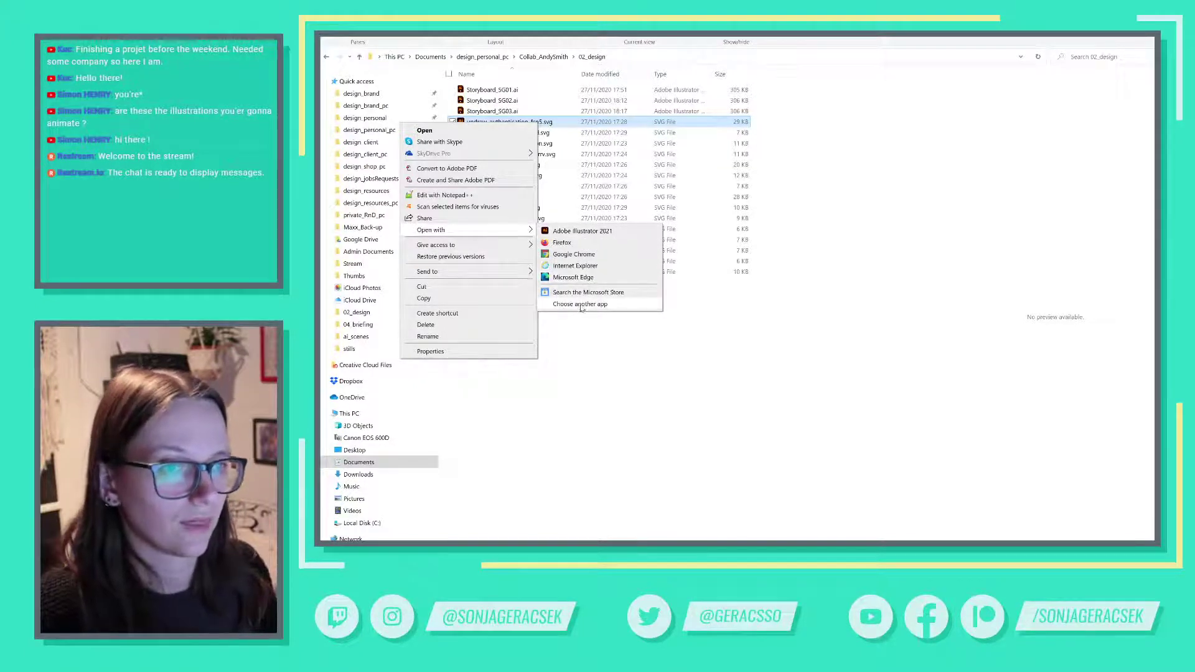
click(578, 255)
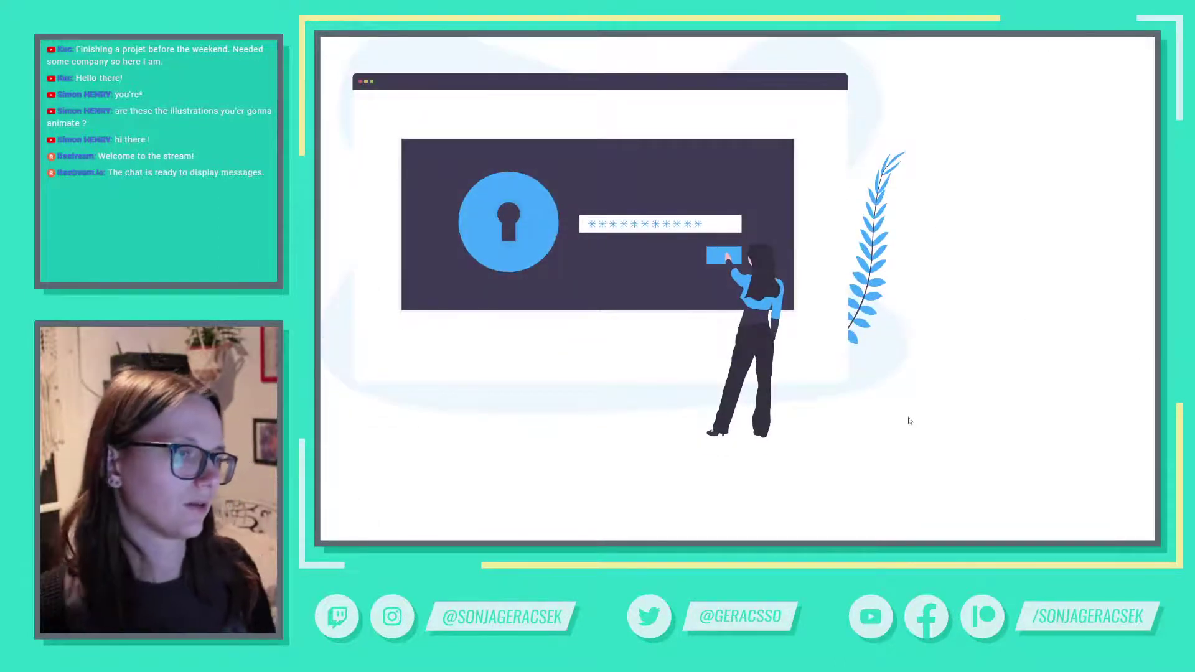